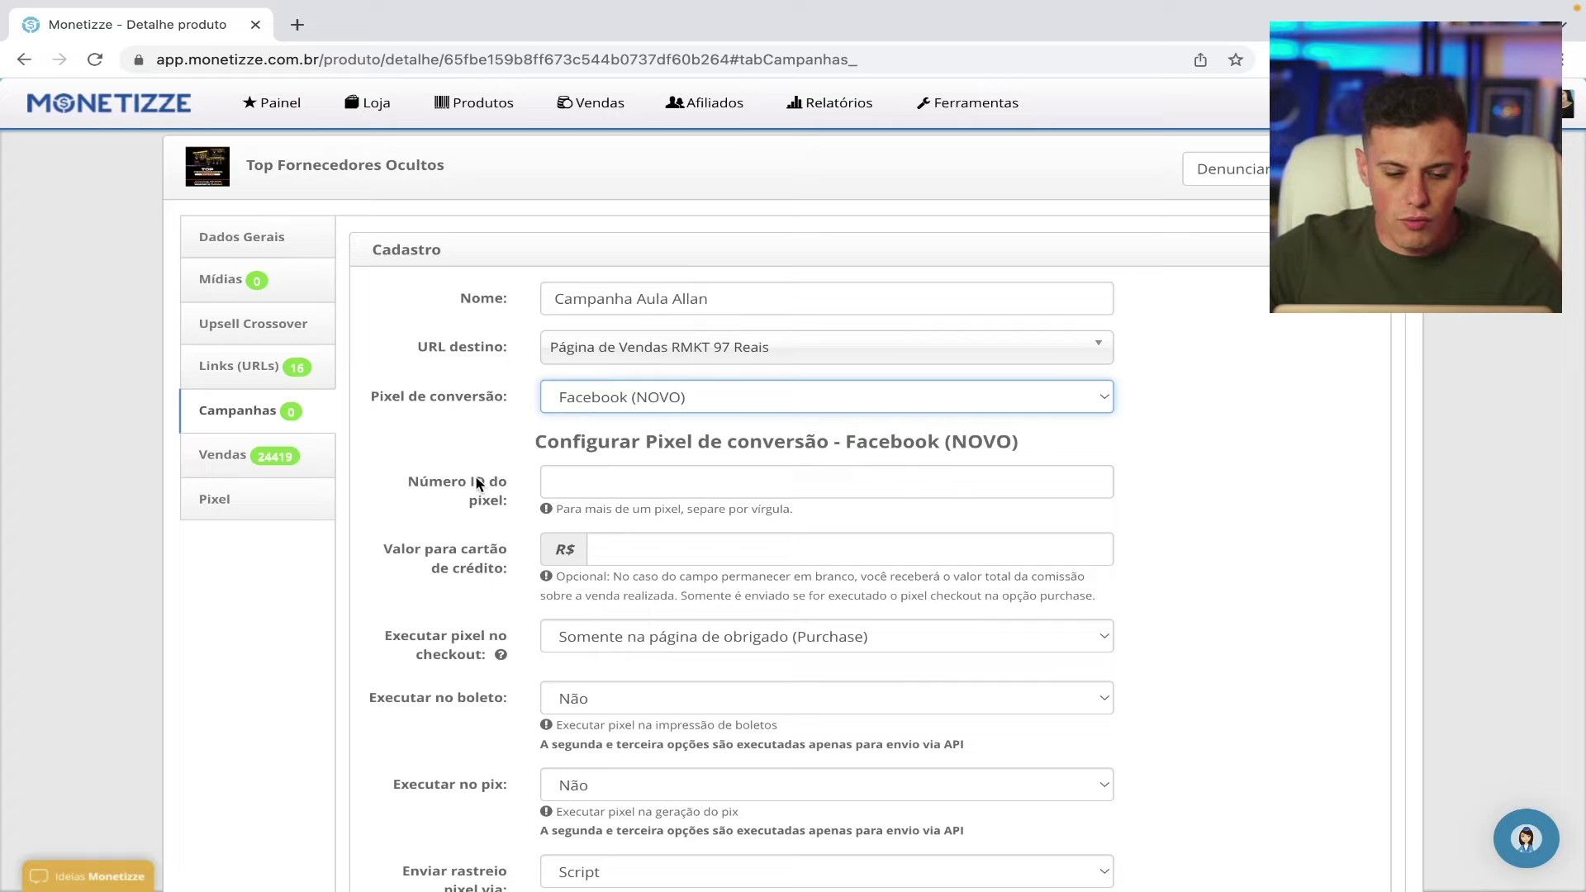
- Paste the Pixel Aula TFO ID, copied from Meta Business Settings, into Monetizze's Número ID do pixel field
click(595, 485)
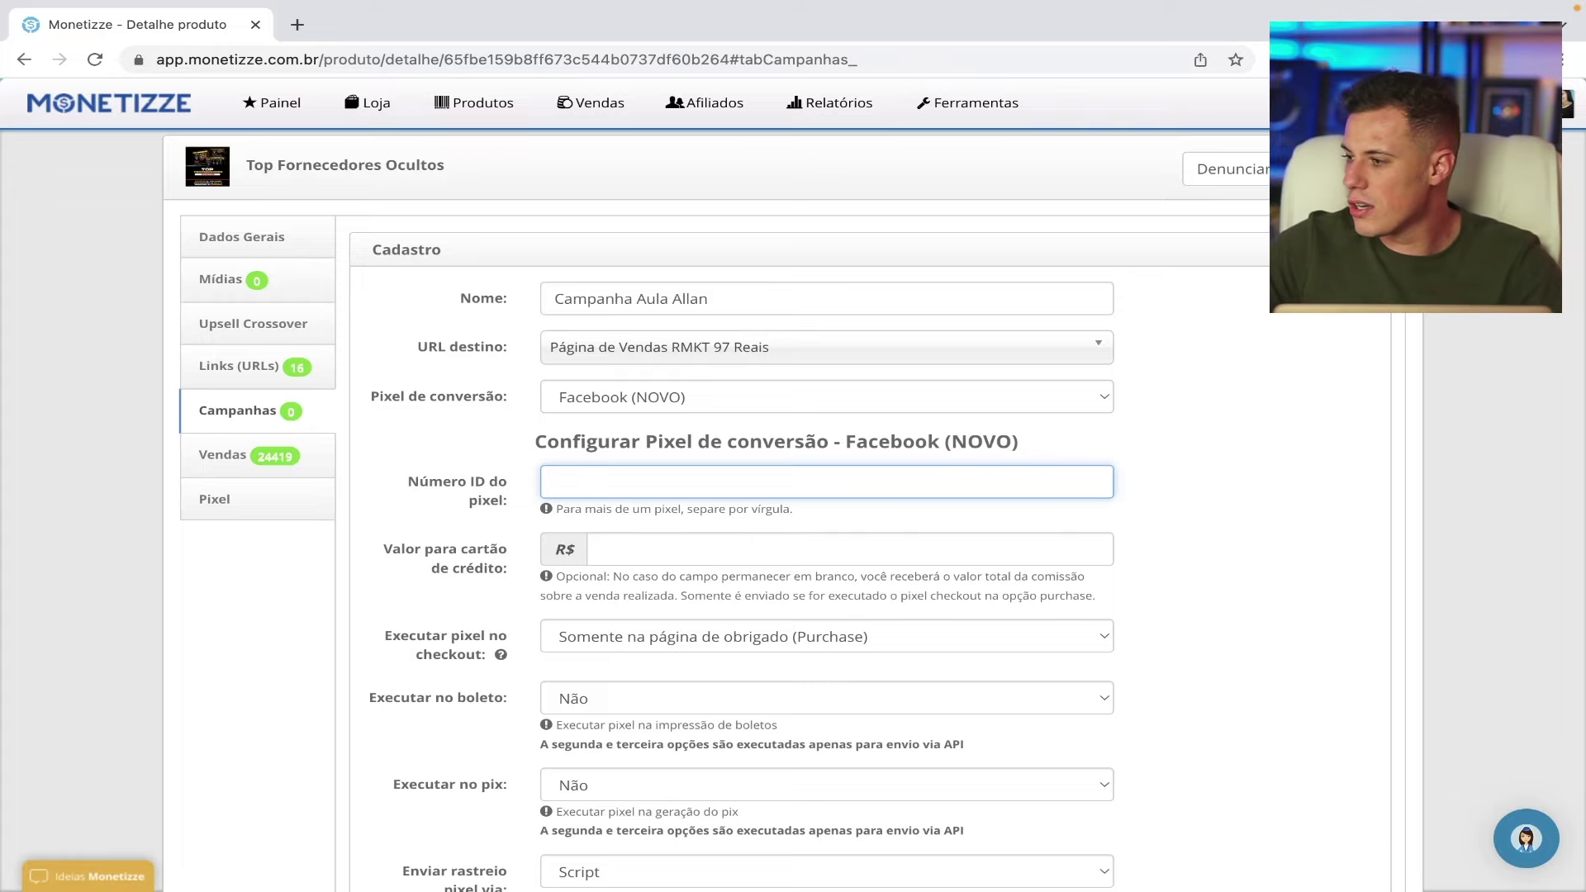
key(super+Tab)
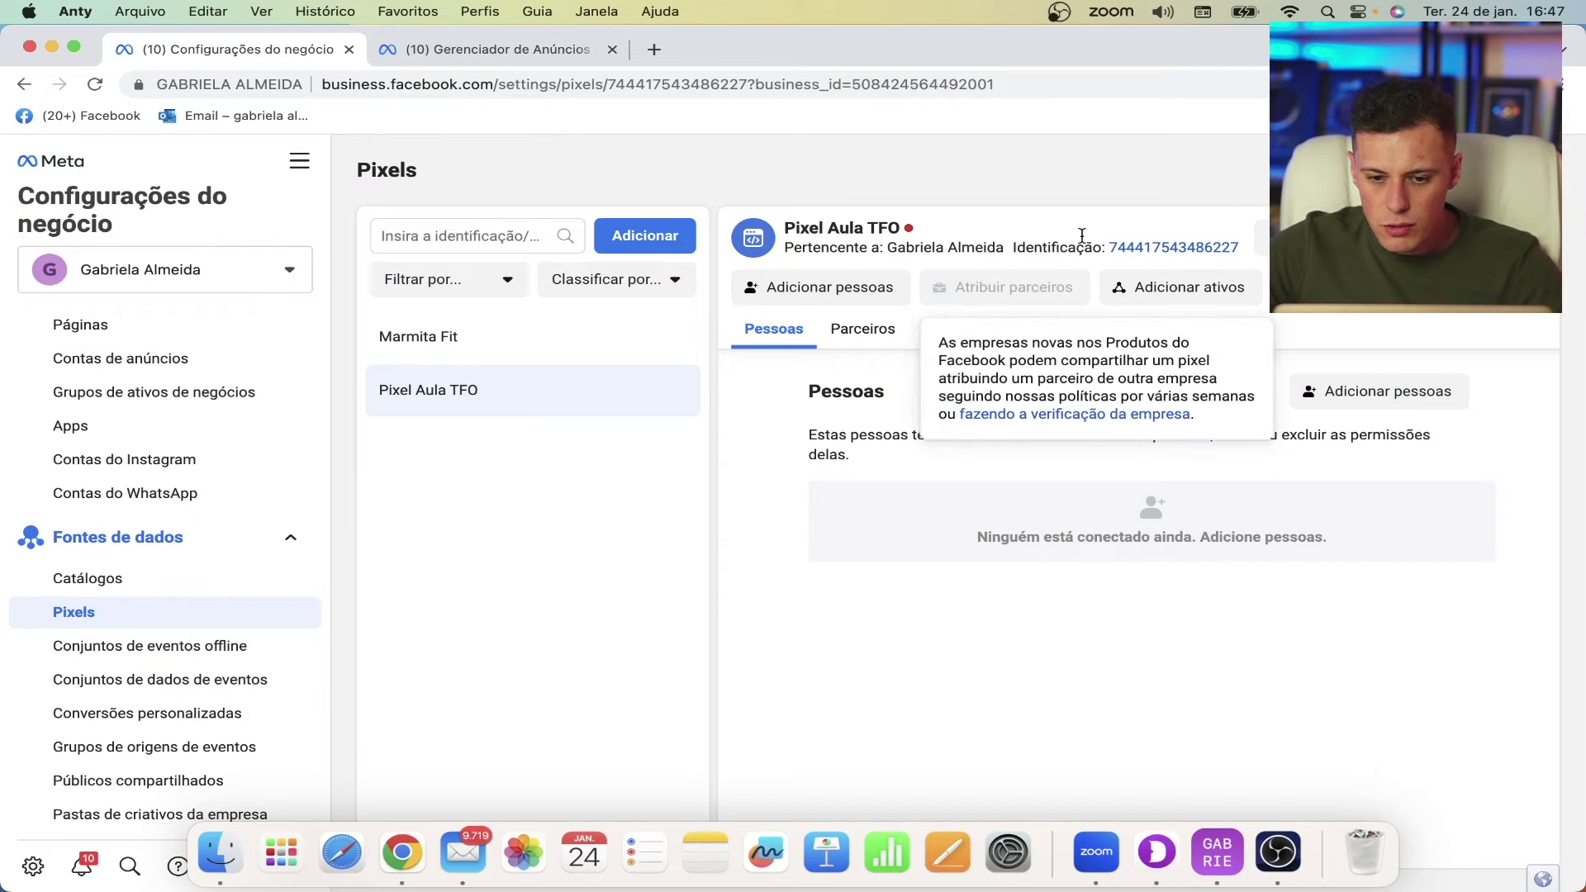
click(1149, 249)
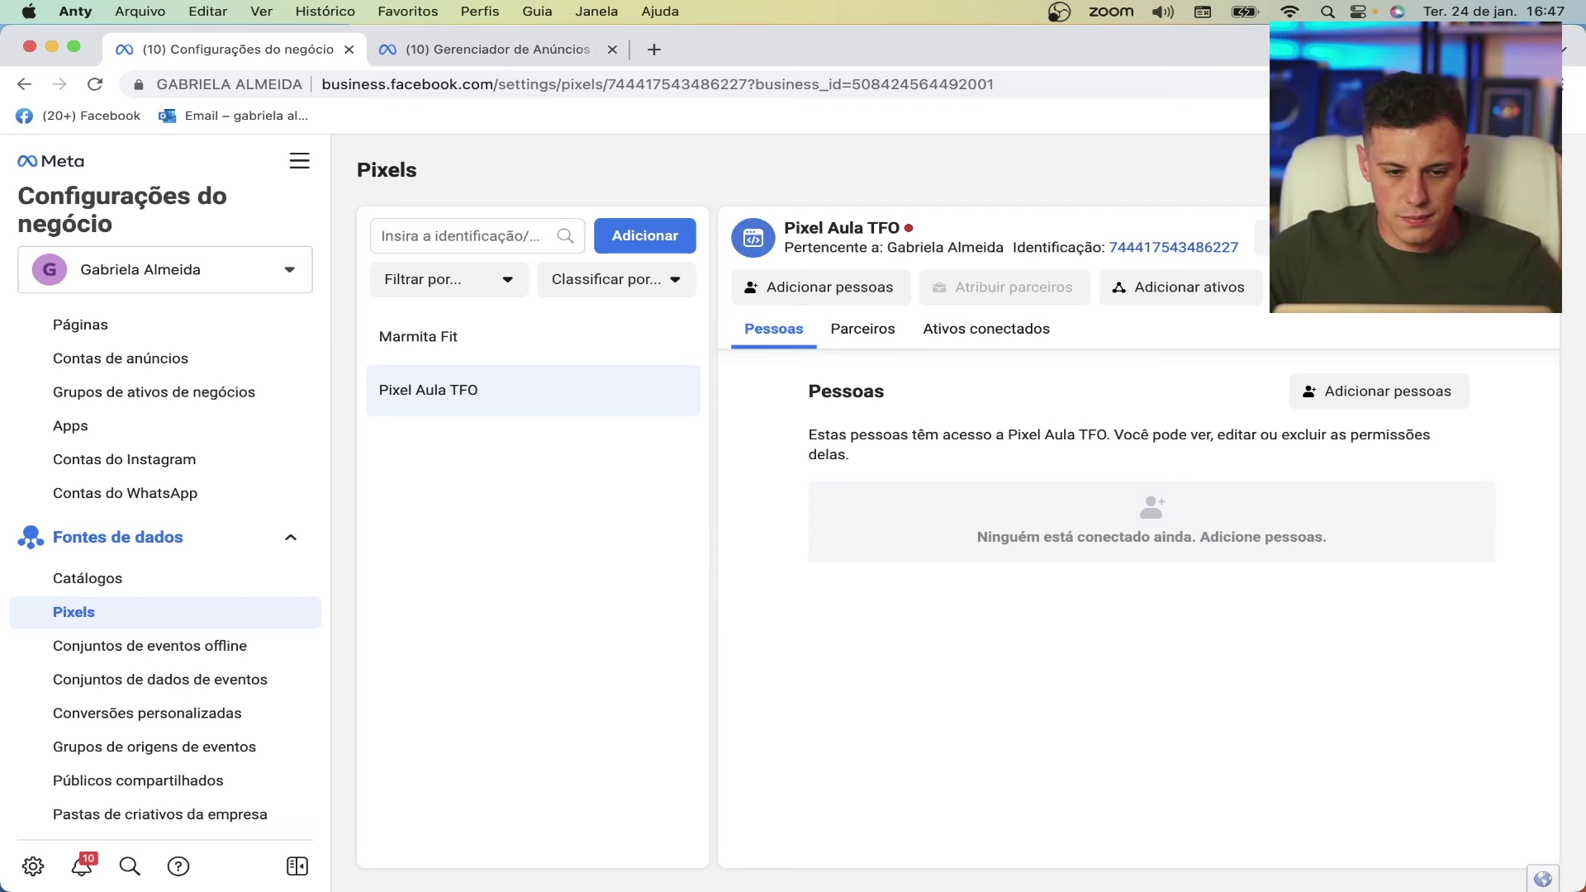
click(610, 472)
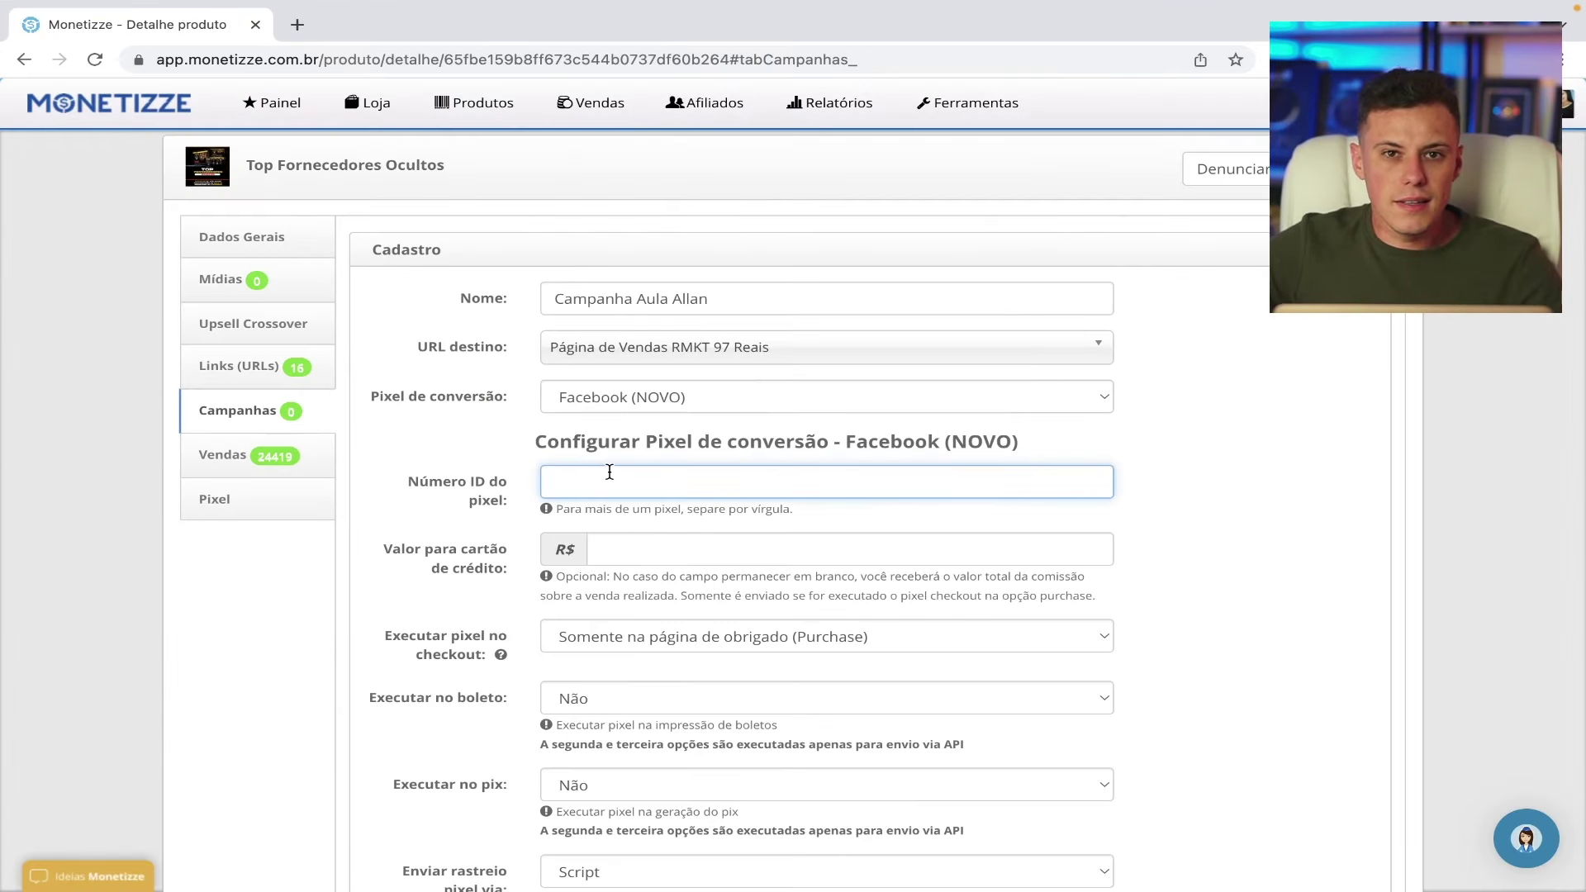
key(super+v)
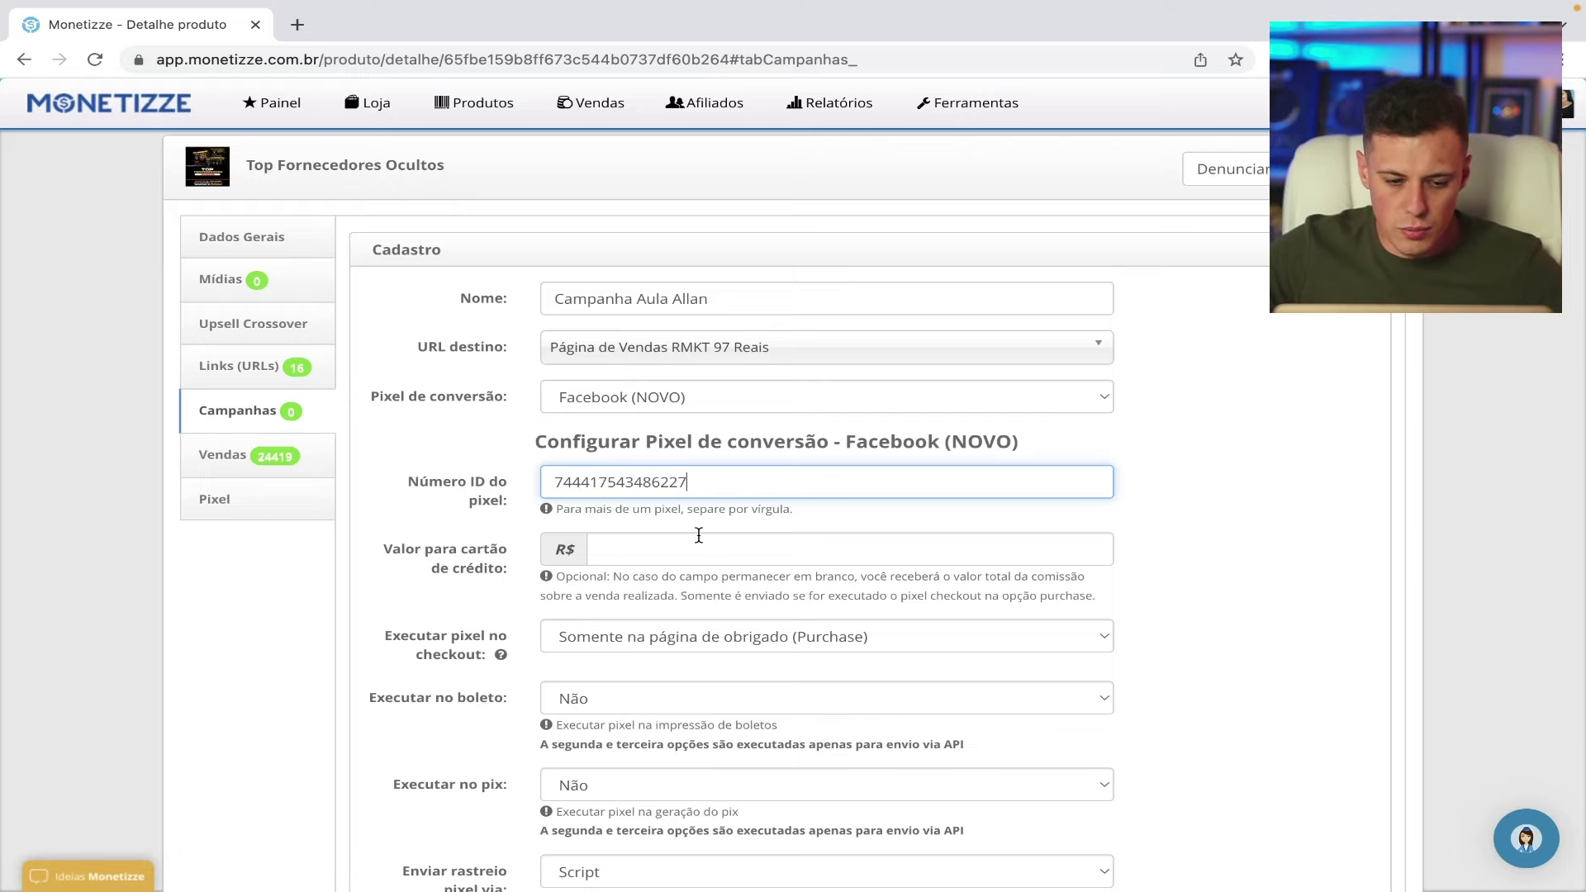
- Set the checkout pixel to fire on both InitiateCheckout and Purchase, and on generated boleto
scroll(699, 535, down, 1)
scroll(851, 521, down, 2)
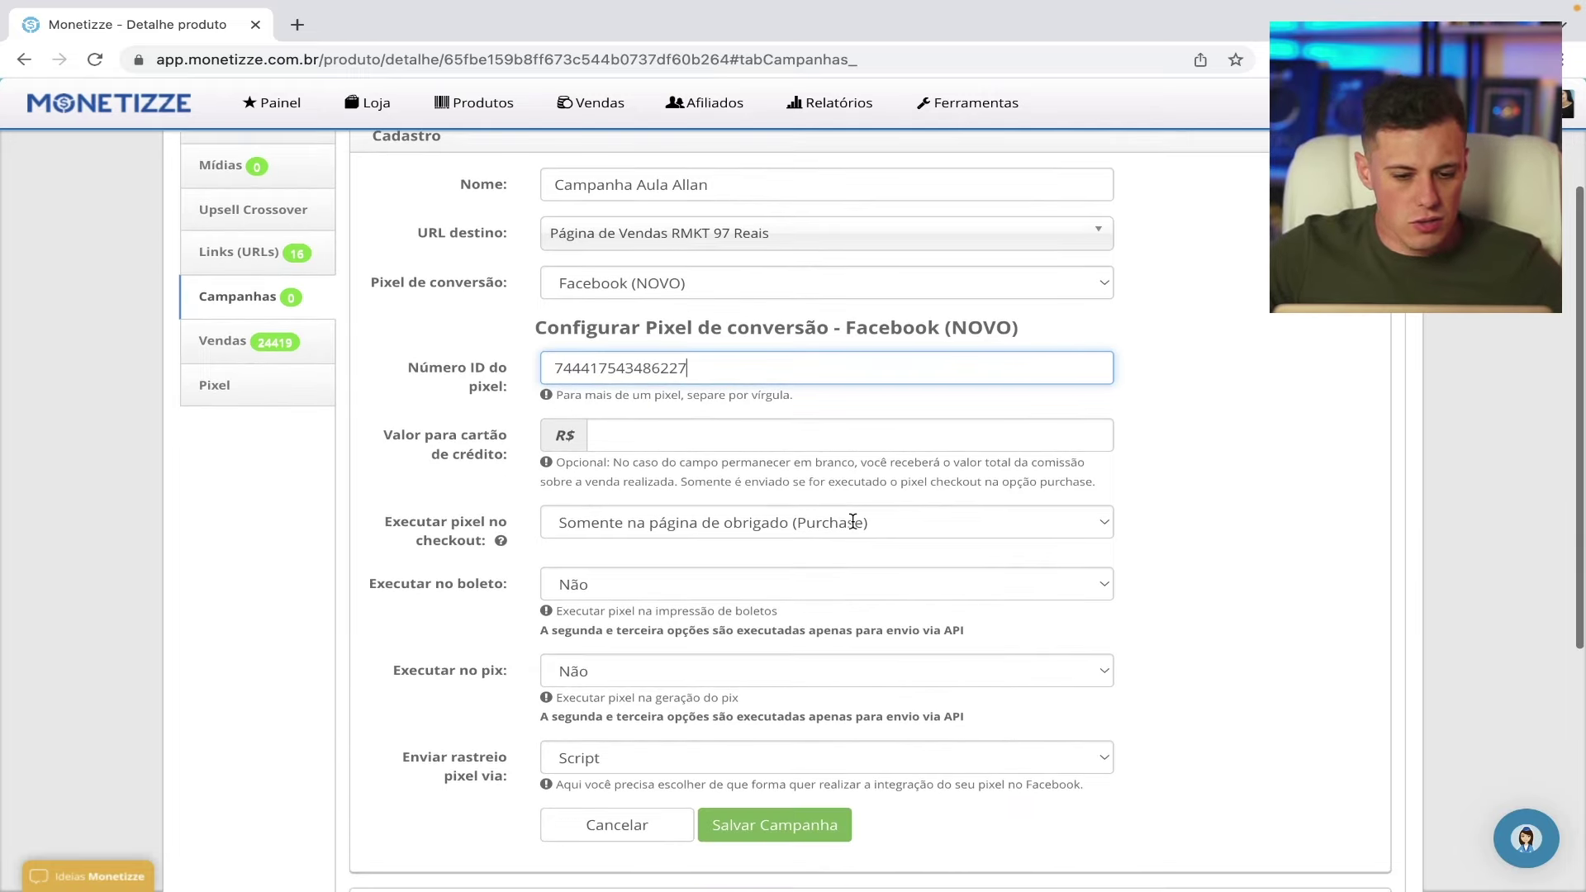
scroll(853, 521, down, 1)
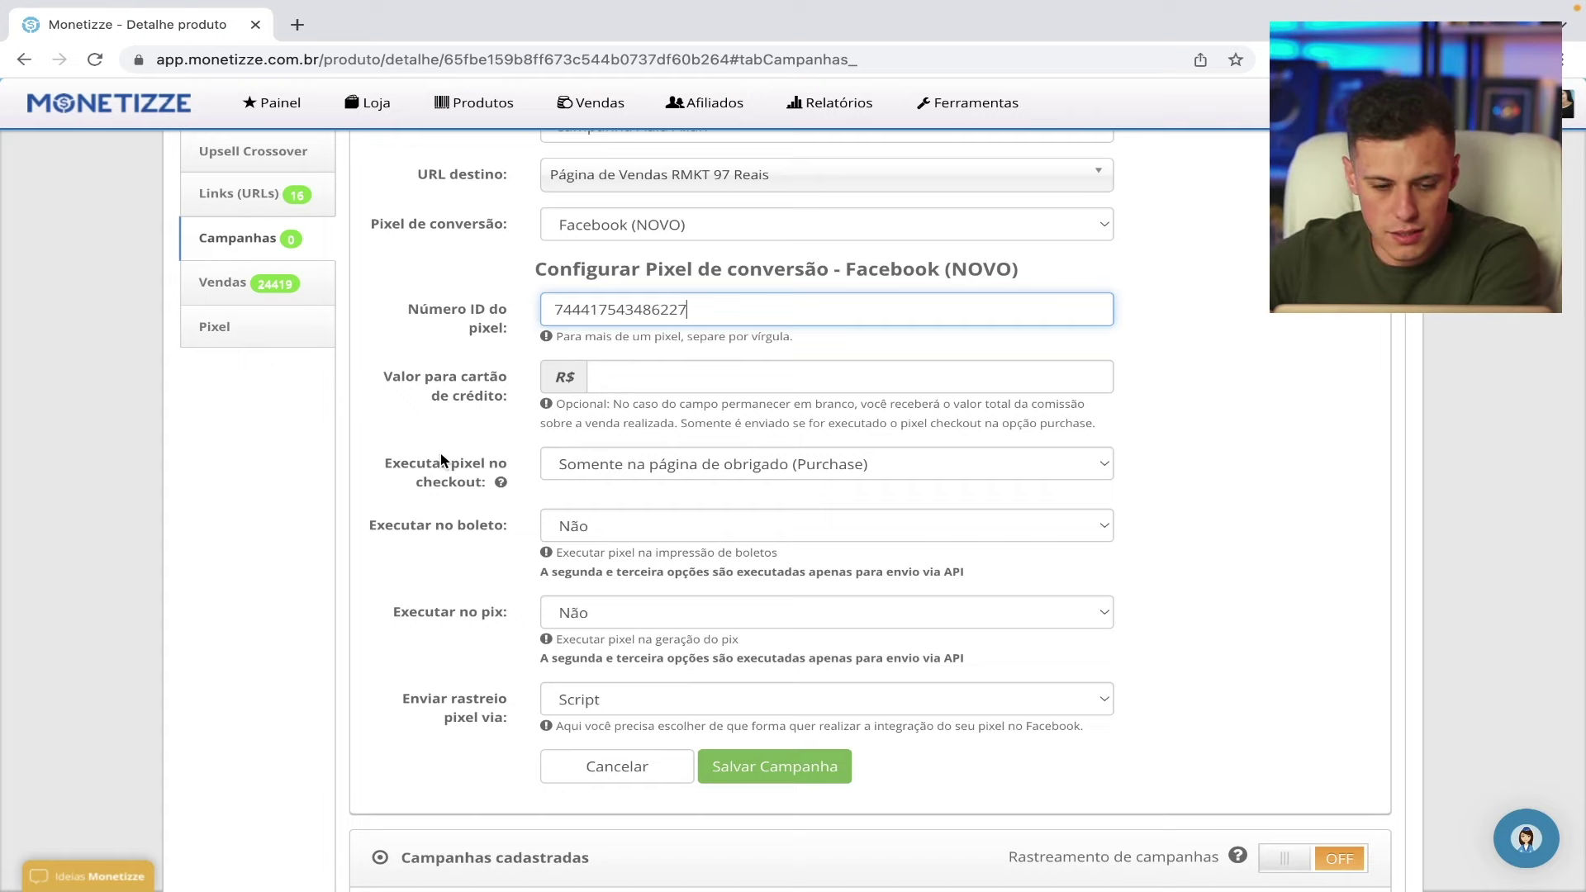
scroll(444, 460, down, 1)
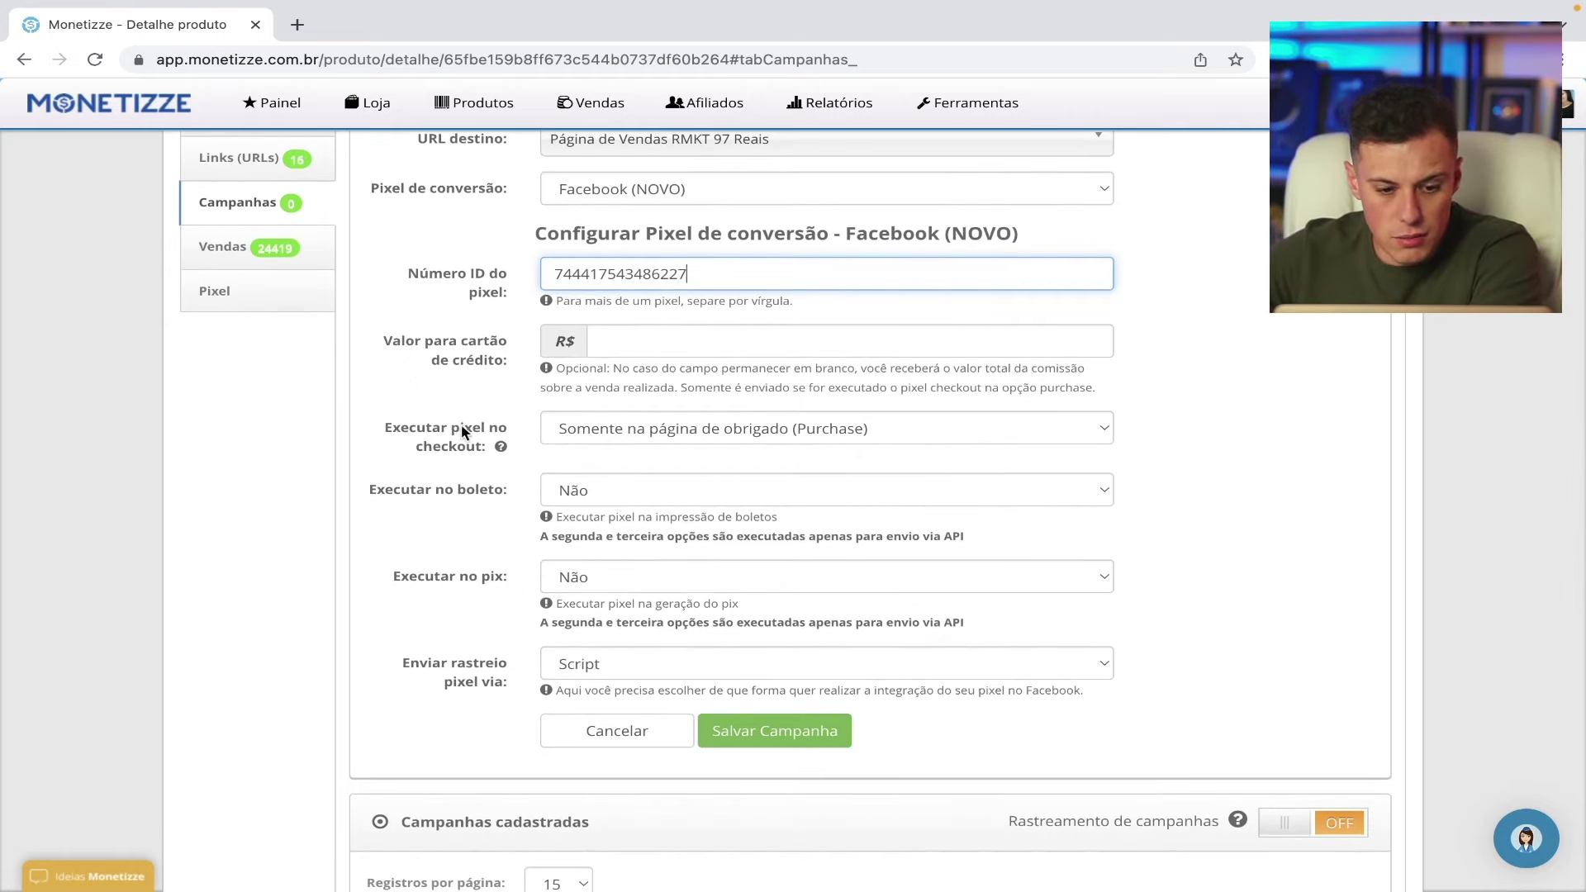
click(686, 430)
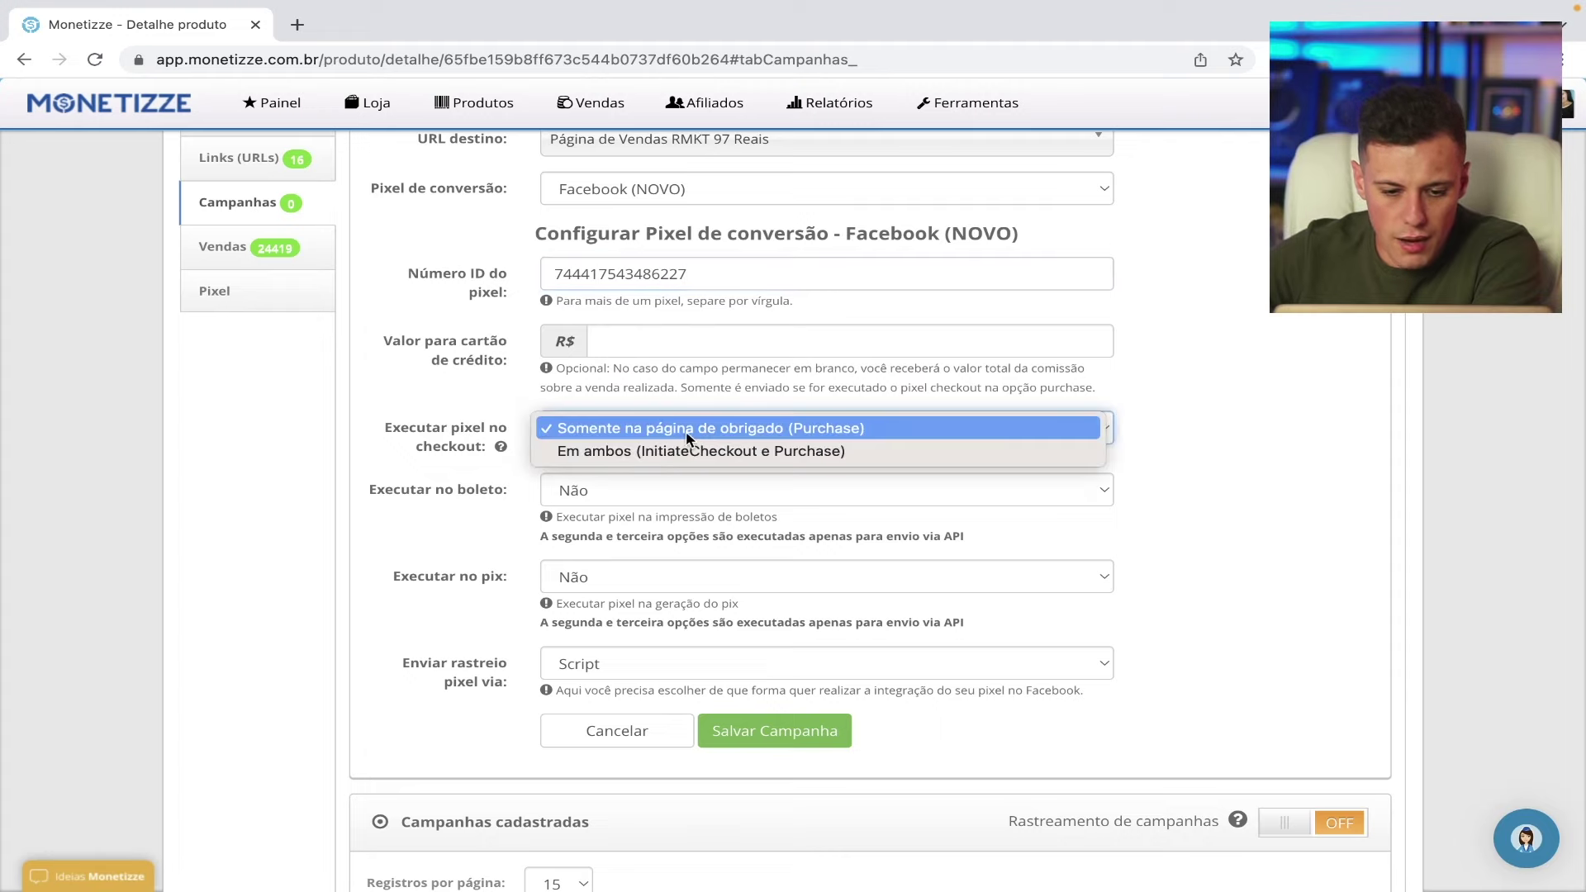
click(643, 453)
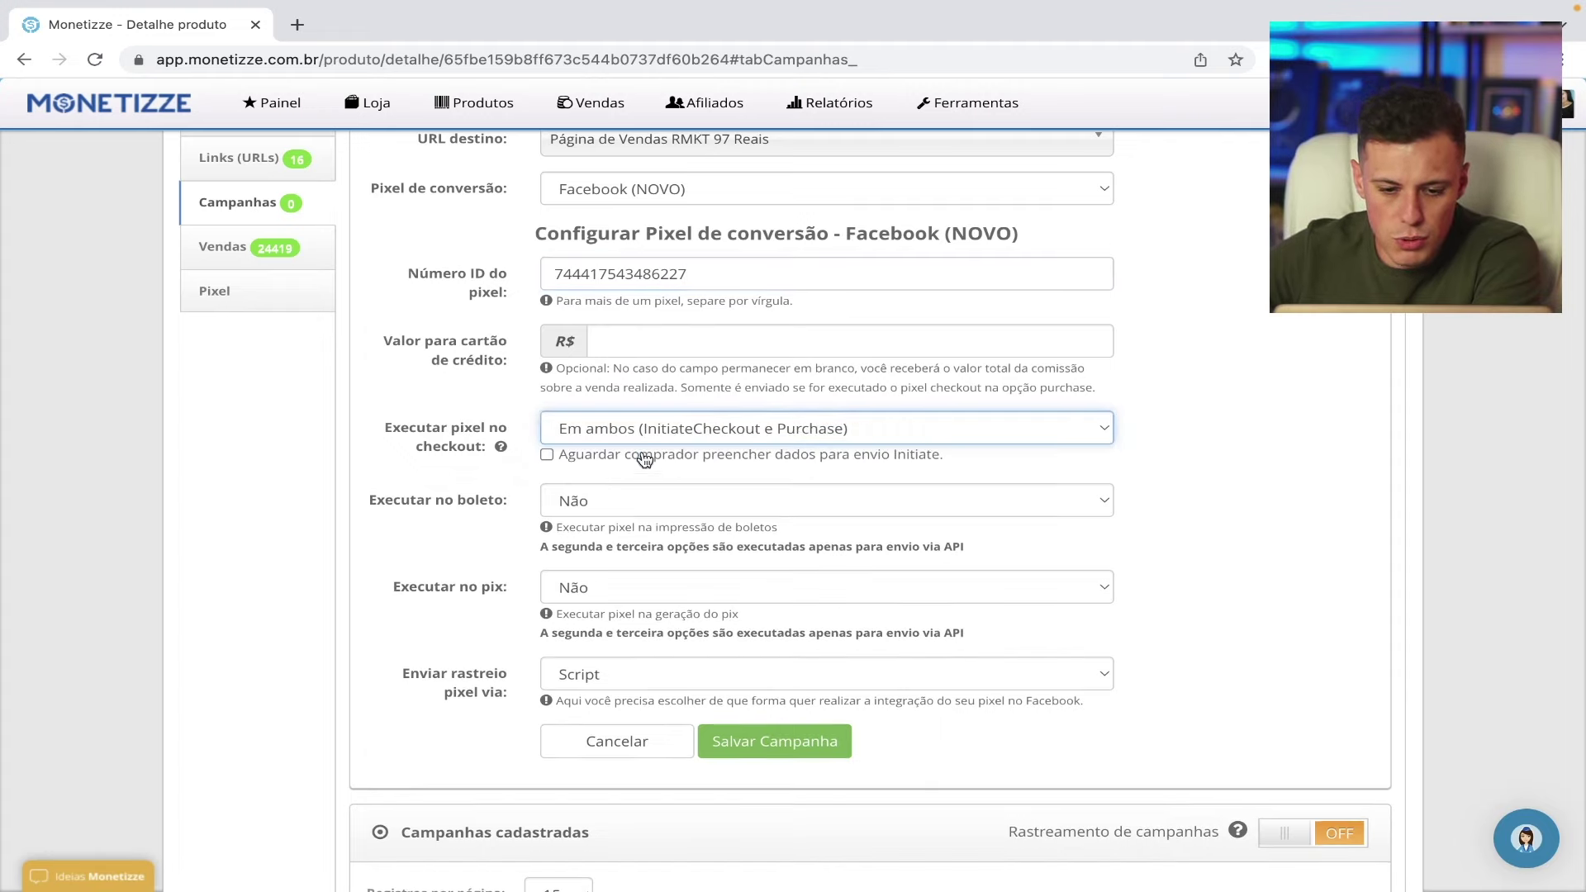
click(709, 429)
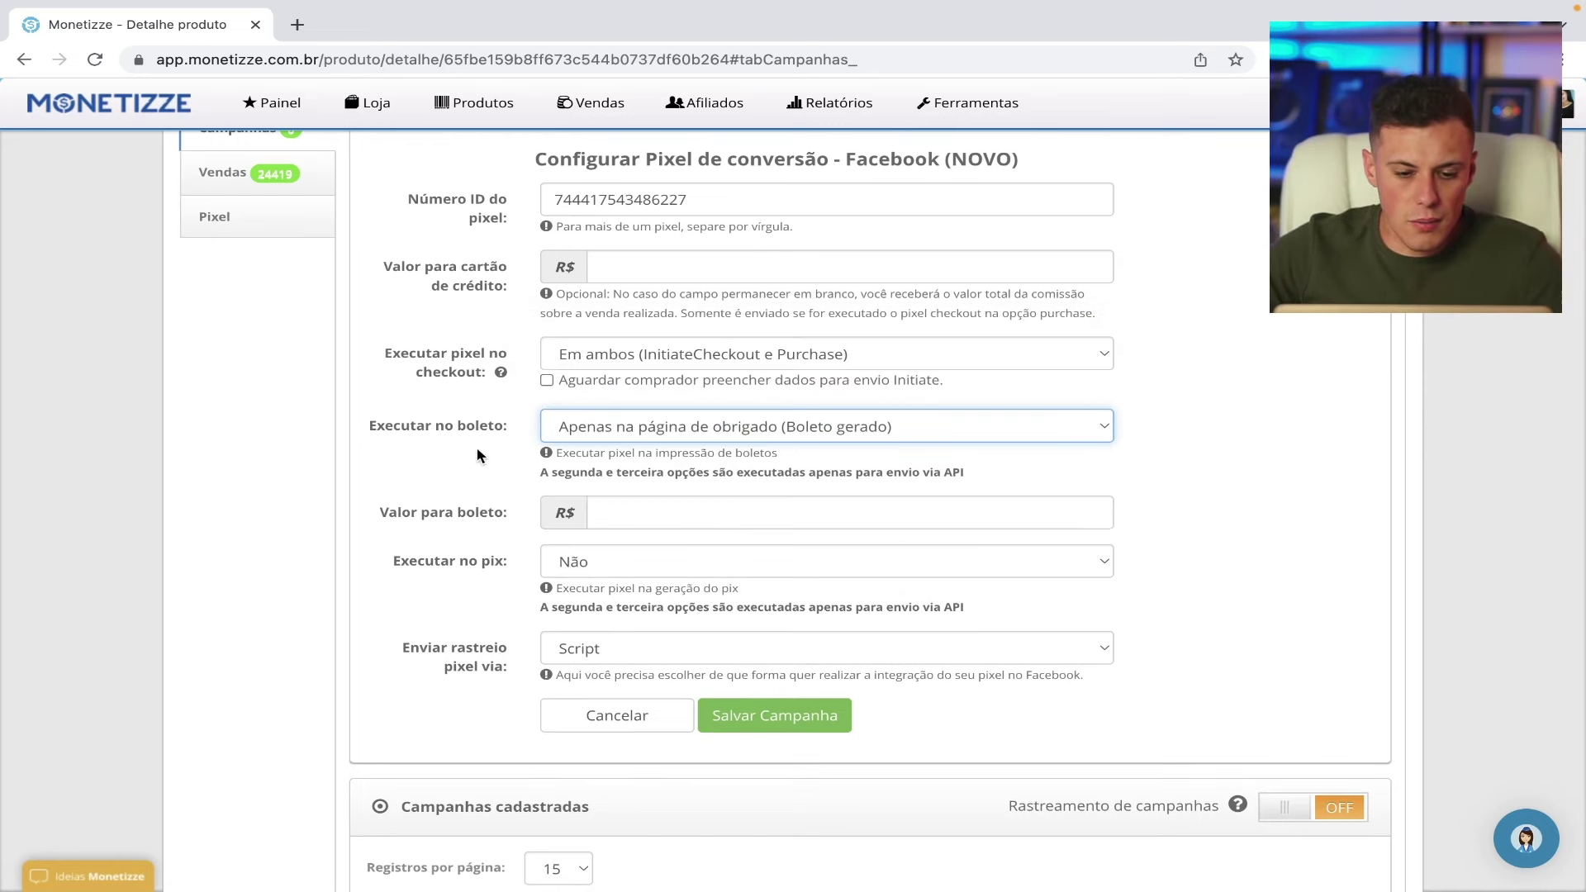
click(624, 431)
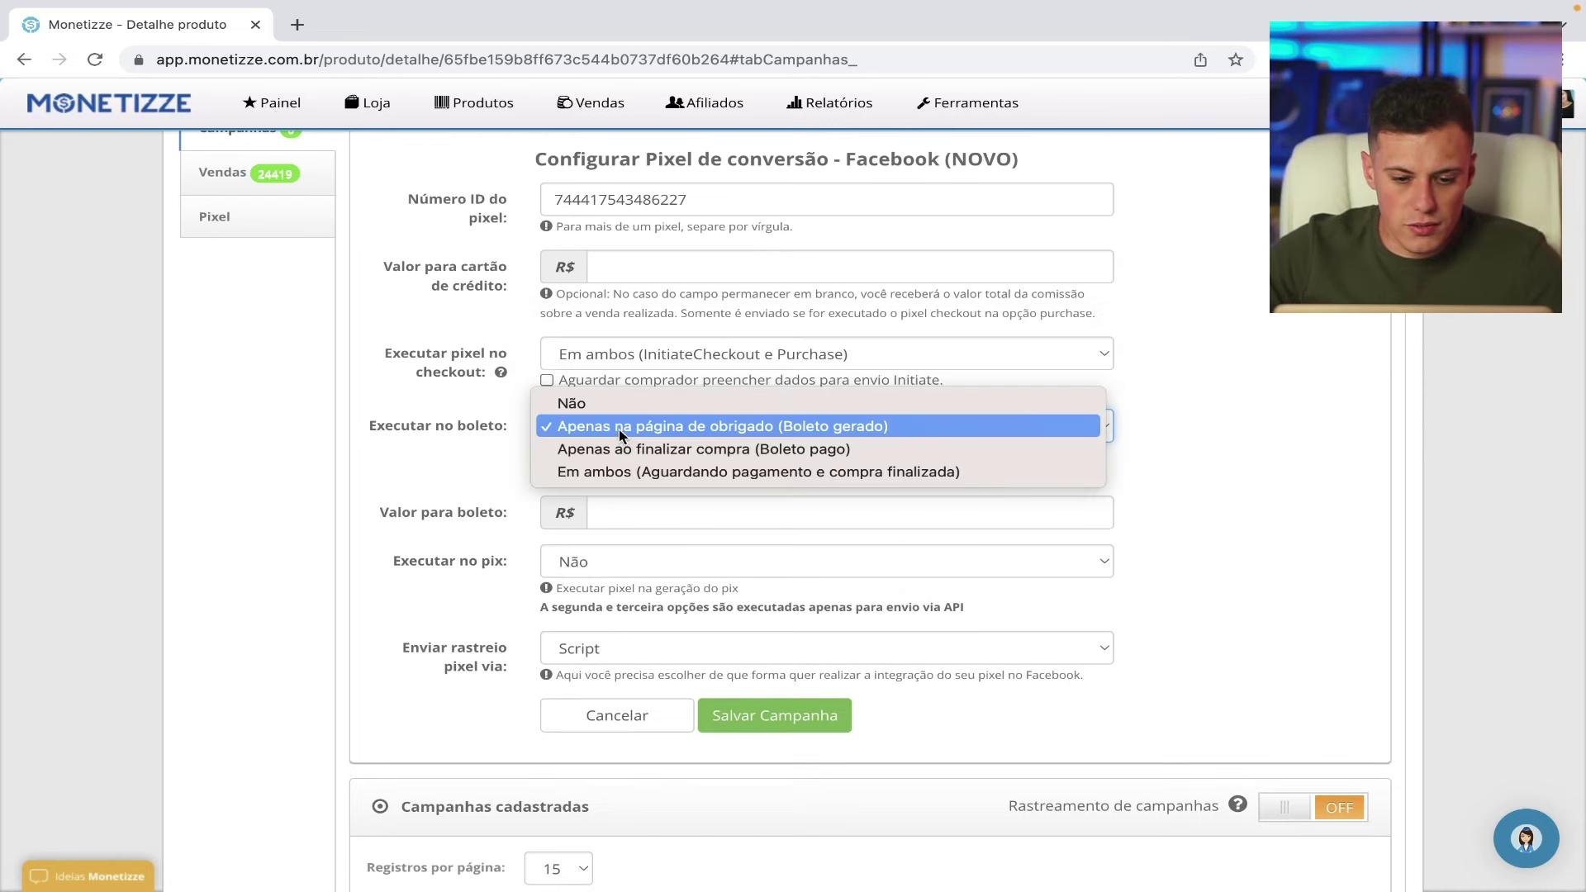
click(661, 426)
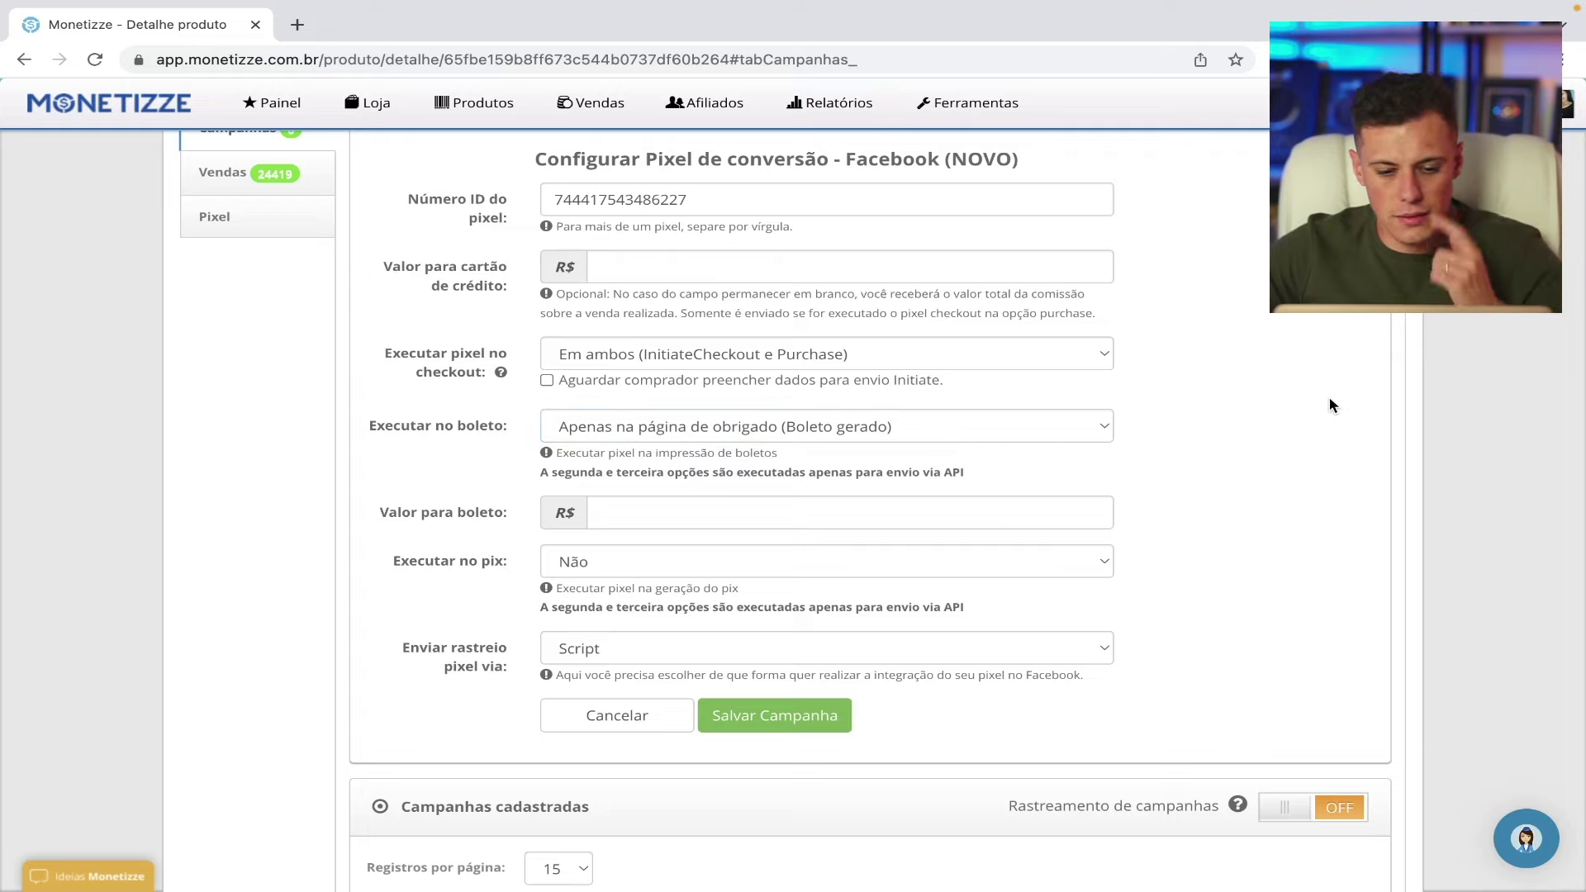
click(890, 433)
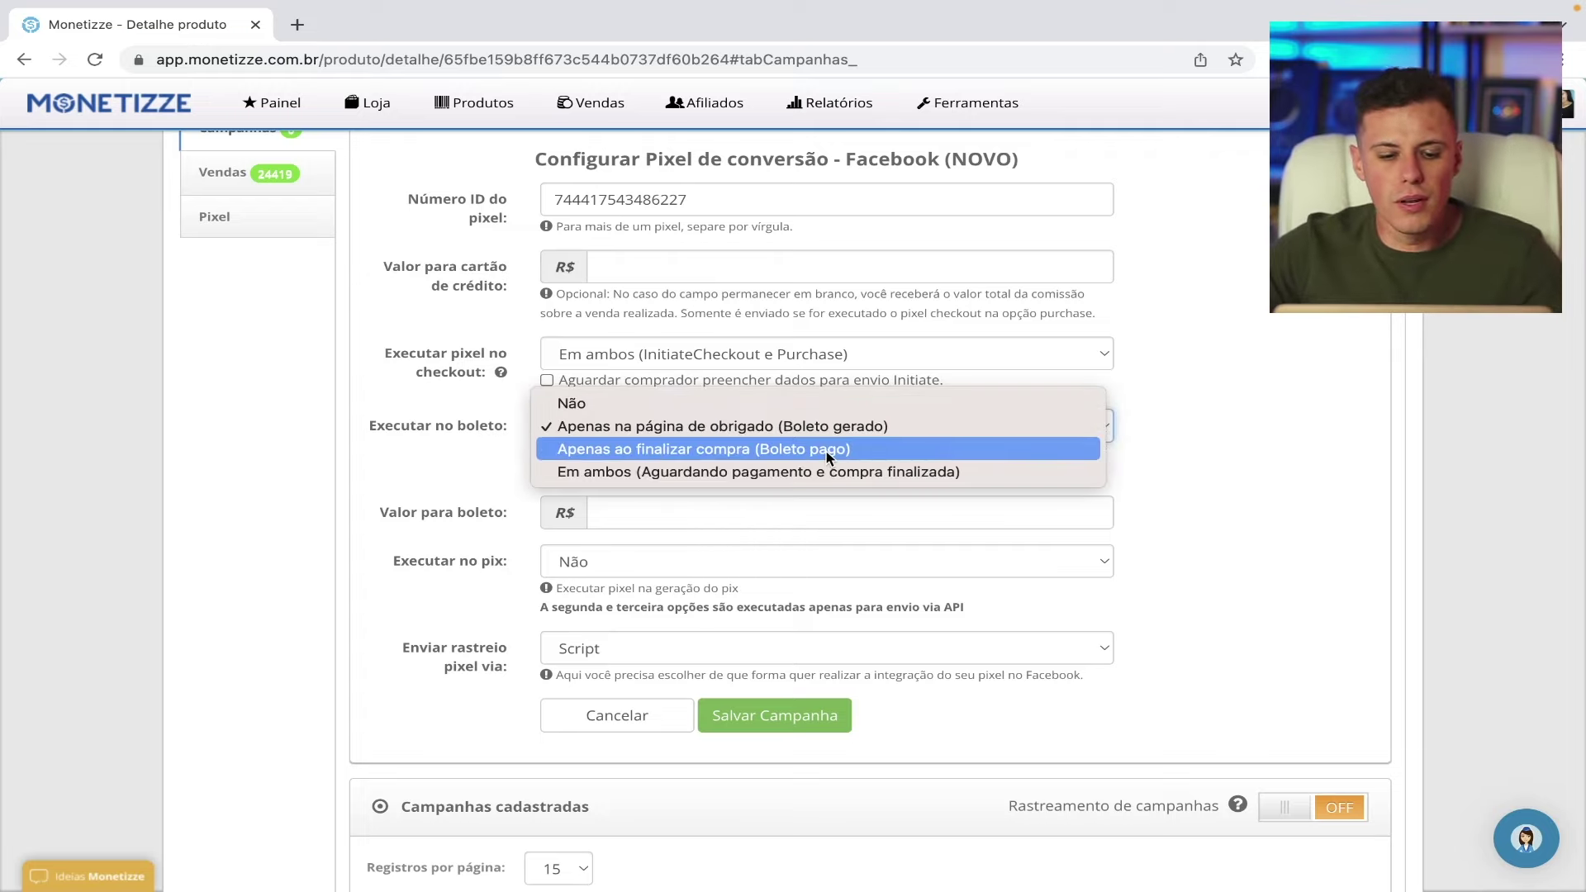
click(886, 427)
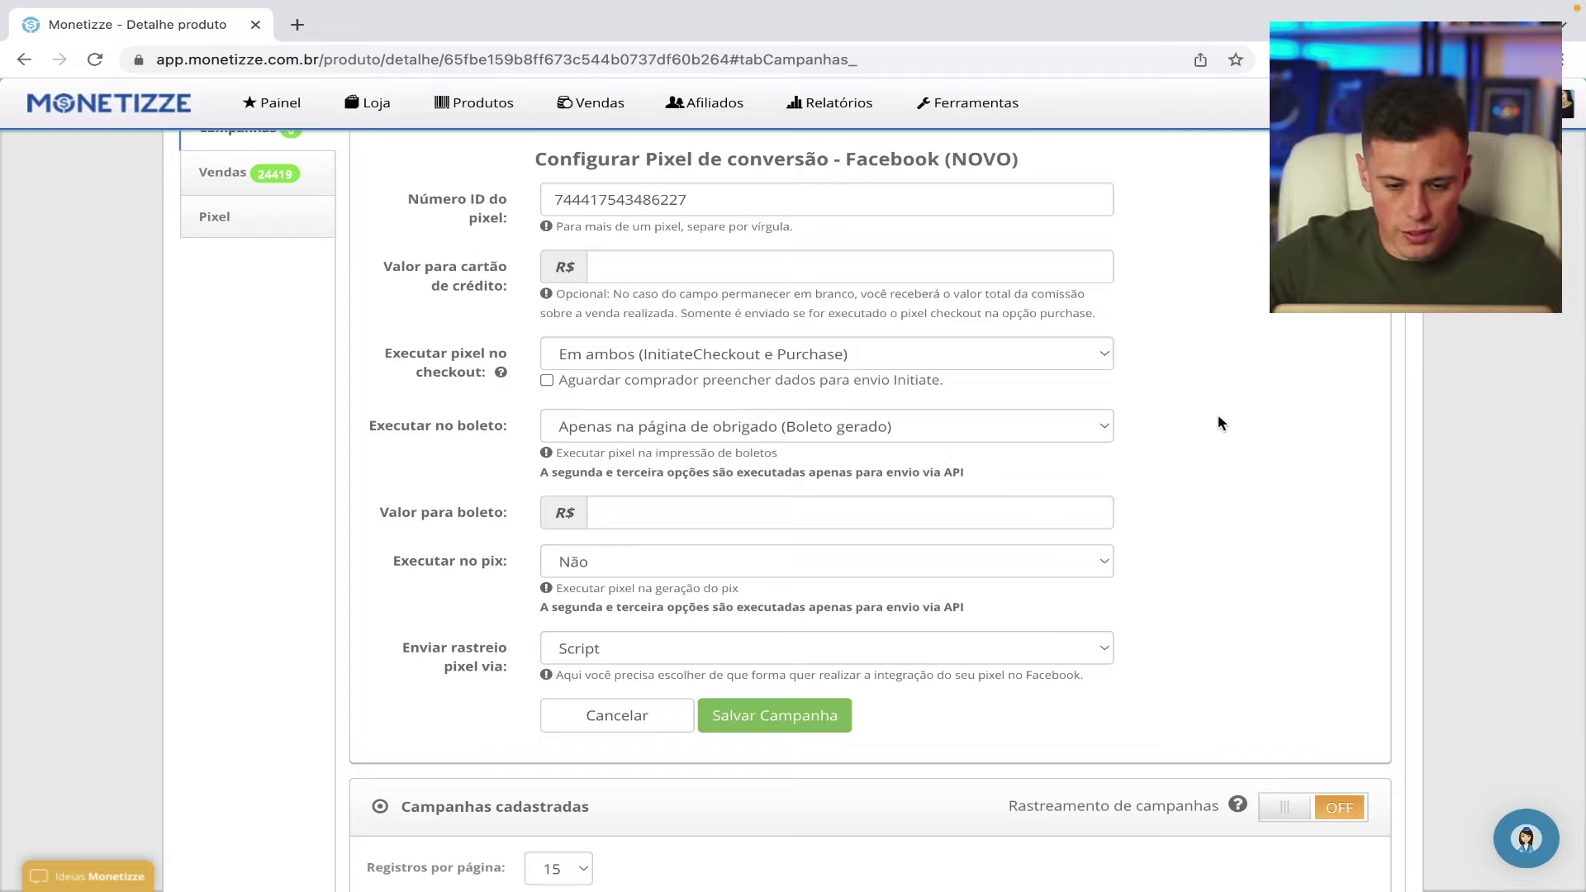
- Set pix firing to Sim (pix gerado) and Enviar rastreio to API
scroll(1218, 423, down, 1)
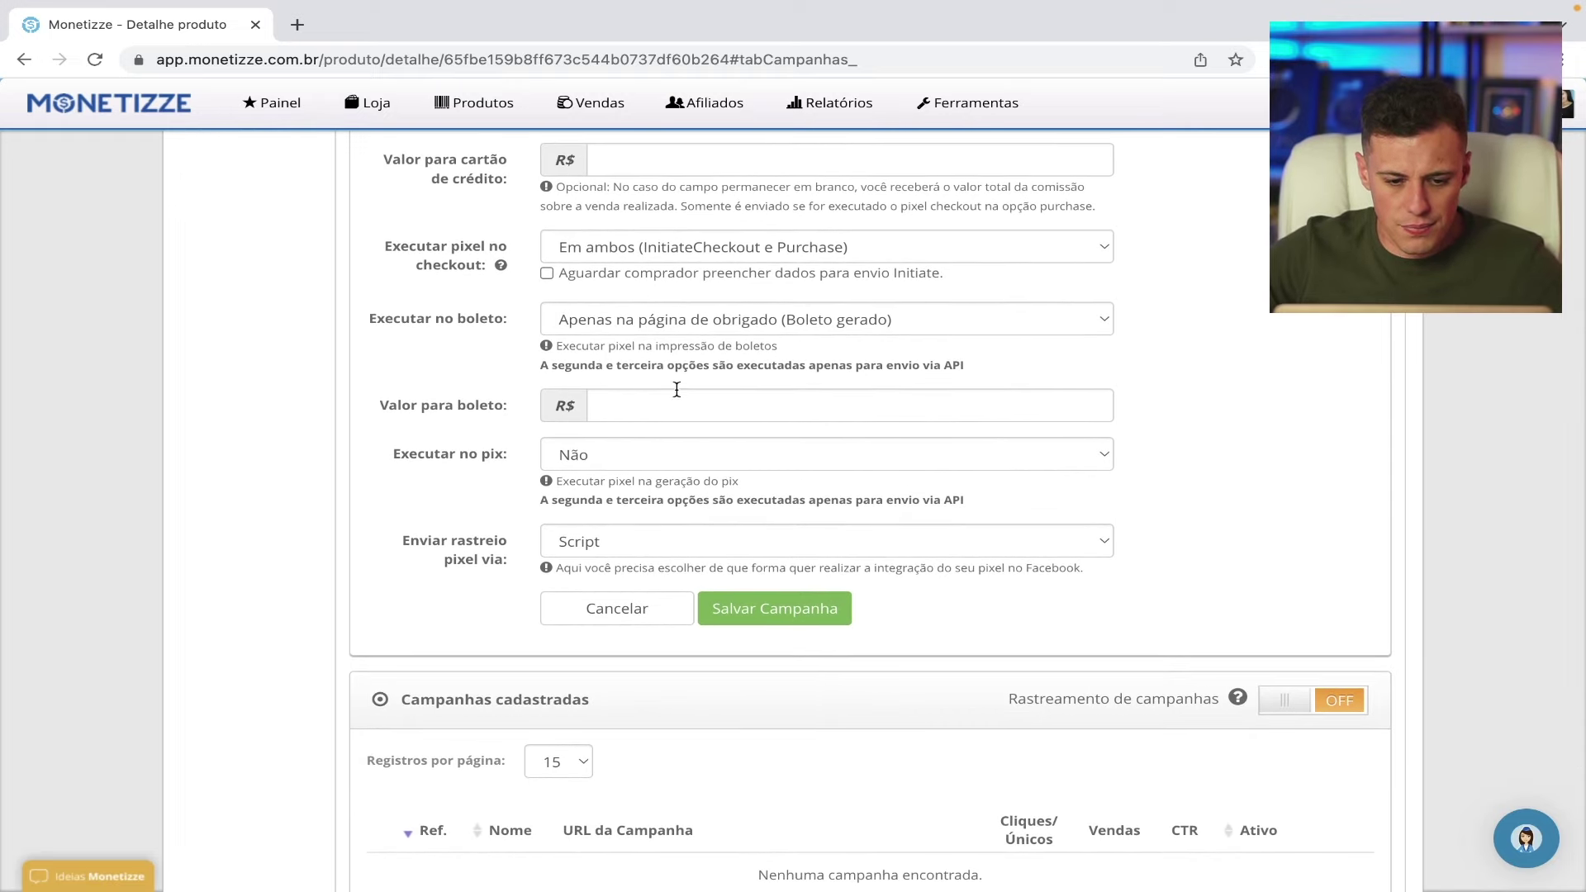
scroll(603, 431, down, 1)
click(613, 423)
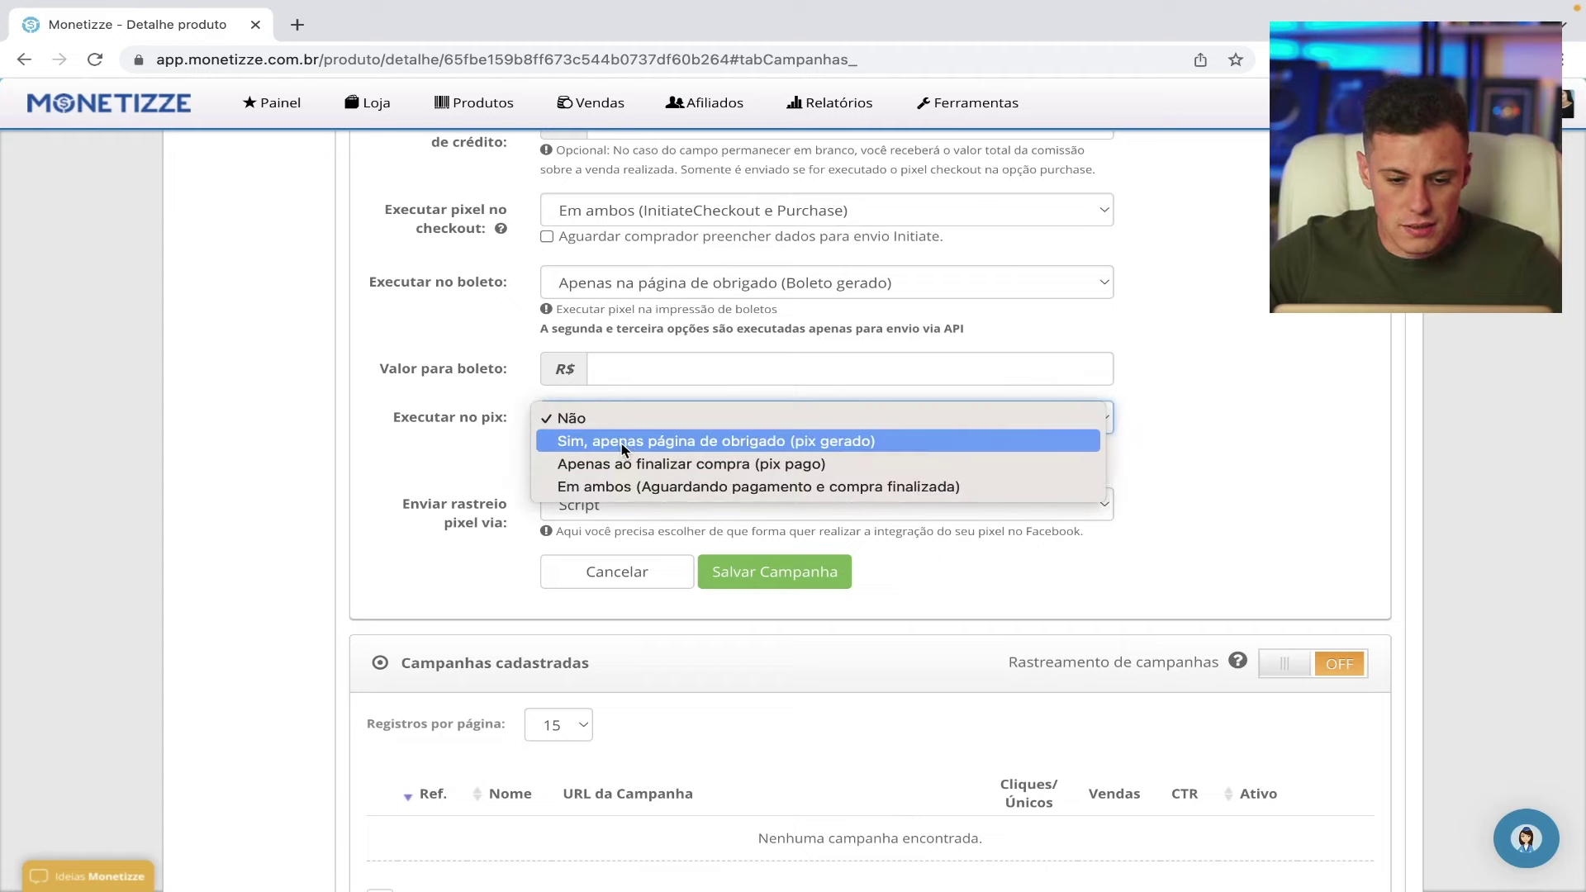
click(631, 446)
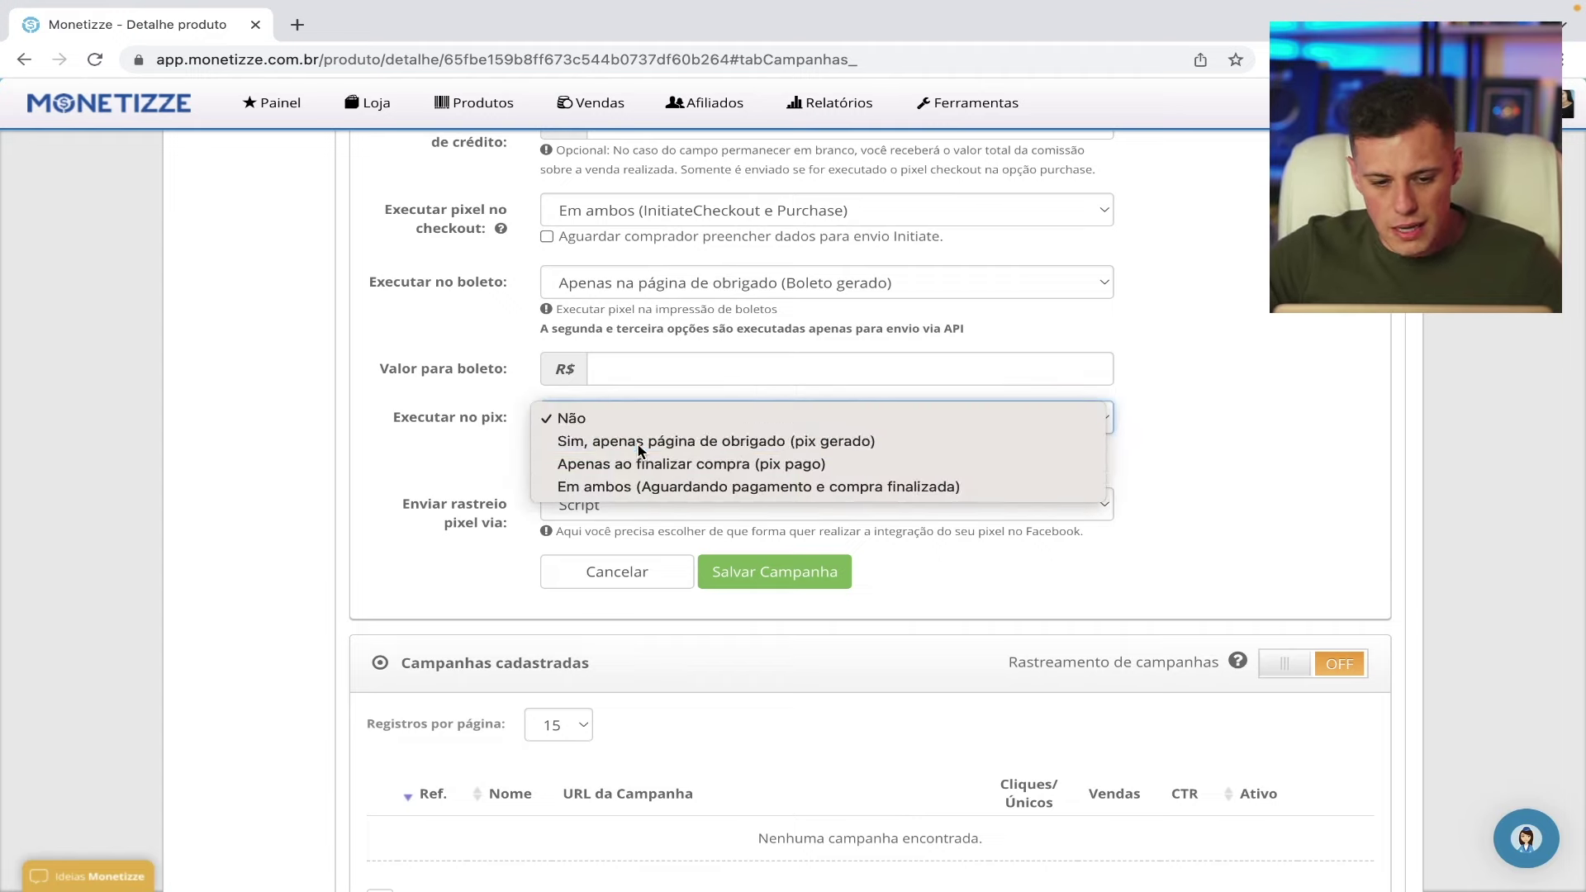
scroll(634, 462, down, 1)
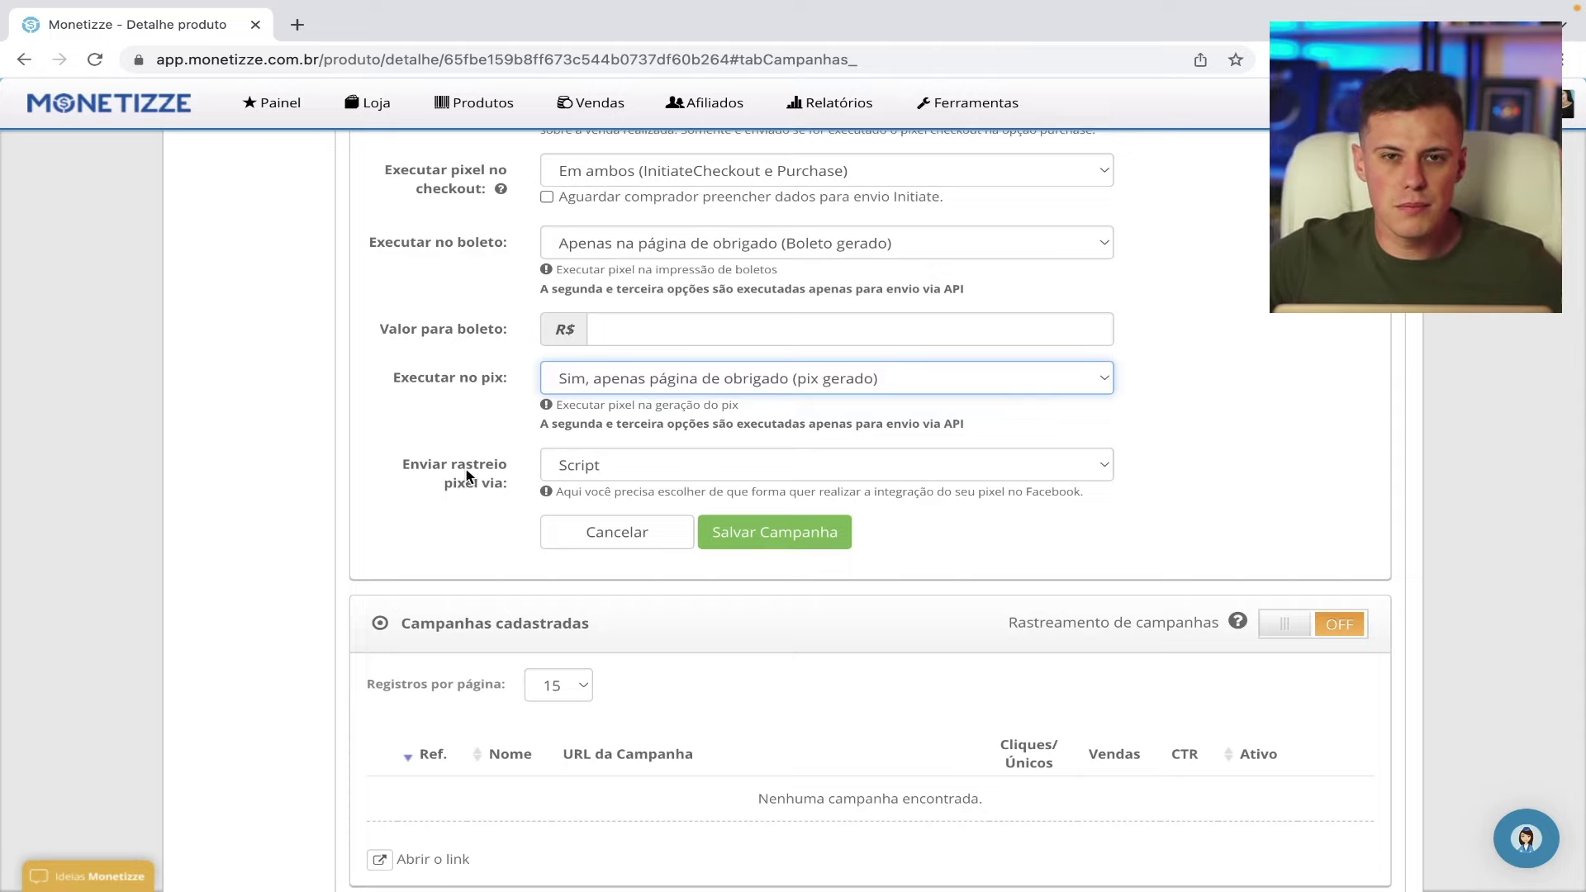
click(739, 472)
click(567, 489)
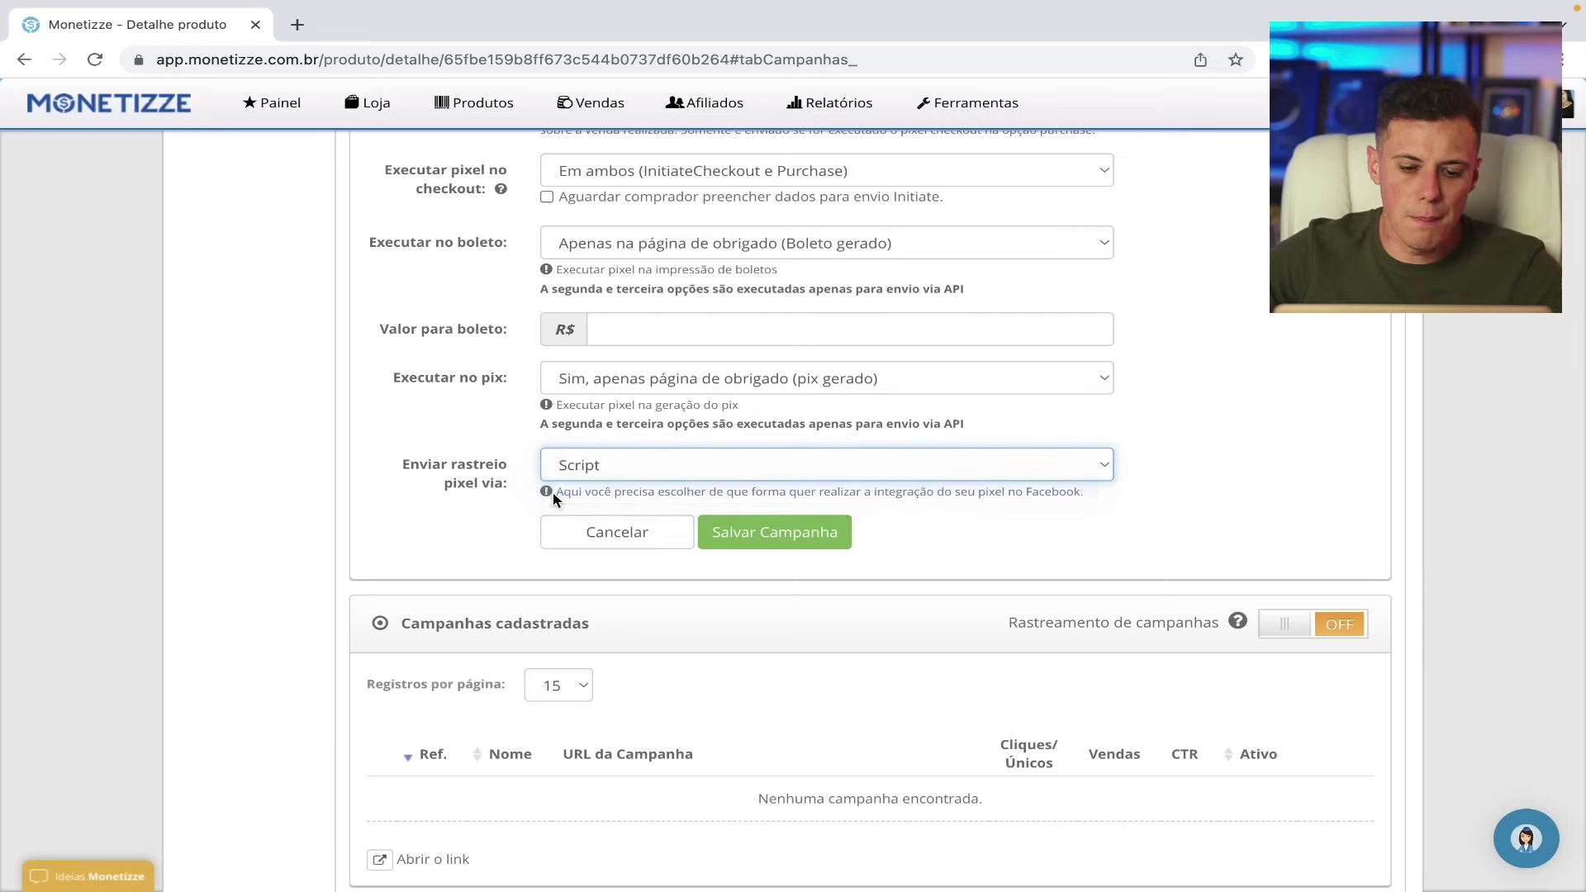
click(618, 538)
scroll(607, 535, down, 1)
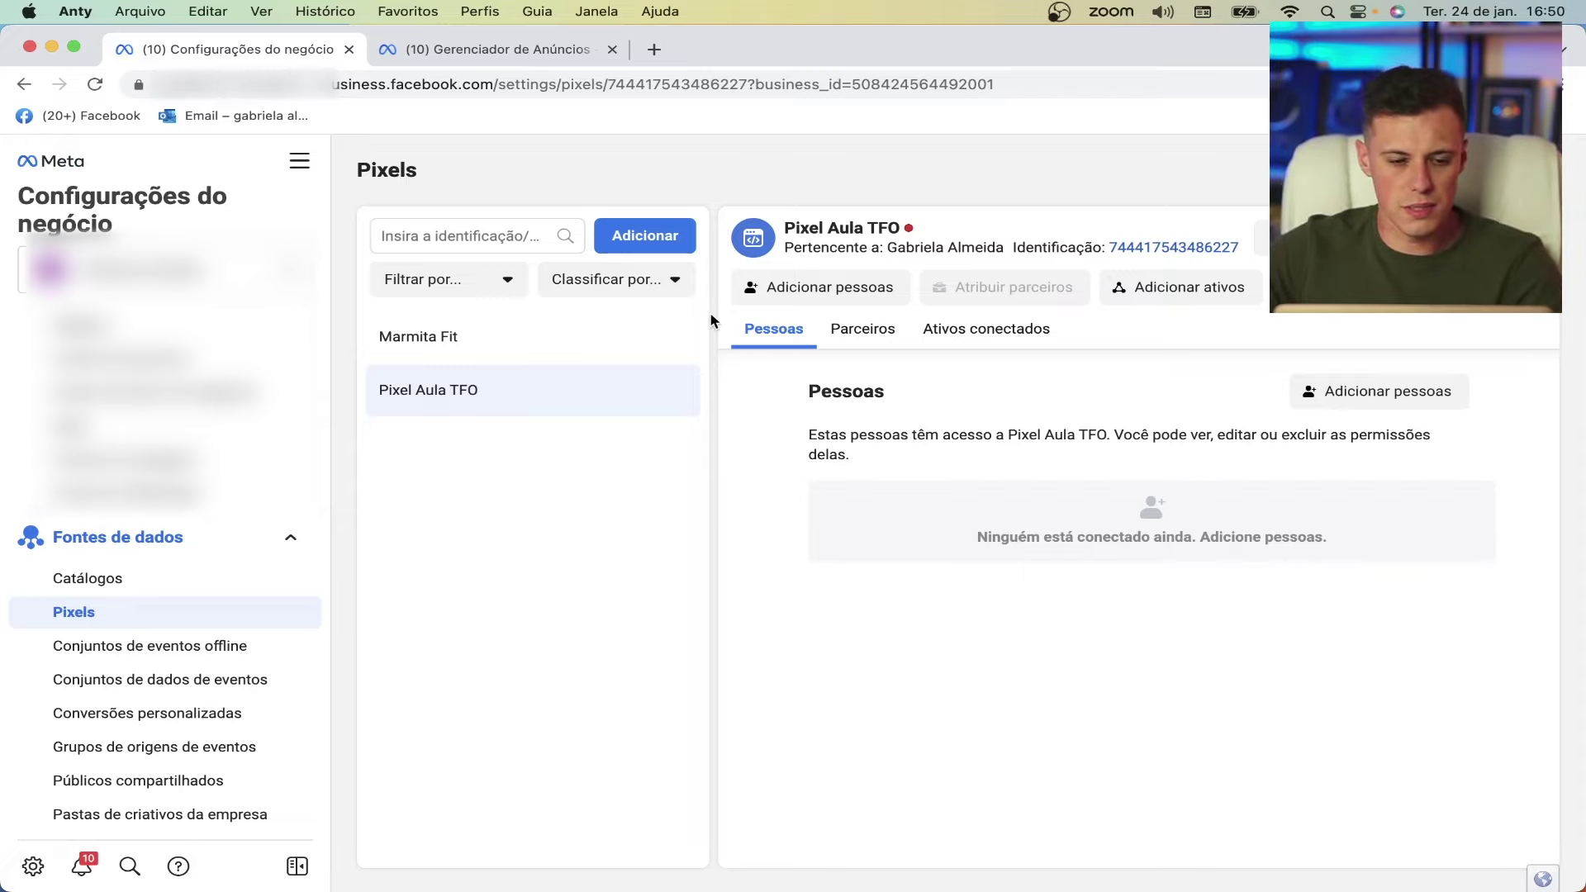
- Open the Pixel Aula TFO data source in Meta Events Manager
click(312, 161)
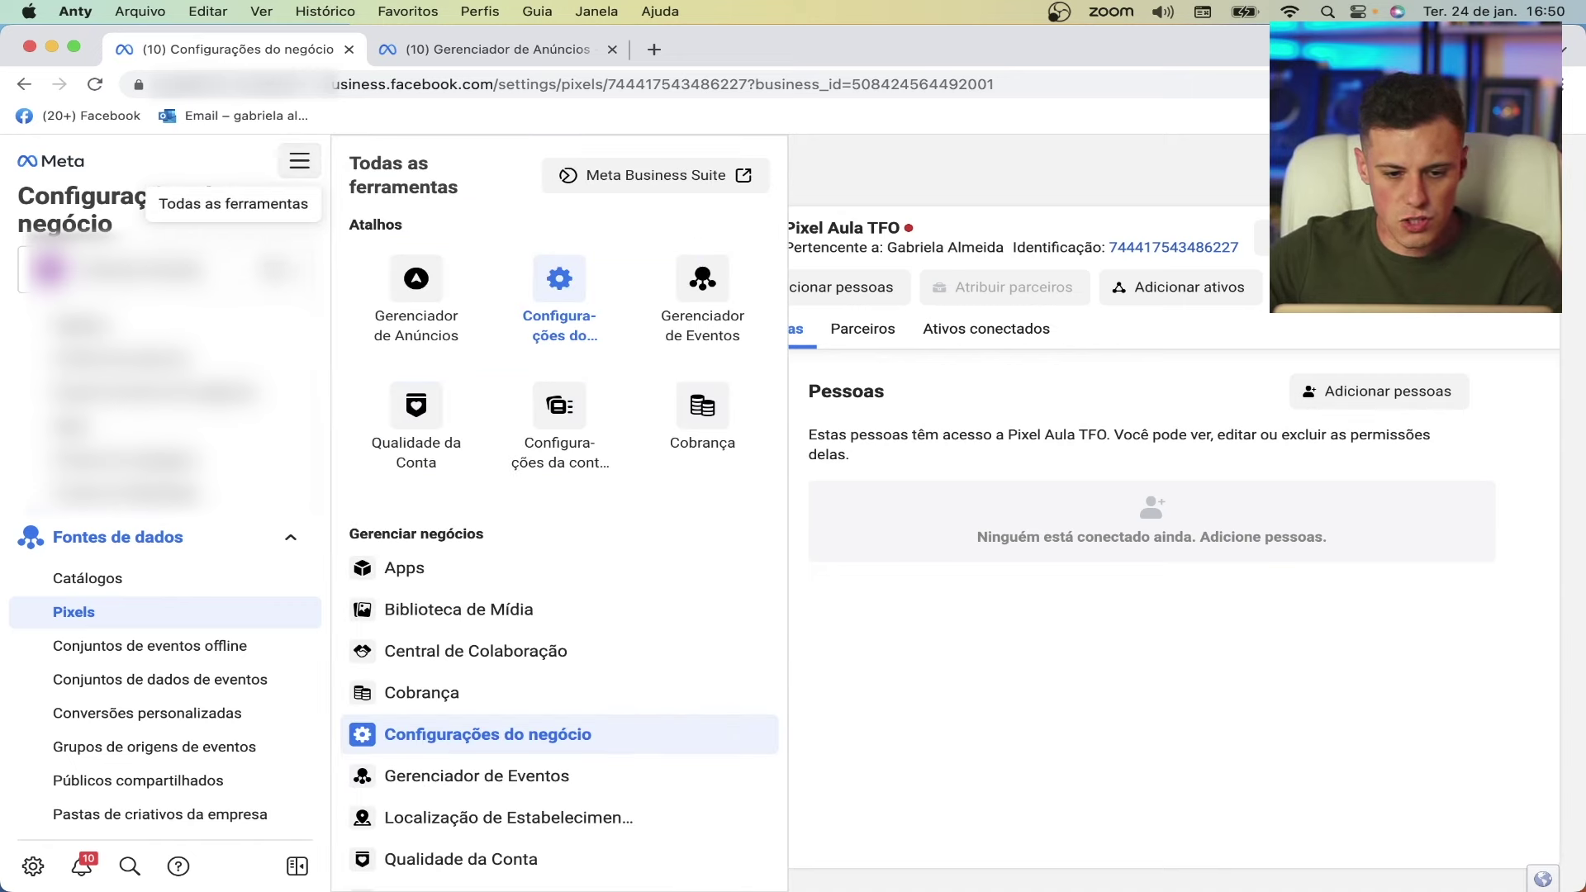
drag(559, 285, 715, 318)
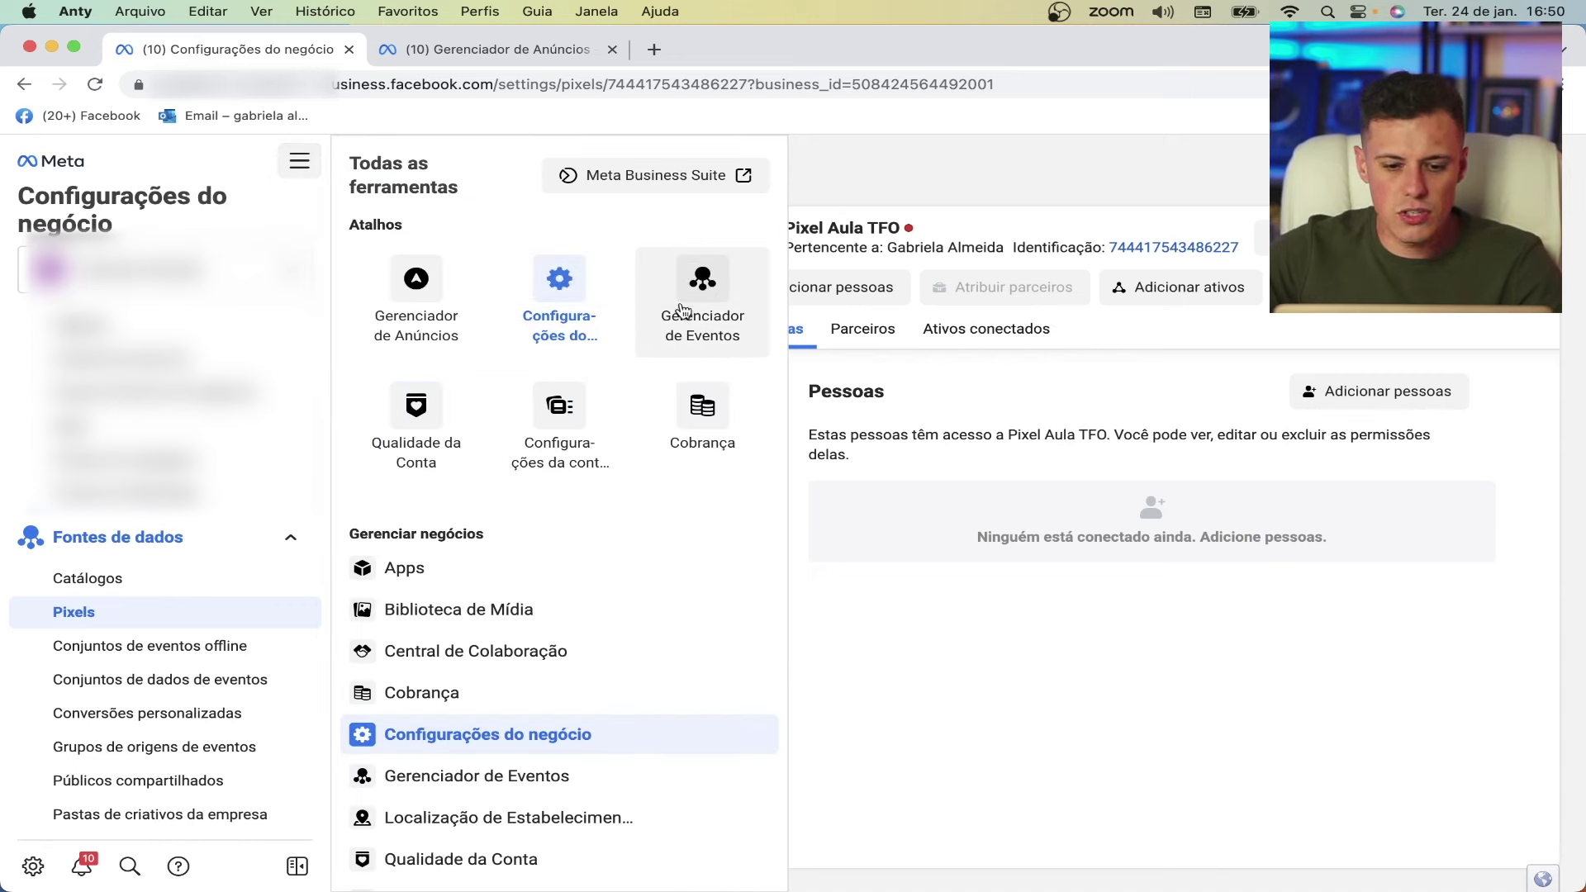
click(1092, 219)
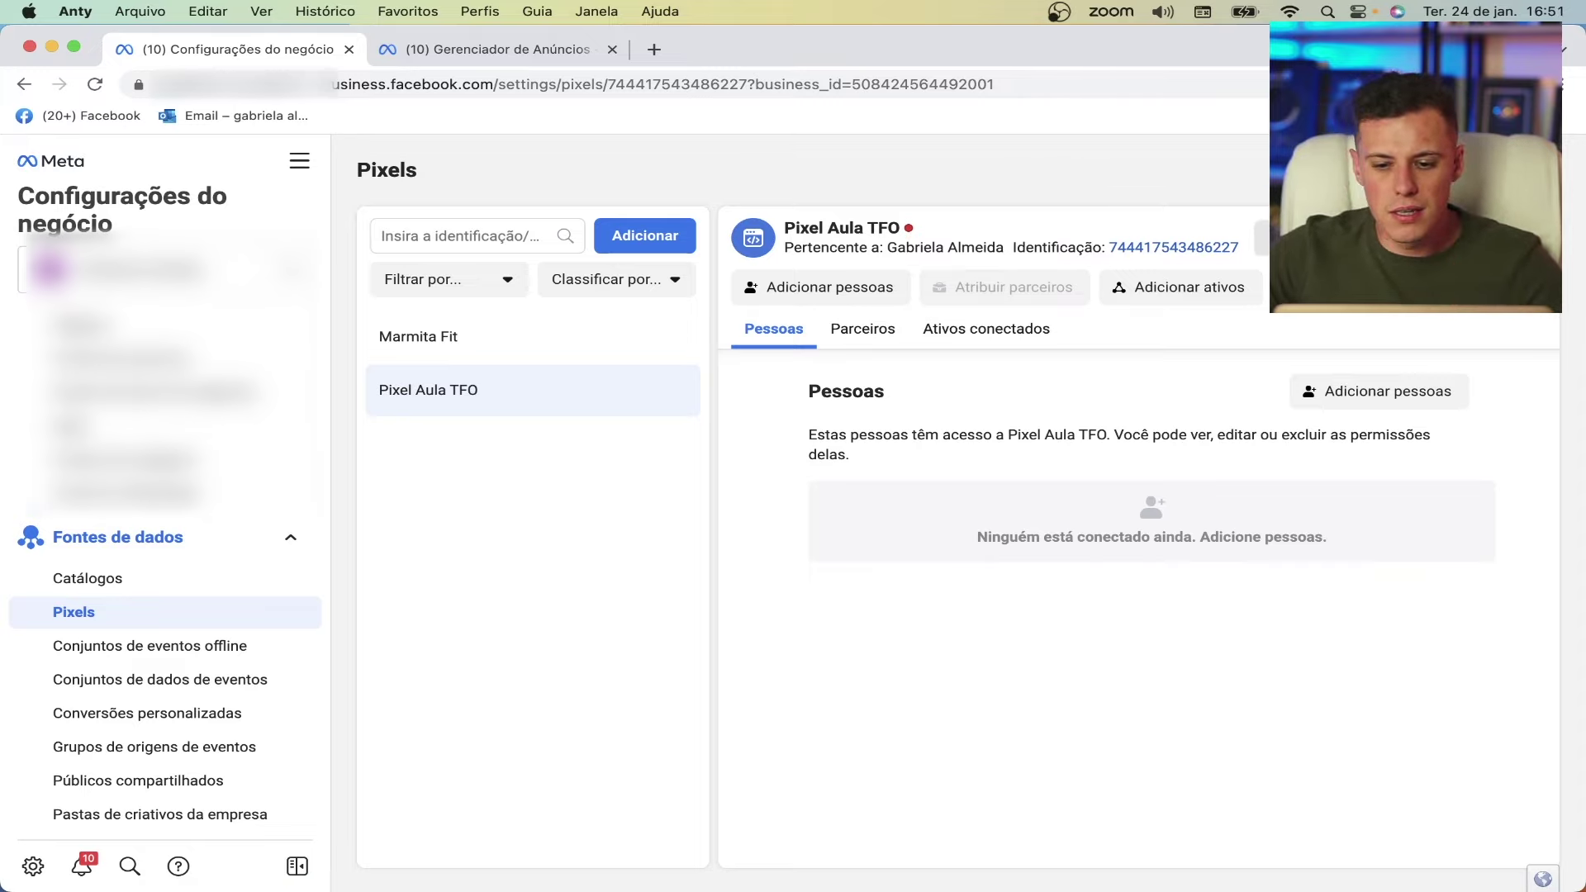
click(1280, 238)
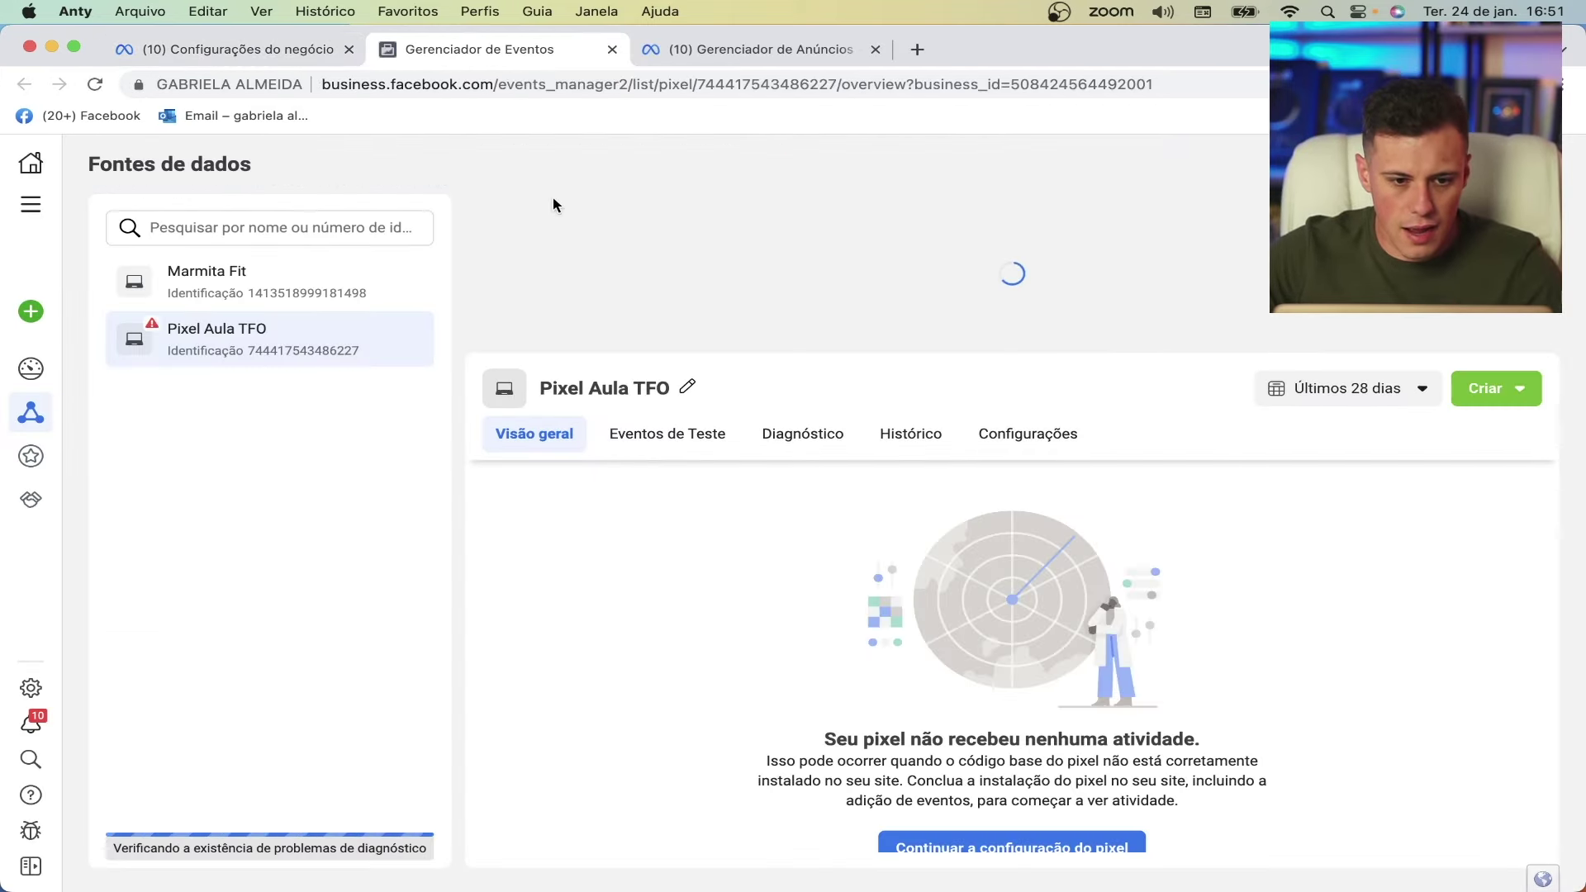
click(240, 48)
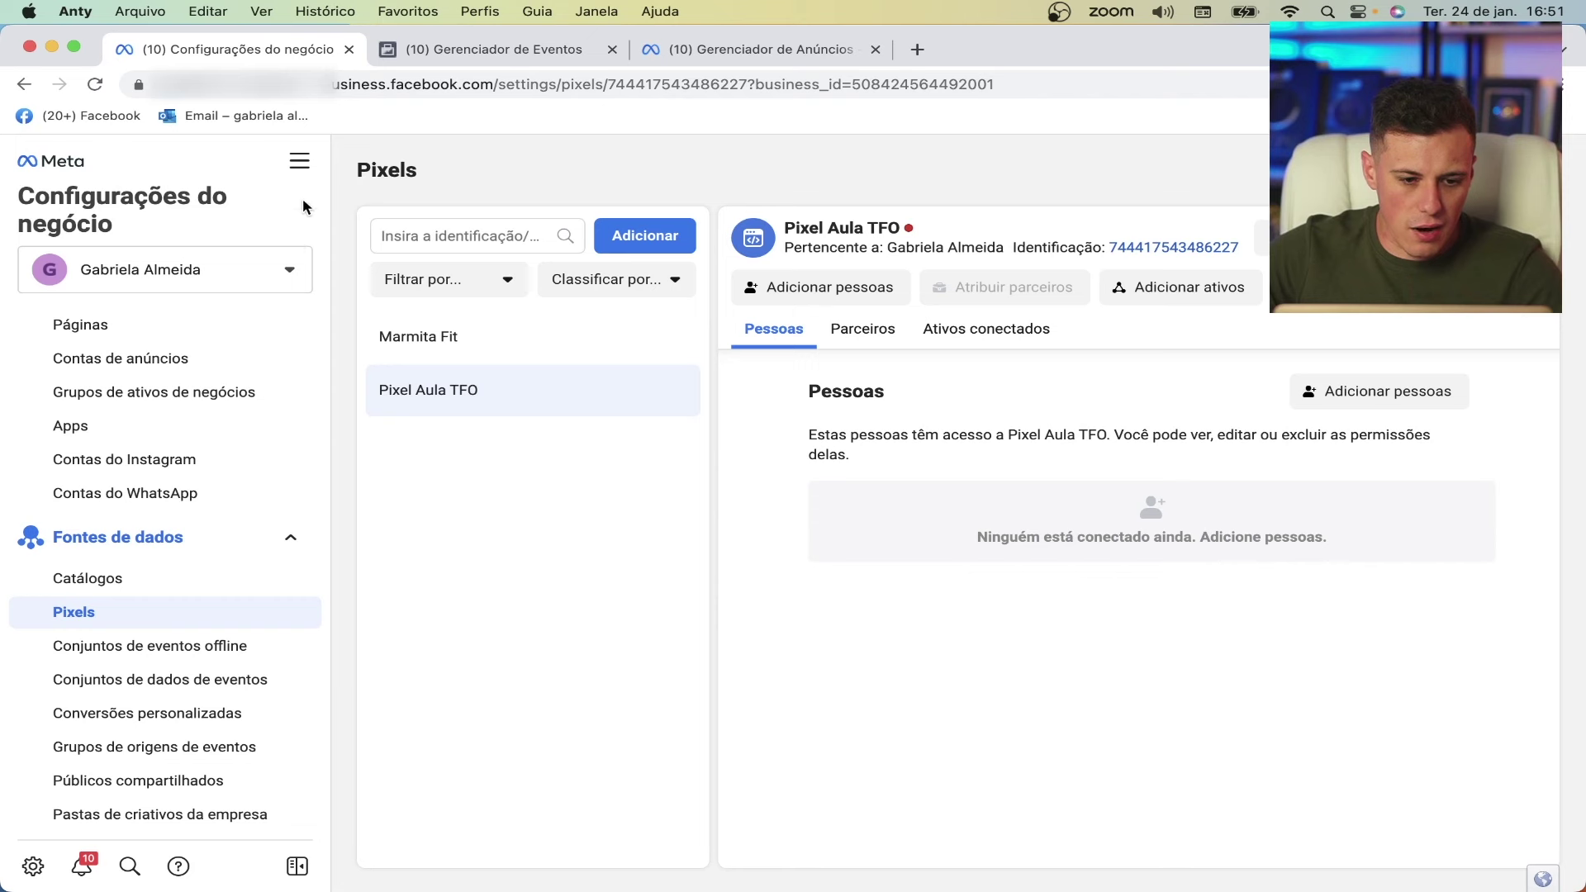
click(299, 161)
click(721, 309)
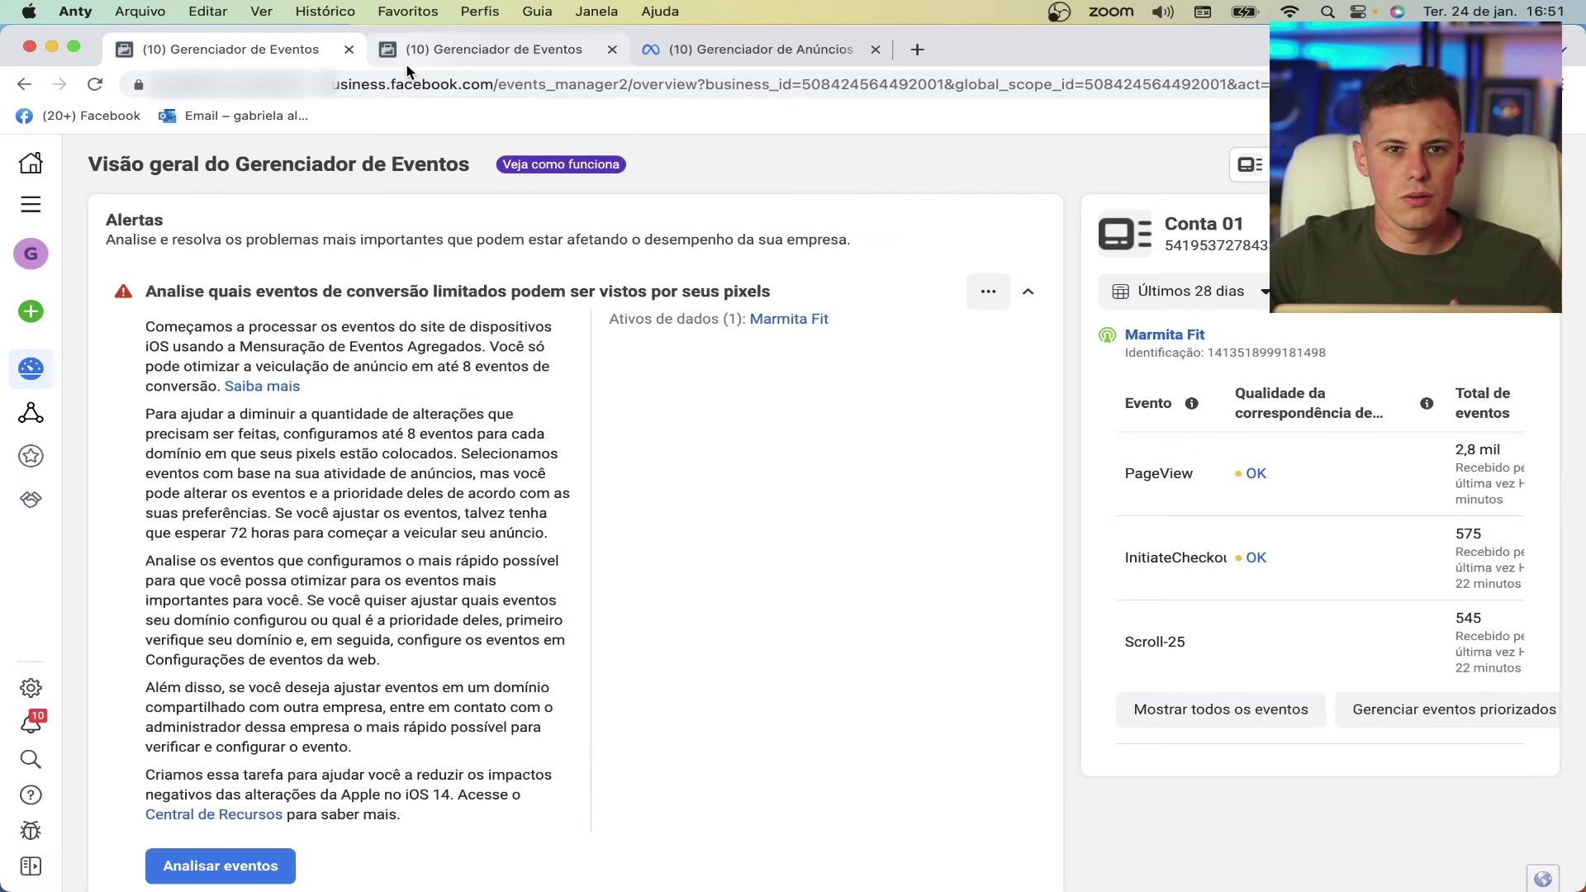
click(467, 55)
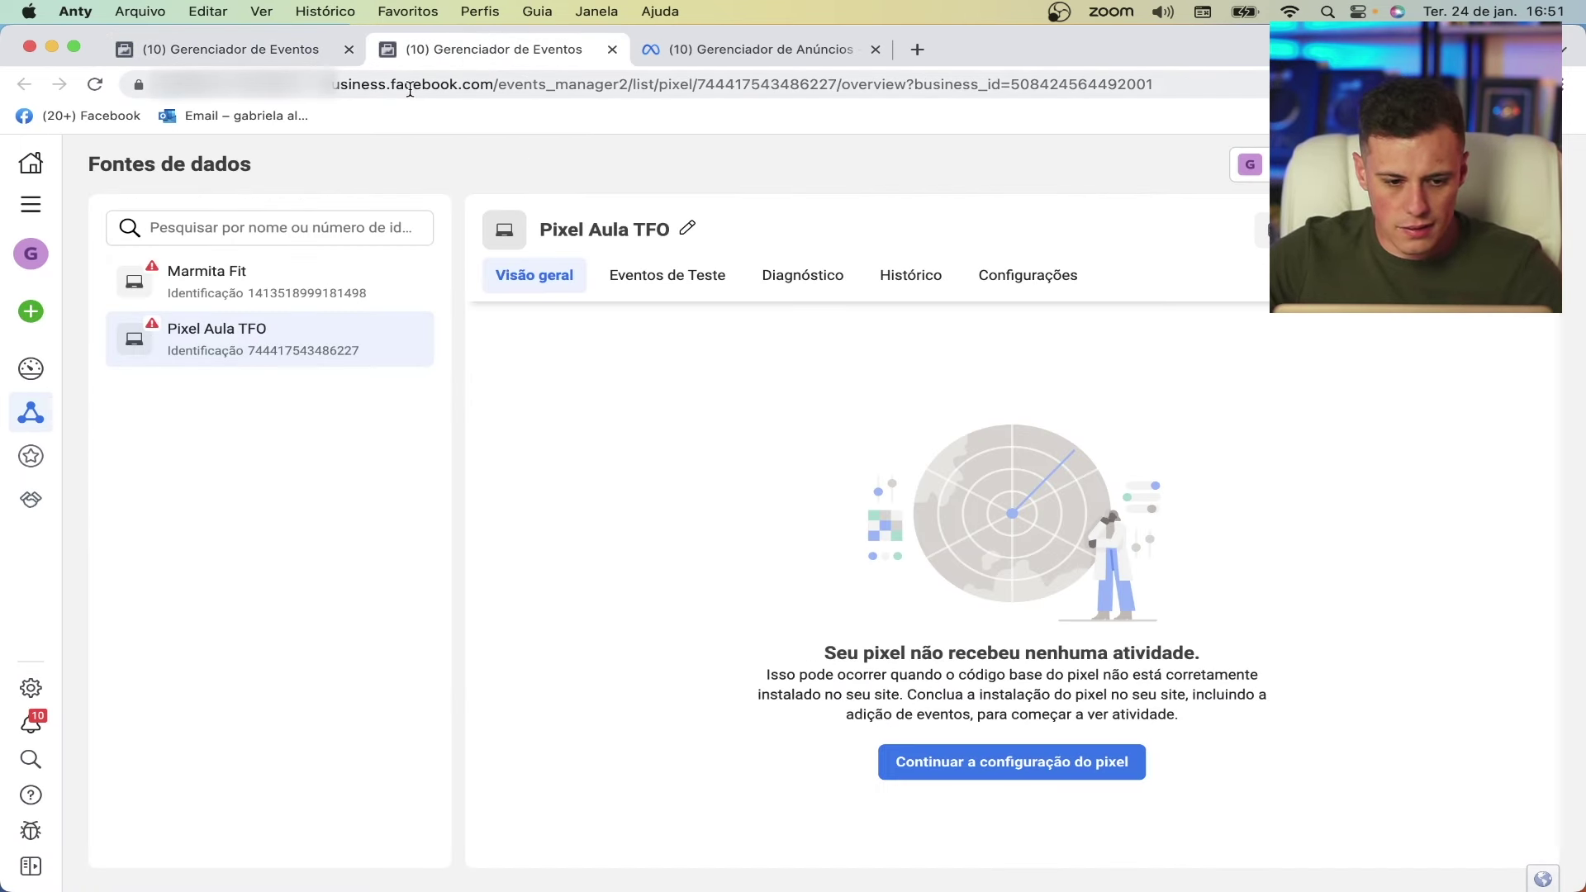
click(349, 49)
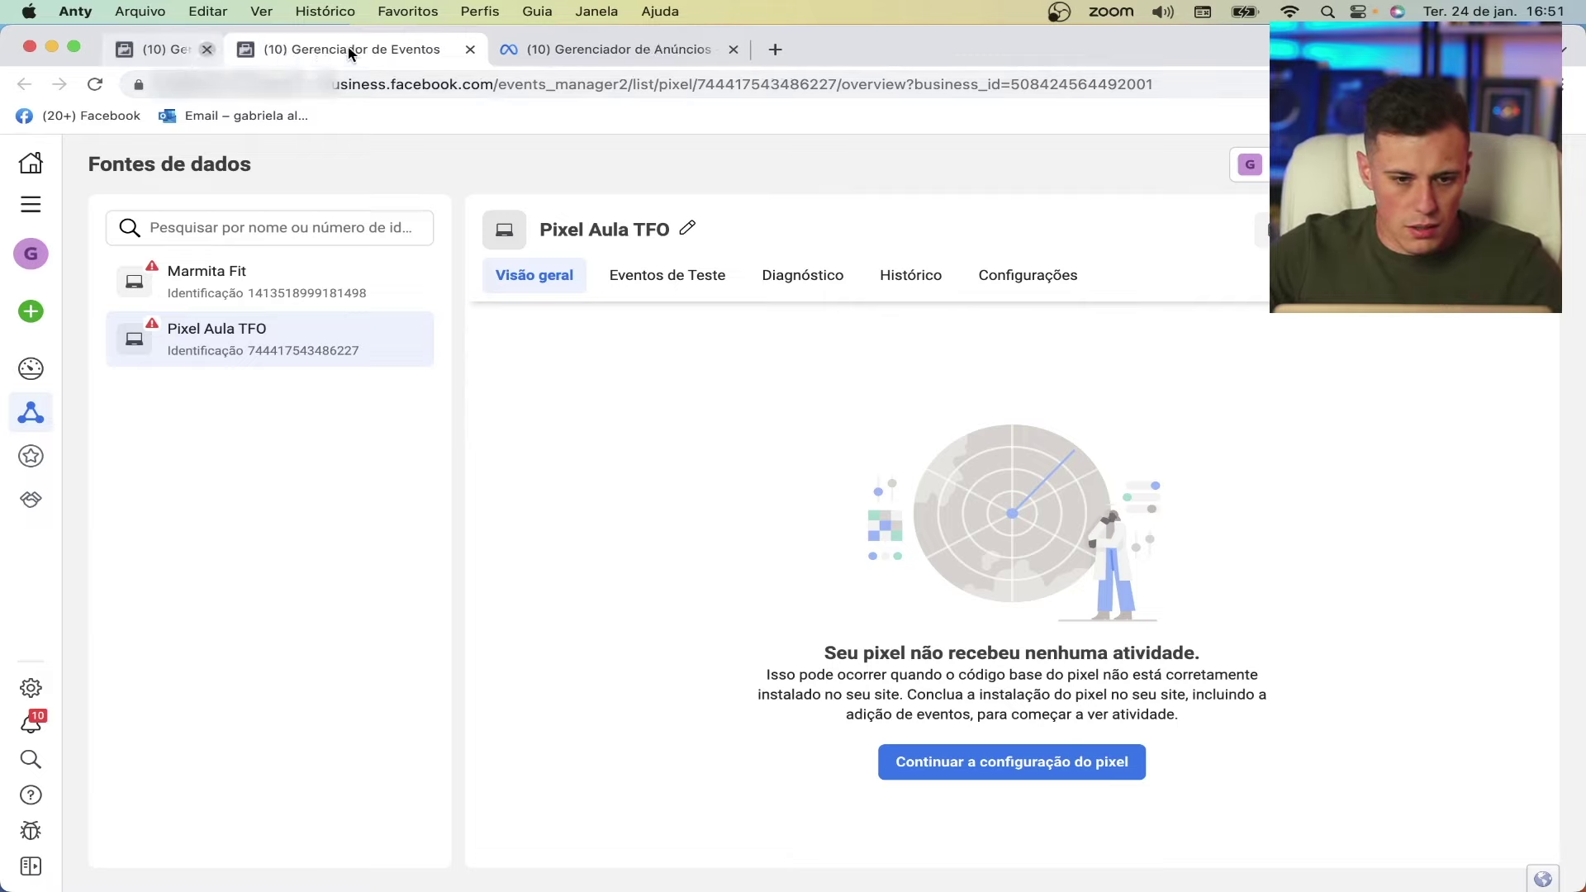
click(314, 343)
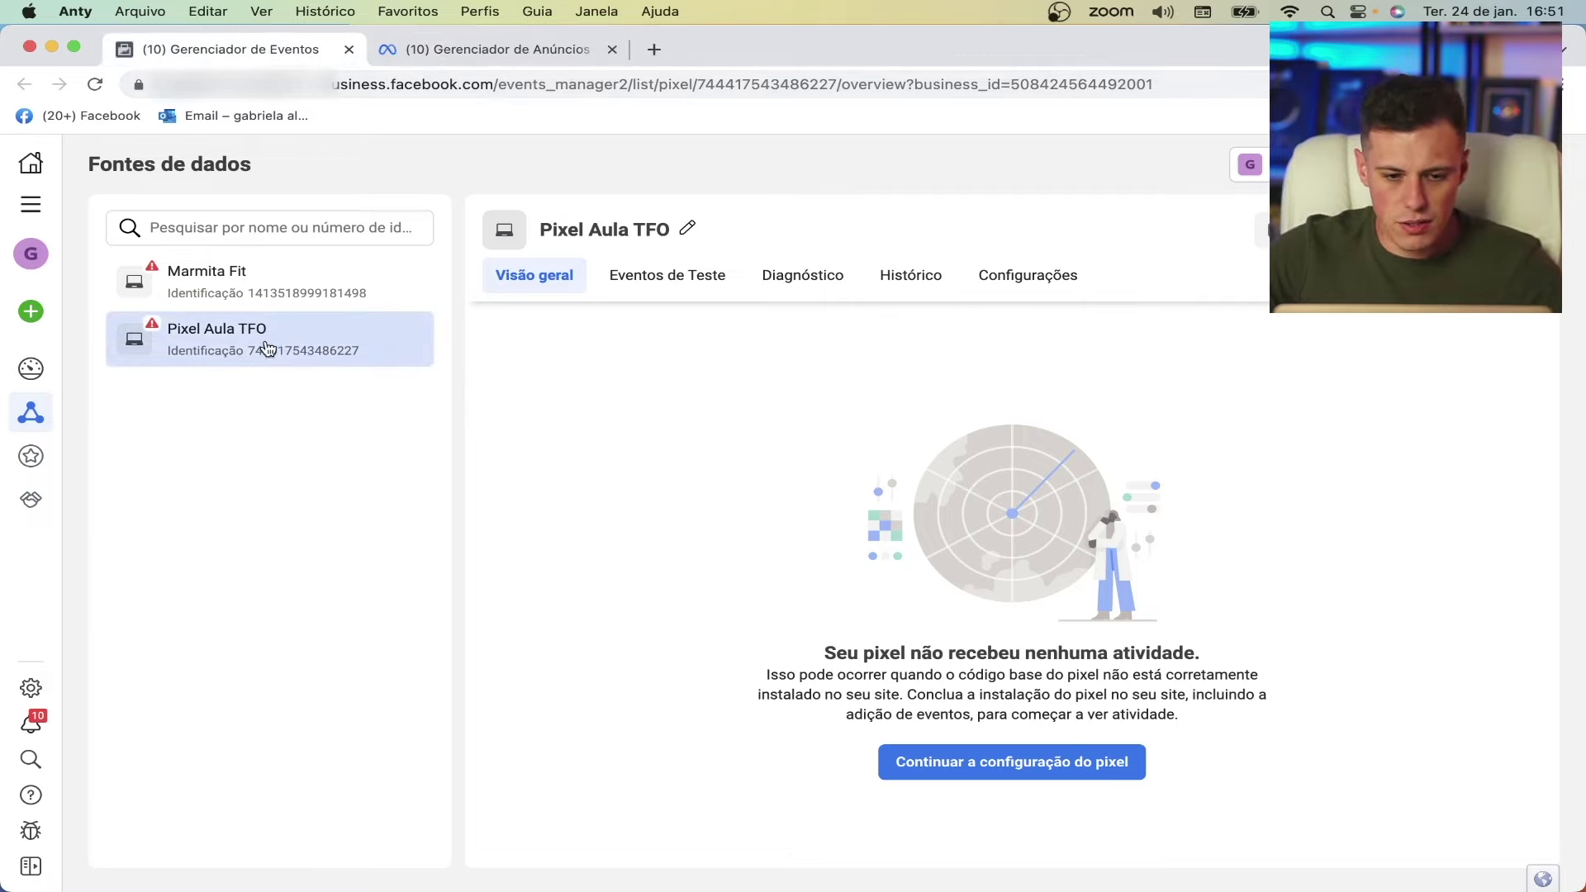
- Generate a Conversions API access token in the pixel's Configurações and copy it
click(1043, 285)
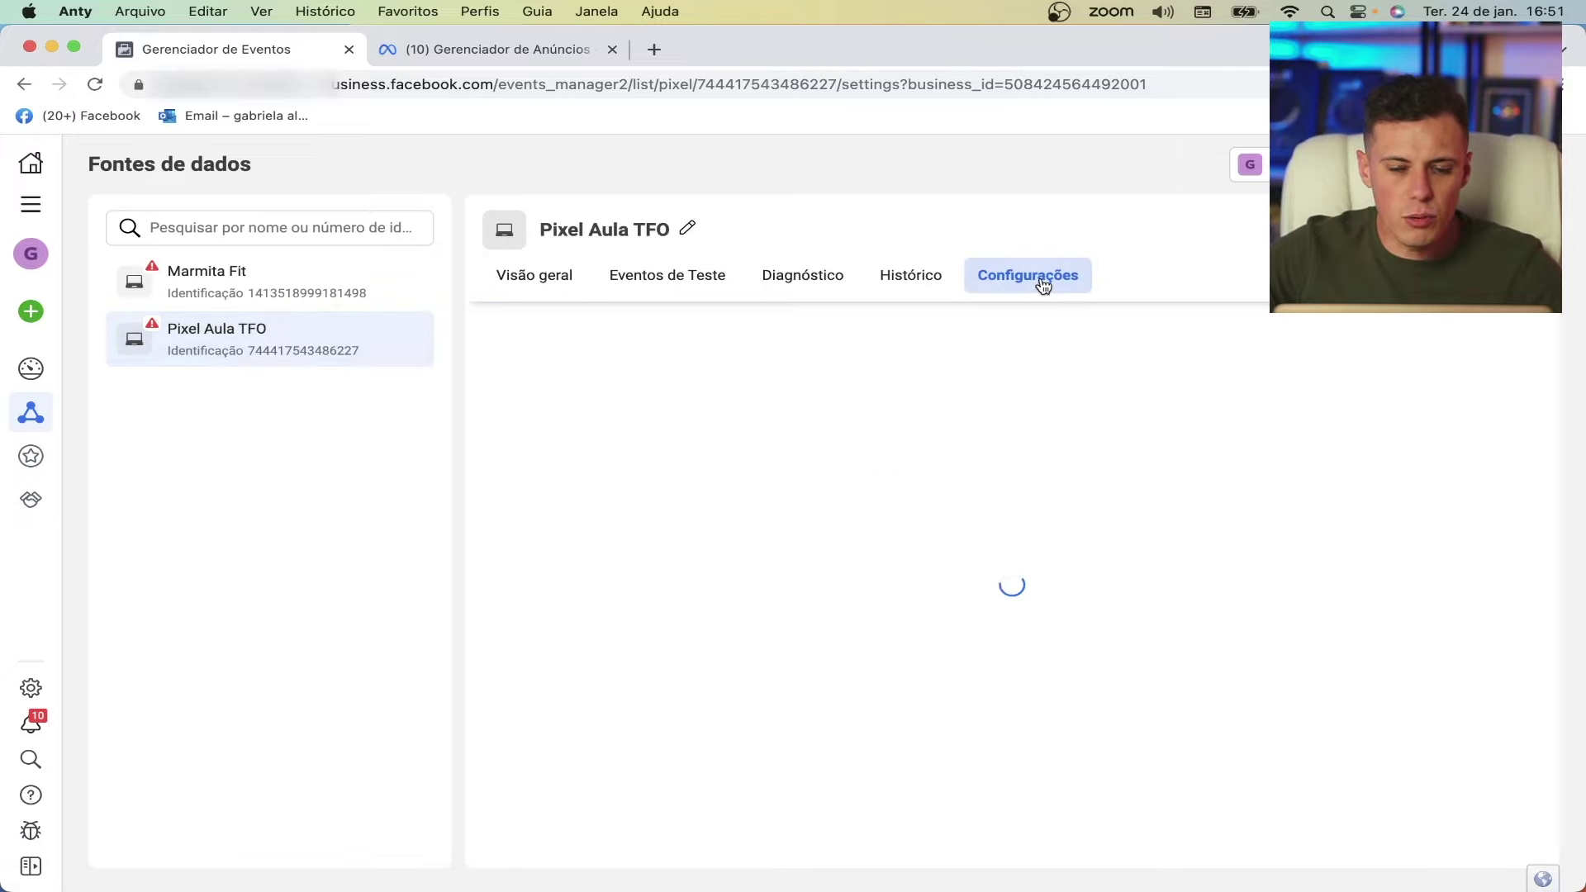
scroll(785, 383, down, 10)
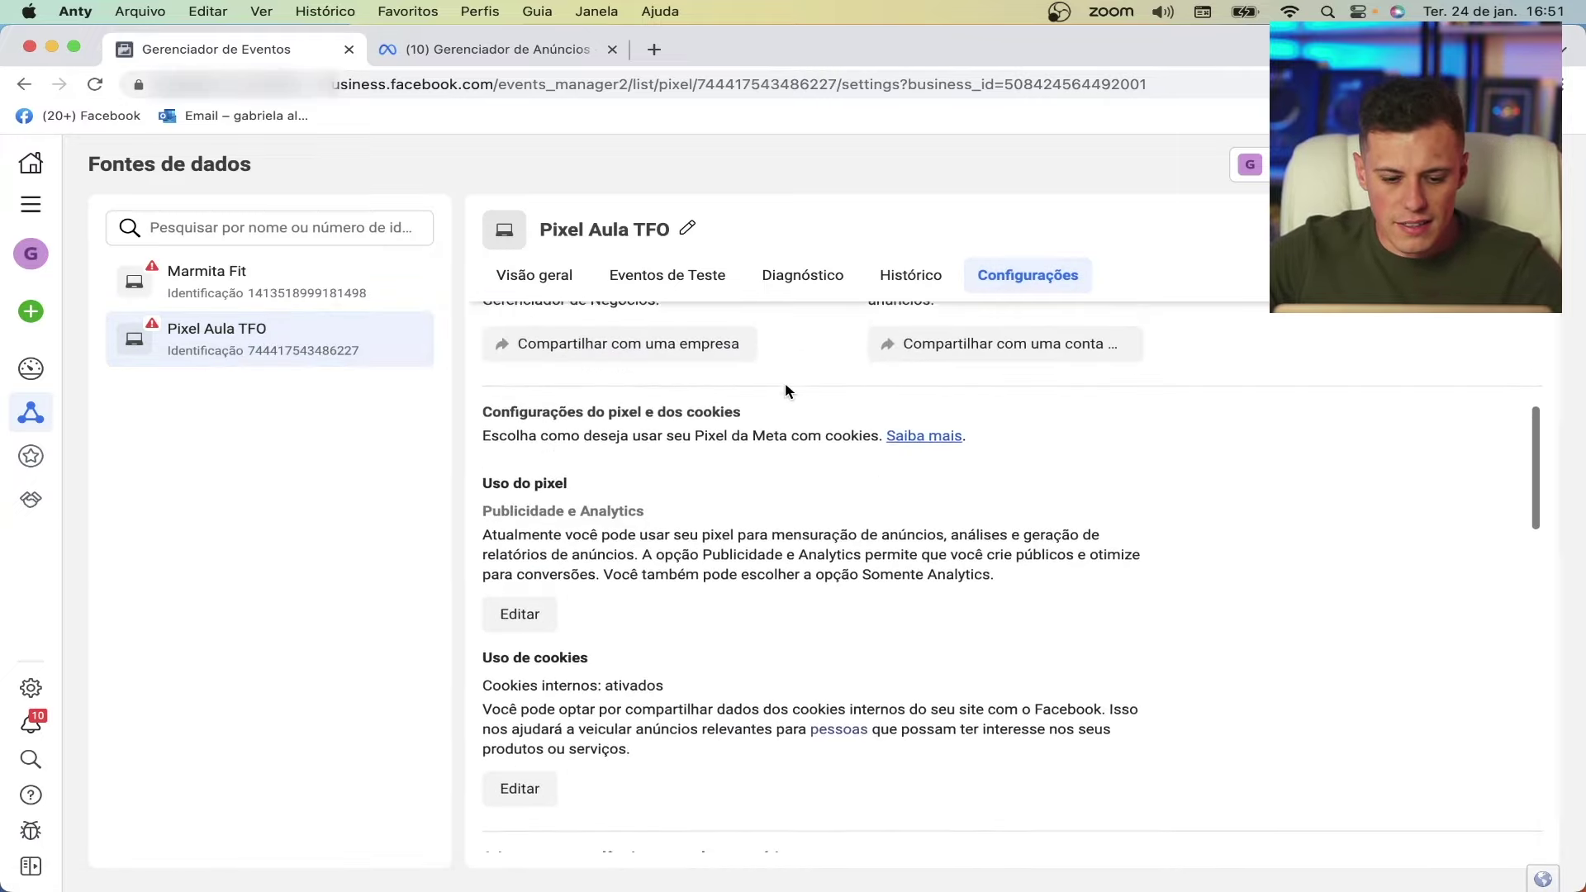
scroll(785, 385, down, 5)
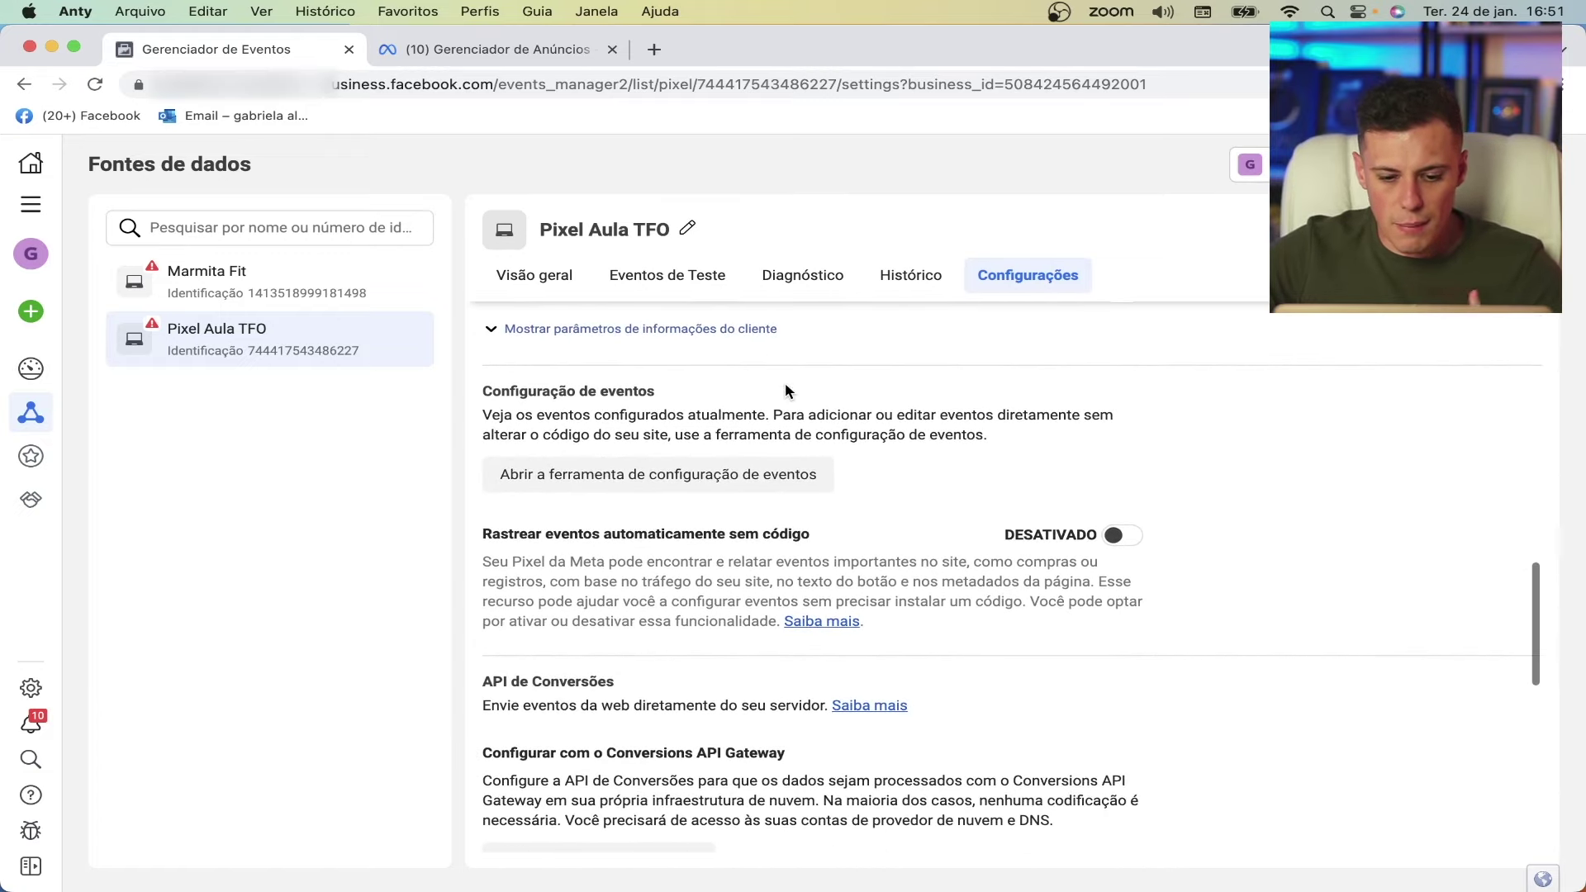
scroll(784, 384, down, 5)
scroll(786, 384, down, 2)
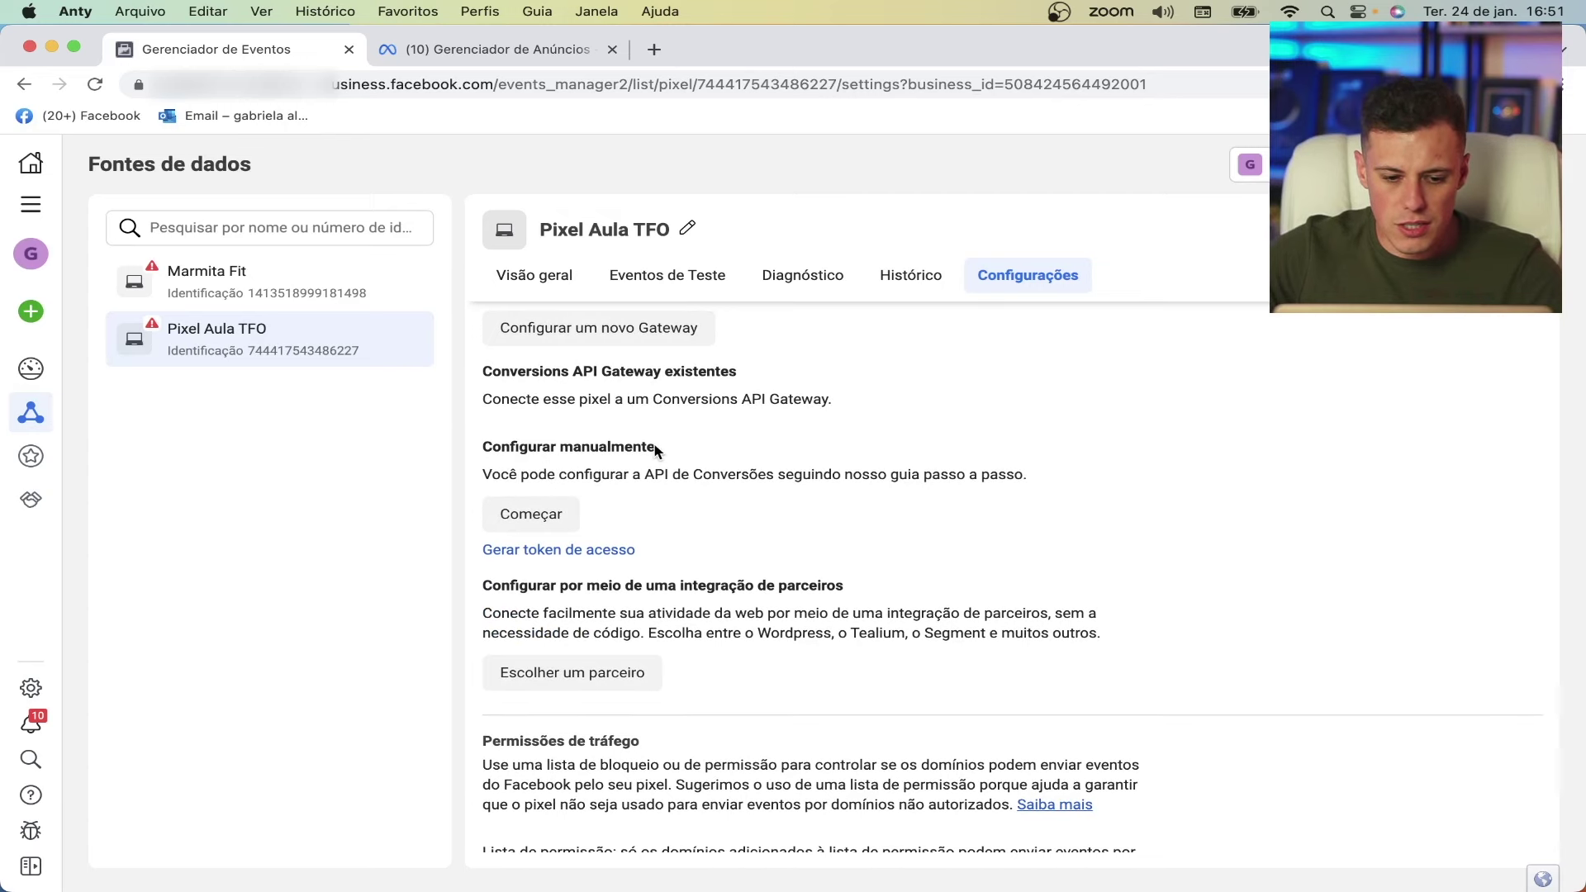
click(570, 554)
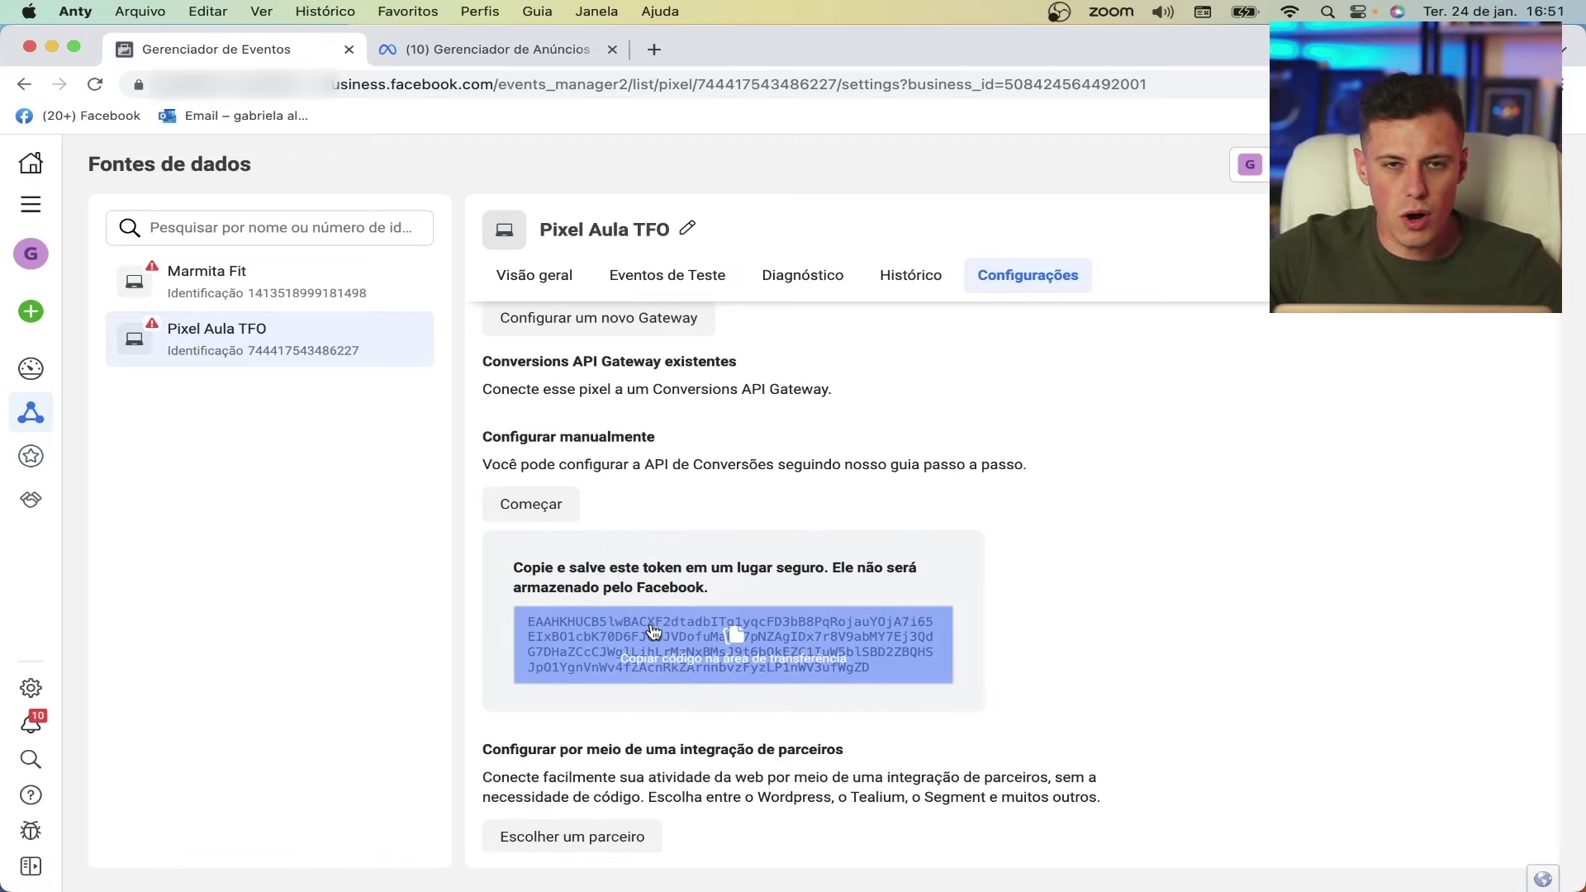
click(656, 632)
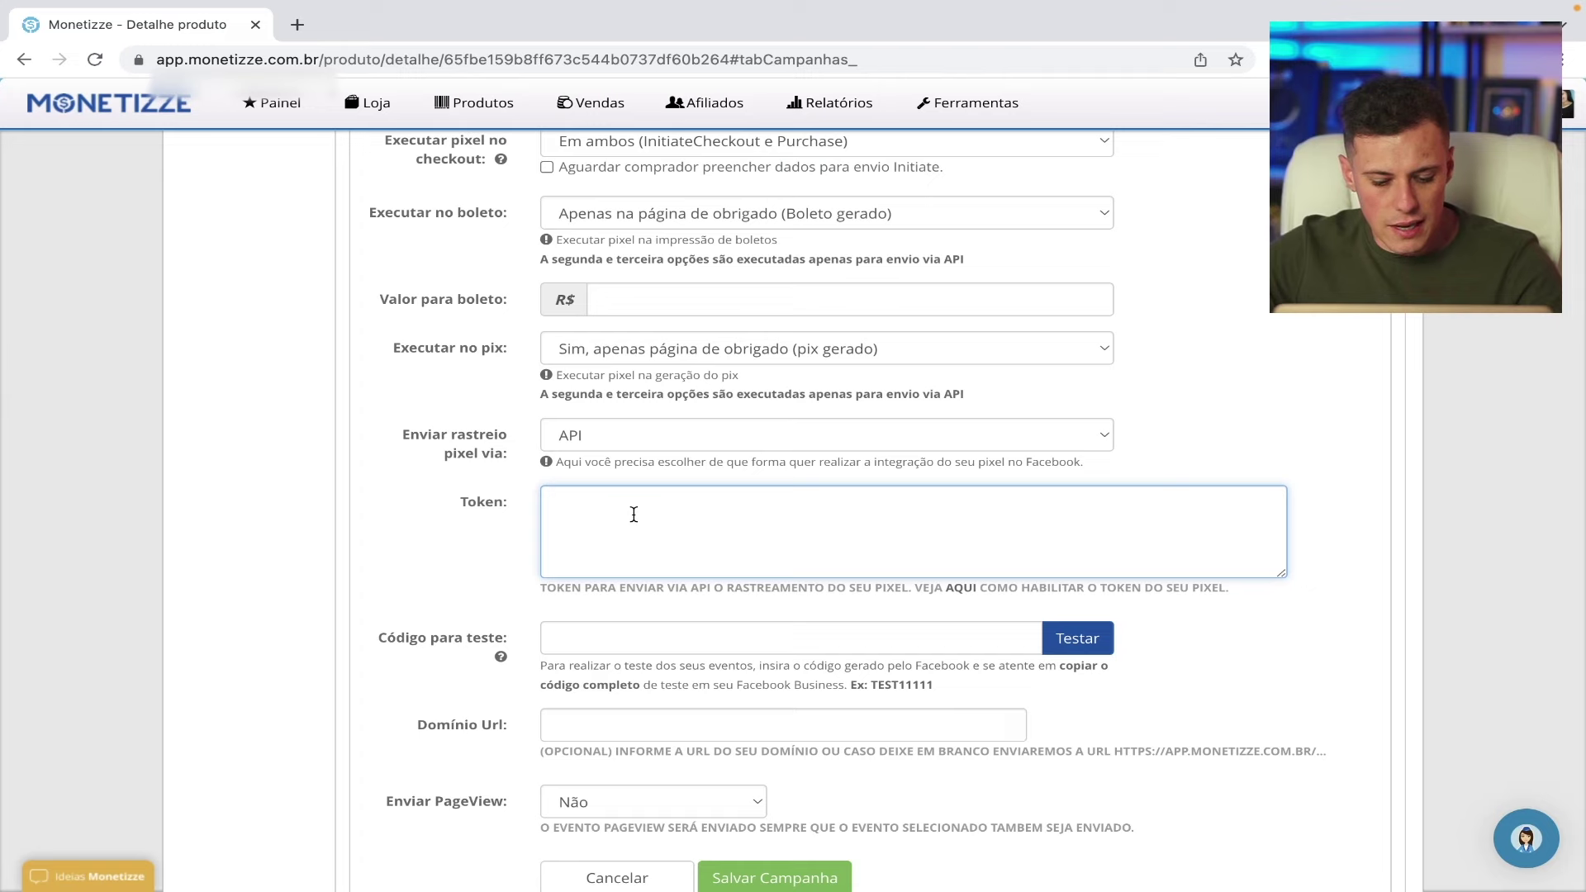
- Paste the access token into Token, set Enviar PageView to Em ambos, and save the campaign
key(ctrl+v)
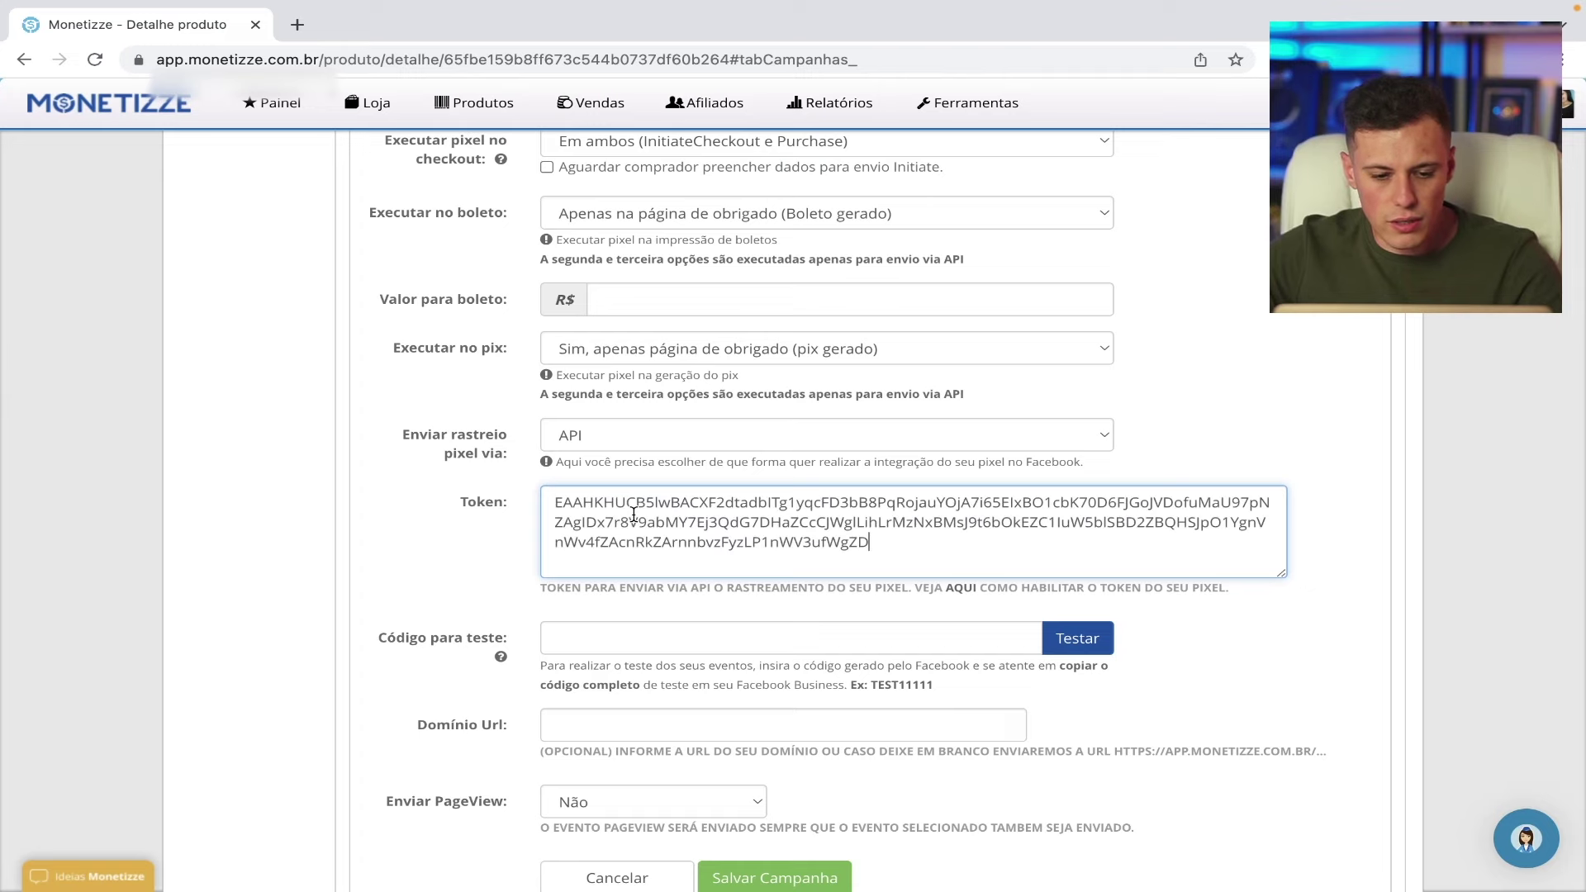
scroll(1219, 636, down, 3)
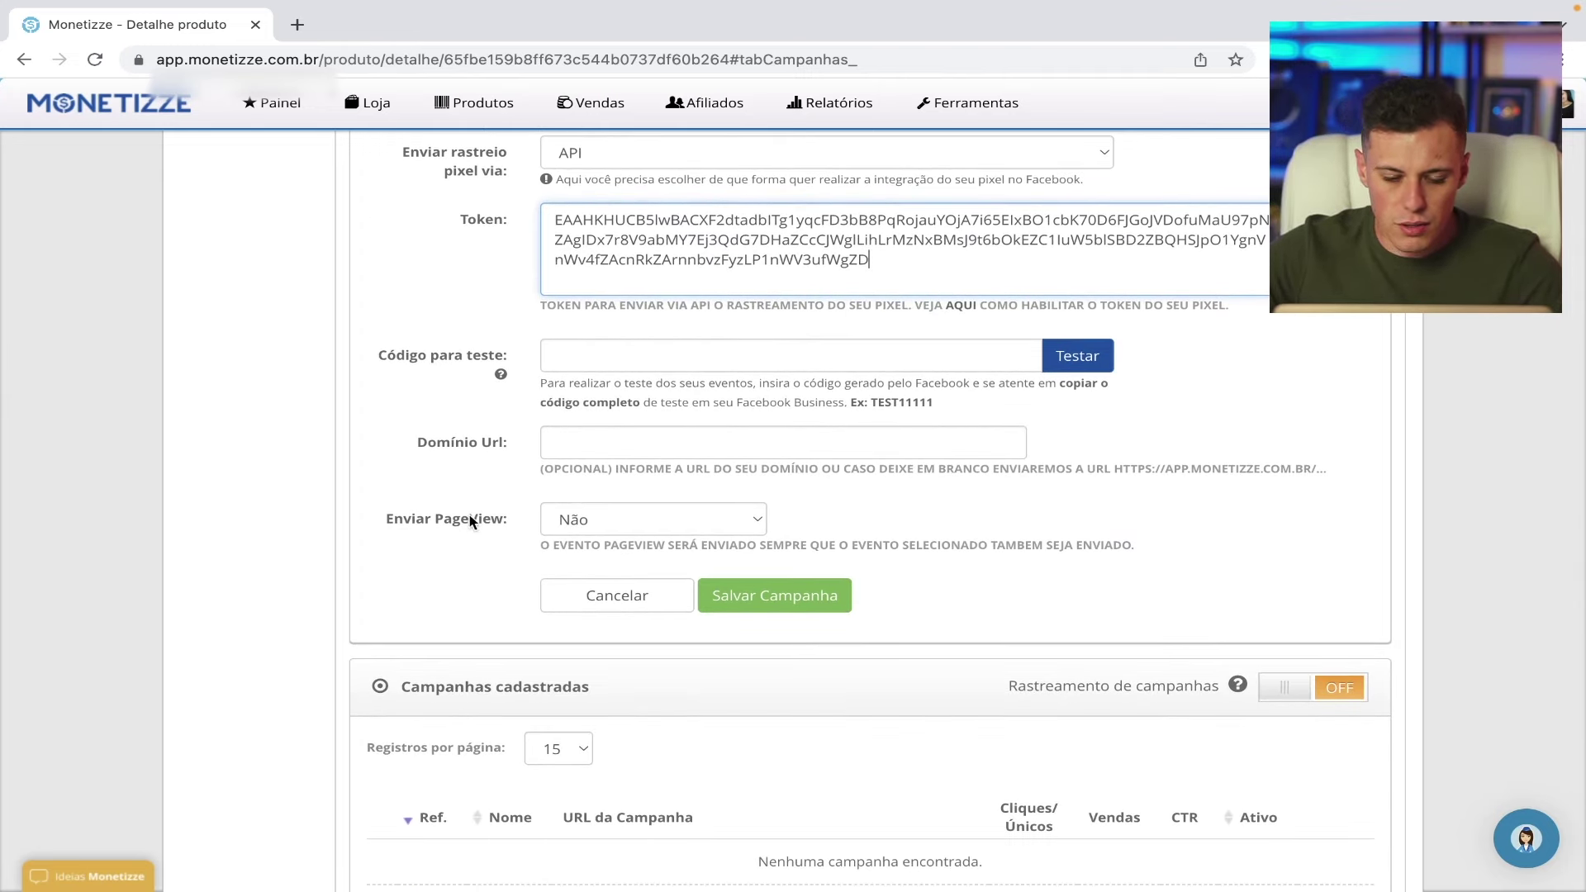
click(470, 515)
click(702, 527)
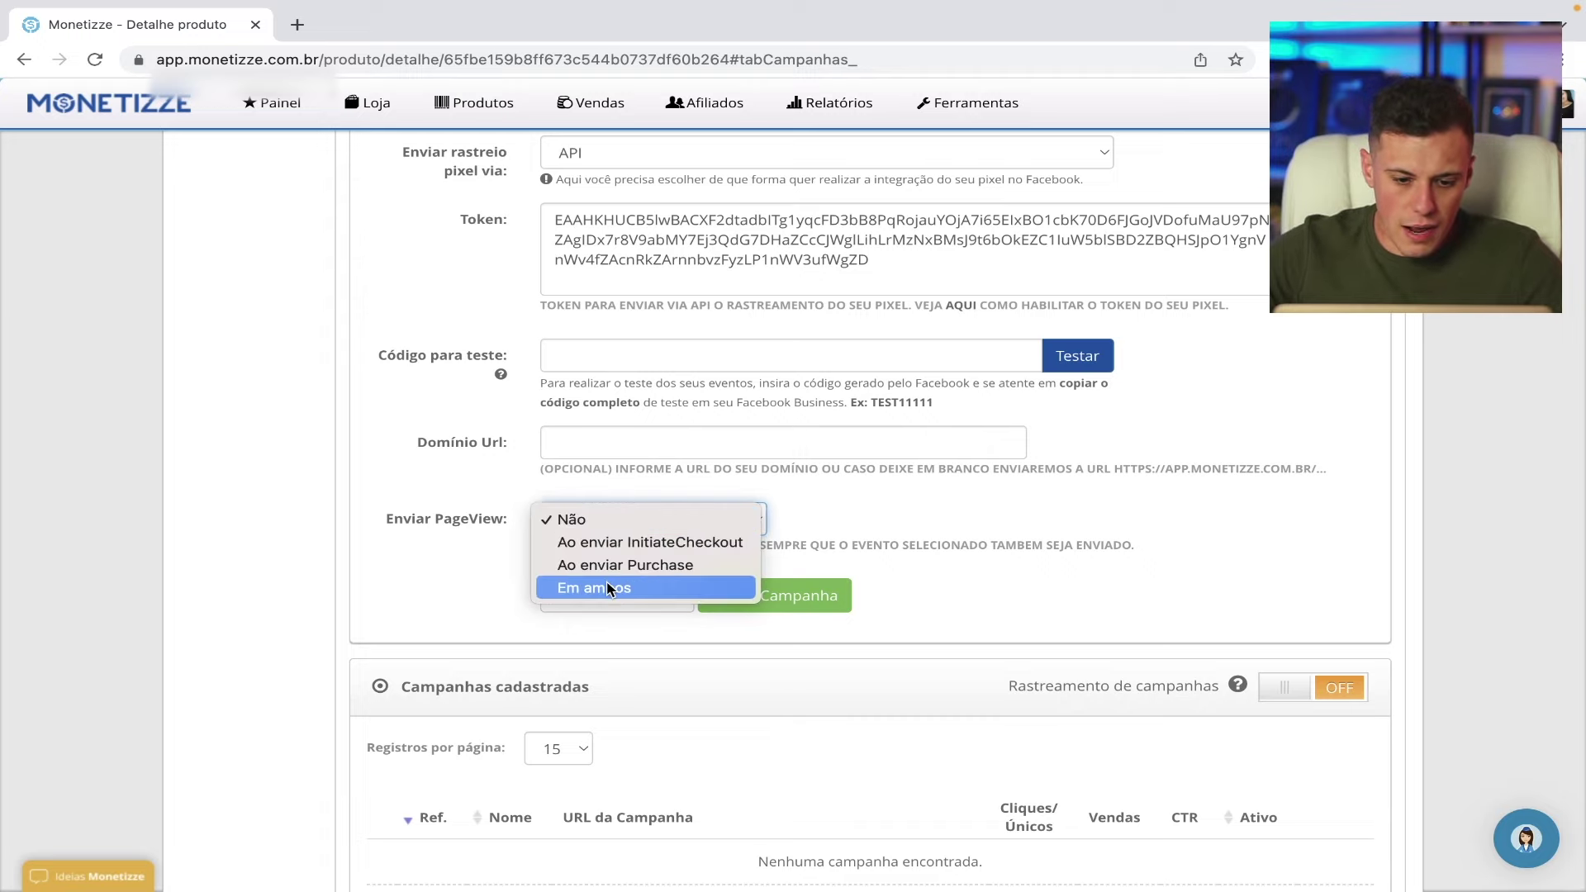
key(Return)
scroll(481, 577, down, 1)
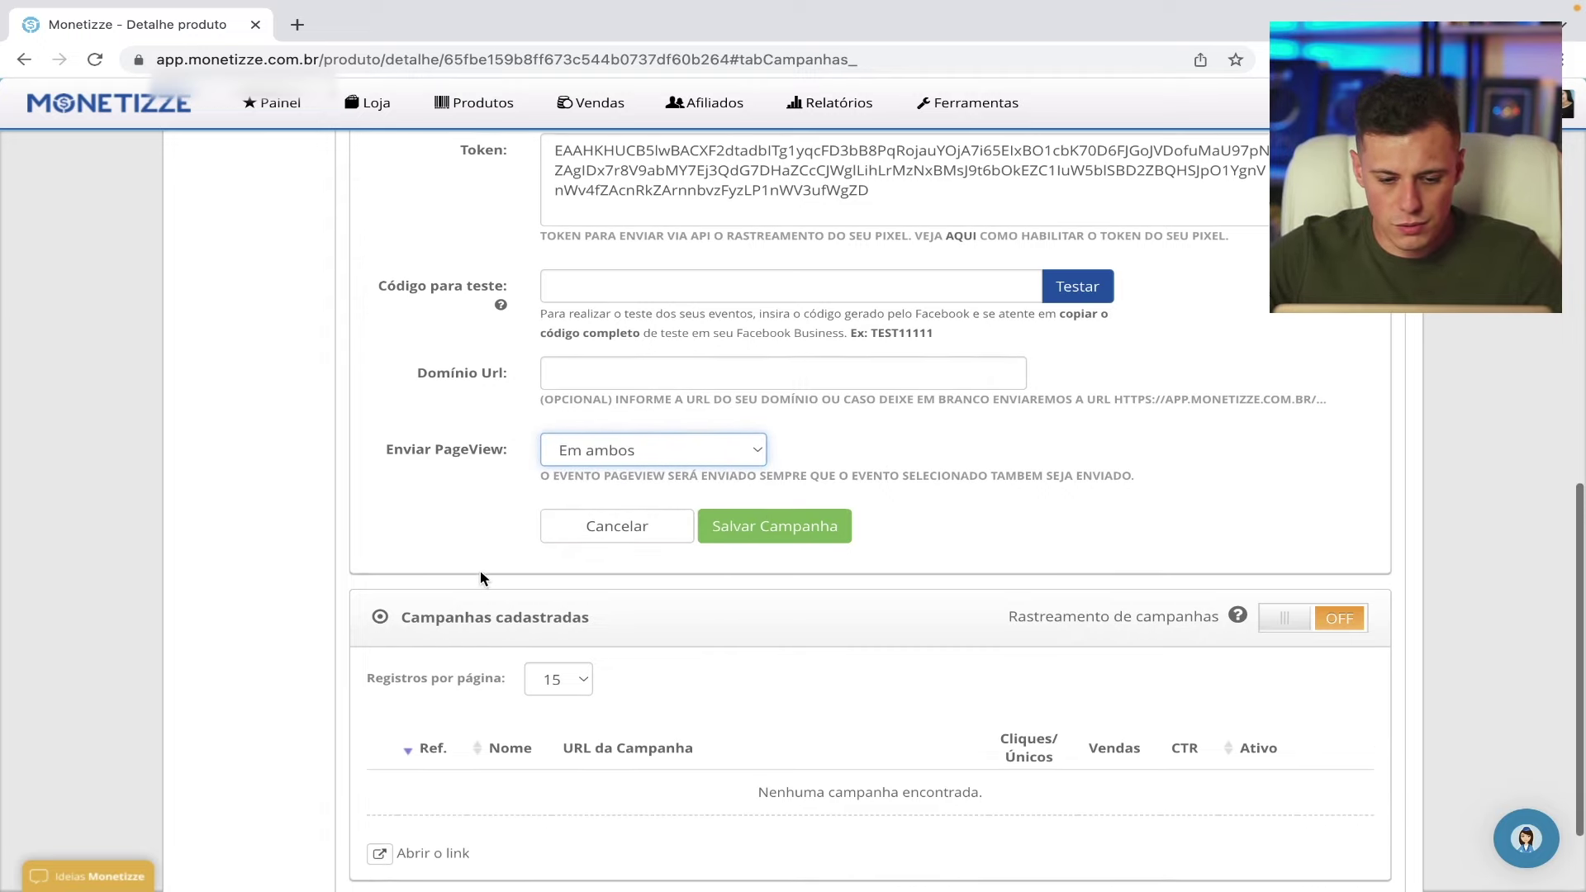
click(806, 537)
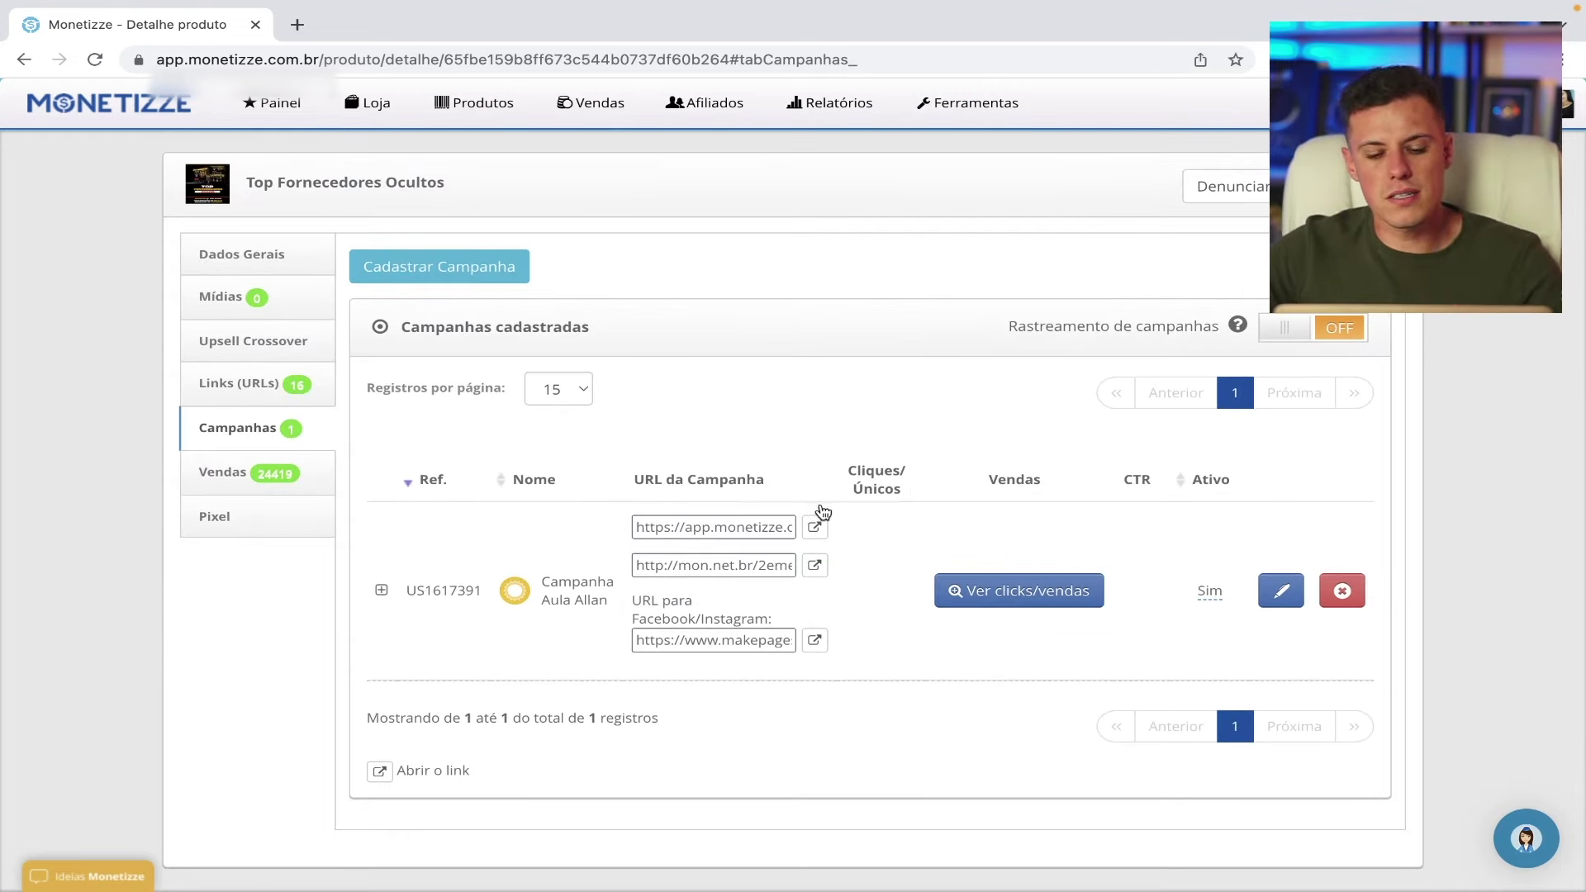
- Load the saved campaign's link in a new tab and check its events with Meta Pixel Helper
click(737, 526)
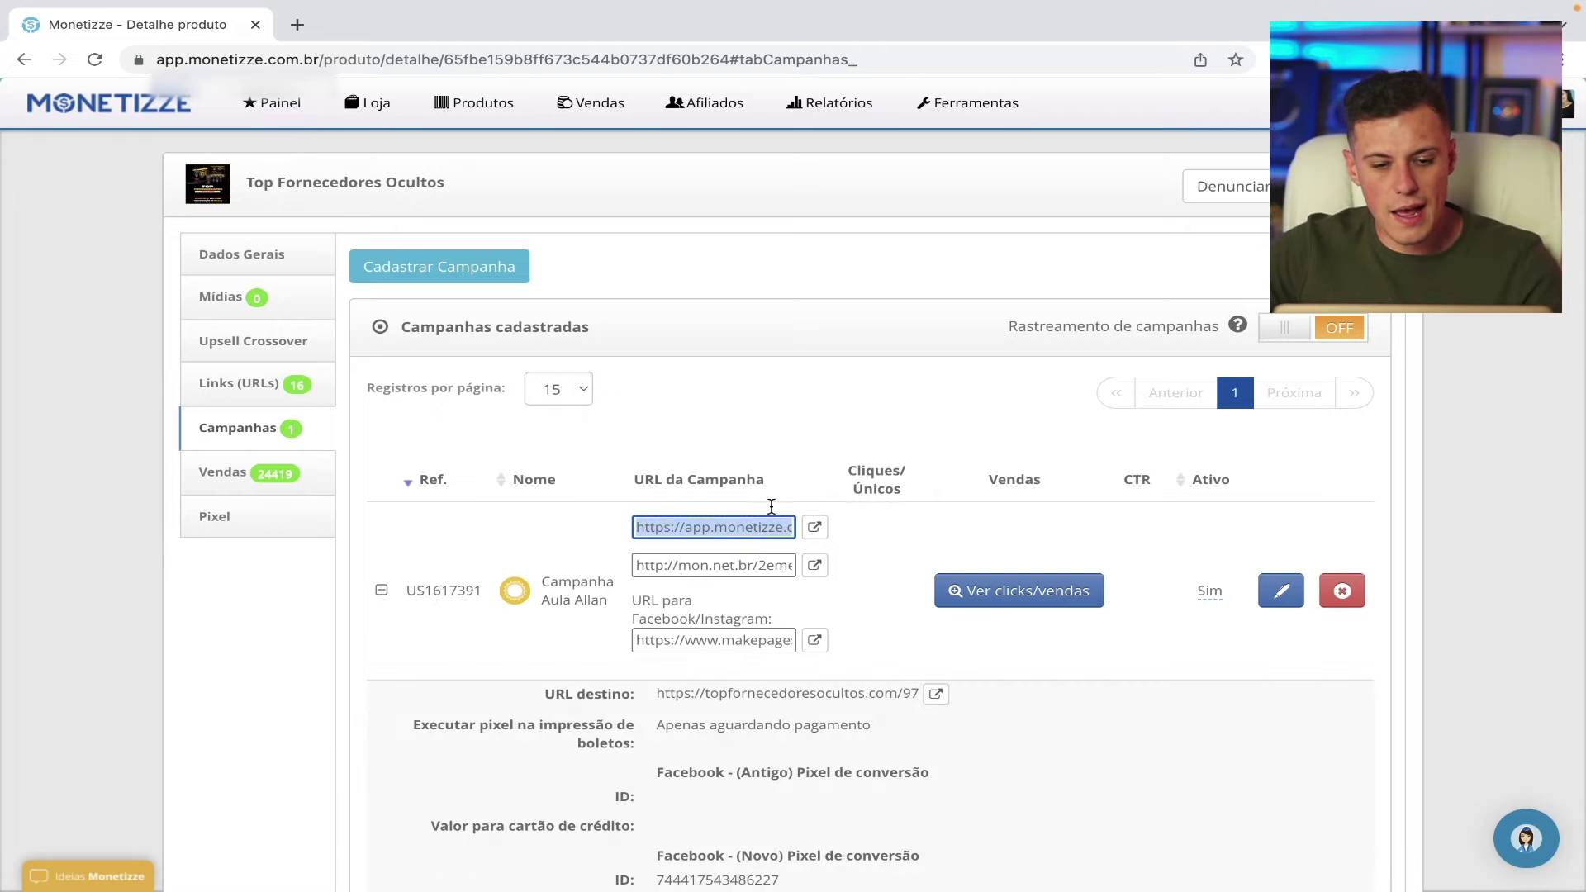
mouse_move(311, 8)
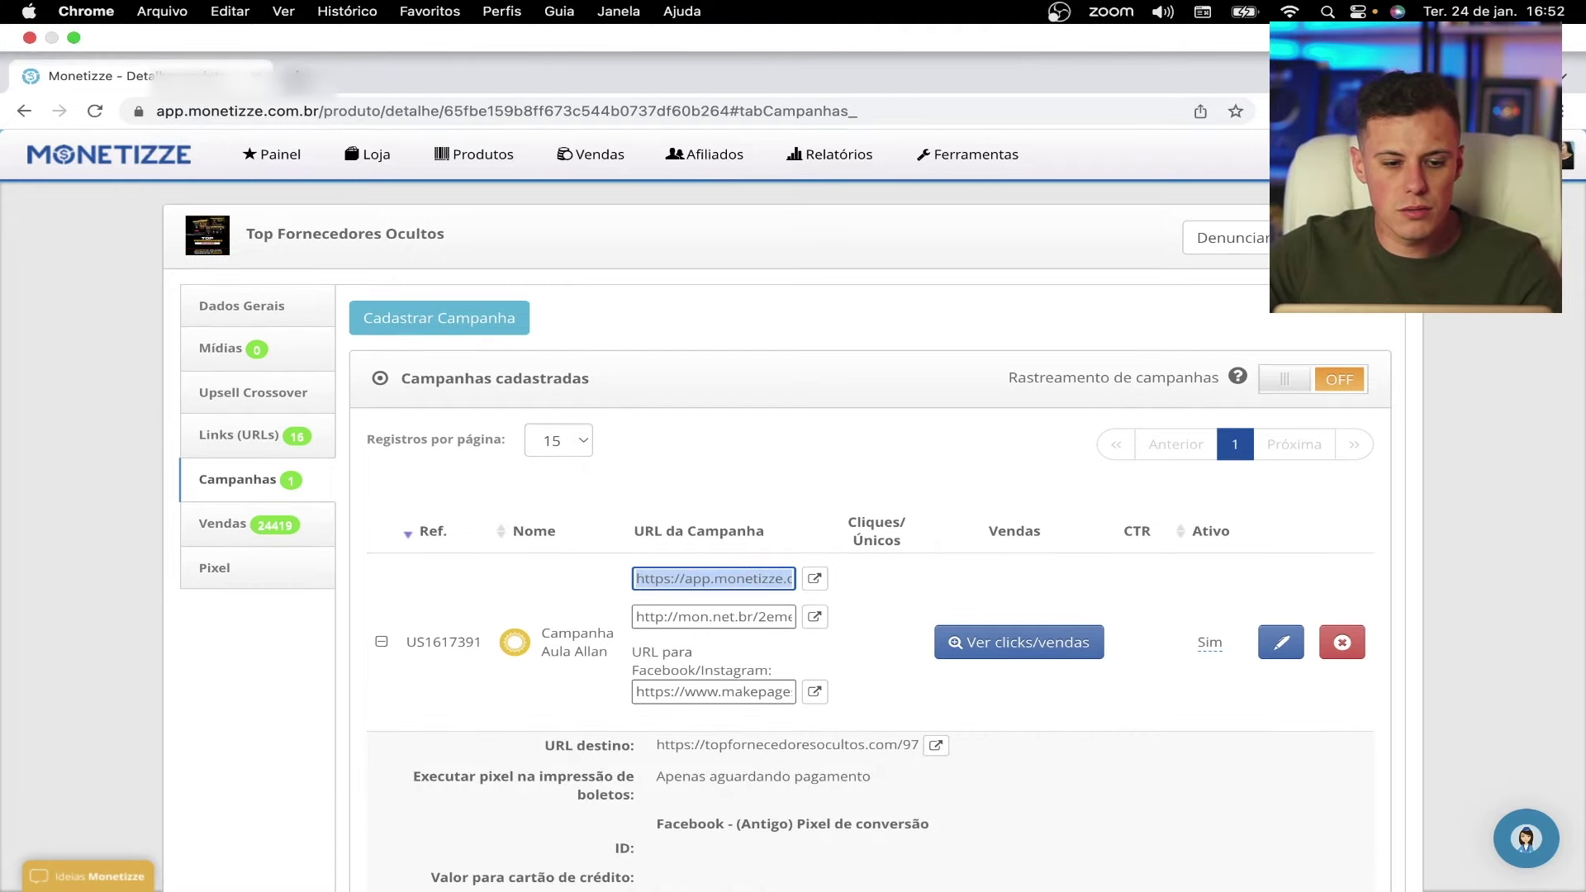
click(297, 78)
text(https://app.monetizze.com.br/r/BUS1617391)
key(Return)
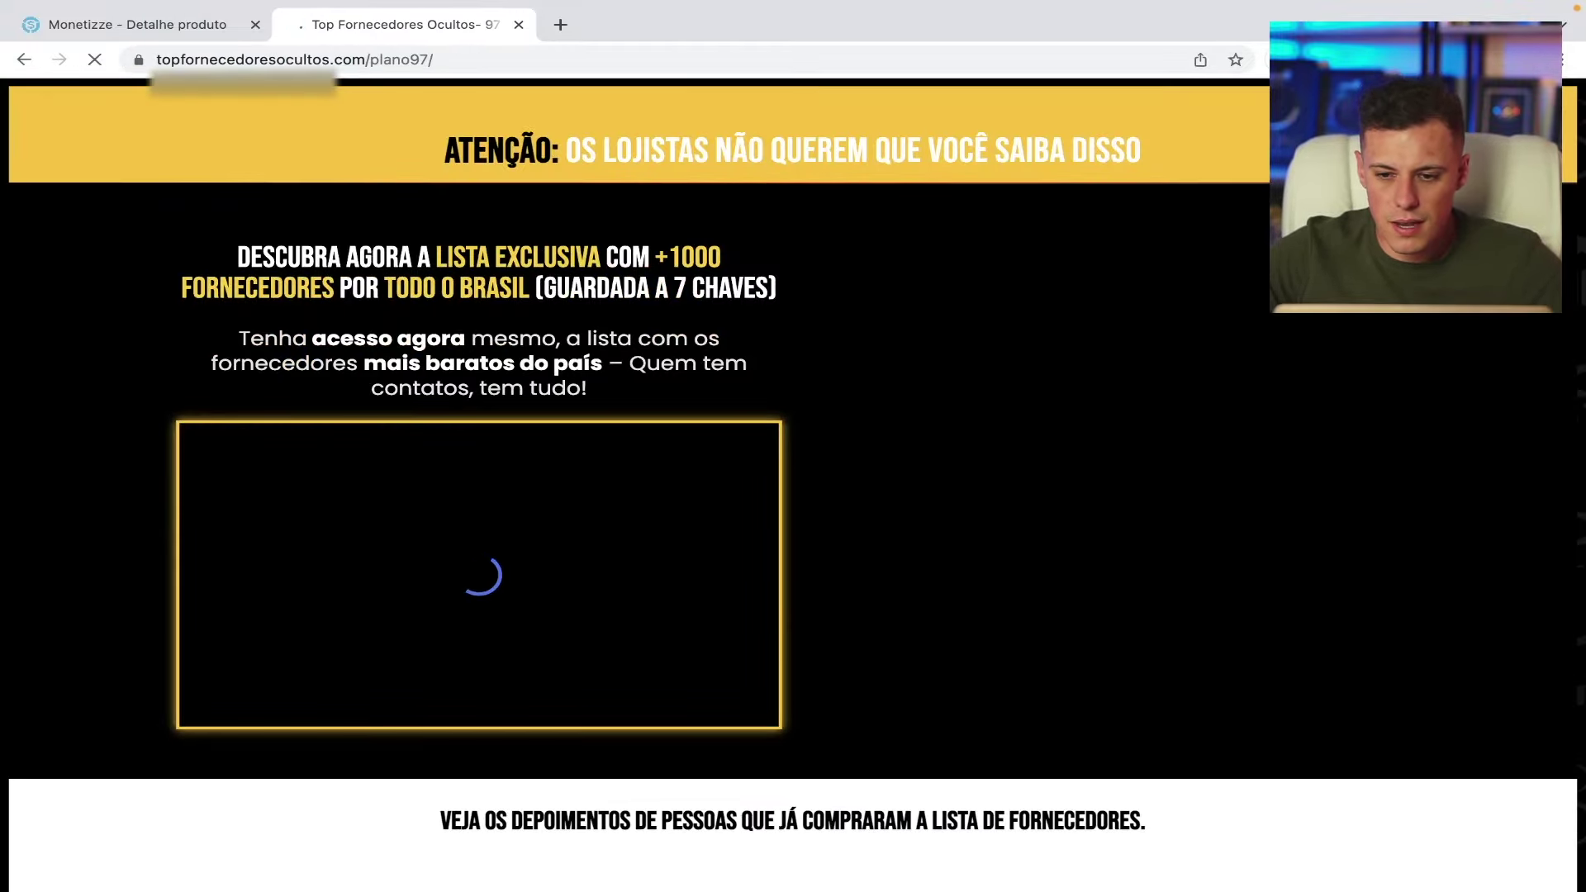
click(1388, 59)
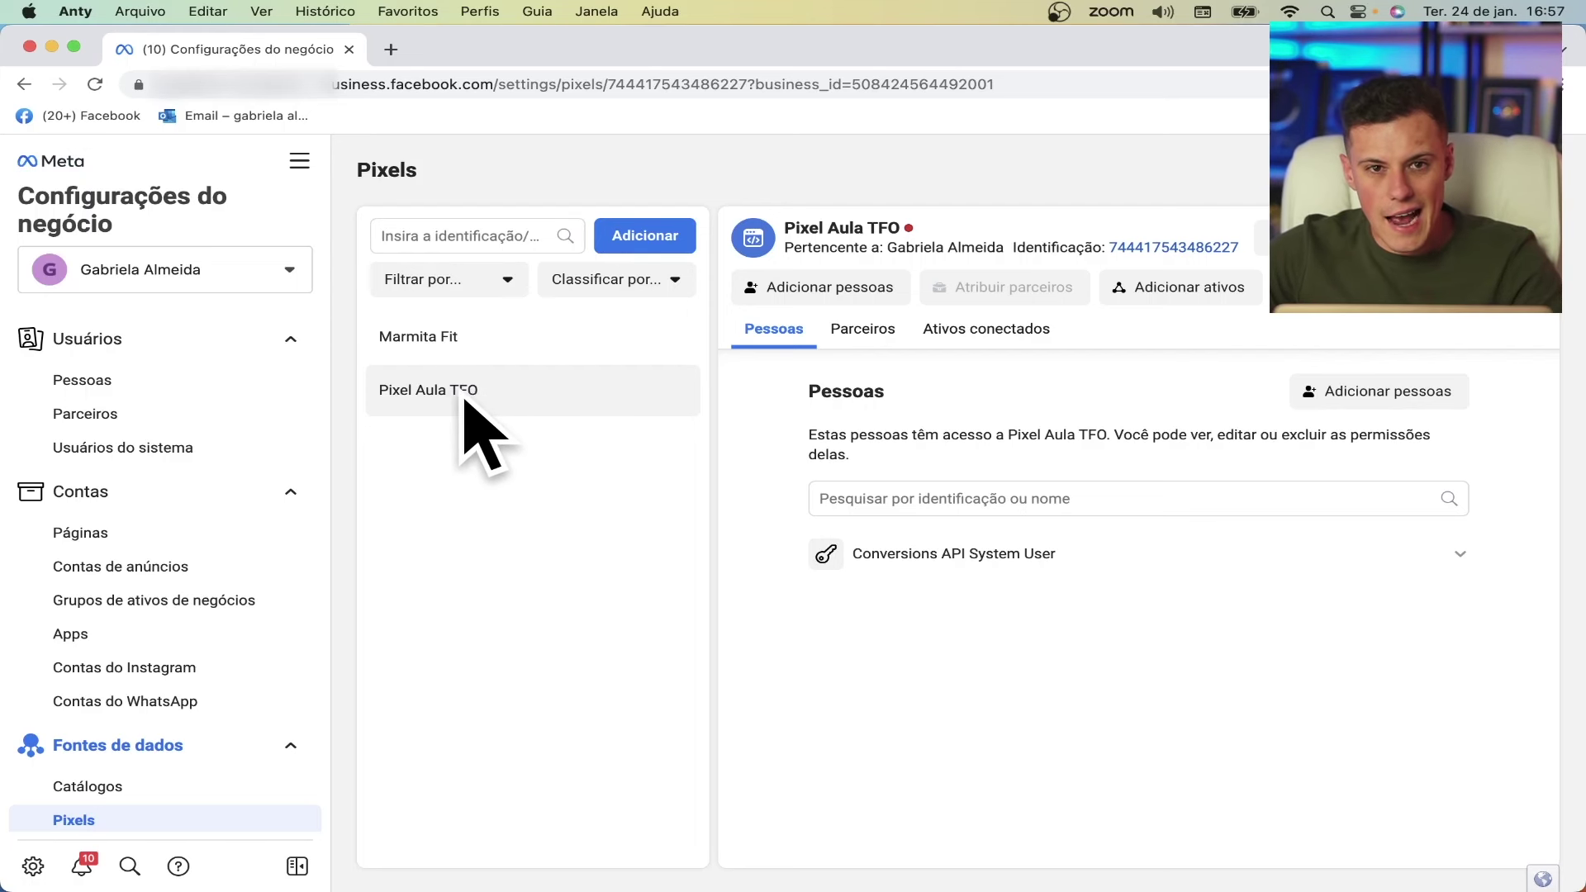
- Add ad account Conta 01 as an asset of Pixel Aula TFO
click(1208, 291)
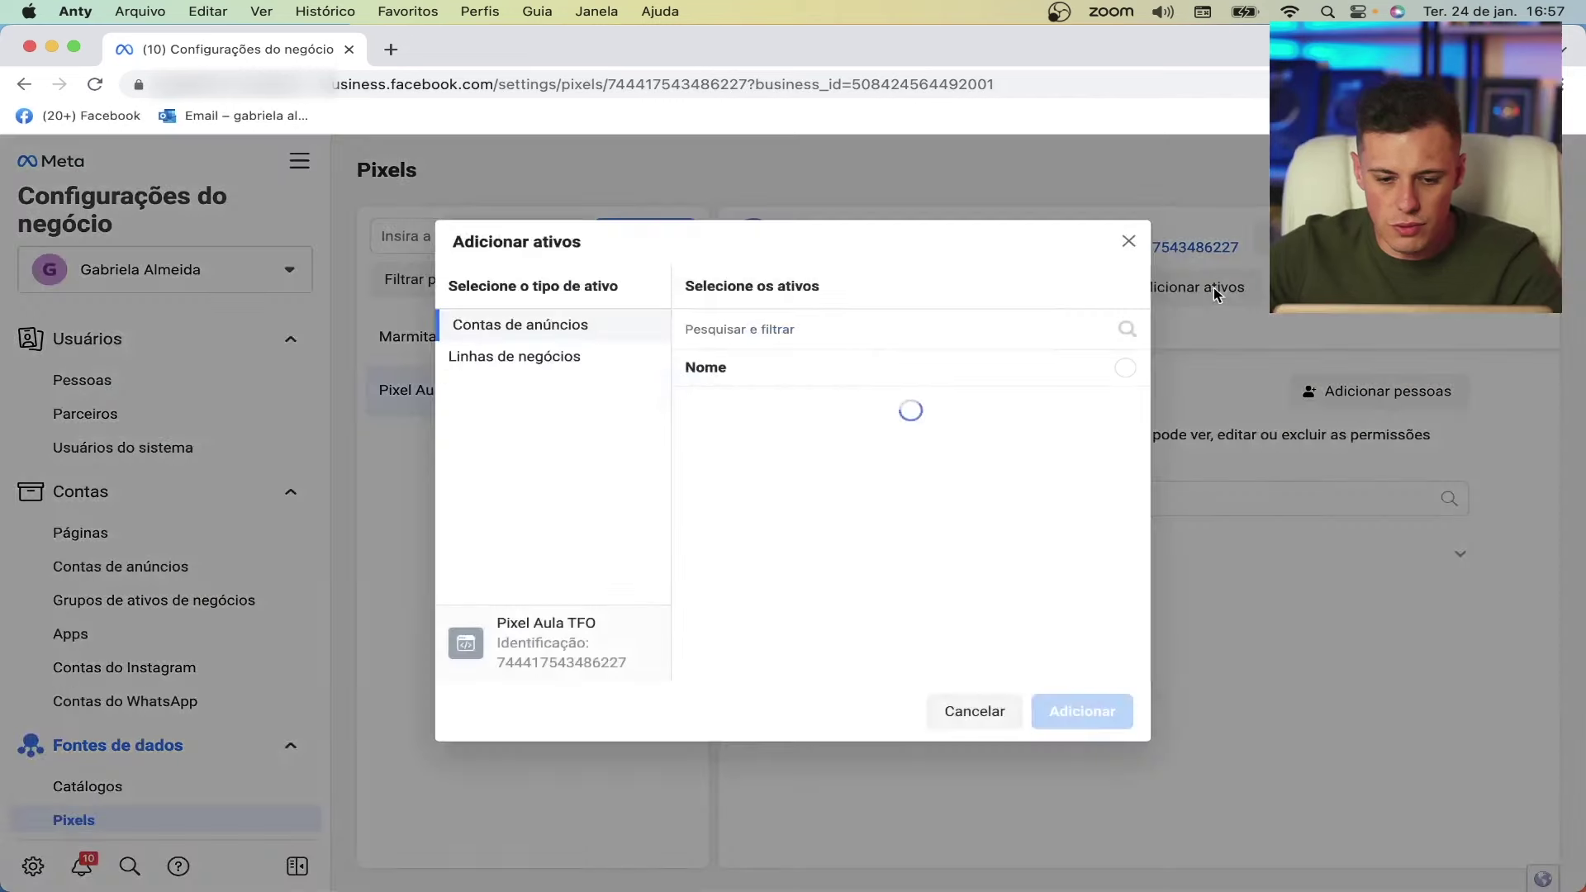
click(1124, 410)
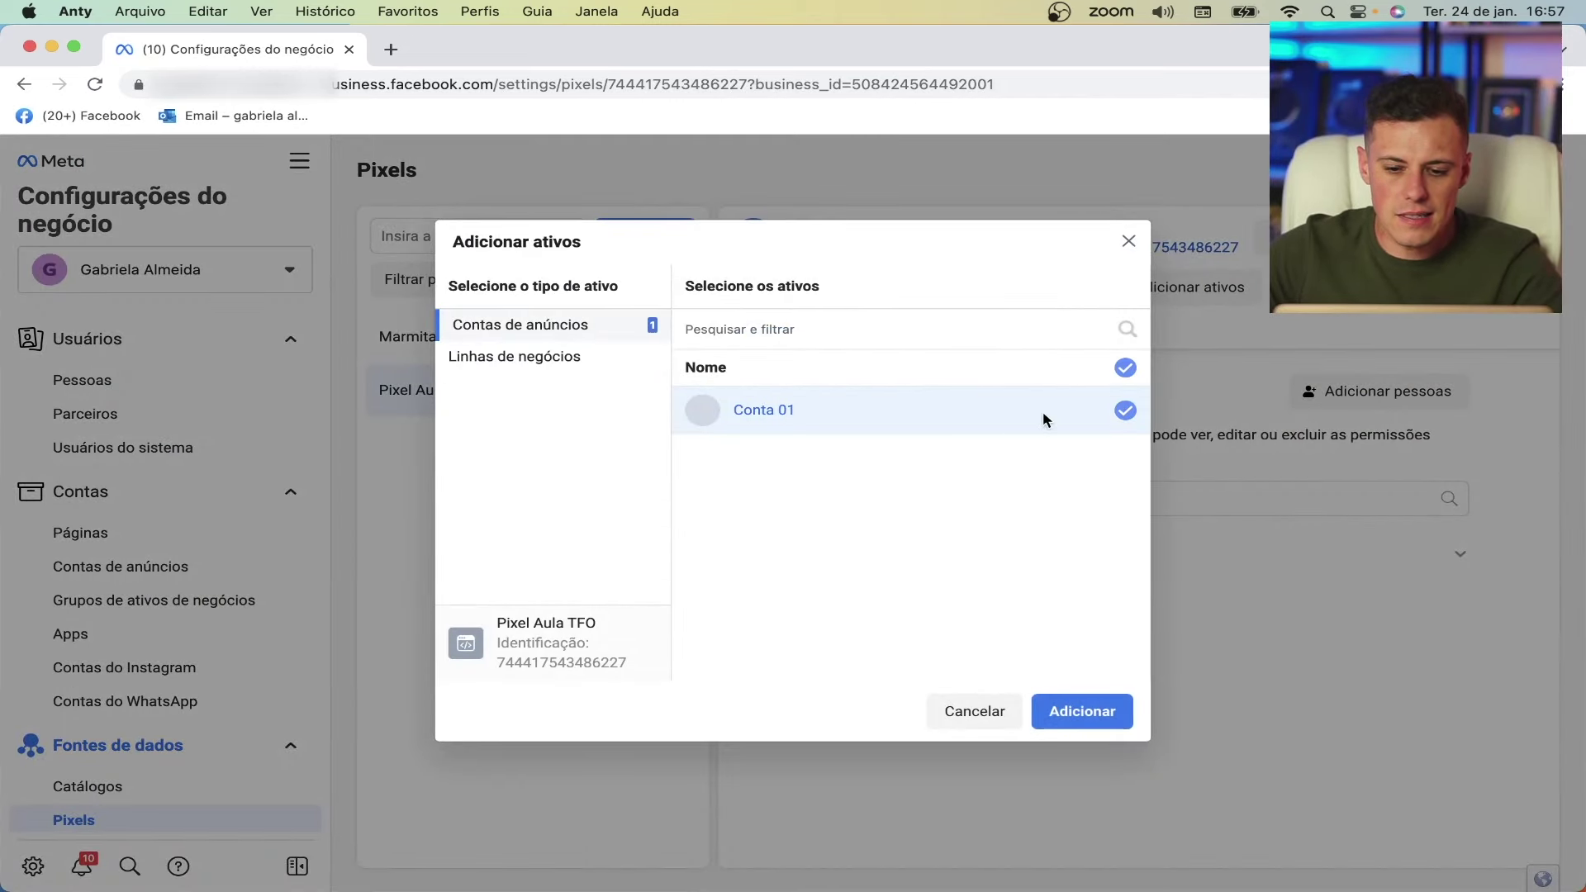
click(1098, 718)
click(990, 323)
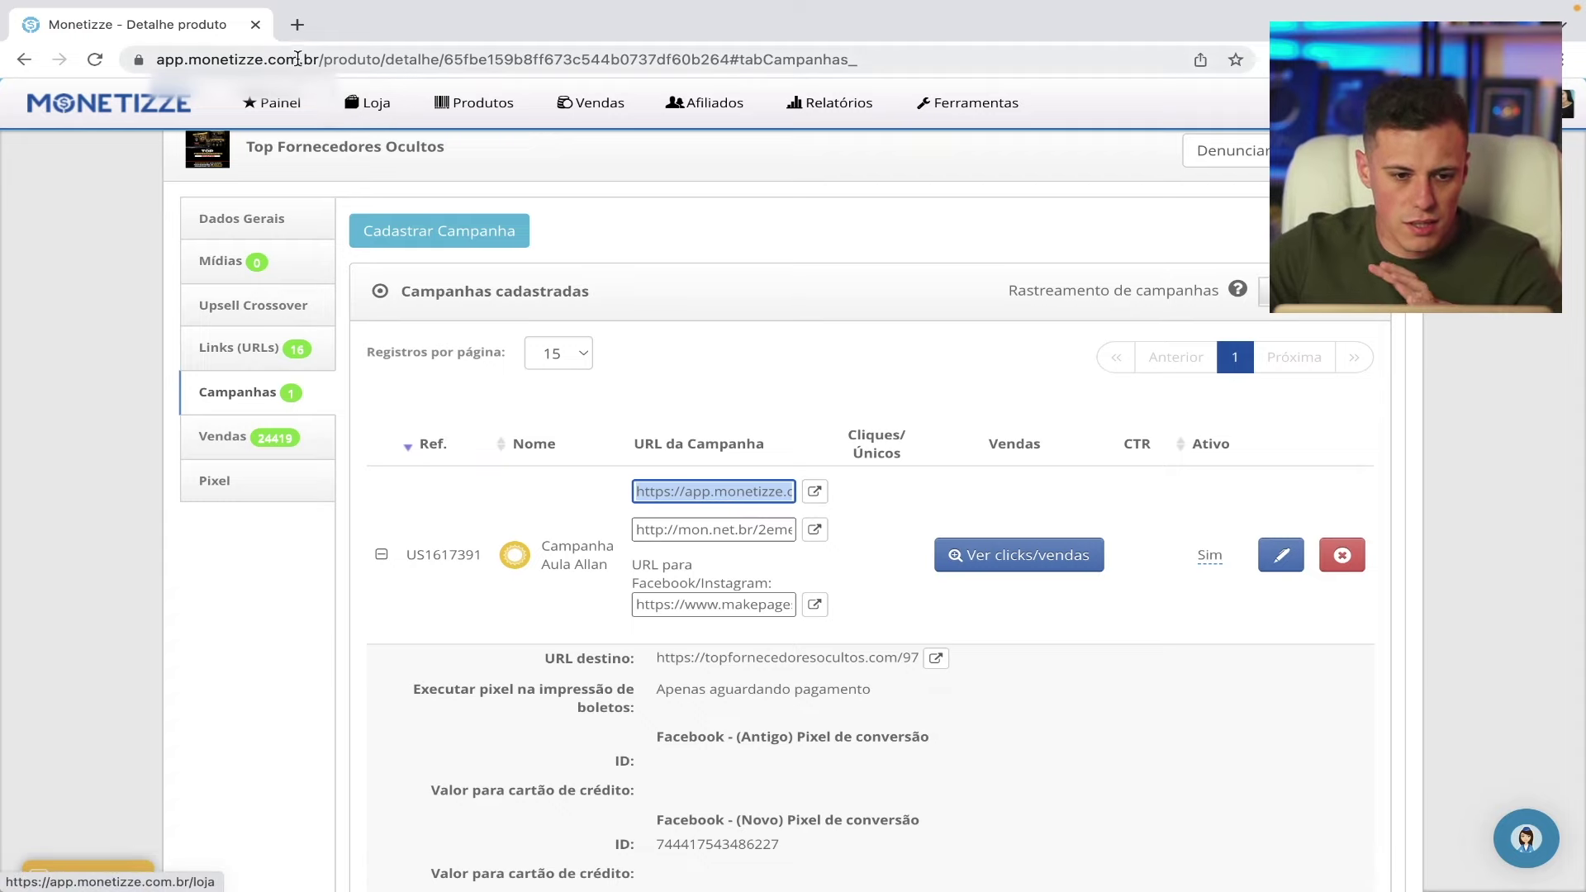
- Load the campaign link's sales page in a new tab, then close that tab
click(298, 25)
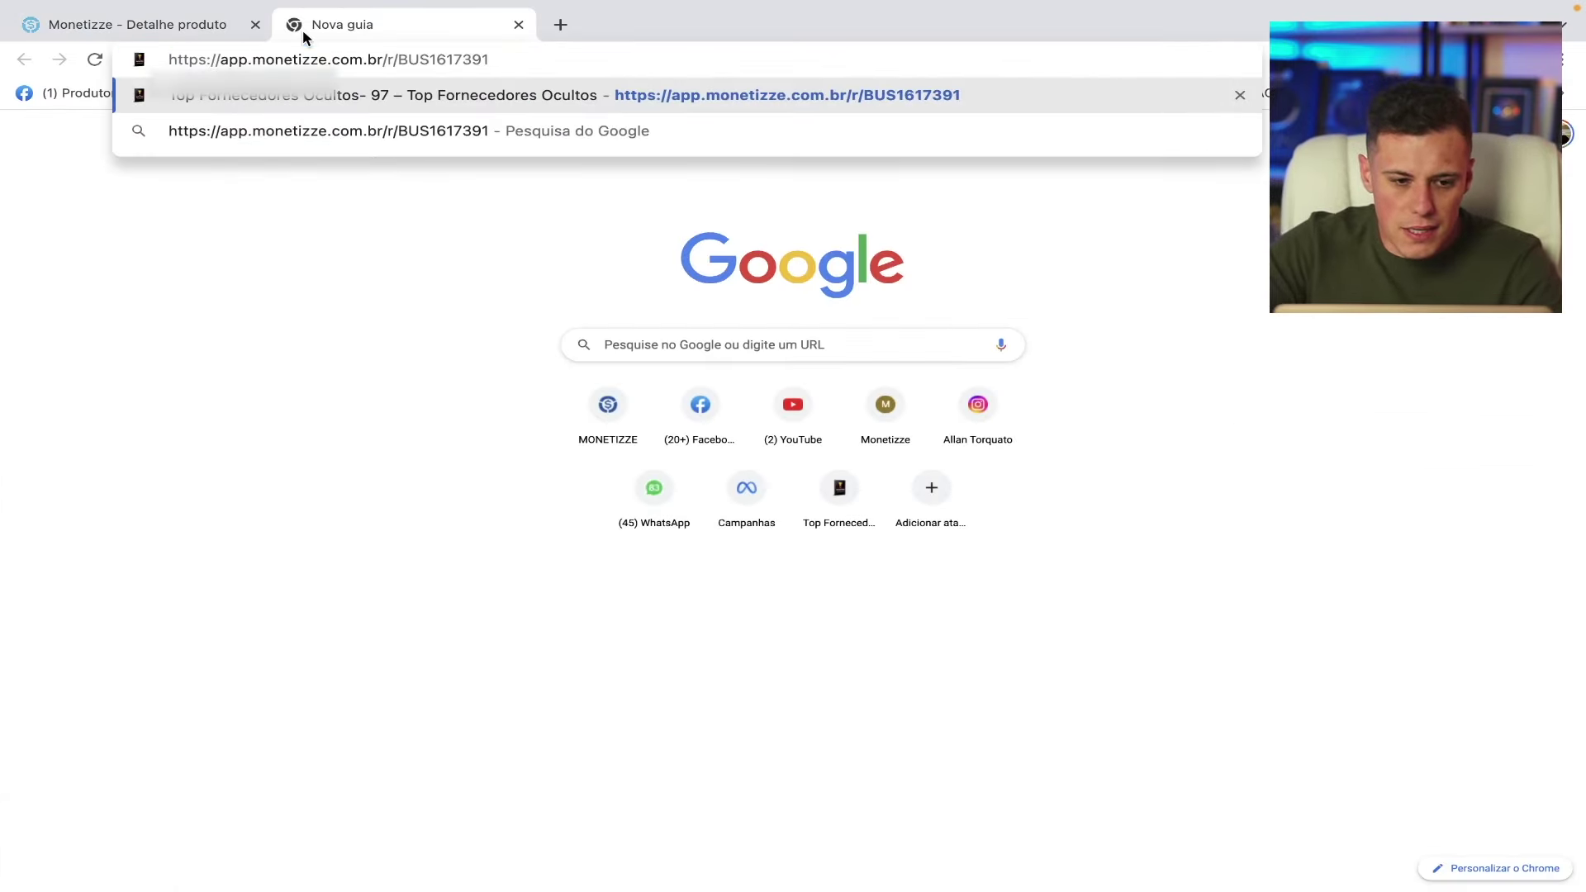
key(Return)
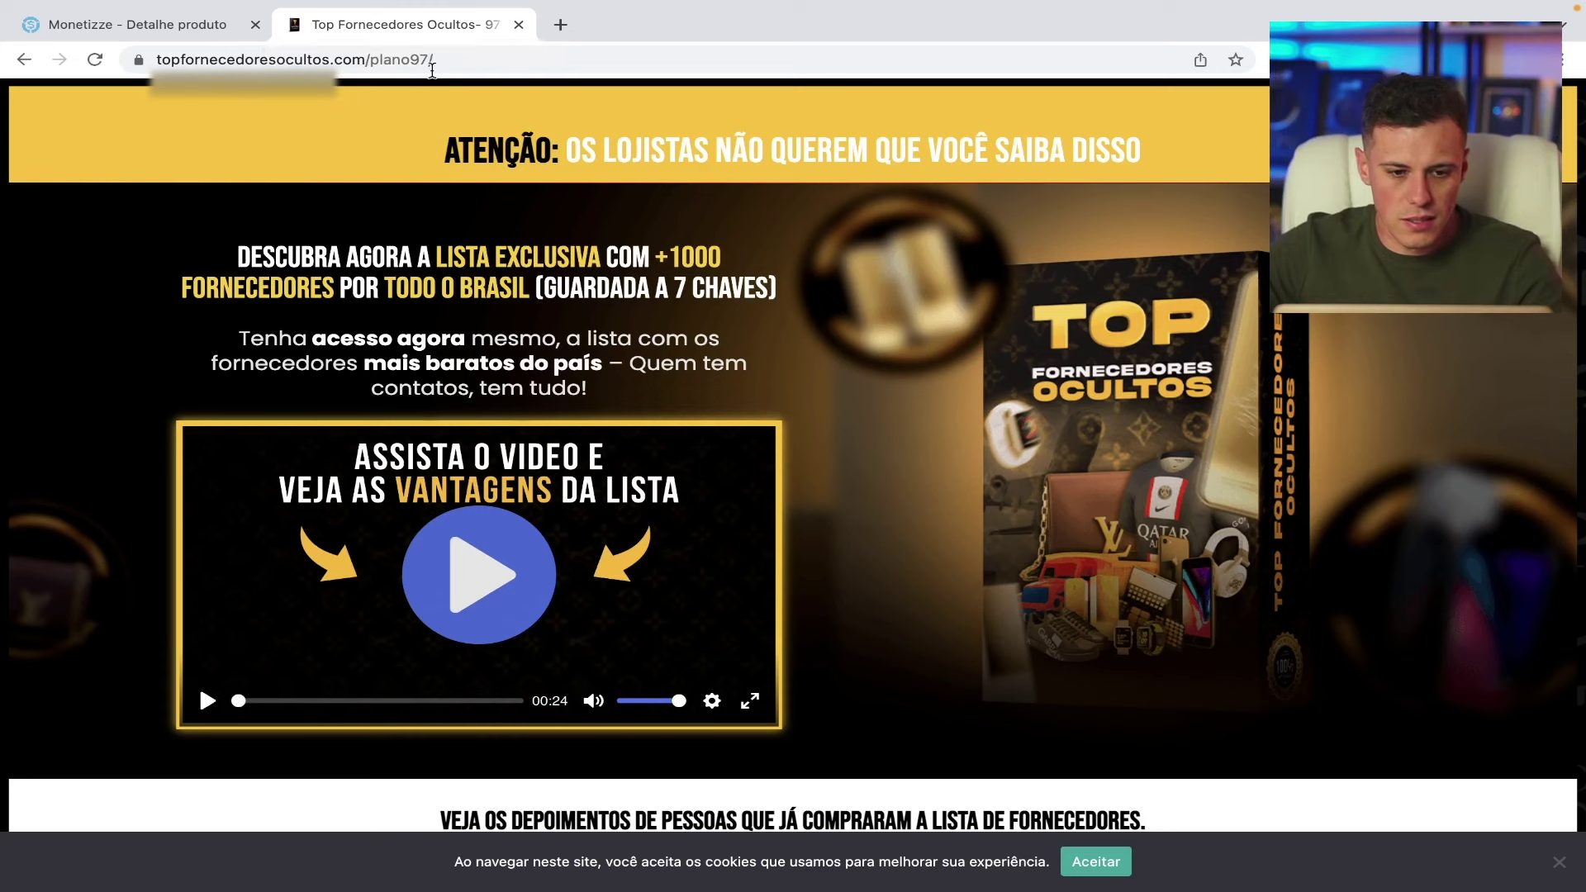
click(519, 24)
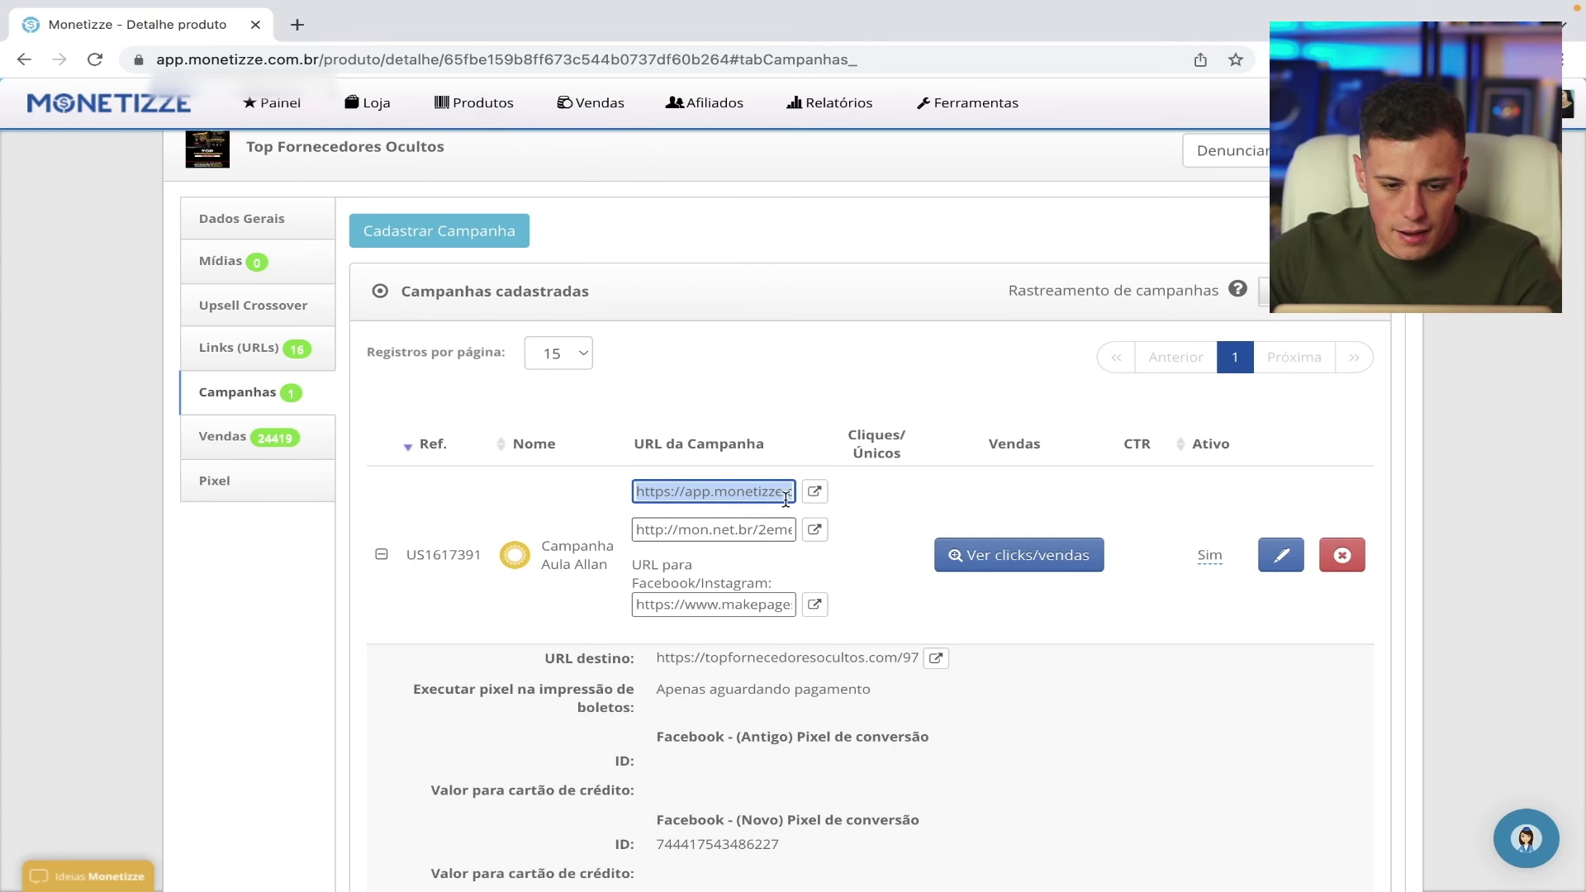
click(736, 494)
click(737, 494)
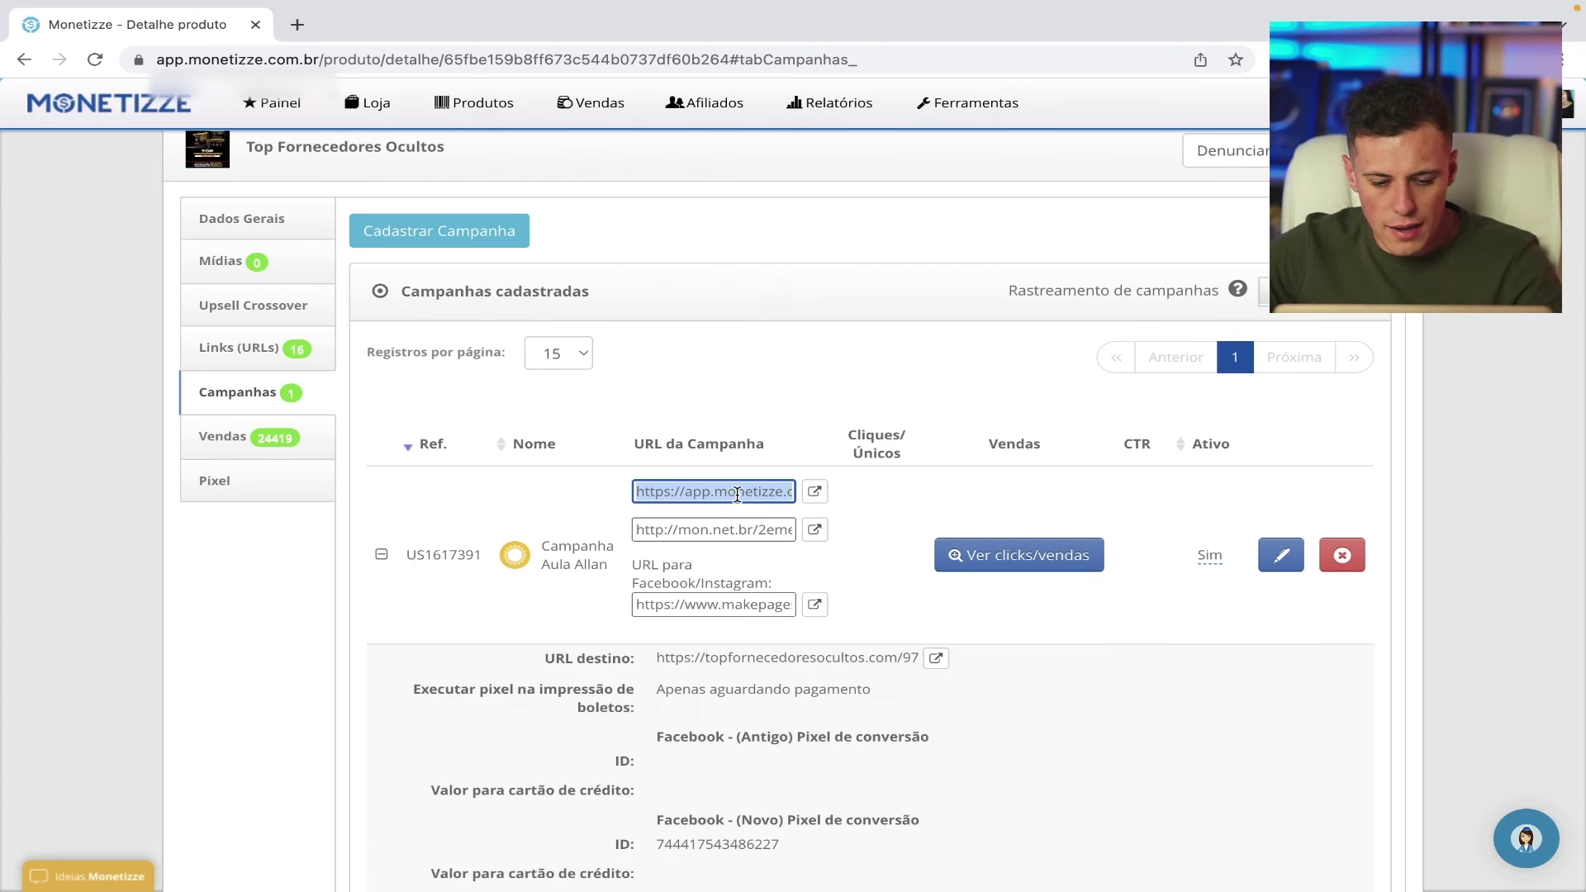
- Paste the campaign link into another new tab, clear and close it, then close Monetizze
click(297, 24)
text(https://app.monetizze.com.br/r/BUS1617391)
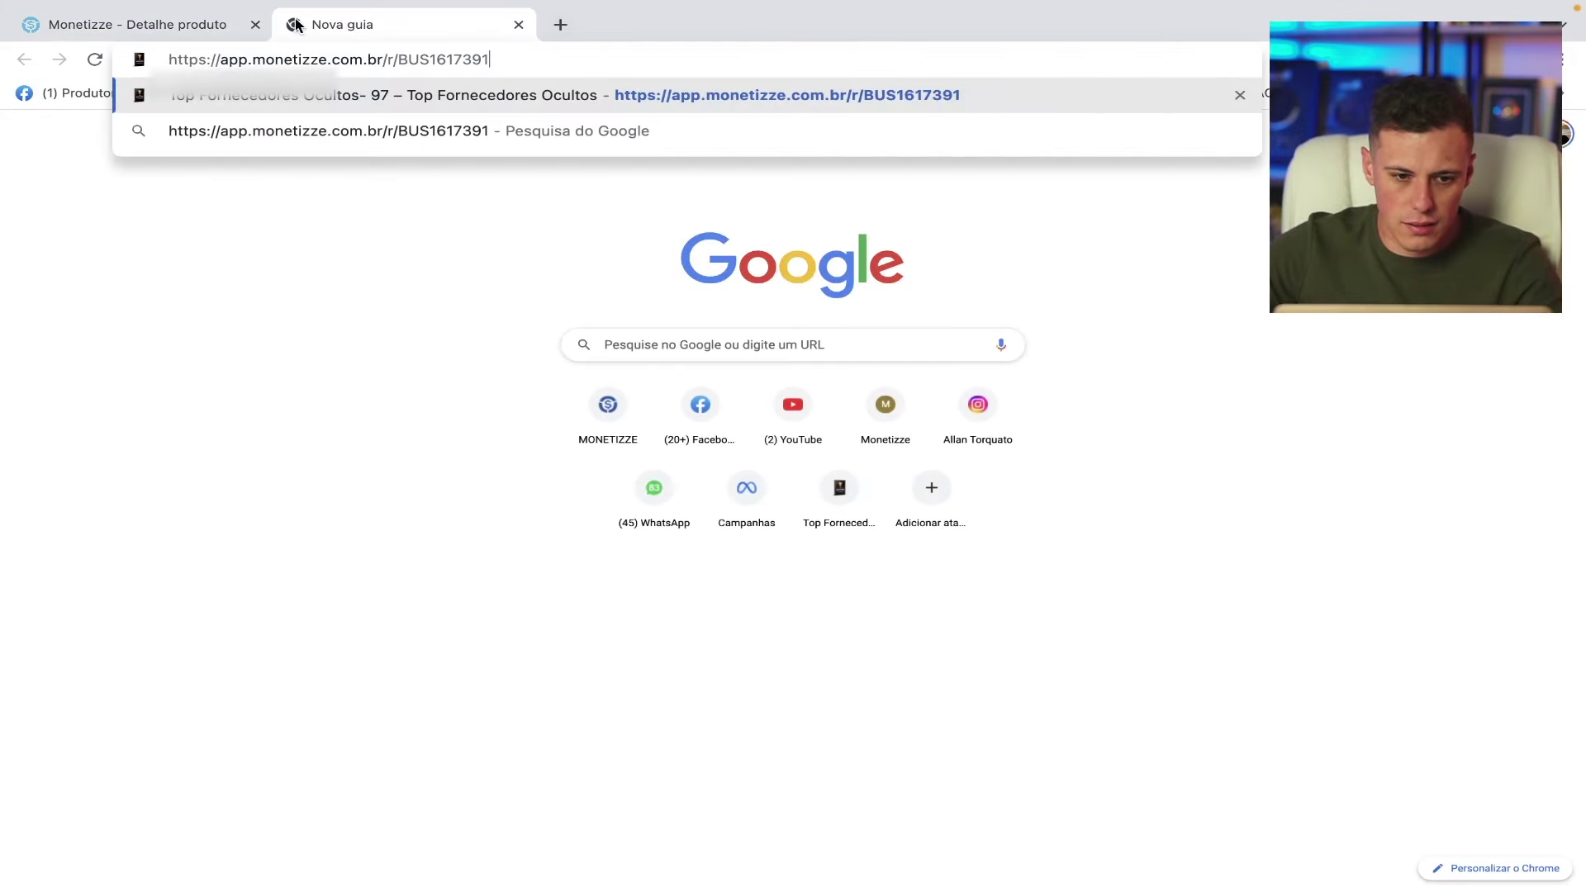
drag(502, 58, 433, 53)
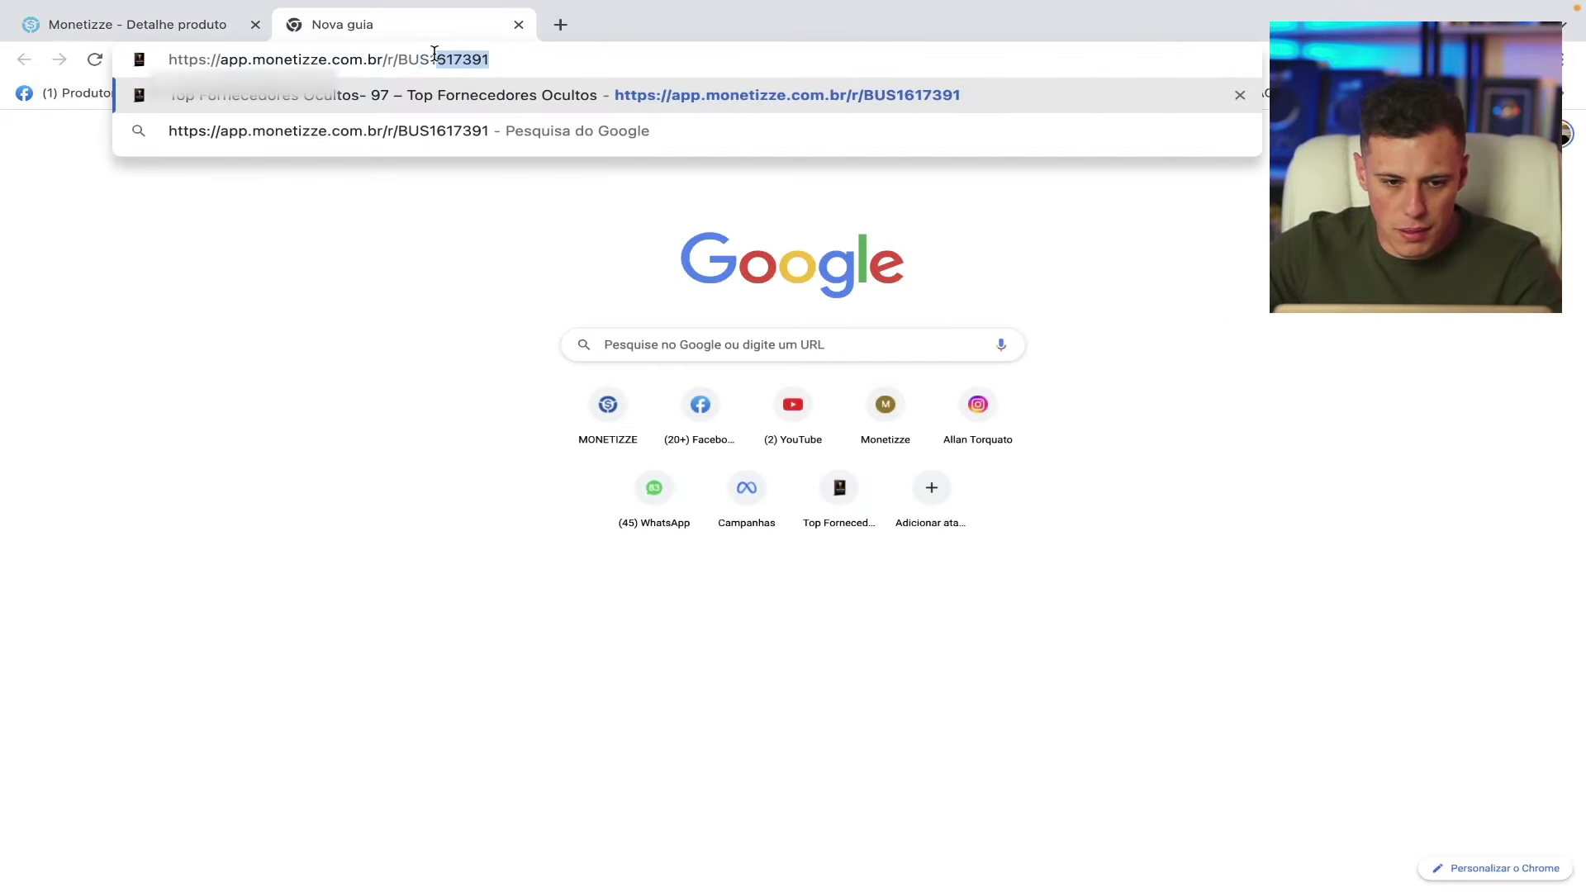
drag(535, 58, 122, 35)
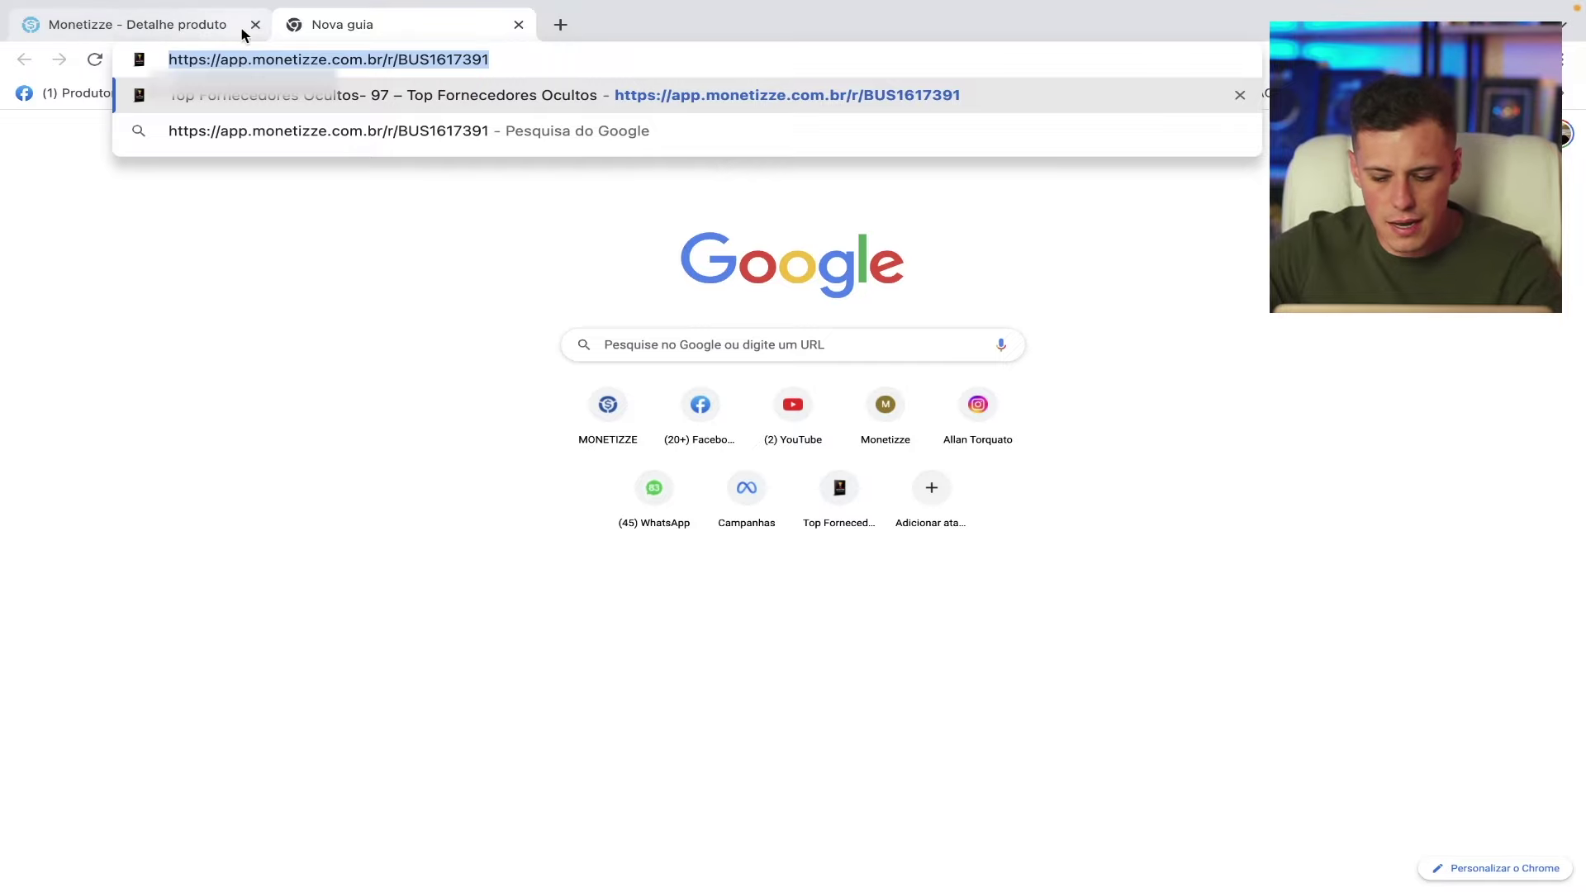
key(ctrl+x)
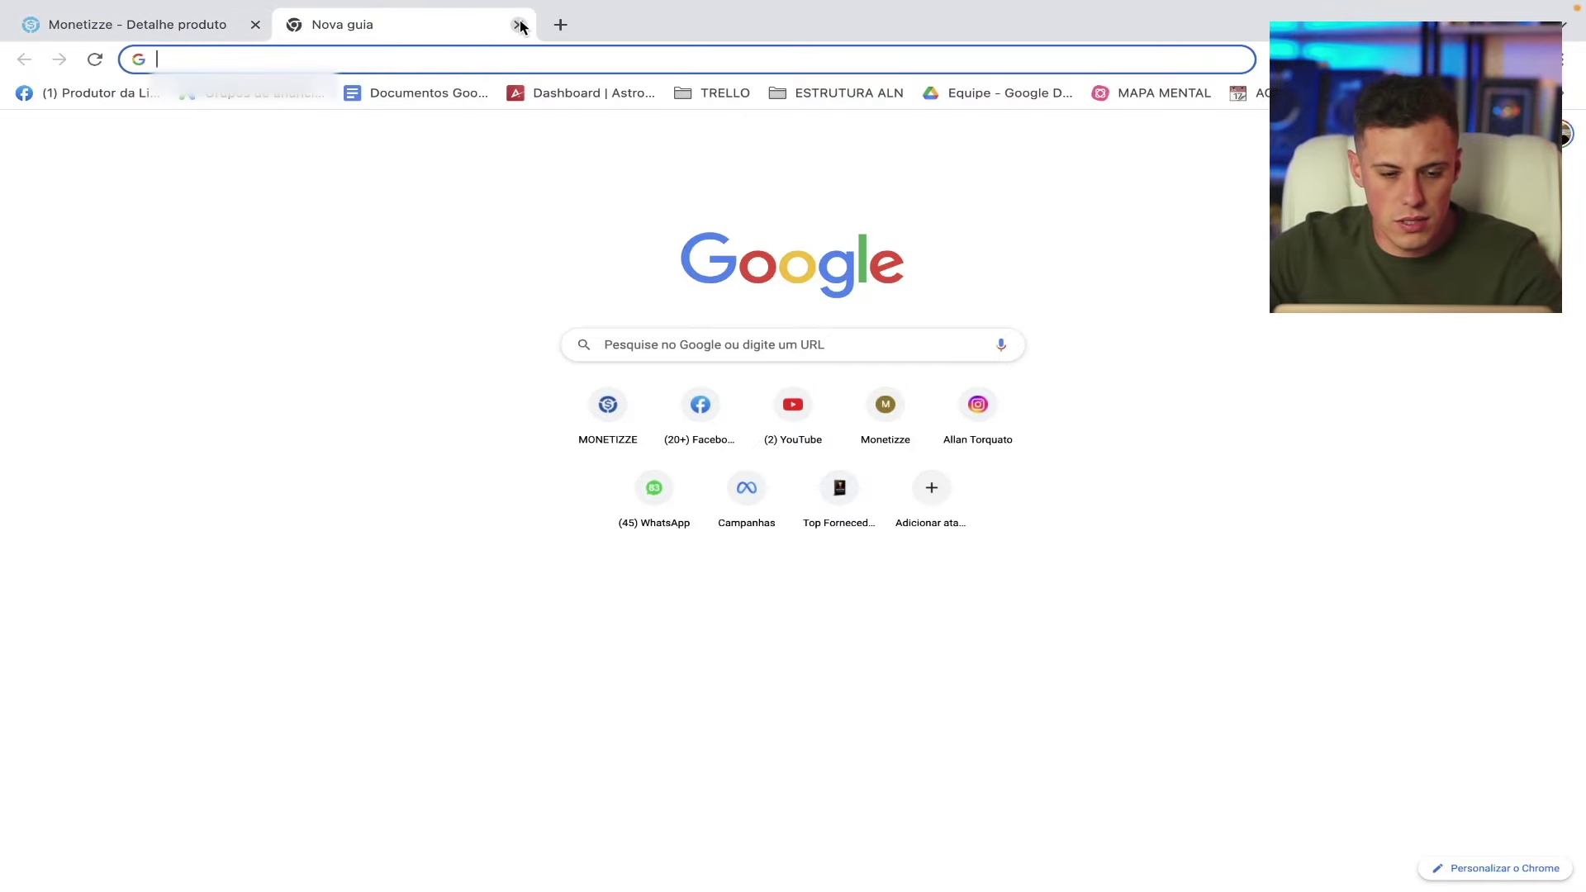
click(519, 25)
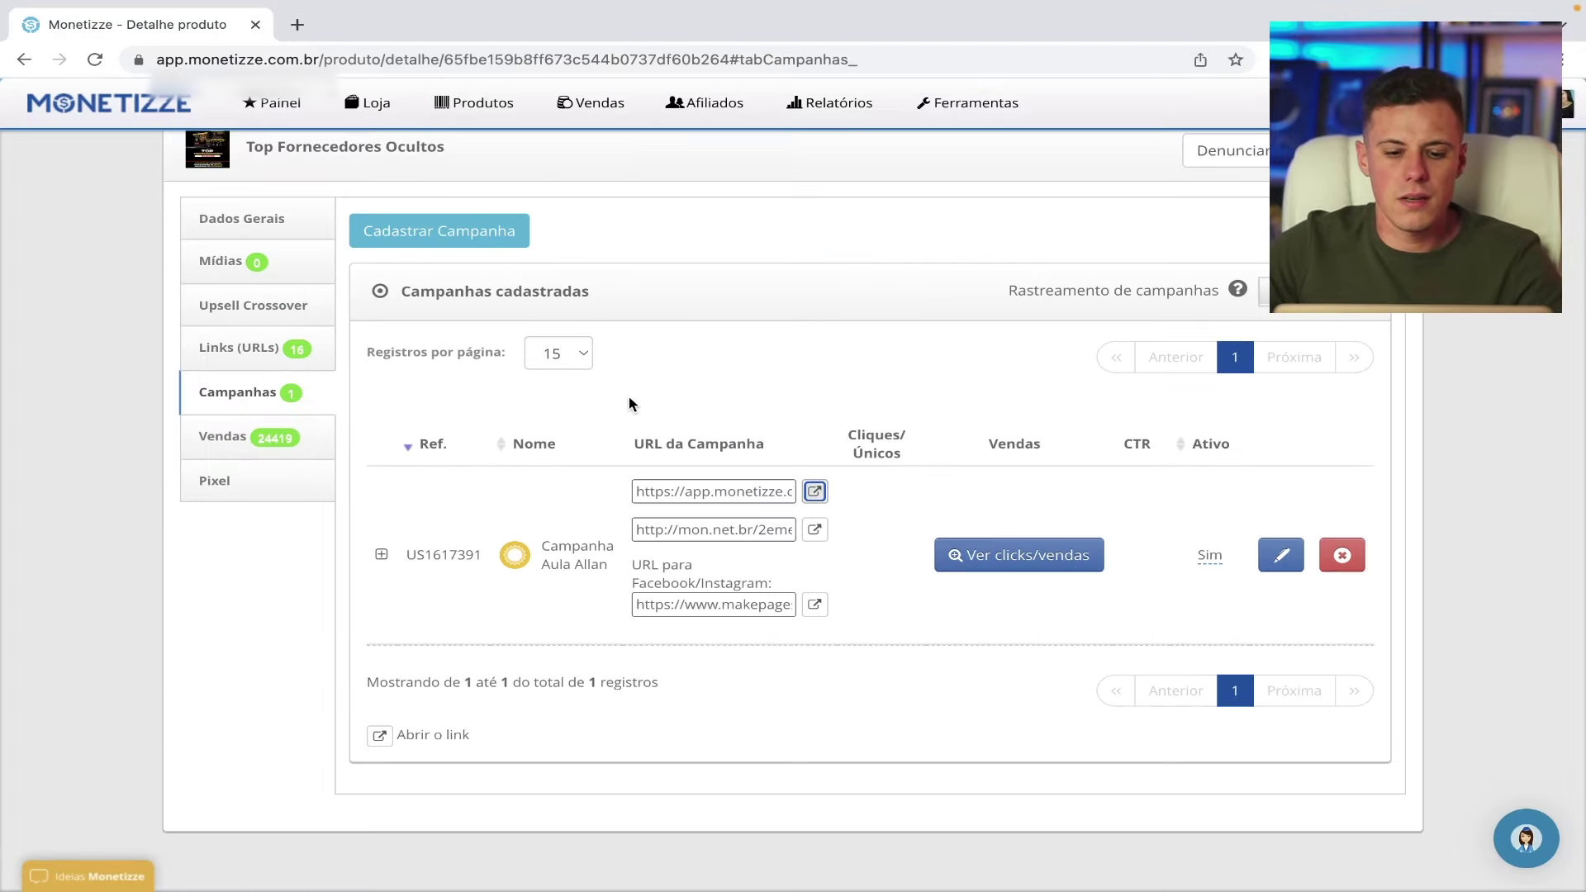
click(731, 486)
click(716, 488)
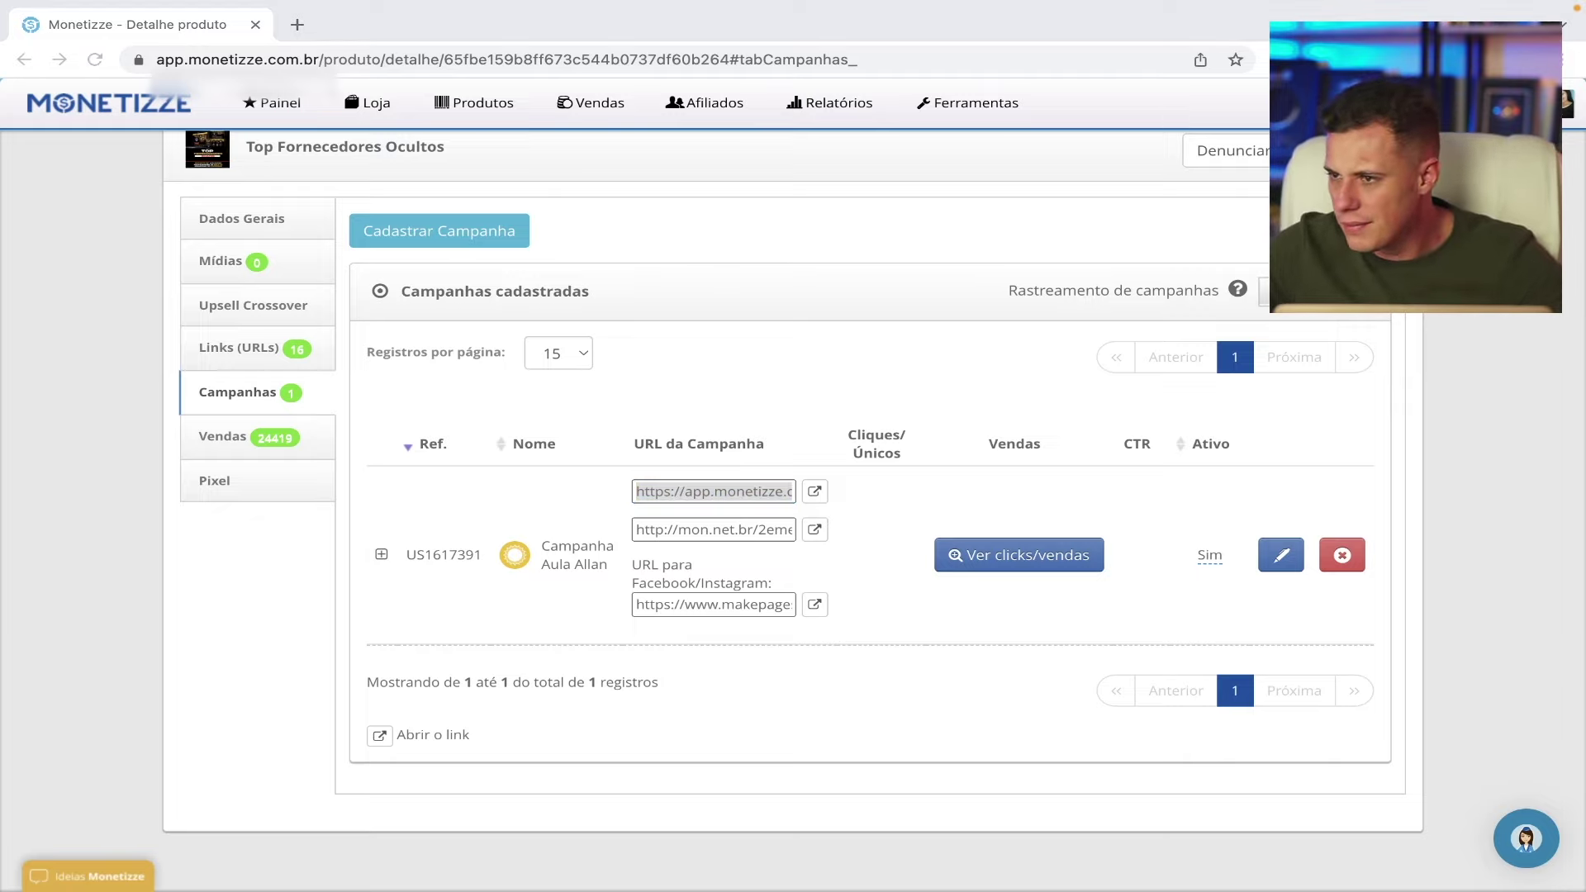
click(255, 26)
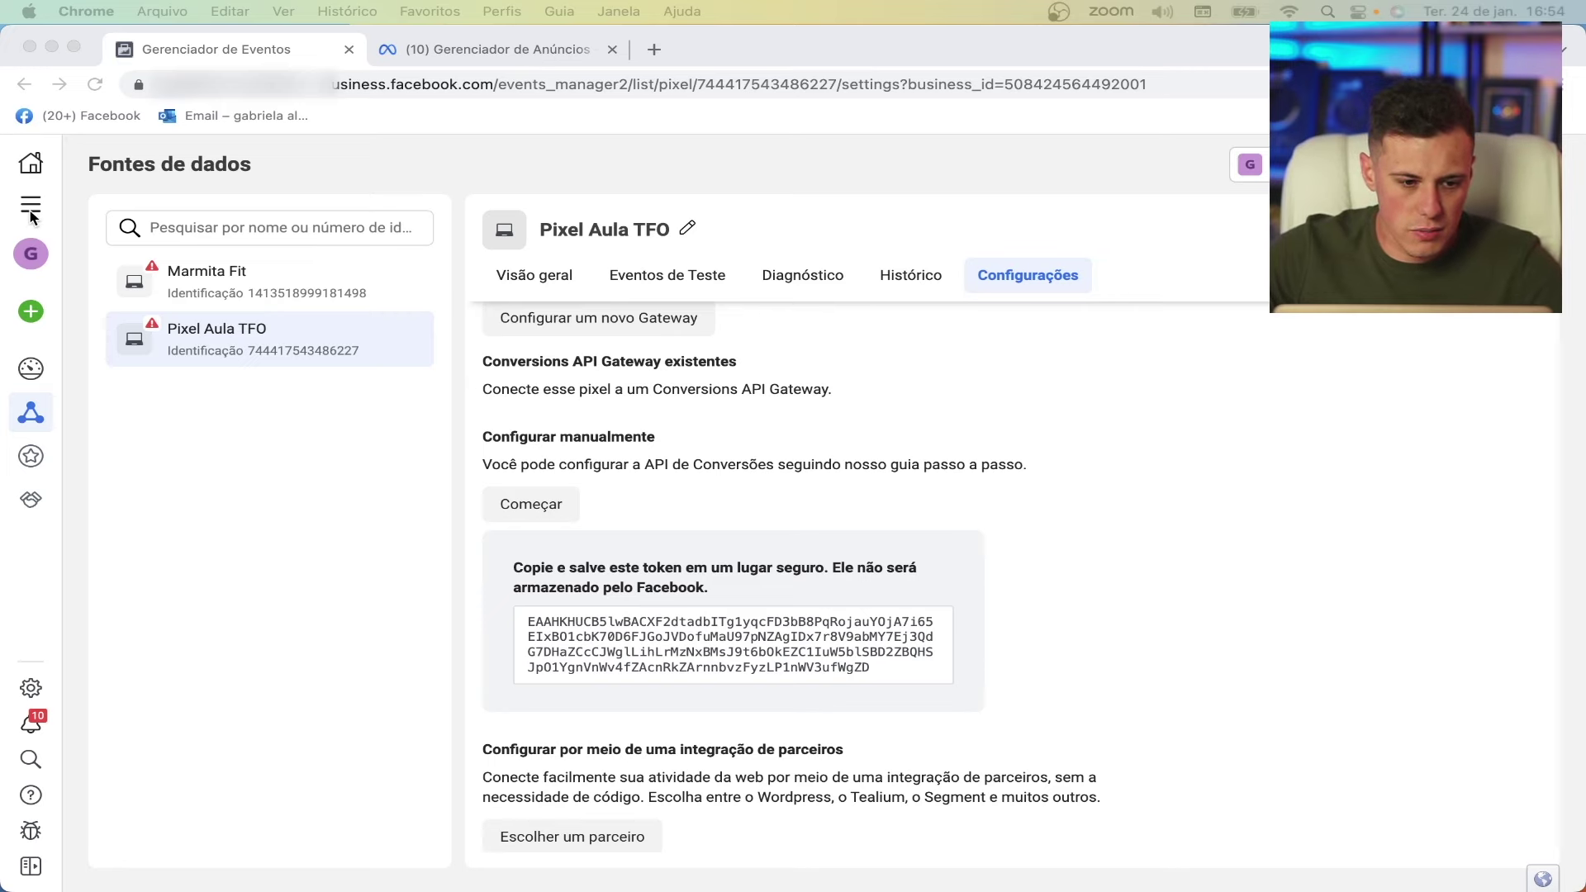
- In Ads Manager, create a new campaign with the Vendas objective
click(31, 204)
click(139, 281)
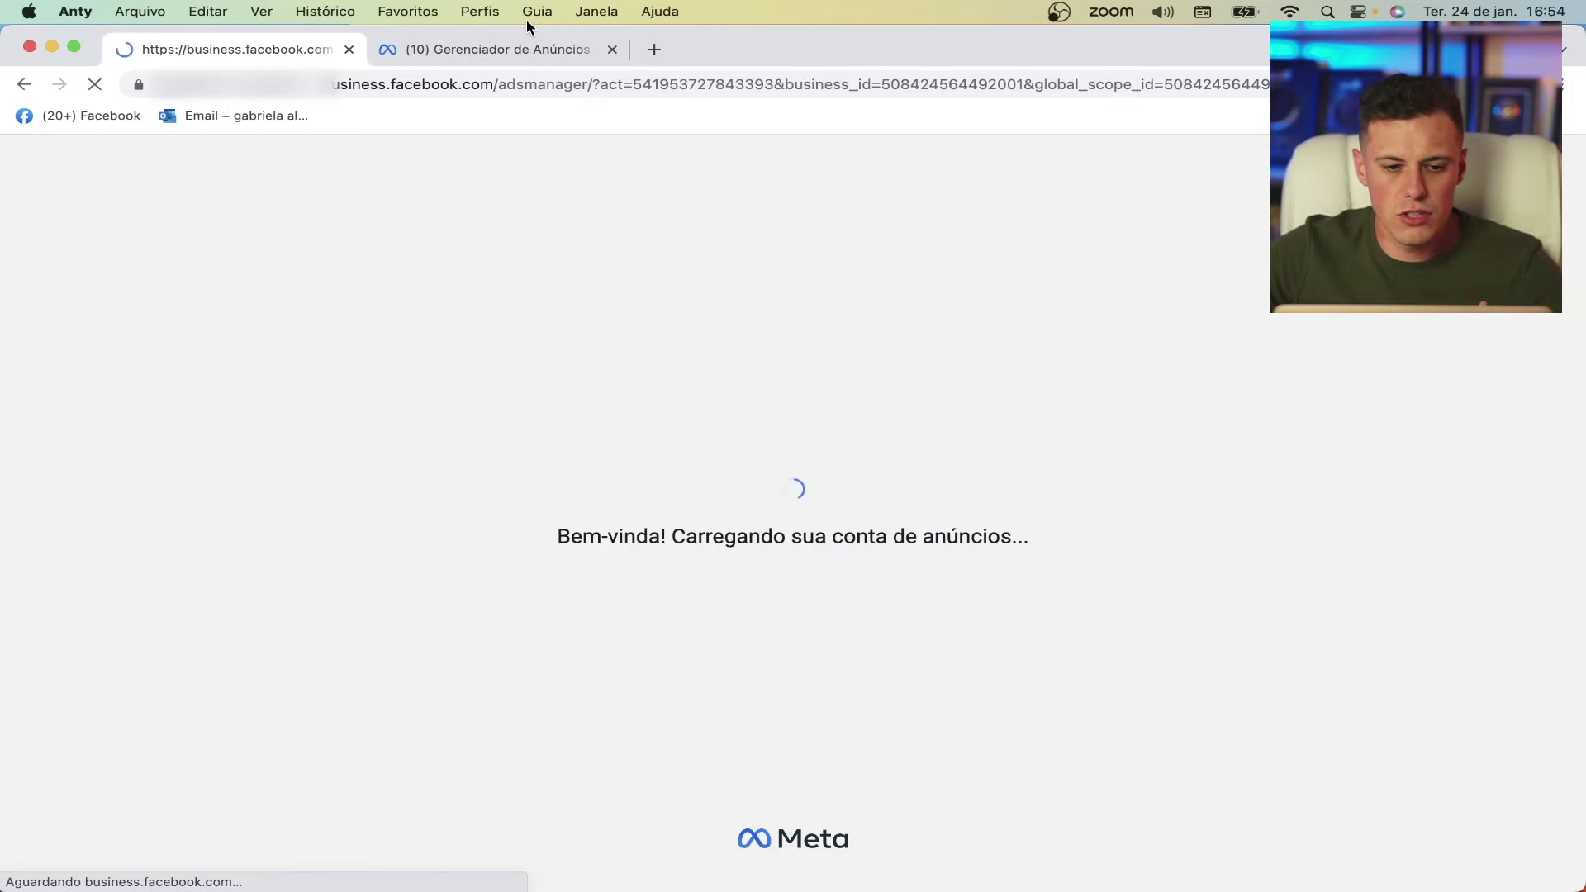
click(612, 50)
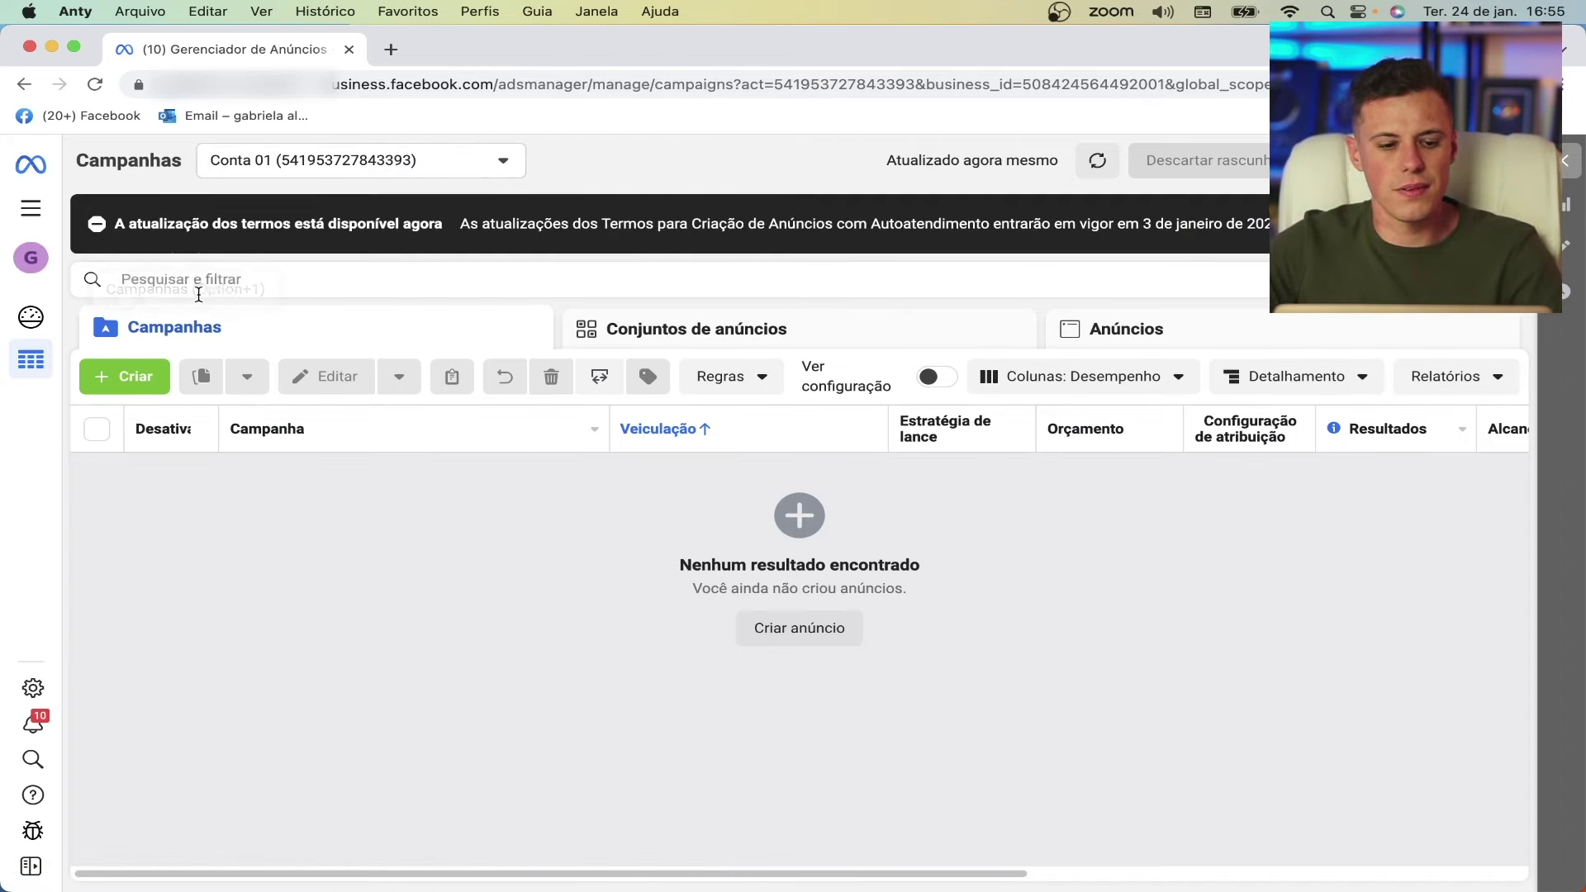
click(141, 382)
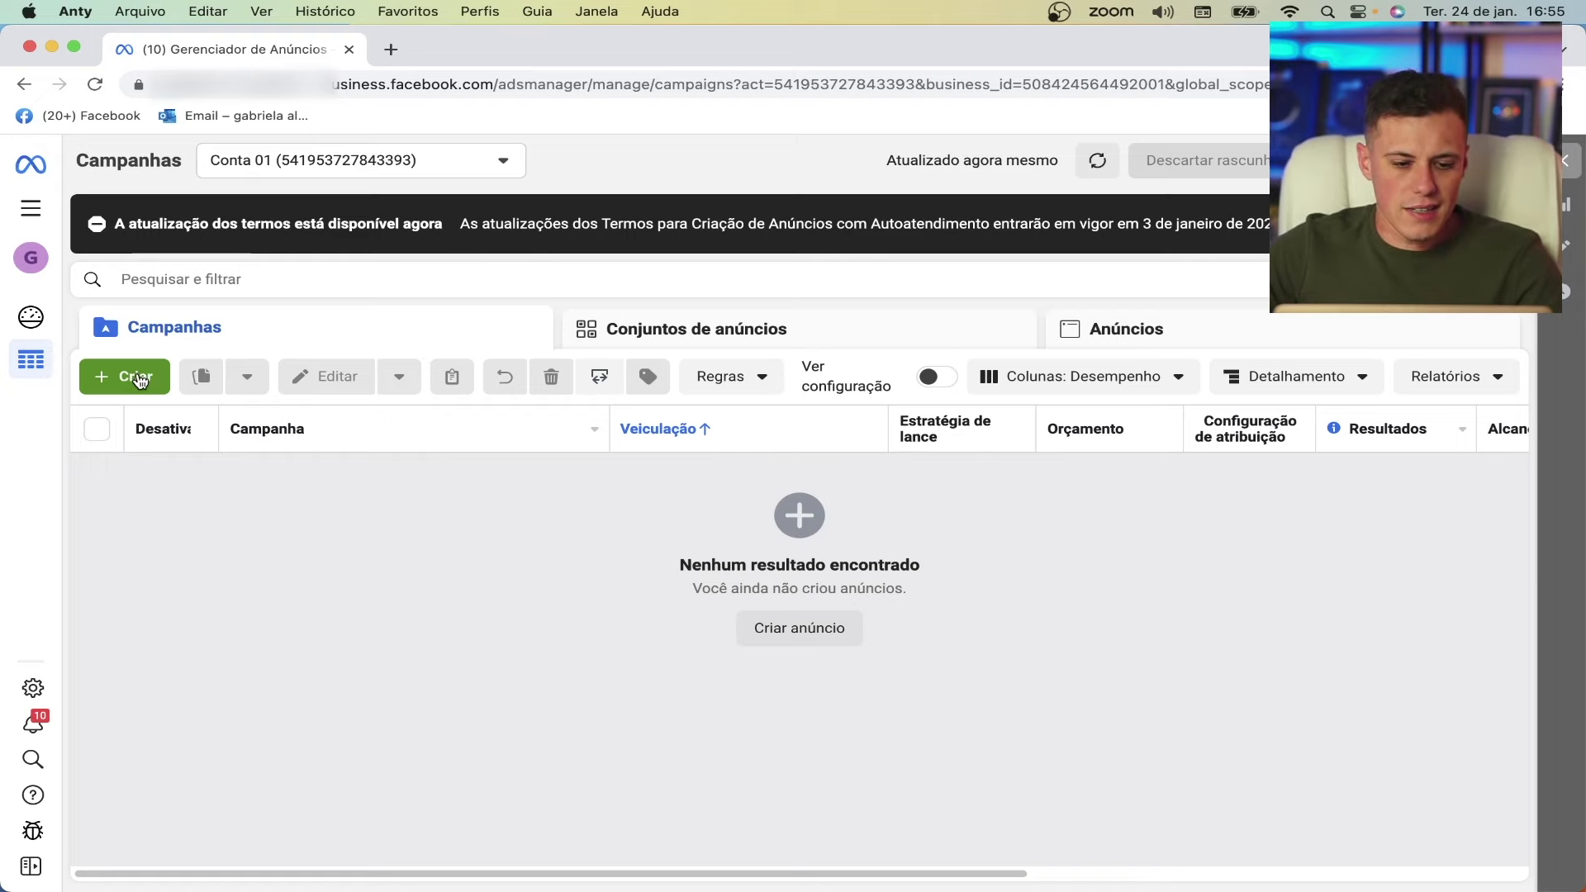
scroll(761, 328, down, 2)
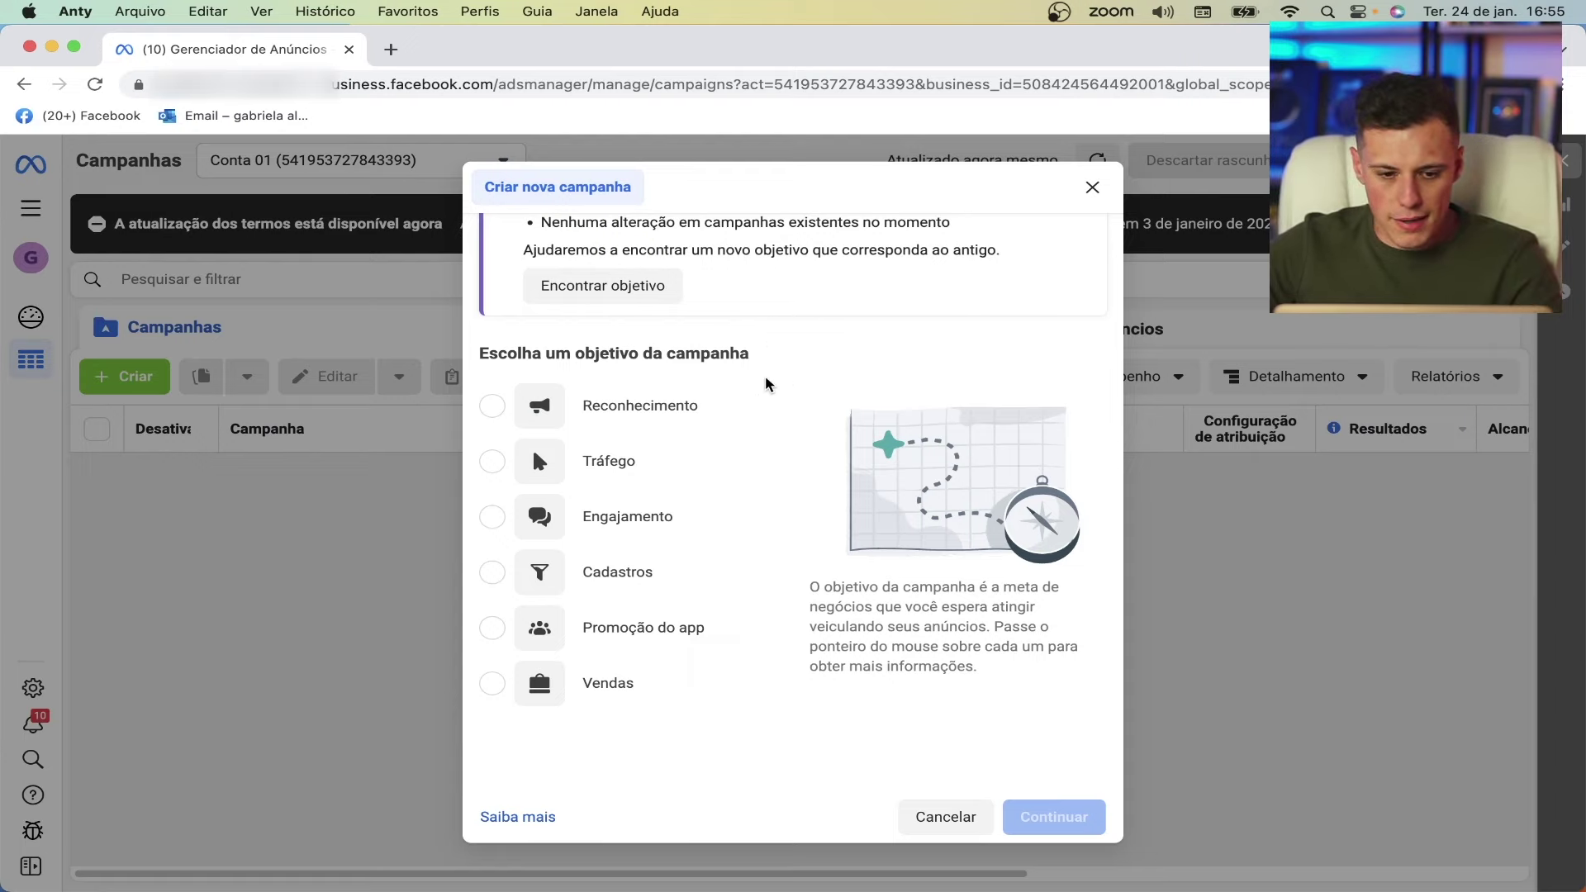
mouse_move(615, 693)
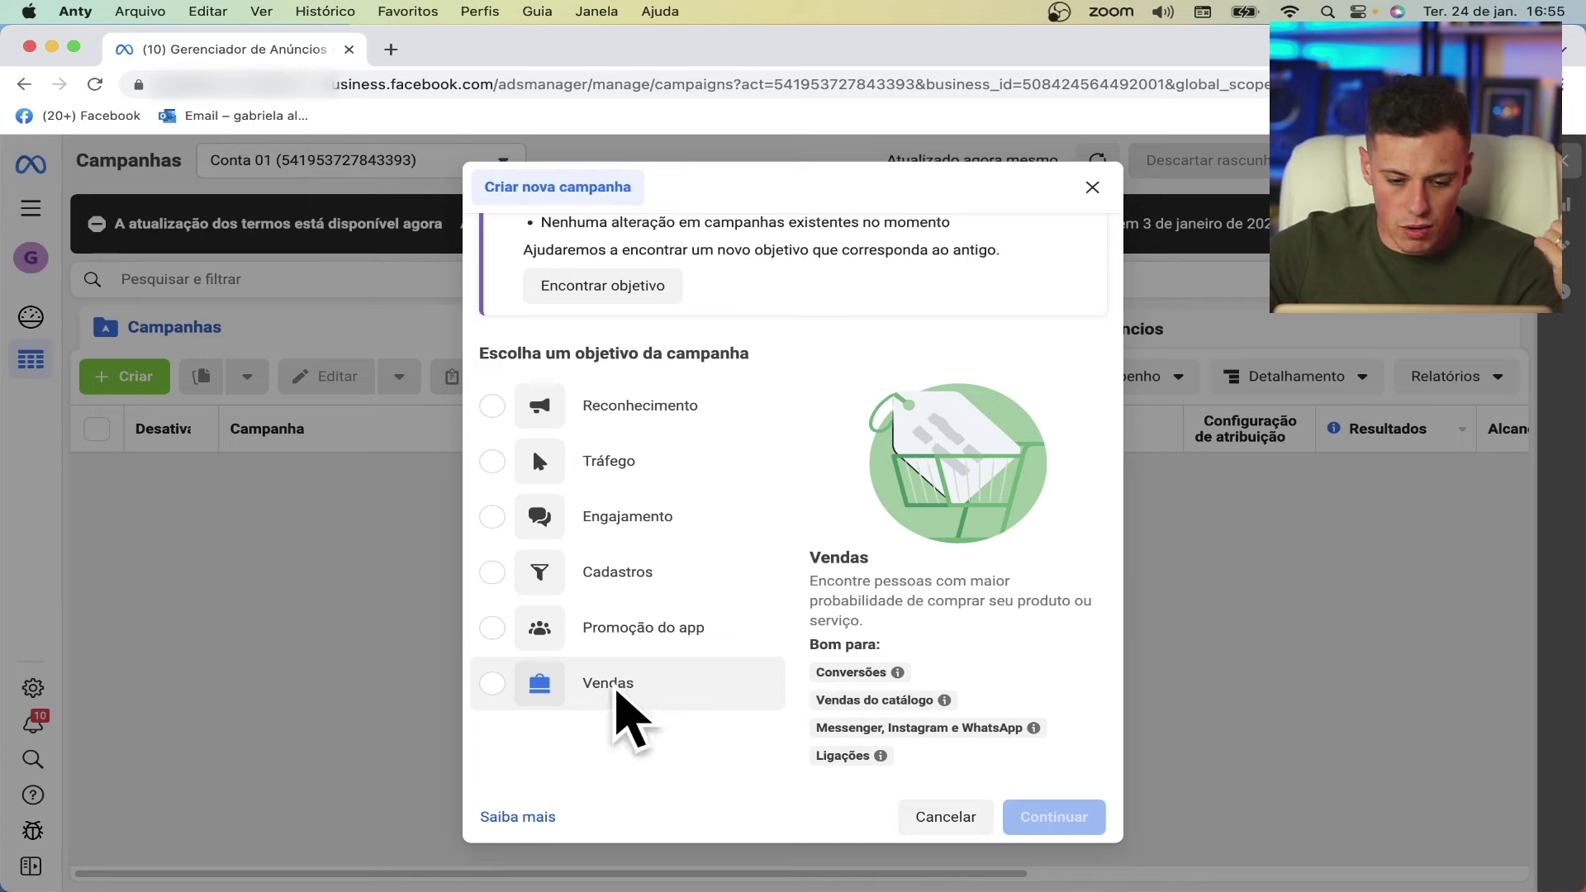
click(578, 690)
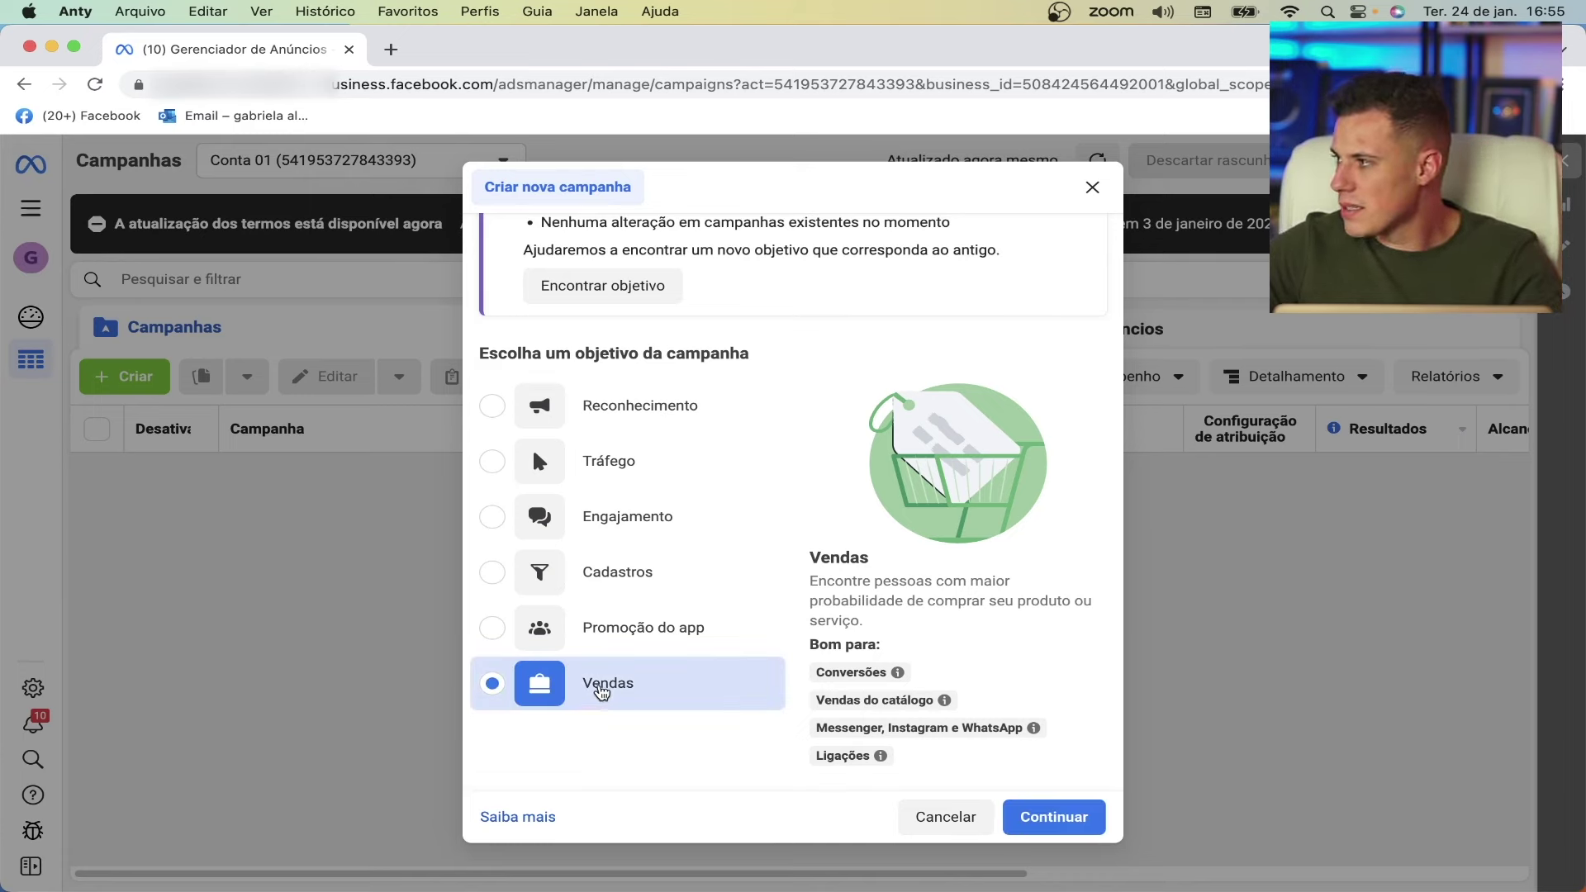
click(1040, 818)
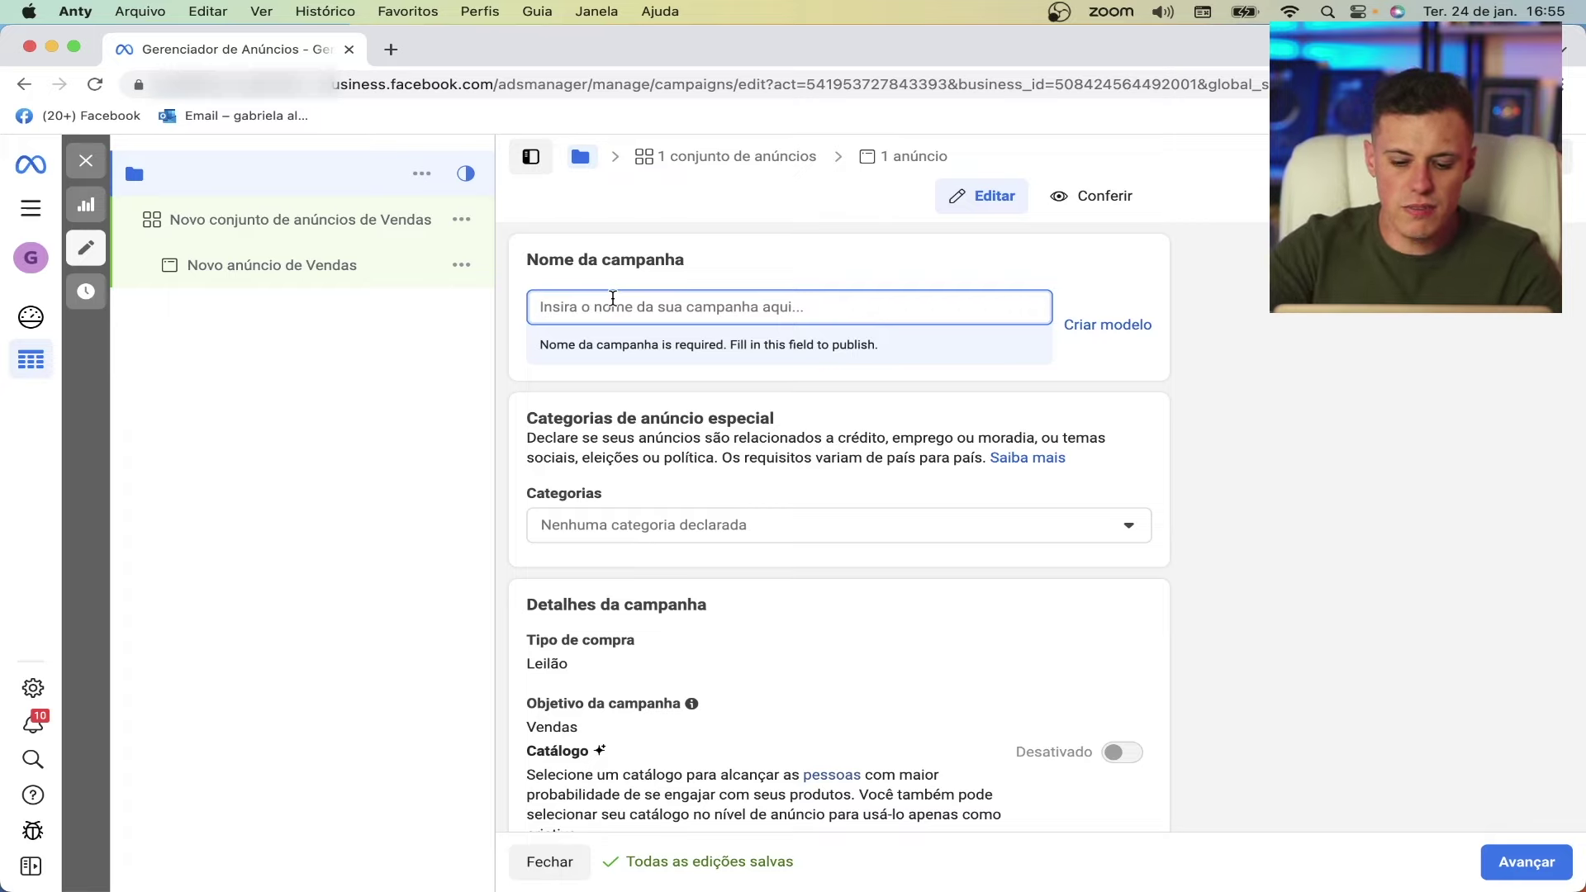
- Enter '[conversão][Aula TFO]' as the Vendas campaign's name
text([)
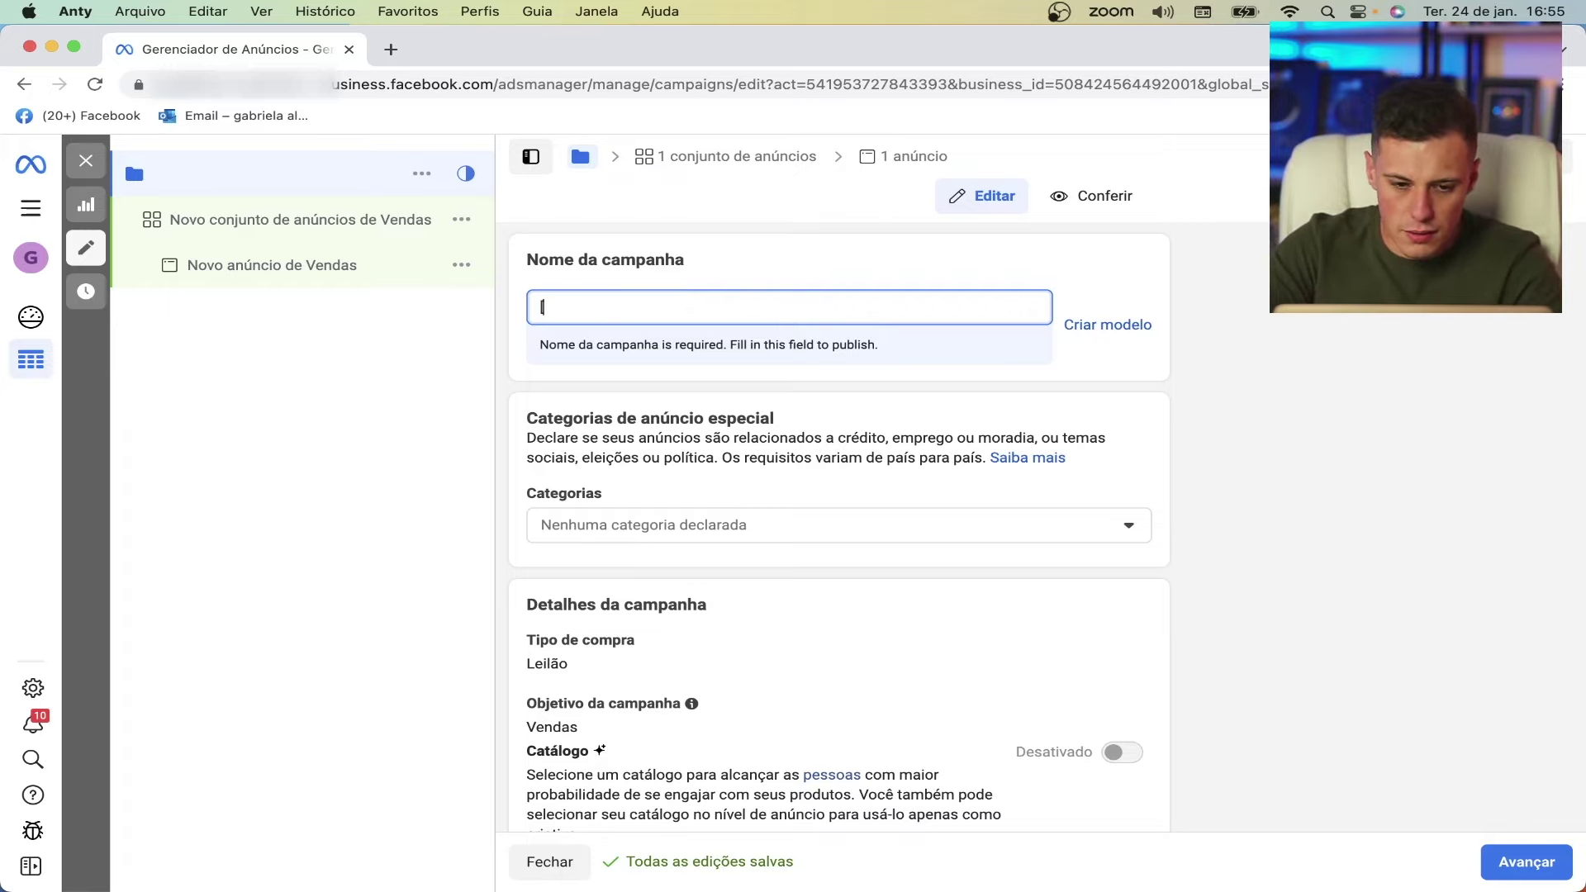
text(conversão)
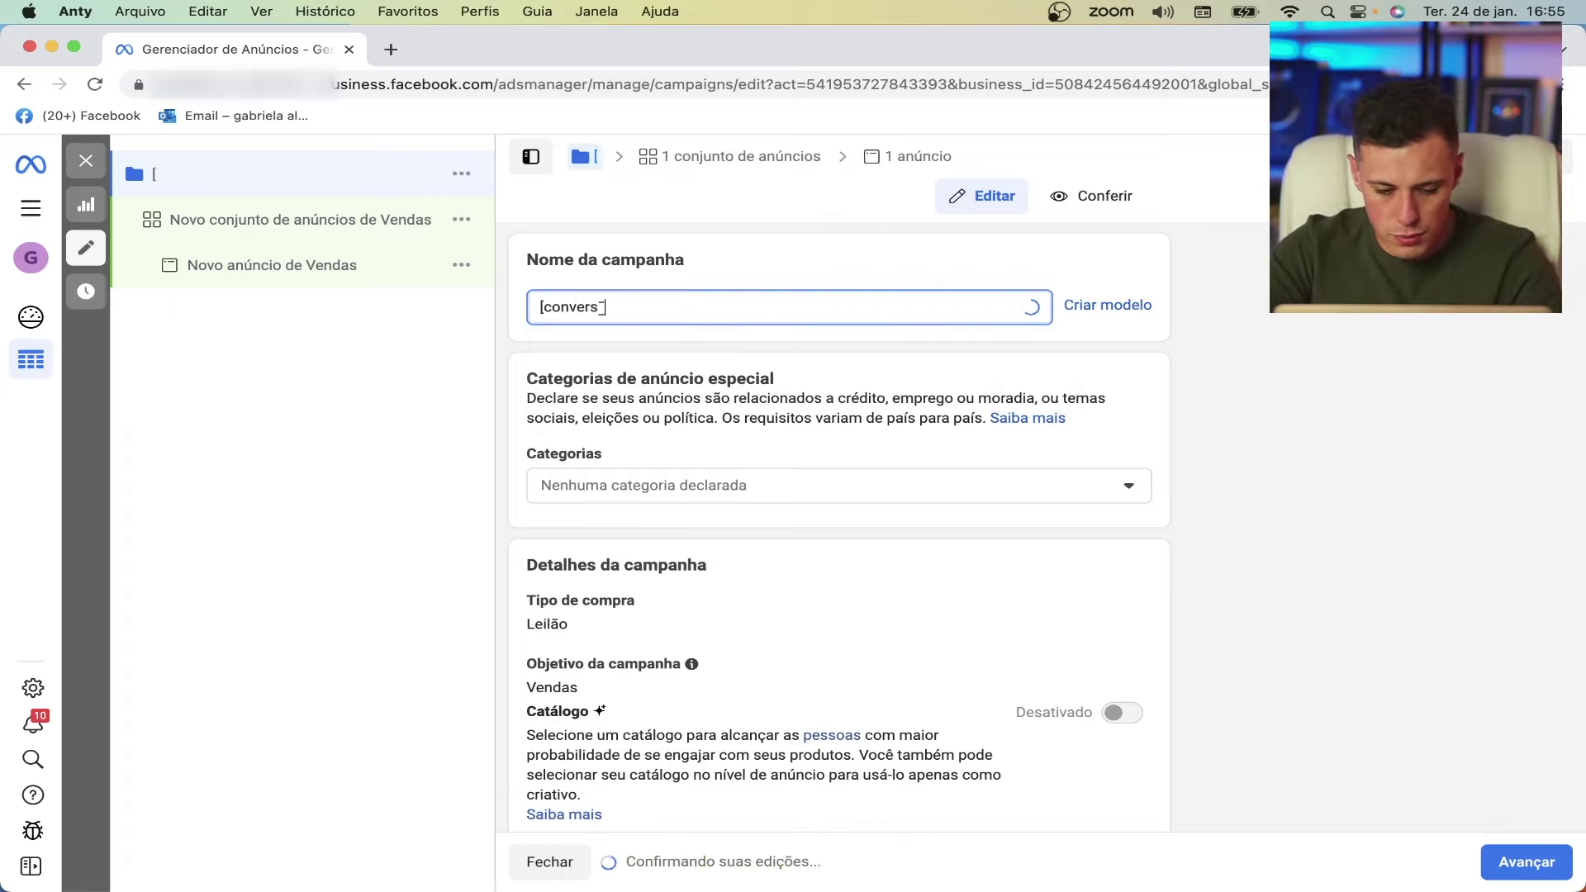
text(][)
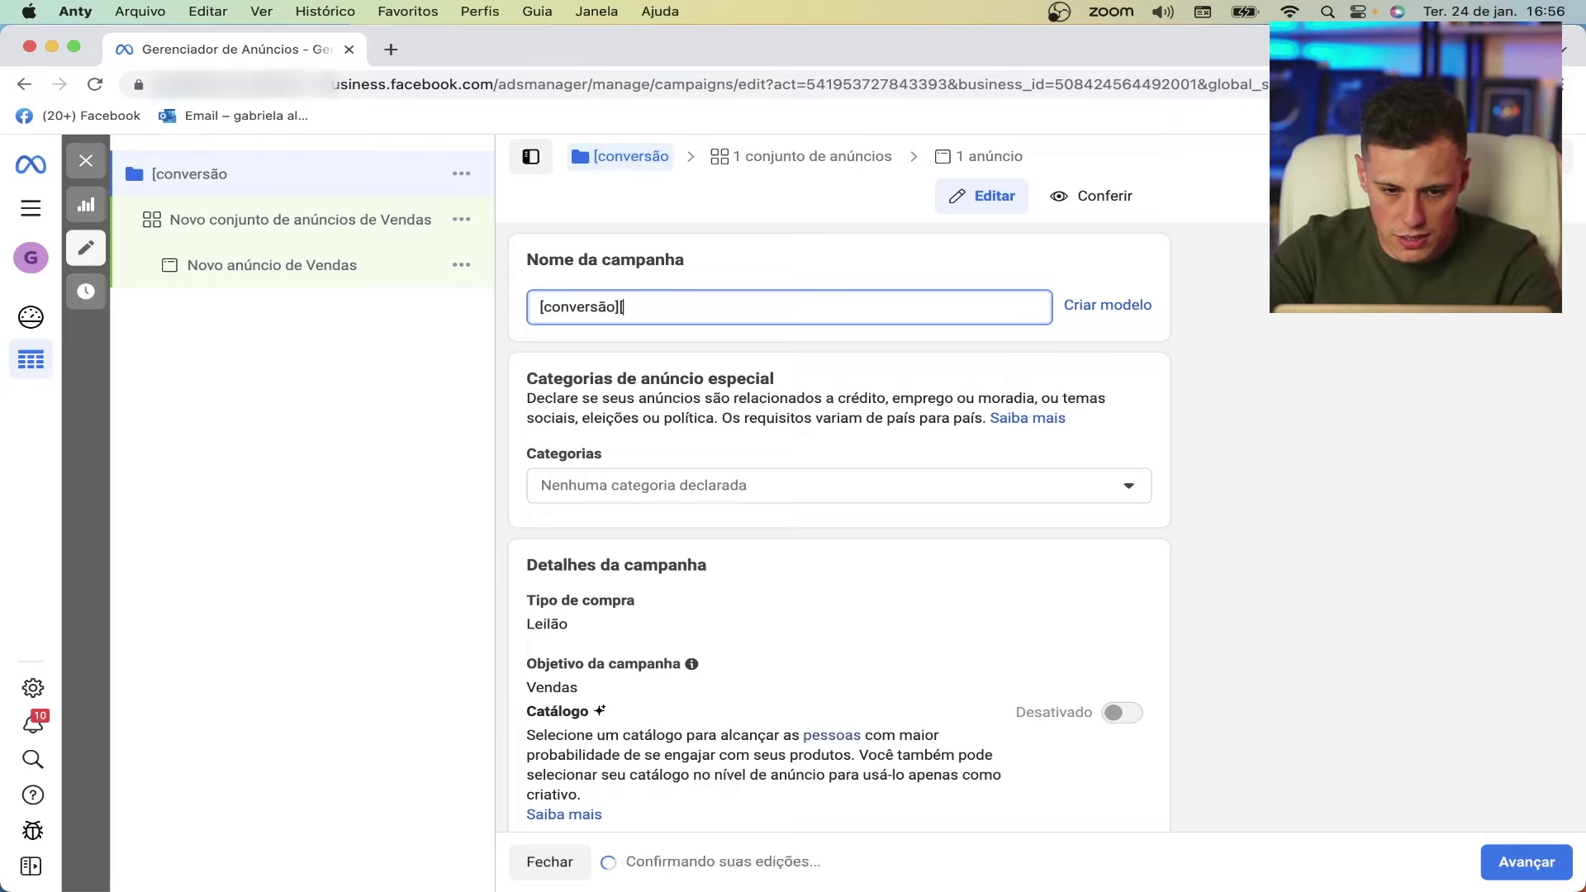
text(Aula )
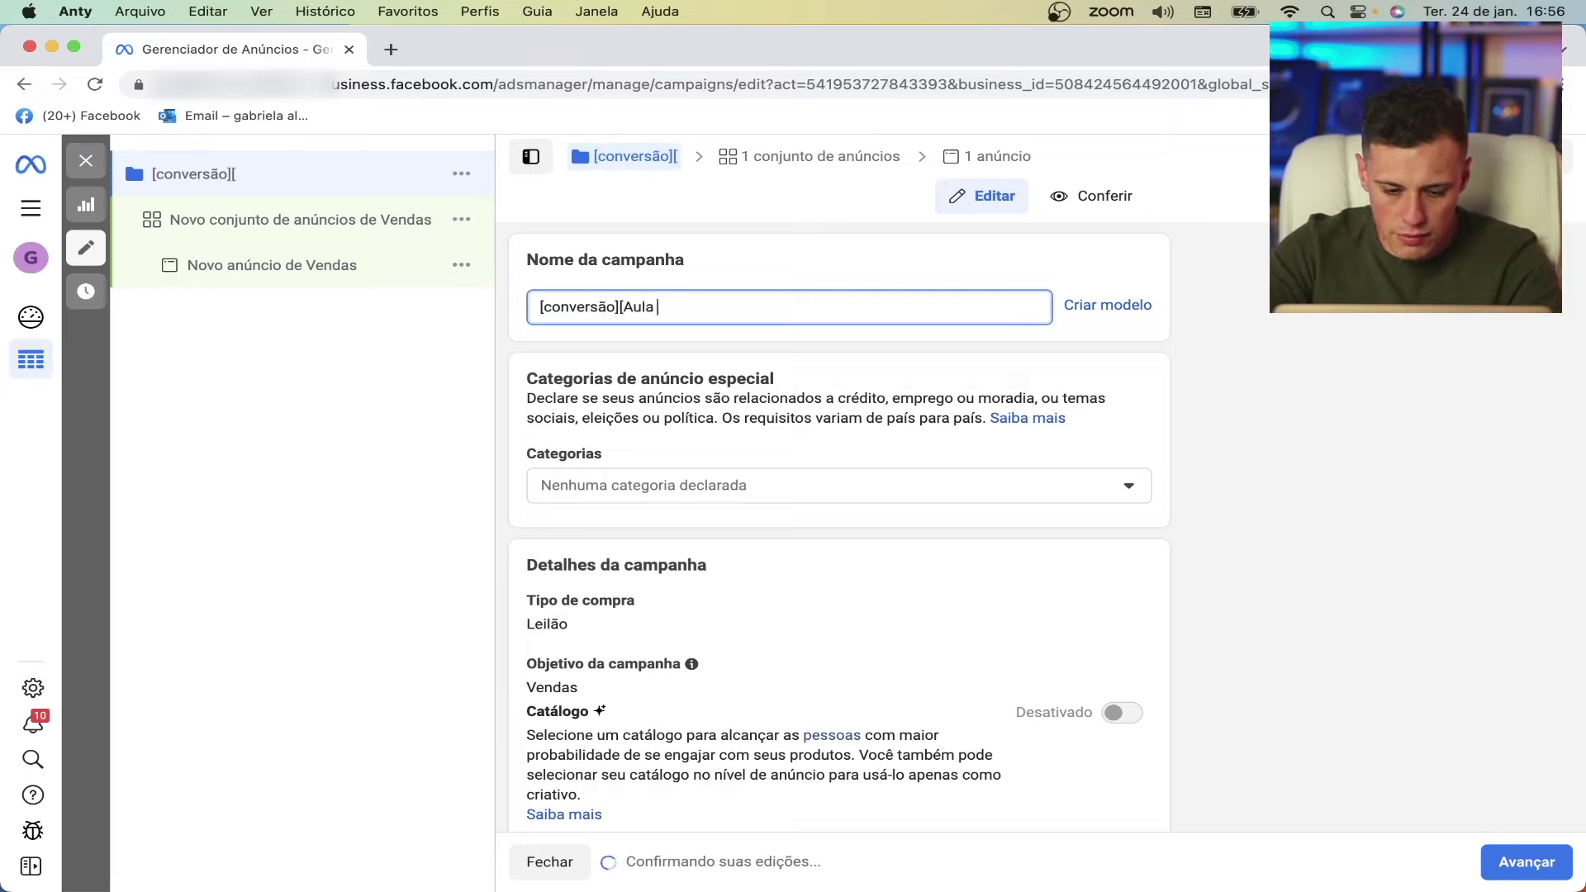
text(TFO])
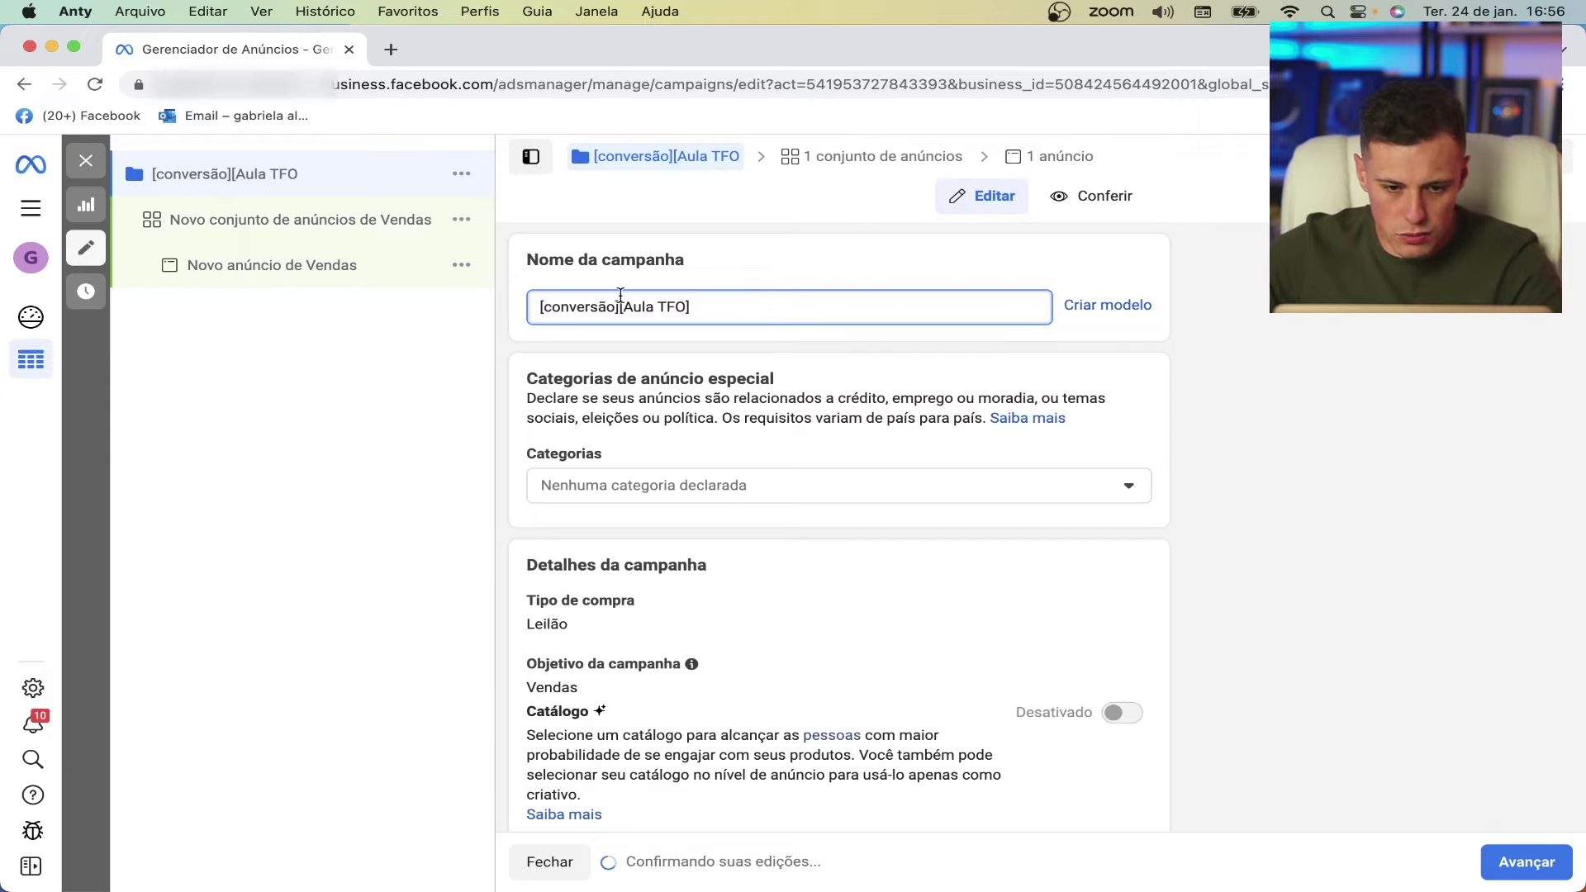
scroll(611, 380, down, 1)
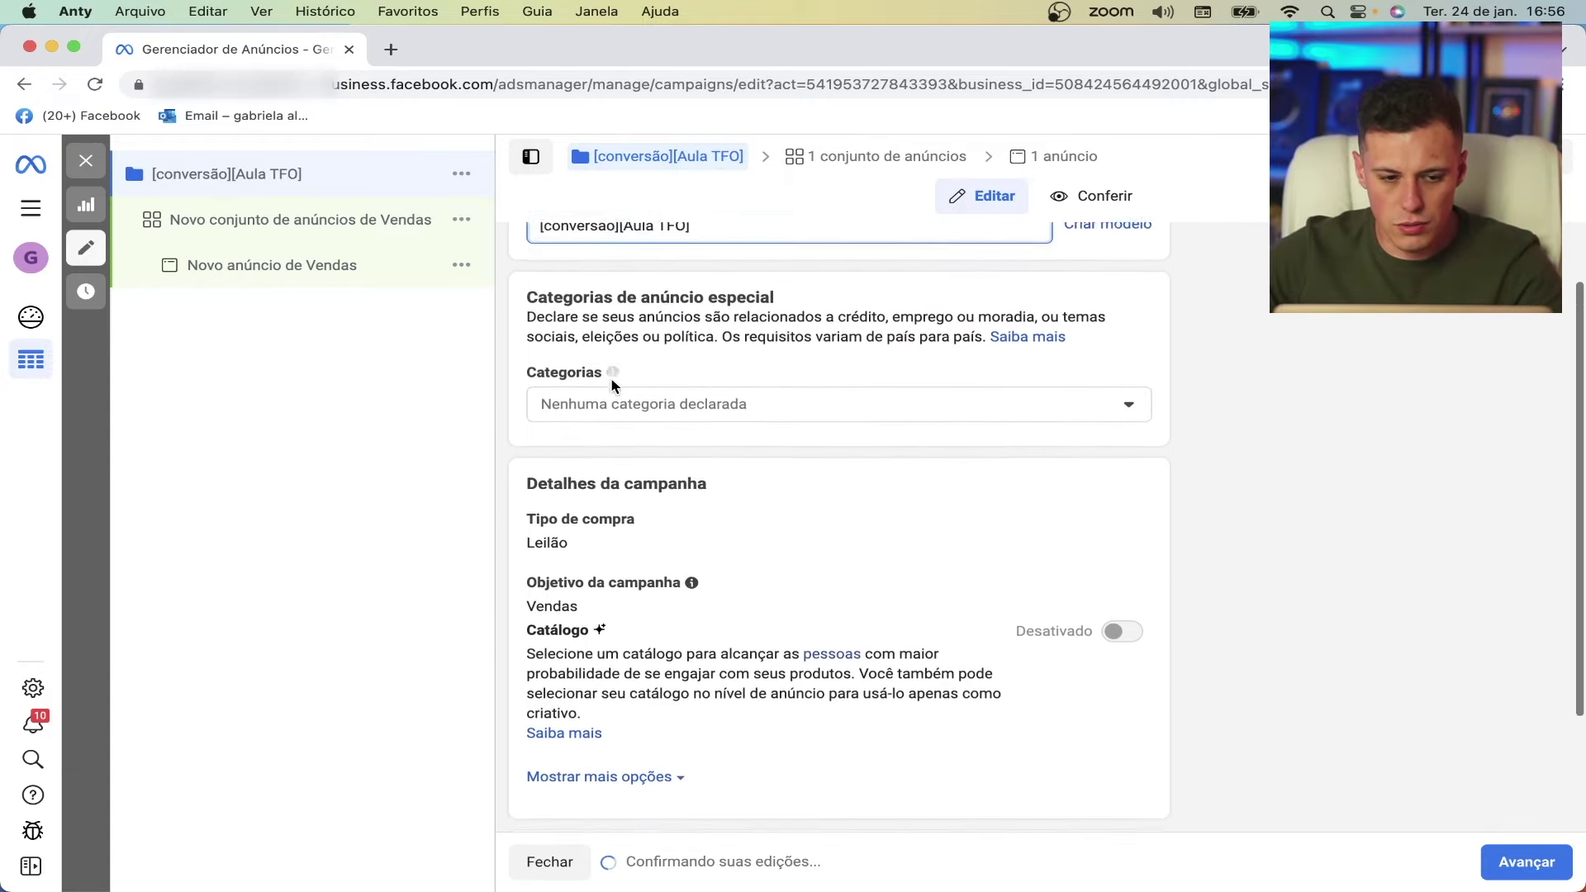
scroll(612, 380, down, 3)
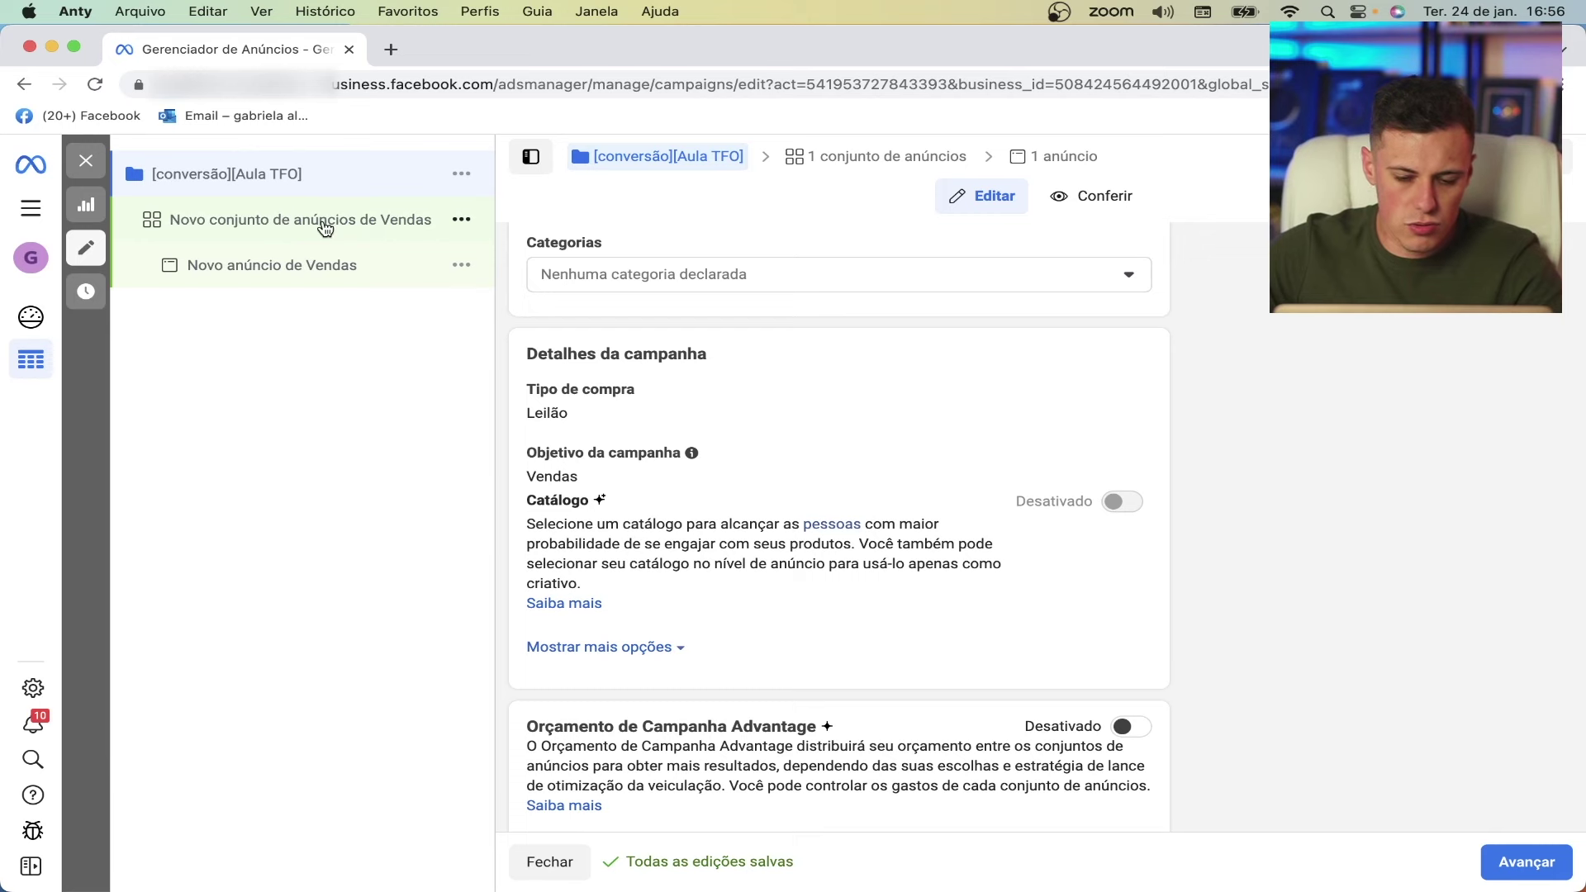
- Set the ad set's pixel to Pixel Aula TFO and its conversion event to Comprar
click(1525, 862)
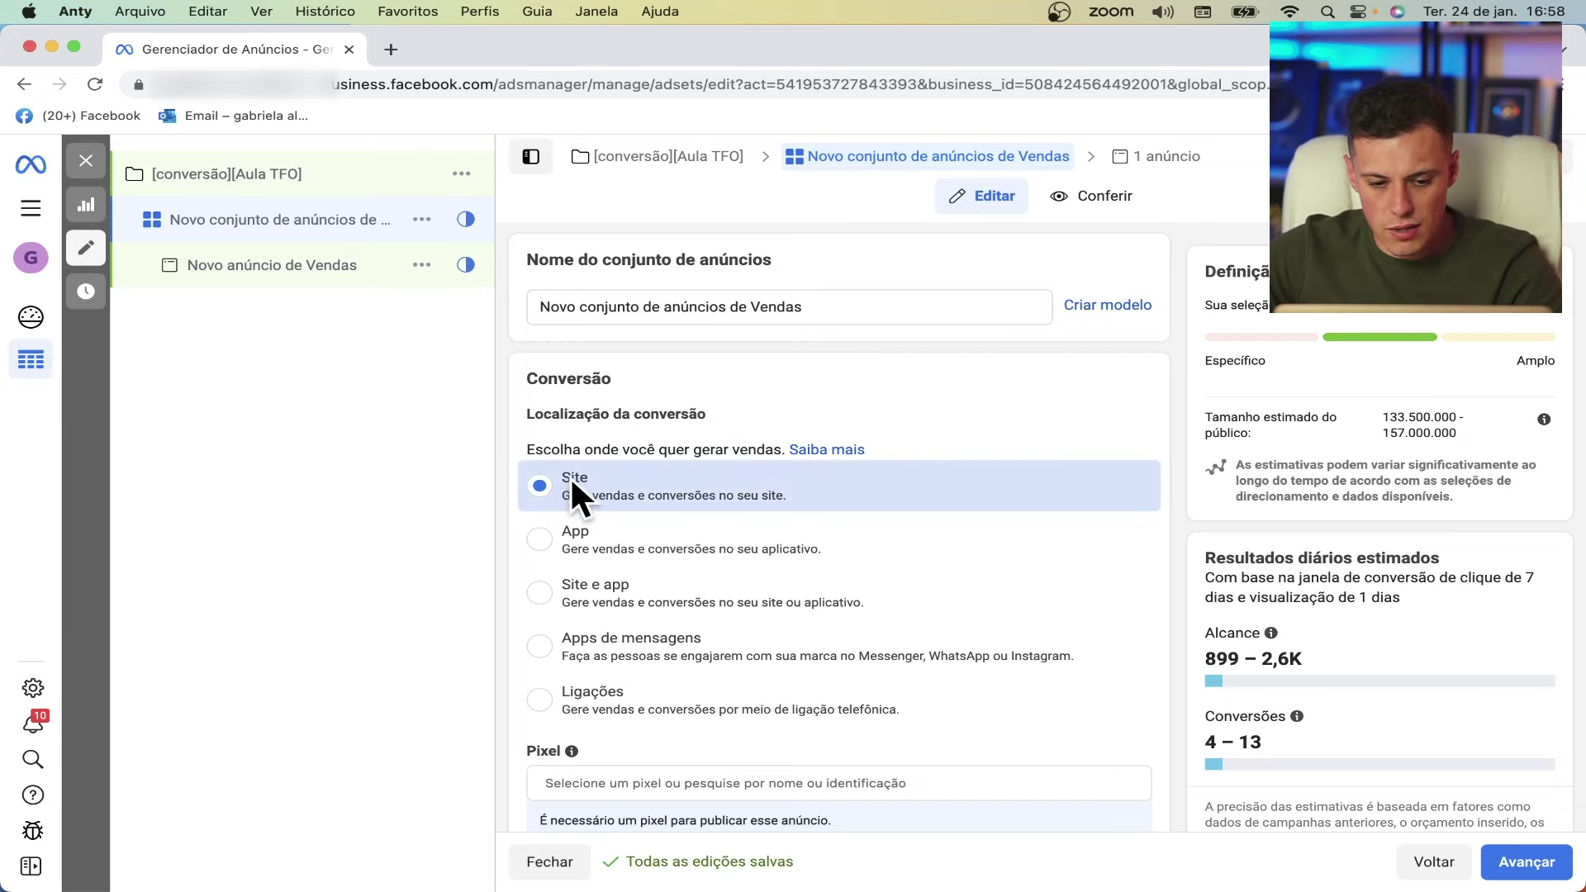
scroll(649, 496, down, 3)
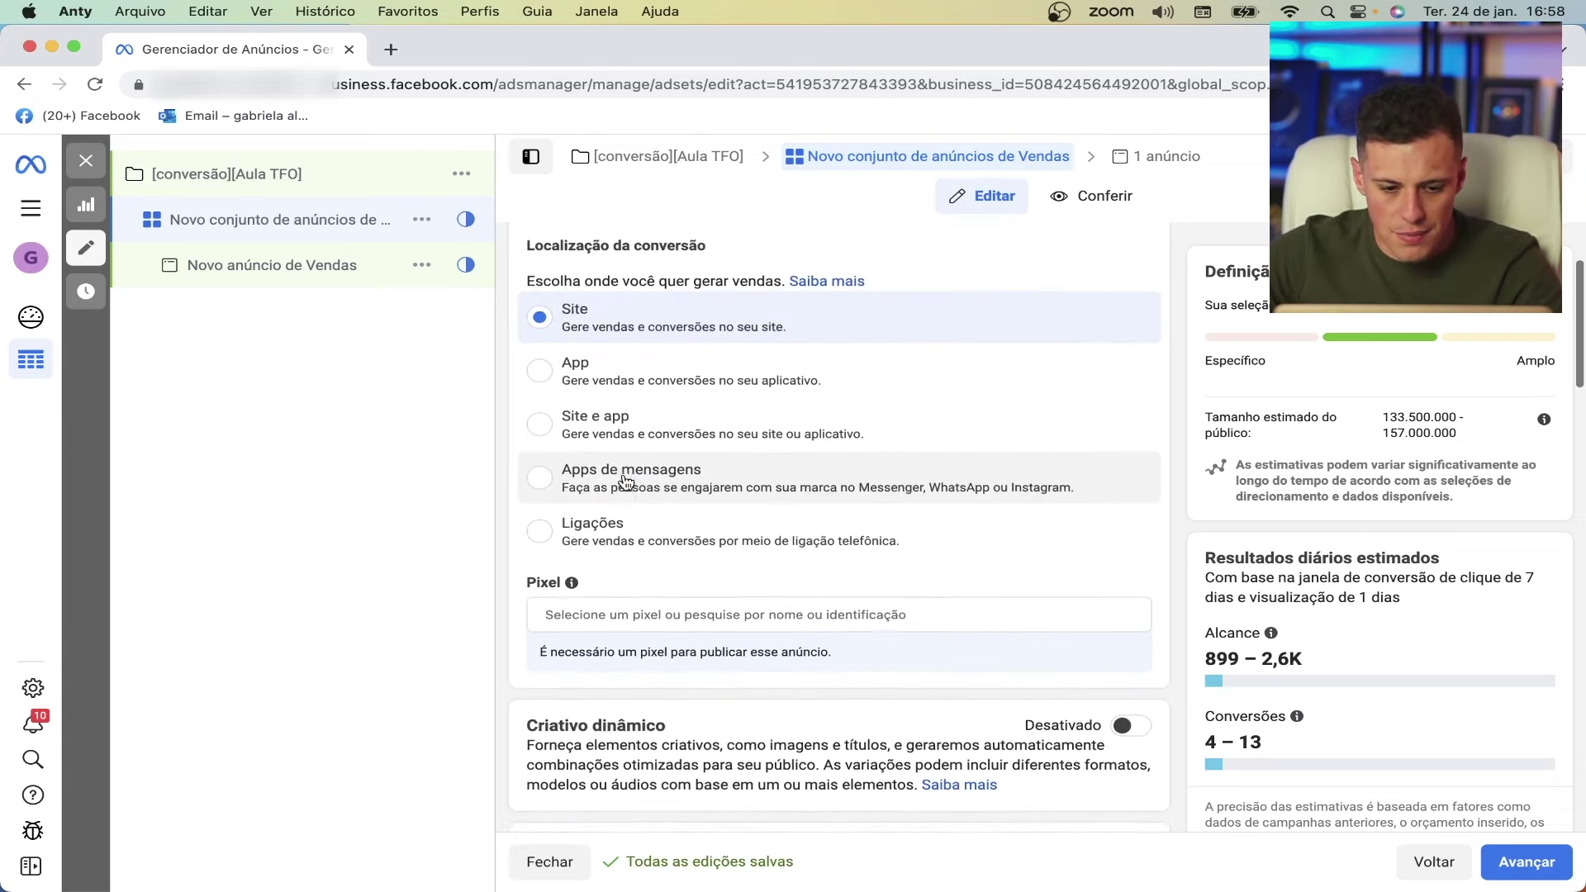
click(579, 556)
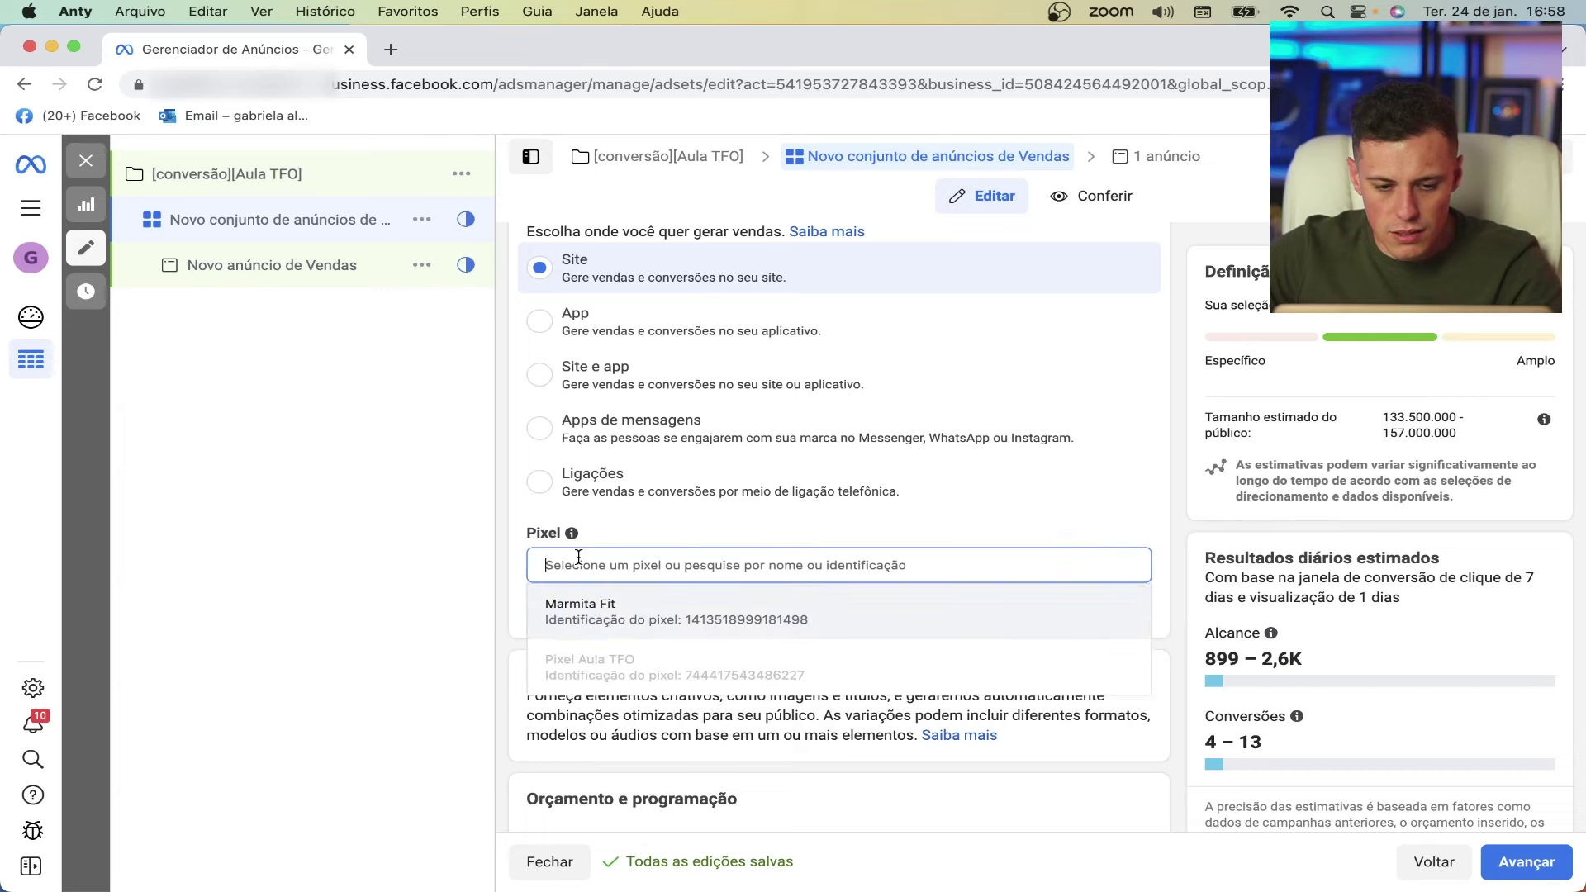
mouse_move(591, 676)
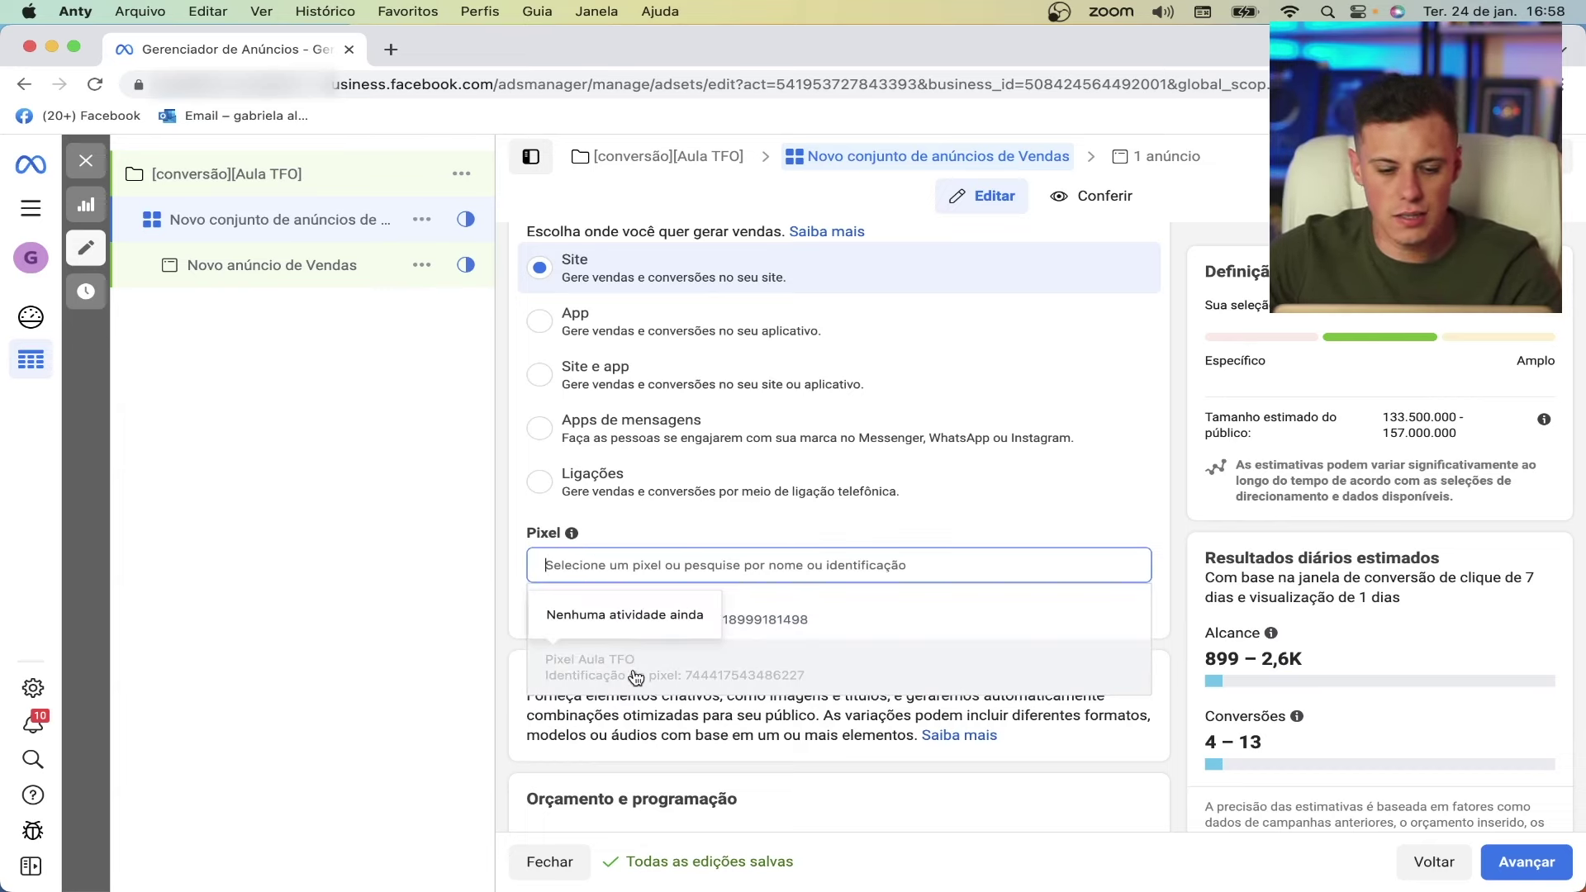
click(636, 677)
scroll(768, 528, down, 3)
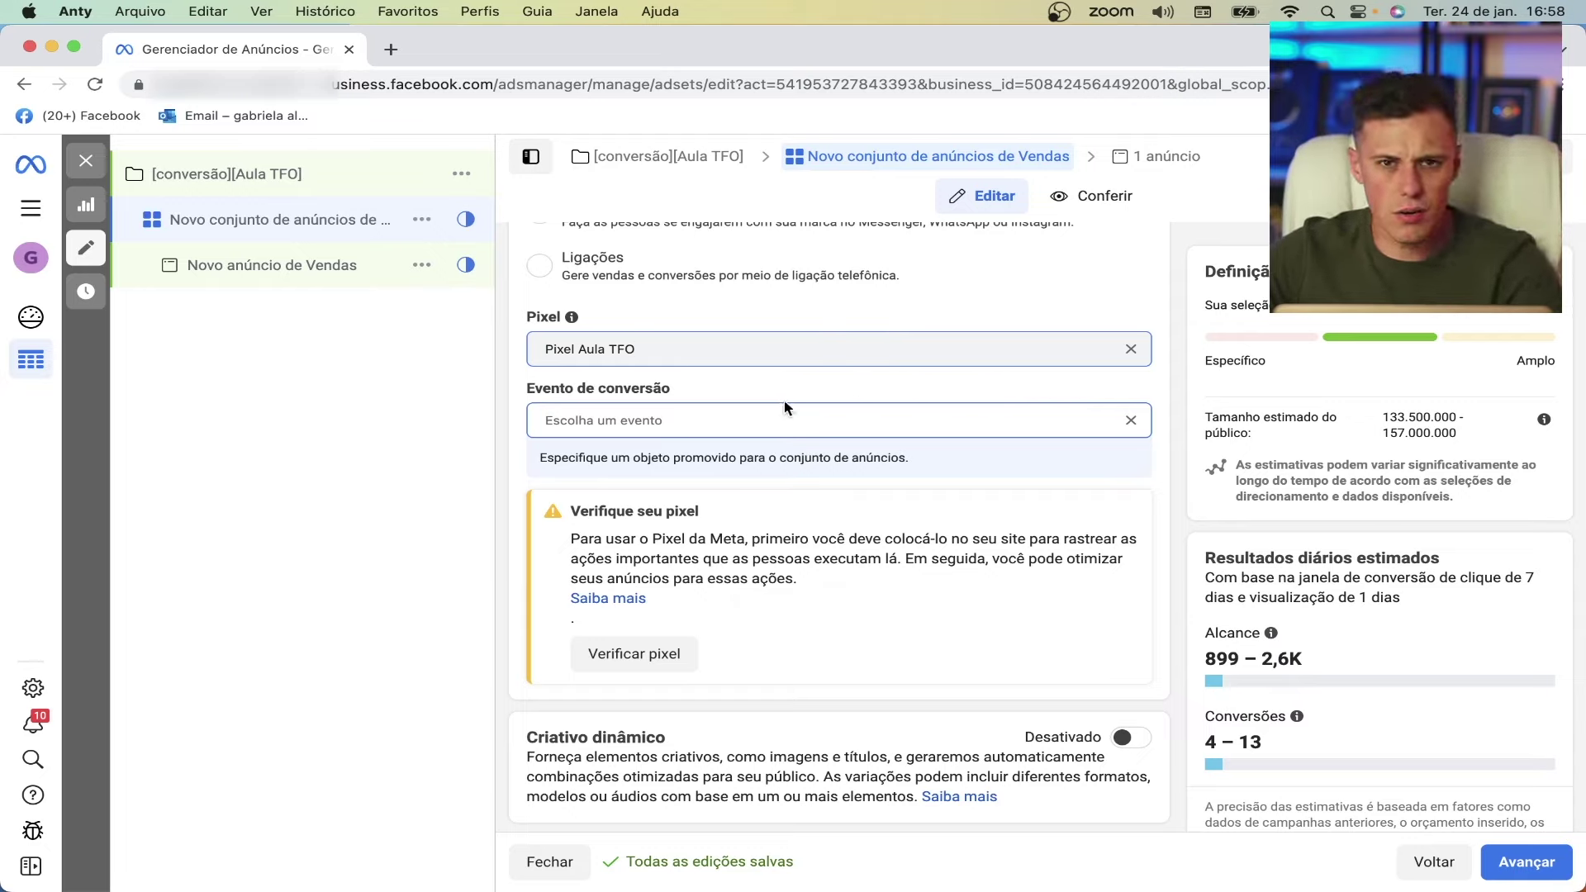
click(674, 420)
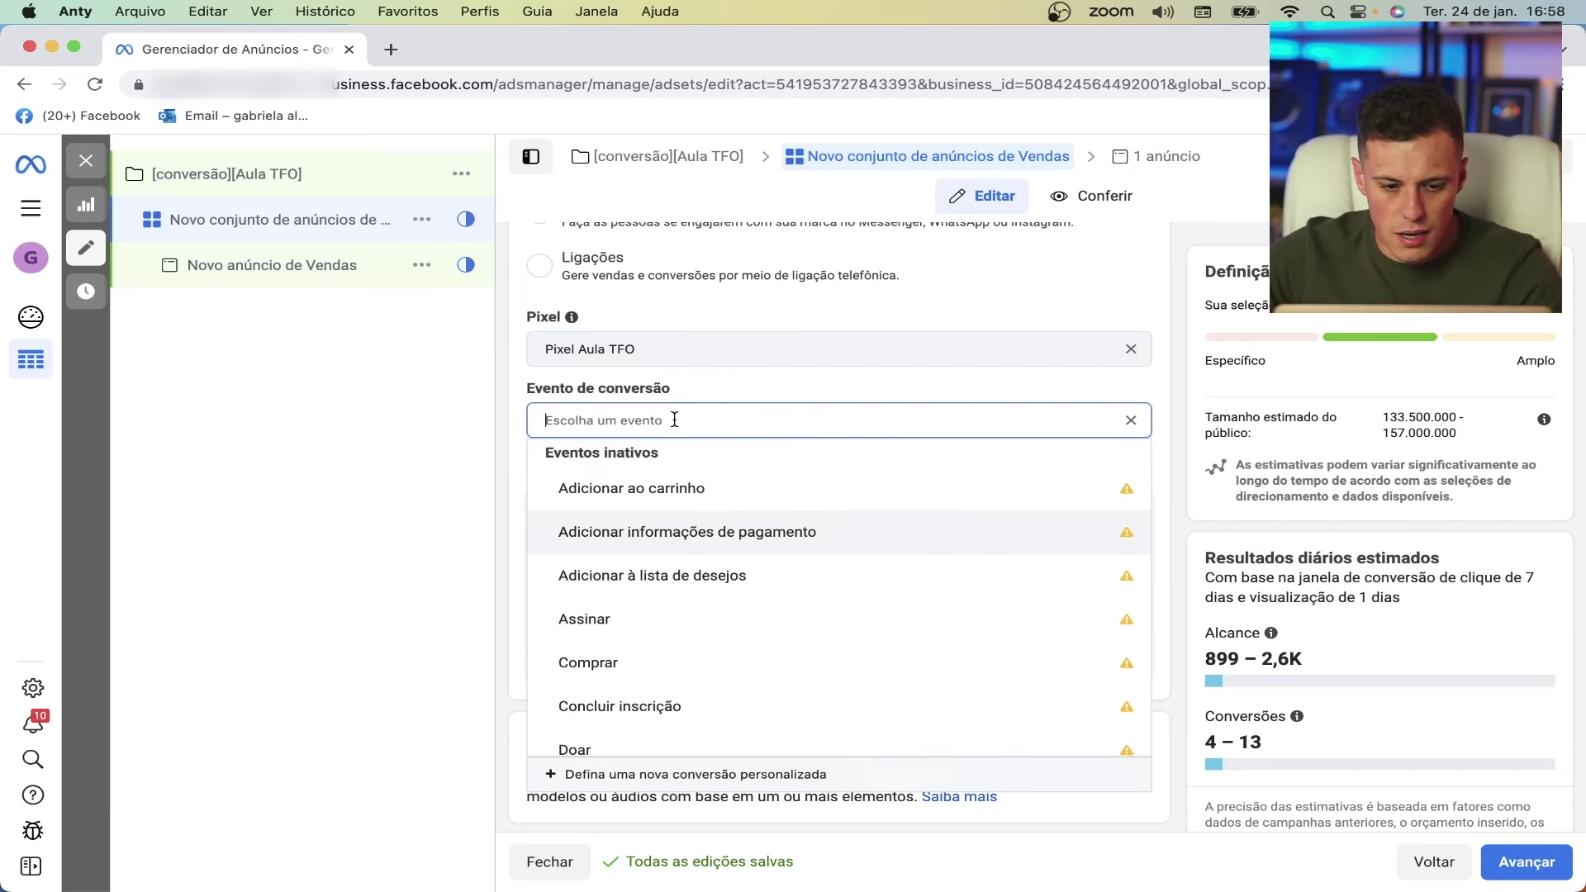
click(599, 665)
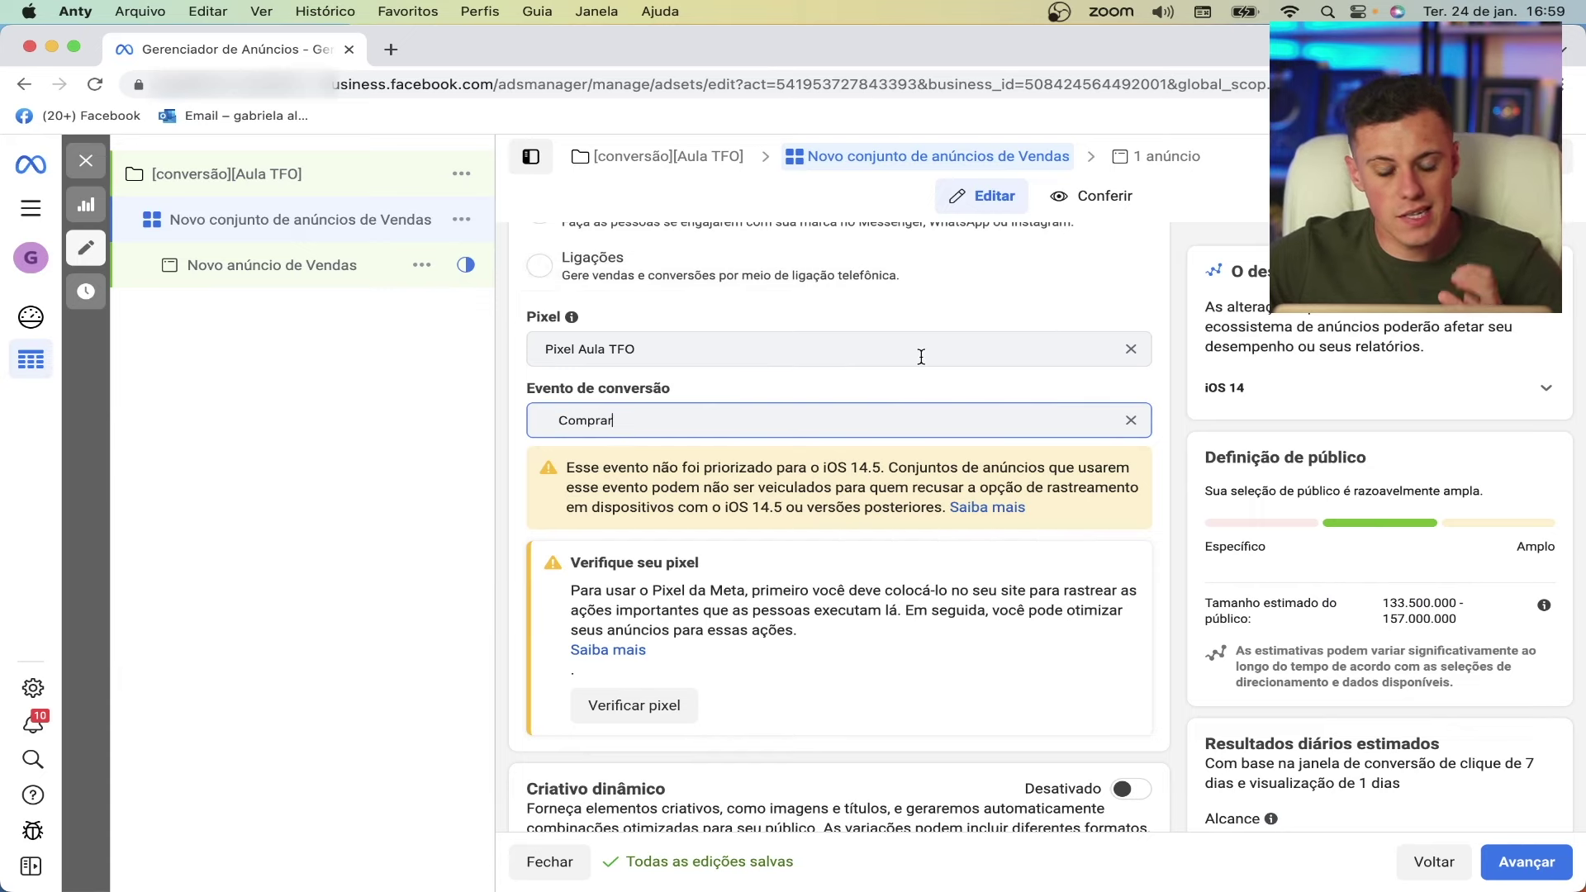
- Change the Orçamento diário amount from 20,00 to 25,00 and save it
scroll(921, 355, down, 5)
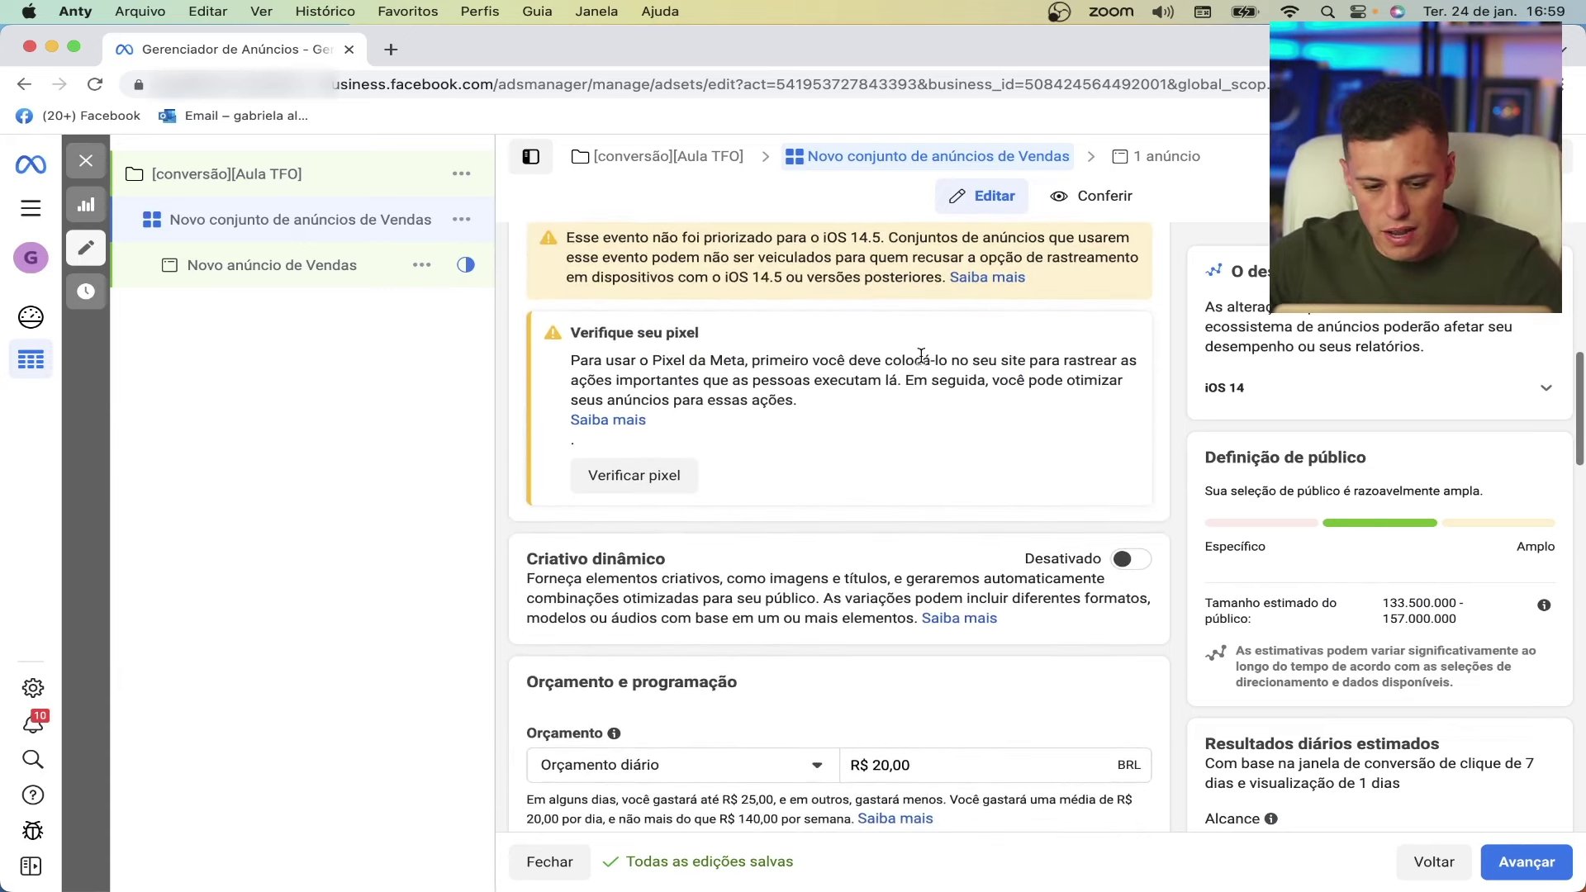
scroll(922, 364, down, 1)
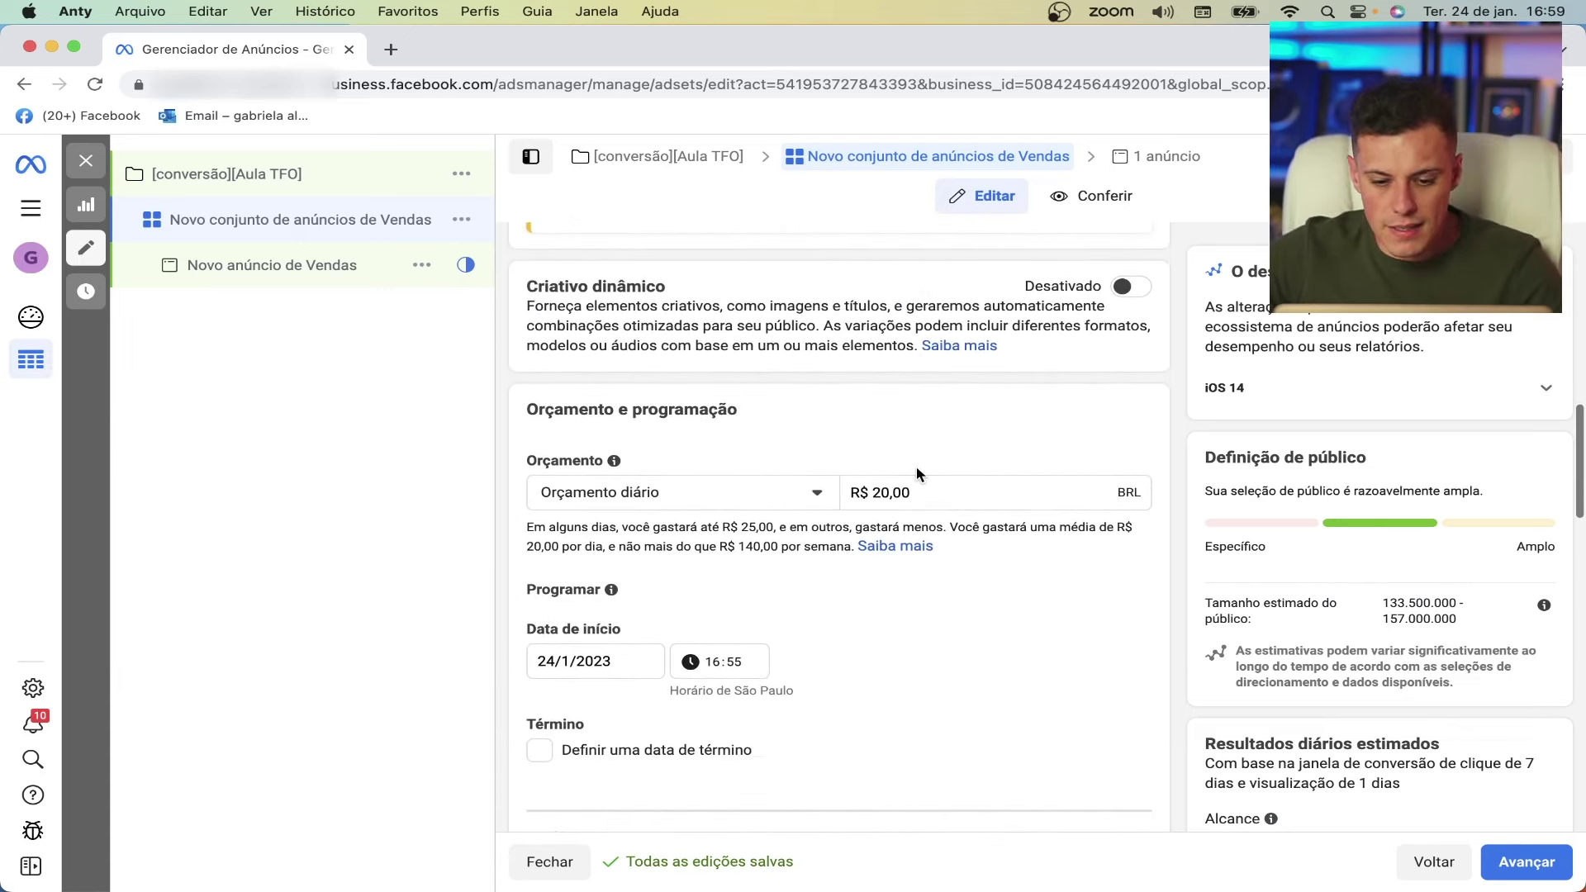
click(878, 492)
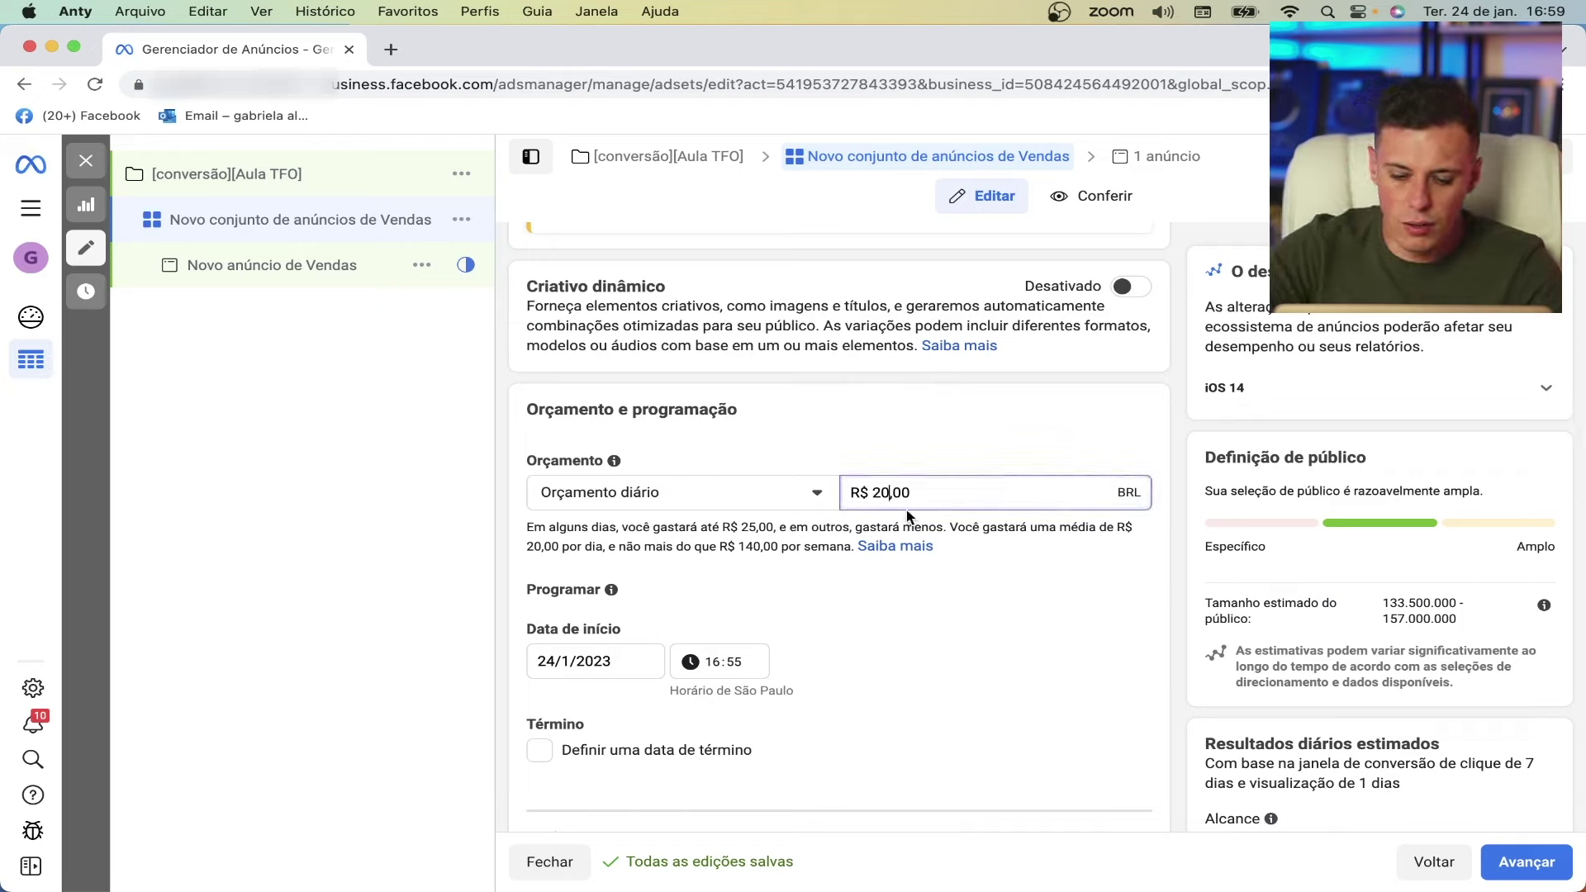
key(BackSpace)
text(5)
click(1056, 420)
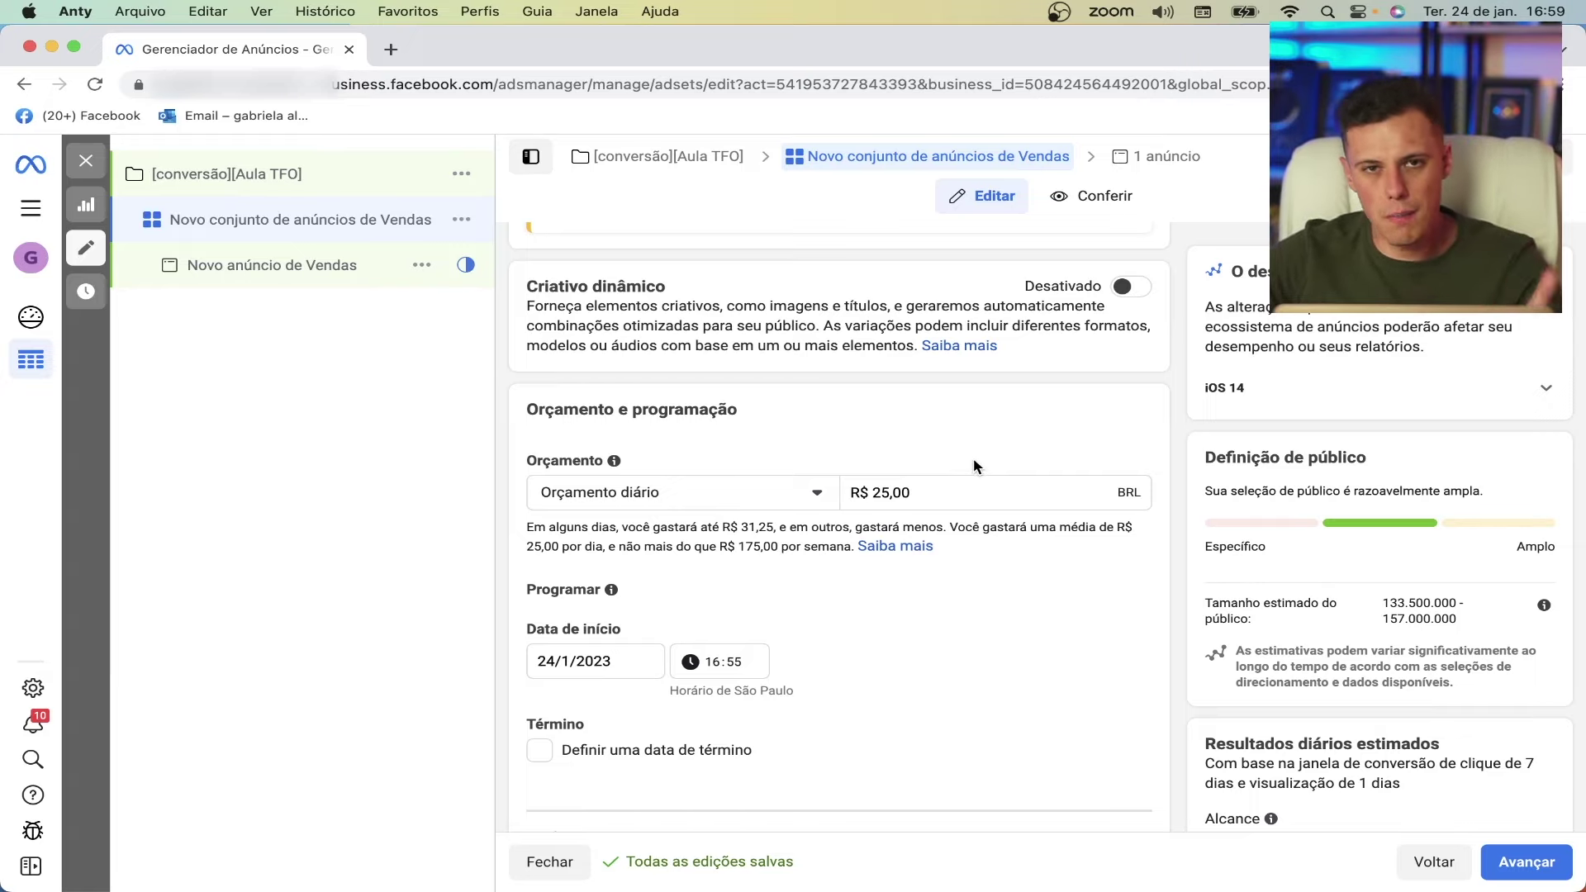
- Set the Brasil location to 'Pessoas que moram nessa localização'
scroll(950, 528, up, 1)
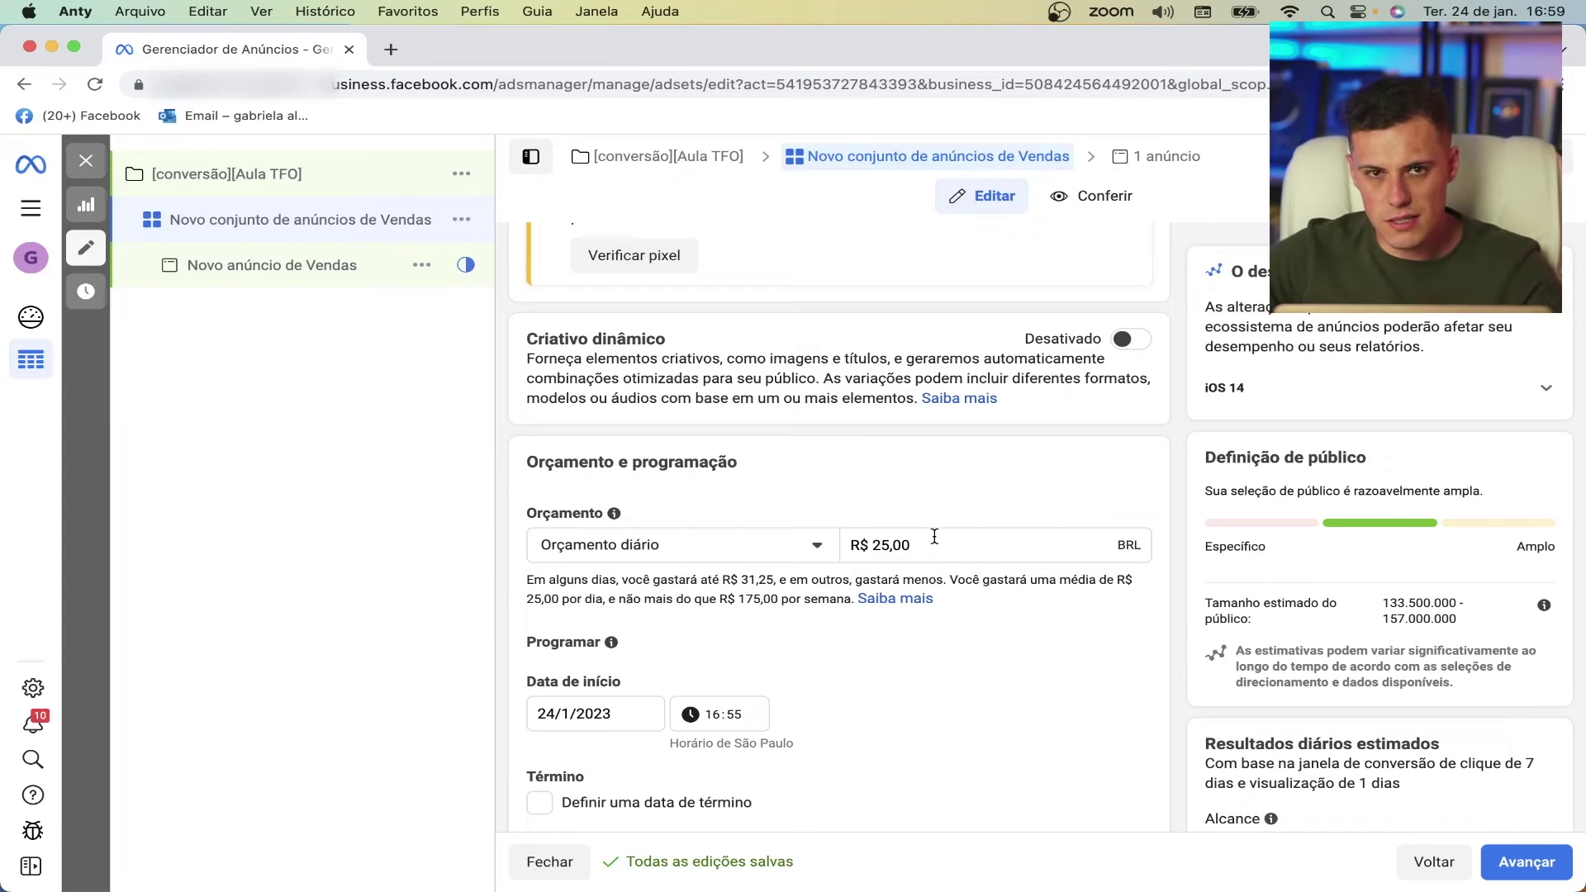
scroll(896, 642, down, 5)
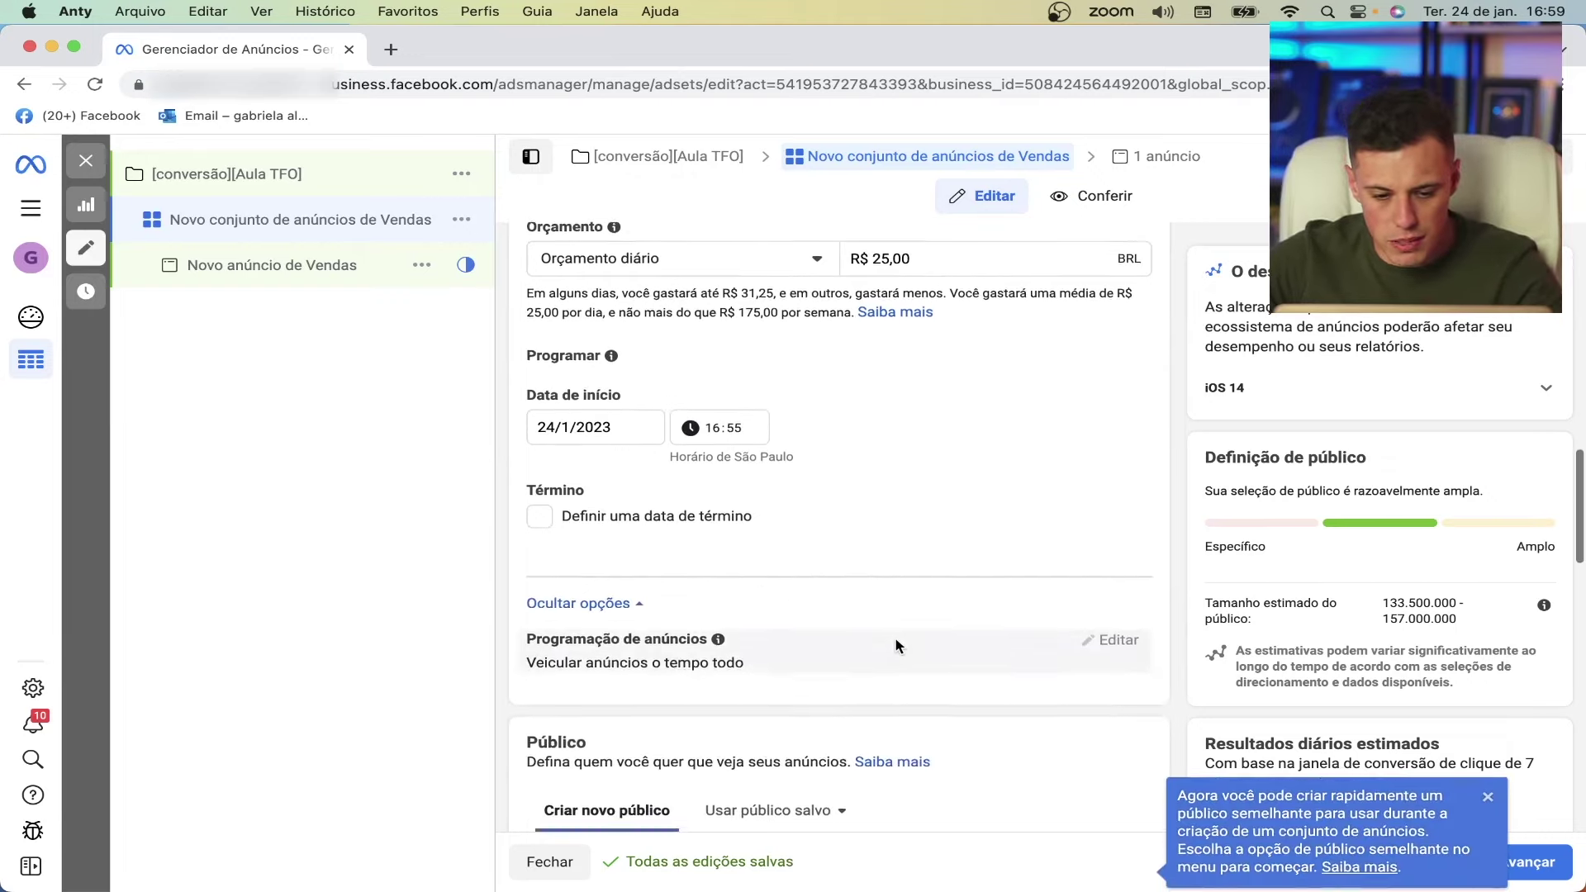
scroll(896, 645, down, 6)
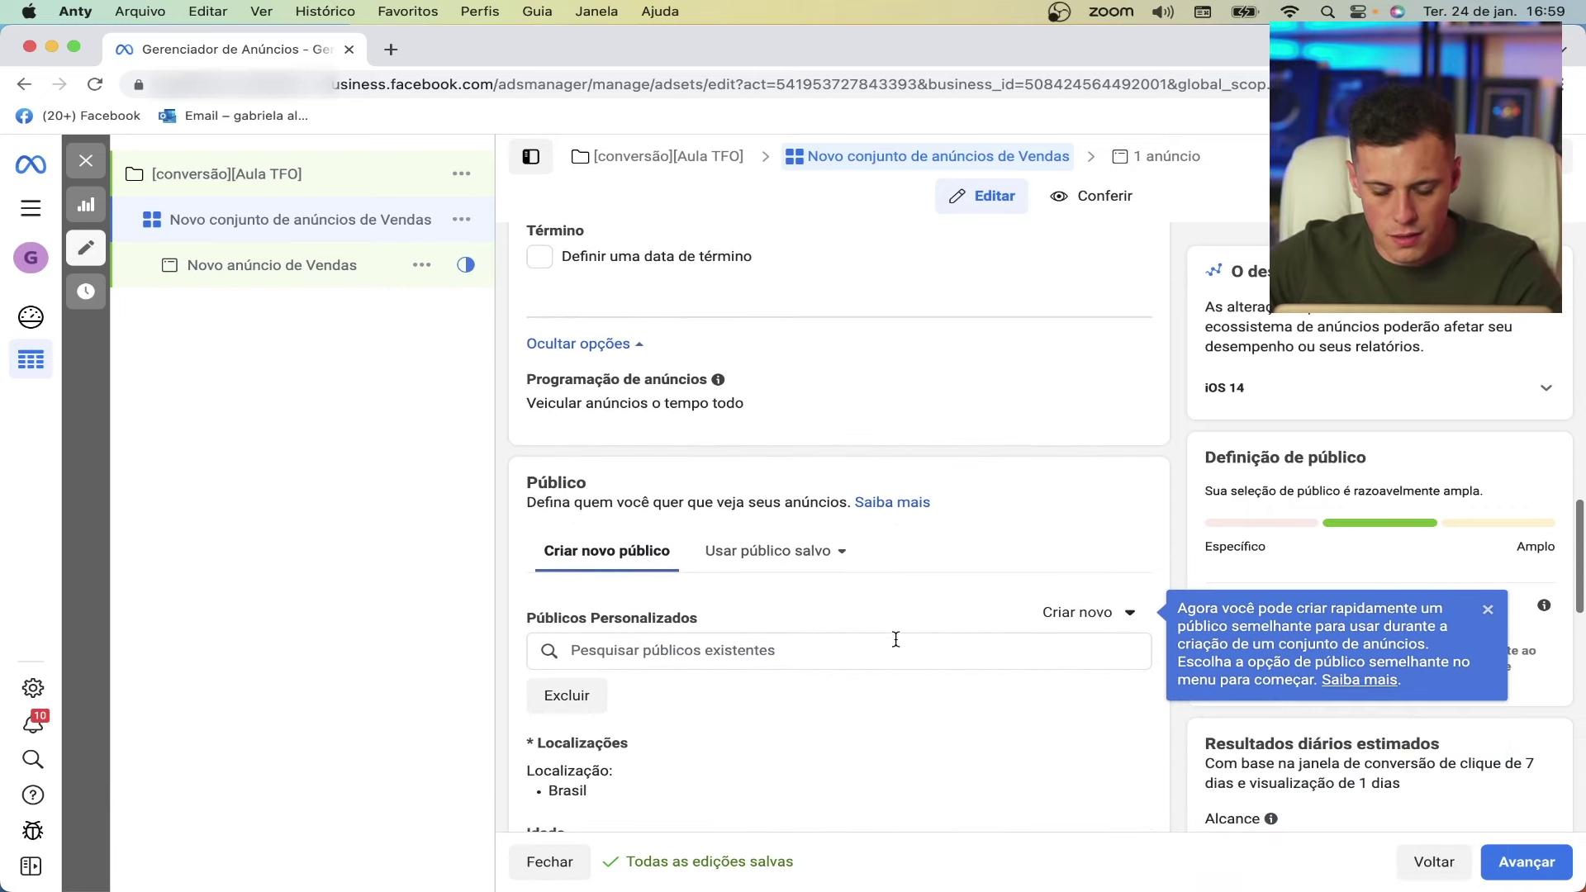
scroll(896, 644, up, 1)
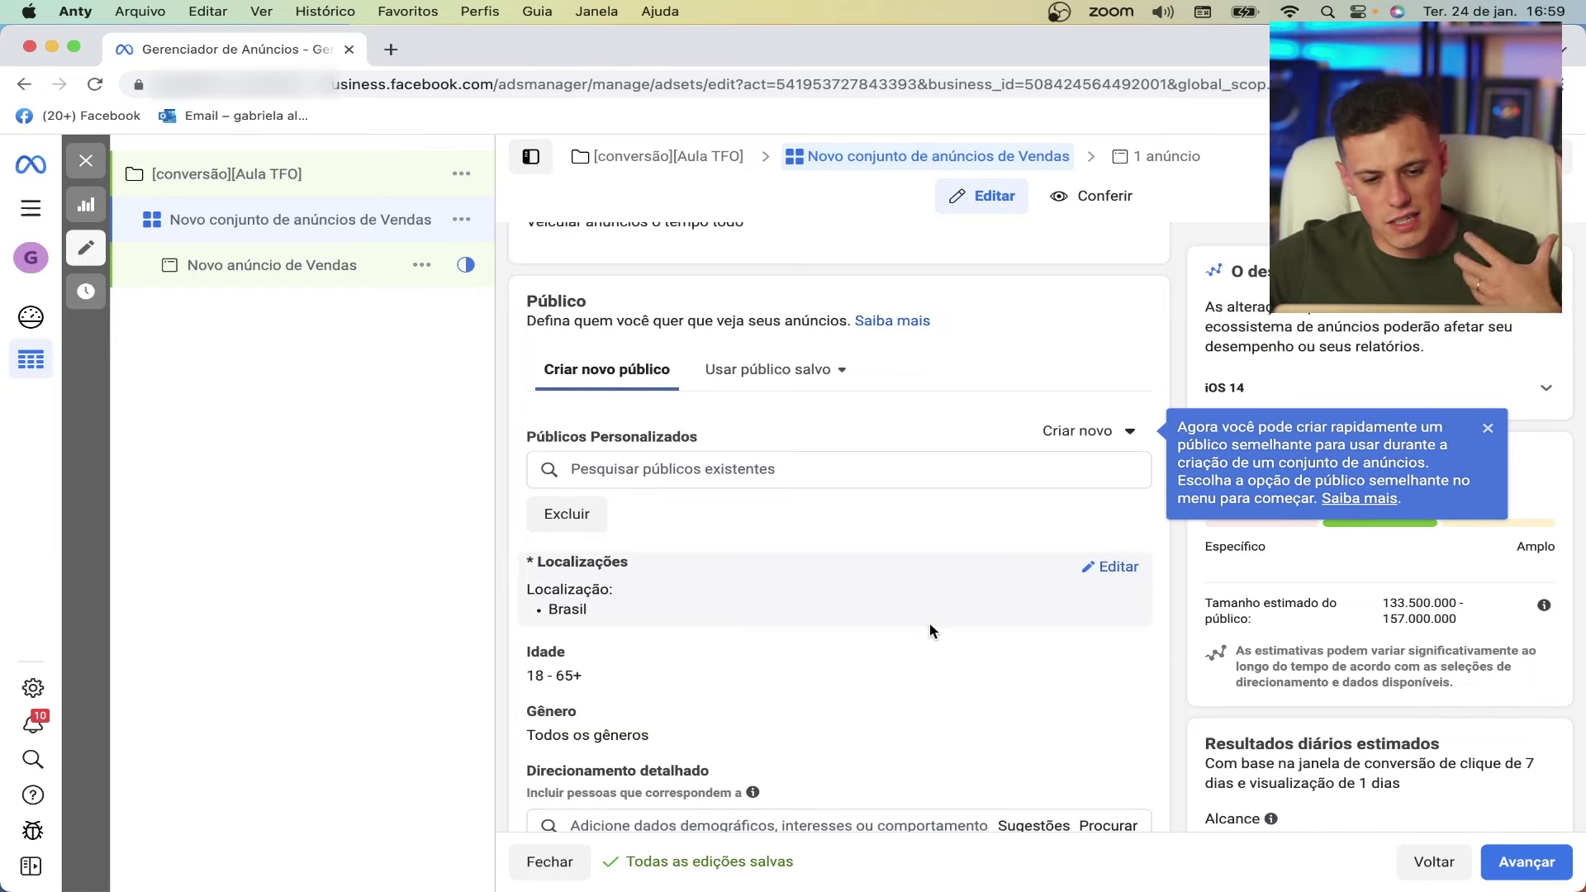
scroll(894, 477, down, 1)
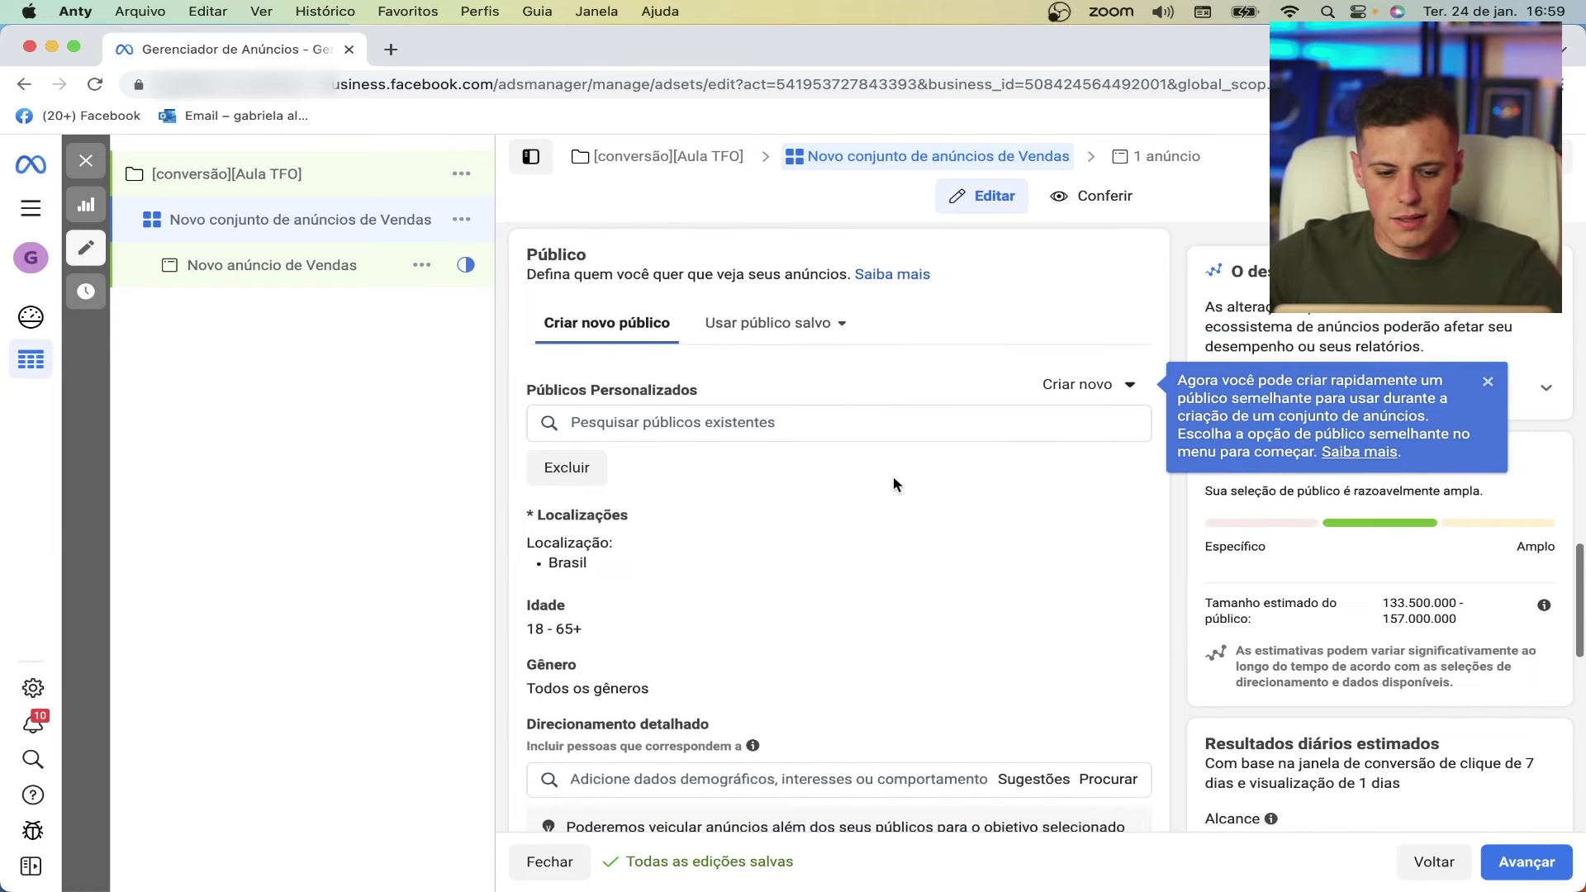
scroll(894, 484, up, 1)
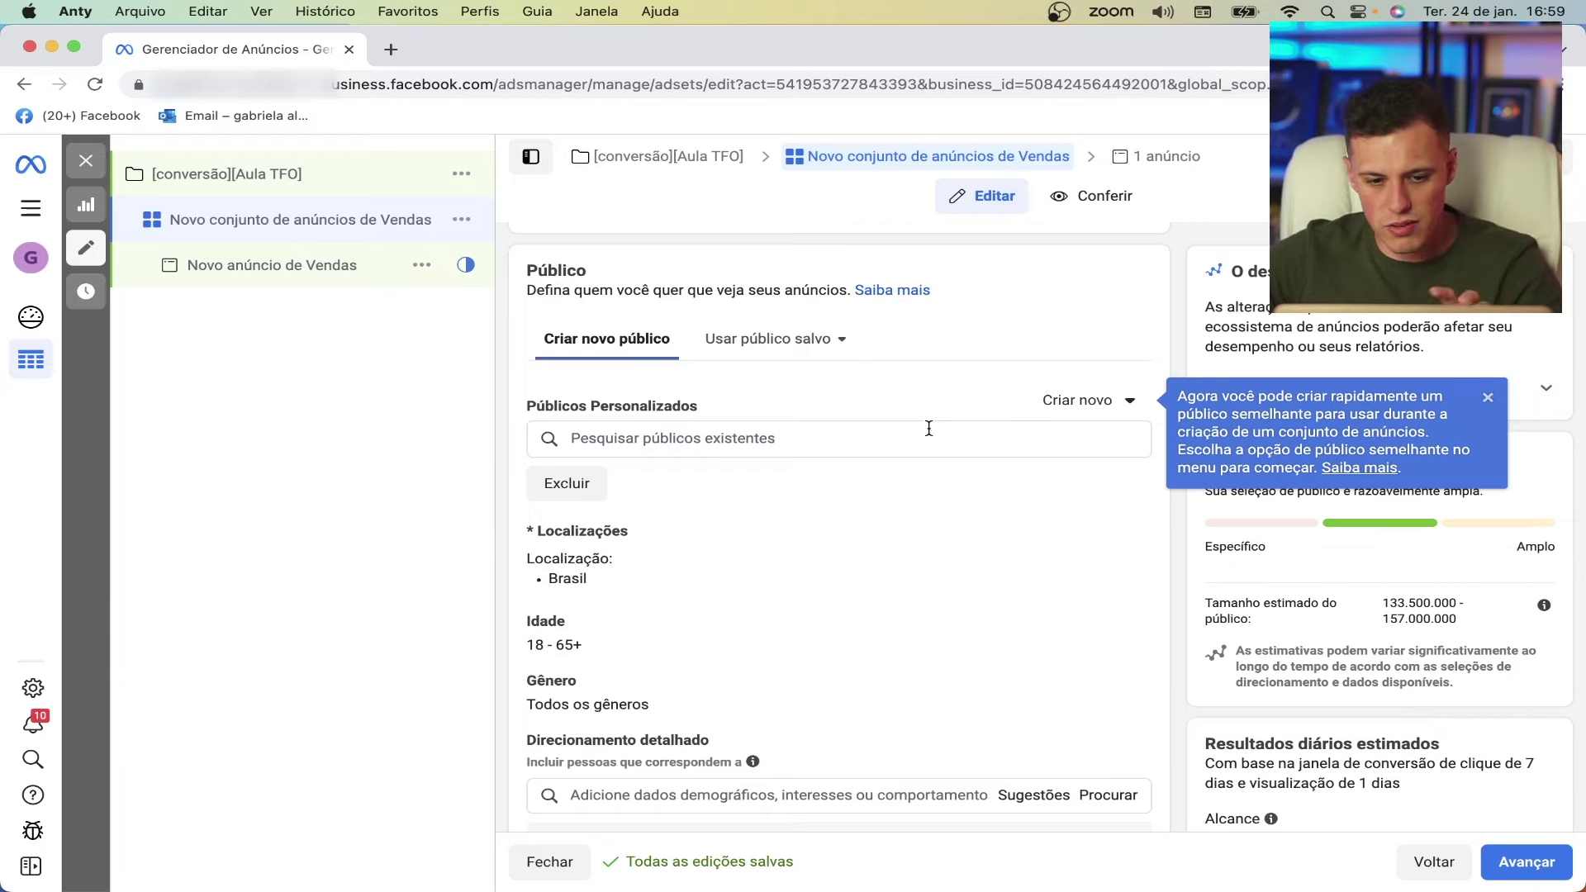
scroll(812, 446, down, 3)
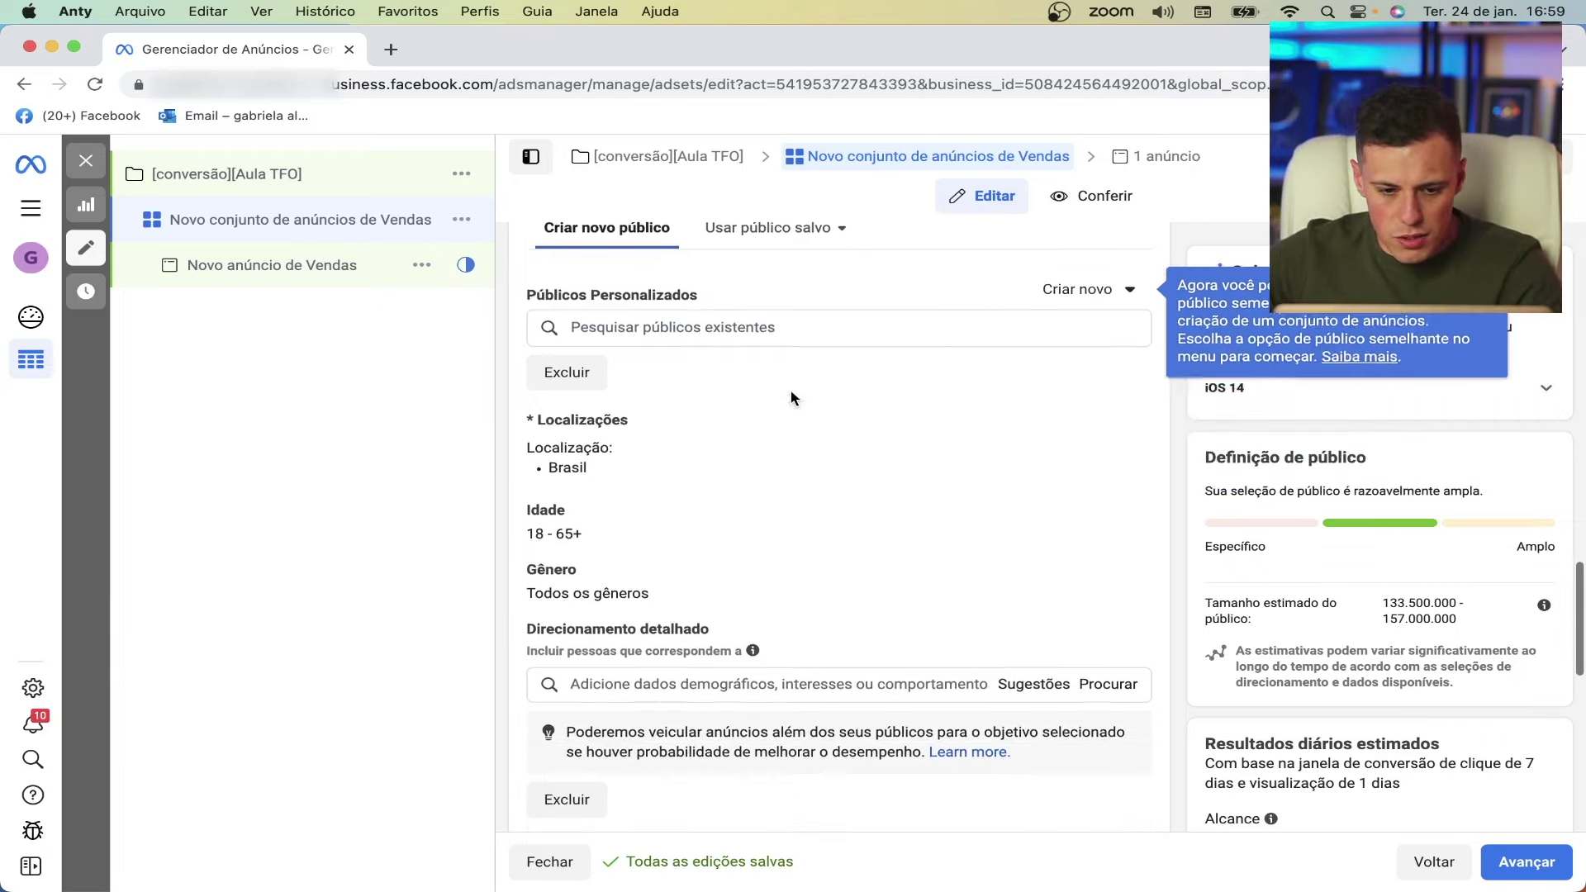
click(1116, 411)
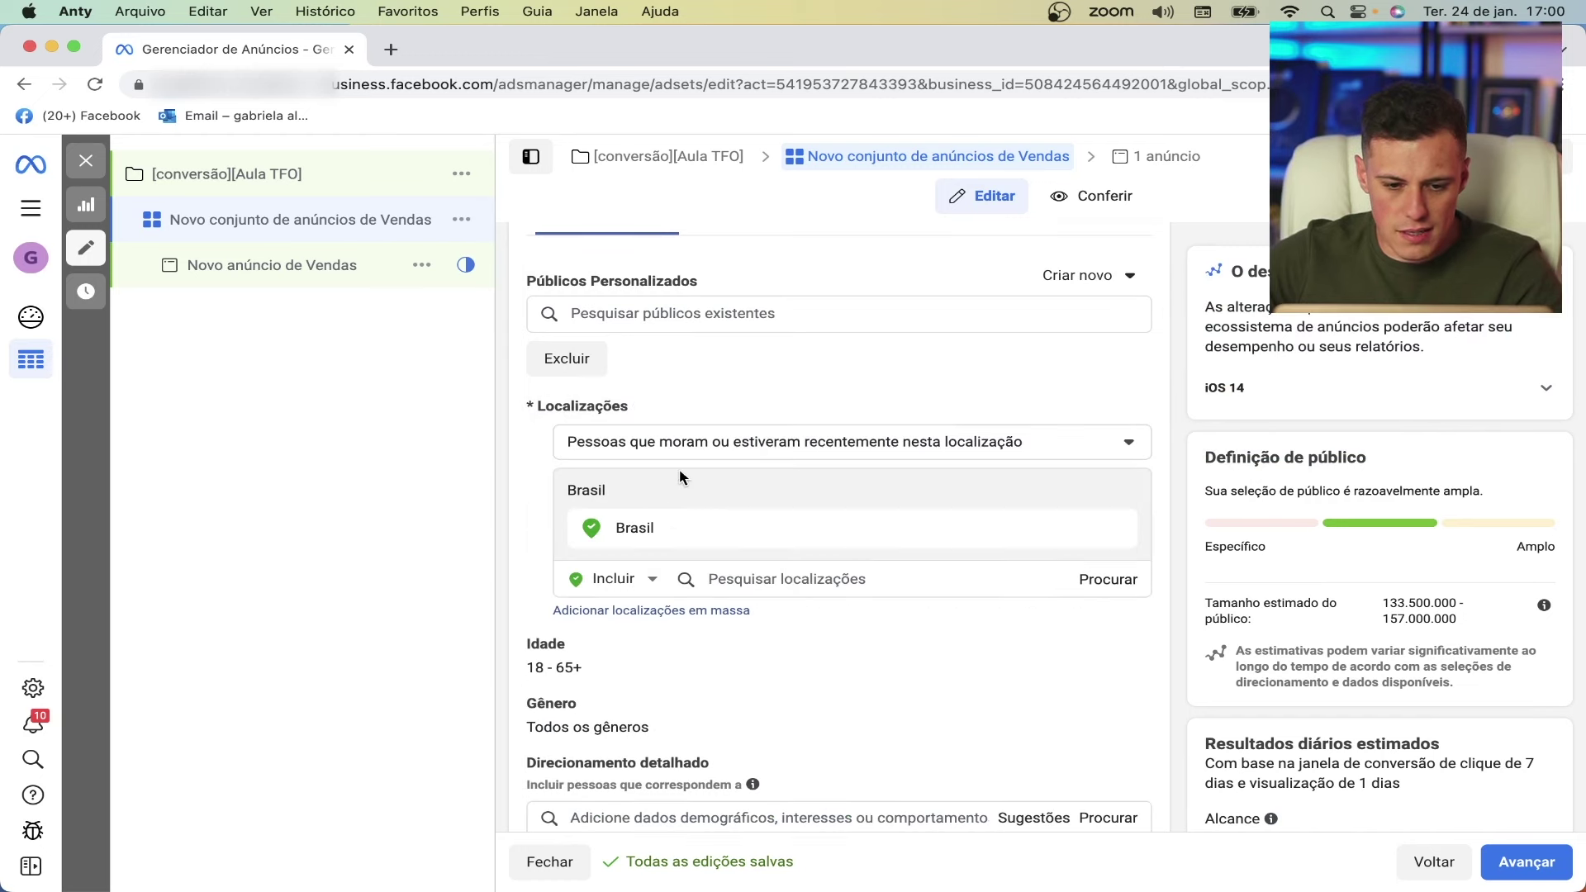
click(681, 445)
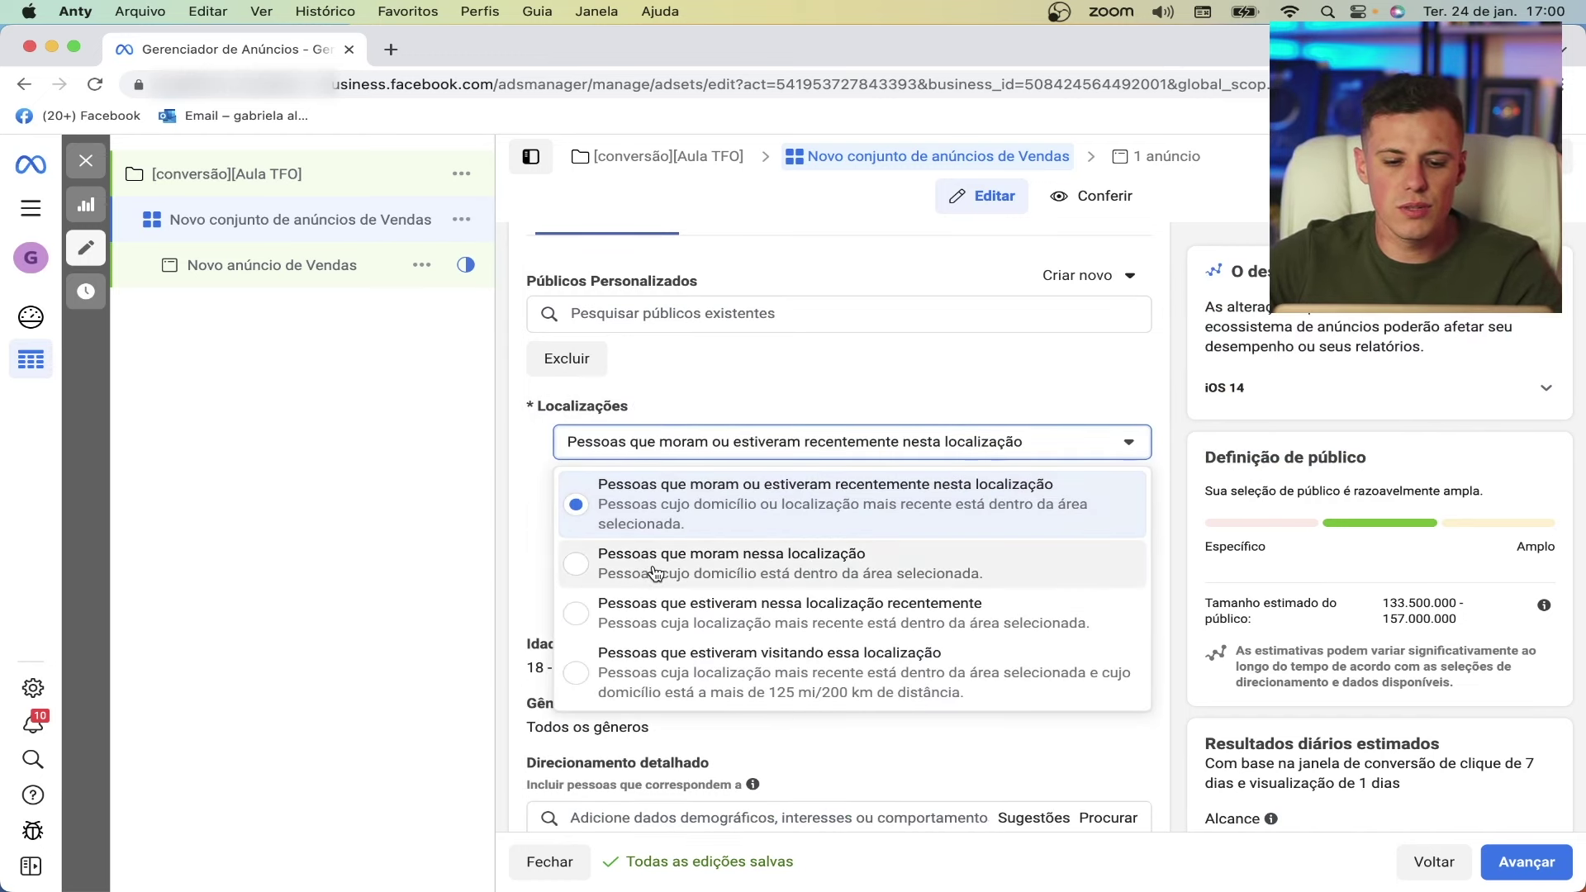
click(651, 566)
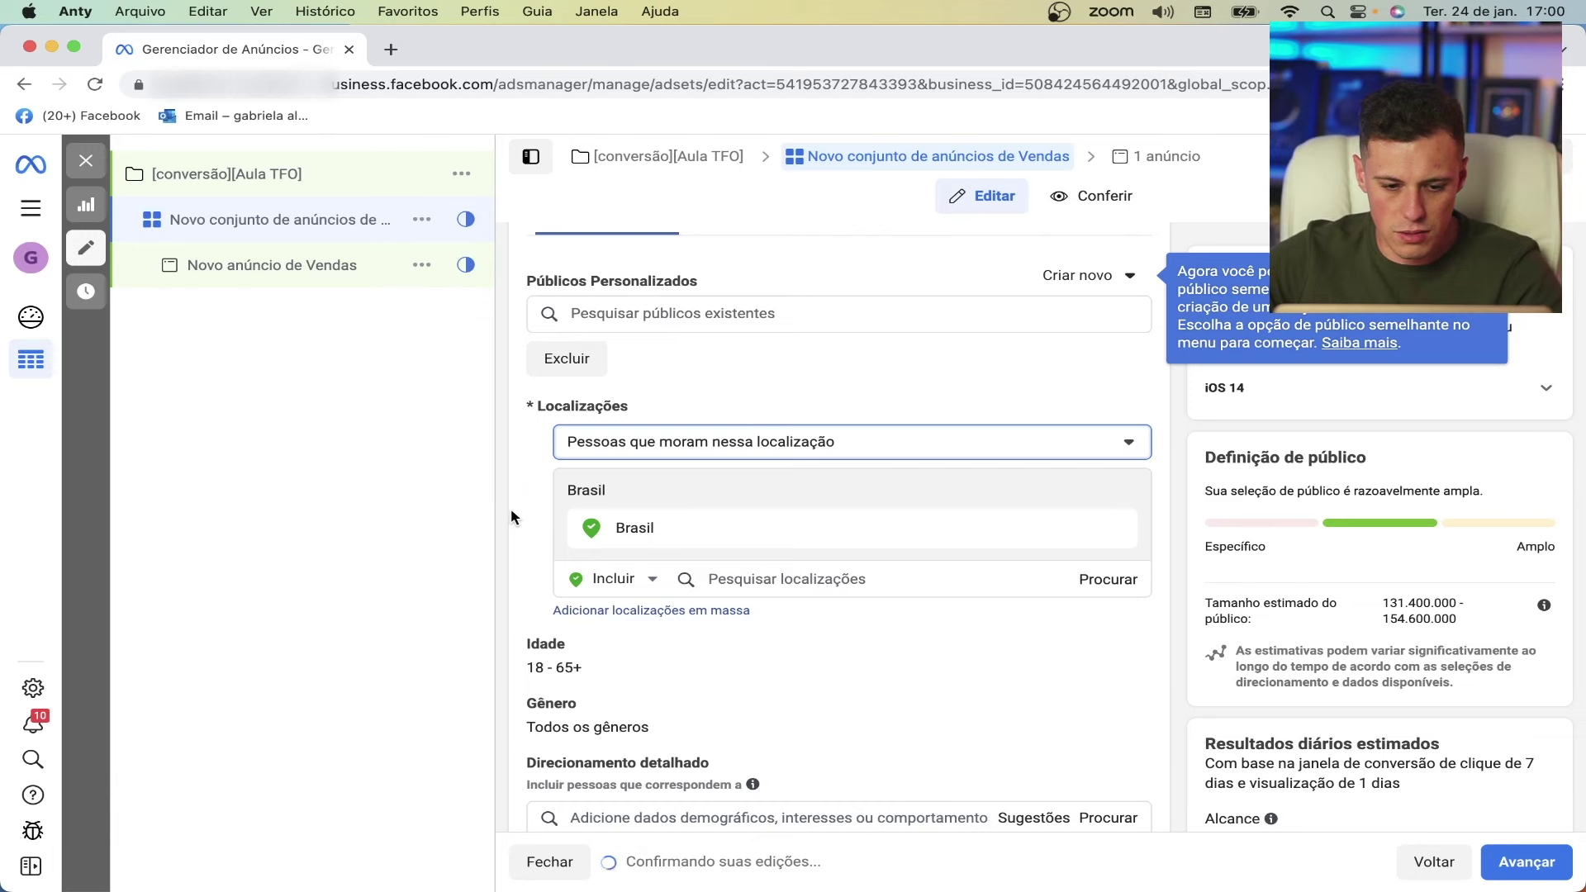
- Set the audience age range to 30 minimum and 50 maximum
scroll(518, 523, down, 2)
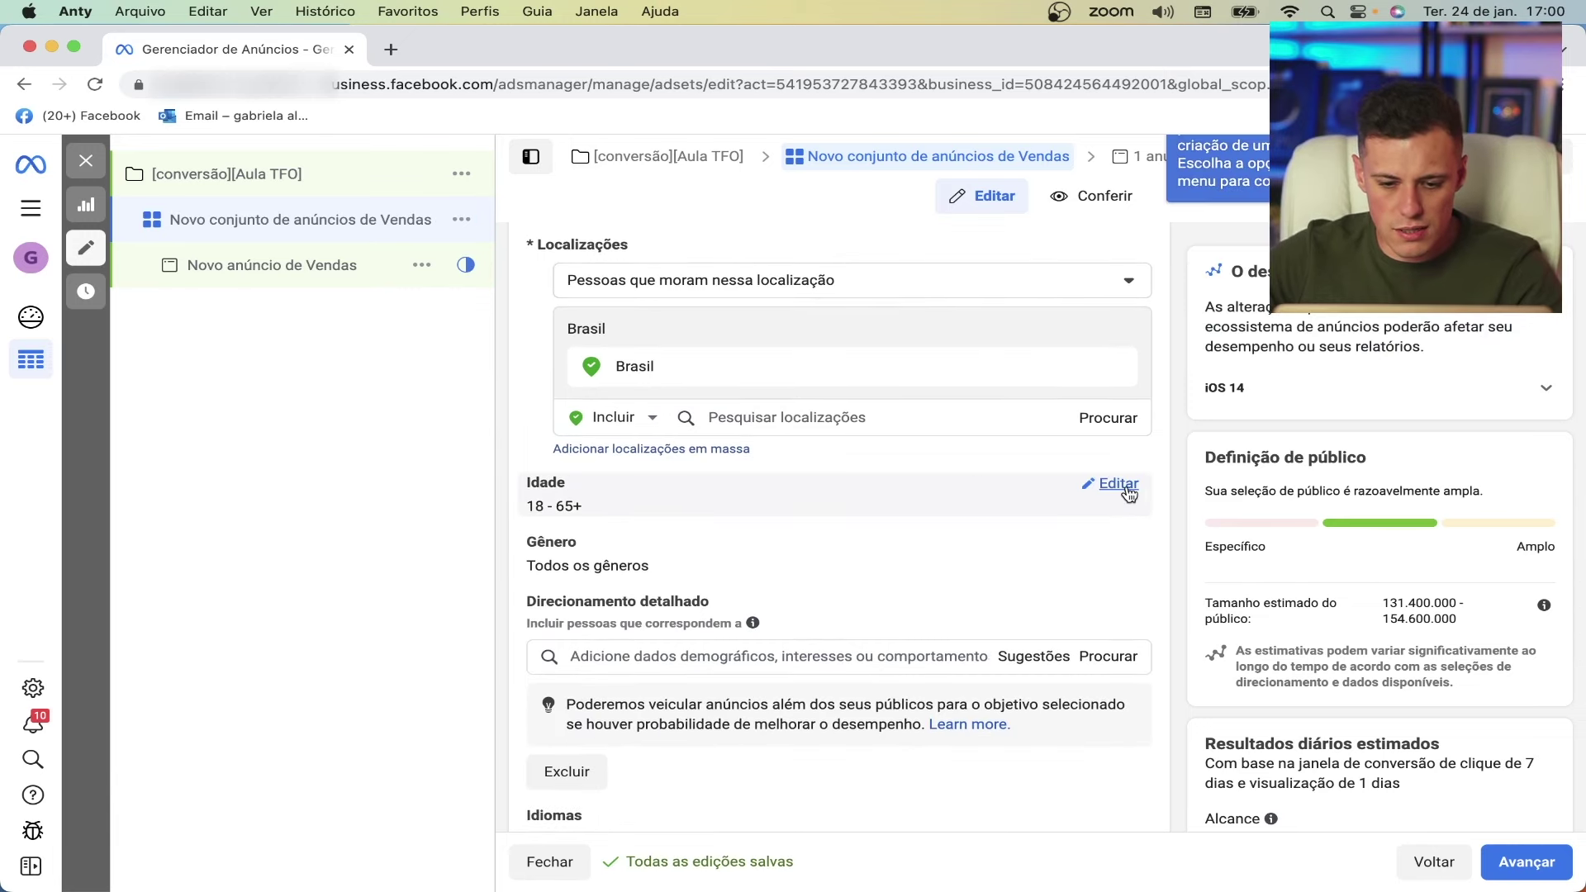
click(1122, 484)
click(604, 516)
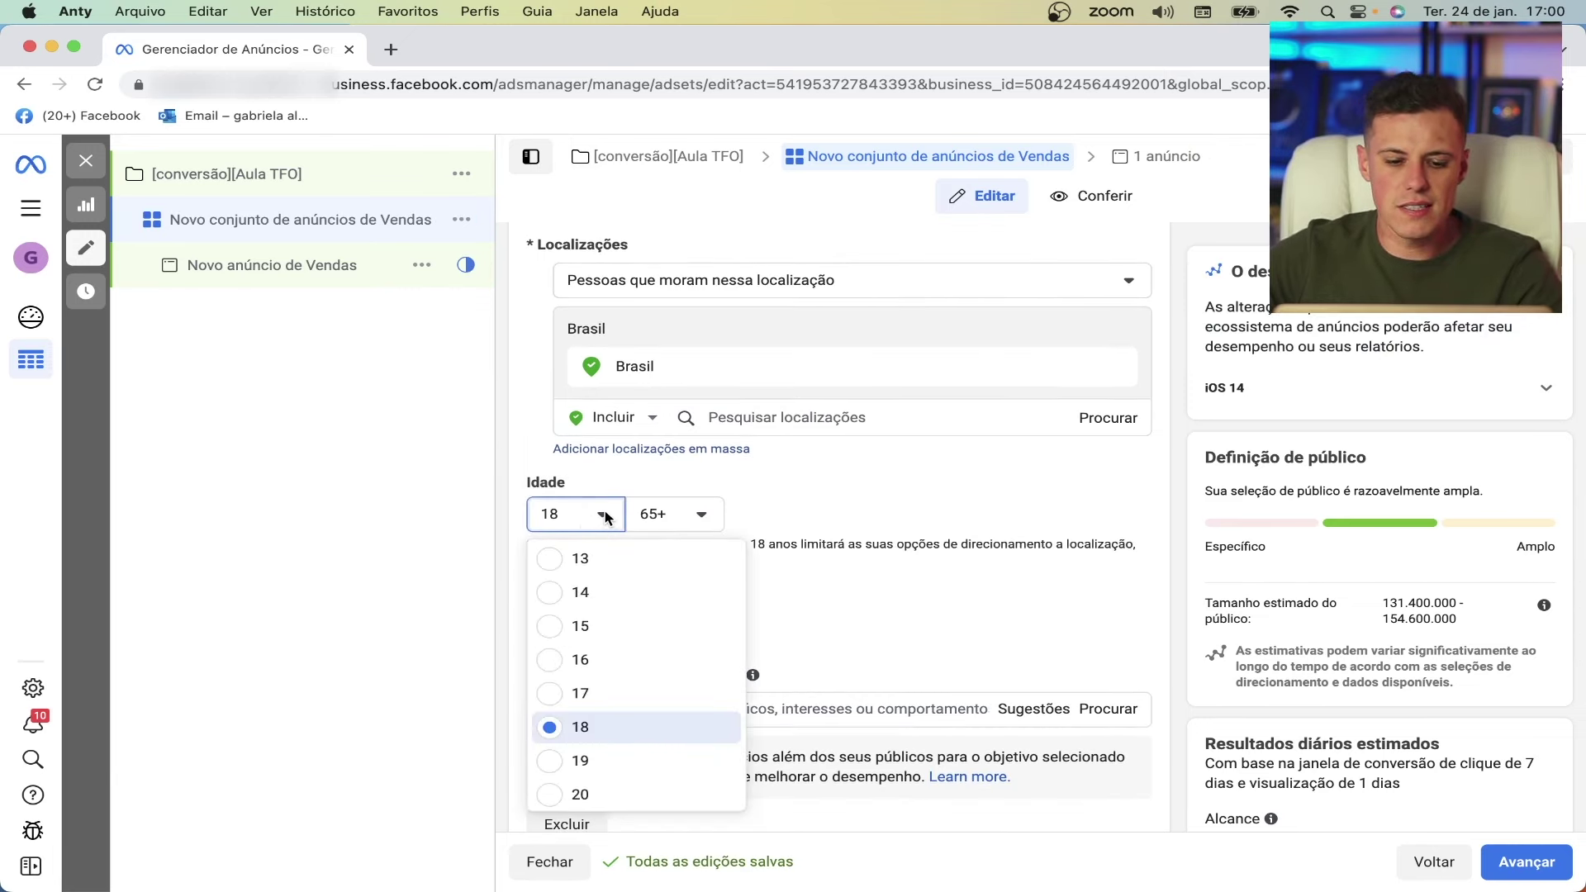
scroll(647, 601, down, 6)
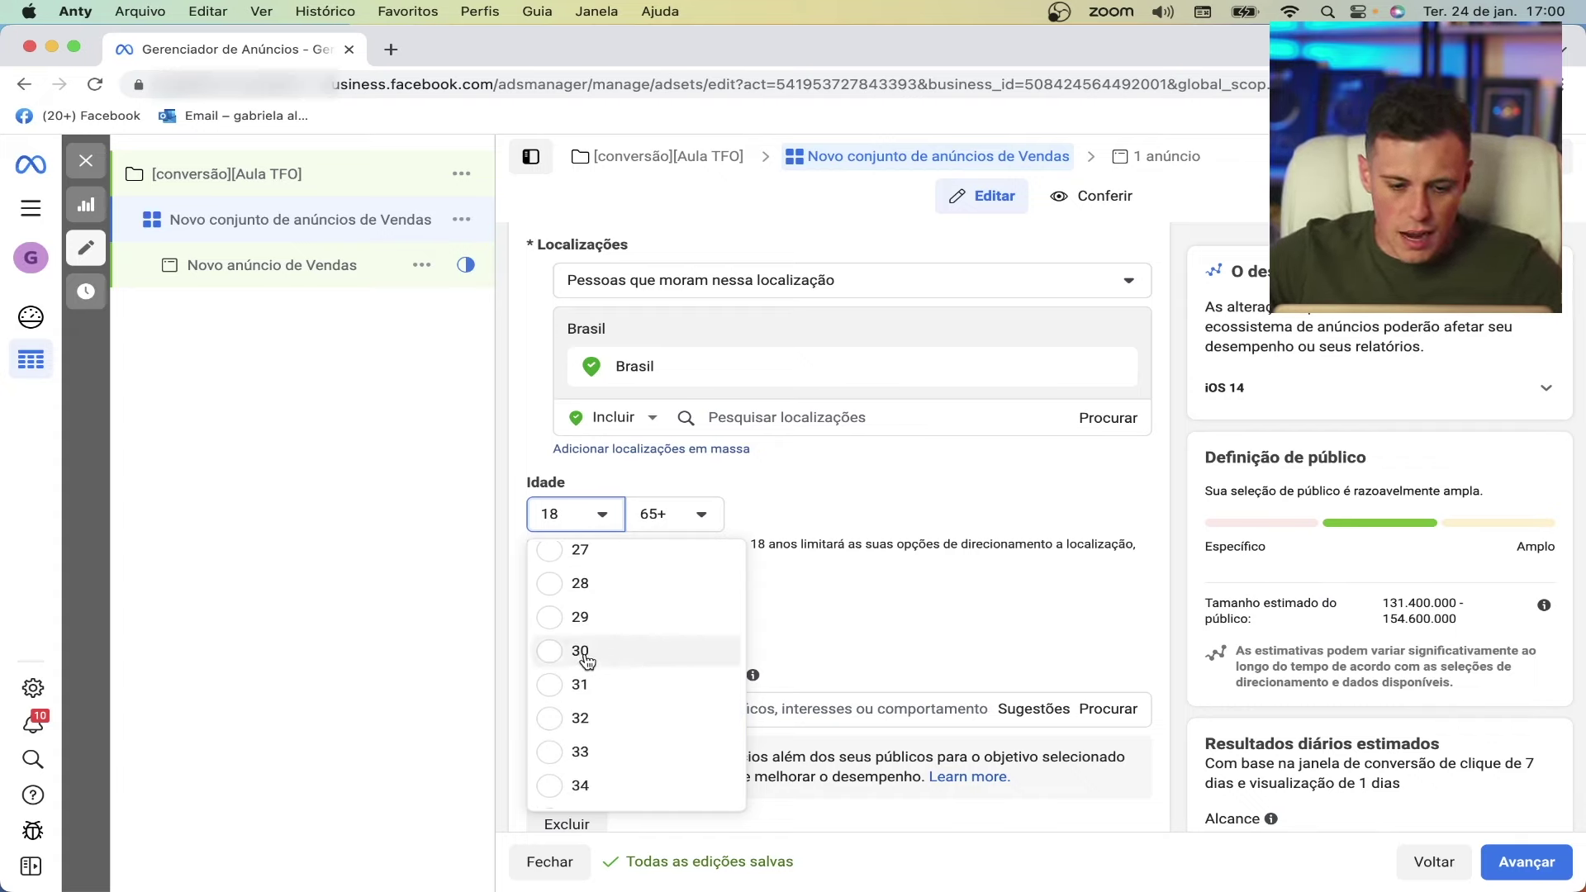
click(585, 657)
click(703, 515)
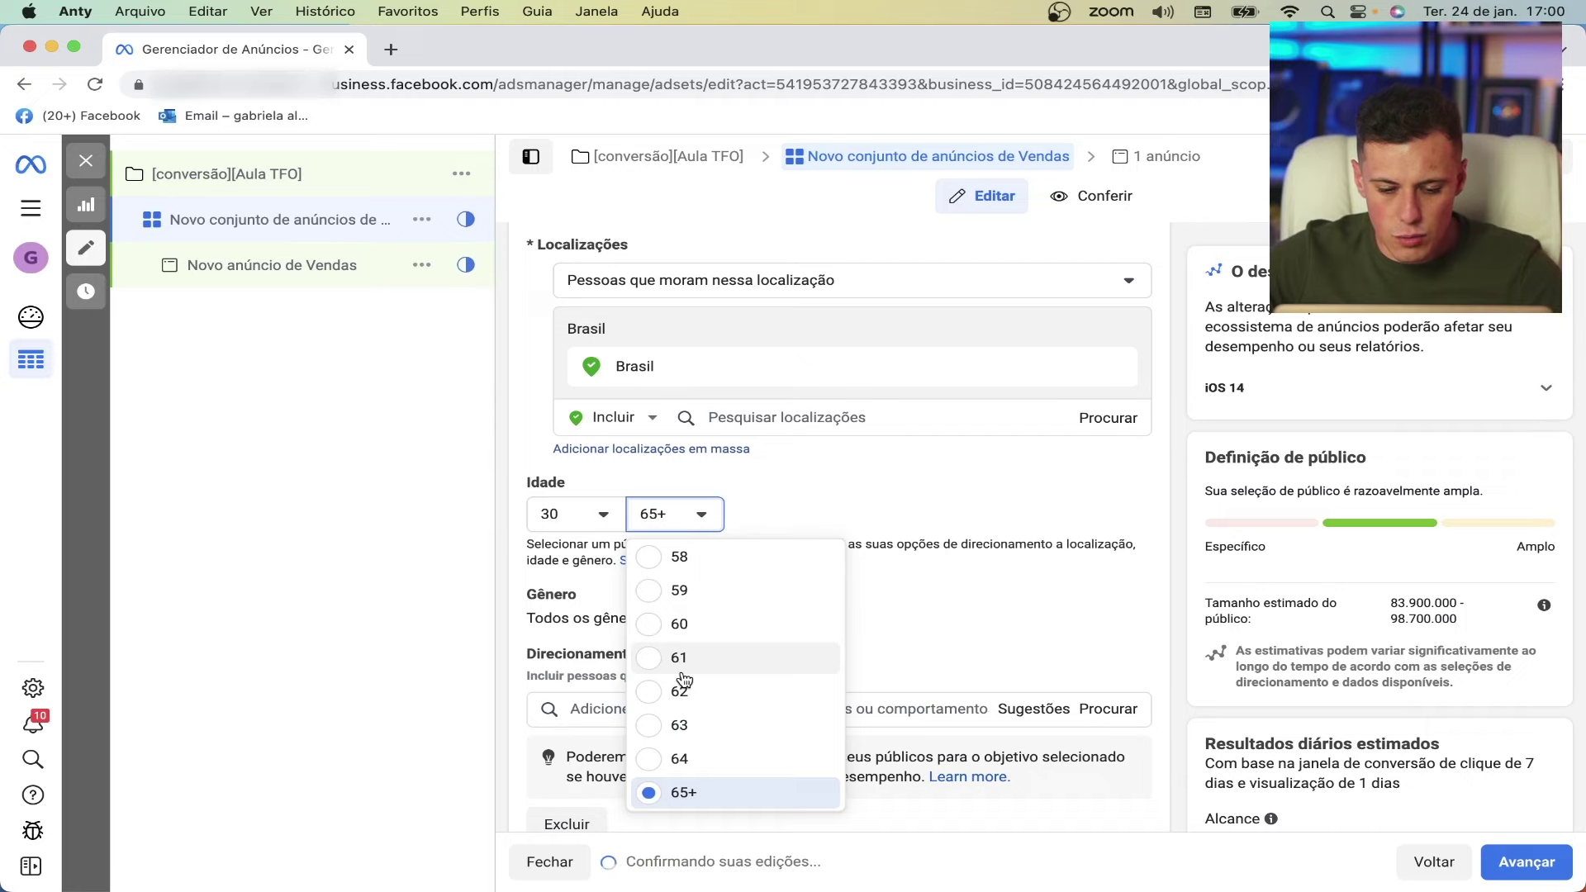
scroll(684, 679, up, 5)
scroll(684, 679, up, 1)
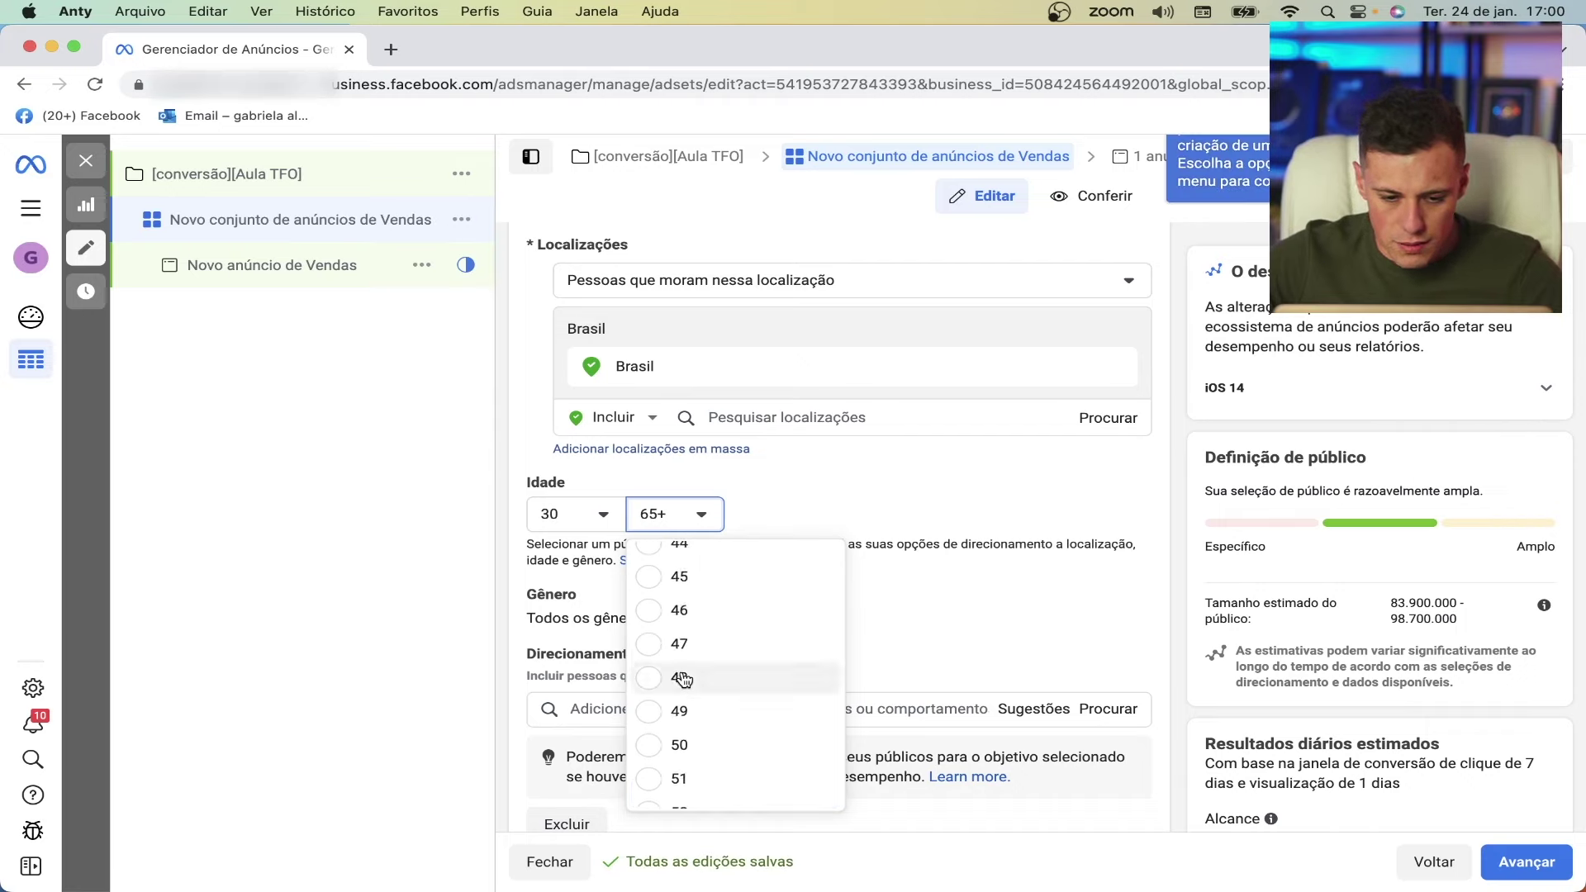
click(691, 755)
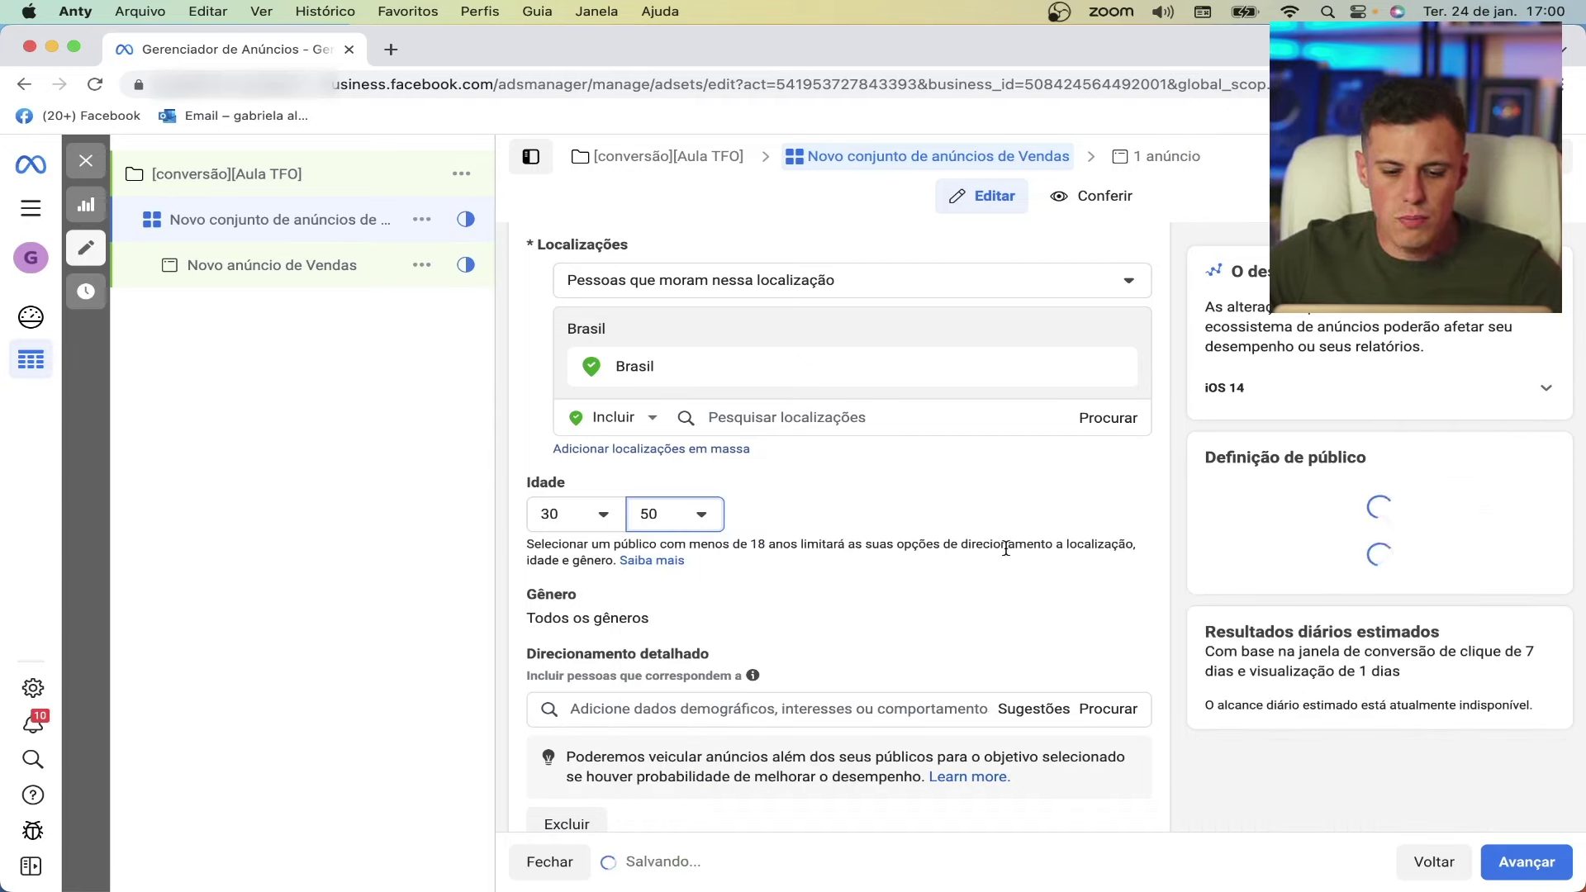
- Set the audience gender to Mulheres only
click(1133, 611)
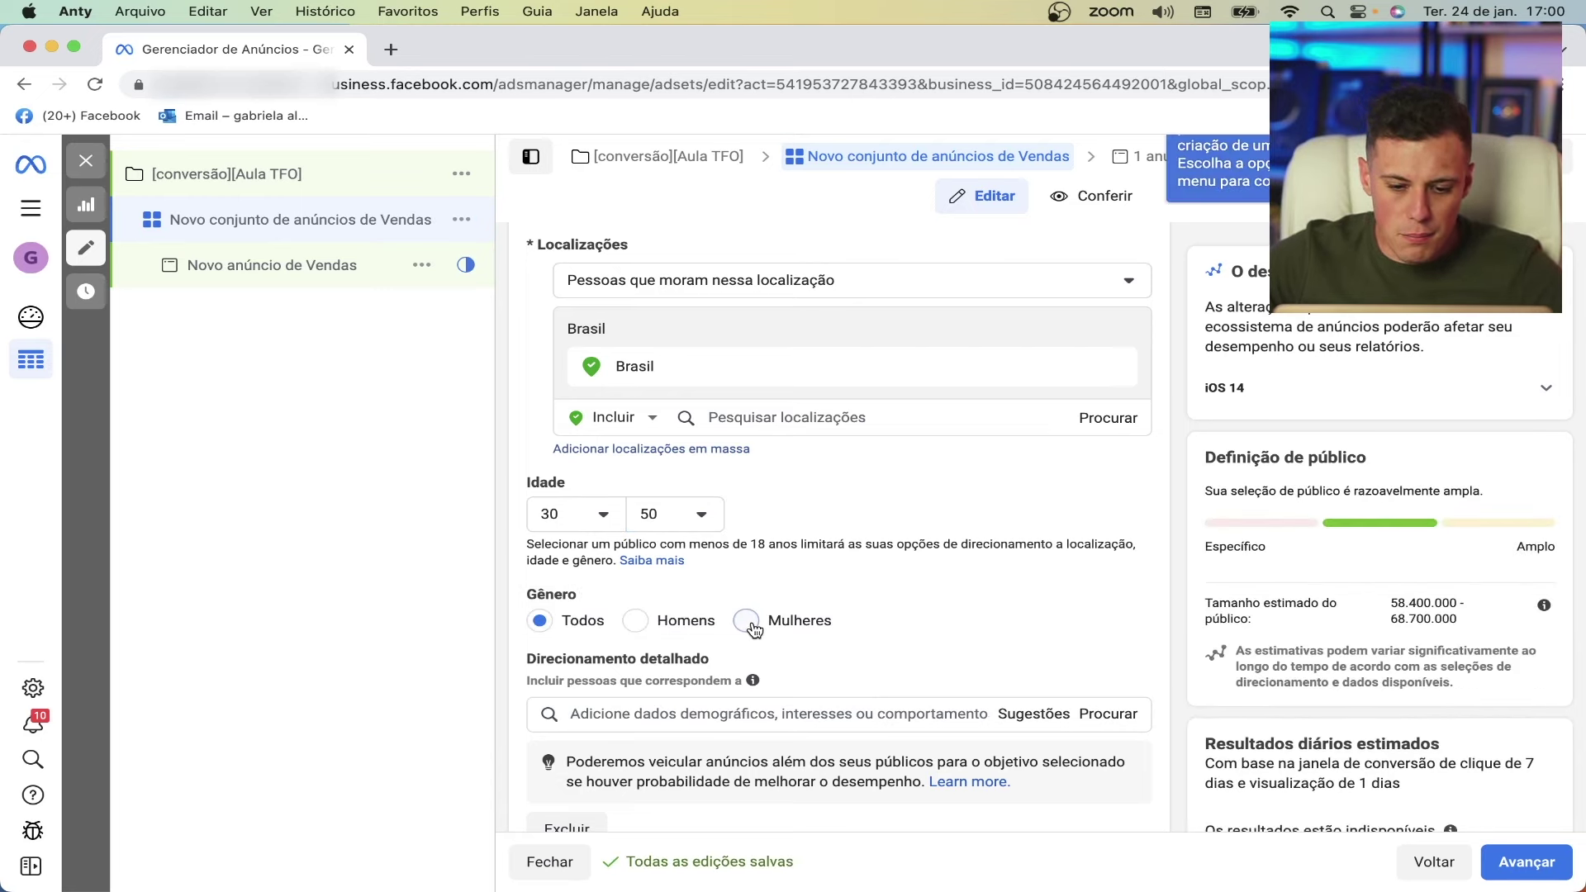
click(750, 625)
scroll(1039, 599, down, 2)
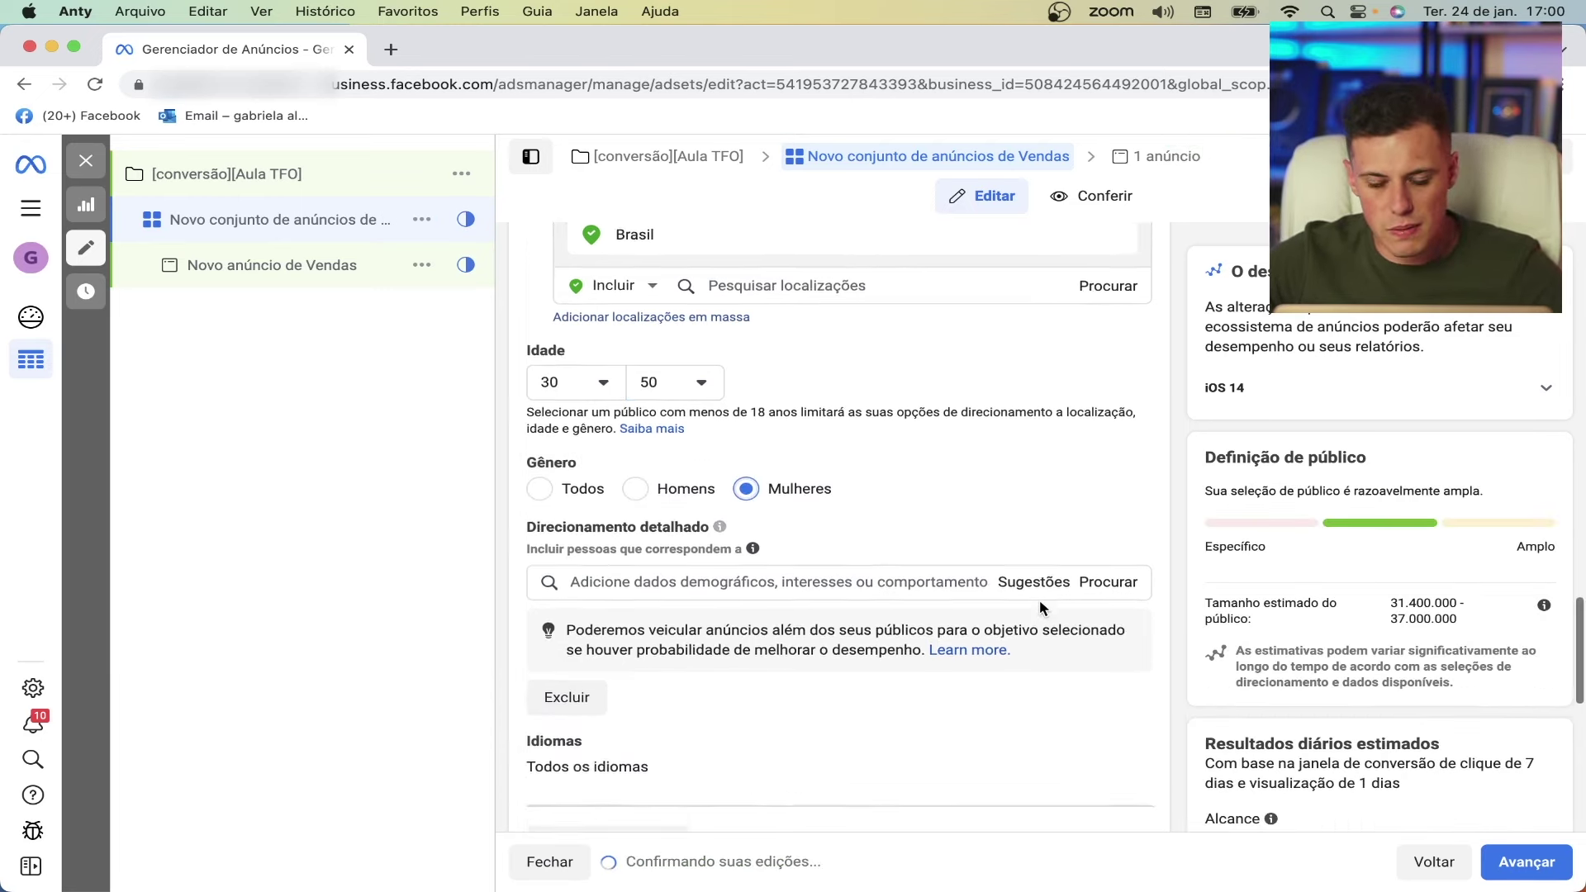
scroll(1039, 600, down, 1)
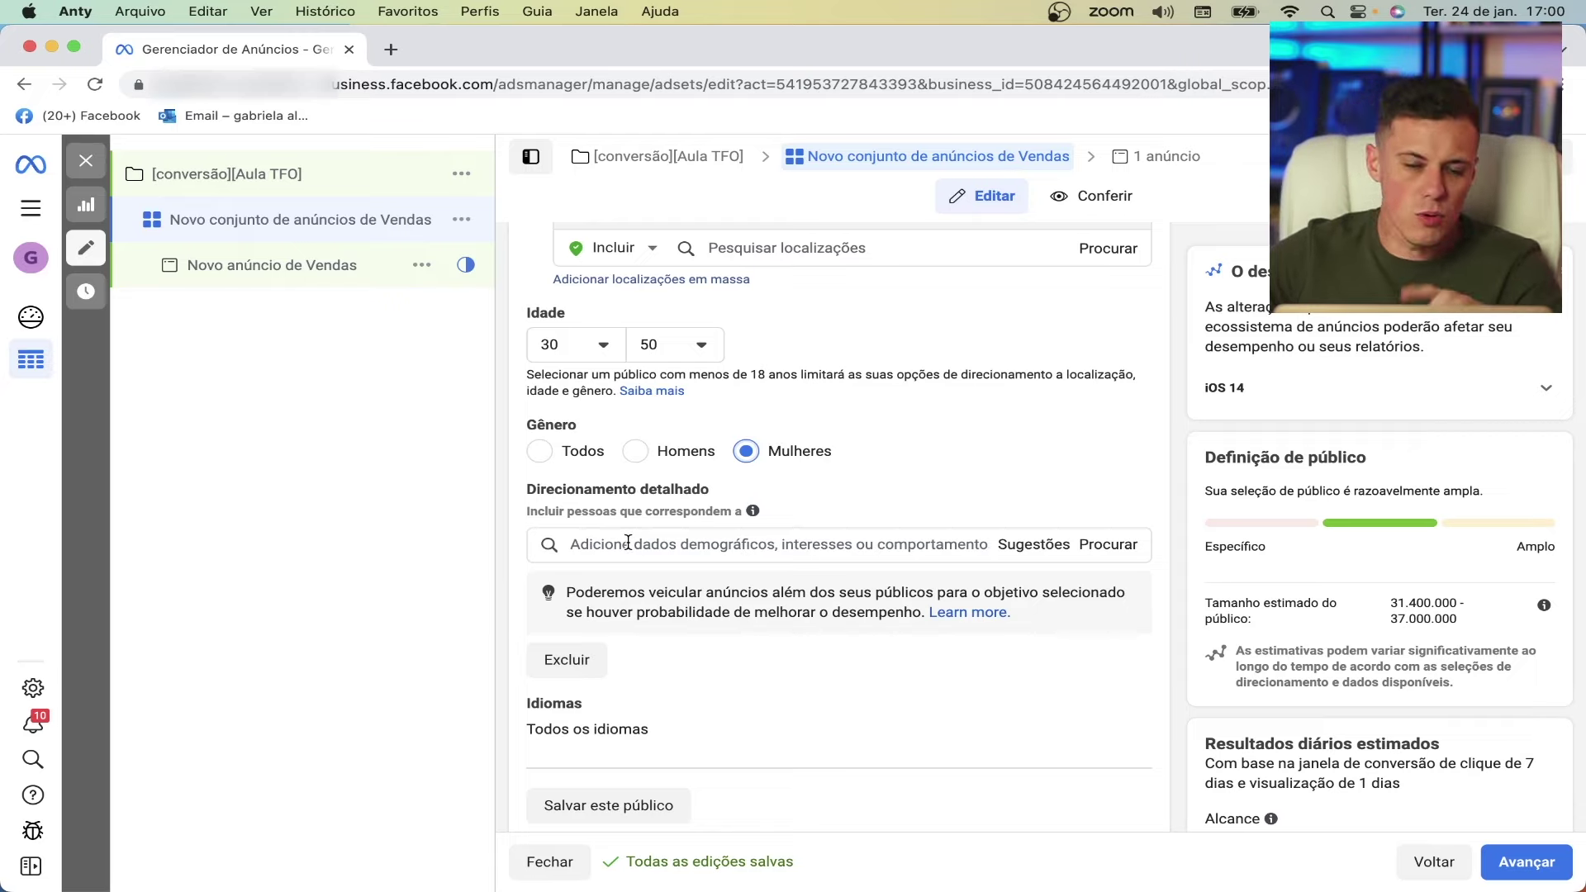
scroll(627, 541, down, 1)
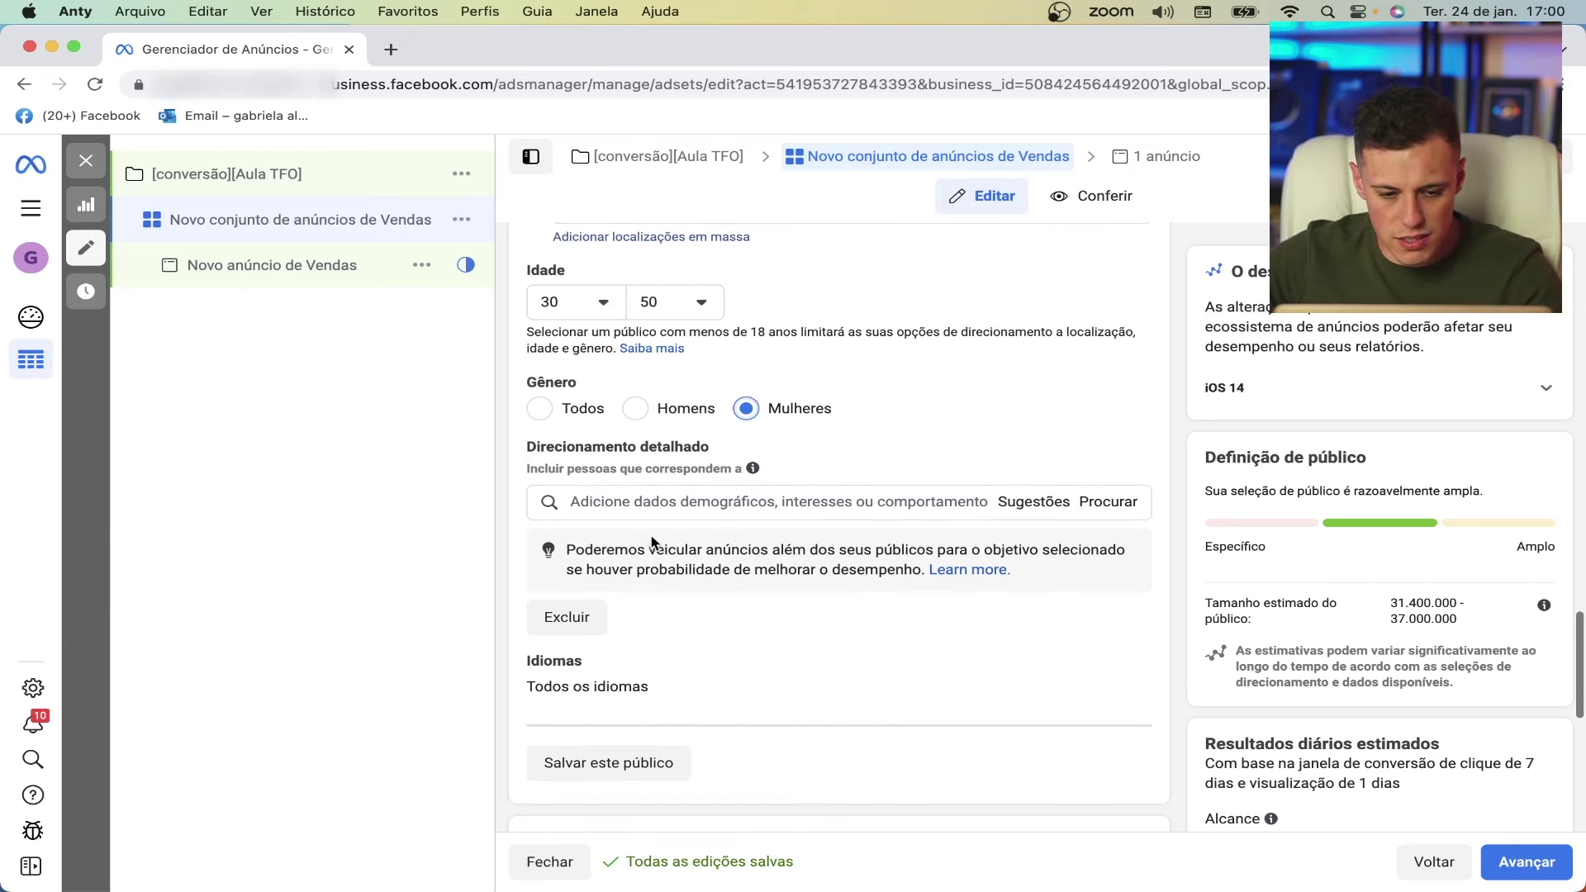
- Exclude the Marketing de afiliados and Hotmart interests in detailed targeting
click(576, 616)
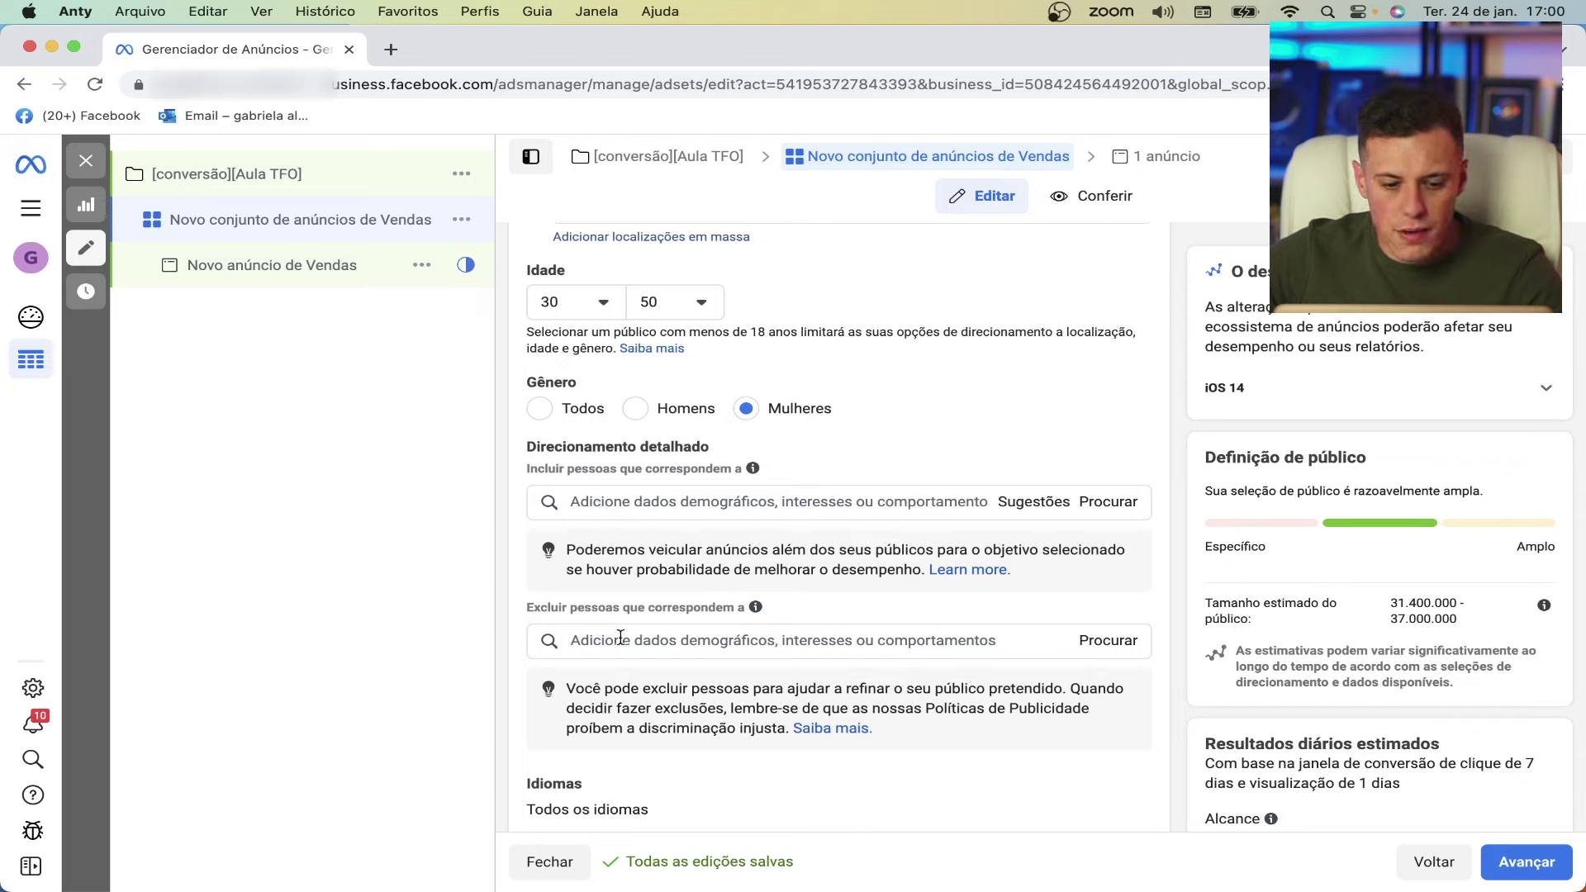
click(620, 639)
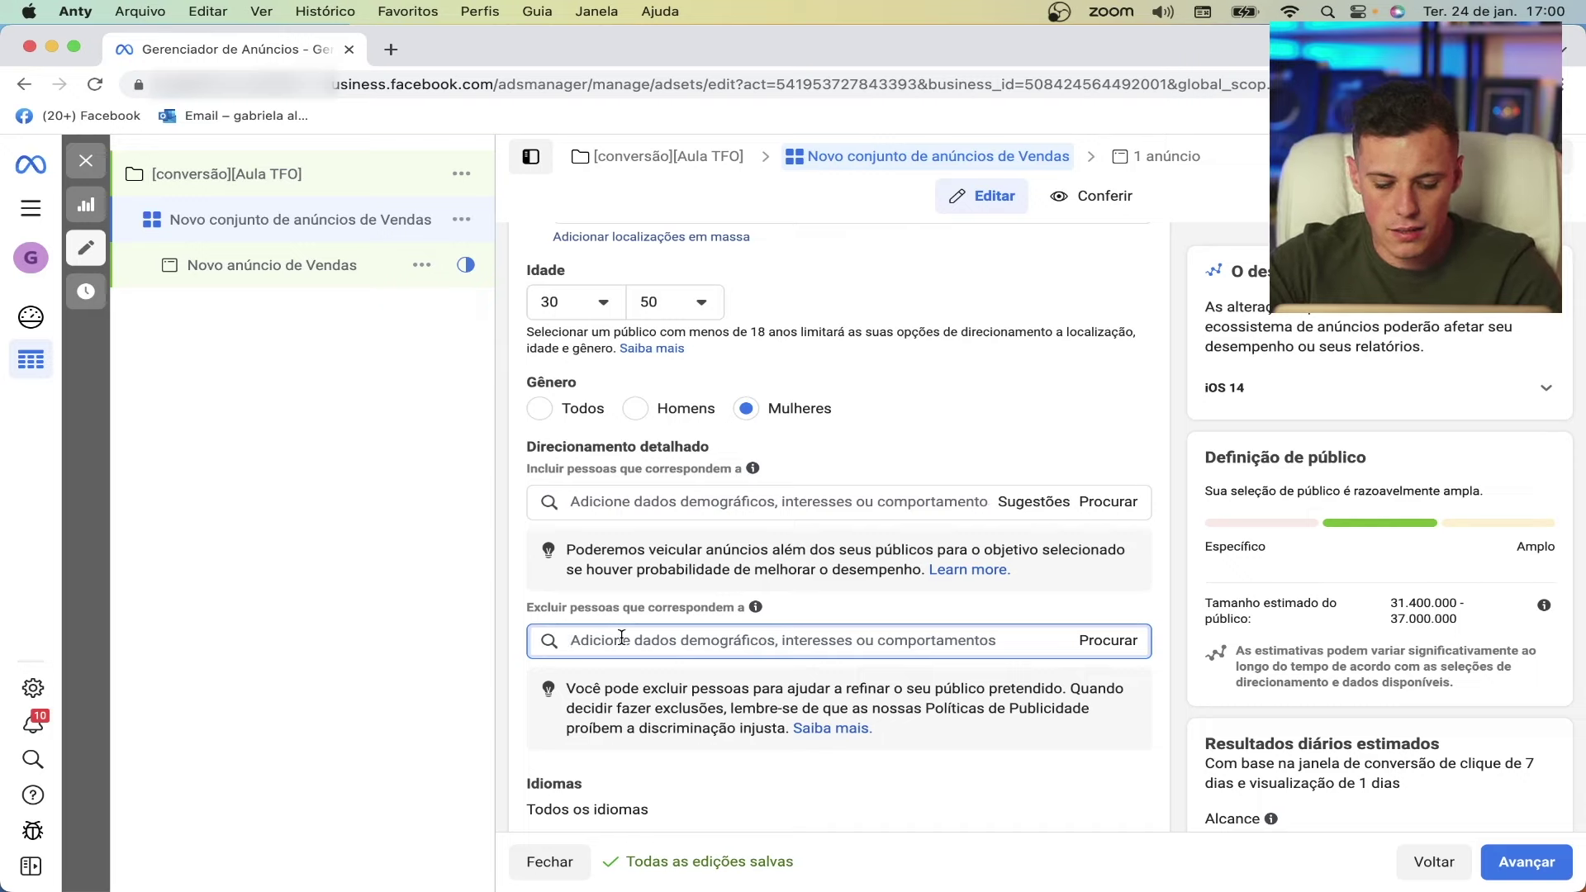
text(marketing de)
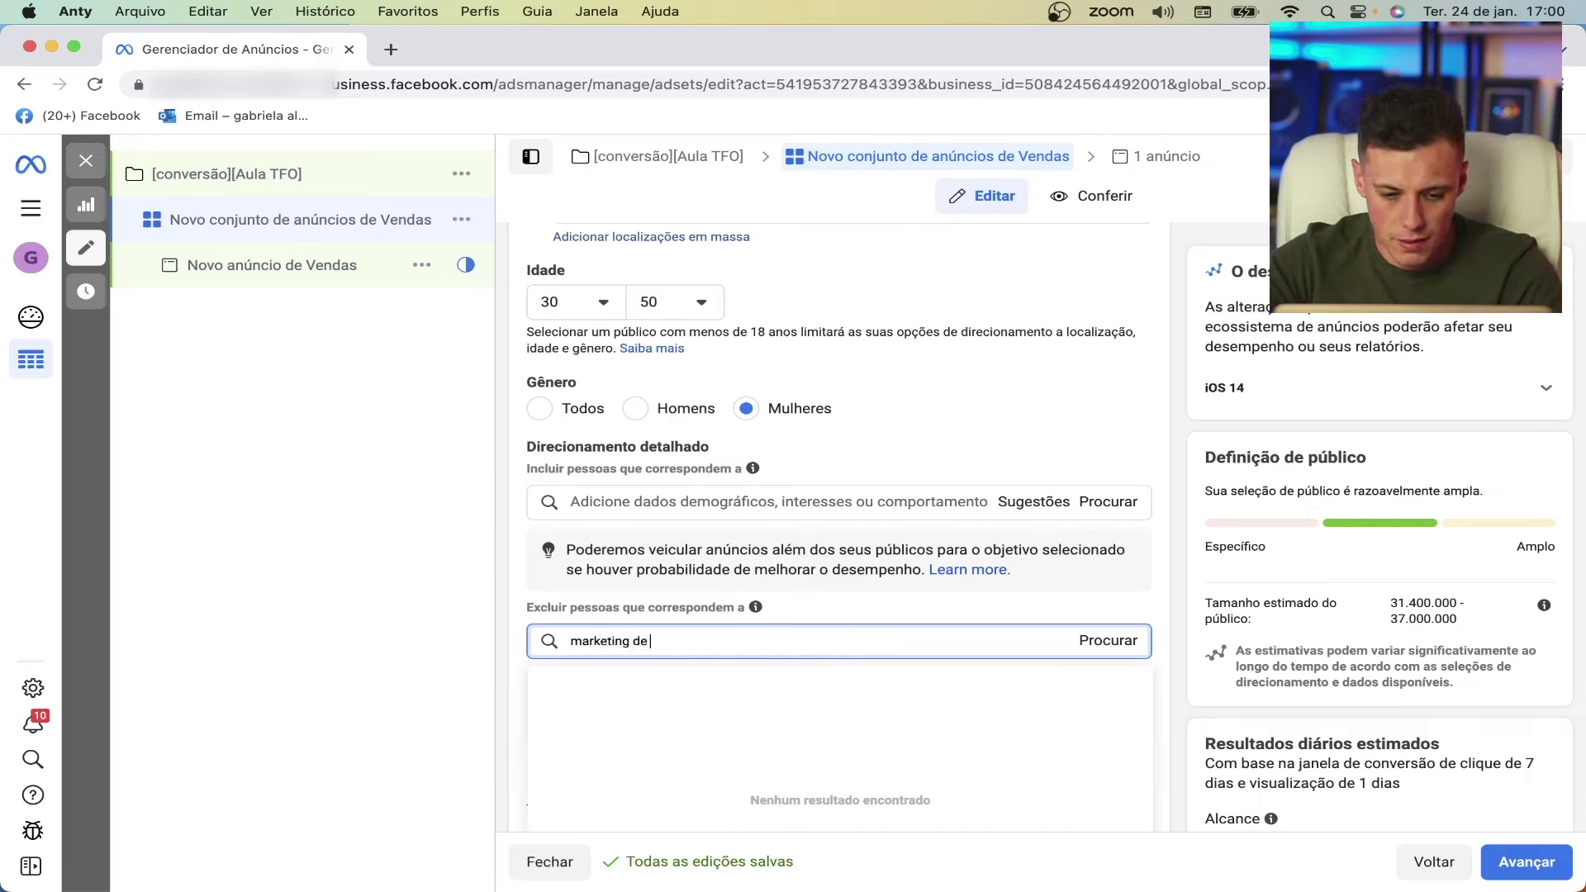
text( afiliad)
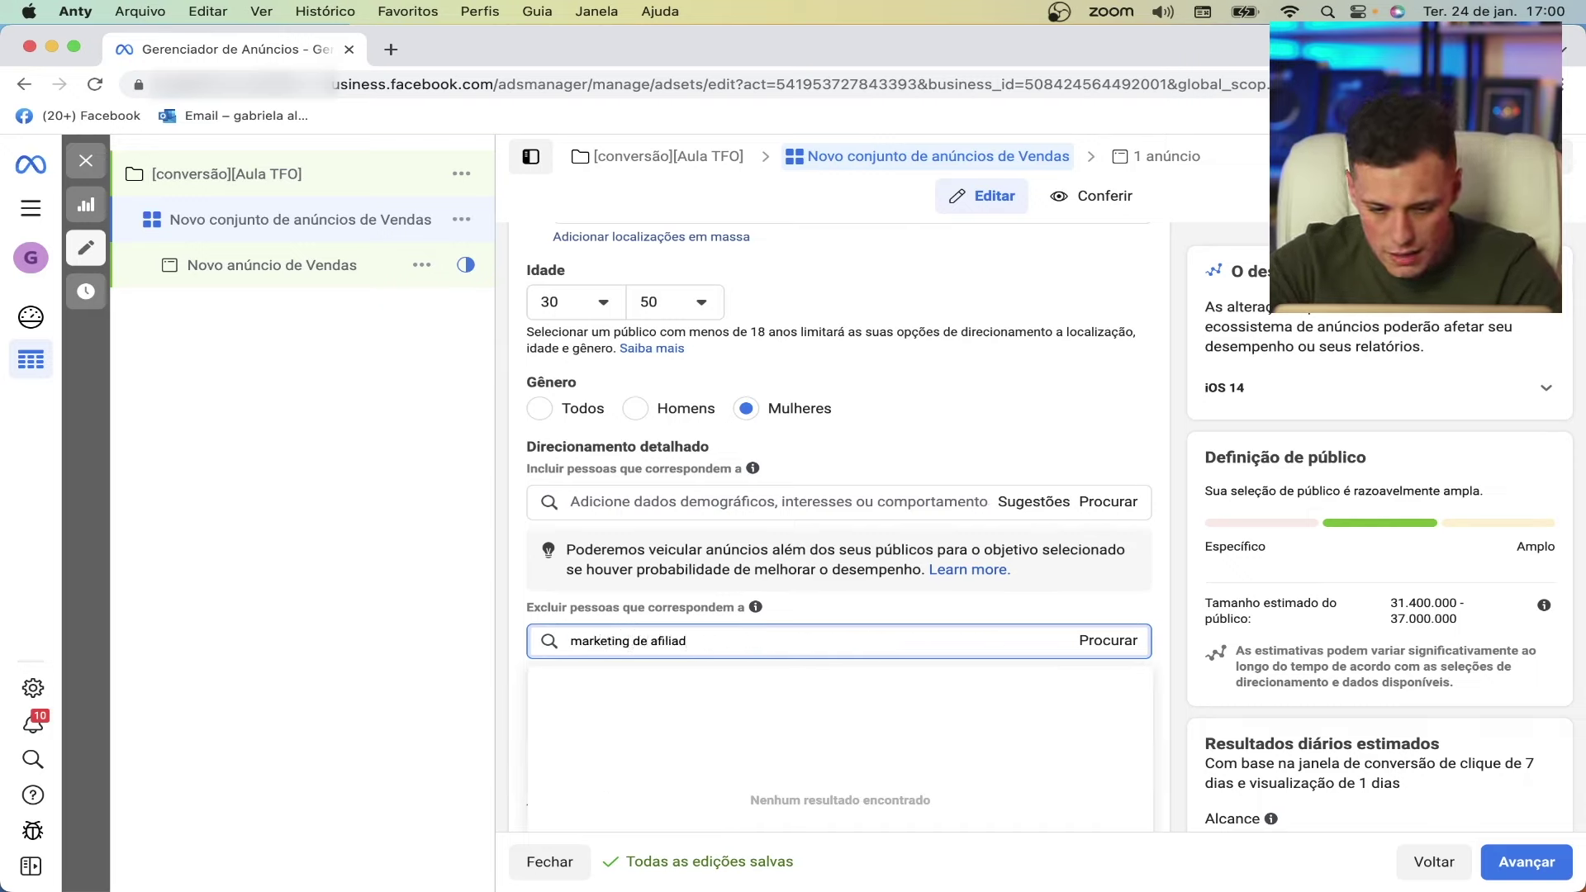
text(os)
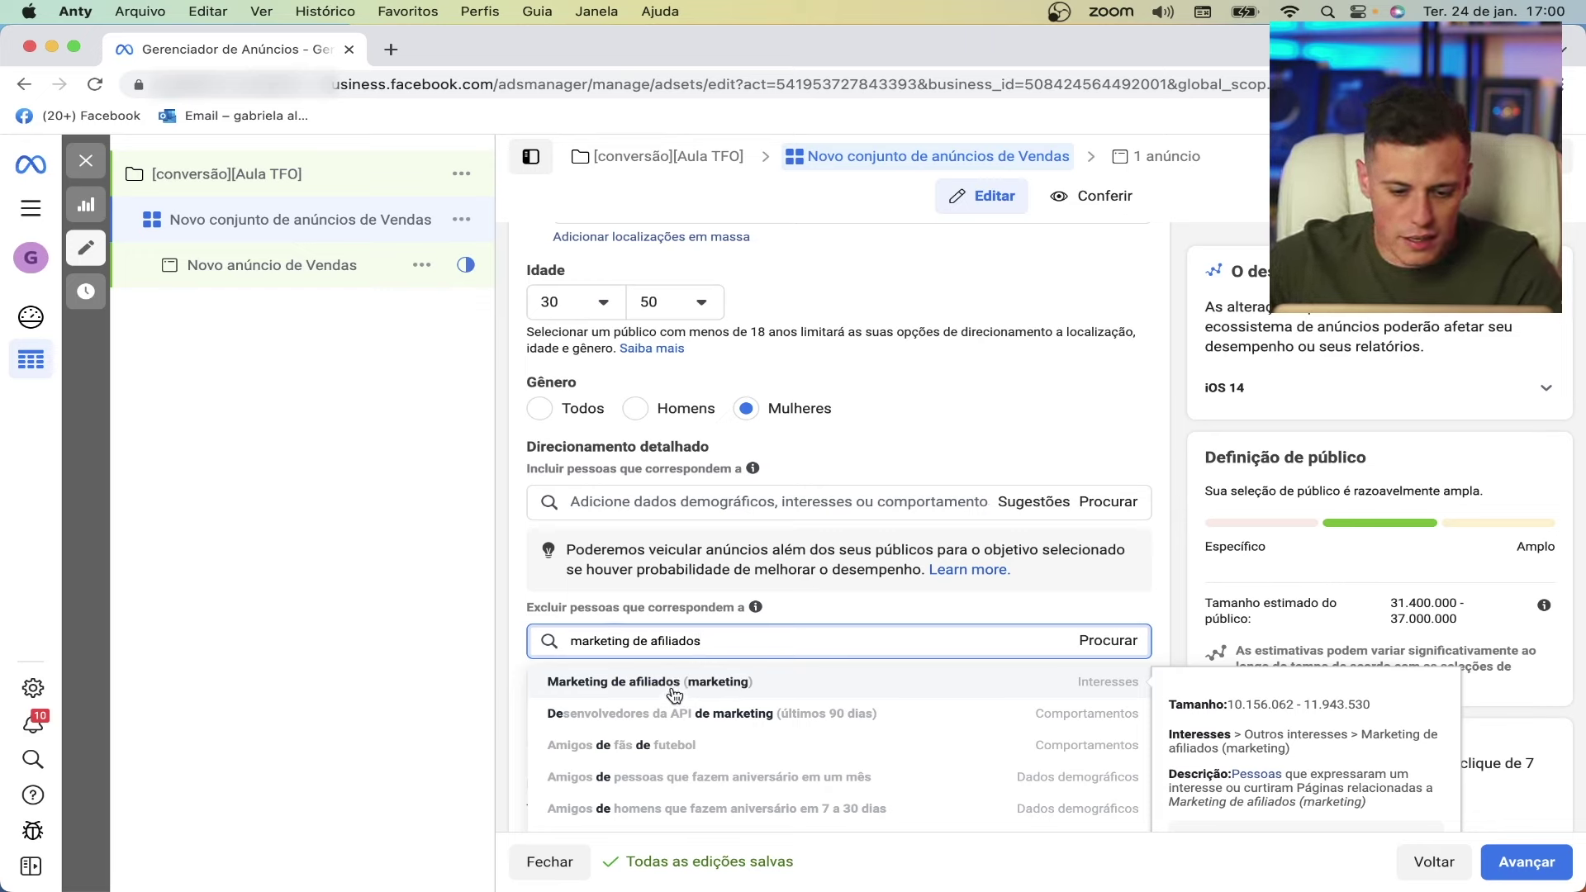
click(675, 691)
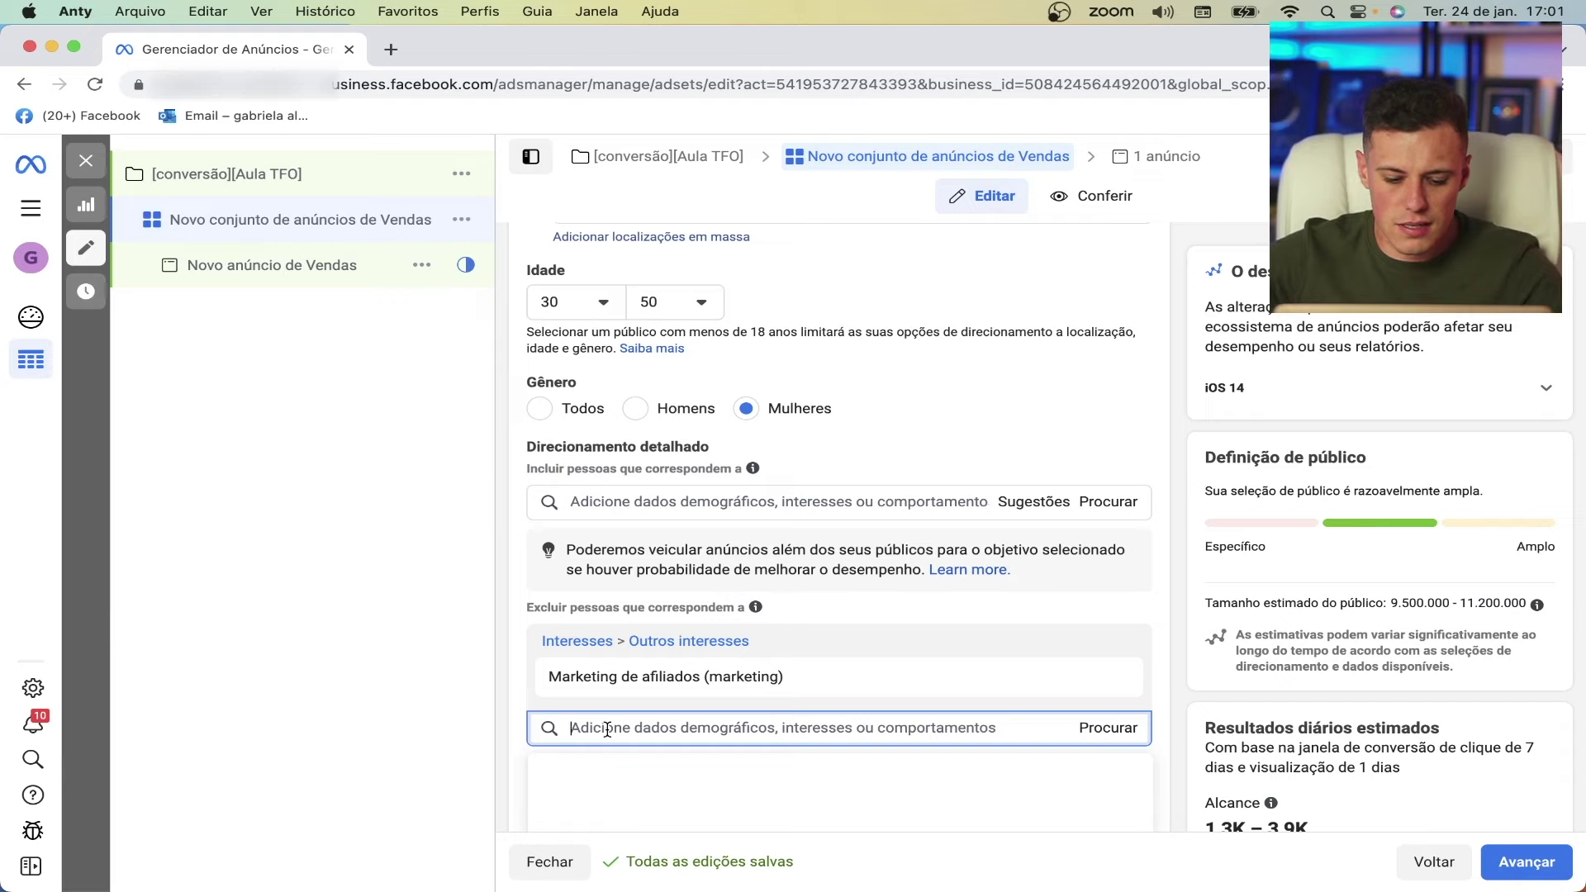
text(hotmart)
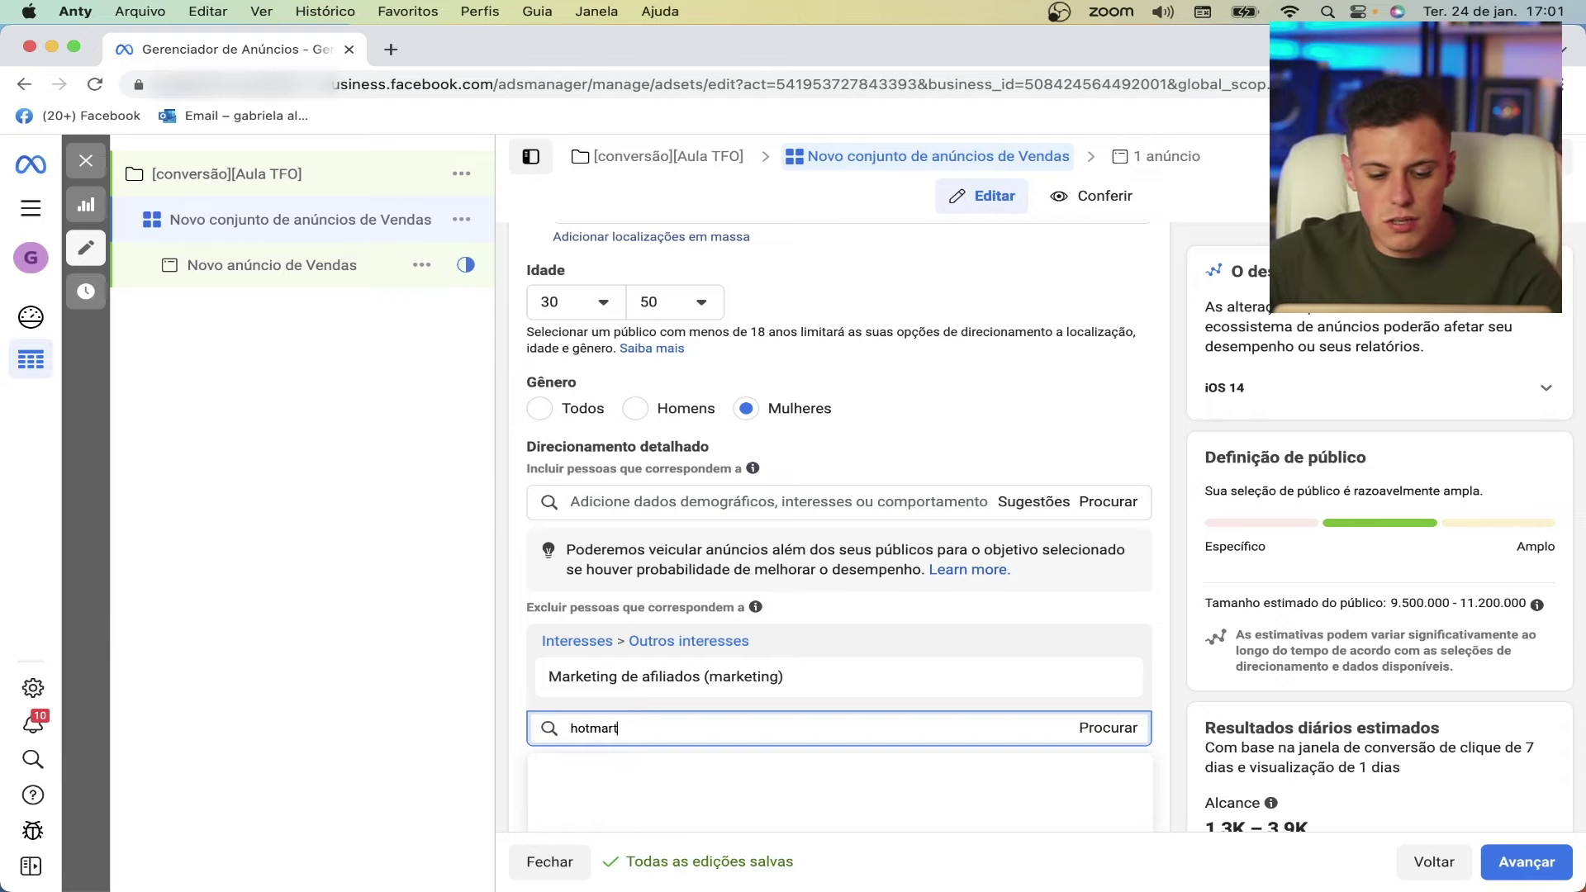
click(607, 775)
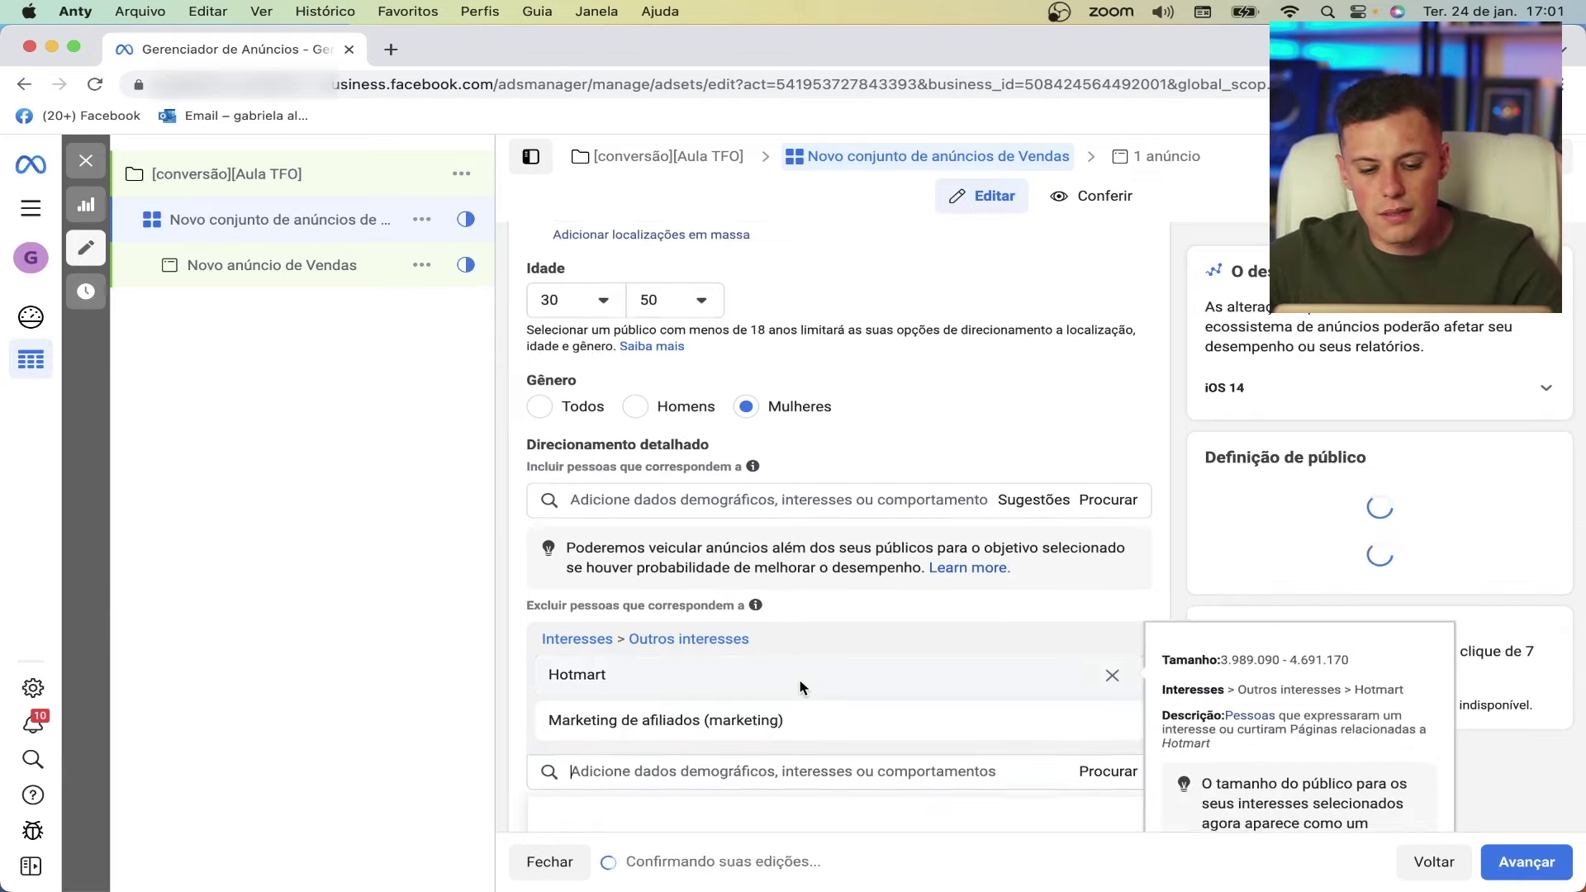
scroll(799, 678, down, 2)
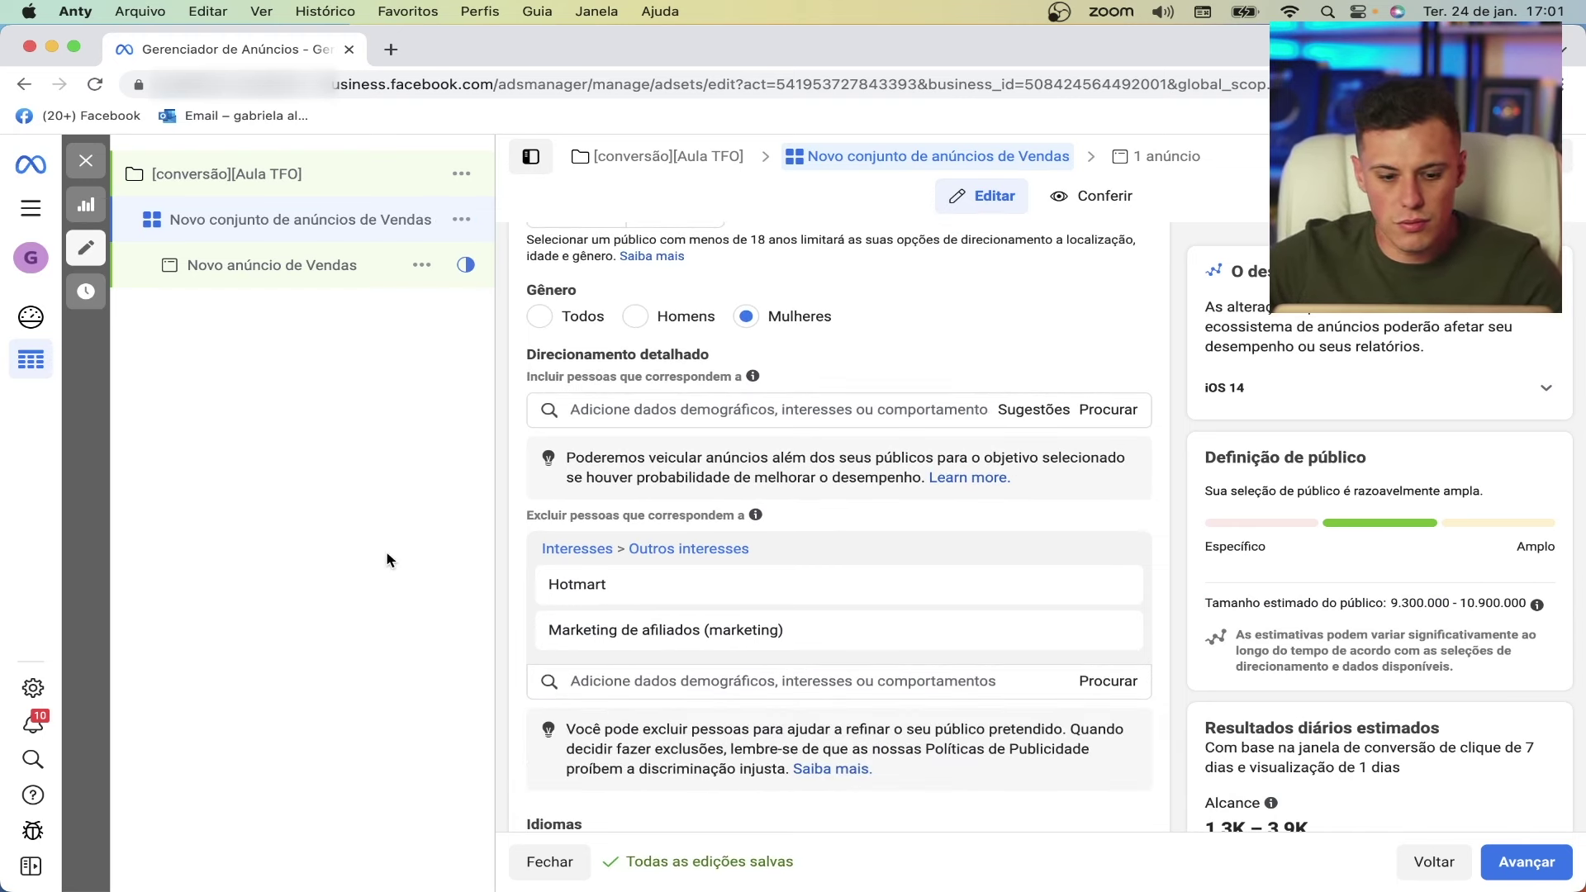
- Also exclude the Alex Vargas and Camila Porto interests
click(617, 682)
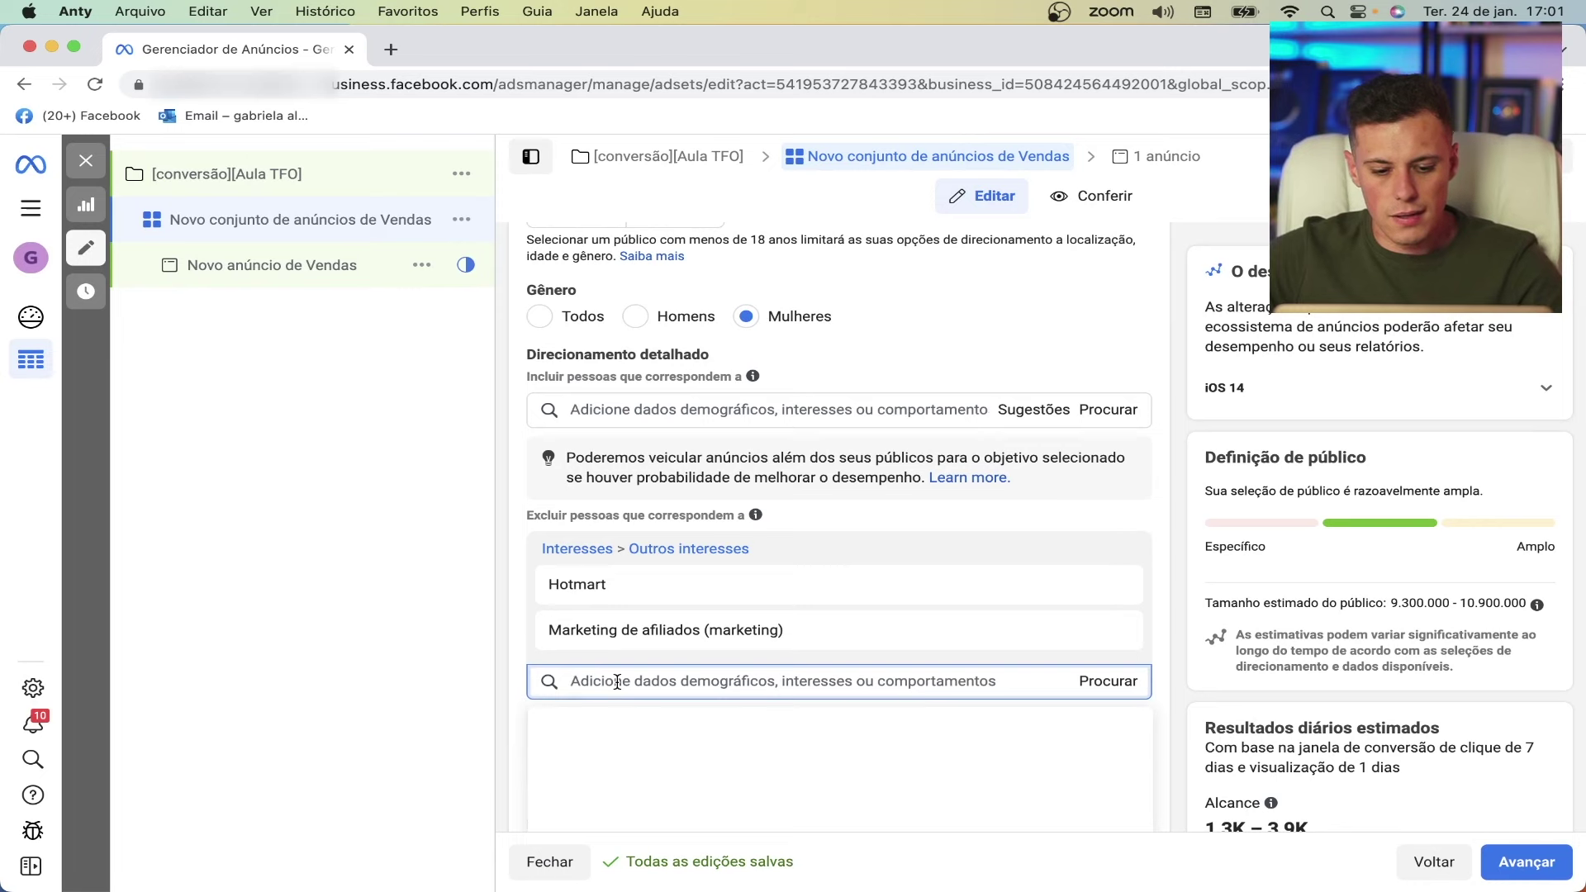
click(428, 587)
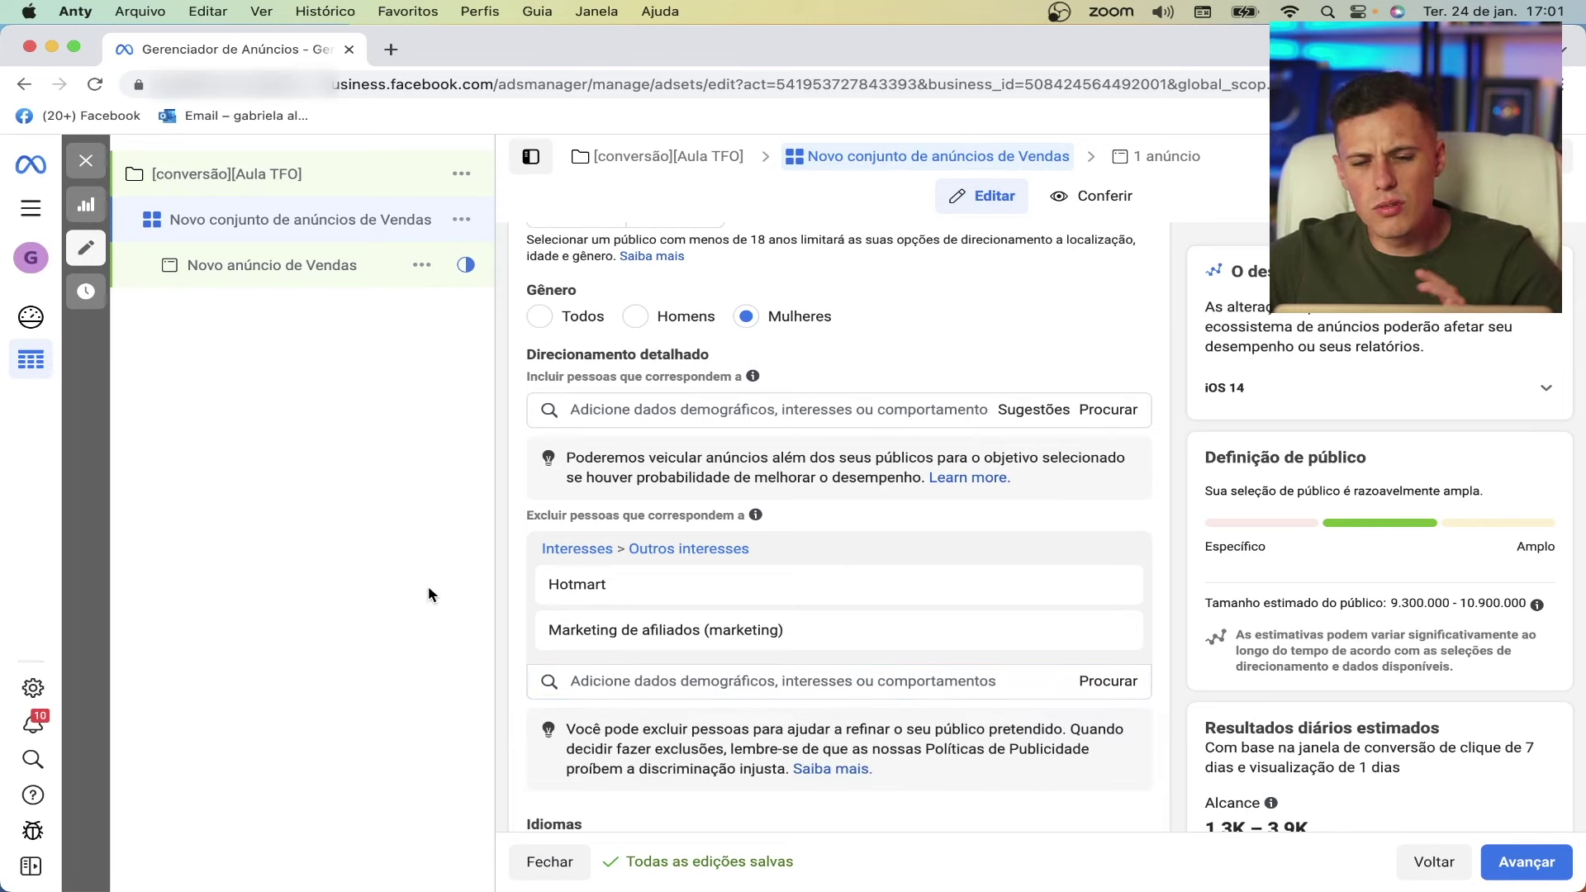
click(619, 681)
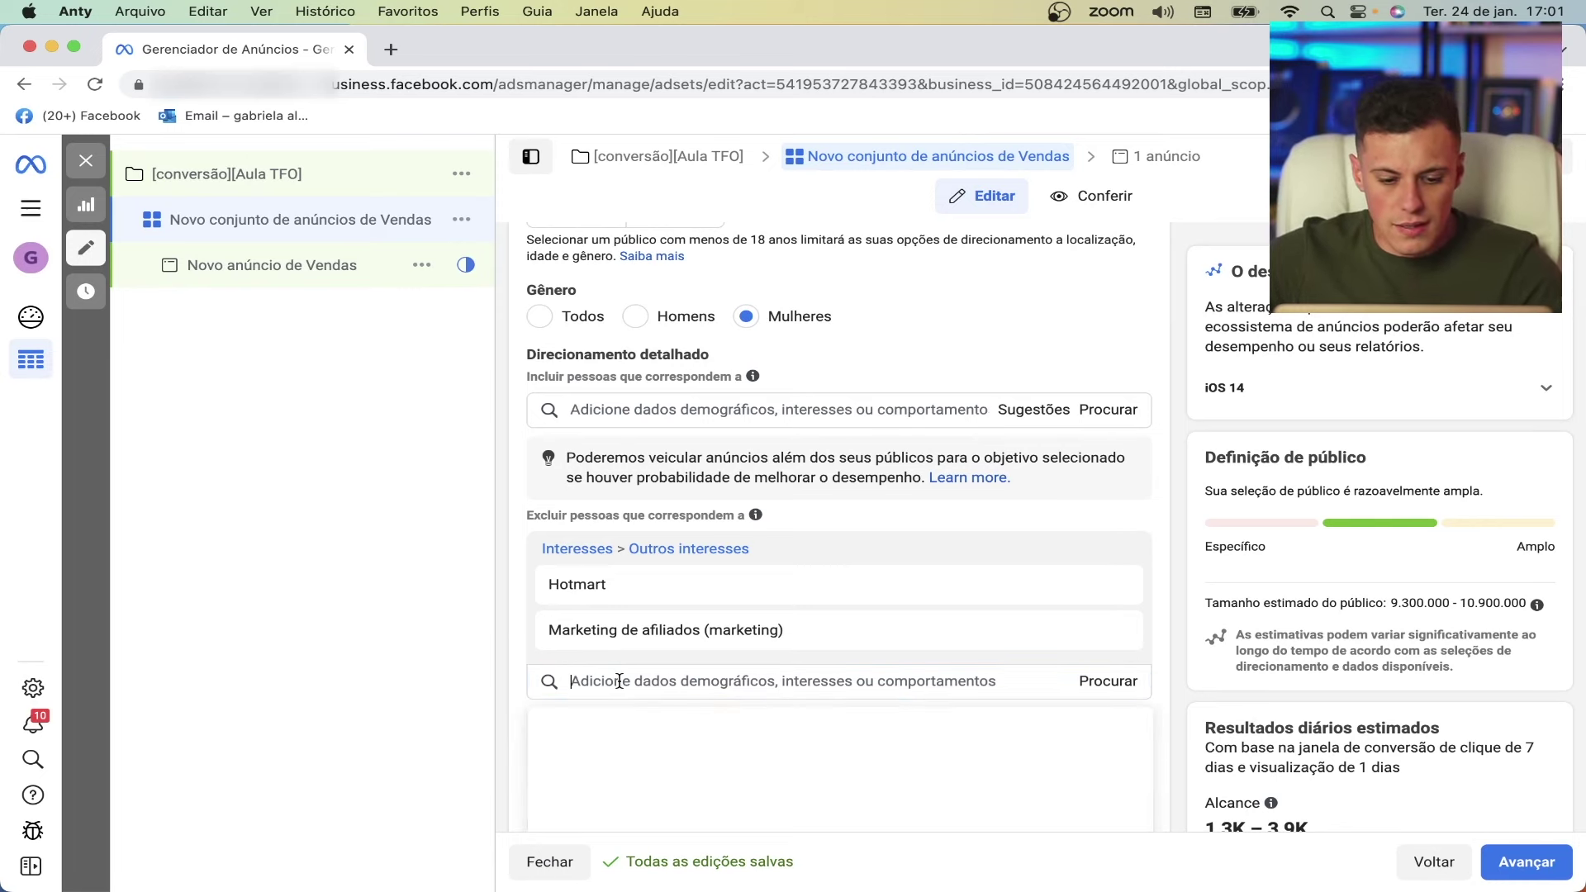
text(ale)
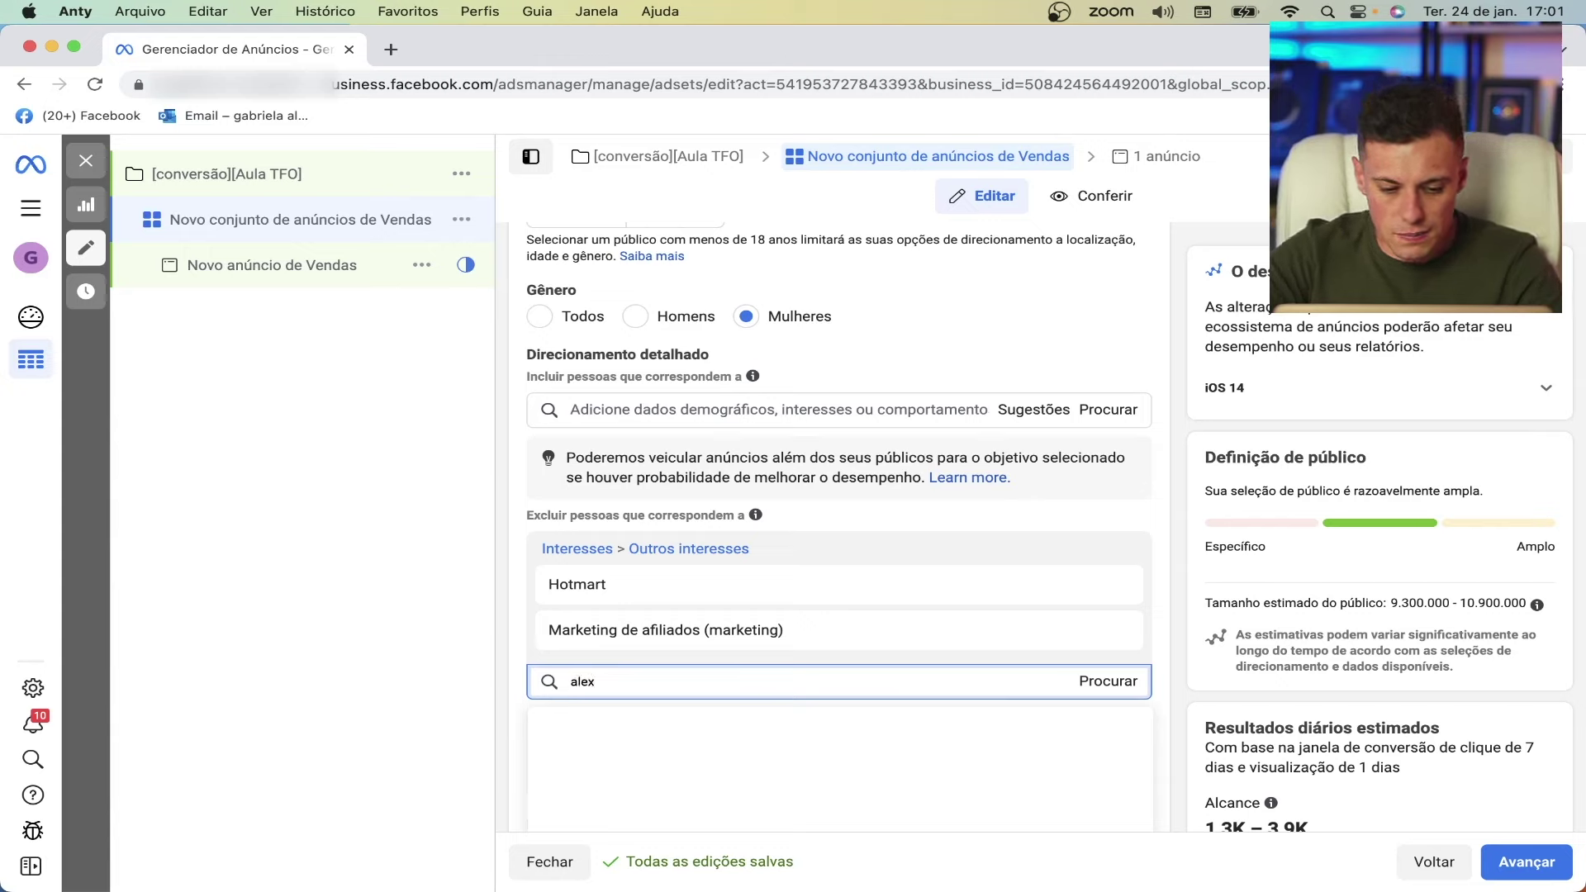
text(x)
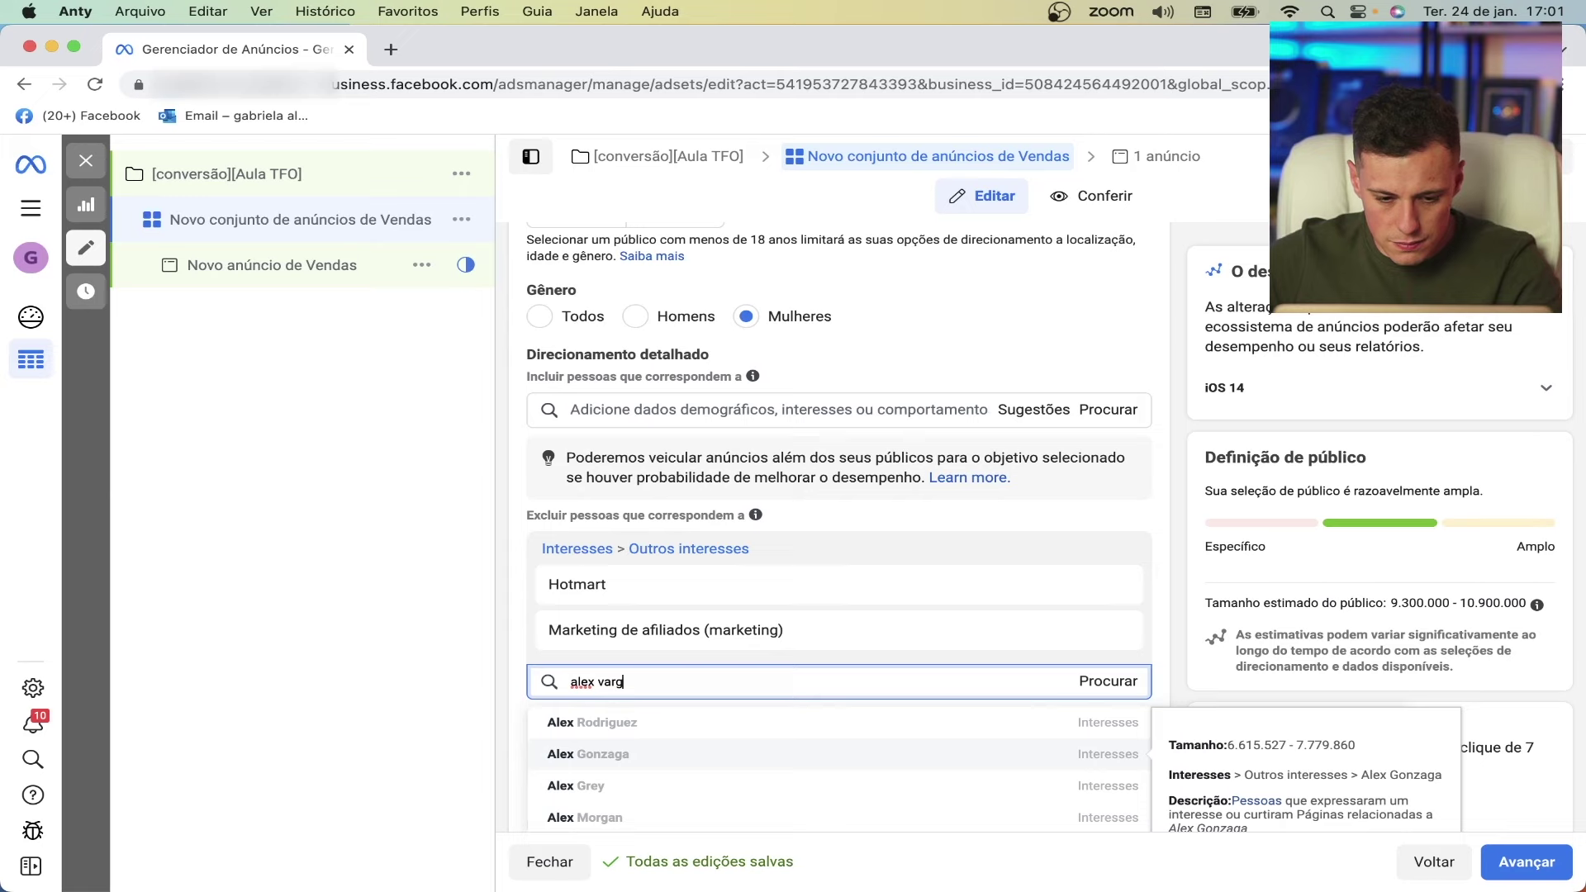
click(632, 733)
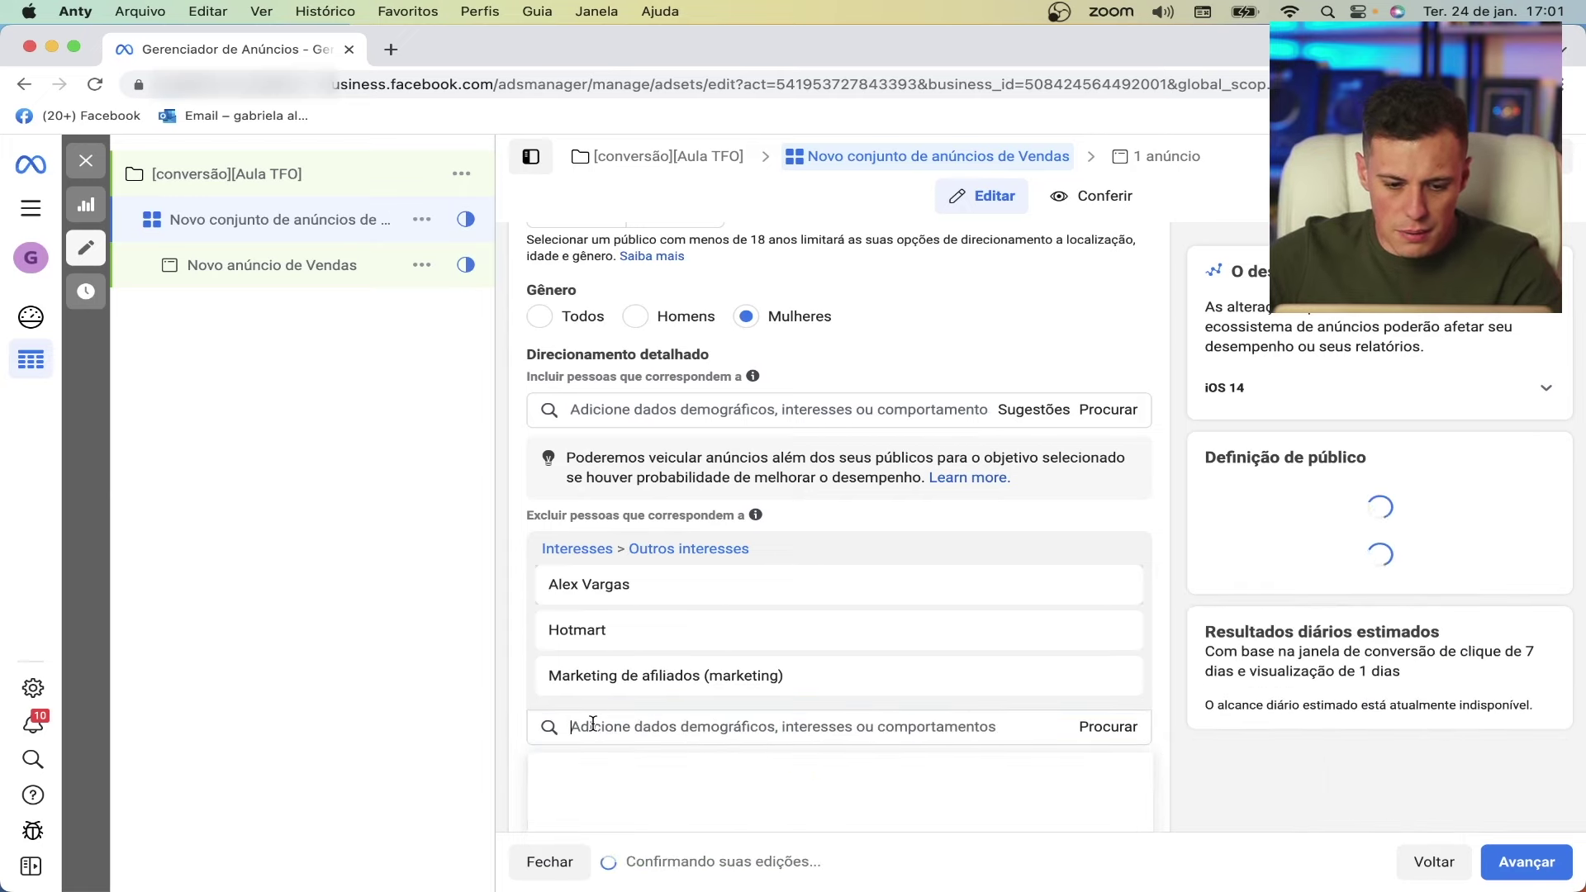
text(camila porto)
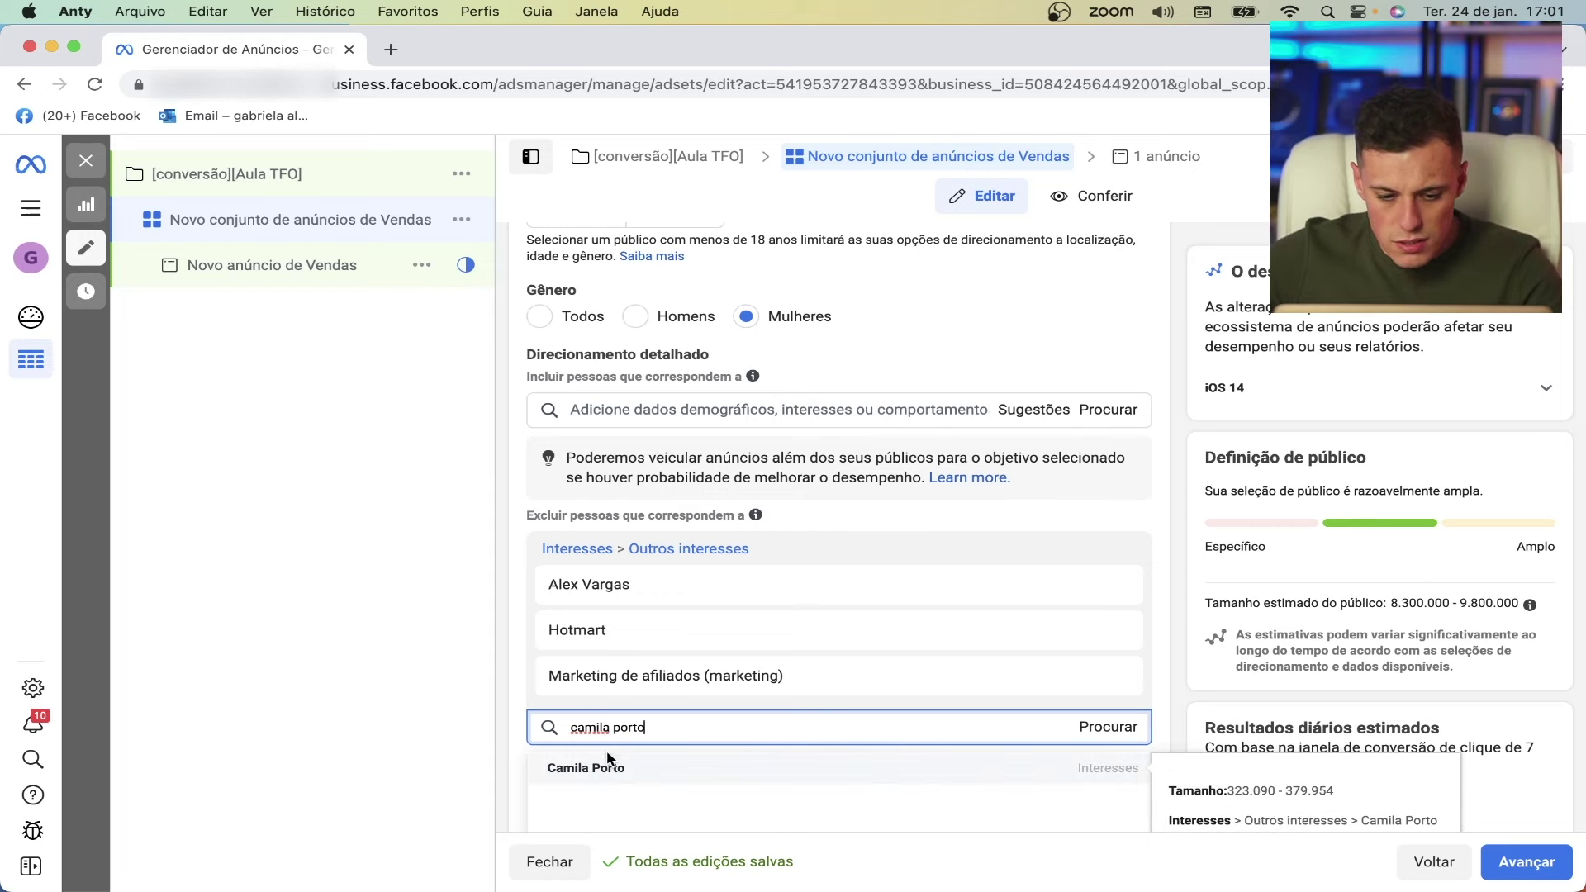
click(609, 763)
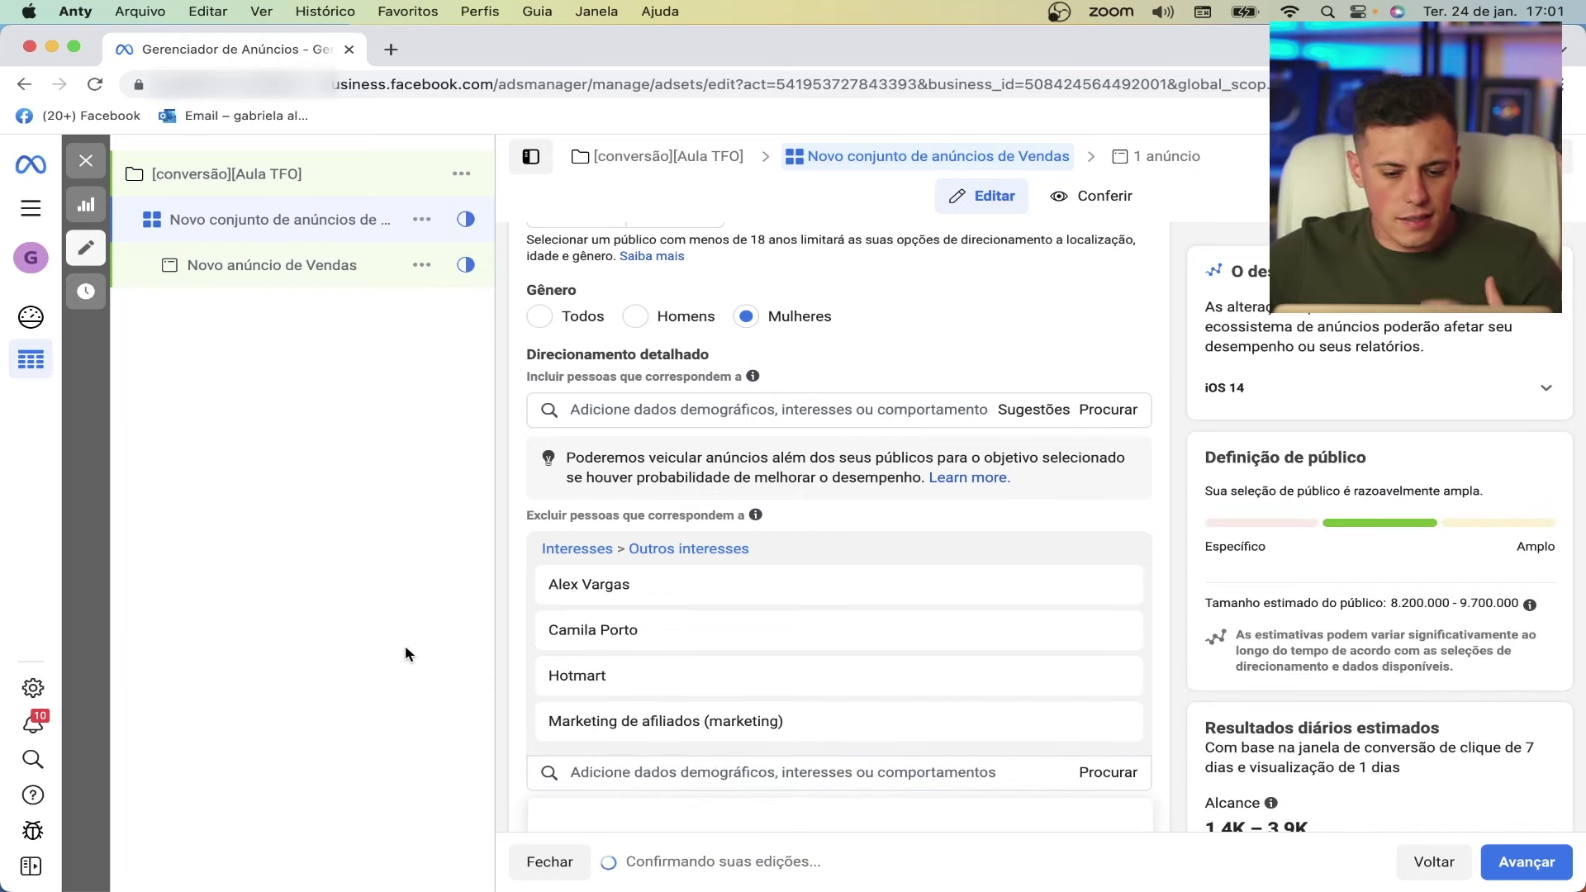
mouse_move(686, 628)
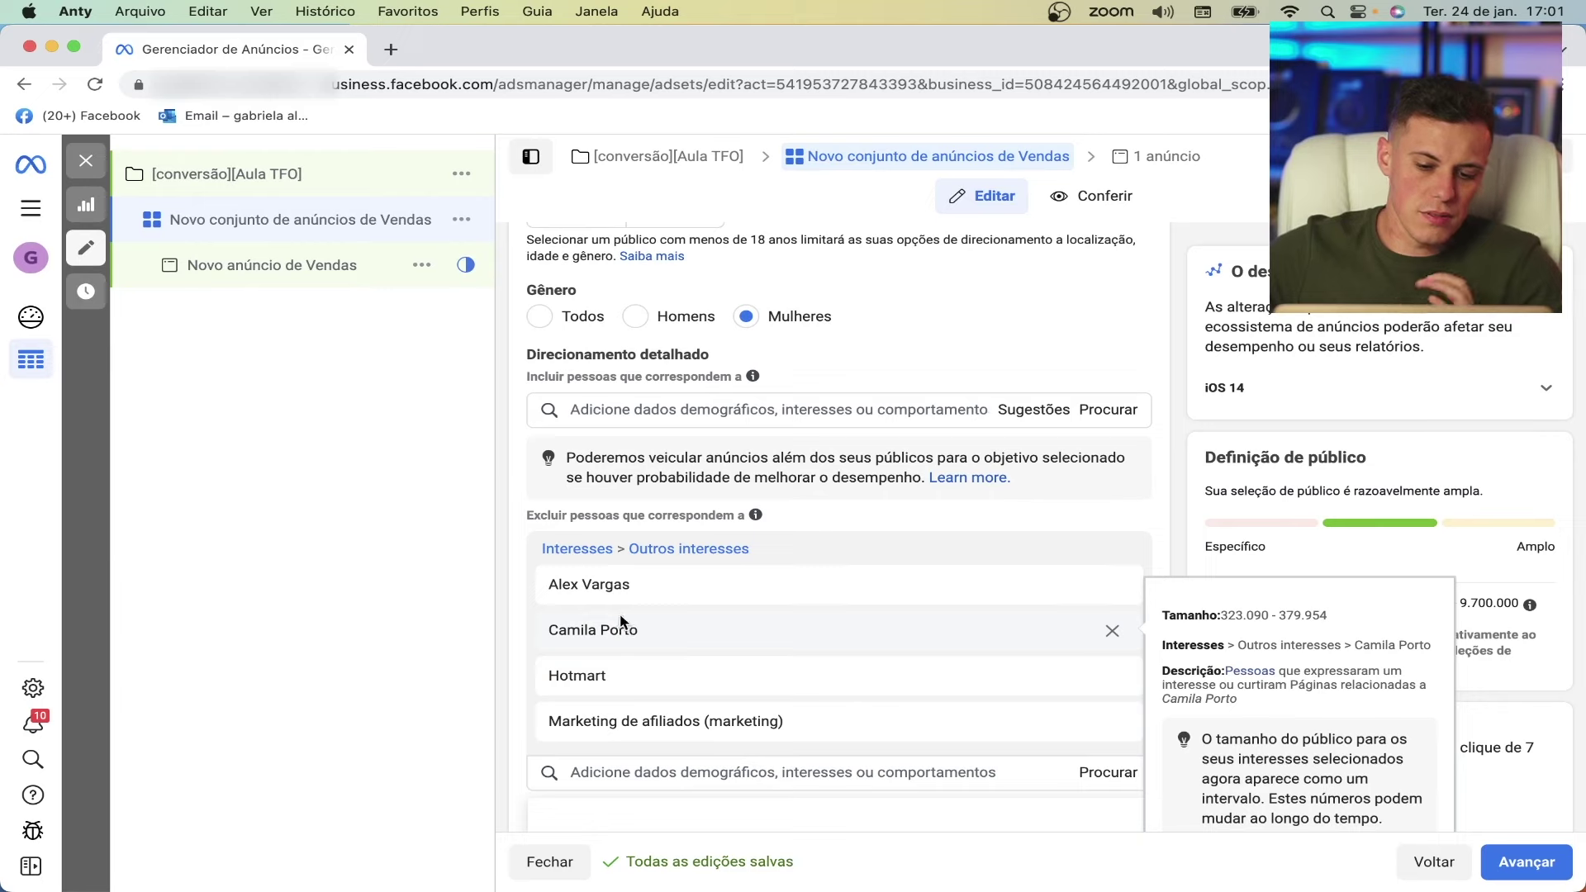
mouse_move(703, 581)
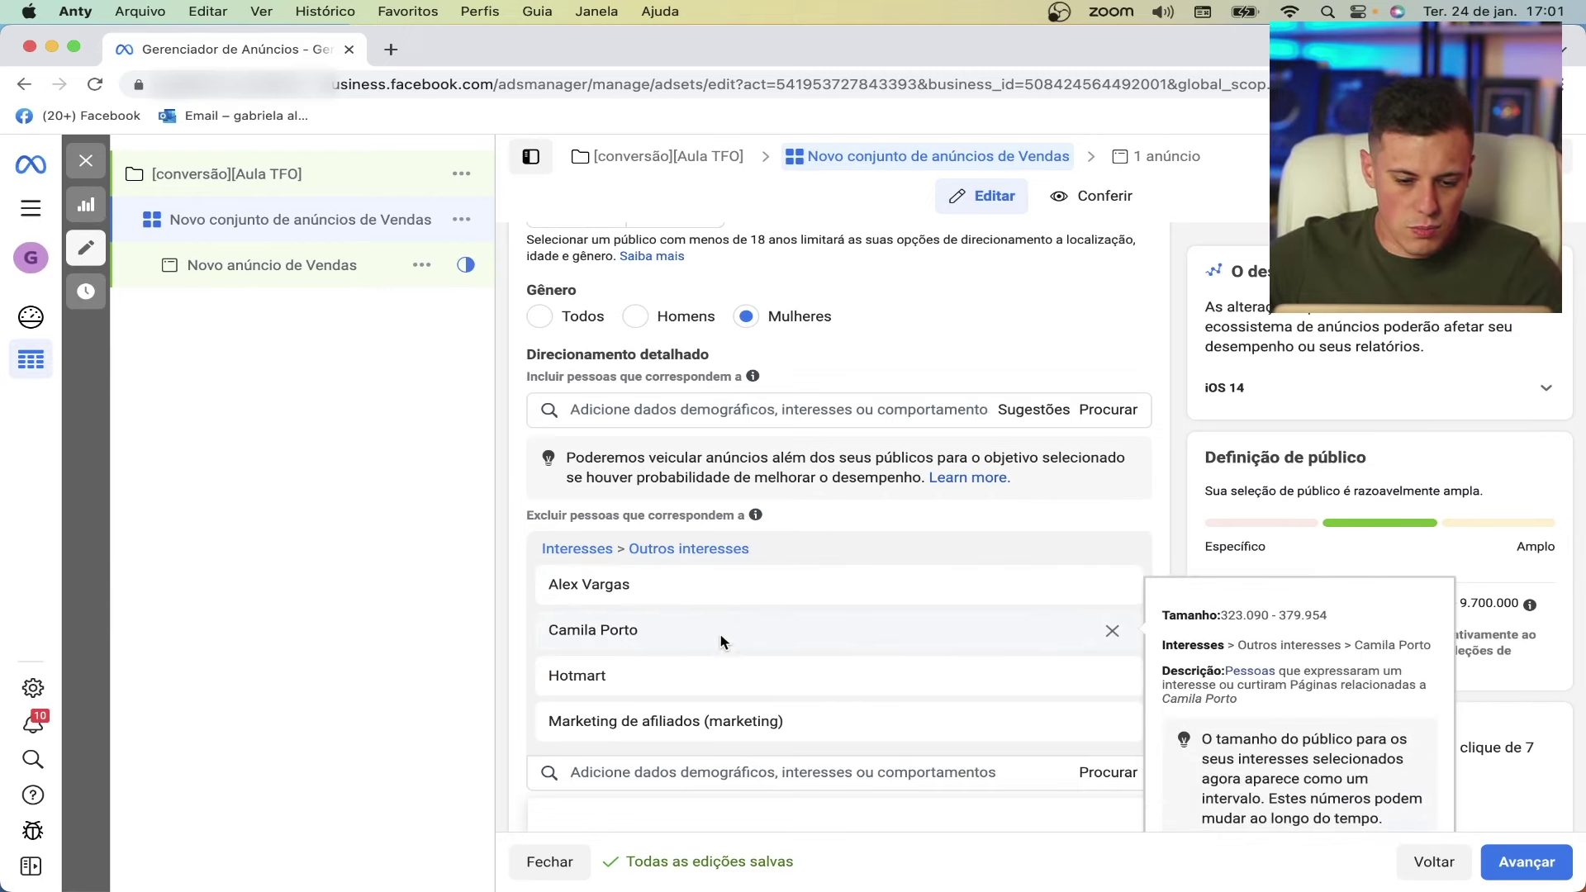
scroll(380, 594, down, 1)
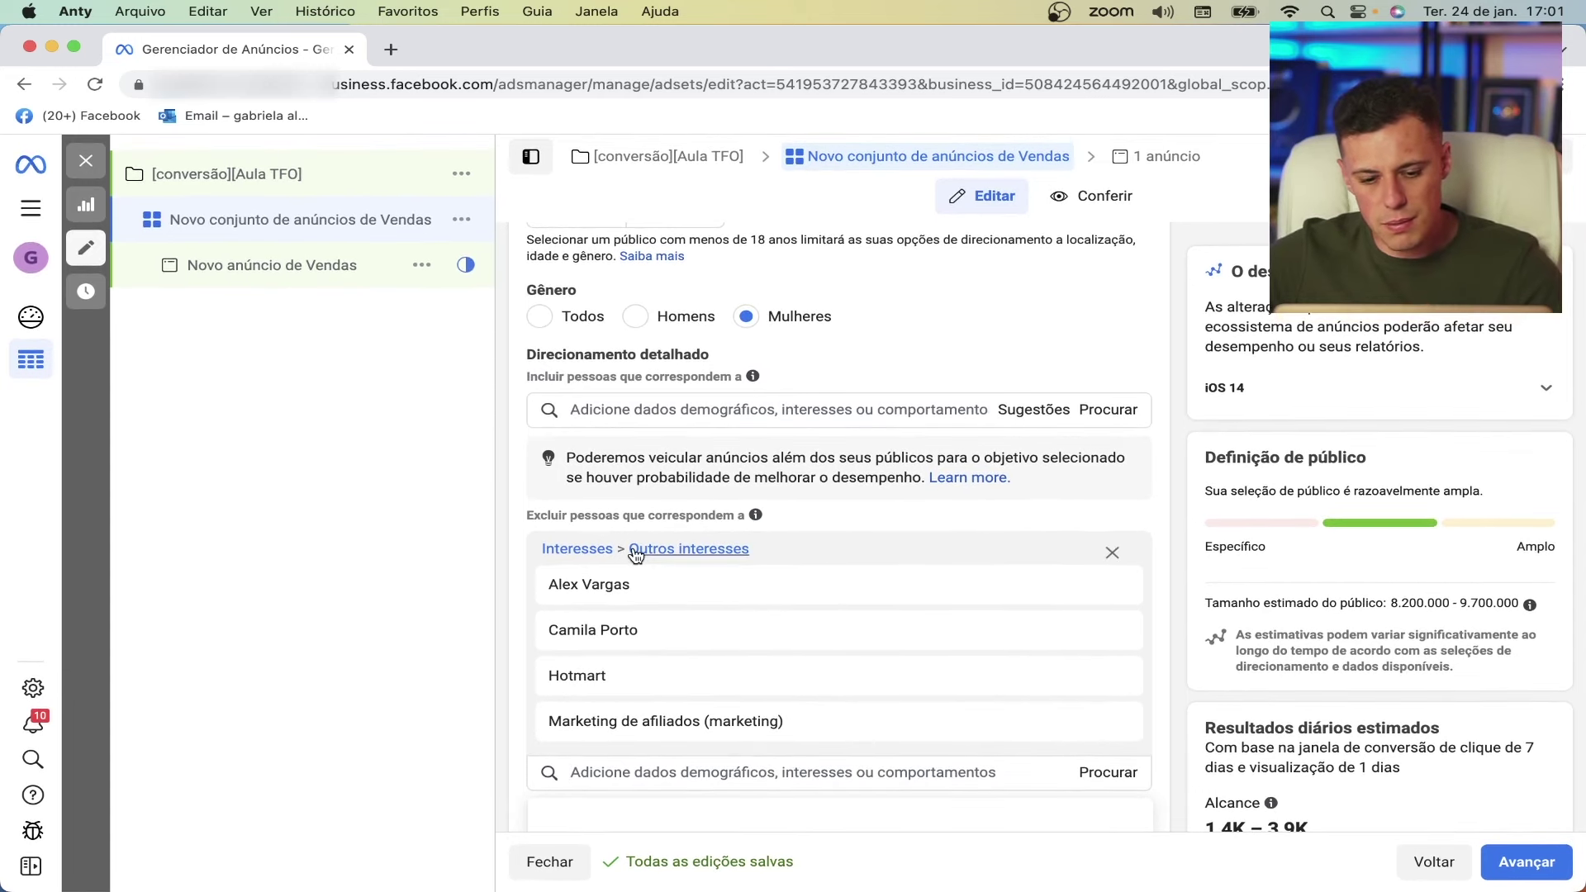
scroll(633, 547, down, 4)
click(332, 555)
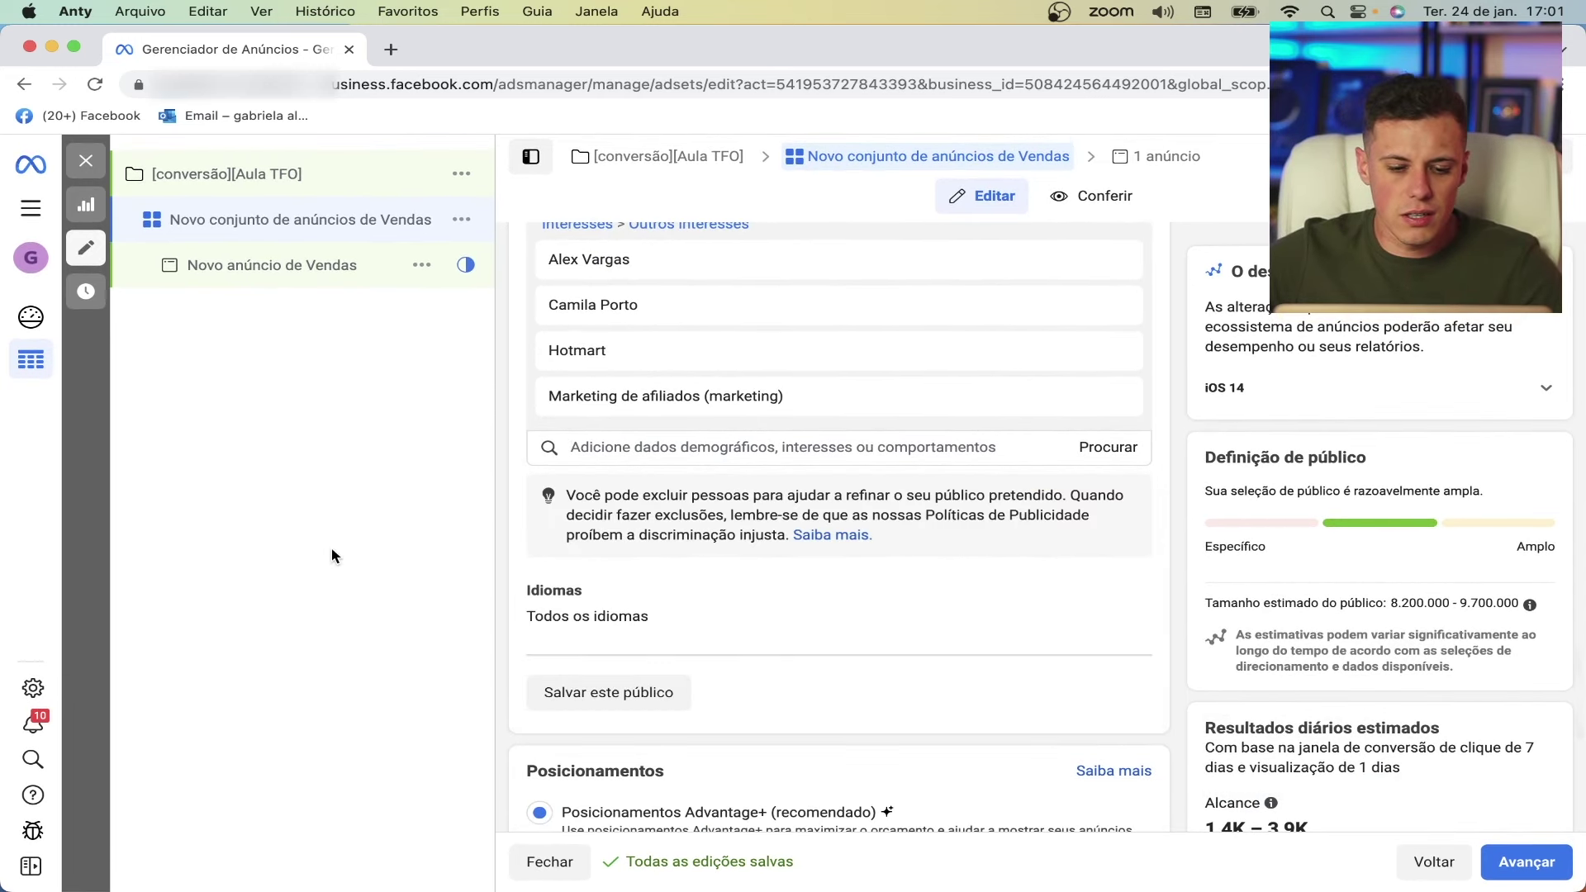
- Review the Languages setting and leave it unchanged
scroll(738, 526, down, 4)
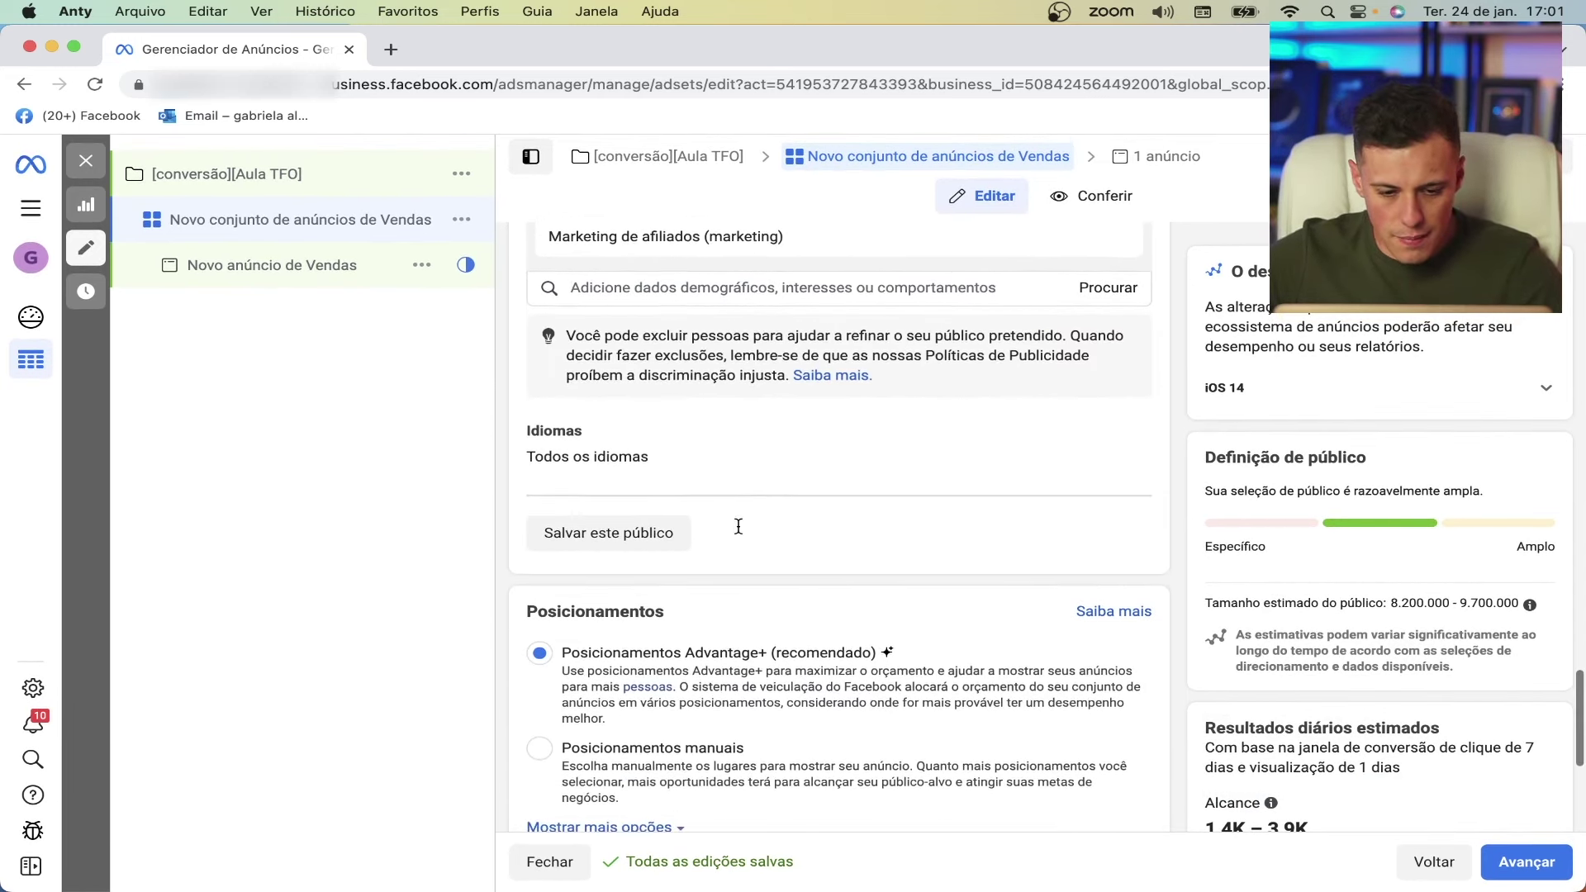
click(1112, 433)
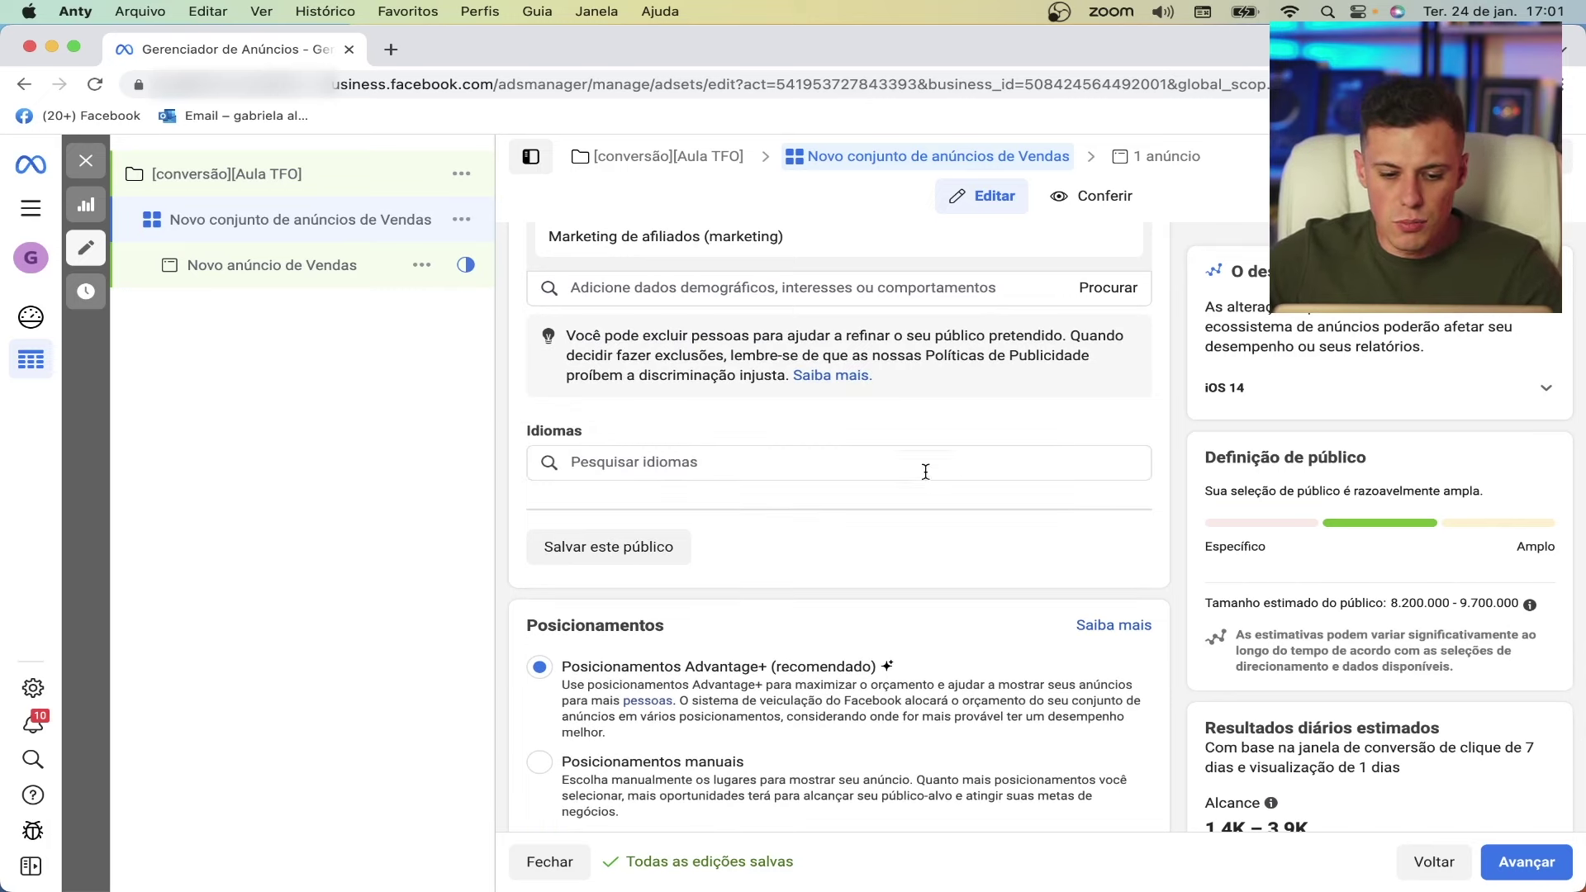
click(281, 557)
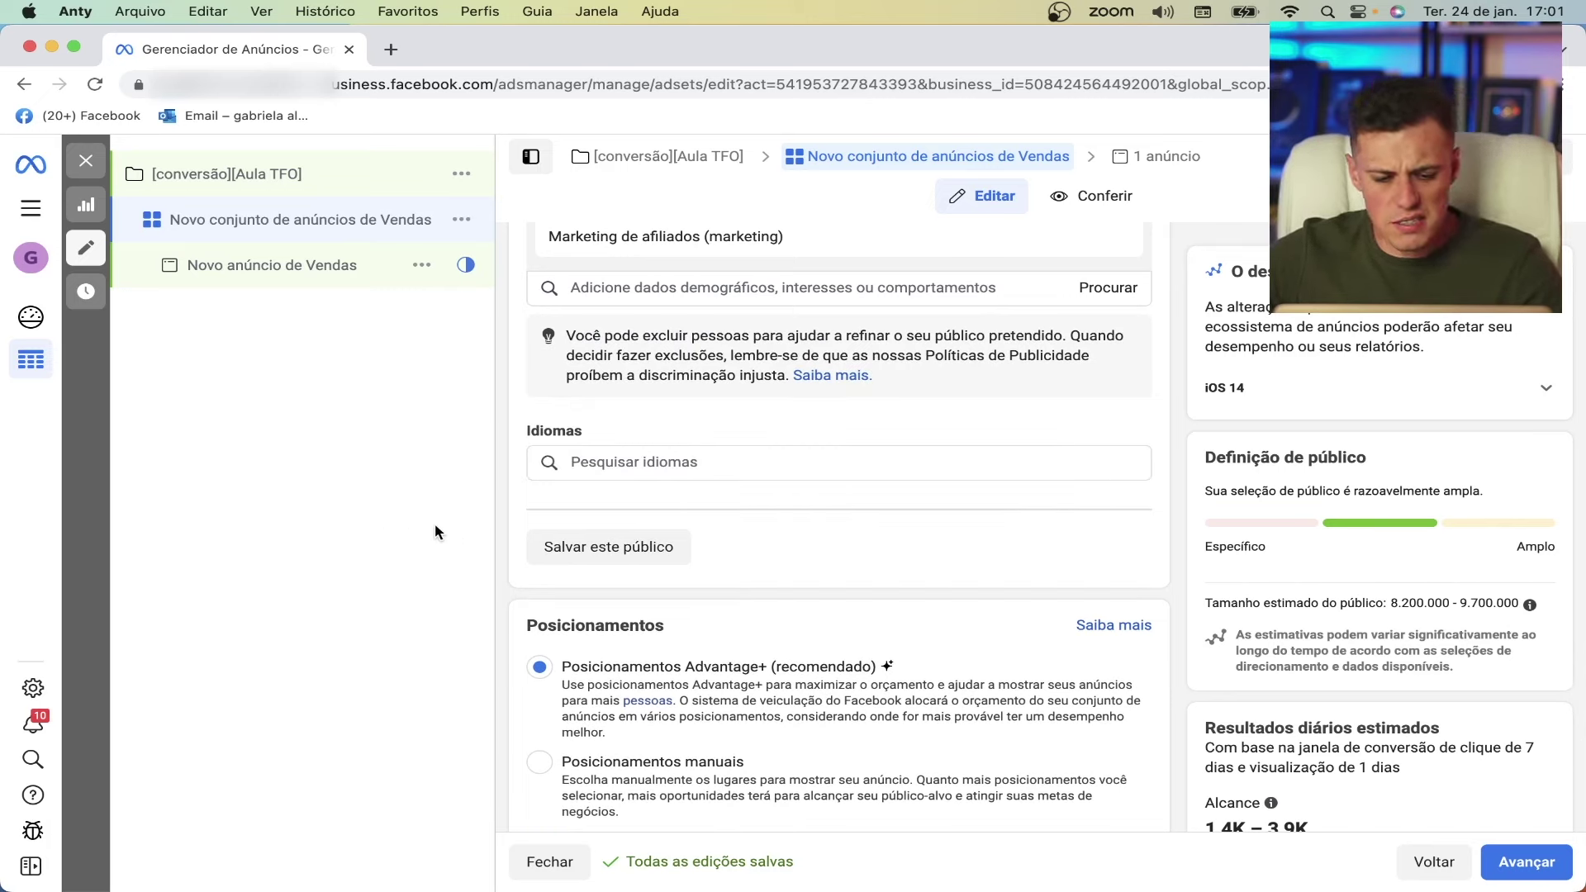
scroll(339, 588, down, 1)
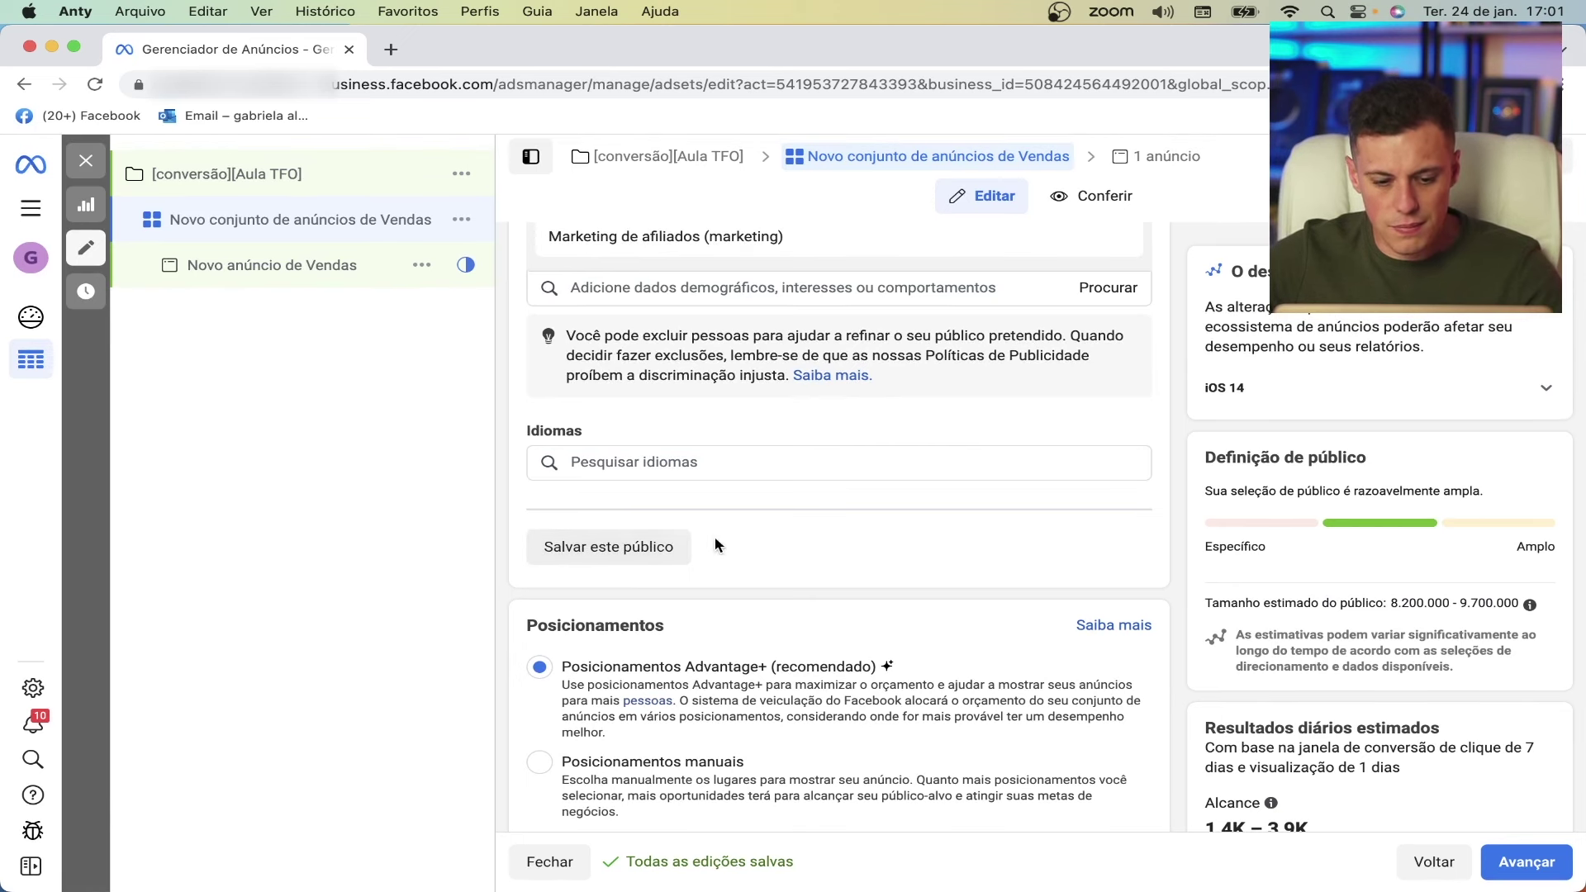
scroll(716, 537, down, 6)
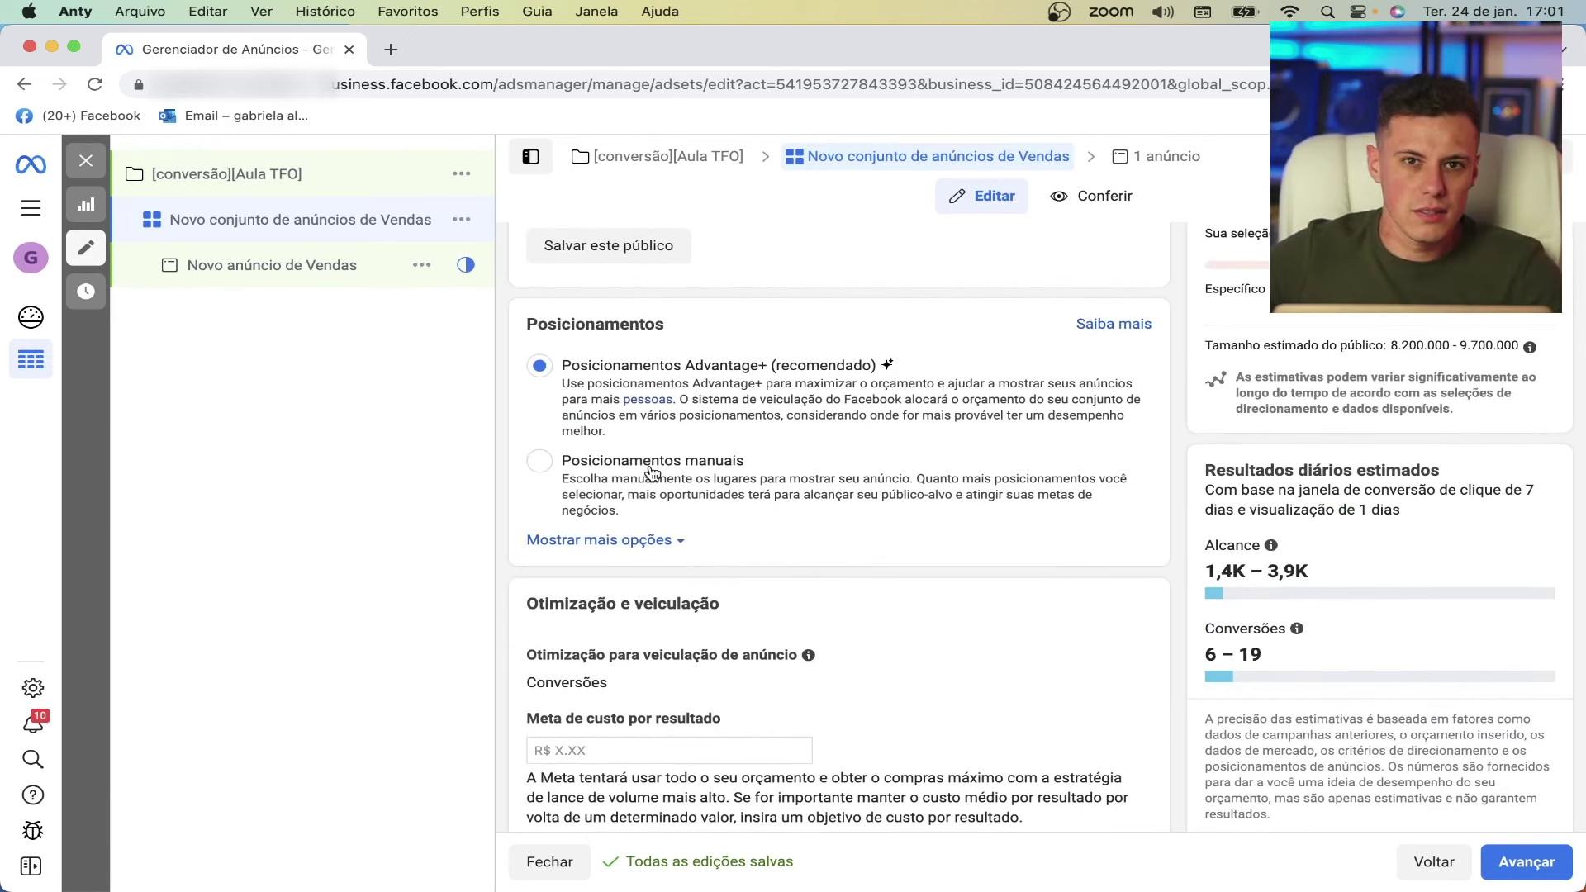
- Switch to manual placements, untick Audience Network and Messenger, and dismiss the Instant Articles notice
click(648, 473)
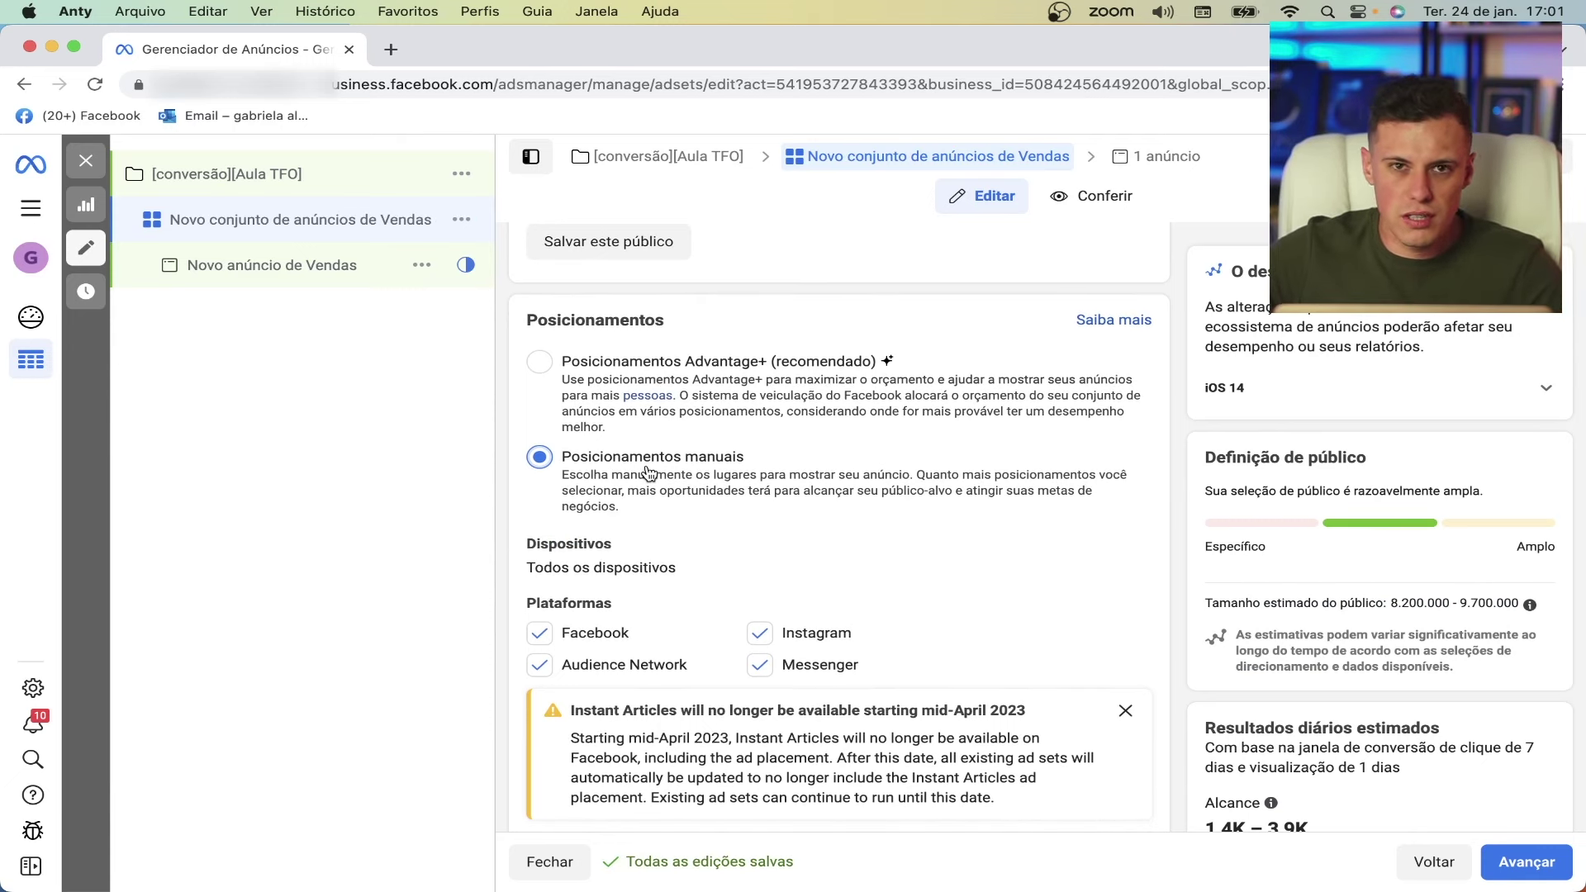
click(539, 666)
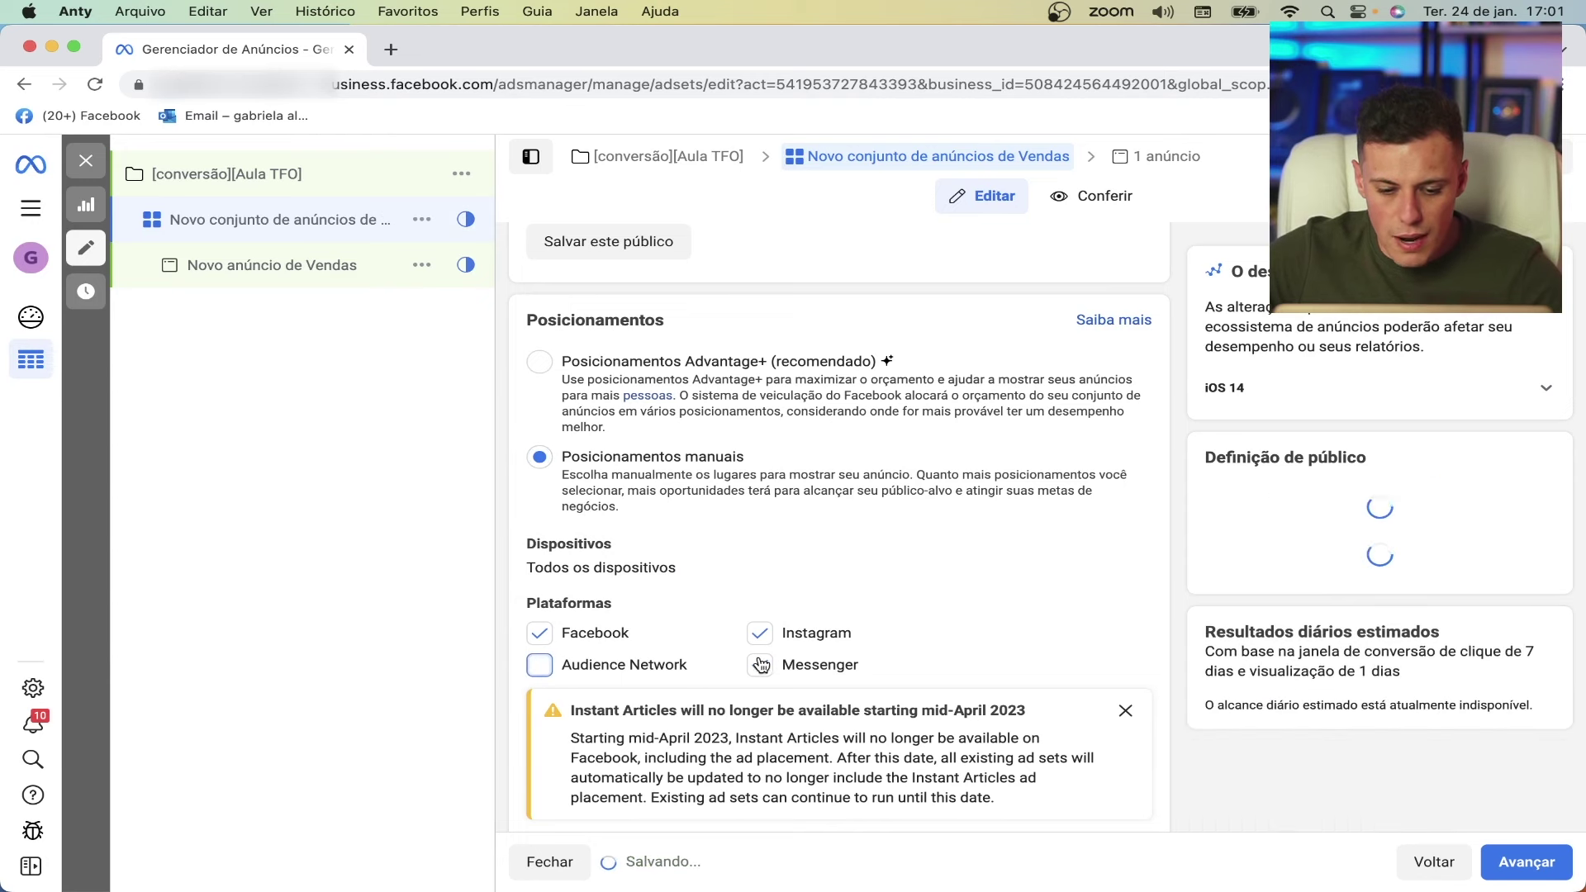
click(756, 667)
scroll(752, 636, down, 1)
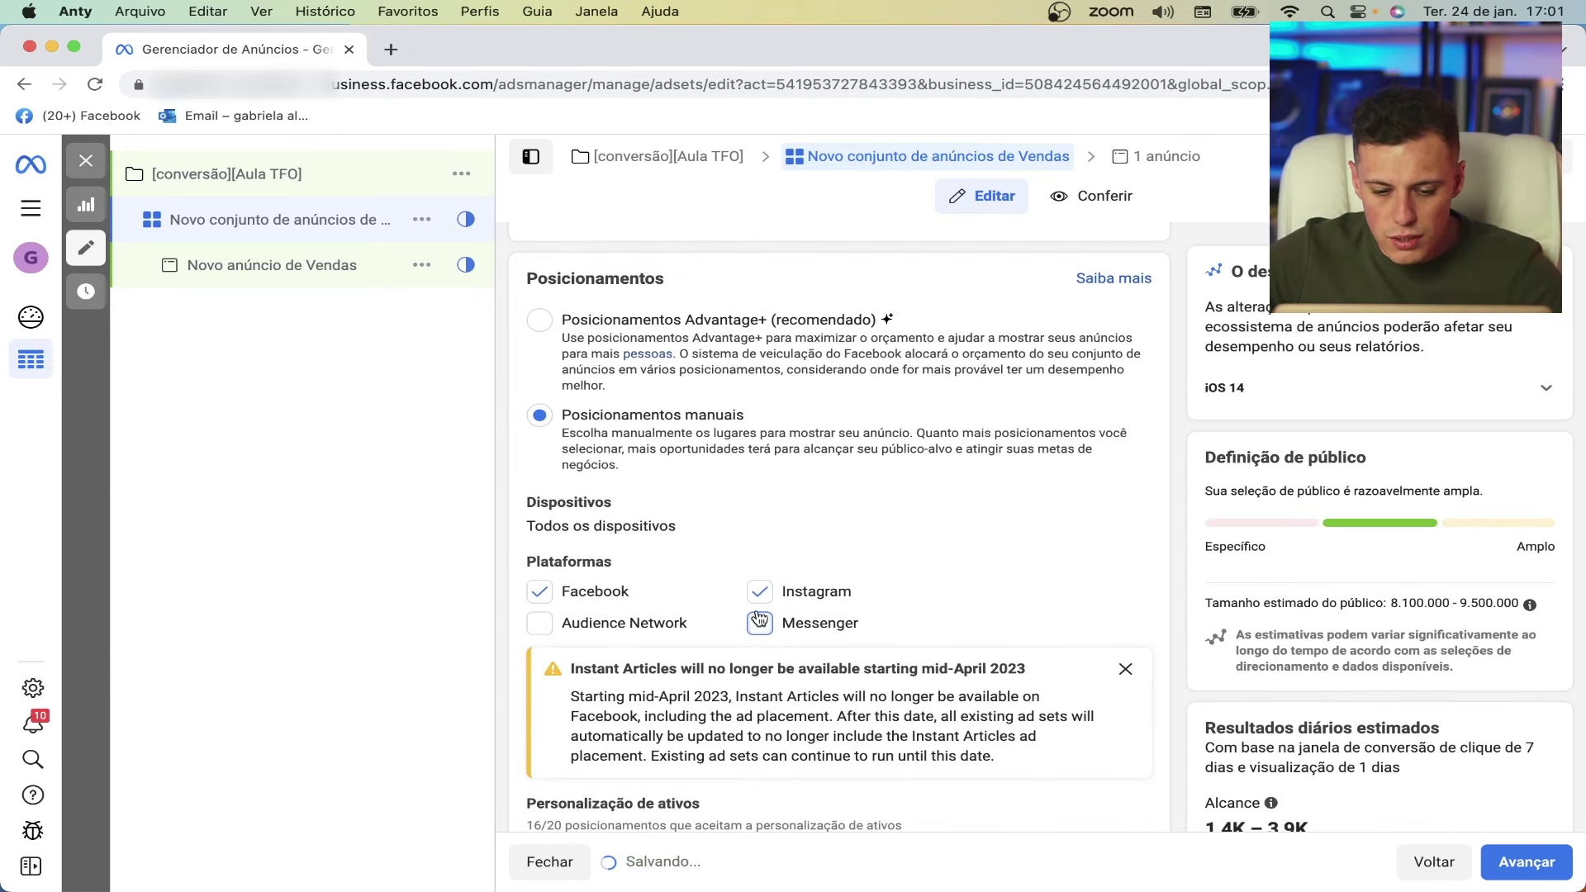
scroll(779, 595, down, 2)
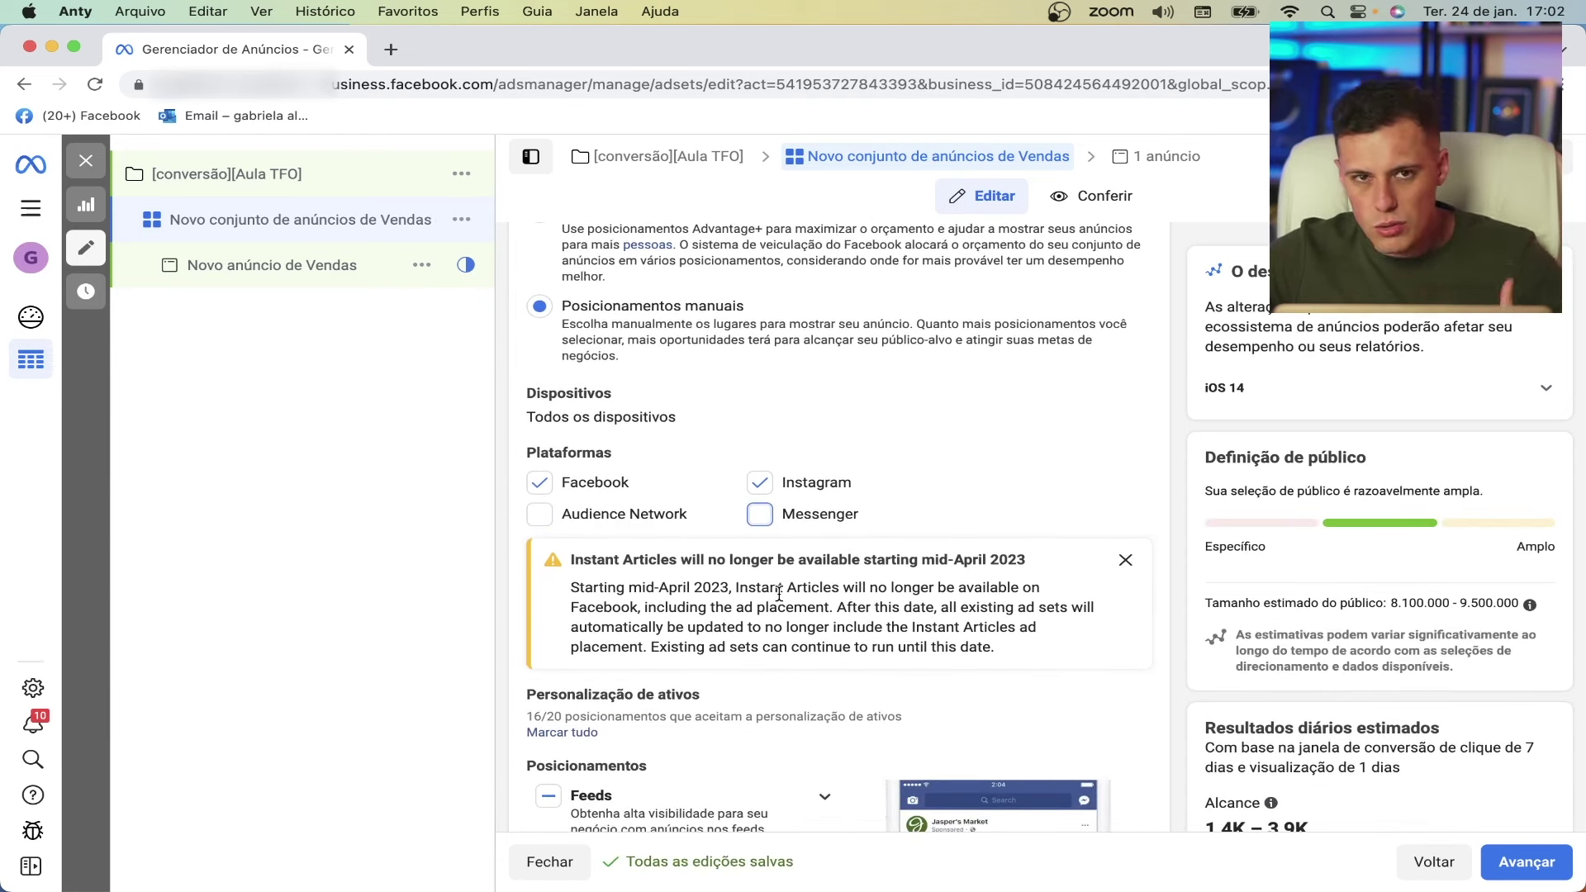
scroll(779, 595, down, 5)
scroll(778, 592, down, 1)
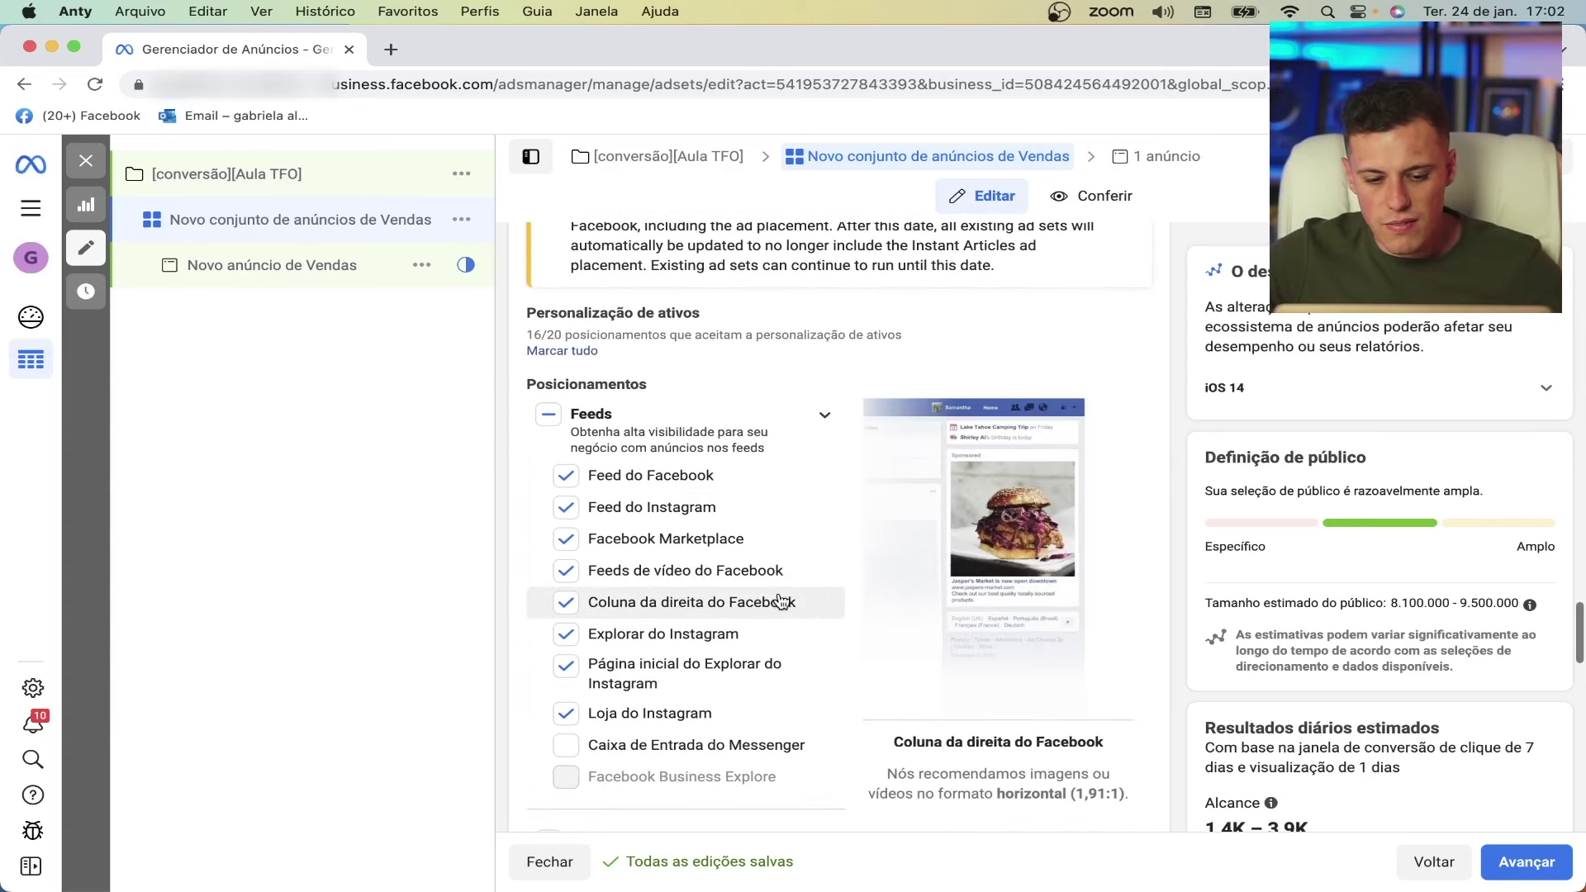
scroll(667, 448, up, 5)
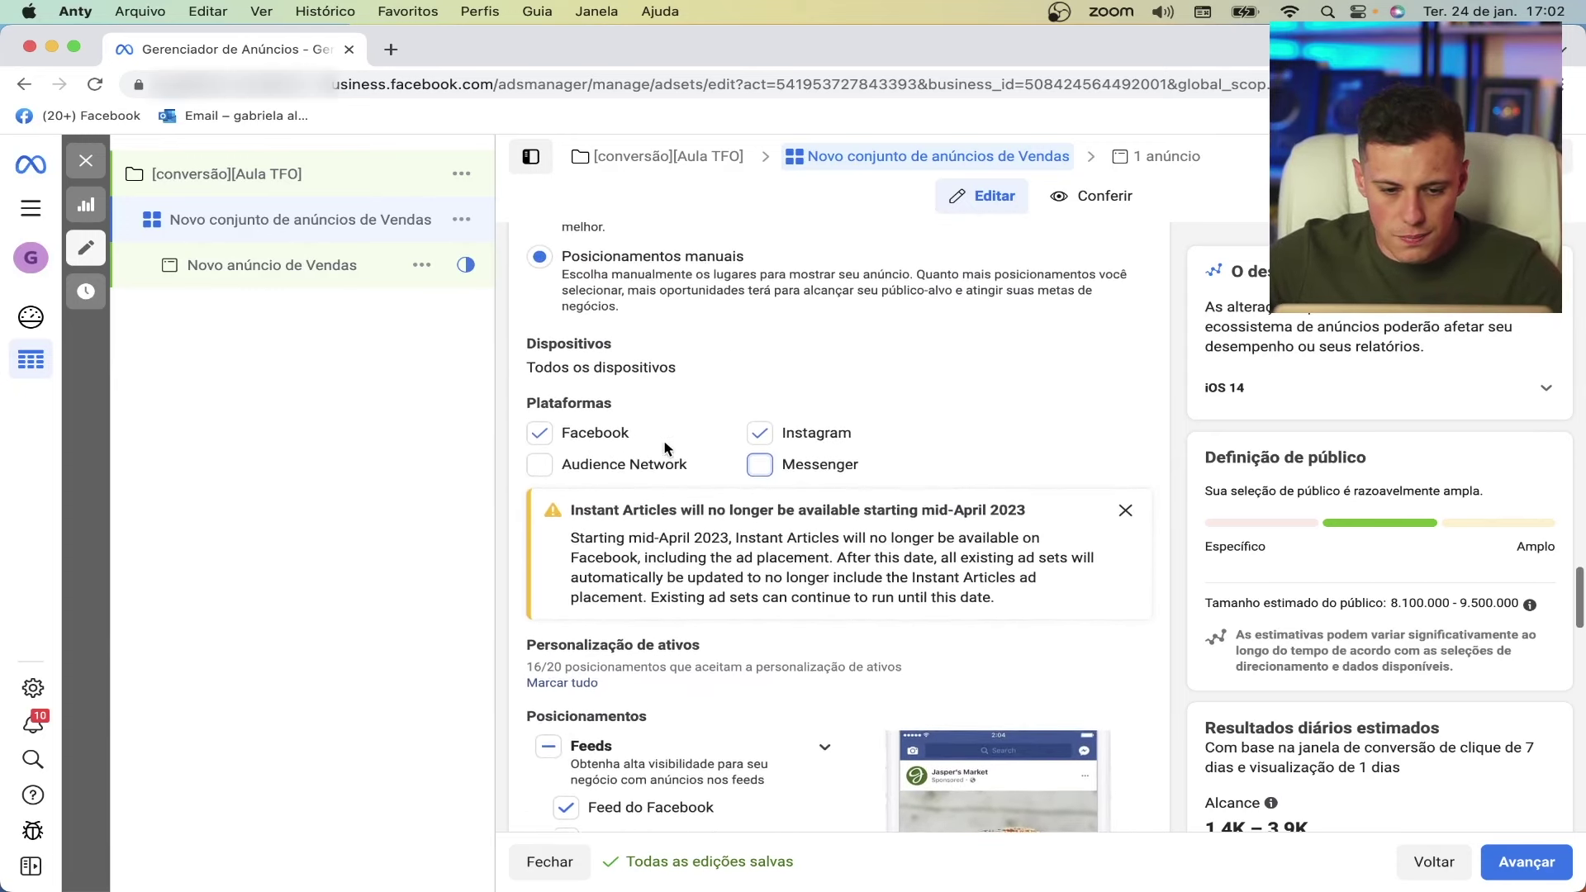
scroll(694, 520, down, 2)
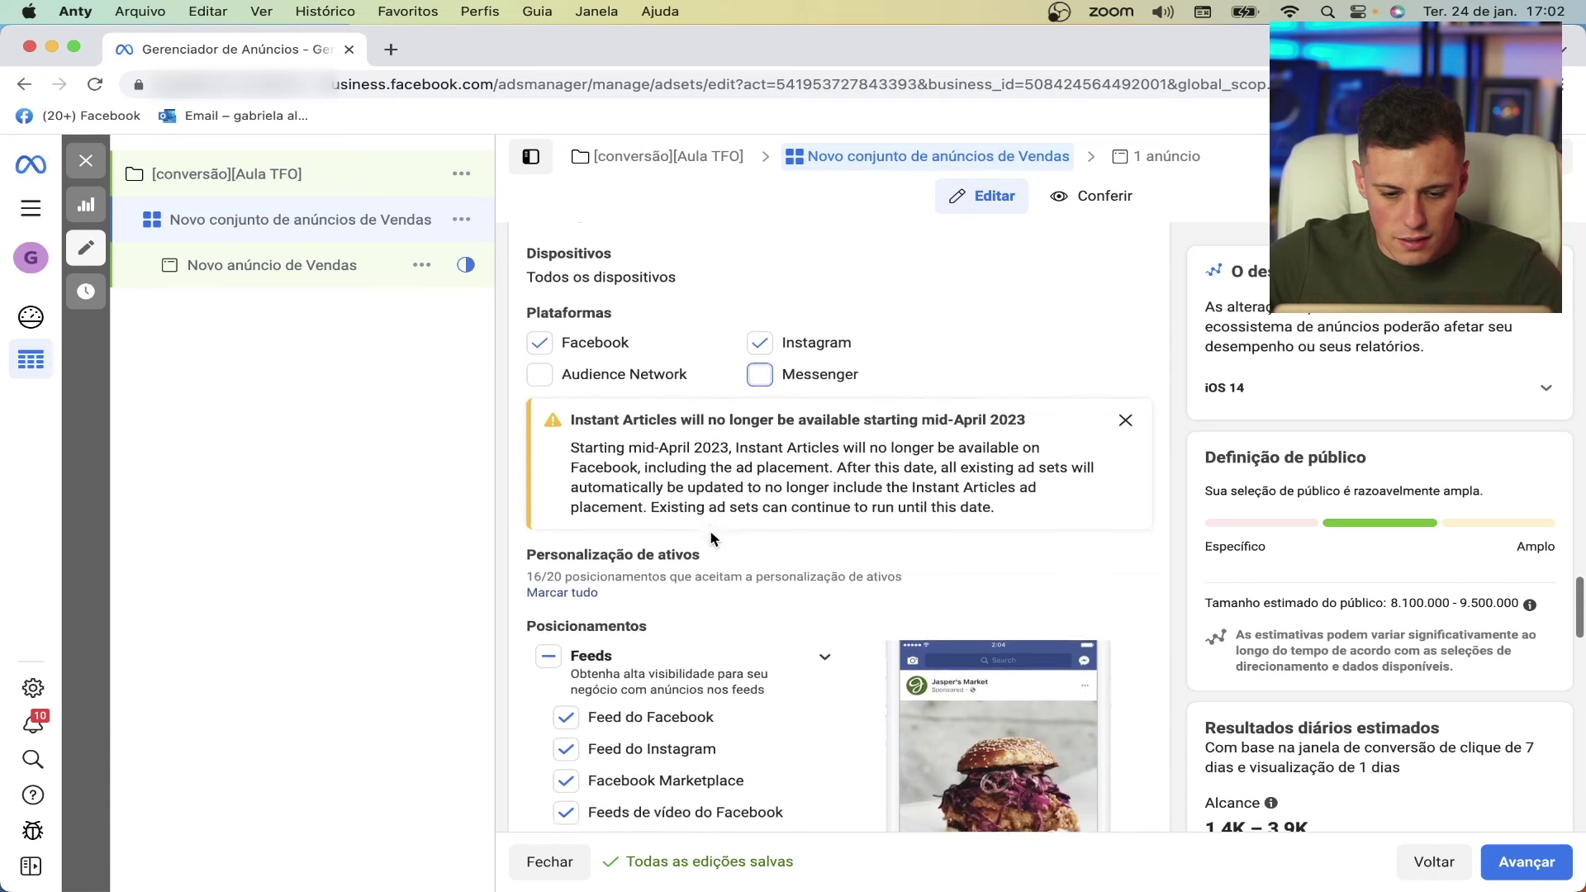
click(1125, 420)
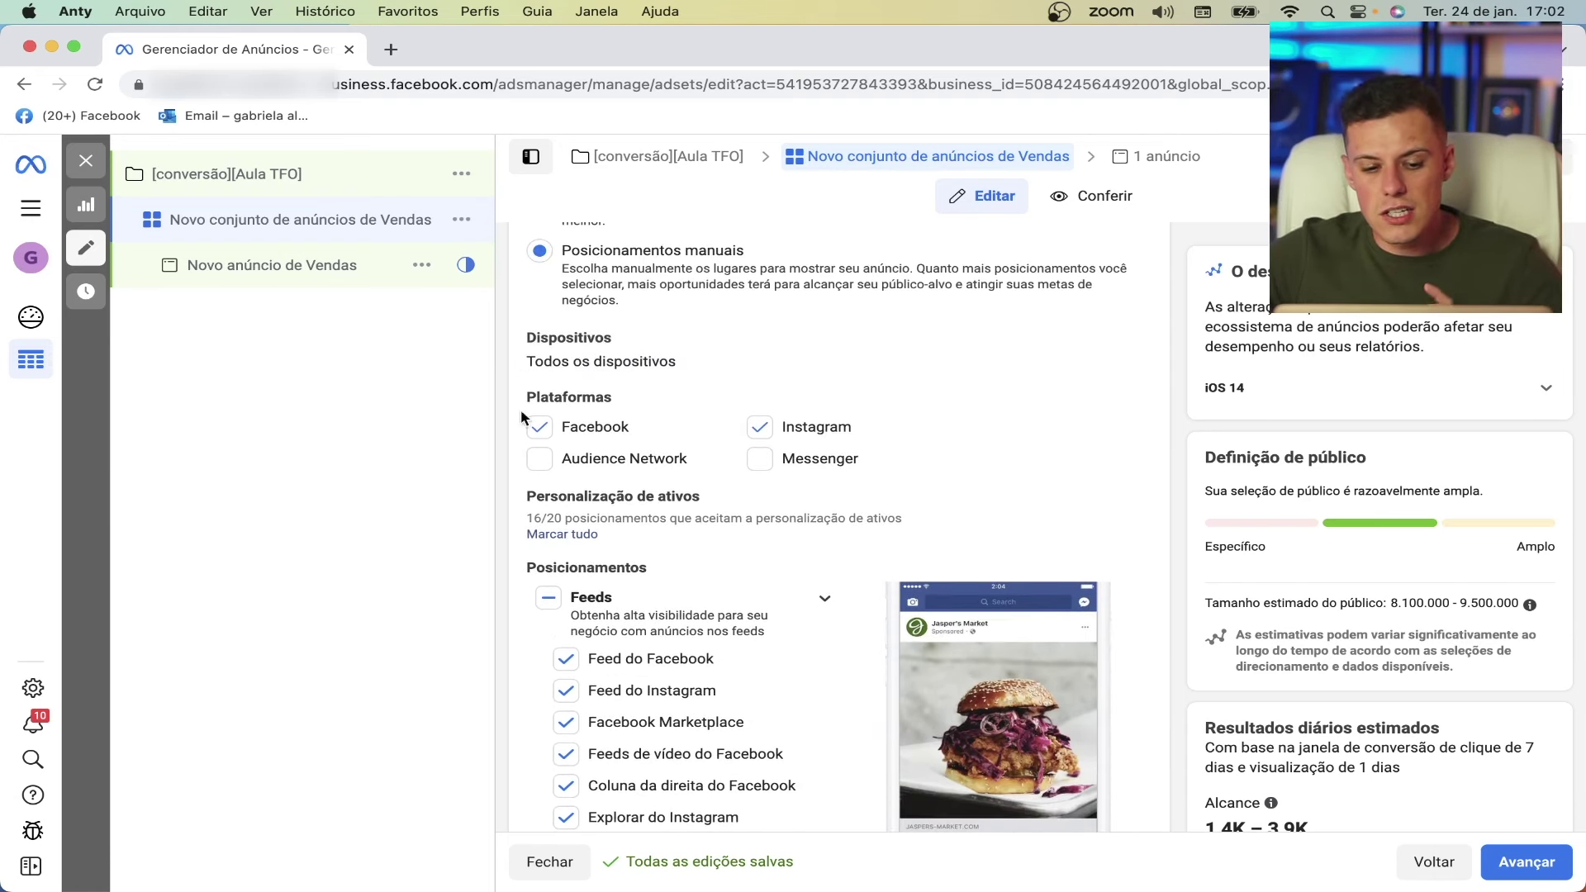
- Limit devices to Celular only and untick Audience Network and Messenger again
click(1119, 341)
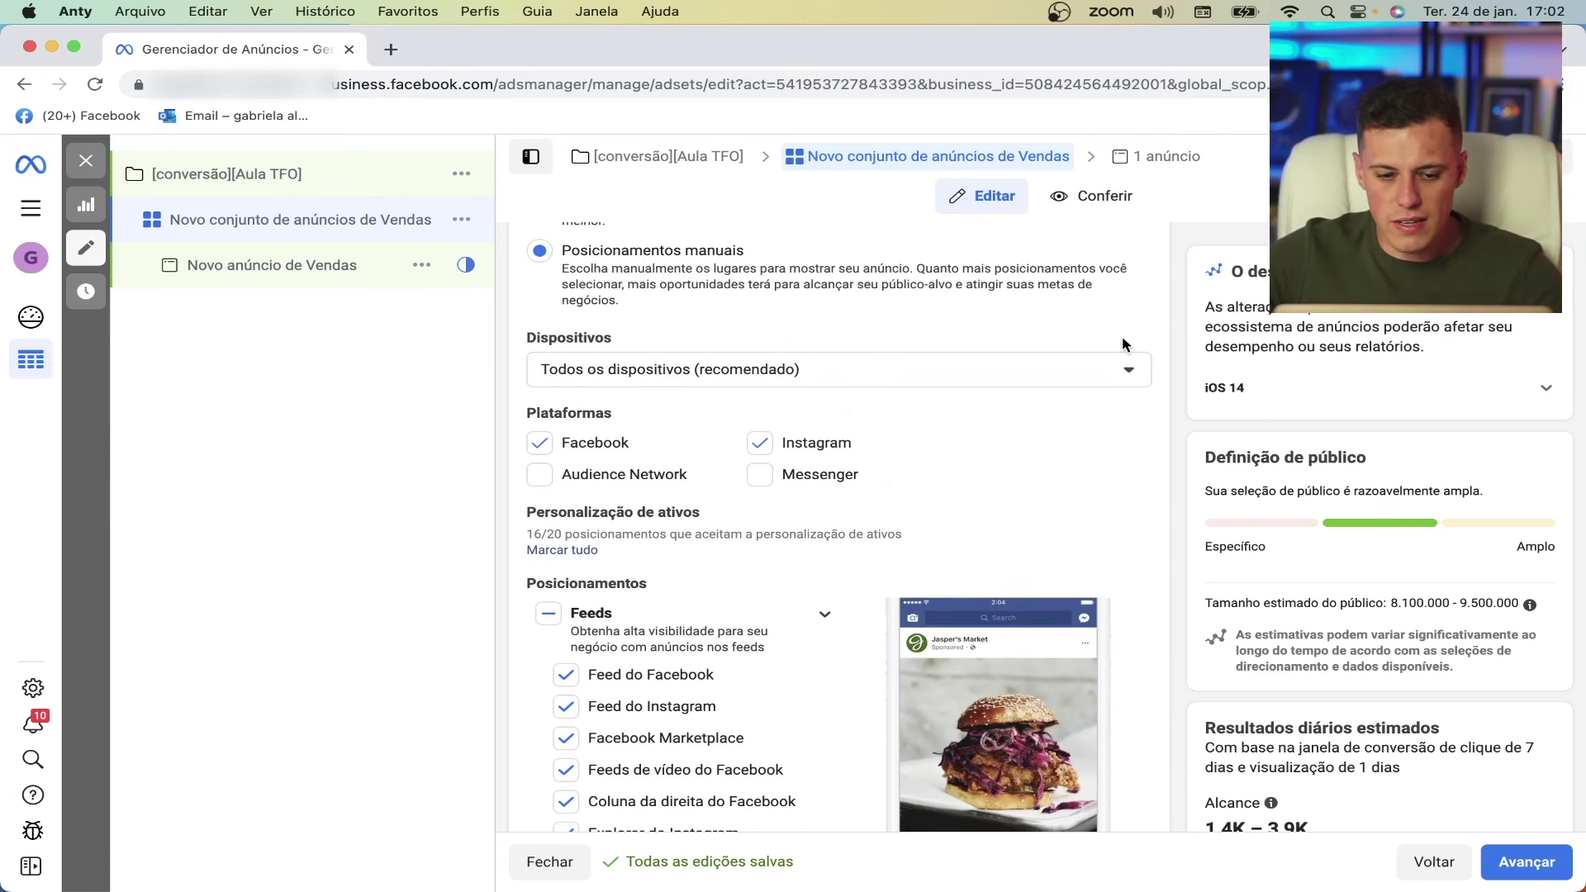
click(799, 369)
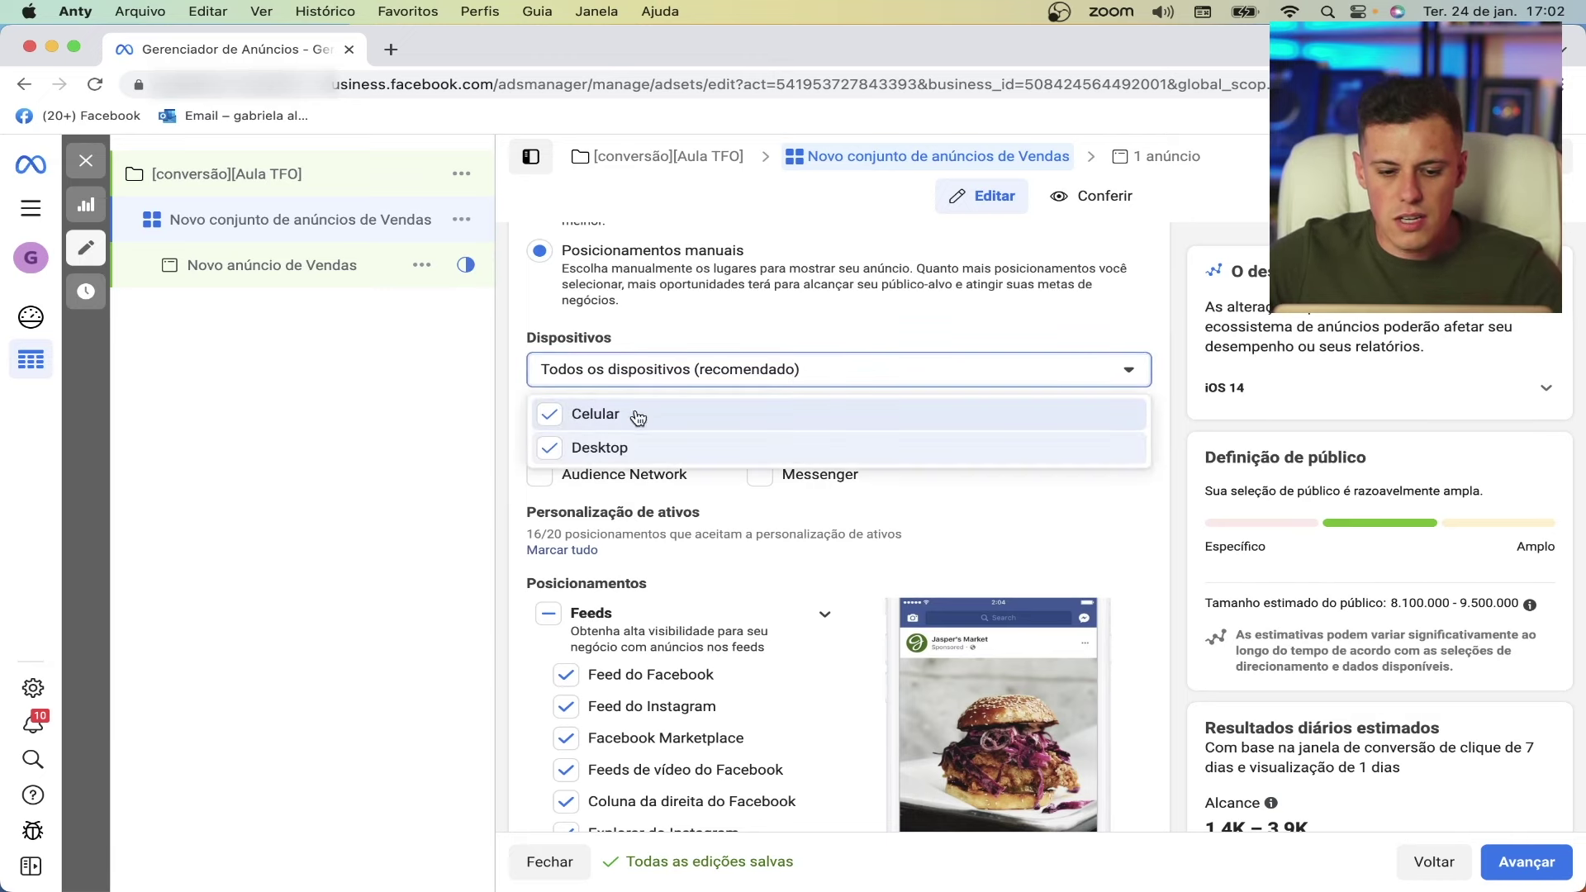
click(550, 447)
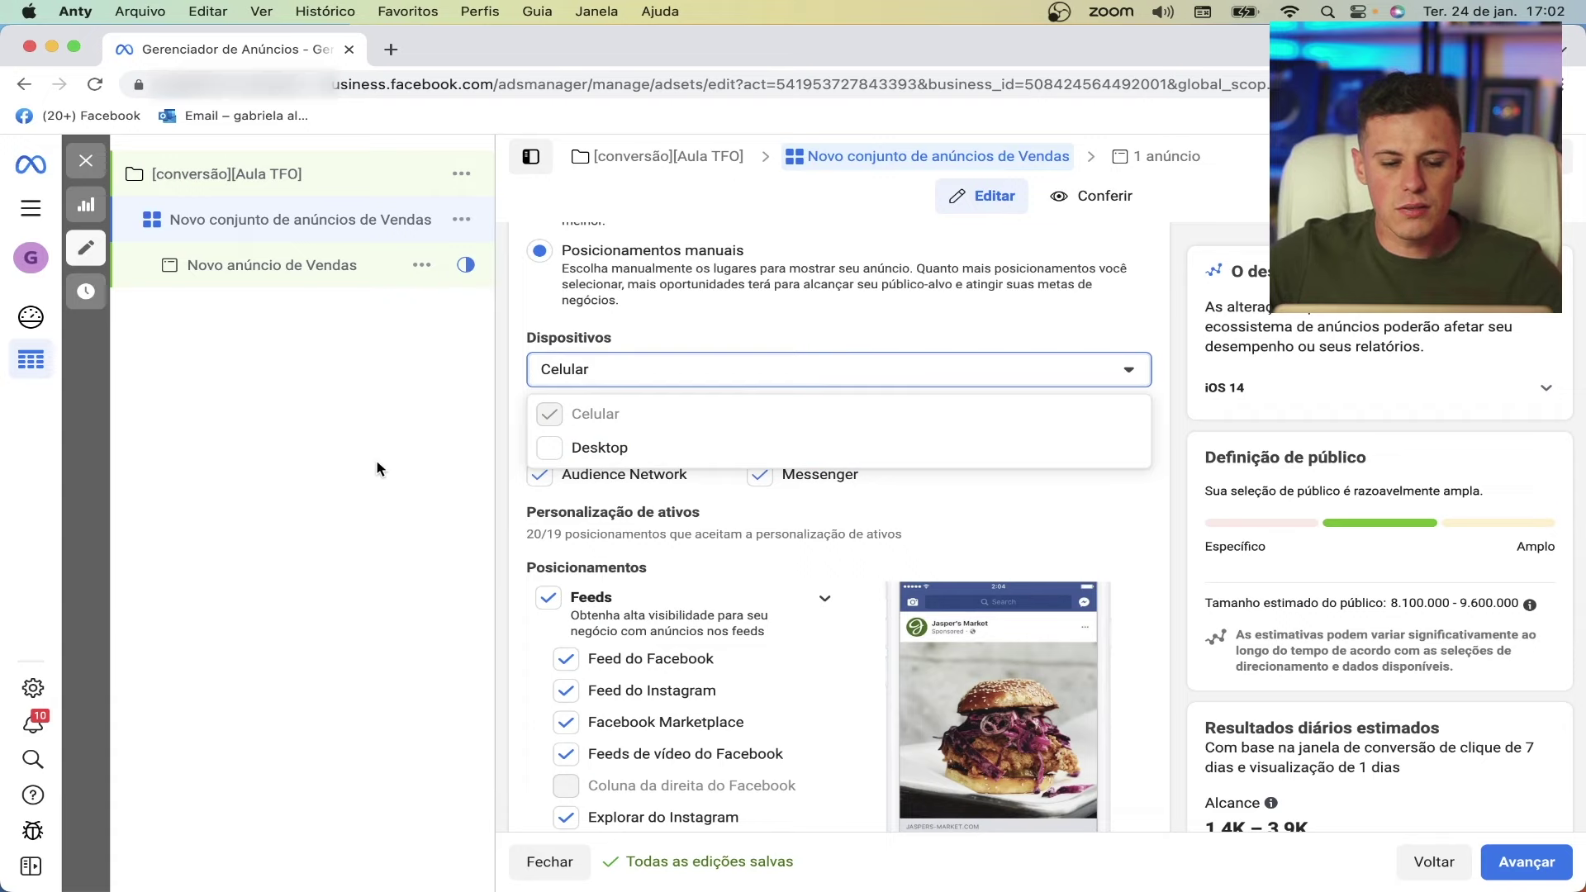
click(1123, 365)
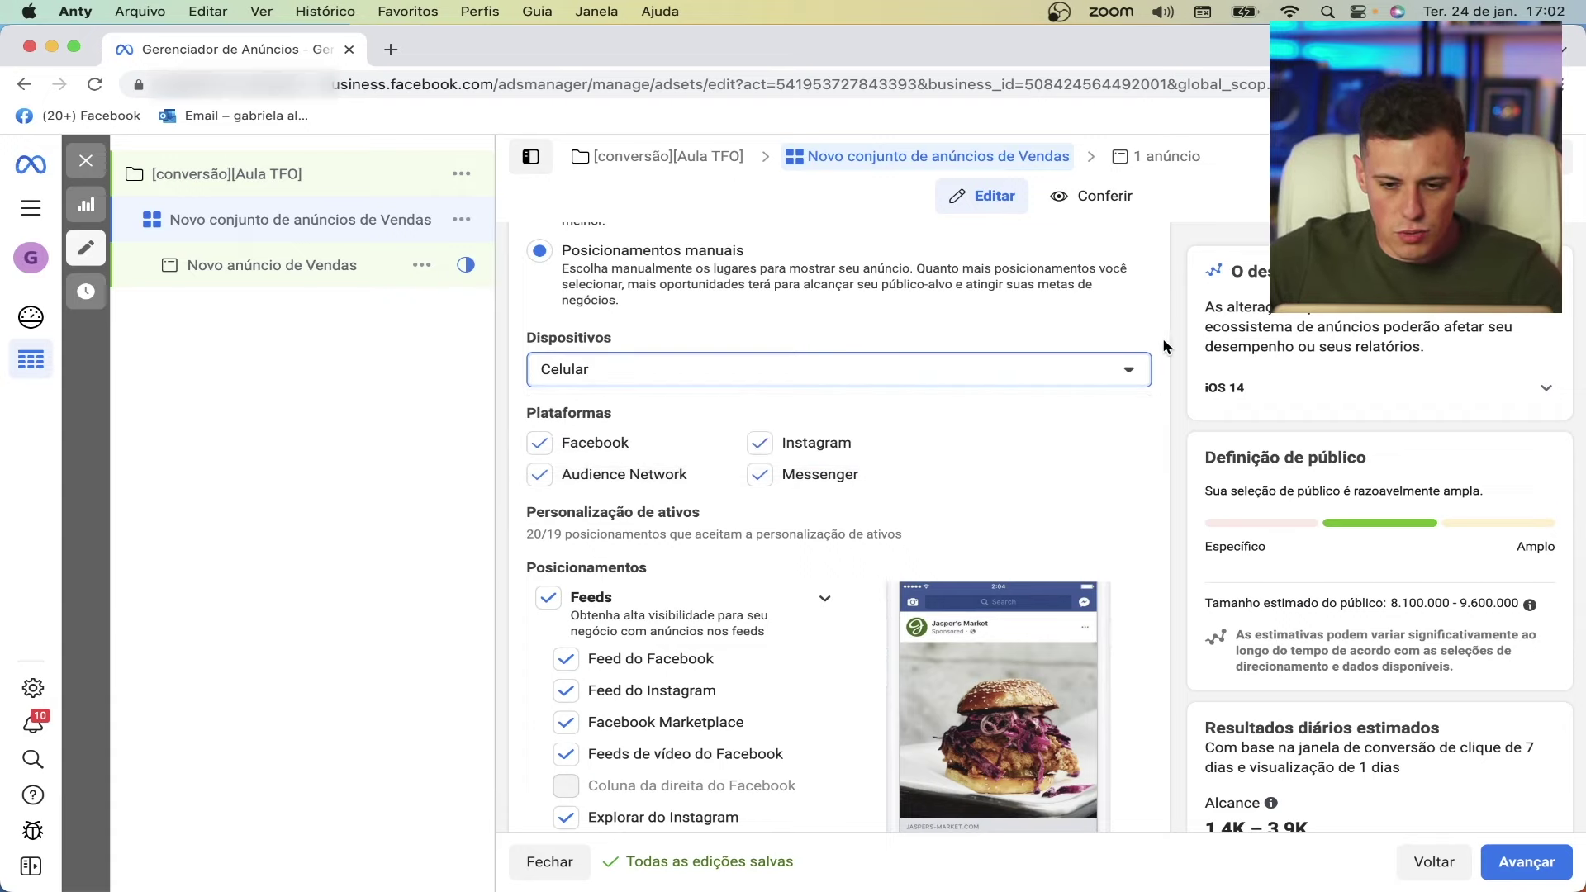
click(539, 475)
click(760, 475)
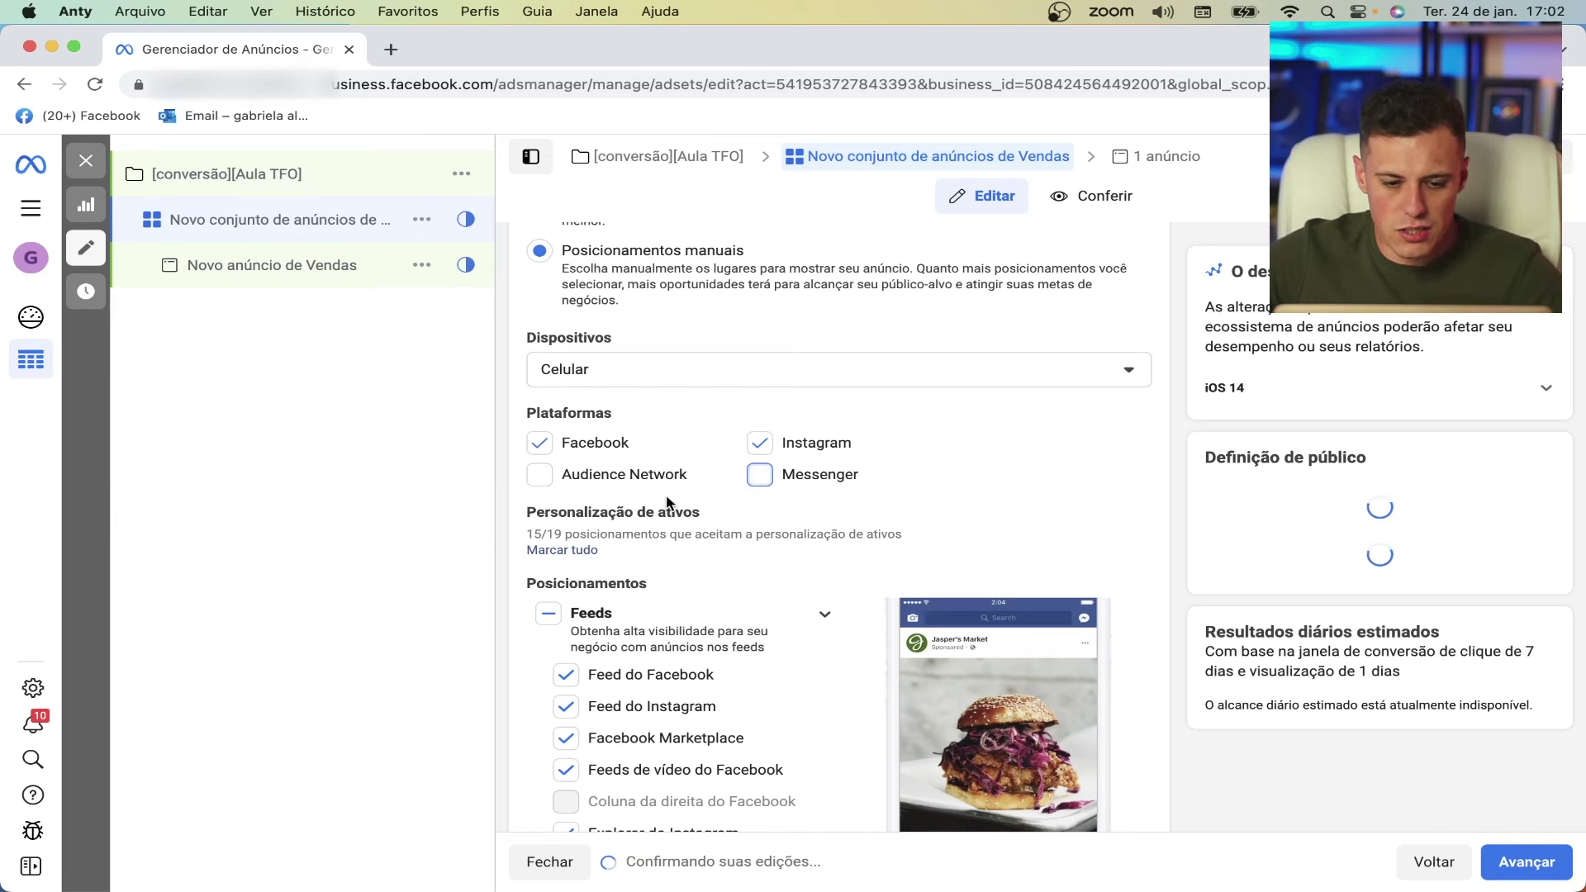
- Untick the Feeds de vídeo do Facebook, Instagram Explore home and Loja do Instagram placements
scroll(666, 496, down, 1)
scroll(666, 496, down, 2)
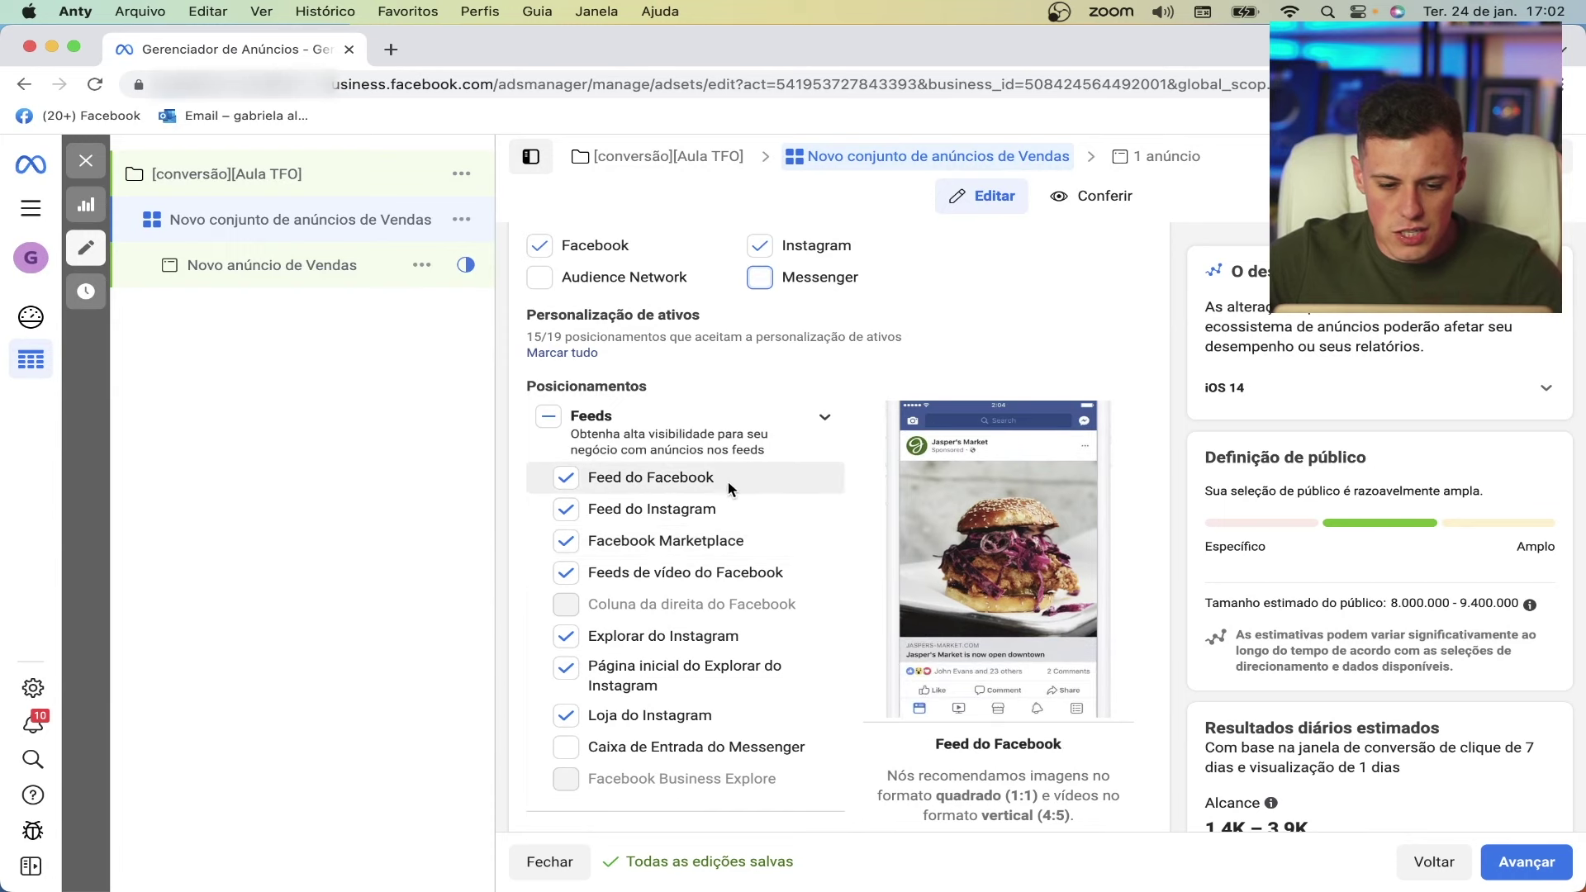
scroll(722, 482, down, 1)
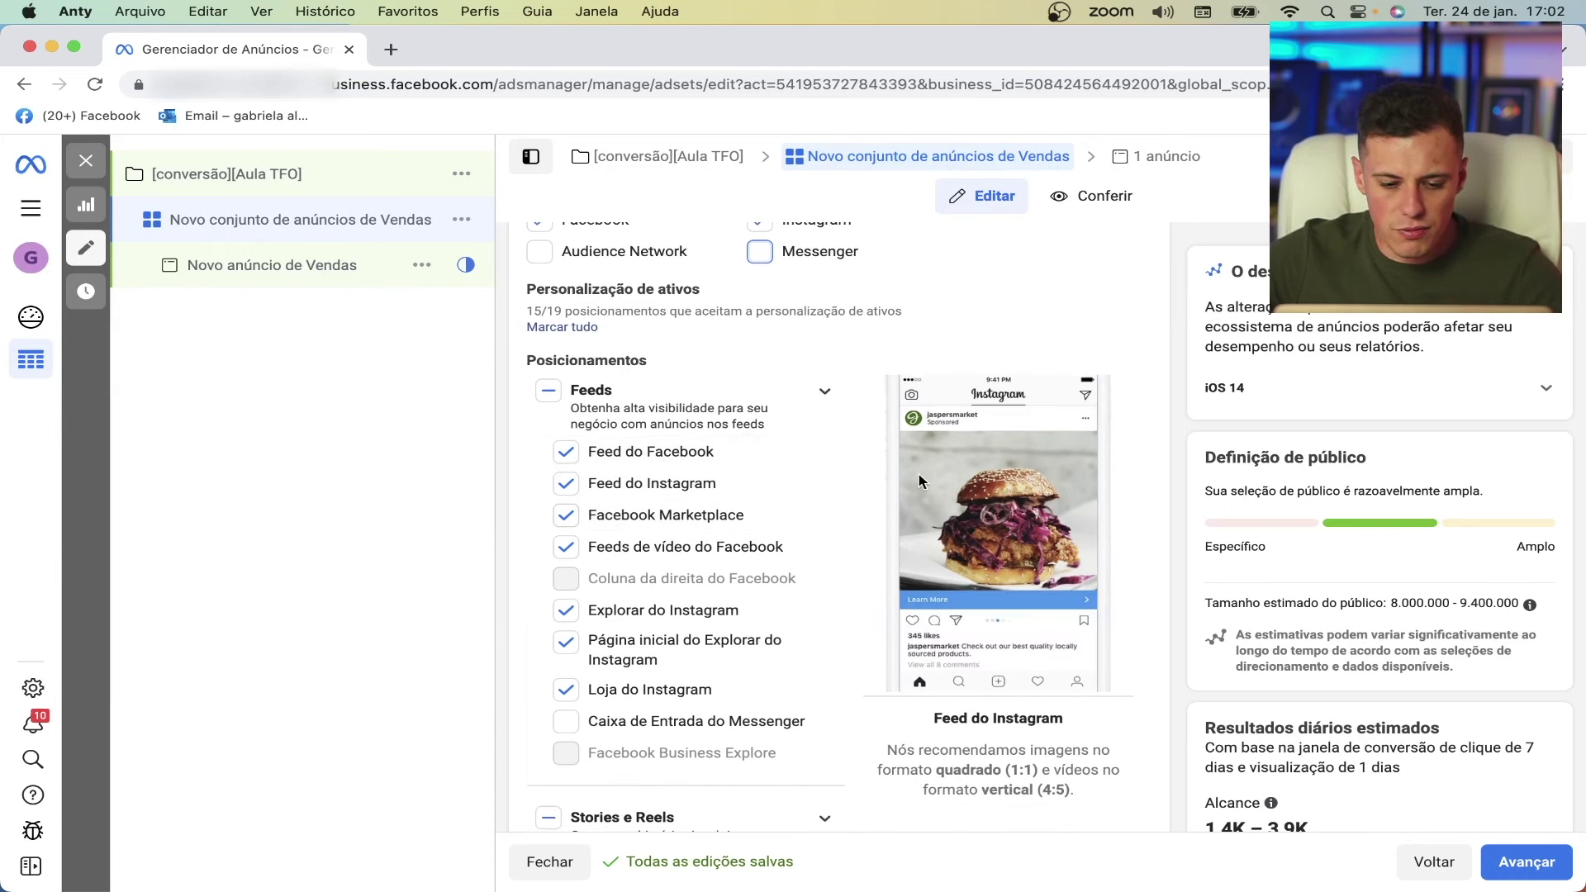
click(566, 547)
click(566, 610)
click(566, 641)
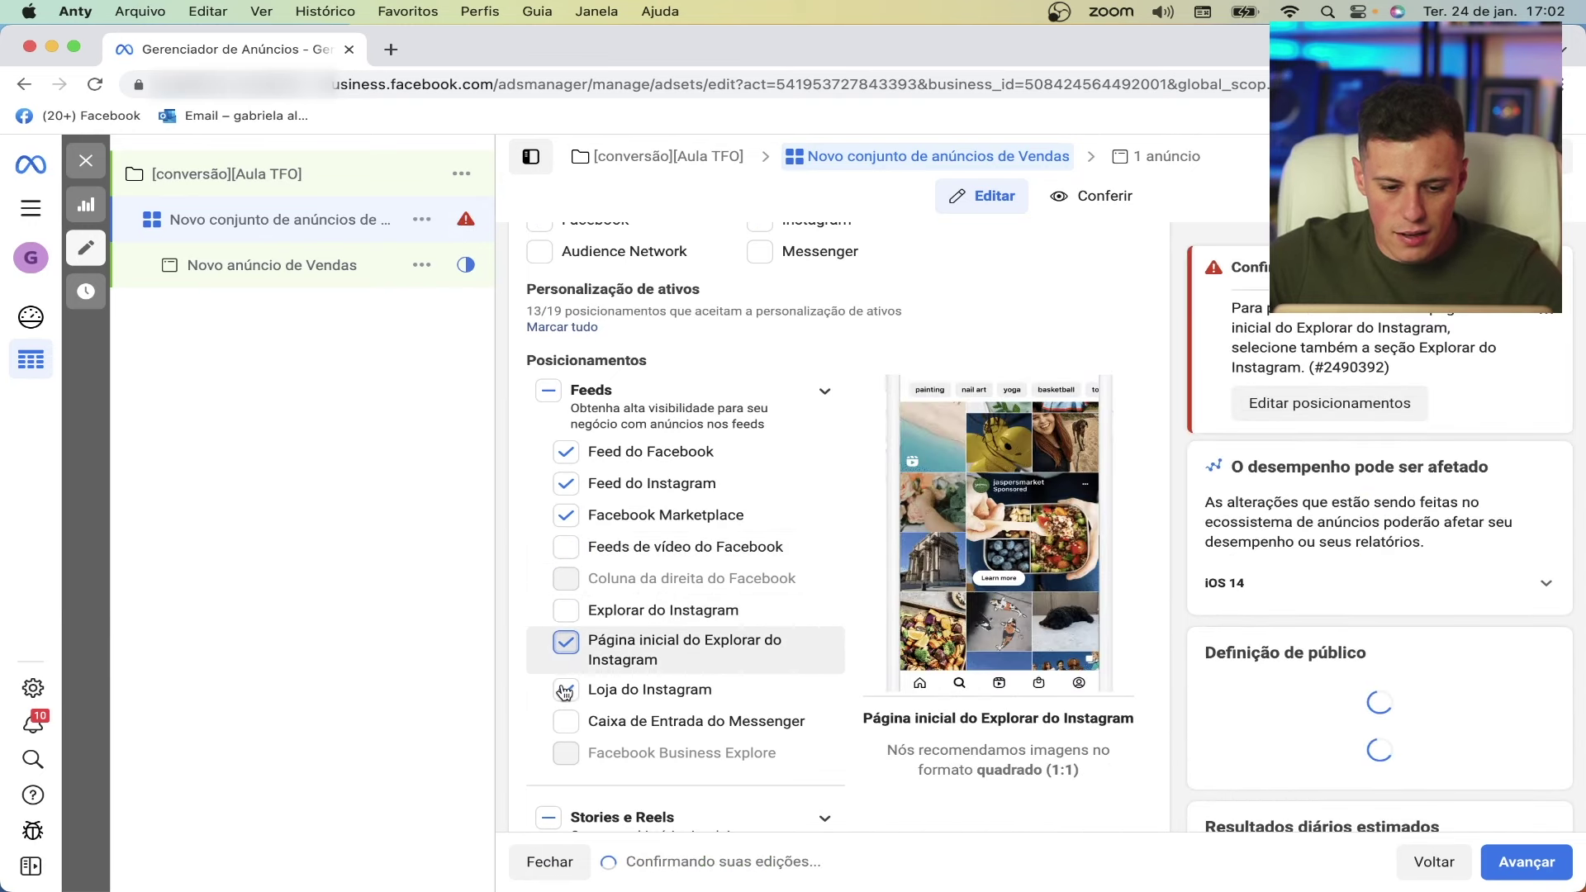
click(566, 689)
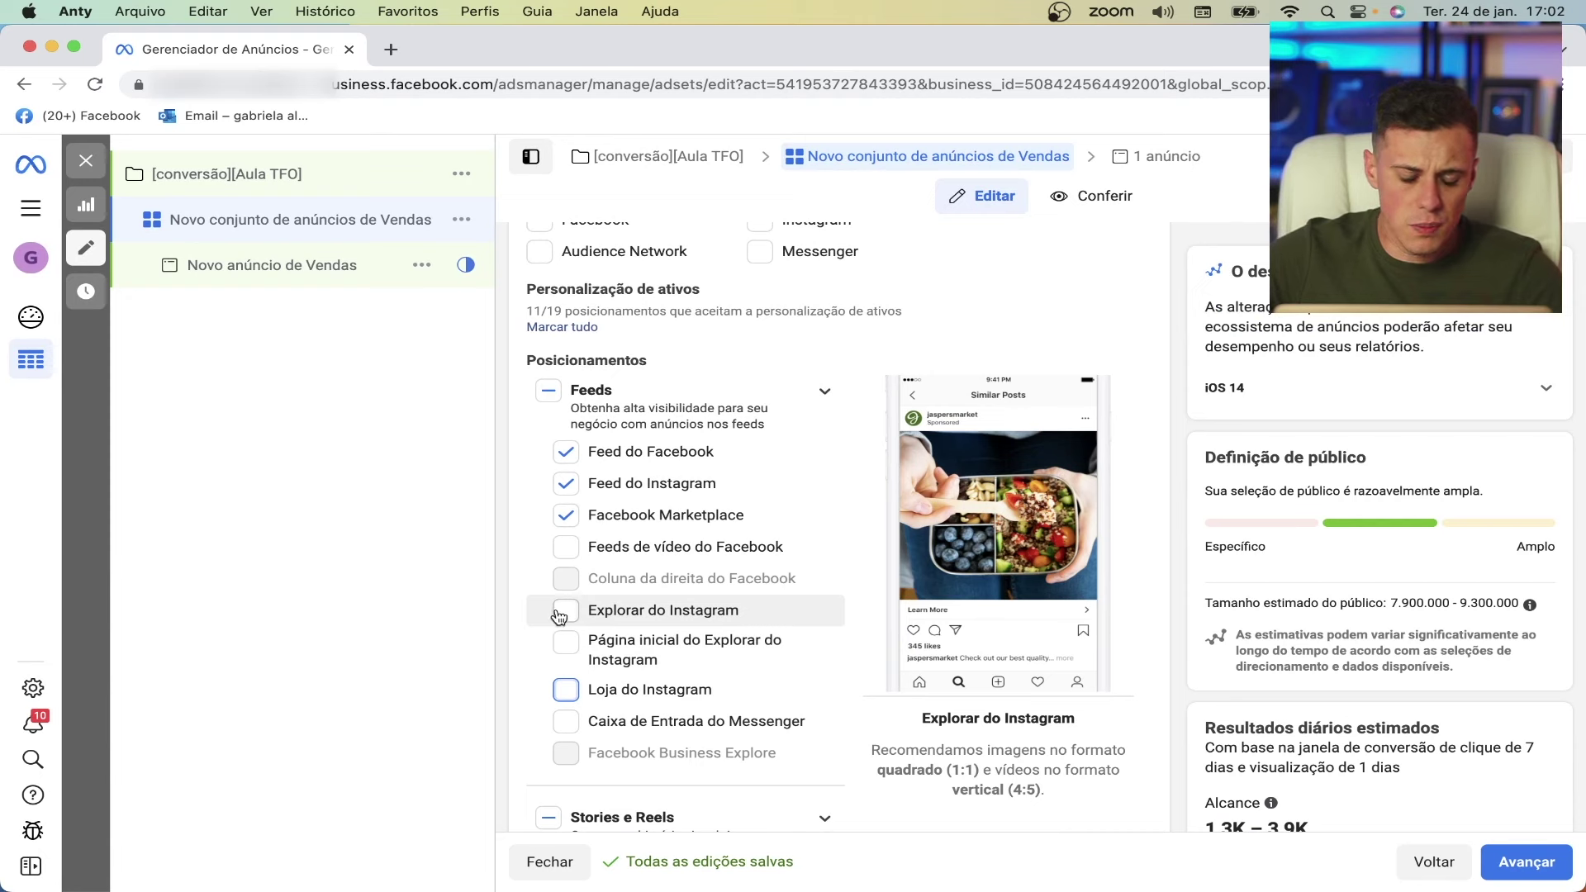
click(566, 610)
- Remove Instagram and Facebook Reels, keeping Instagram Stories and Facebook Stories enabled
scroll(863, 601, down, 5)
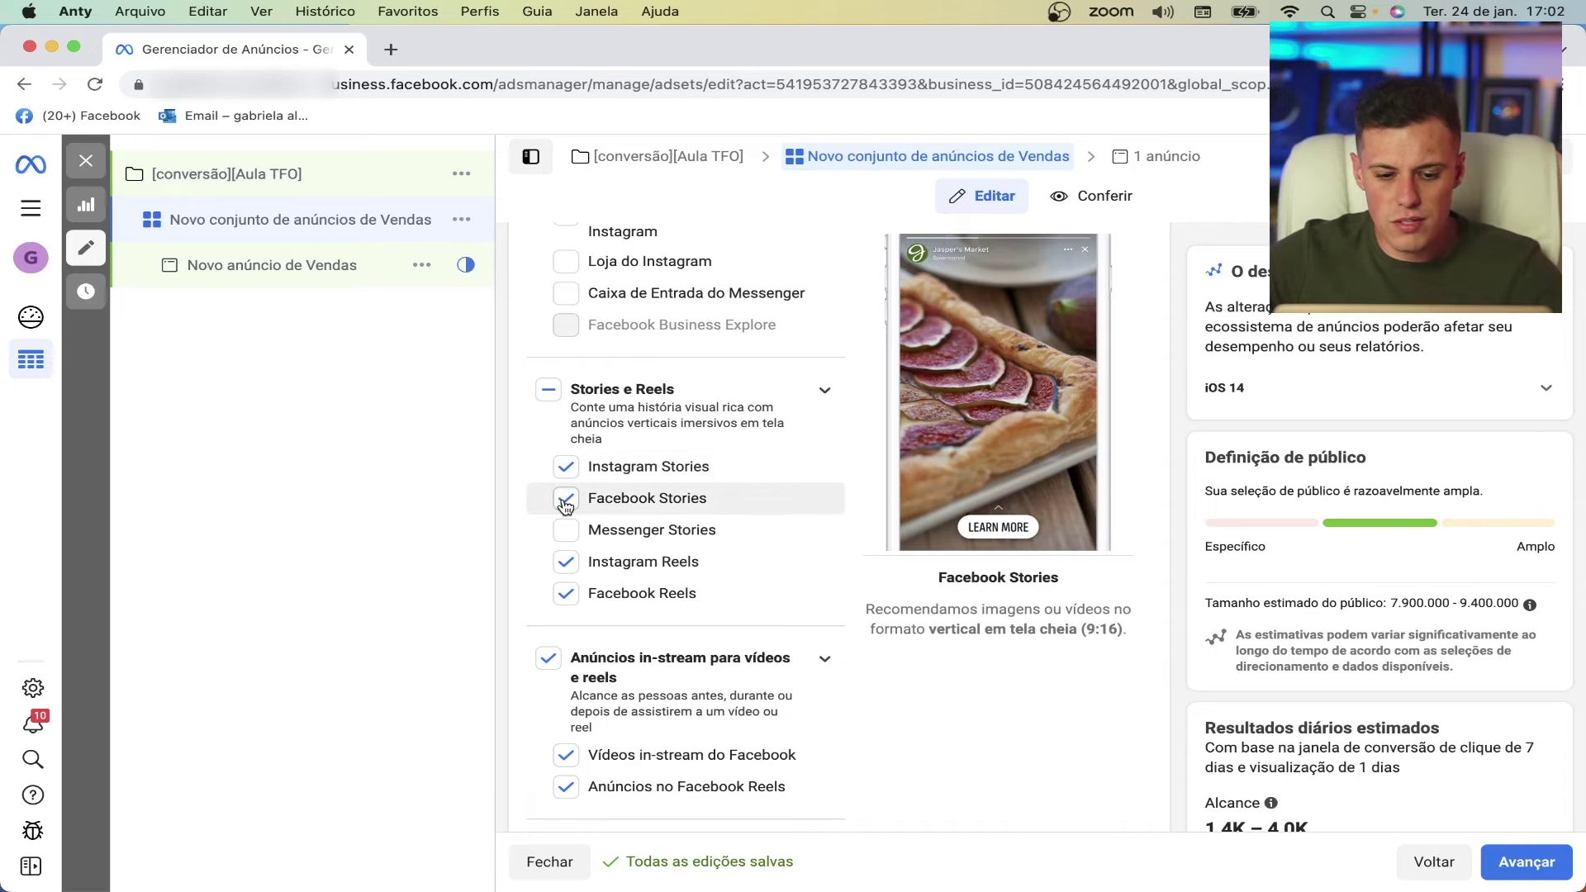
click(566, 563)
click(566, 595)
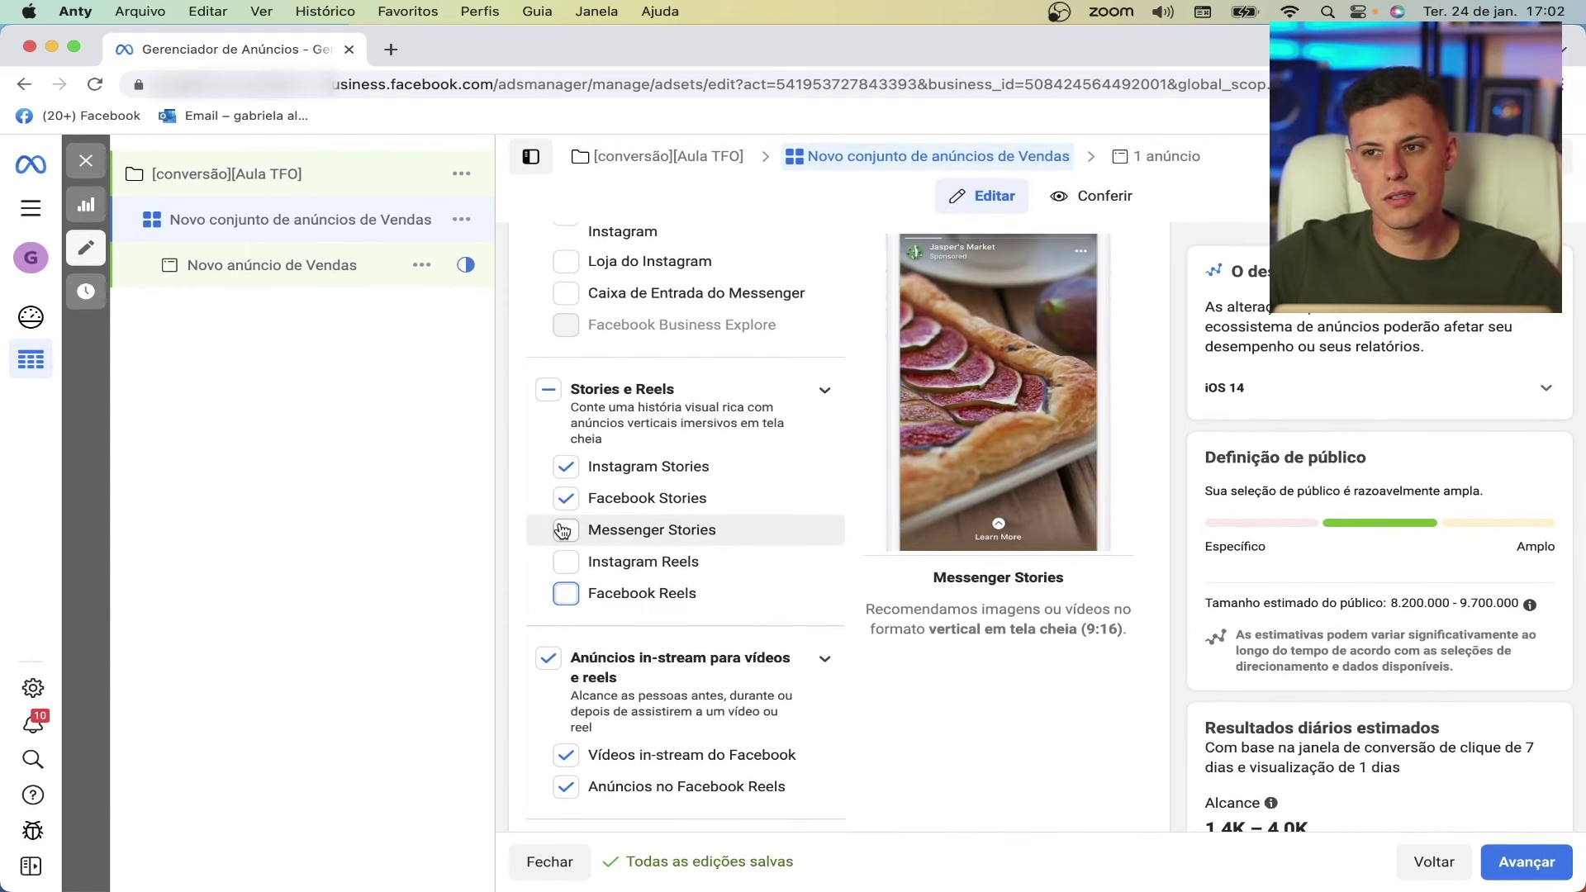
scroll(562, 529, down, 2)
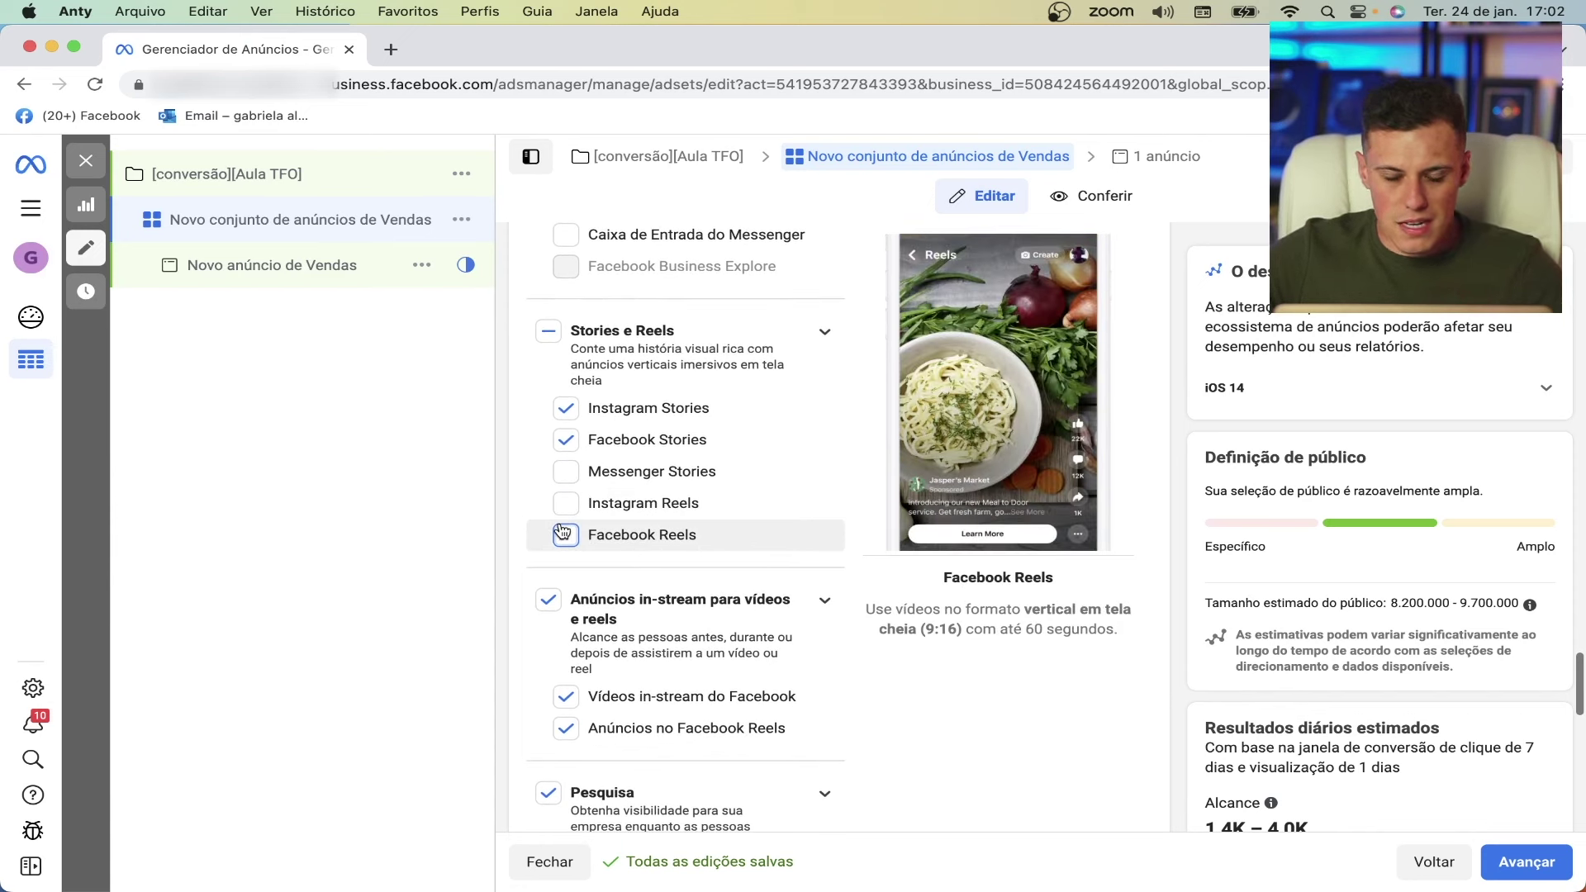
click(577, 410)
click(578, 442)
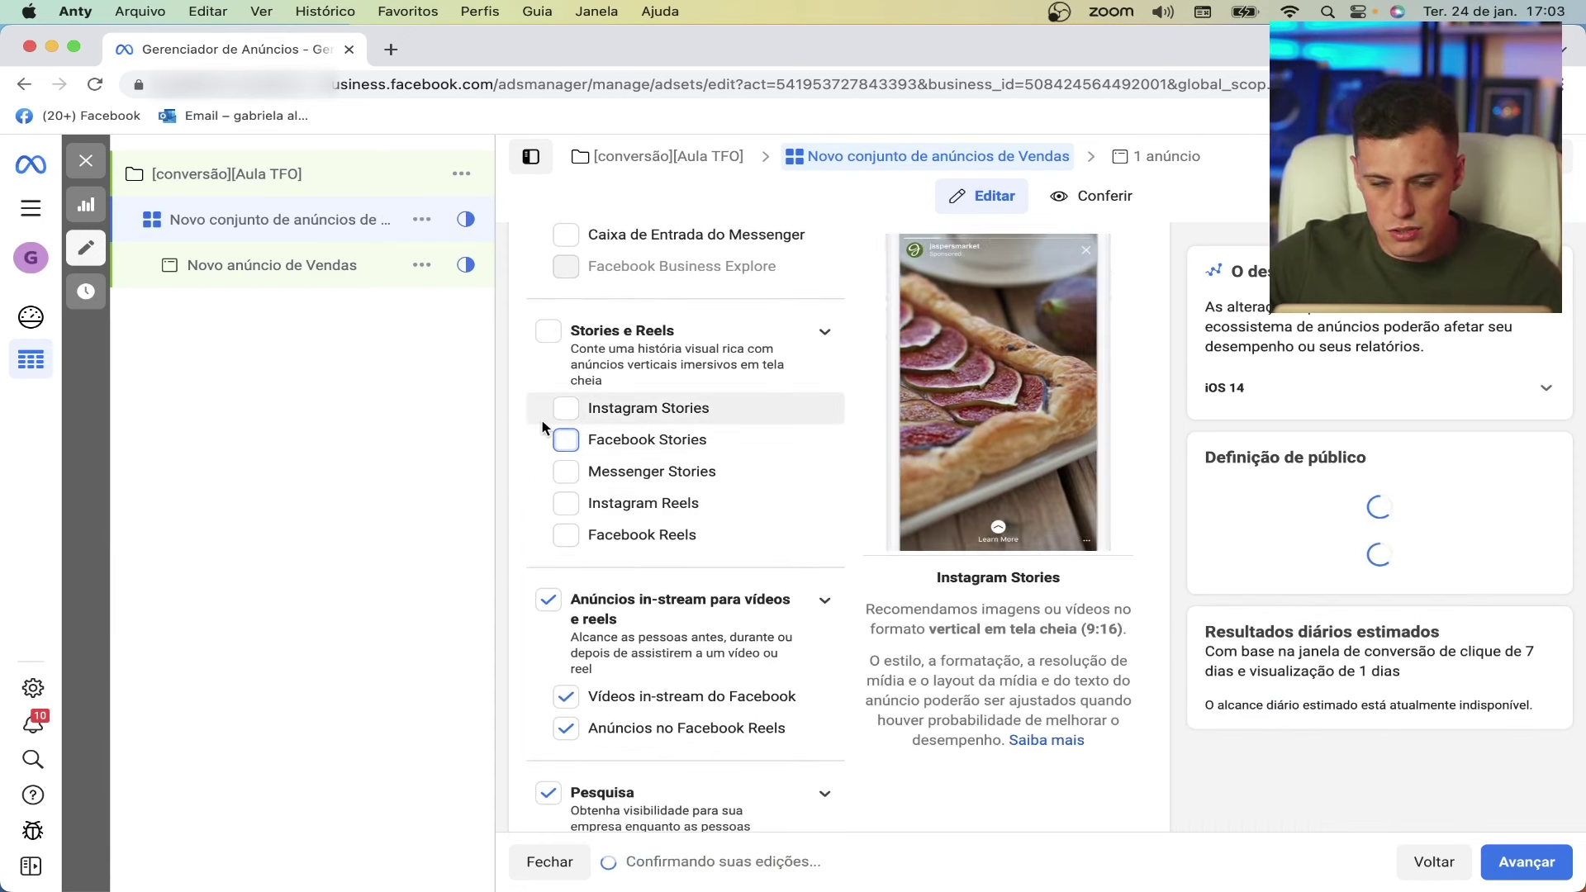
click(566, 409)
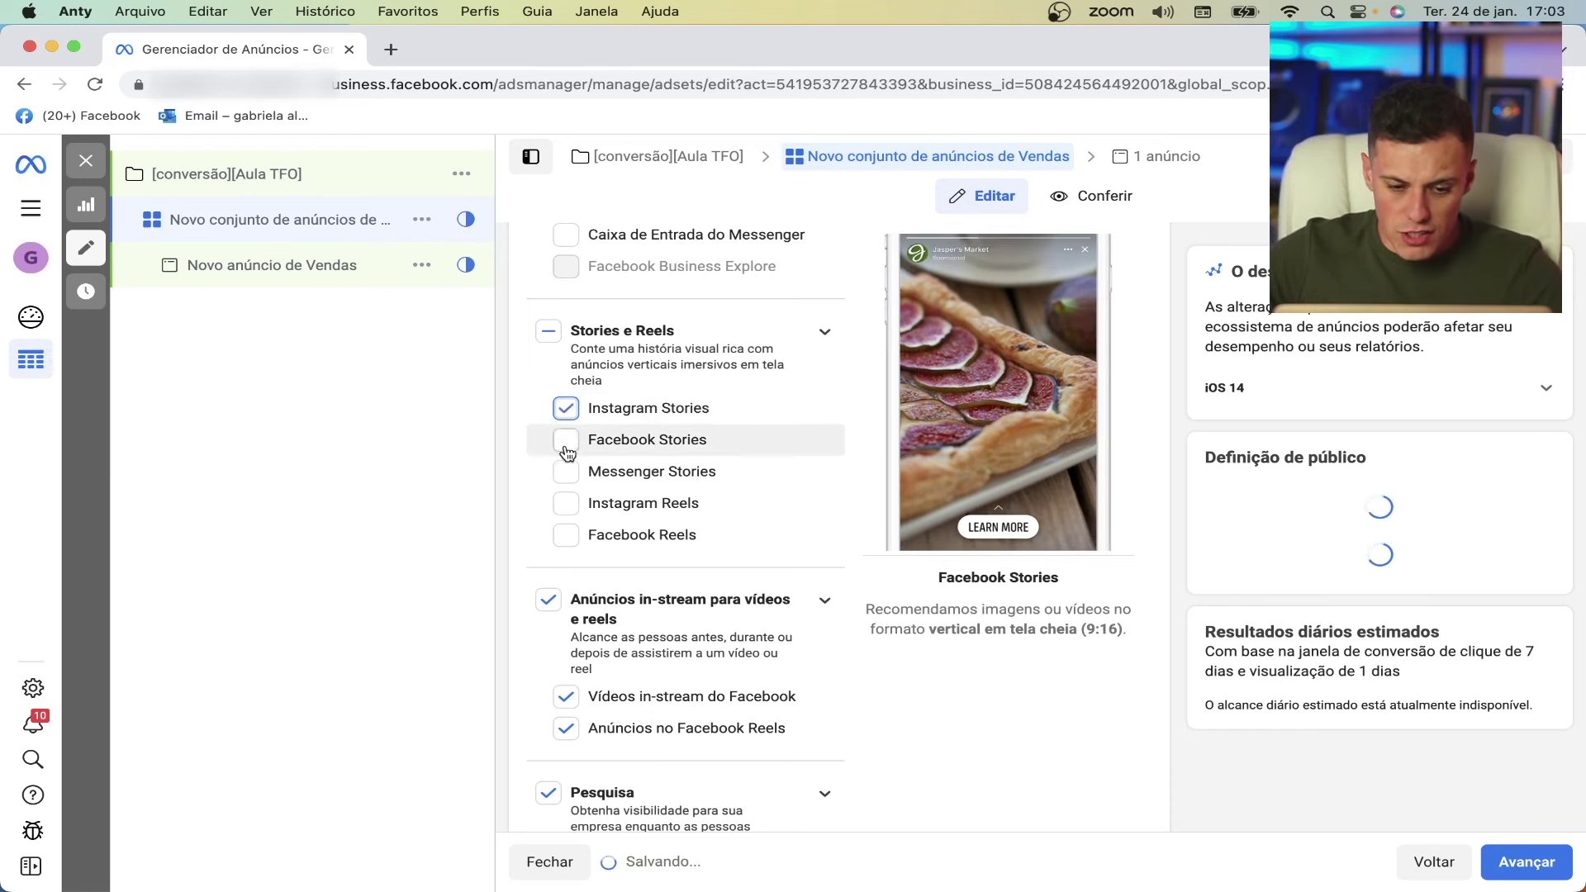
click(555, 442)
- Turn off the in-stream video, Pesquisa and No artigo placements
scroll(506, 478, down, 3)
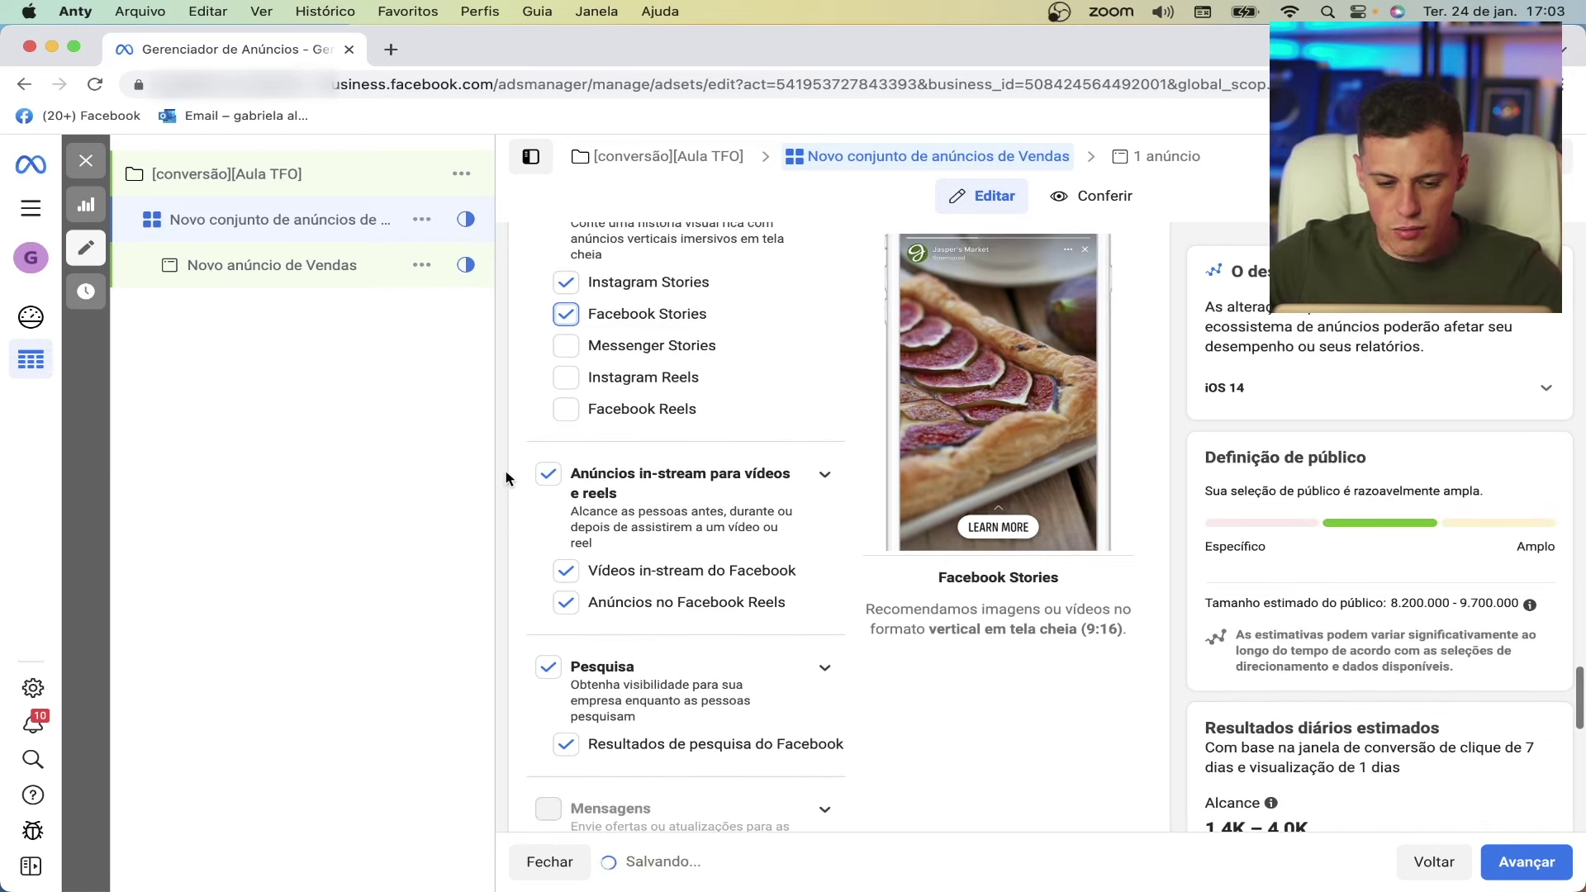
scroll(505, 478, down, 1)
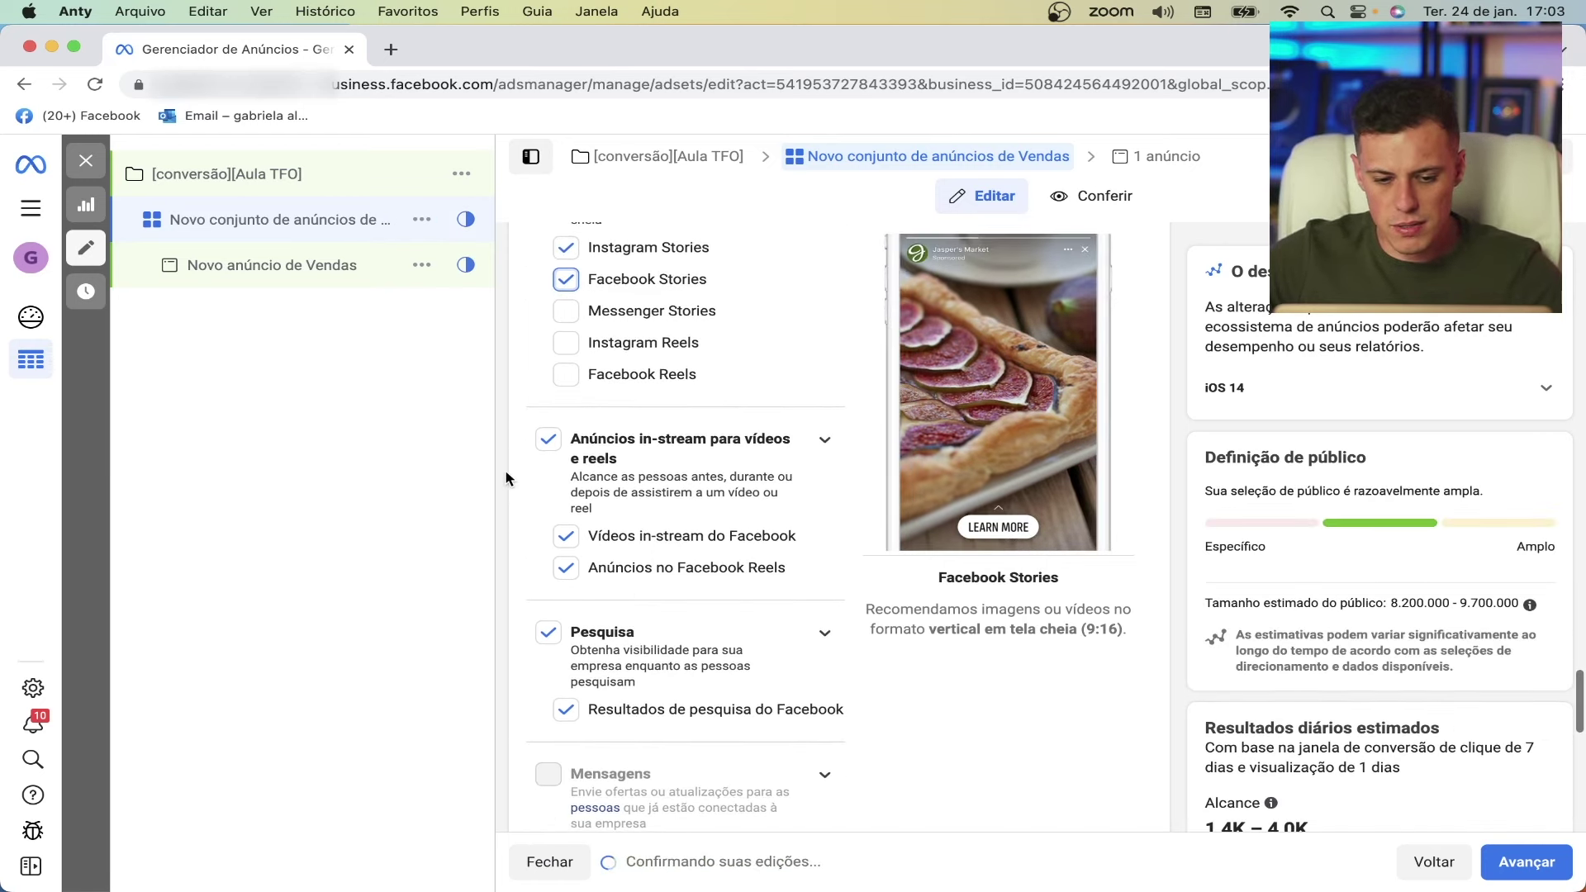
click(550, 442)
scroll(541, 450, down, 3)
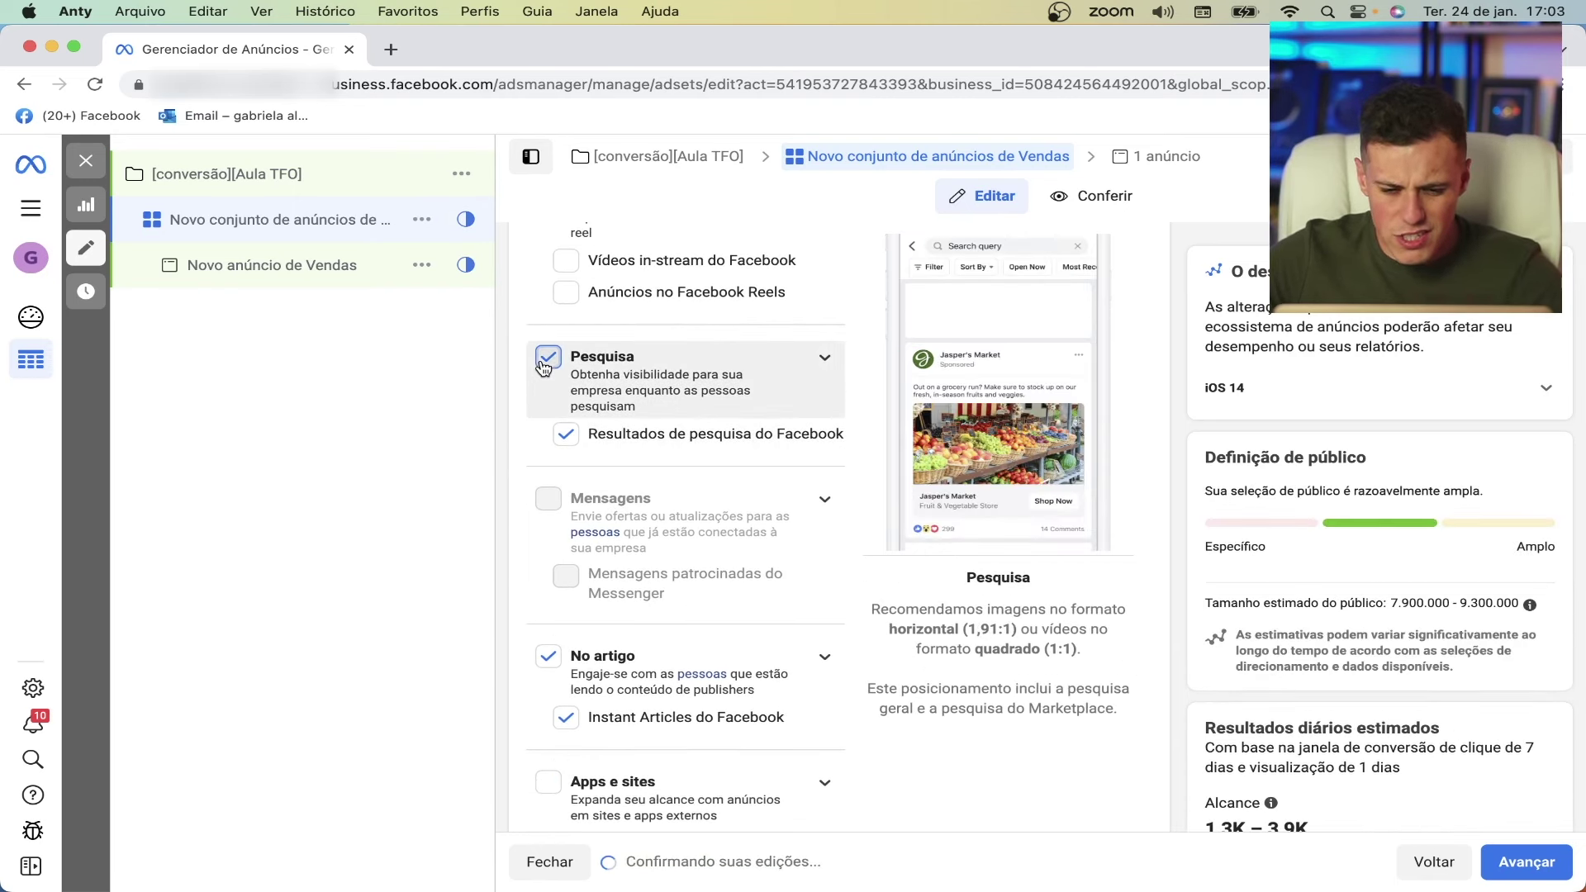
click(545, 358)
scroll(541, 487, down, 5)
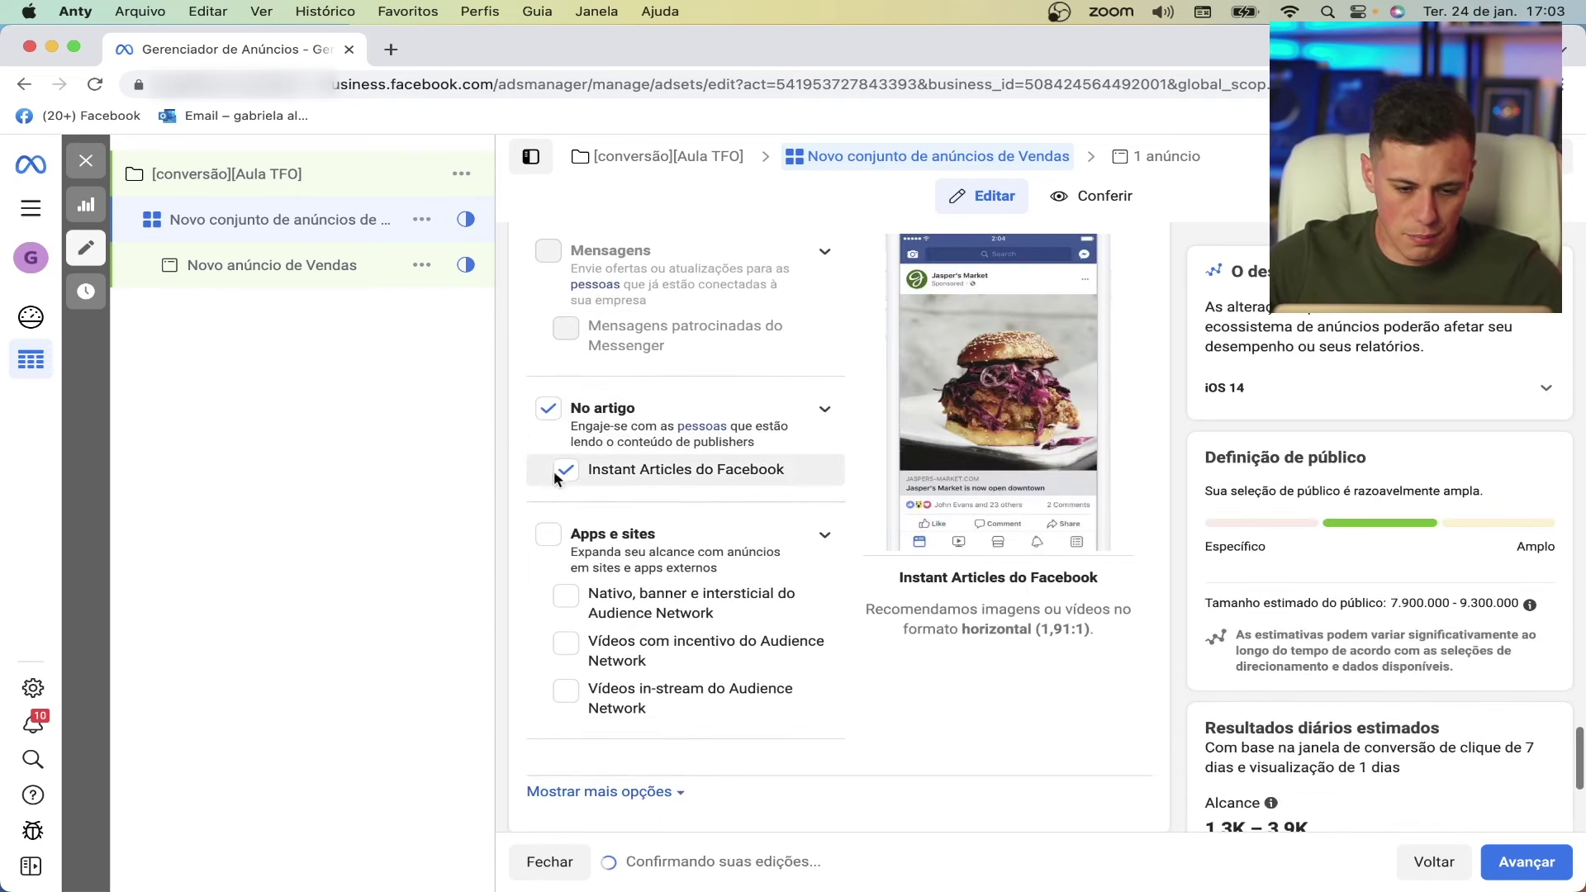
click(548, 411)
scroll(517, 449, down, 6)
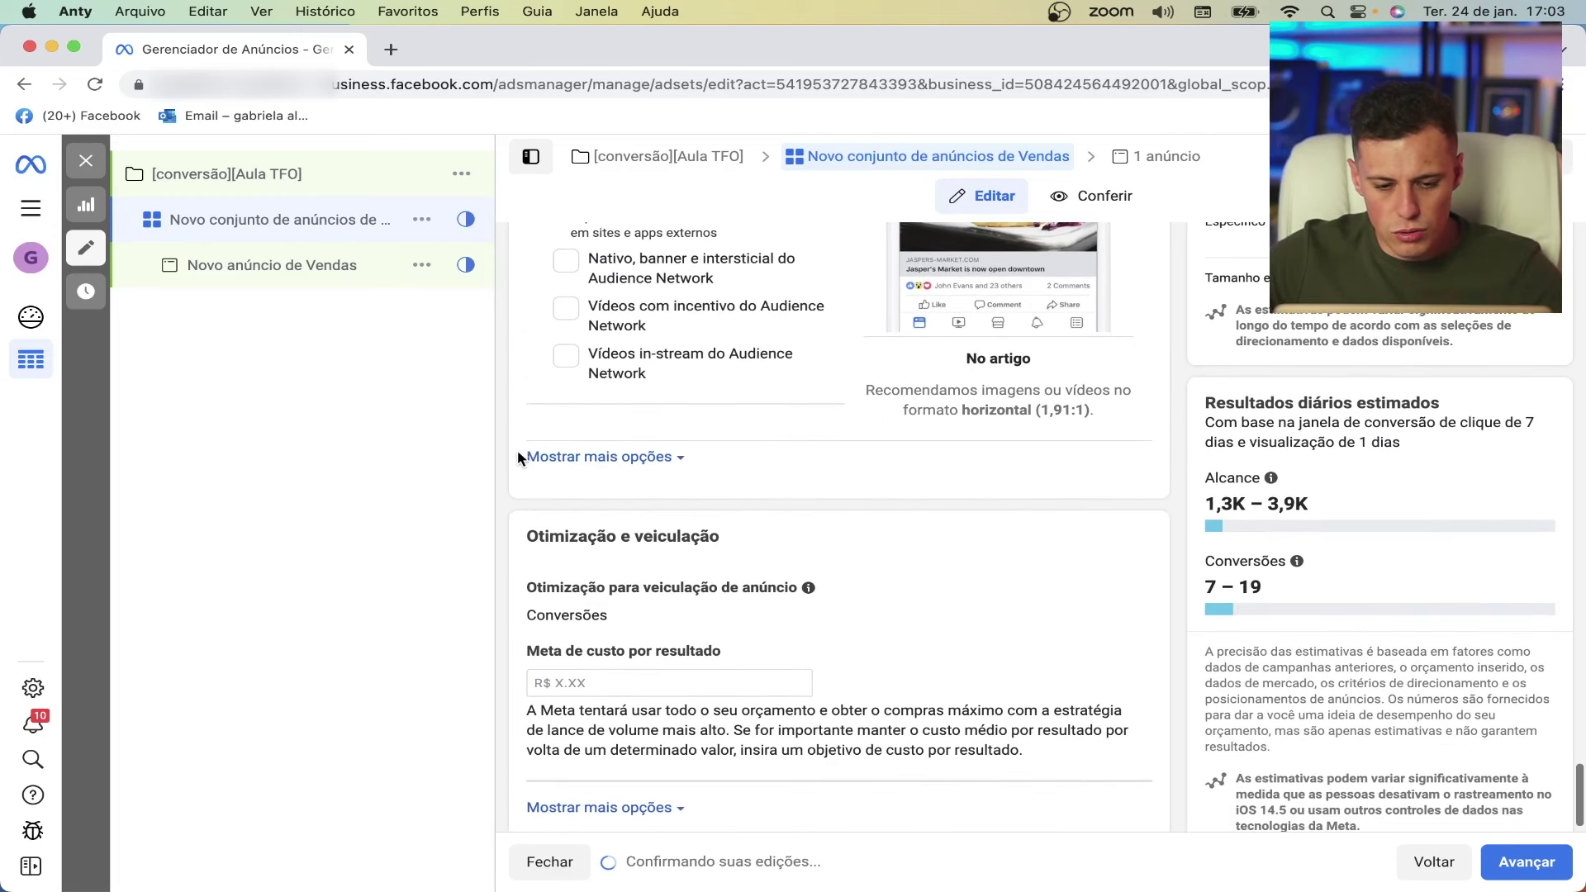
- Enable 'Somente quando conectado a uma rede Wi-Fi' and continue to the ad form
click(570, 457)
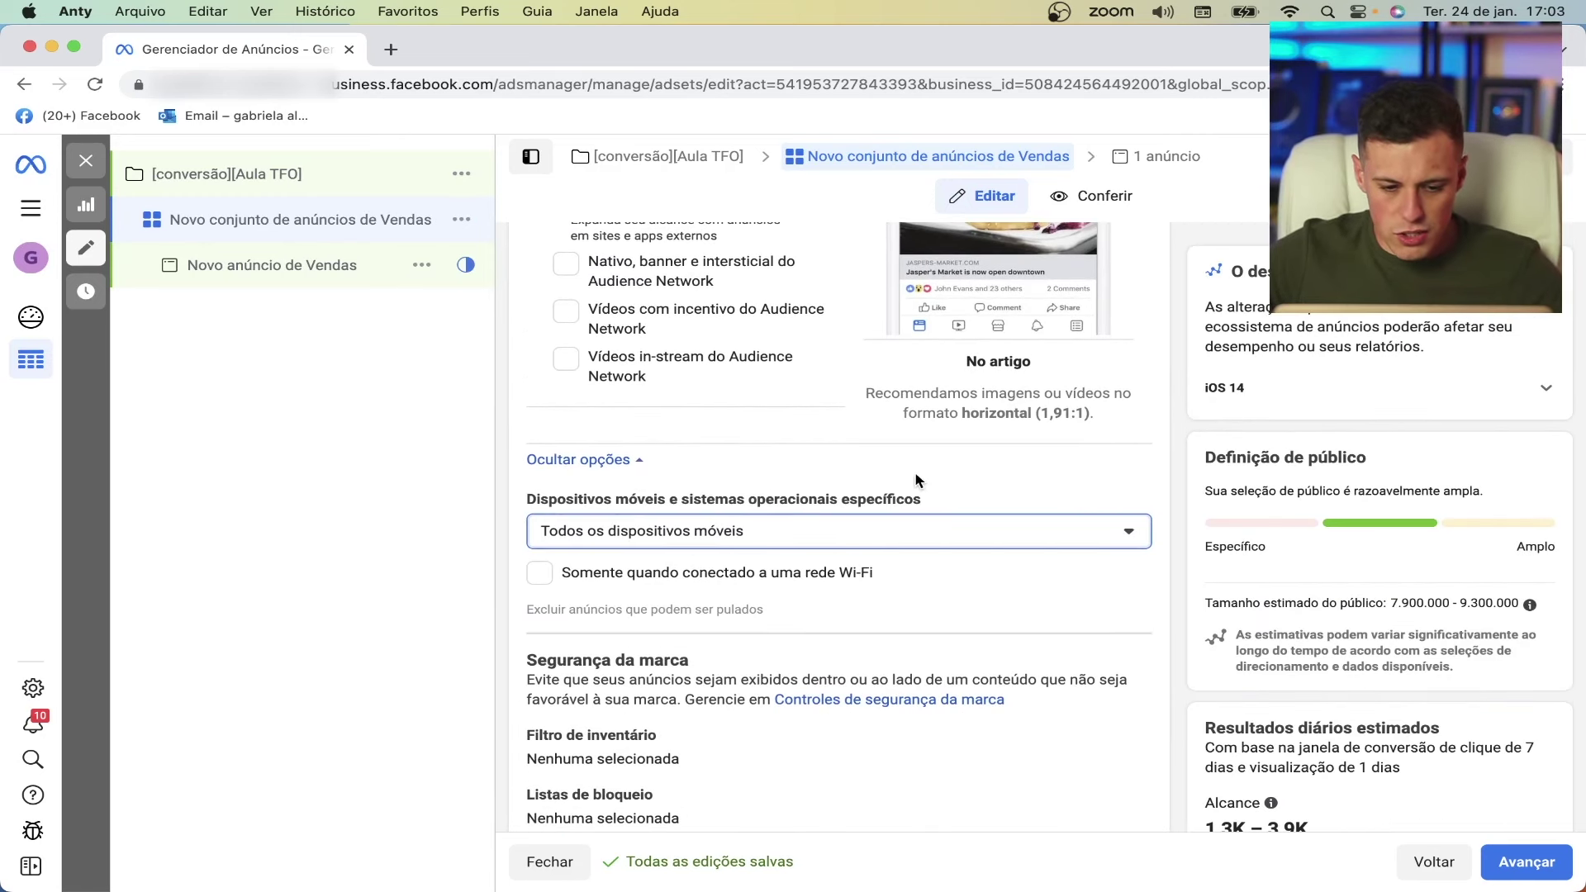
click(617, 576)
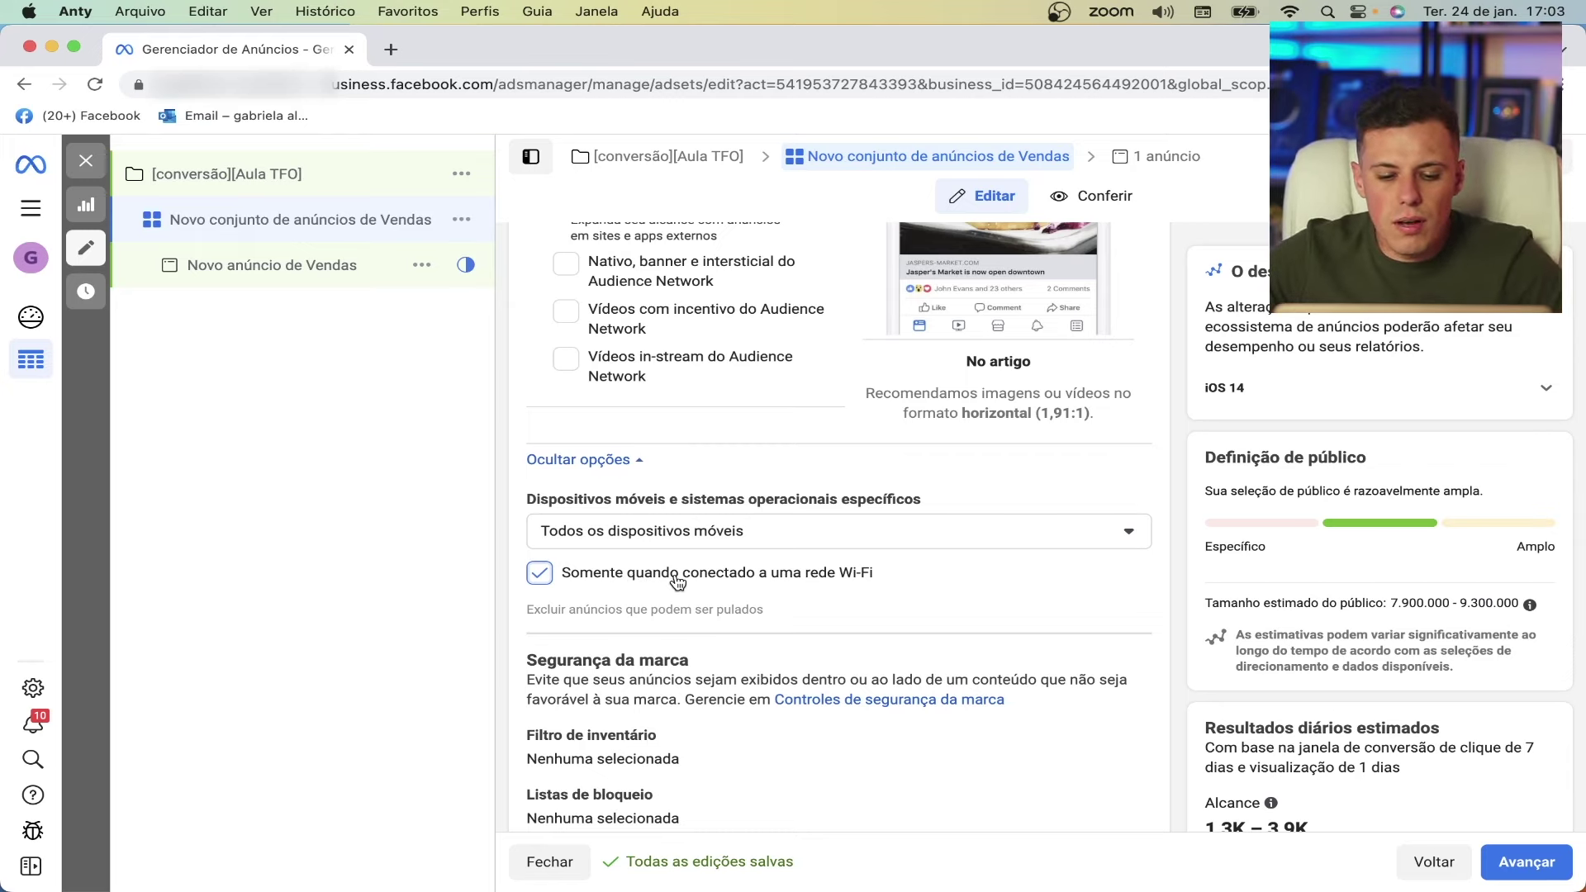
scroll(680, 582, down, 5)
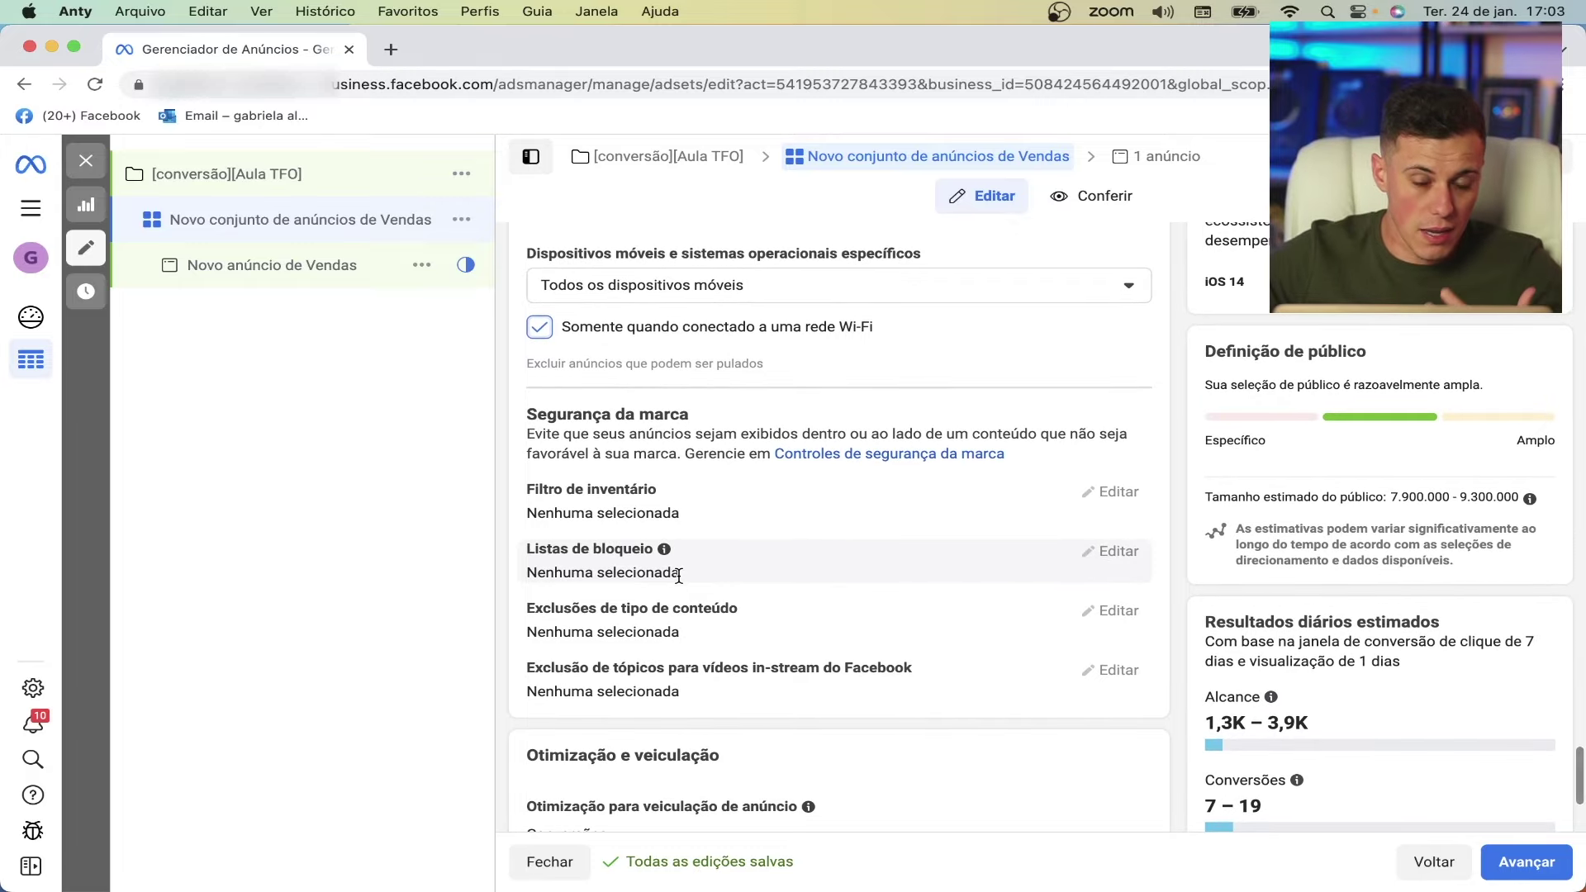
scroll(680, 578, down, 1)
scroll(679, 582, down, 4)
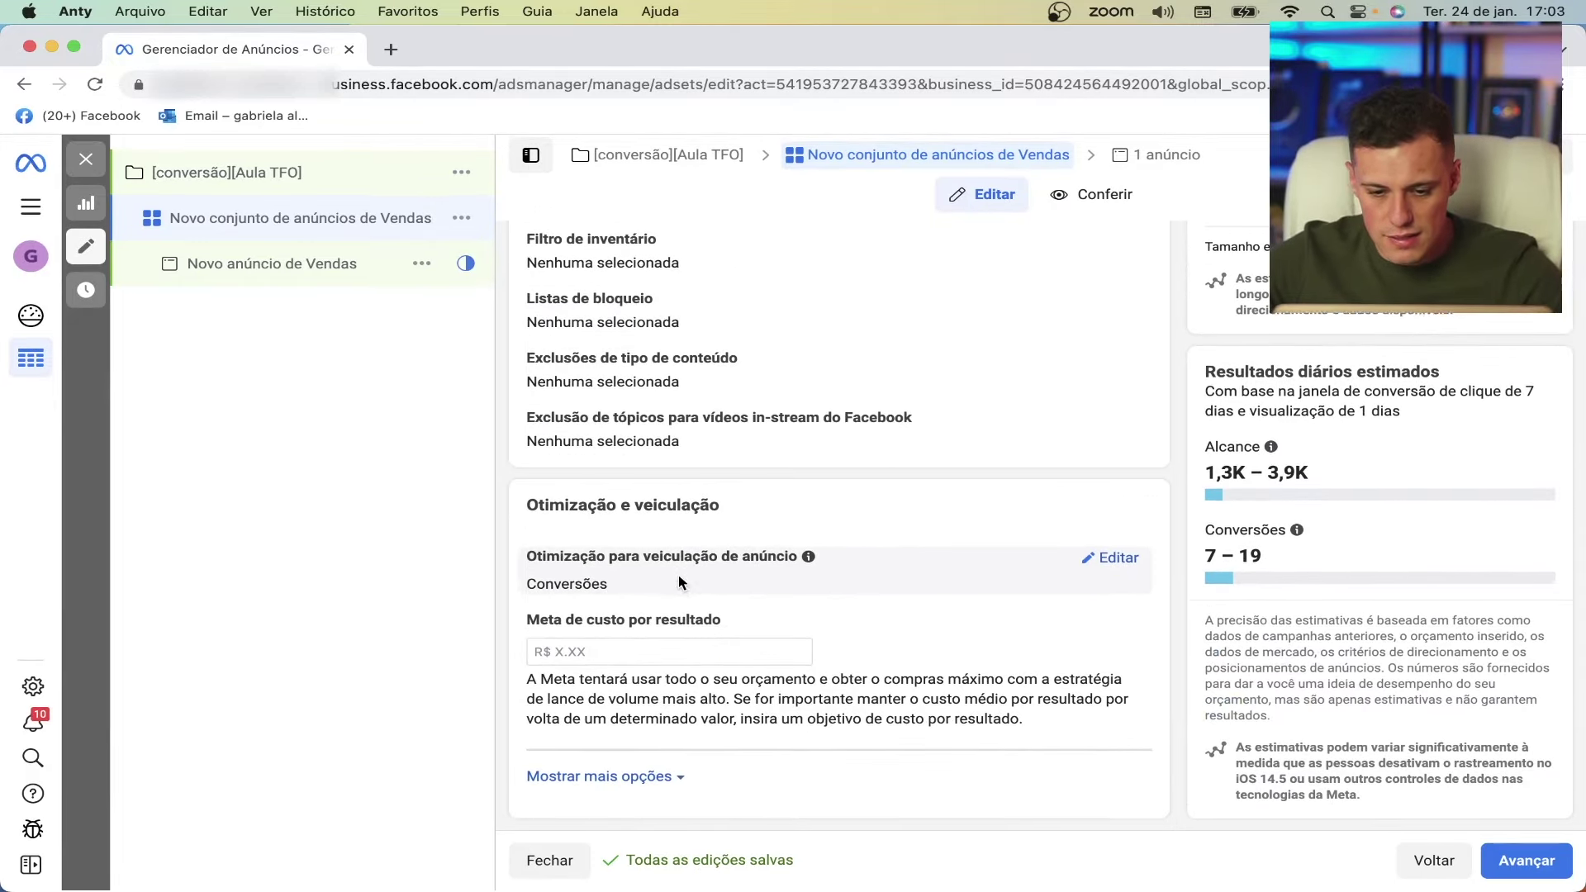
scroll(679, 582, up, 20)
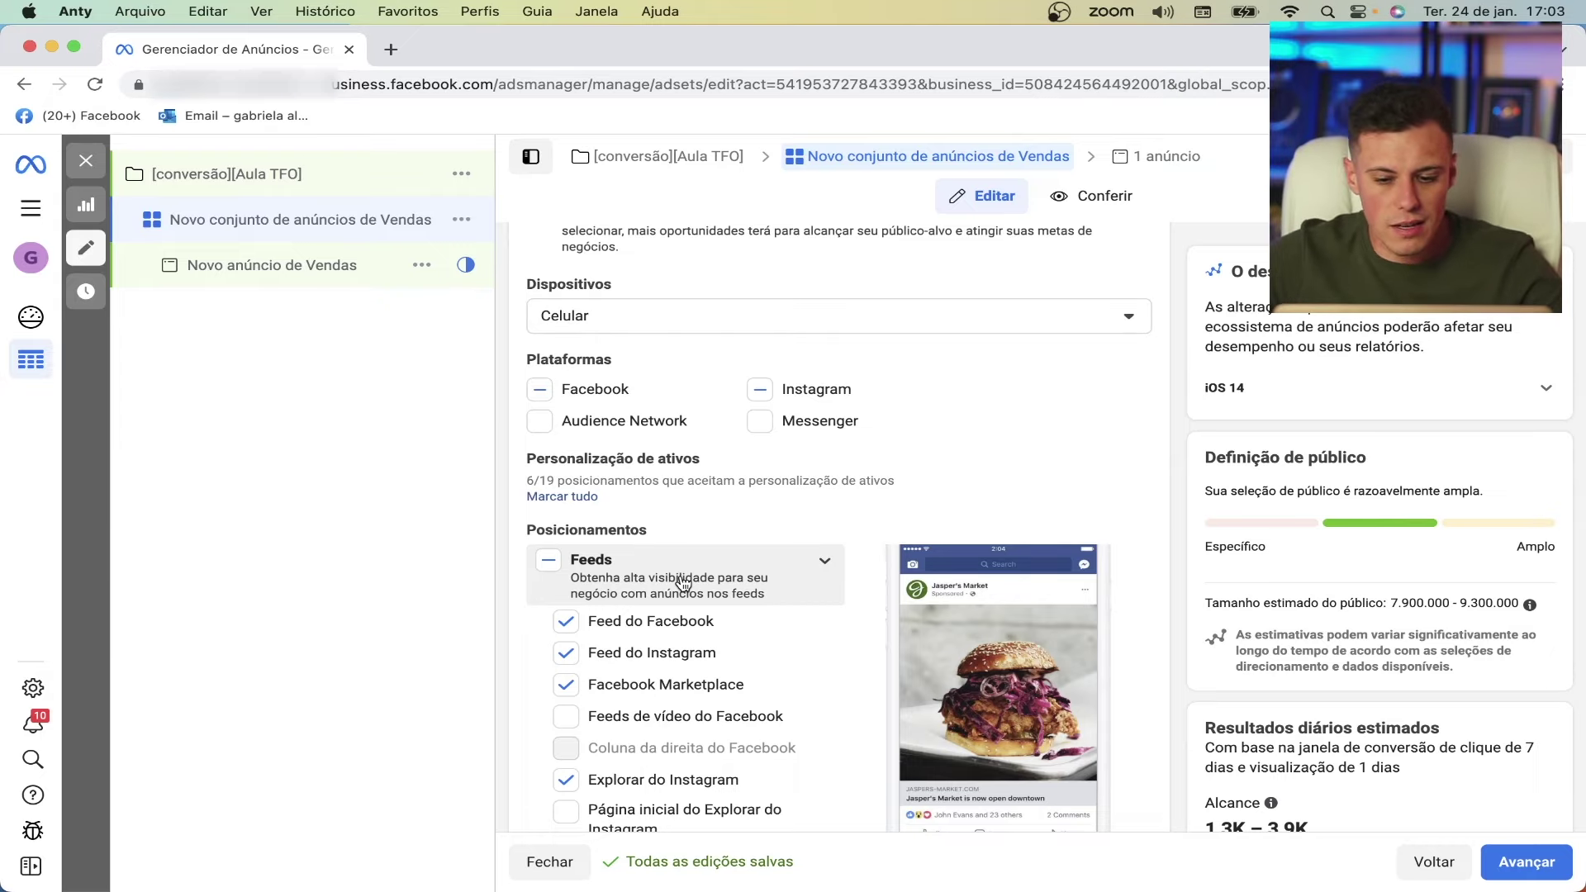
scroll(684, 583, down, 15)
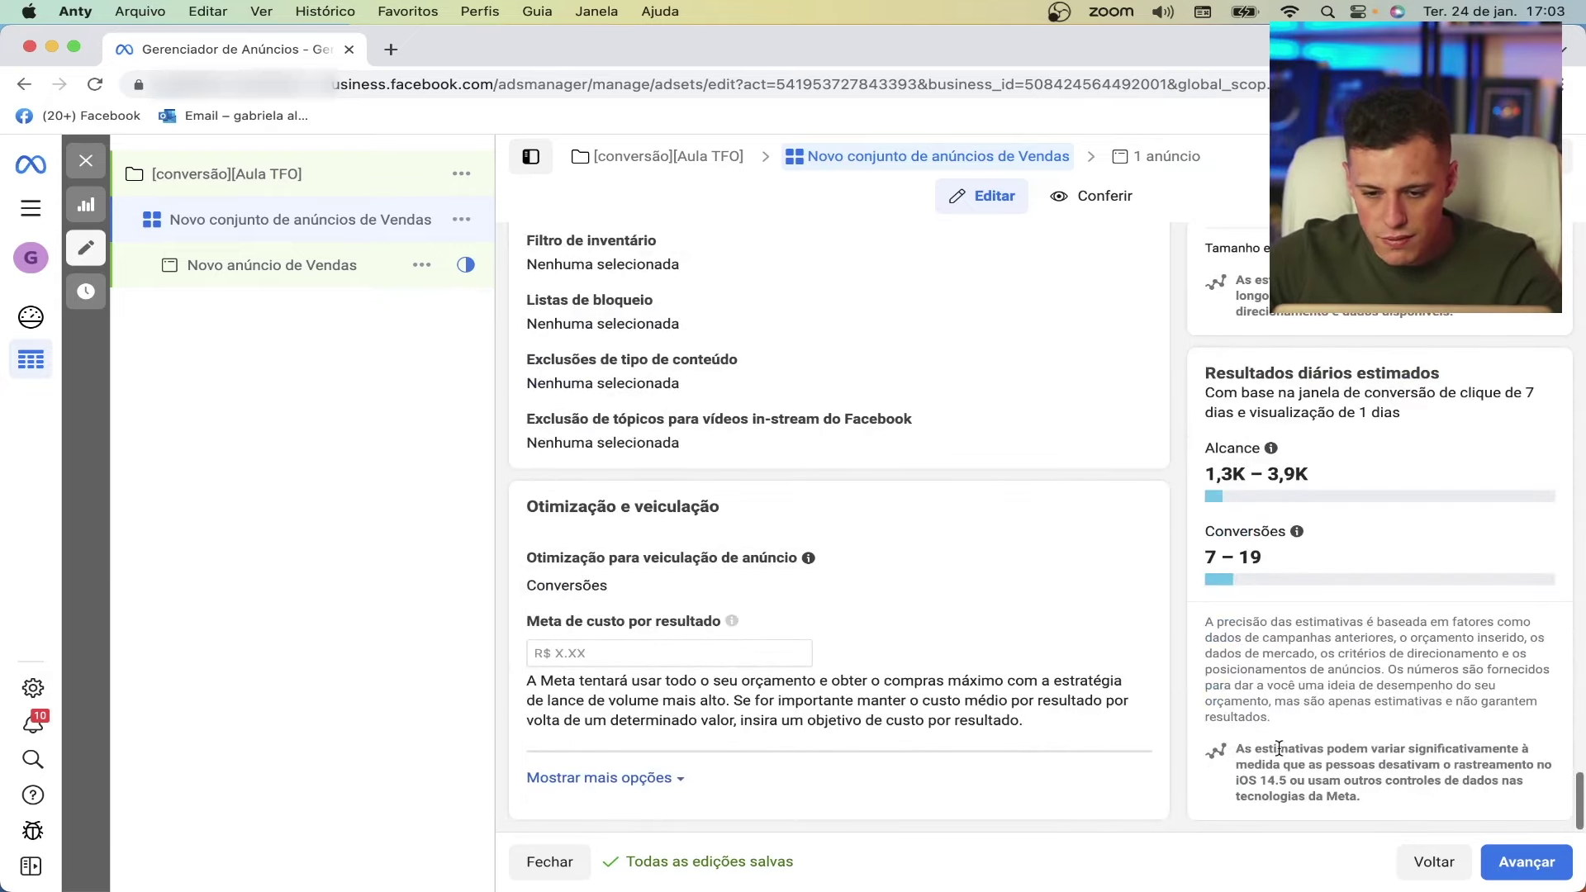
click(1528, 848)
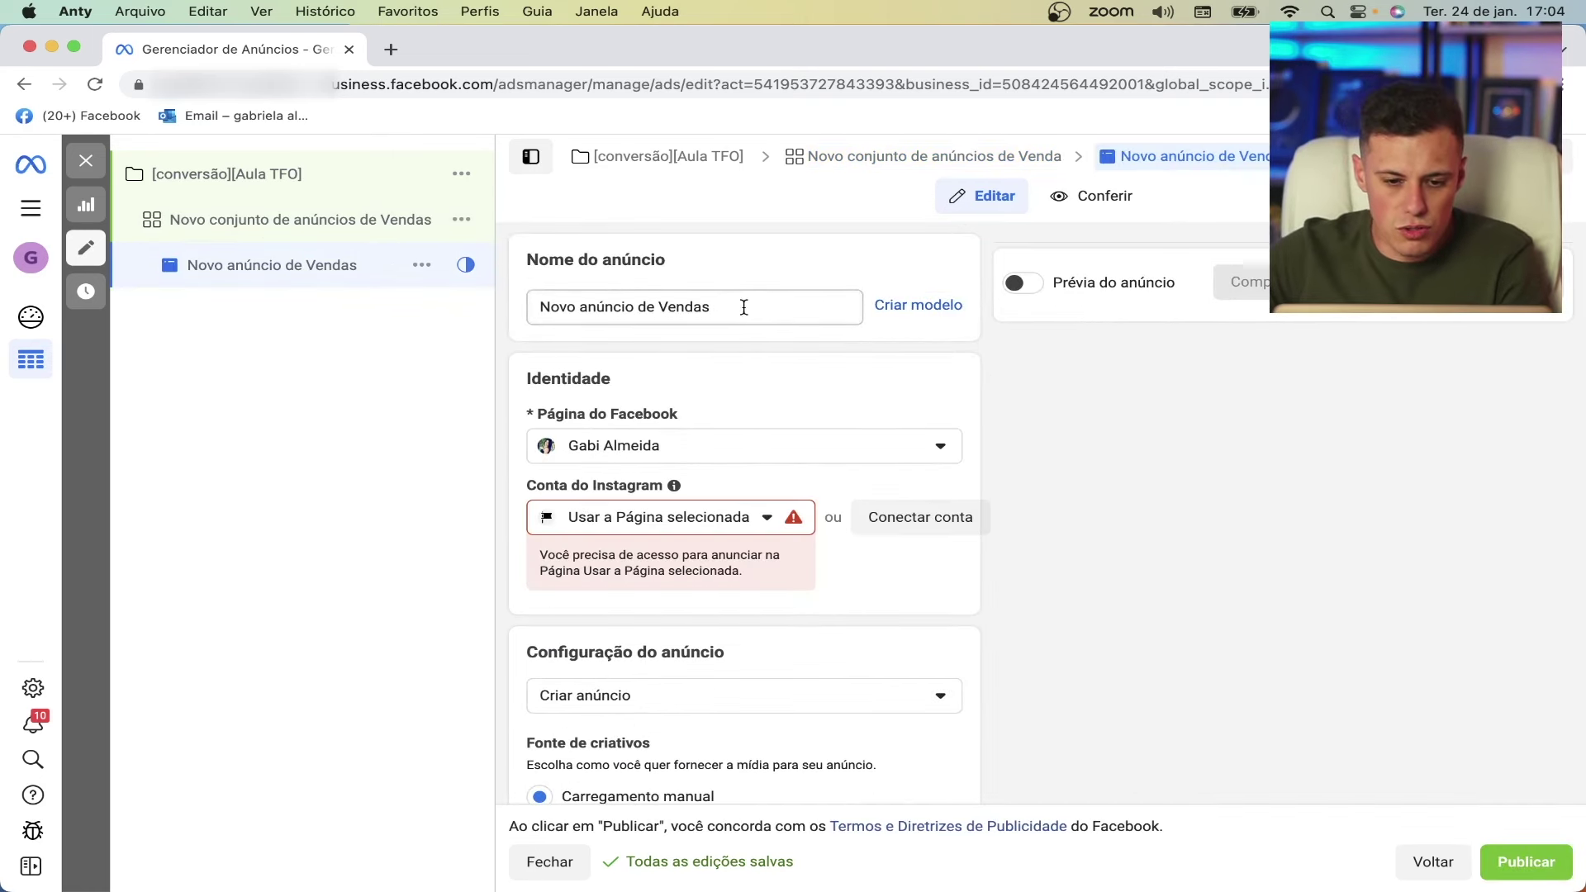
- Rename the ad to AD01
scroll(747, 343, down, 2)
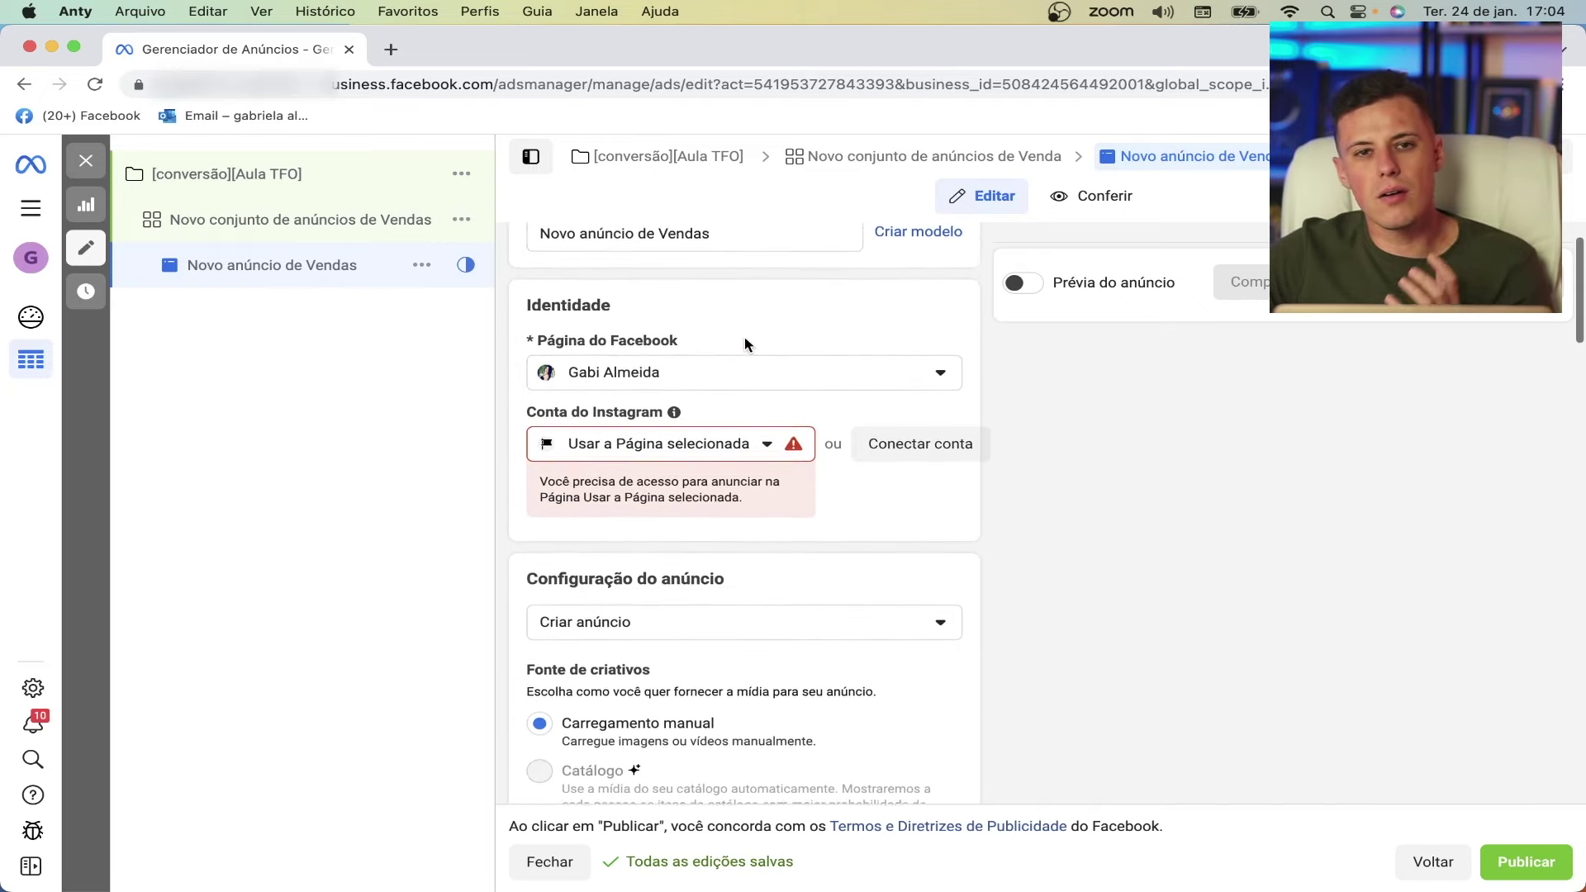
scroll(746, 345, down, 1)
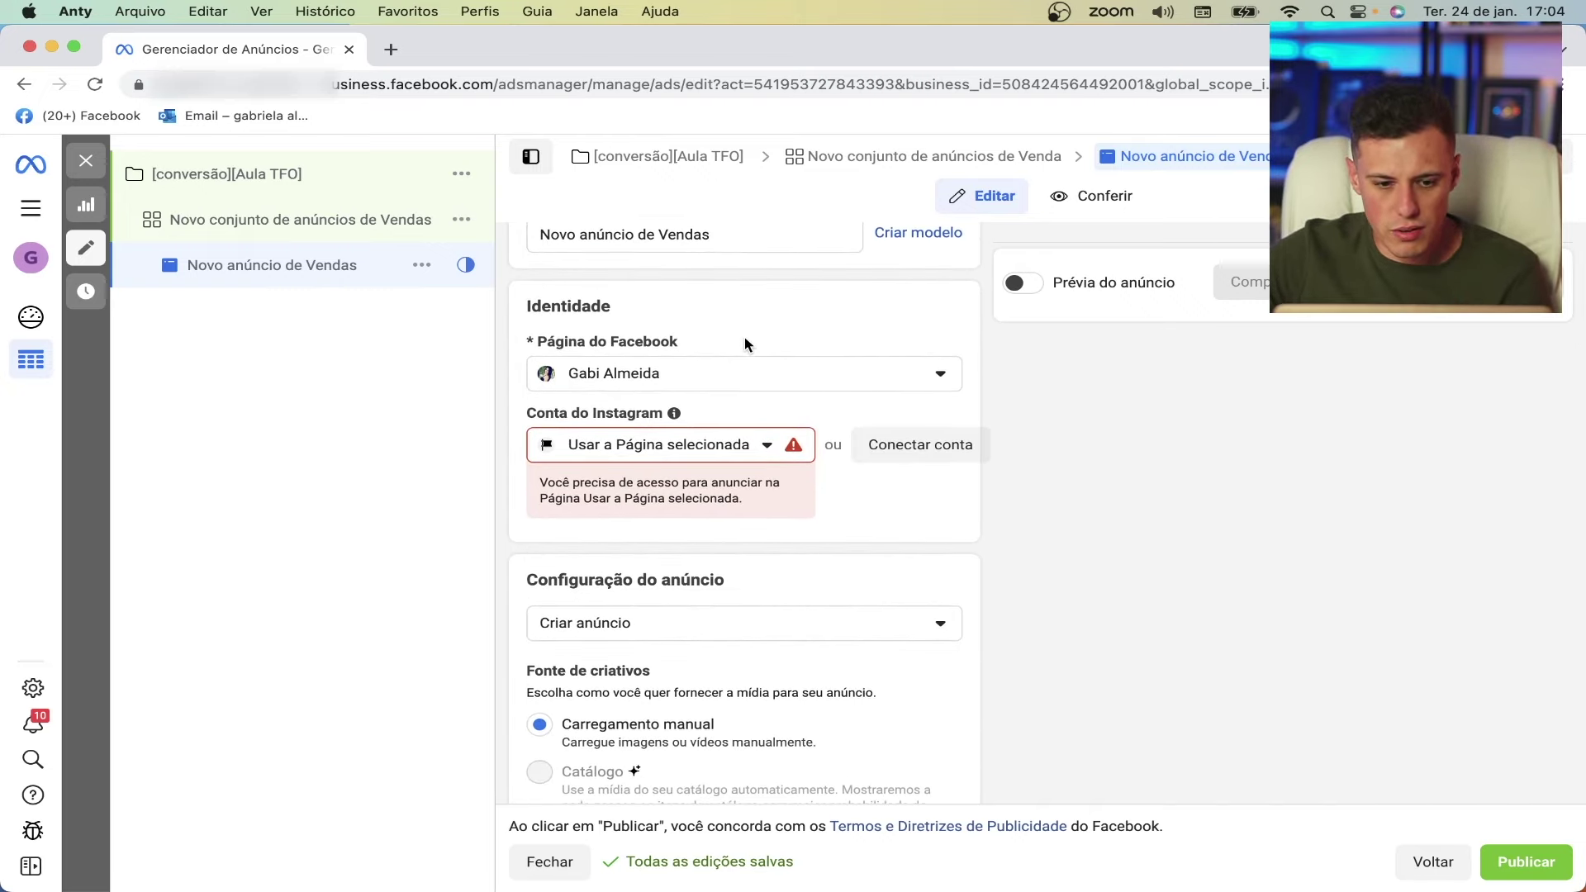
scroll(715, 347, down, 1)
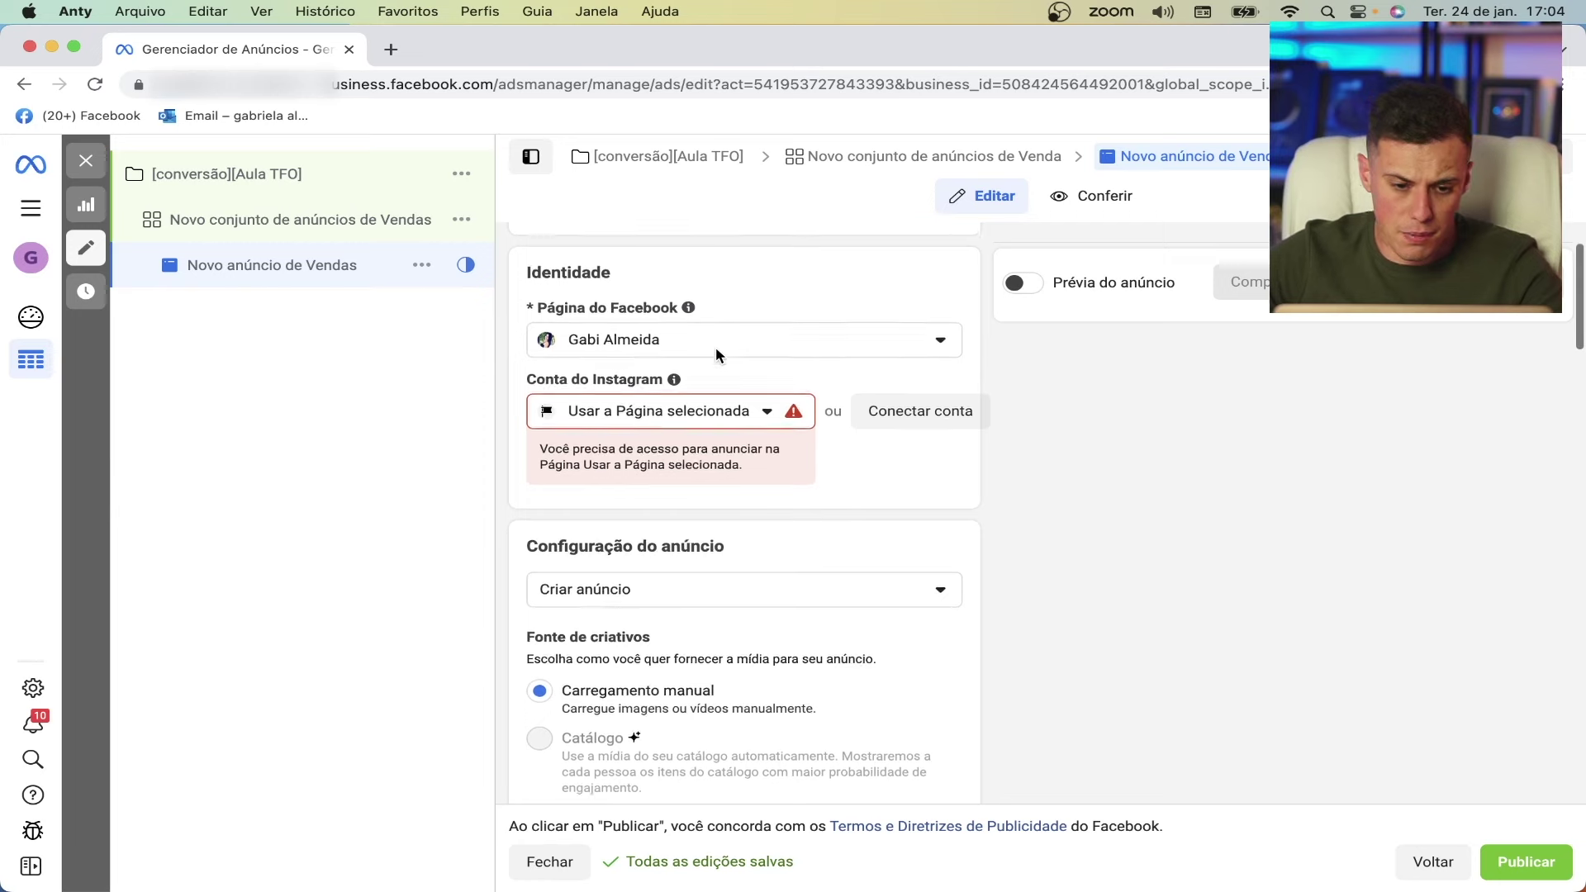
scroll(716, 351, up, 3)
triple_click(722, 311)
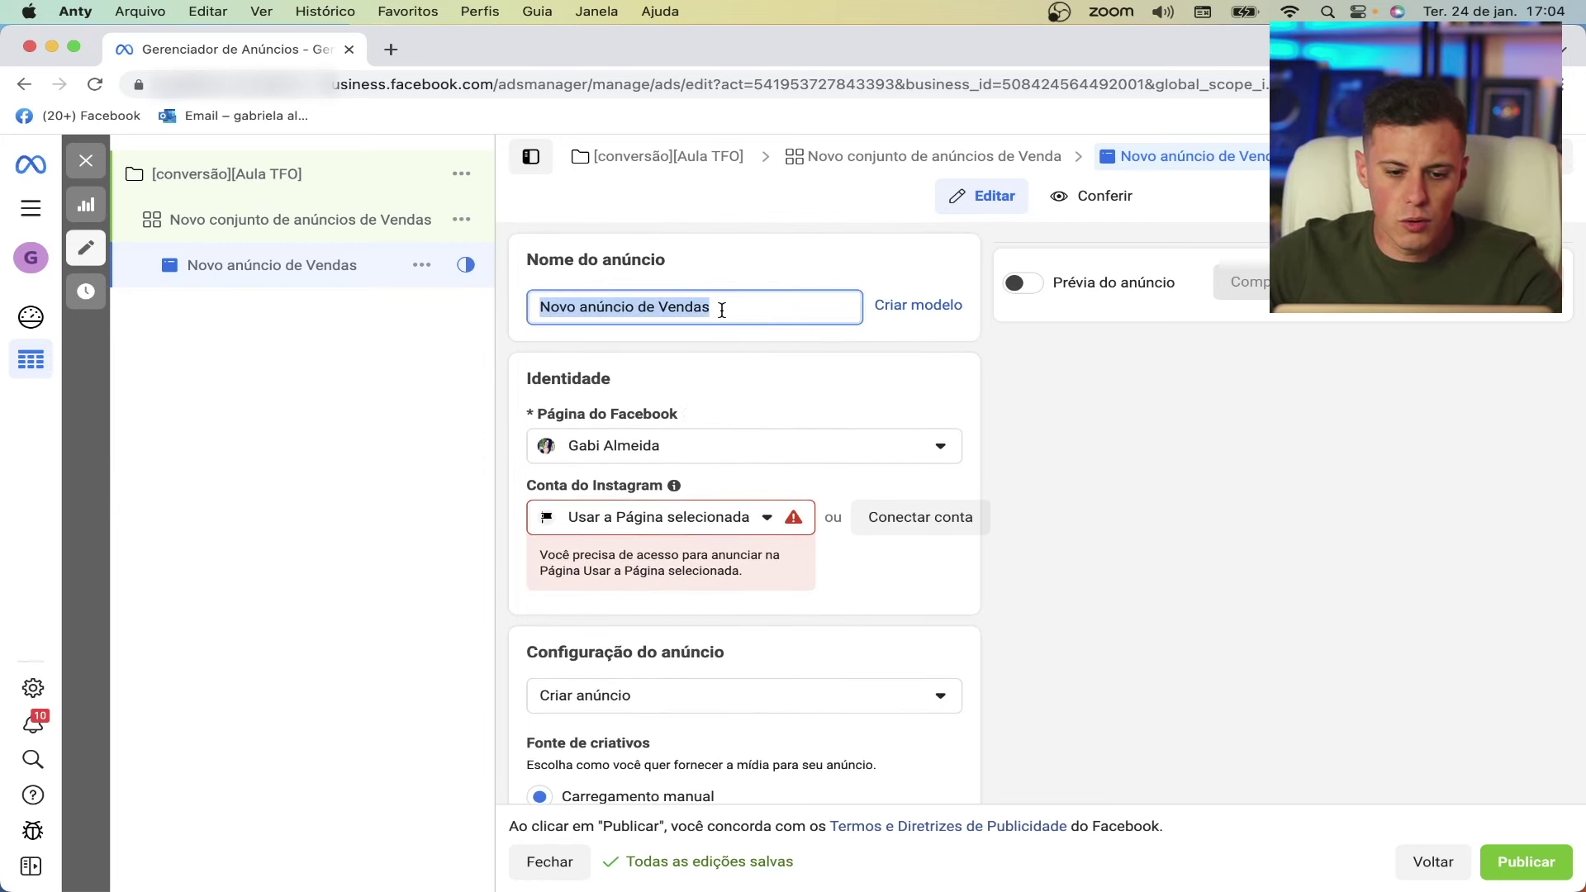
key(BackSpace)
text(AD01)
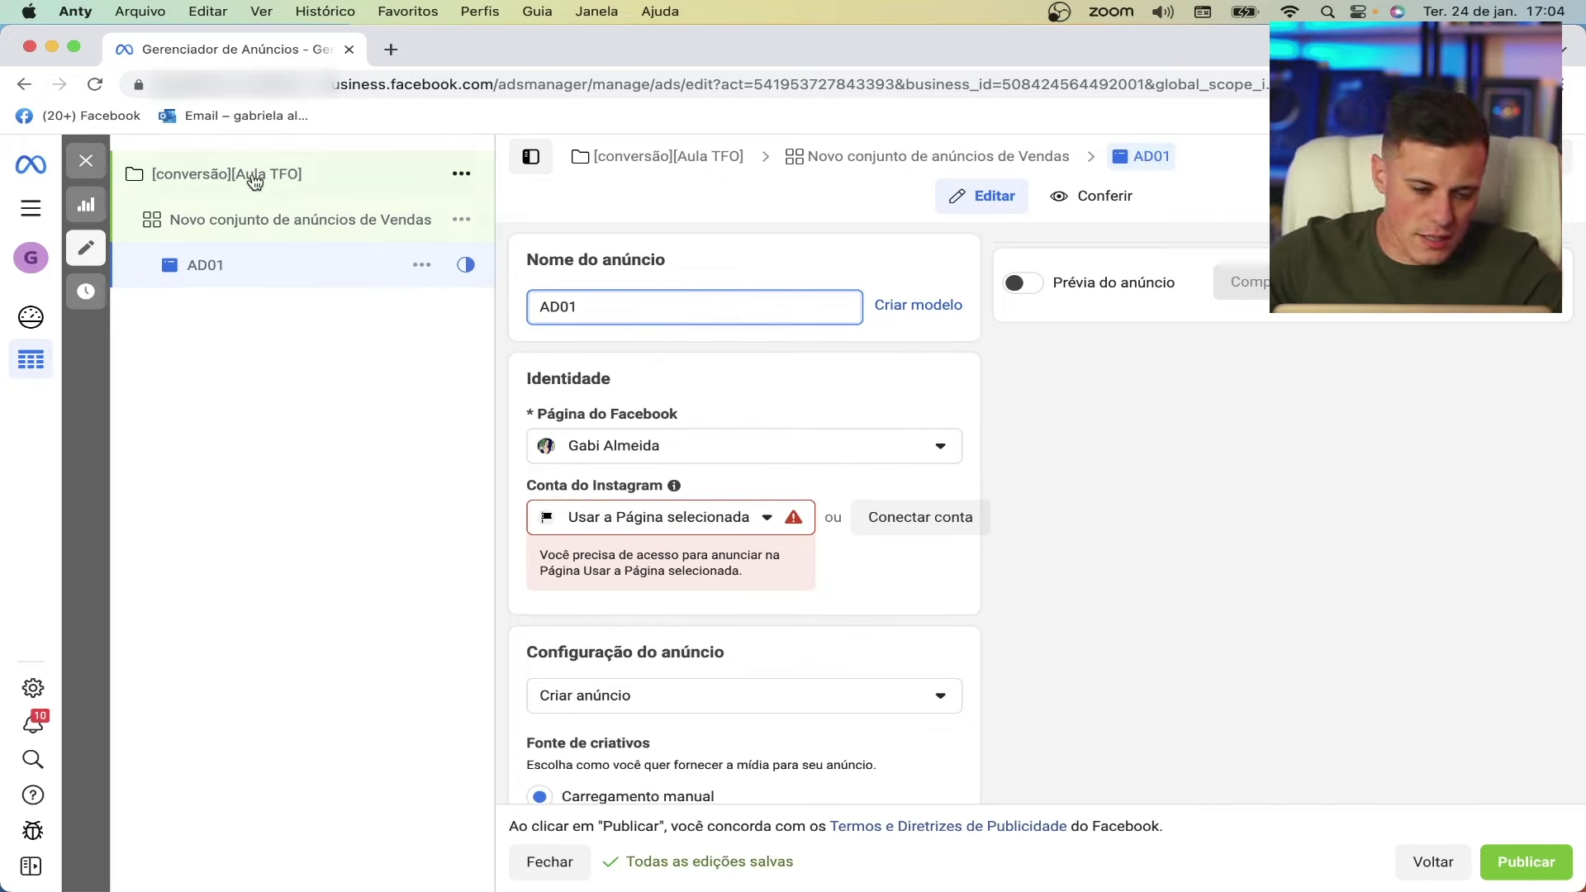
- Rename the ad set to [ABERTO] and return to the AD01 ad
click(263, 229)
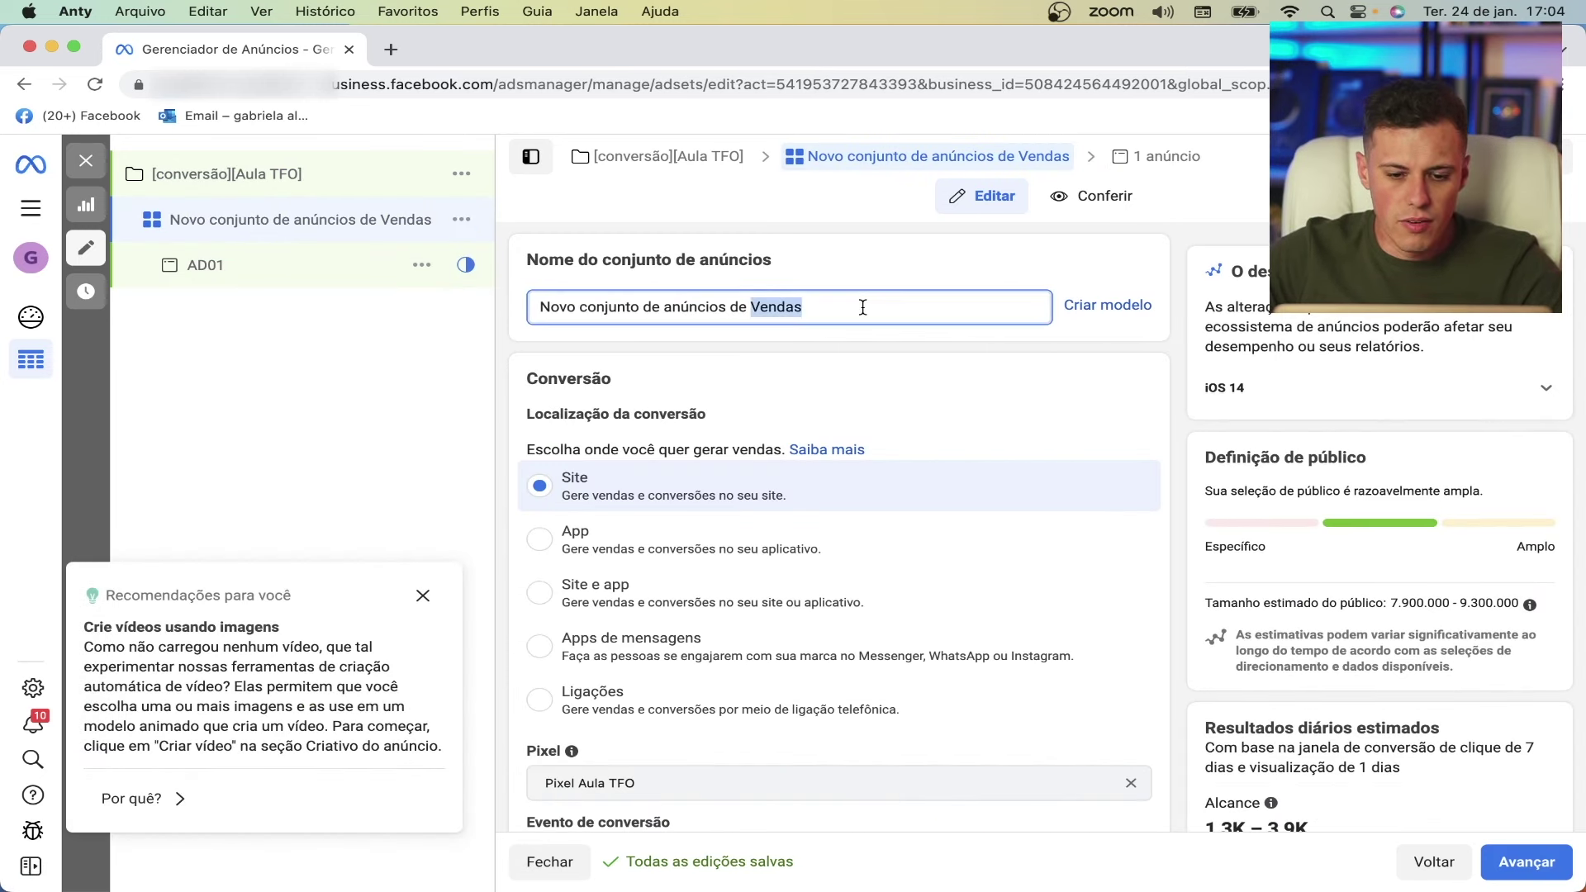
triple_click(862, 308)
key(BackSpace)
text([AB)
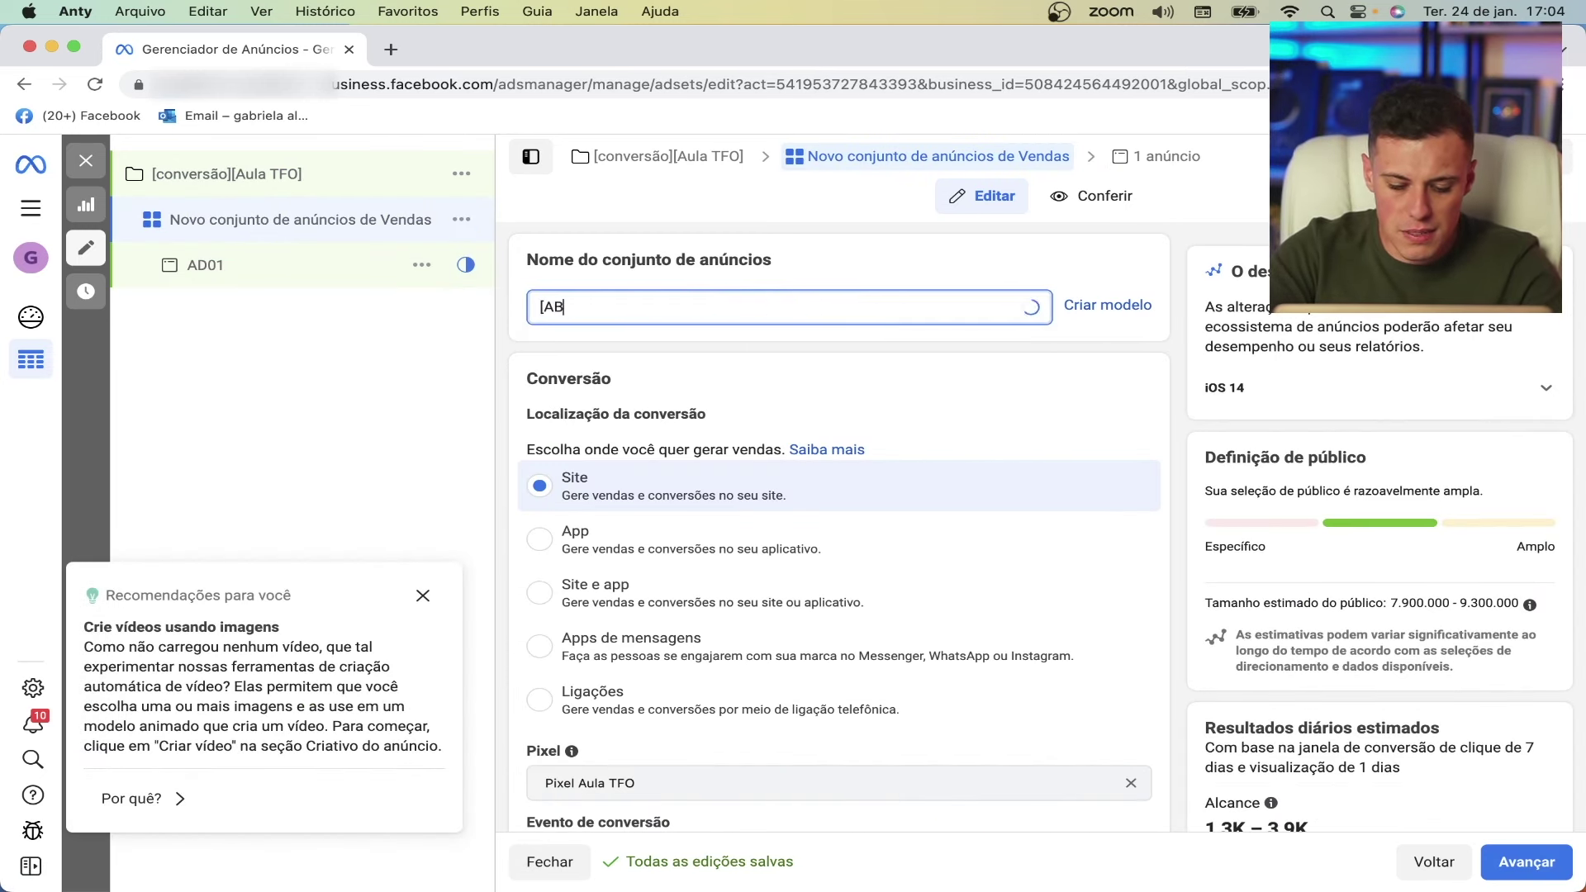
text(ERTP)
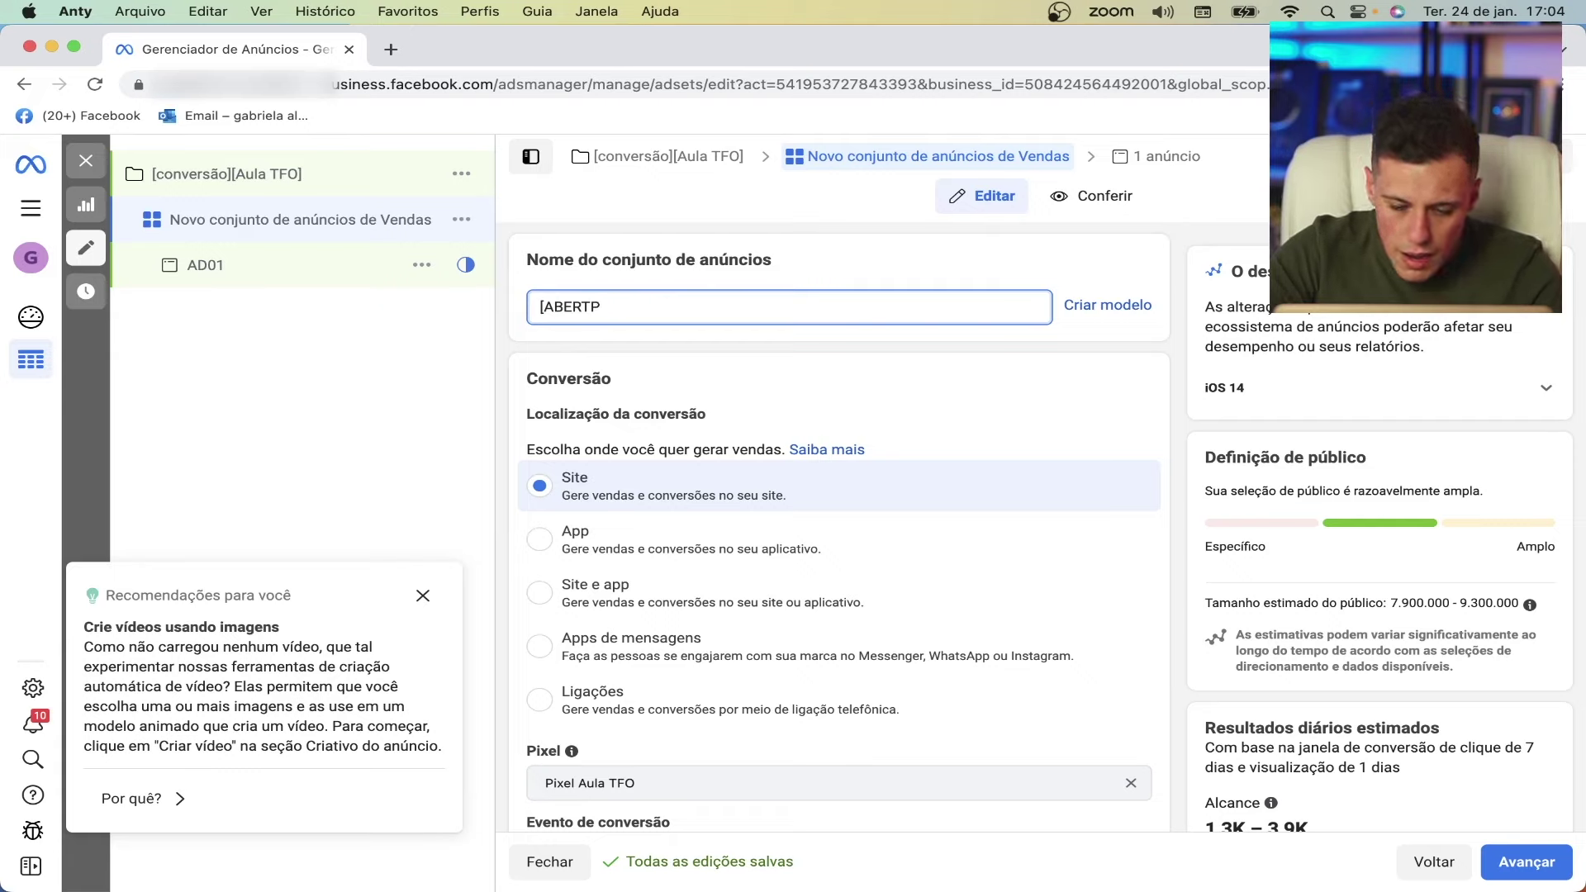
text(OO])
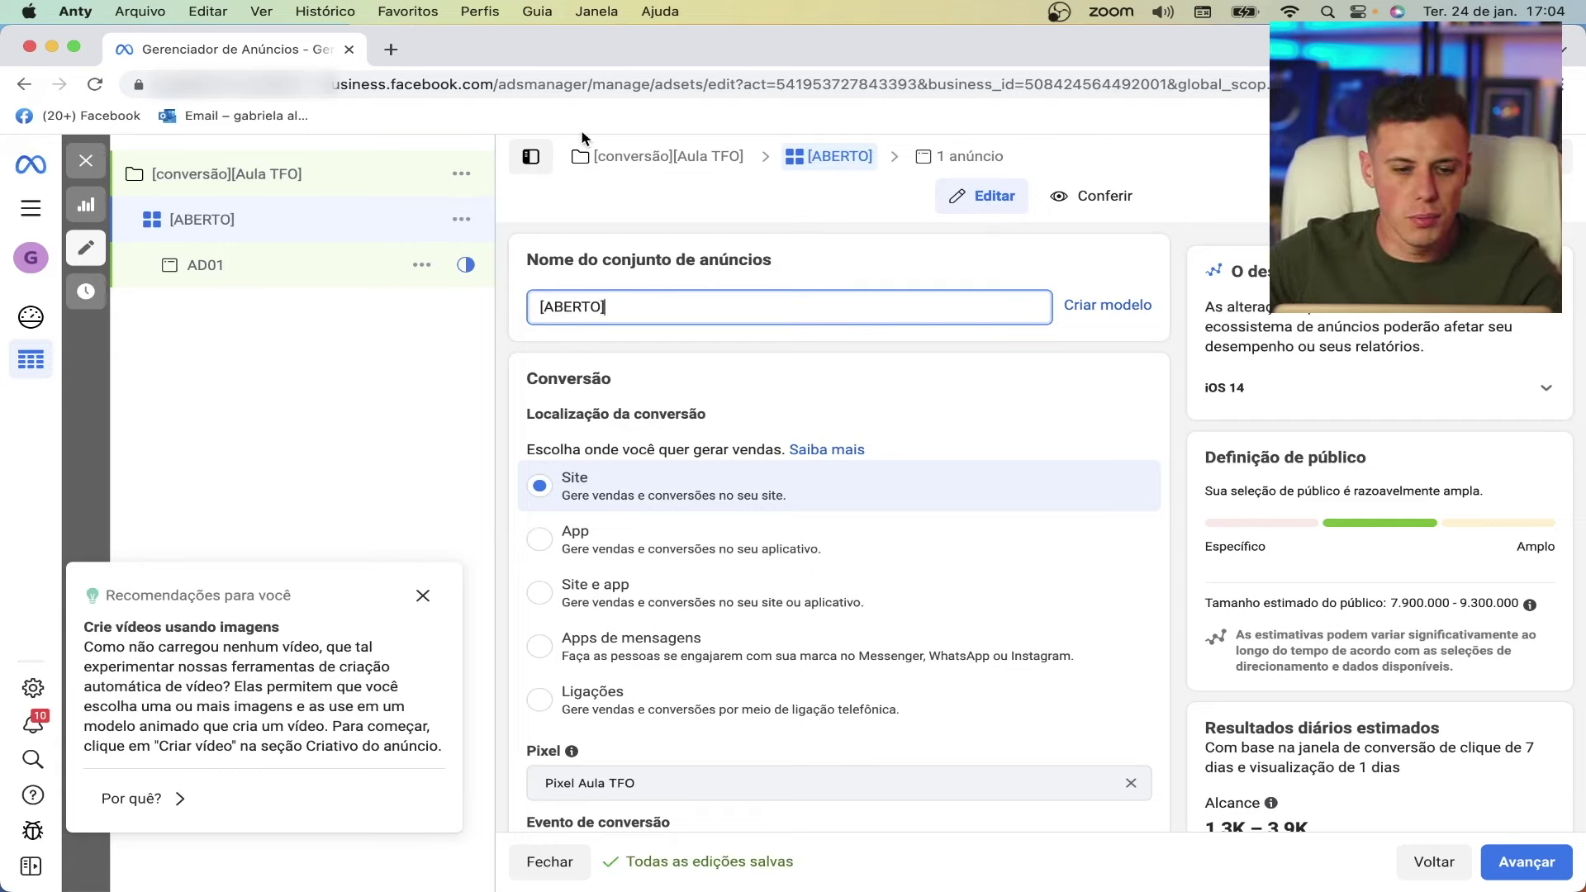
click(284, 271)
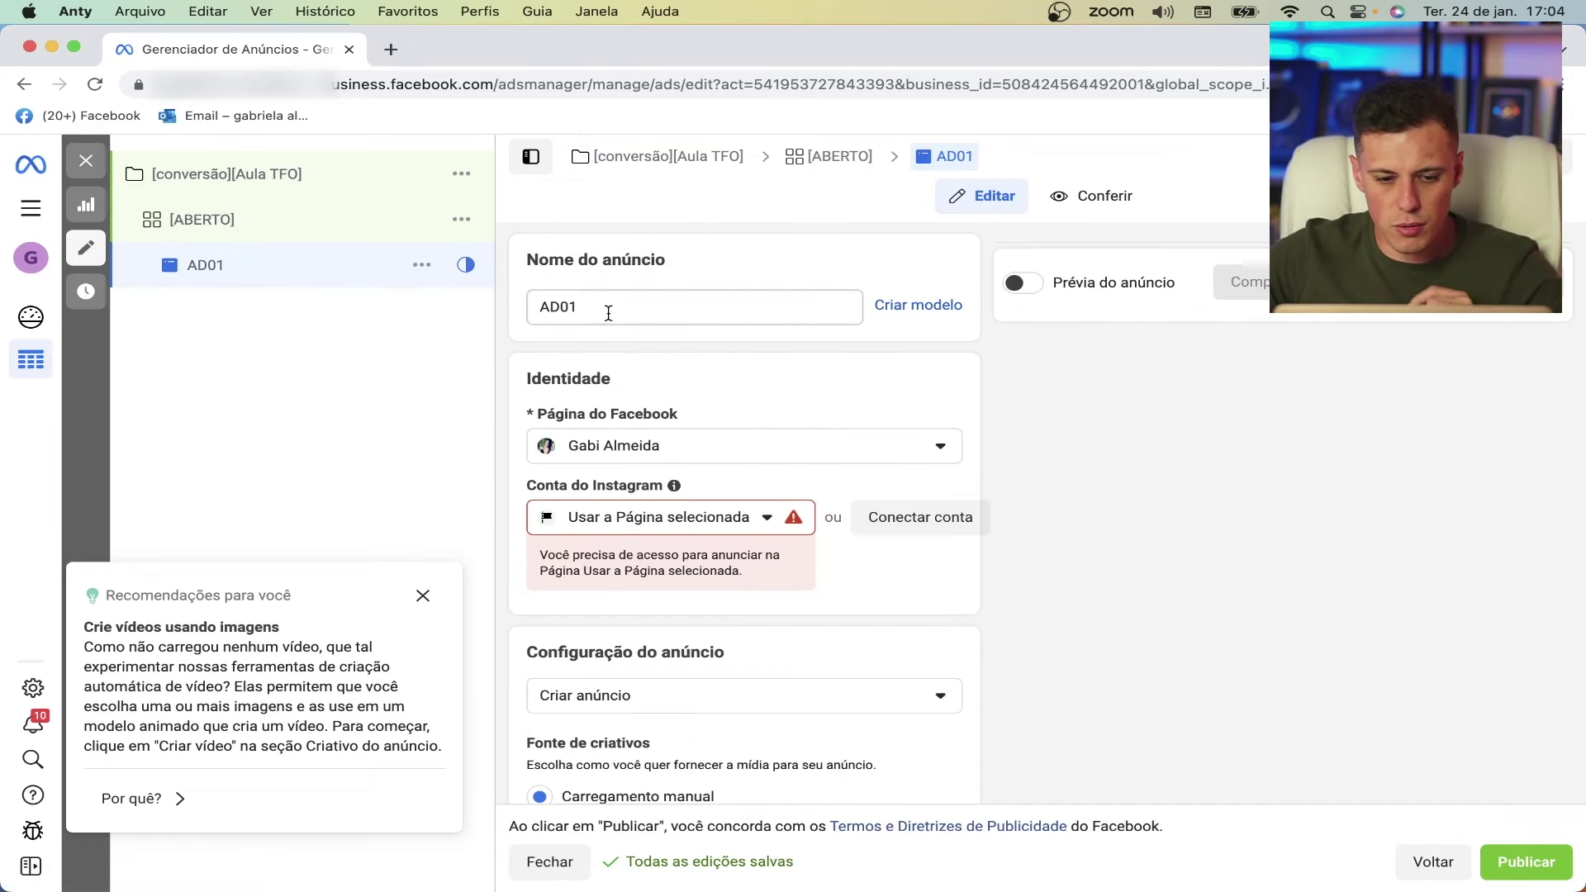
- Dismiss the recommendations panel, choose the listed Instagram account, and scroll to Criativo do anúncio
click(423, 596)
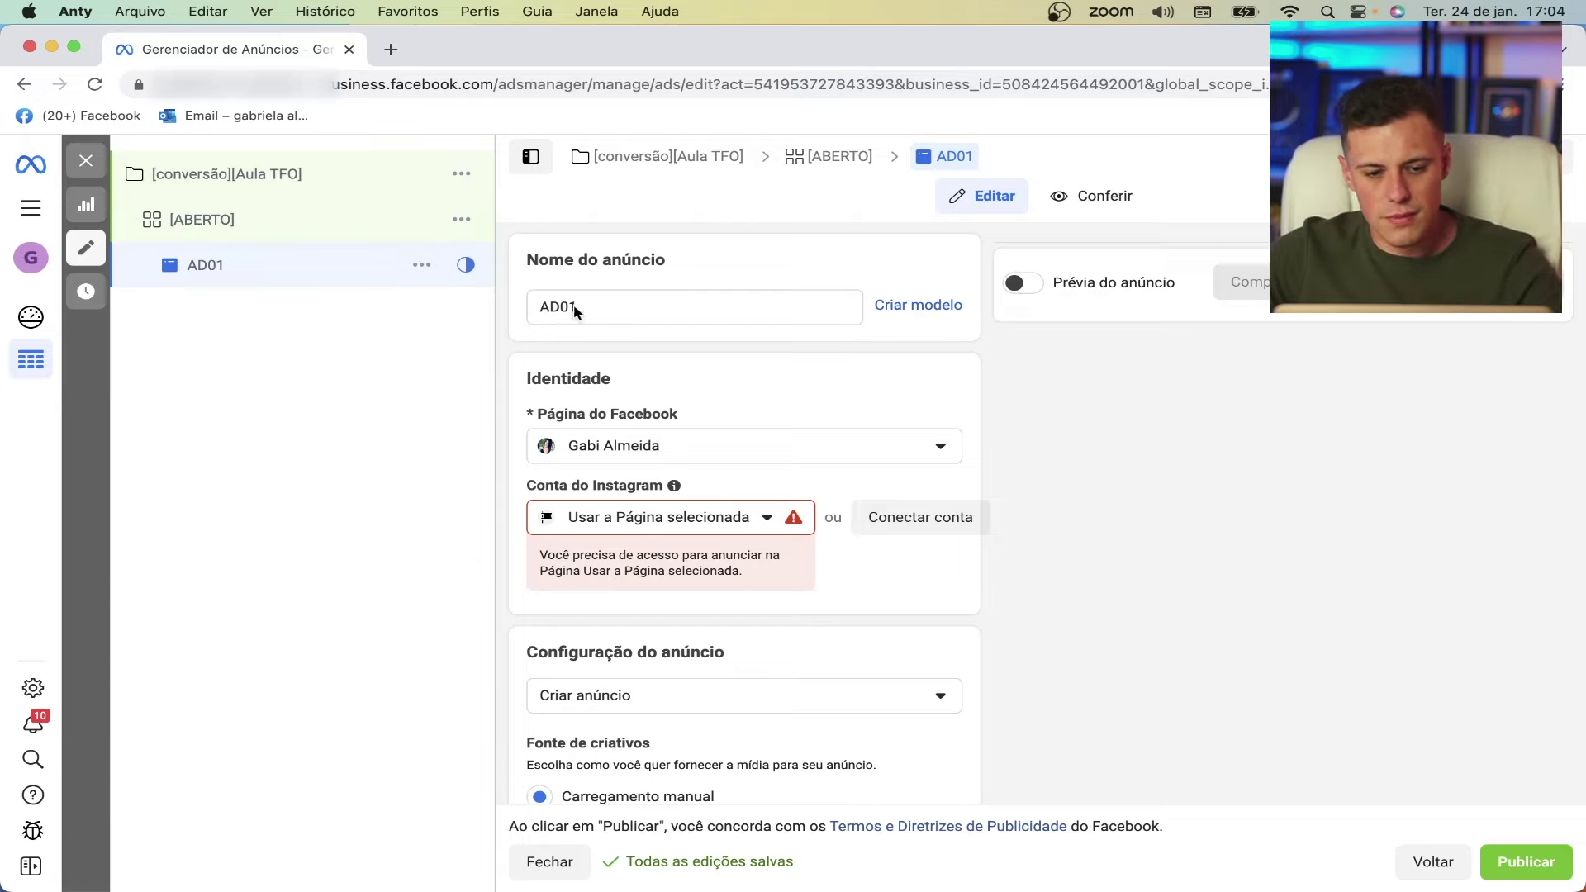
scroll(661, 450, down, 1)
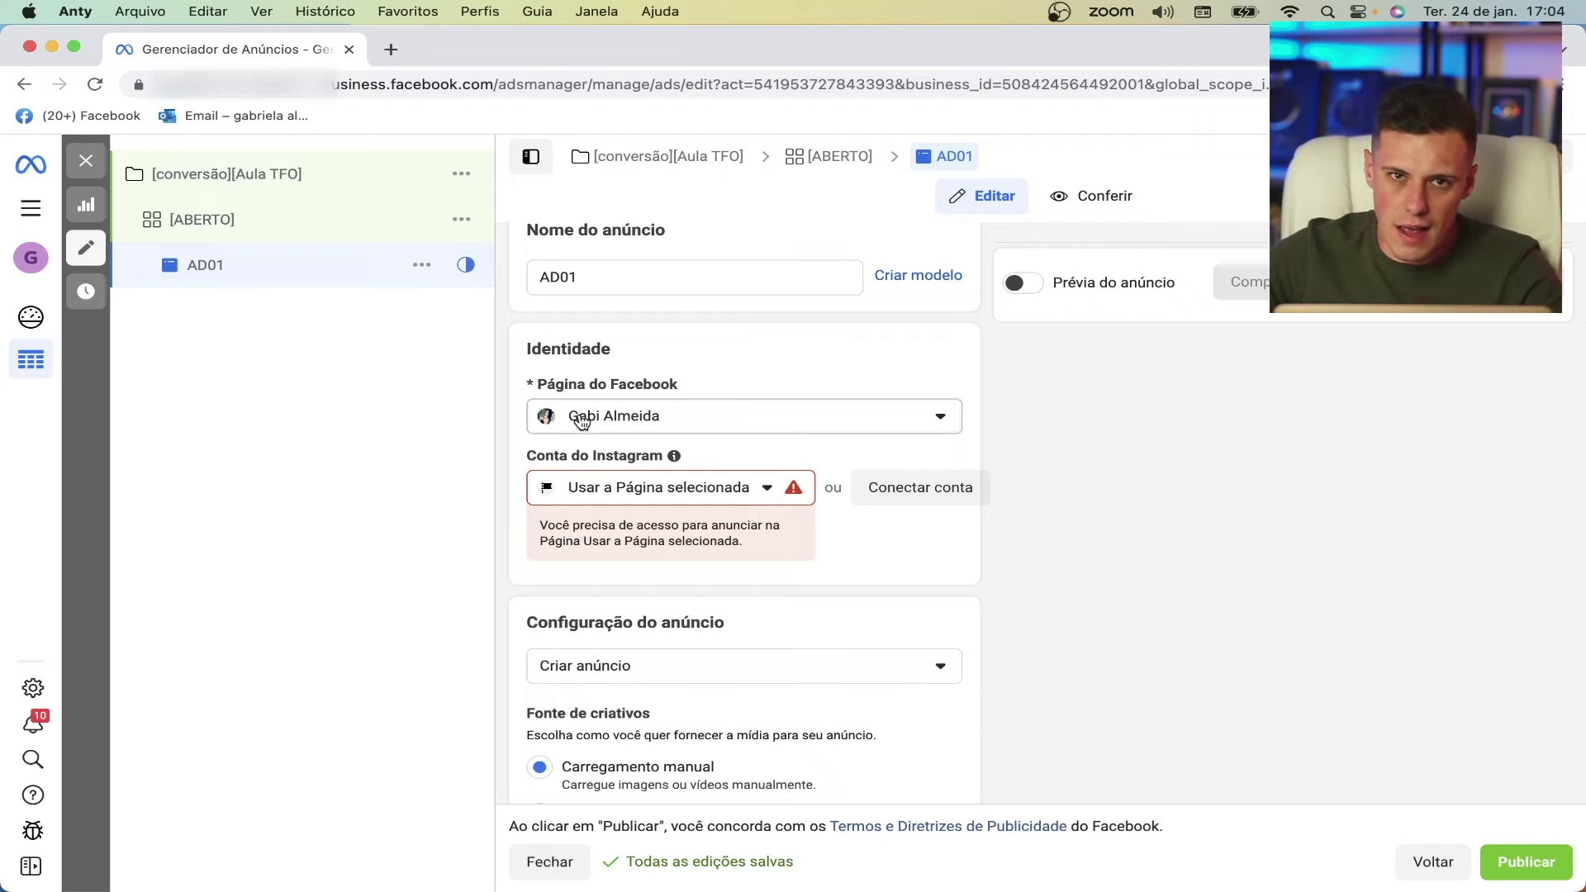
scroll(680, 415, down, 1)
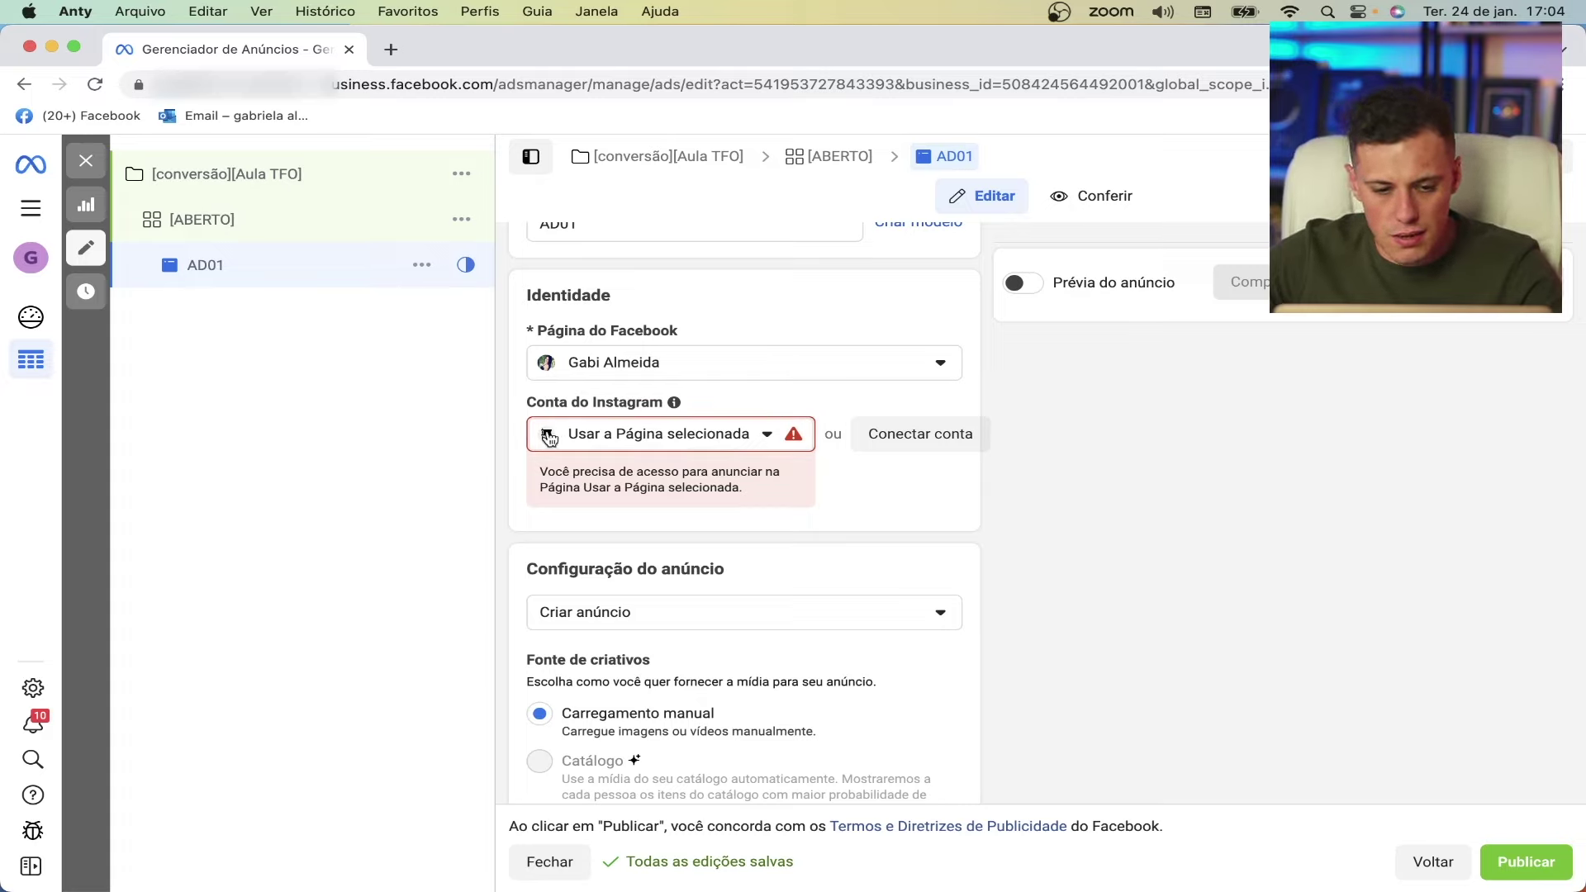
click(787, 434)
click(641, 512)
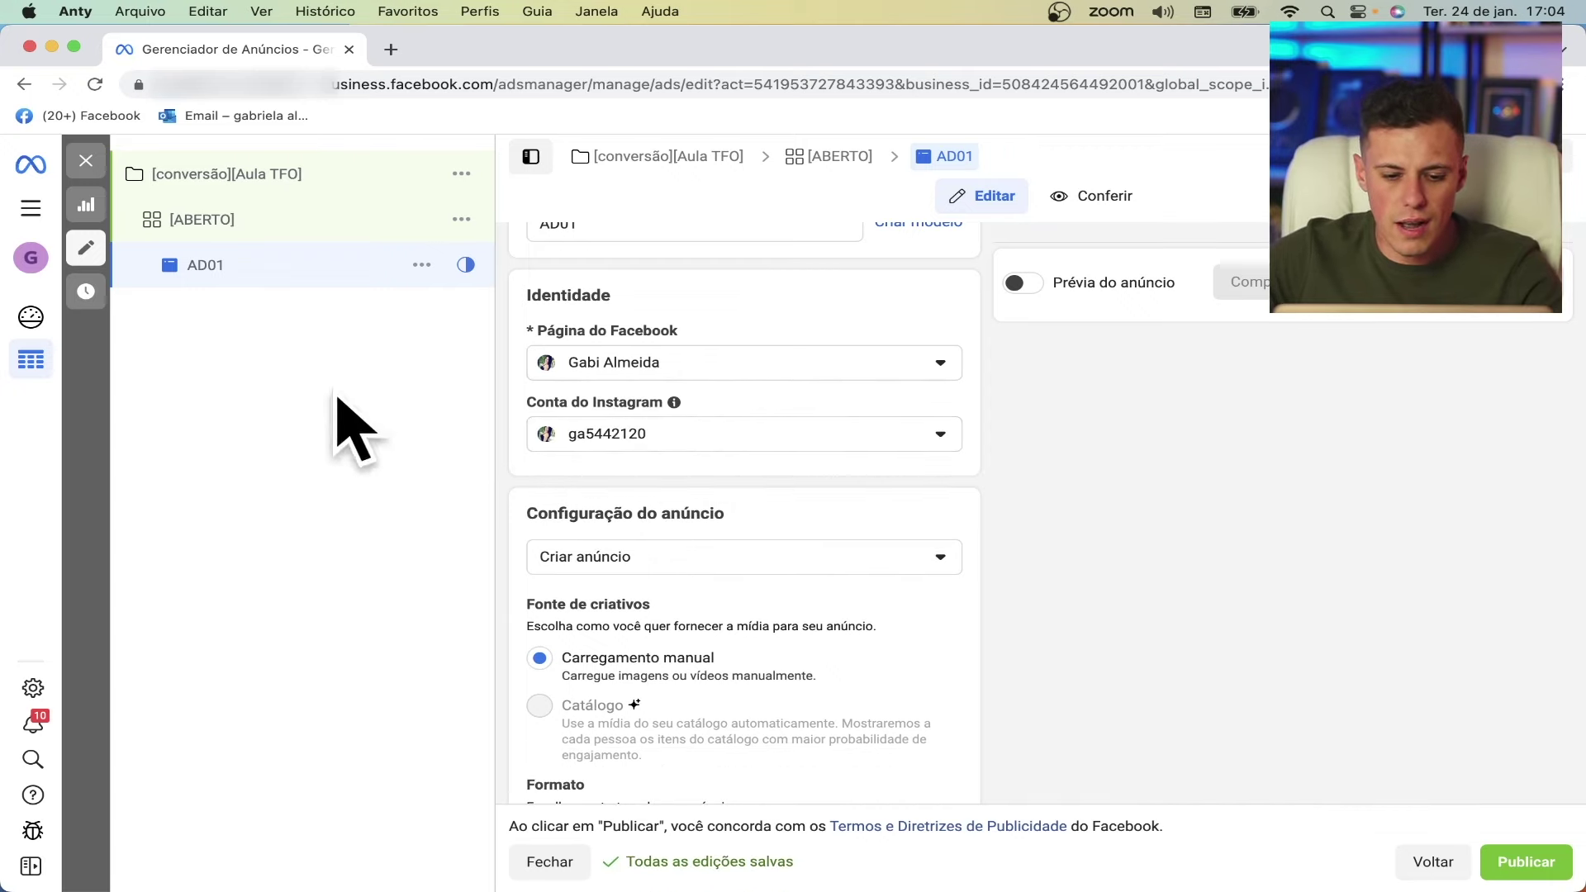
scroll(1064, 471, down, 6)
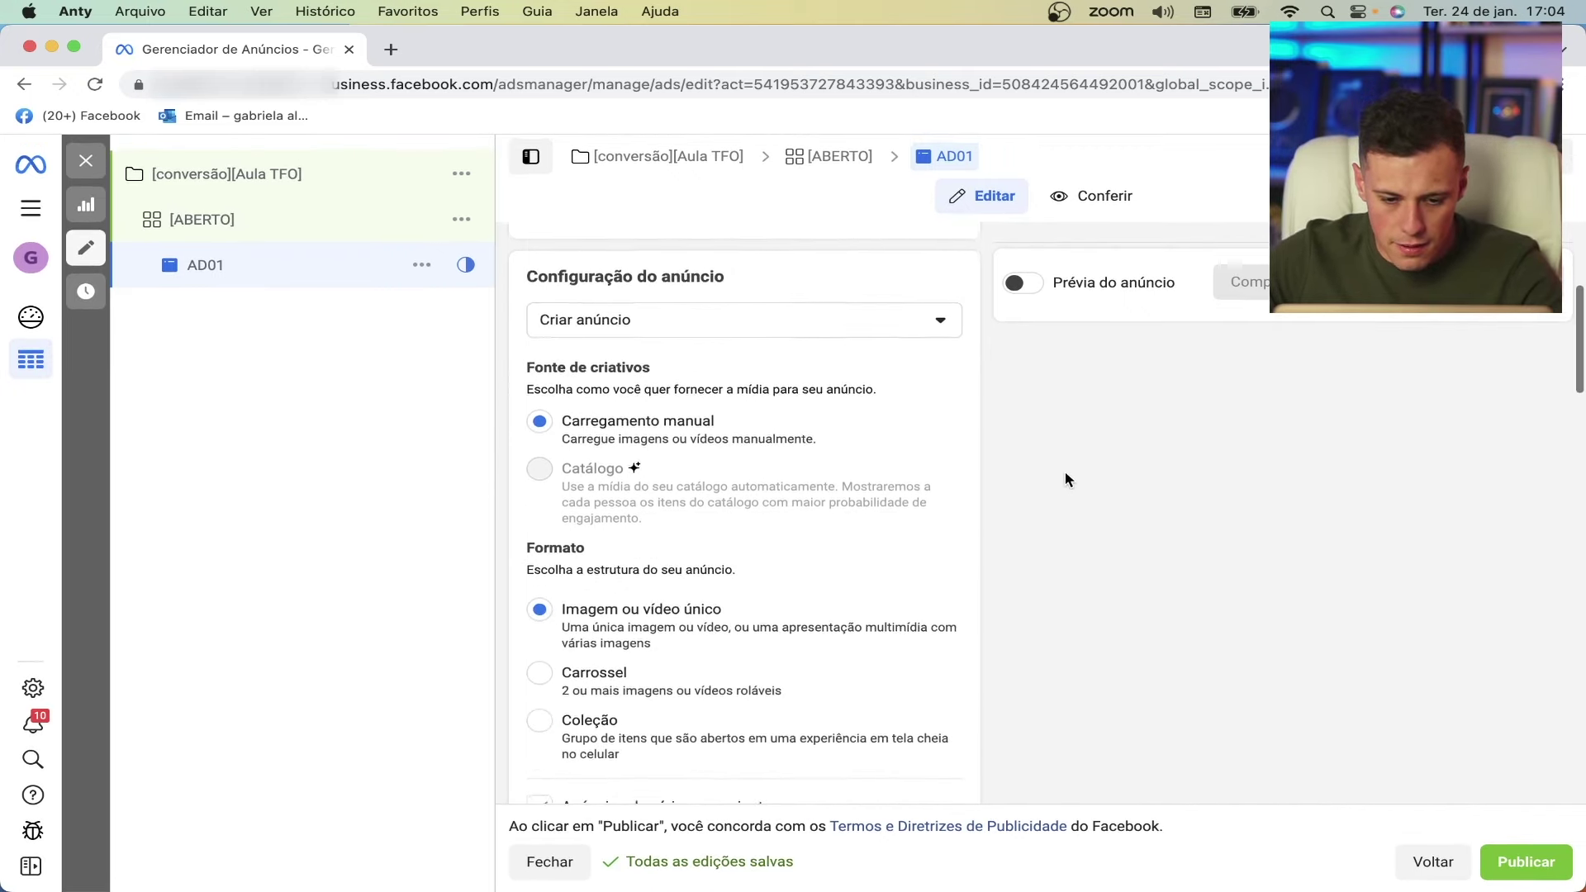
scroll(1064, 471, up, 2)
scroll(1064, 471, up, 1)
scroll(637, 284, up, 2)
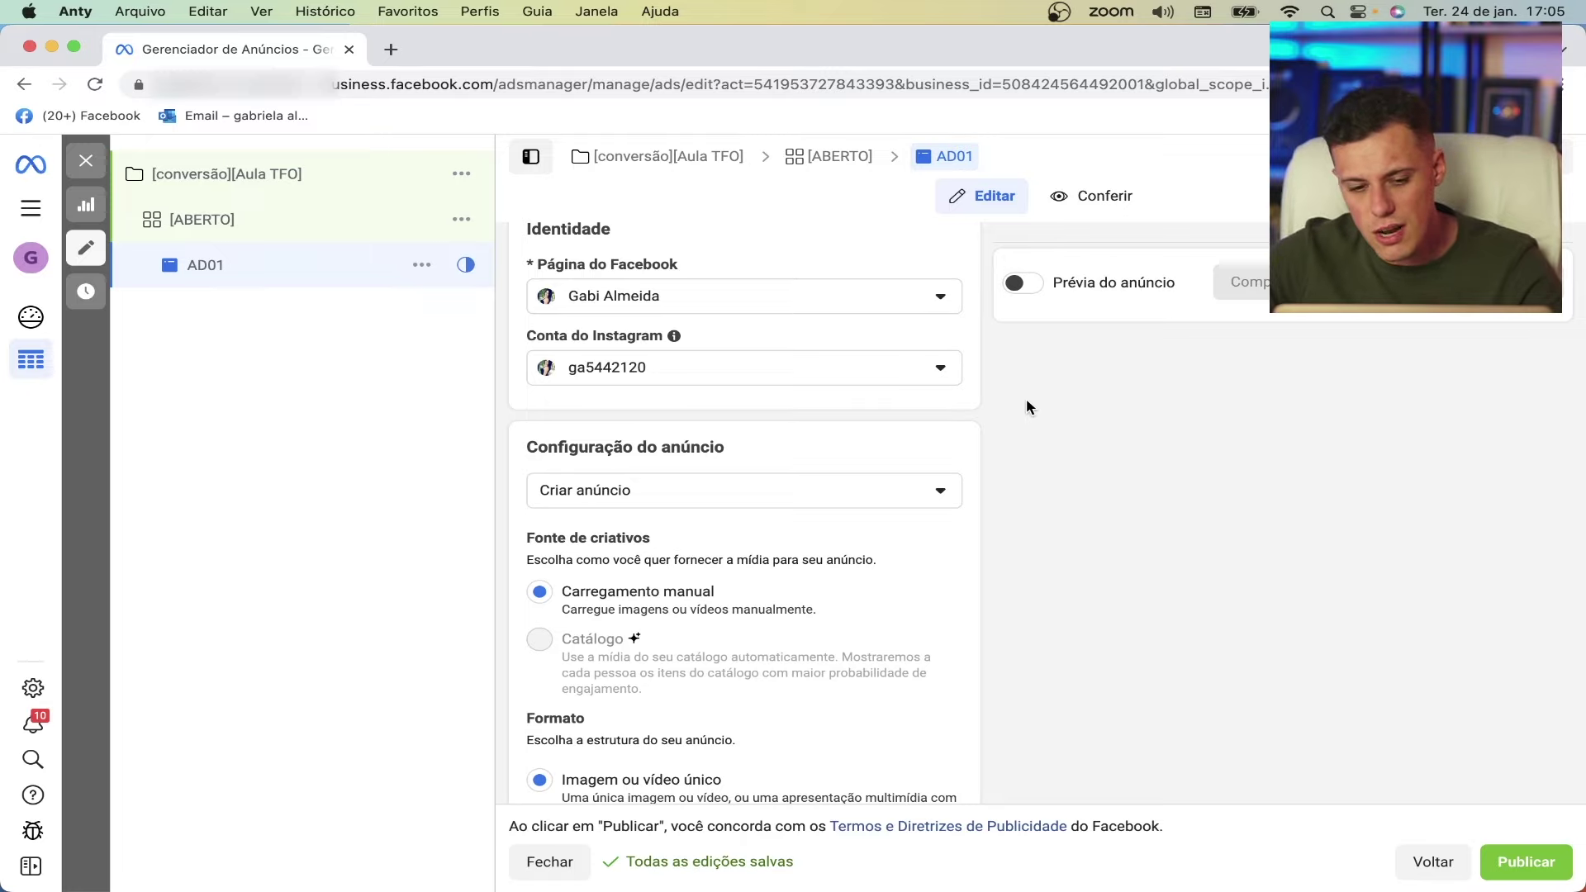
scroll(1026, 398, down, 5)
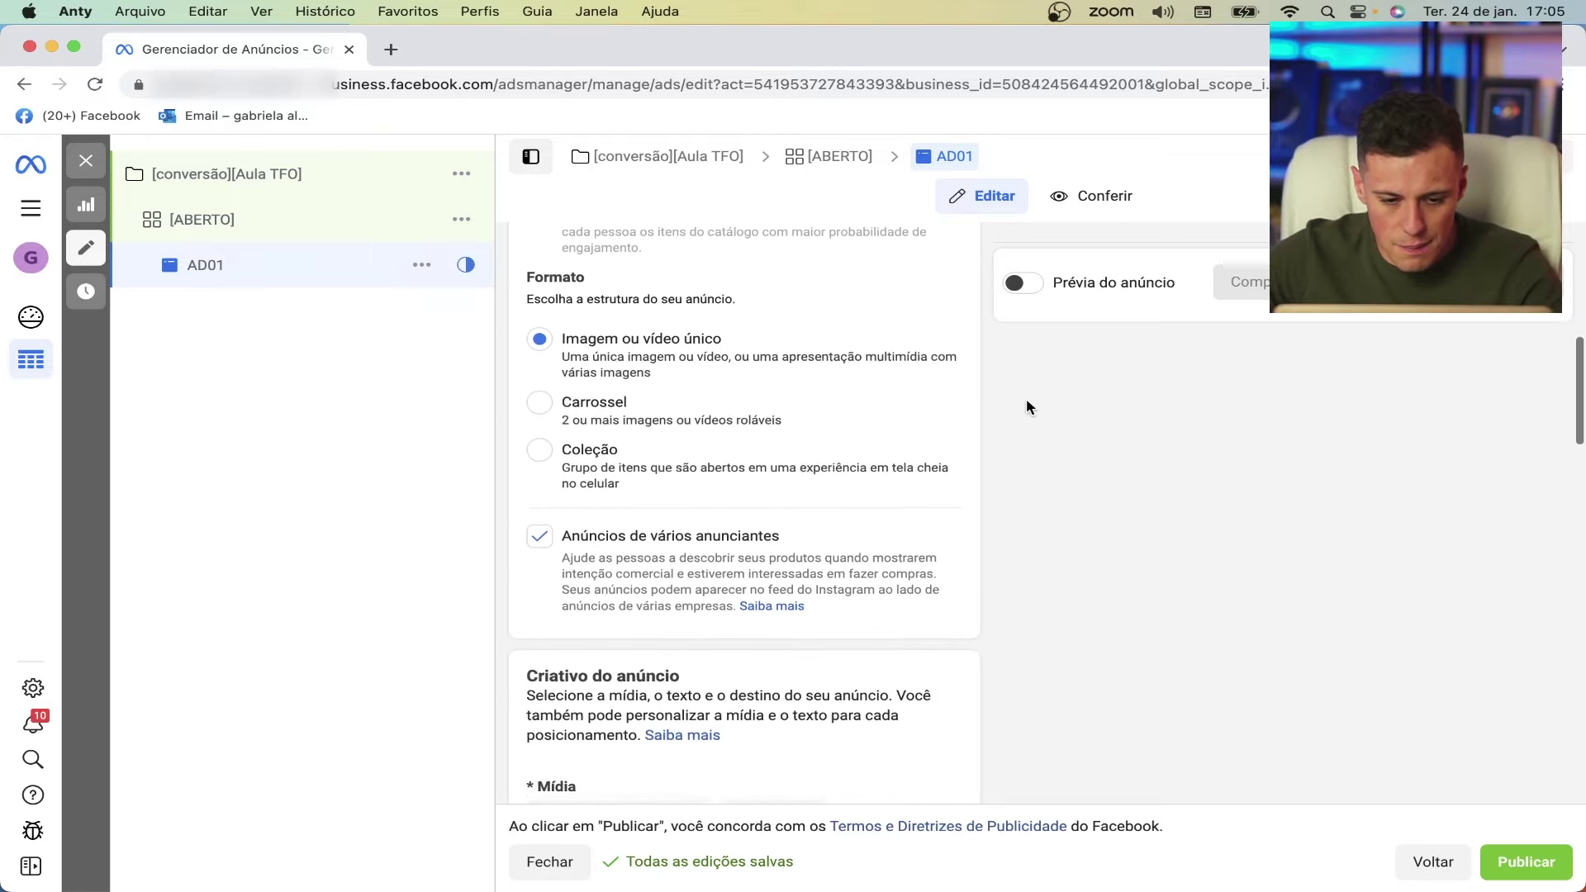
scroll(1027, 401, down, 5)
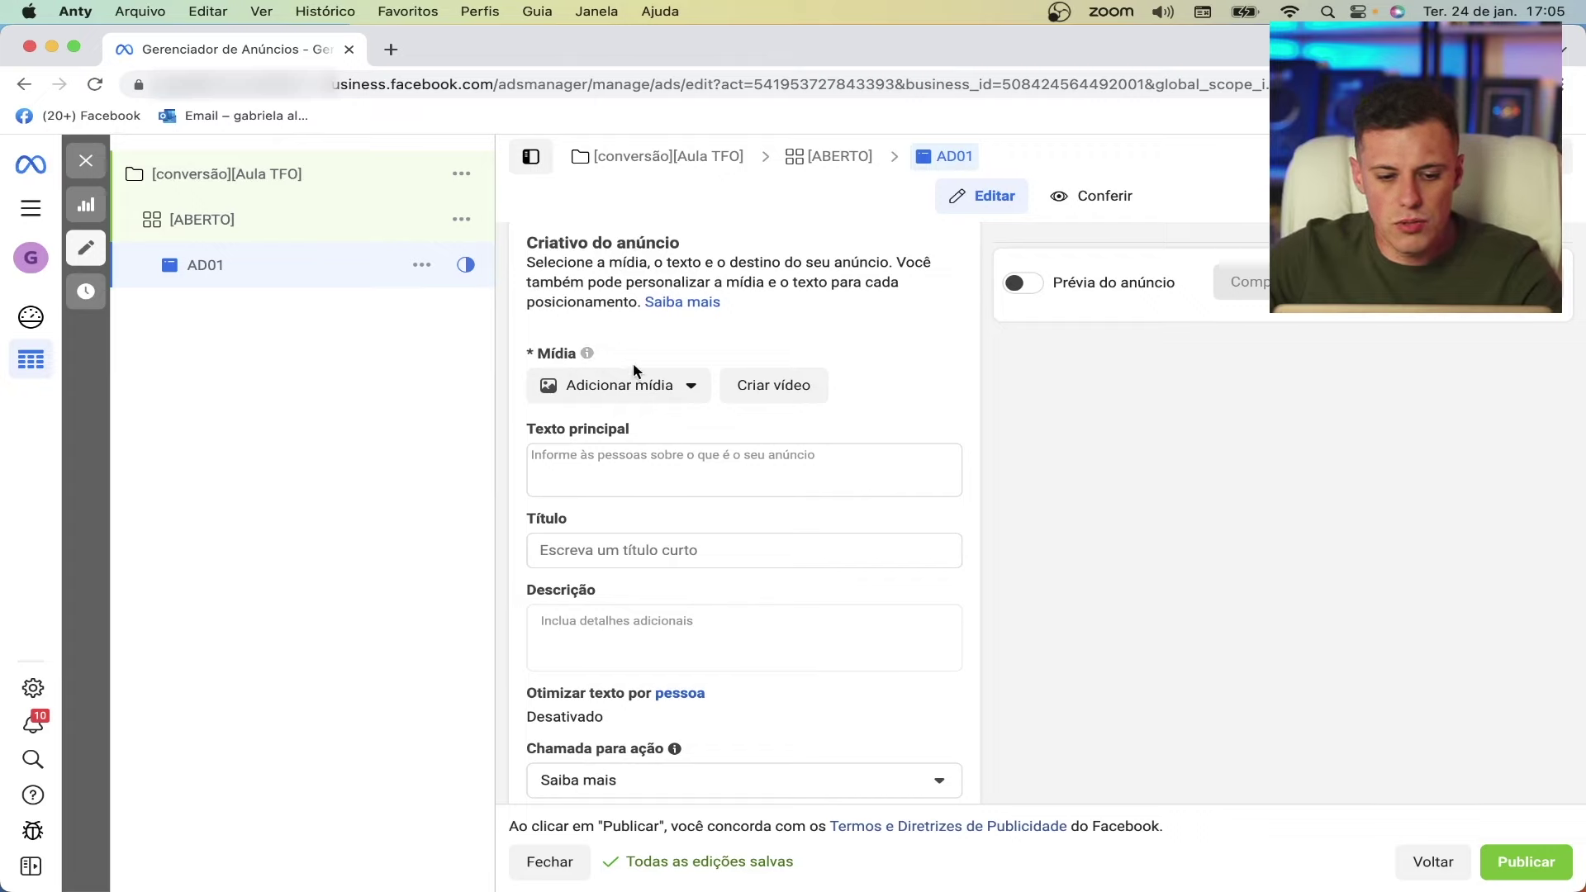
- Upload 3.jpg and 19.jpg from Downloads, choose 19.jpg as the ad image and proceed to cropping
click(611, 390)
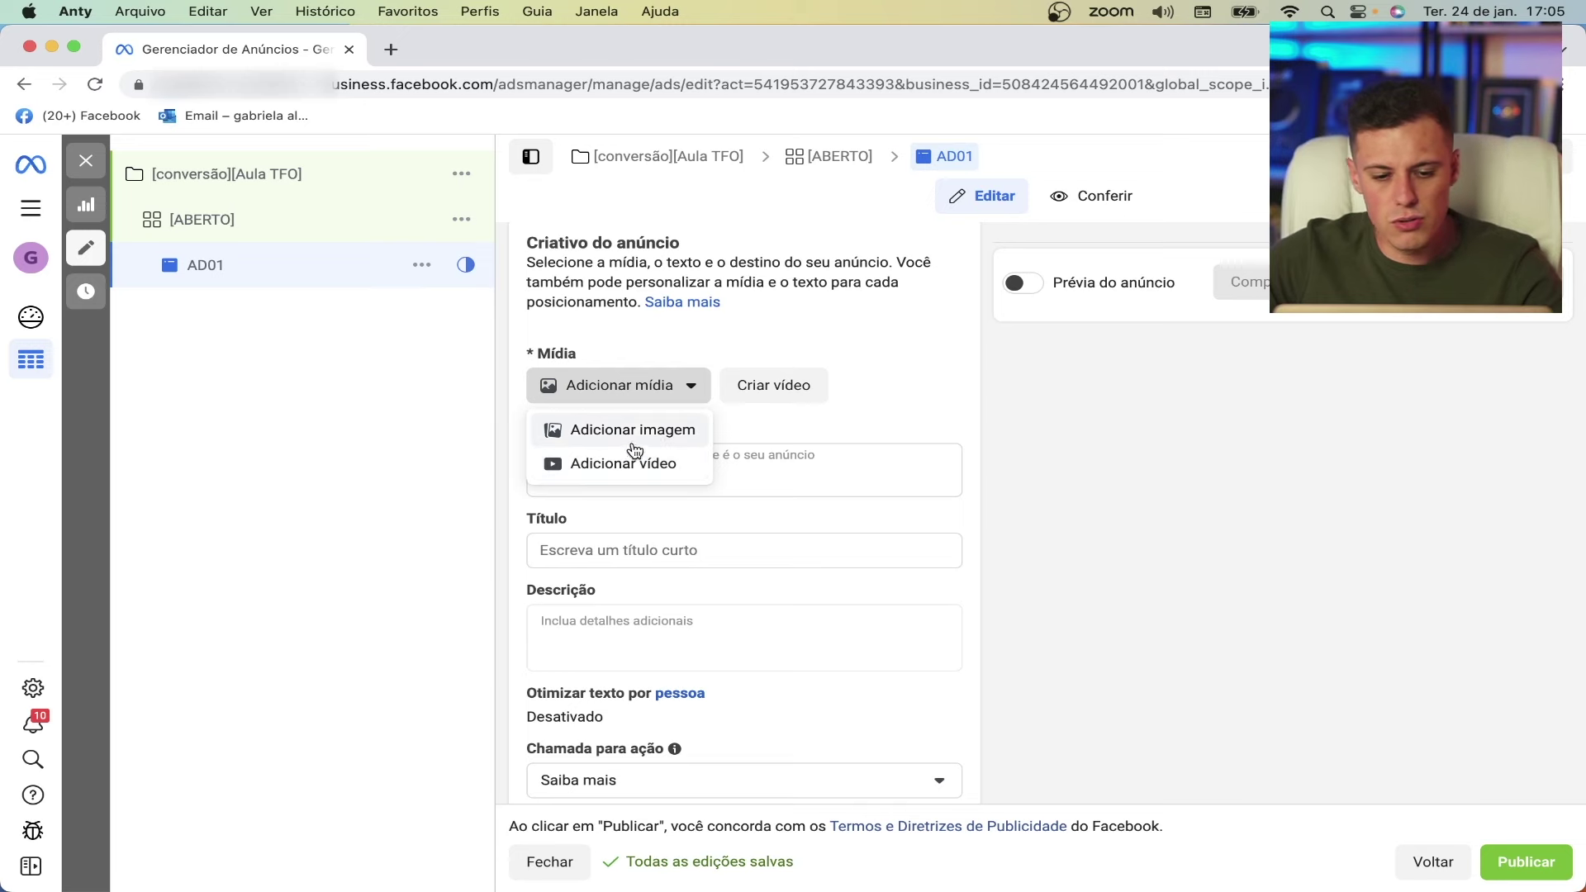
click(652, 432)
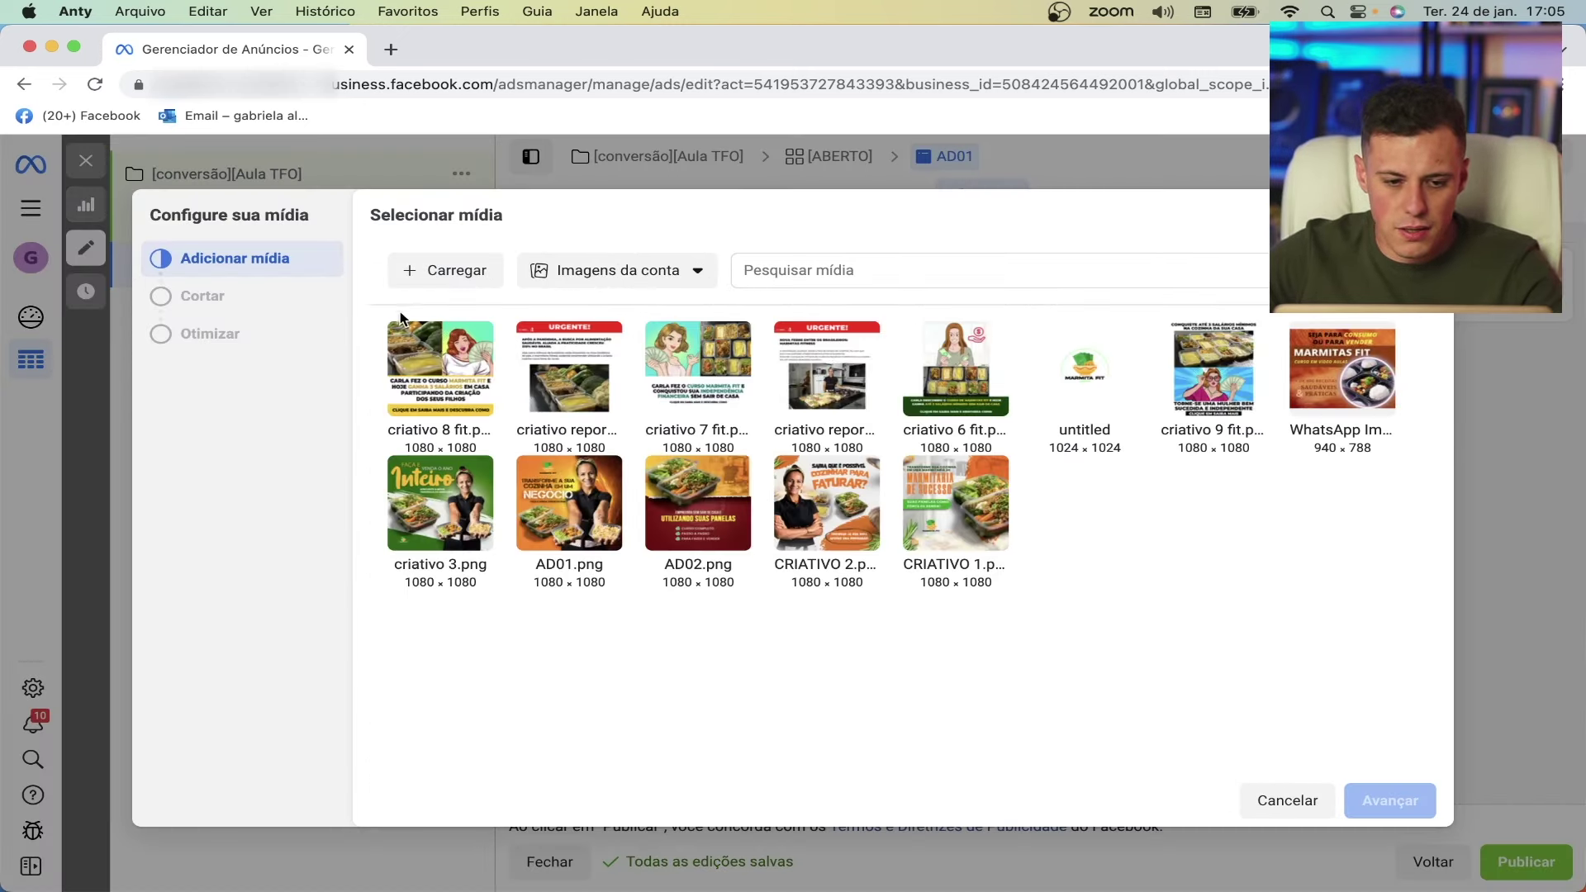
click(438, 277)
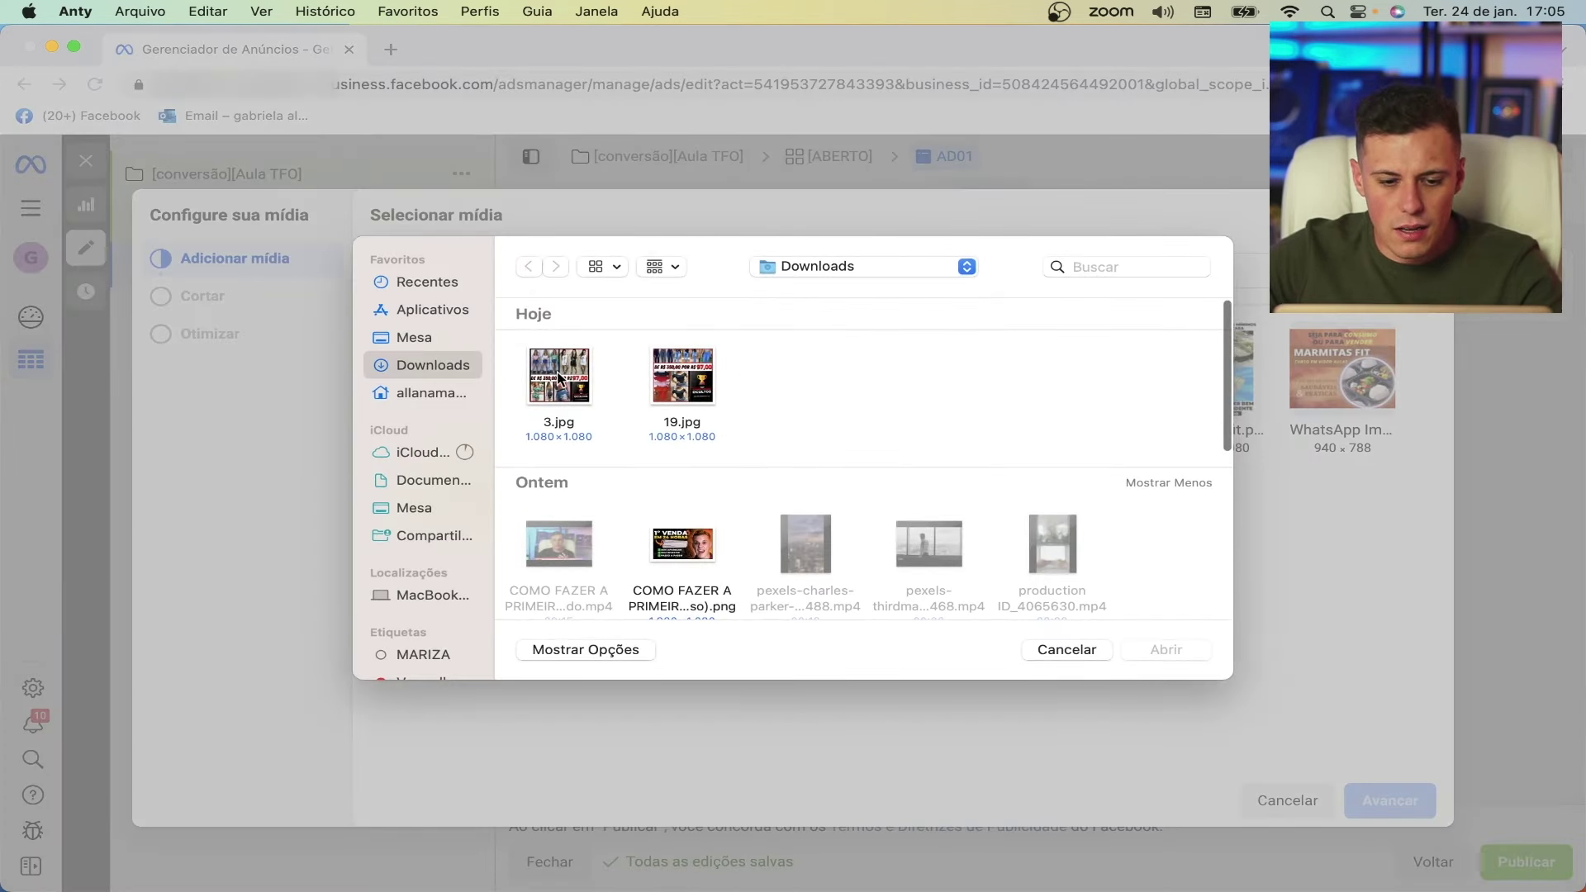
click(559, 379)
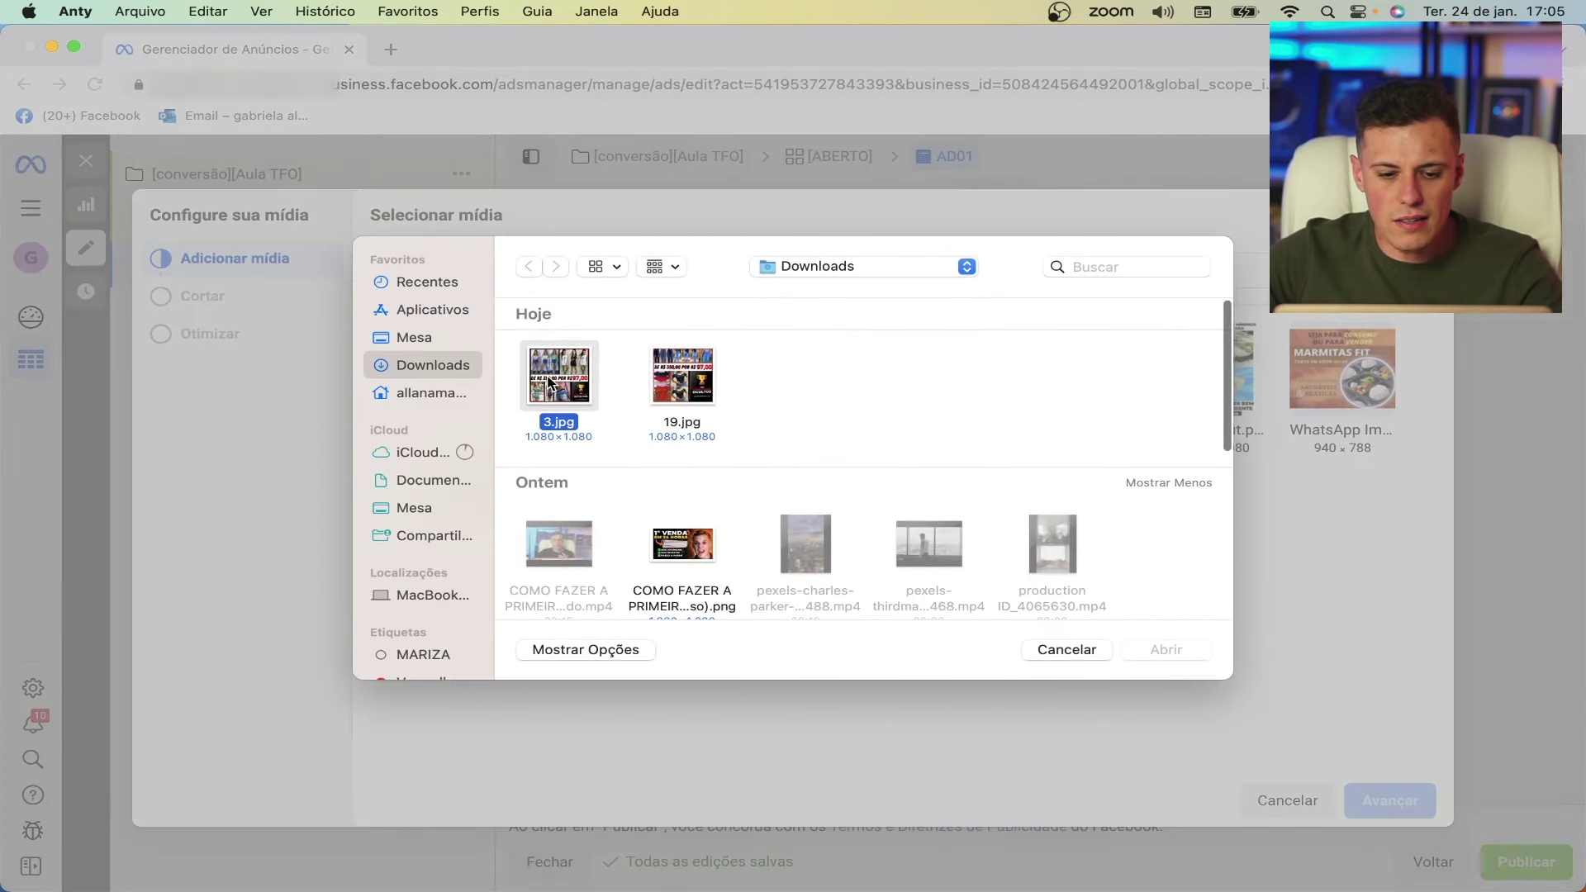
super+click(645, 380)
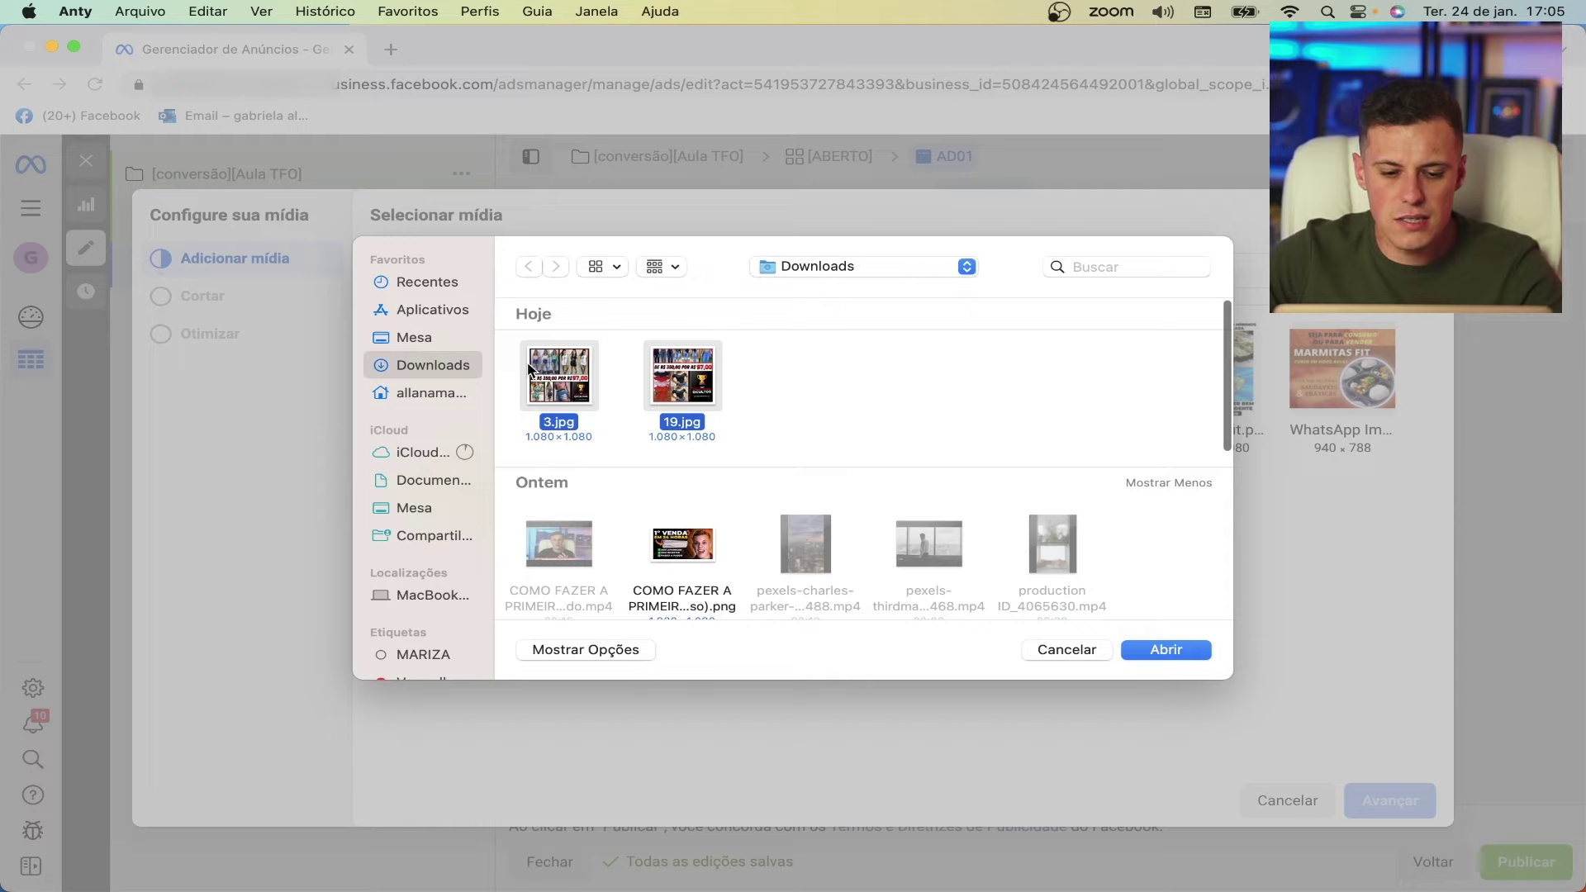
click(1183, 656)
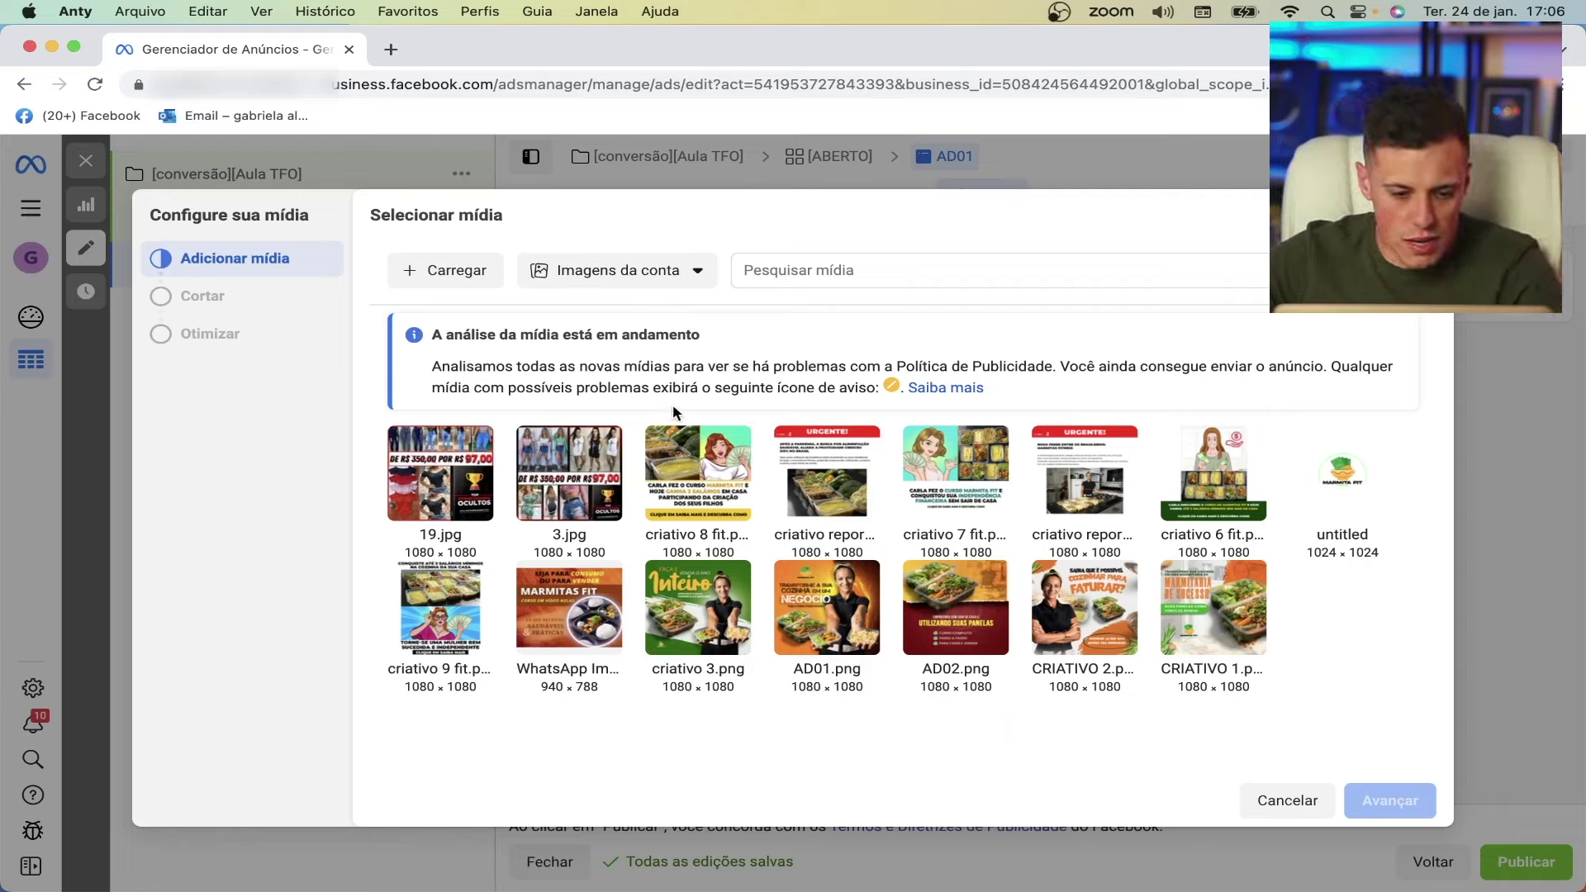
click(460, 473)
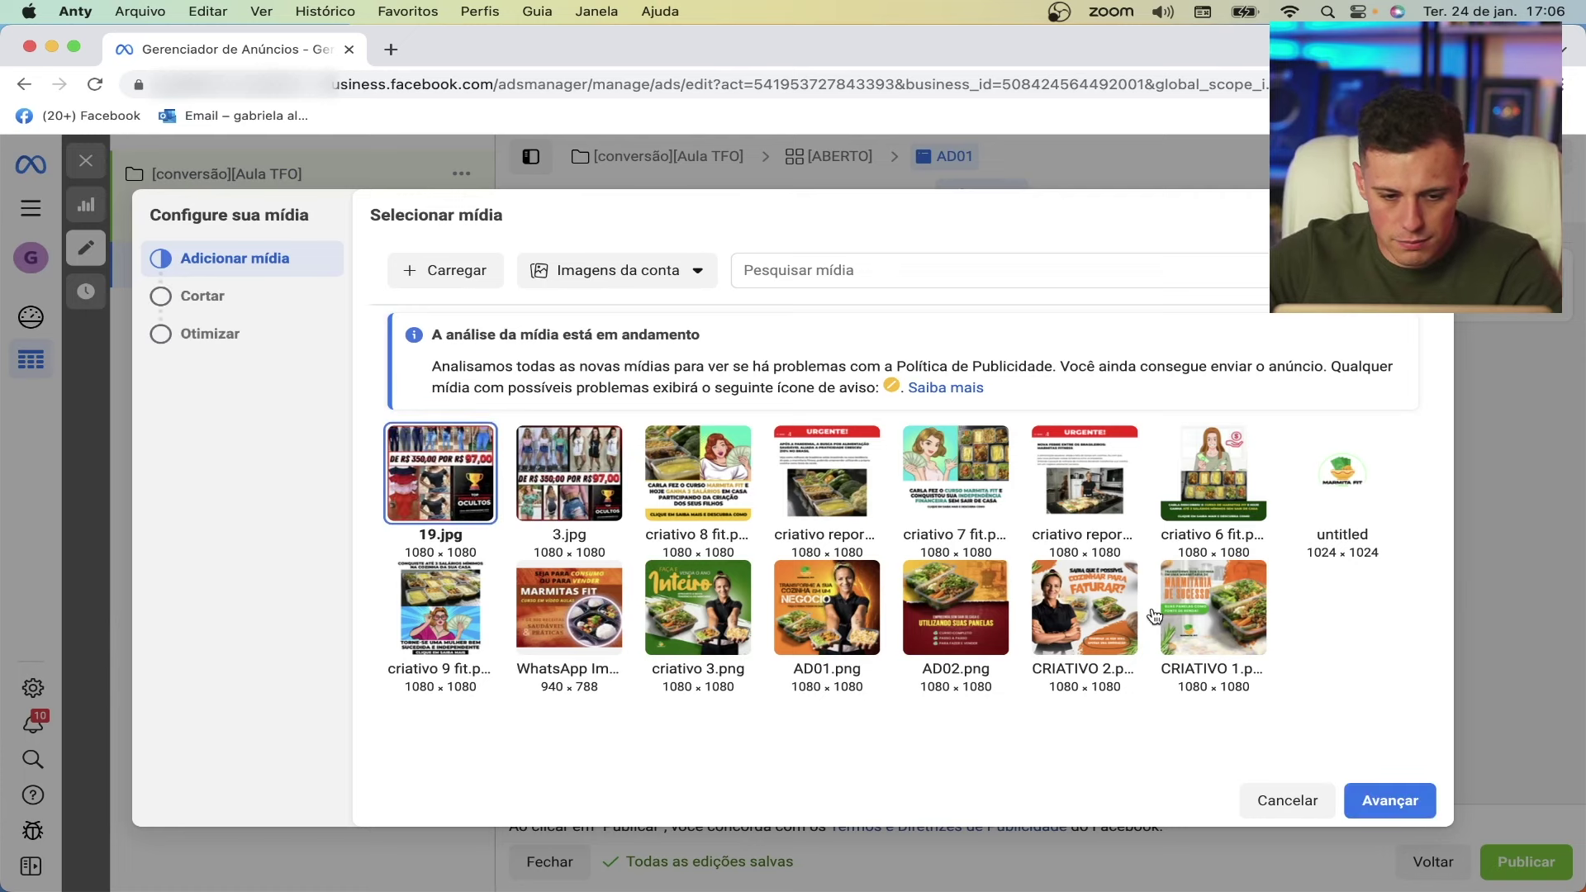
click(1421, 806)
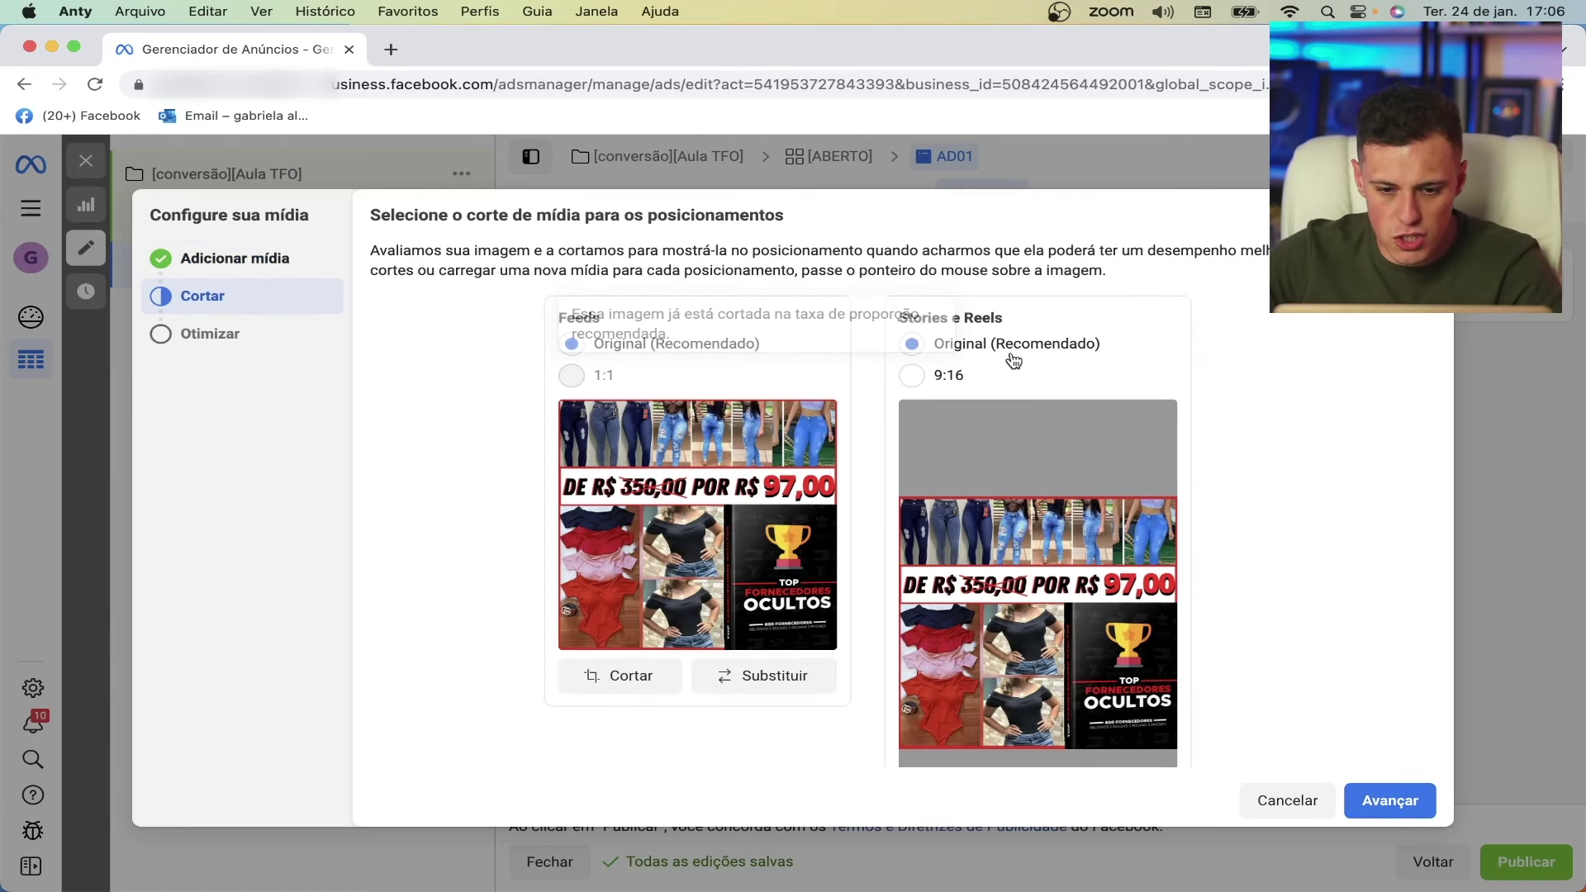
- Keep 19.jpg at its original crop for Stories and Reels, leave optimisation off, and finish adding it
click(912, 376)
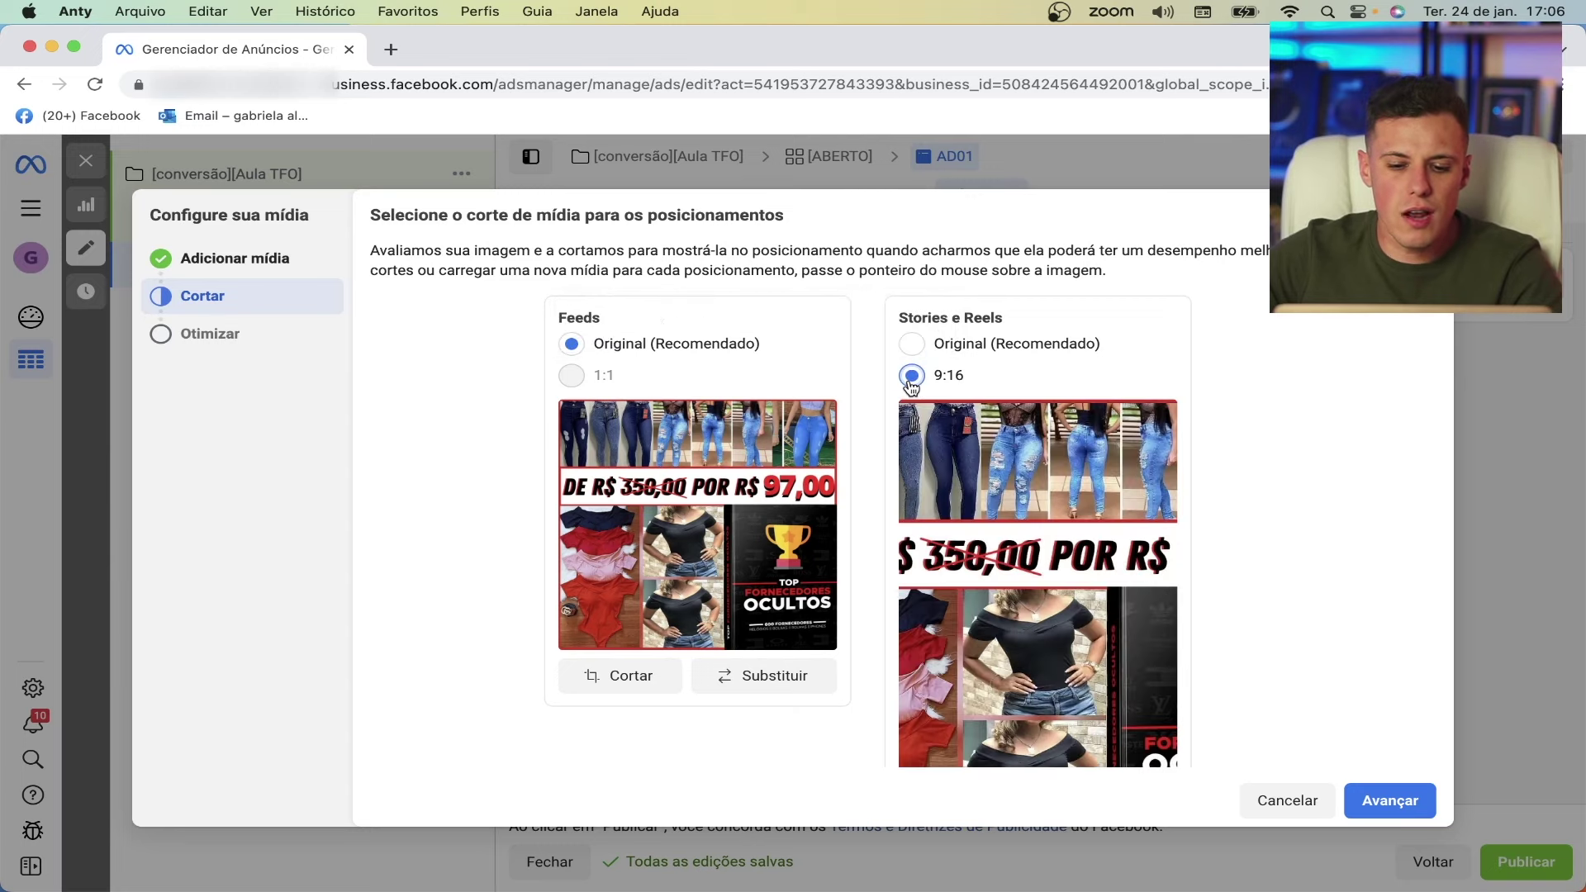
click(912, 344)
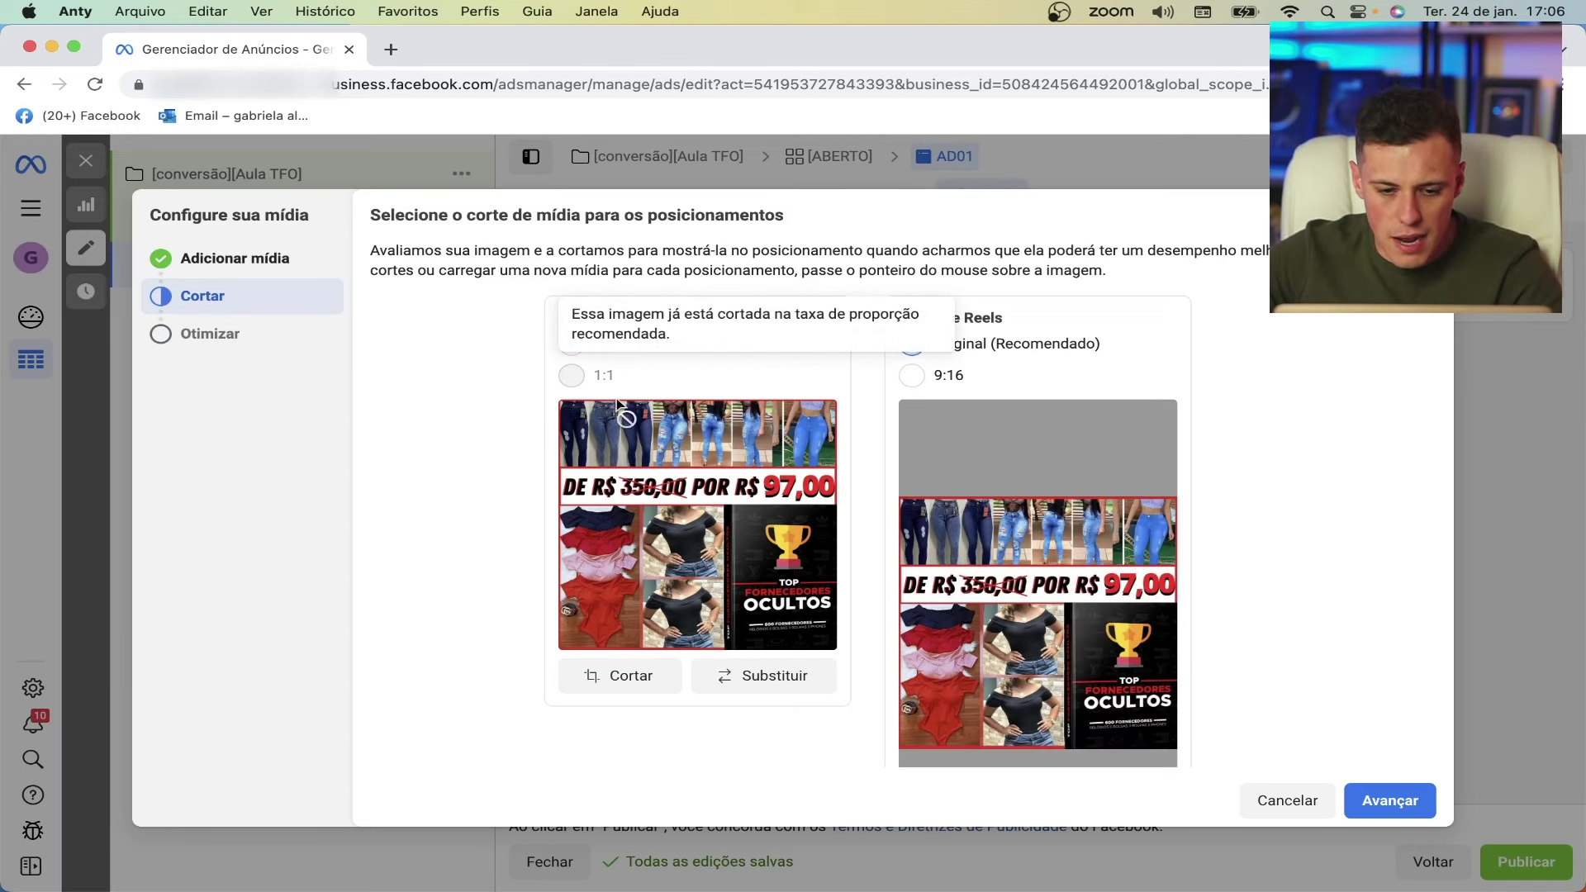
click(1391, 801)
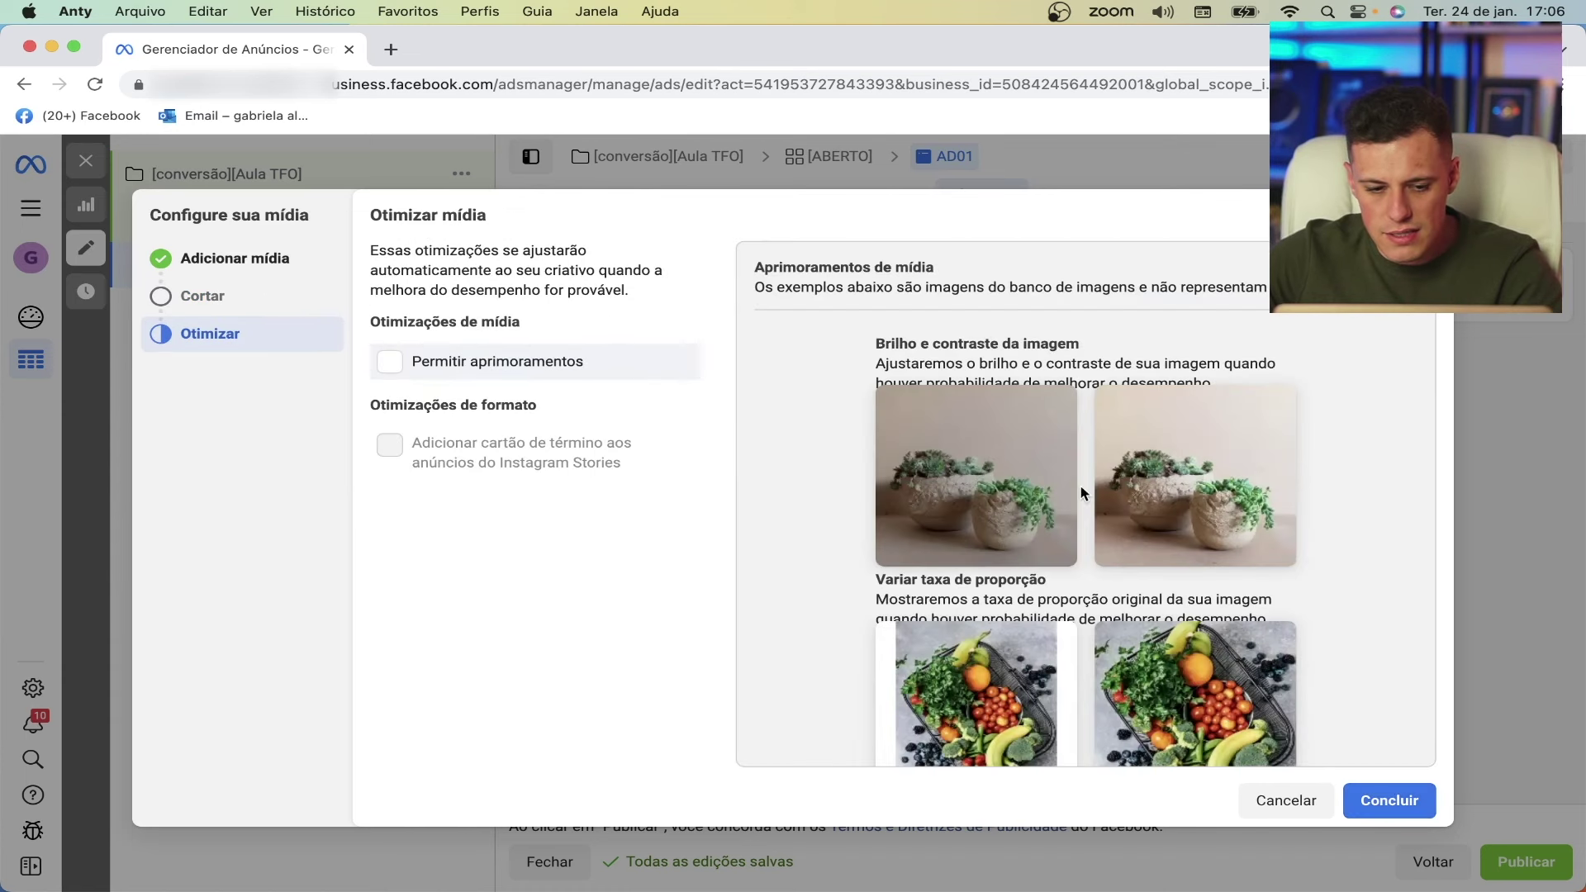
click(1409, 802)
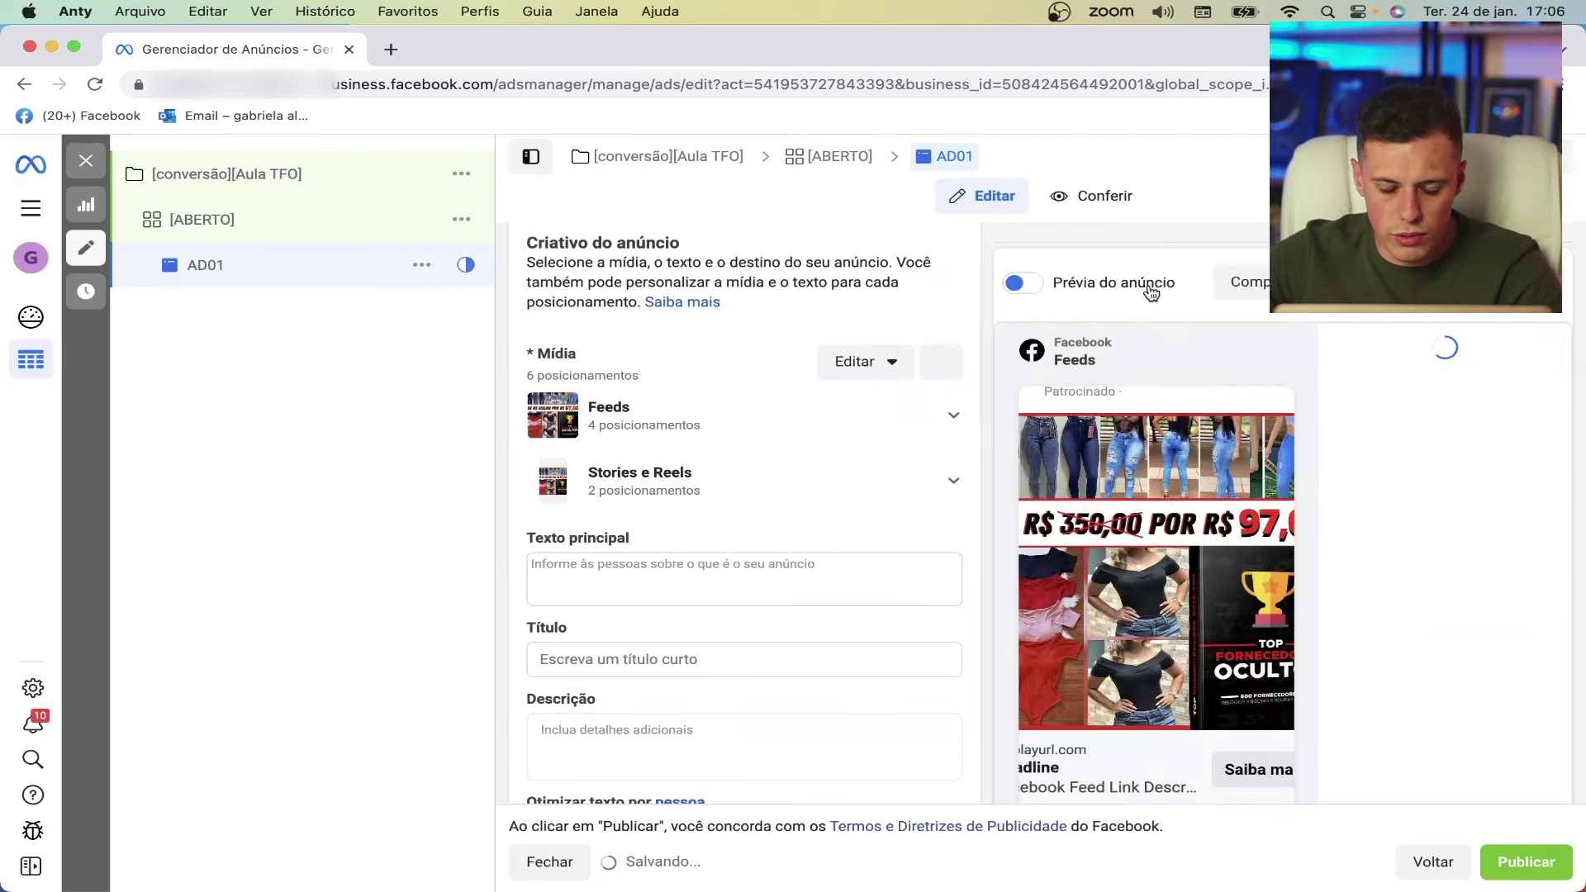
- Paste the Lista de Fornecedores sales copy into the Texto principal field
scroll(768, 496, down, 3)
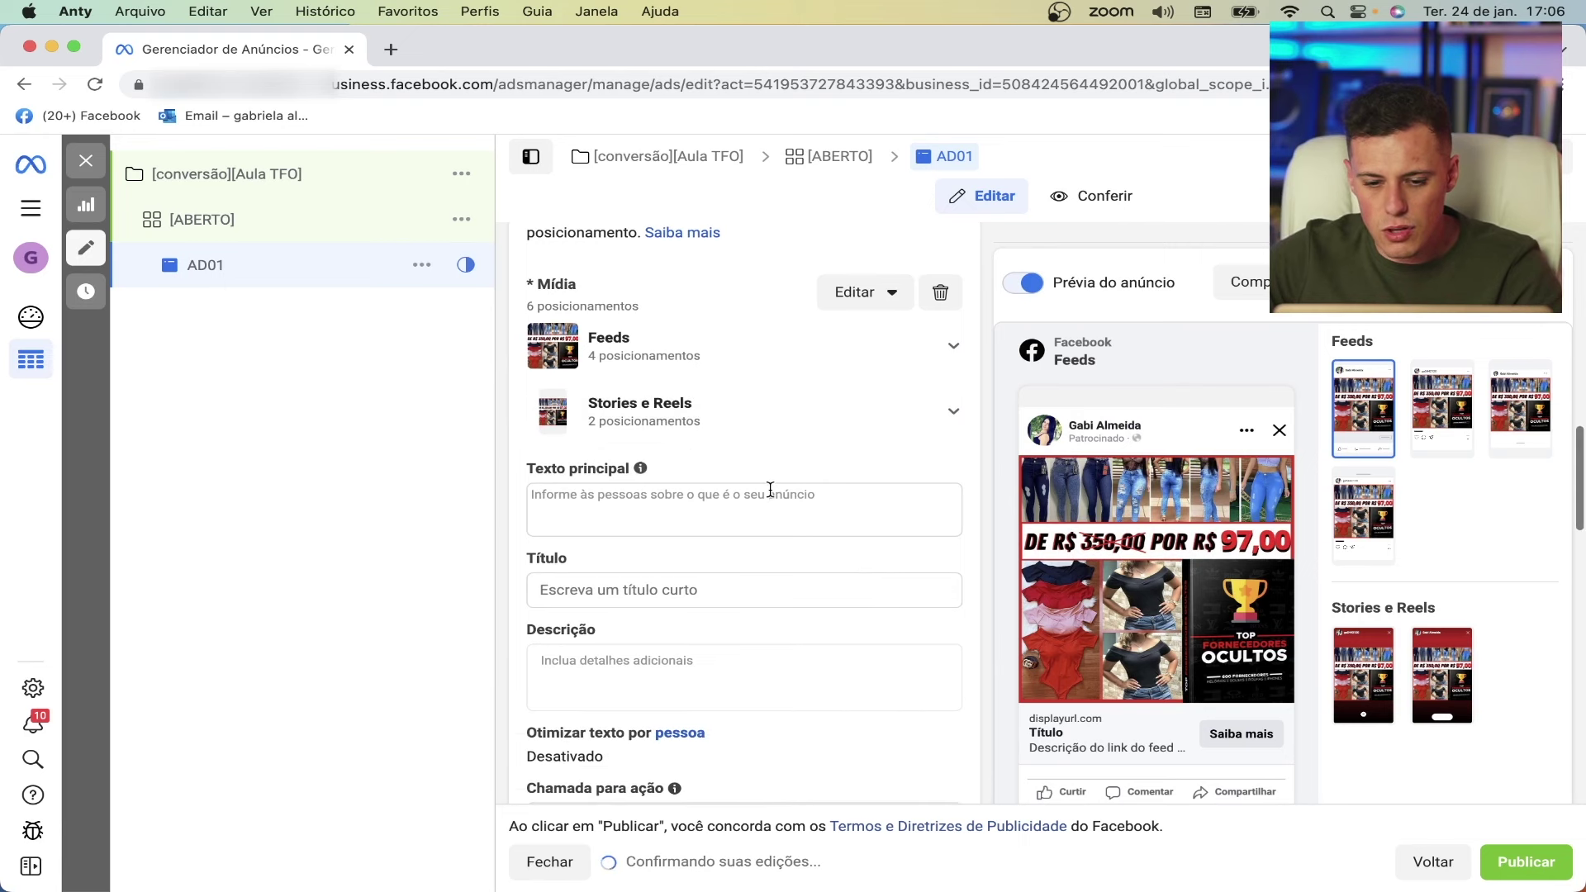
scroll(770, 490, up, 1)
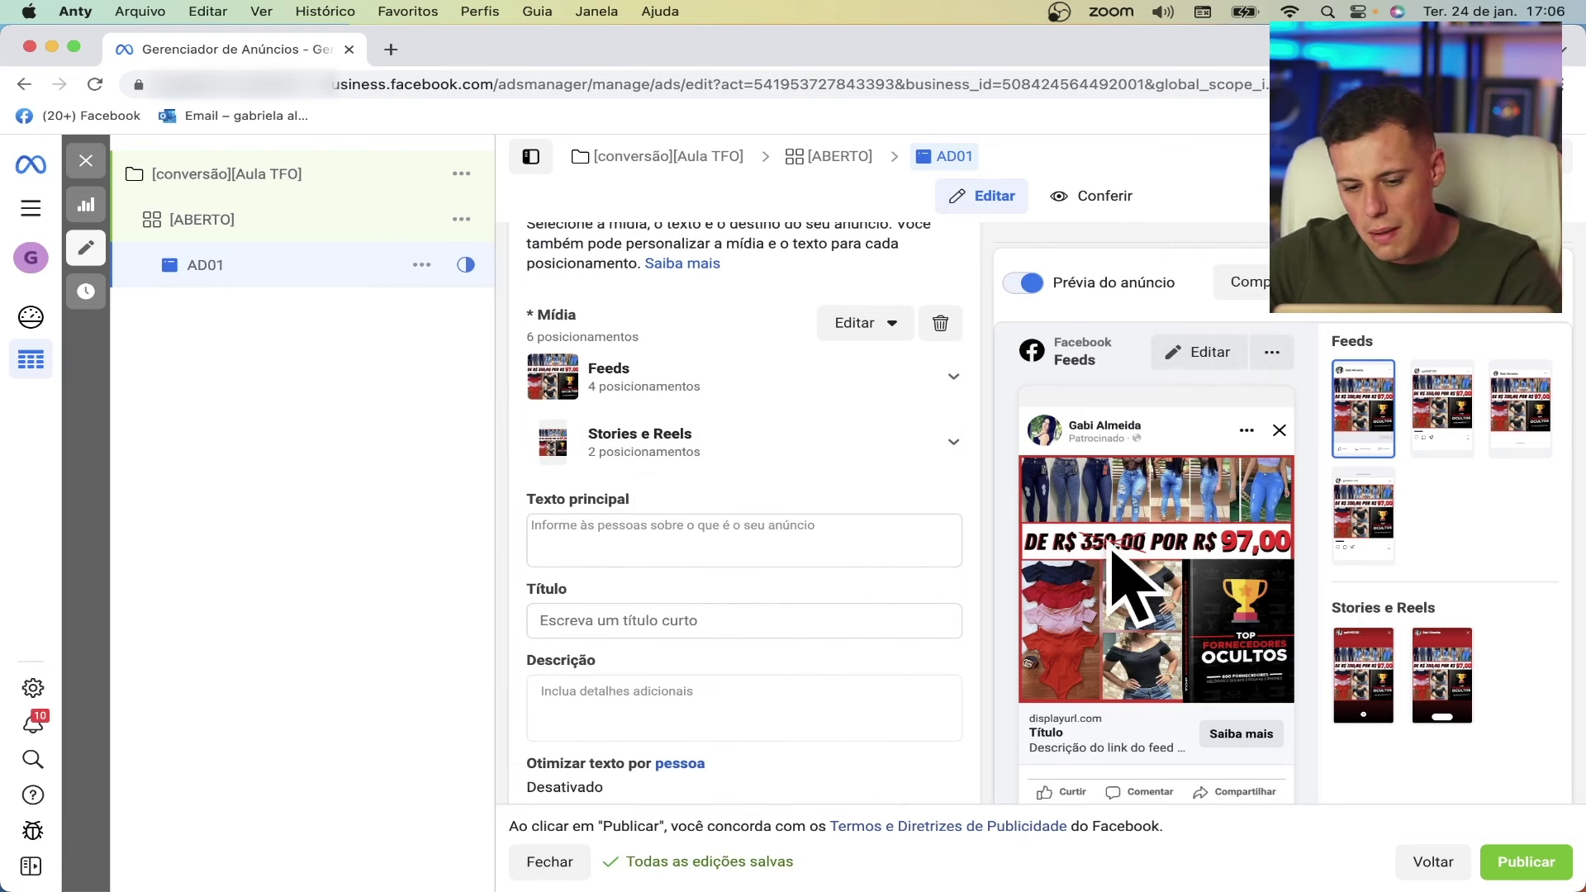
click(603, 523)
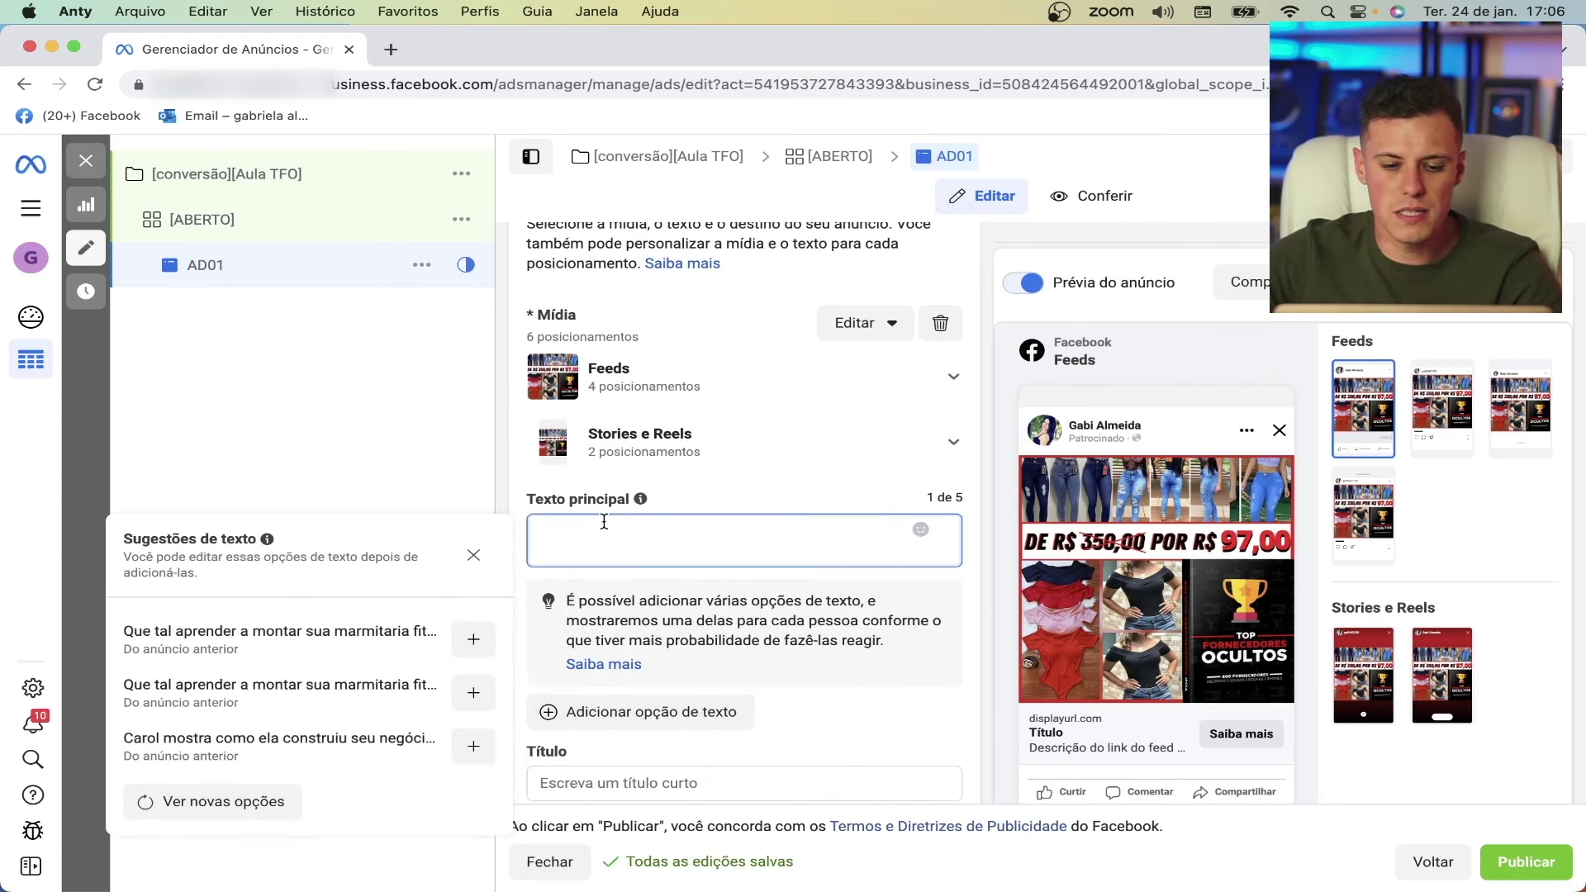
key(super+Tab)
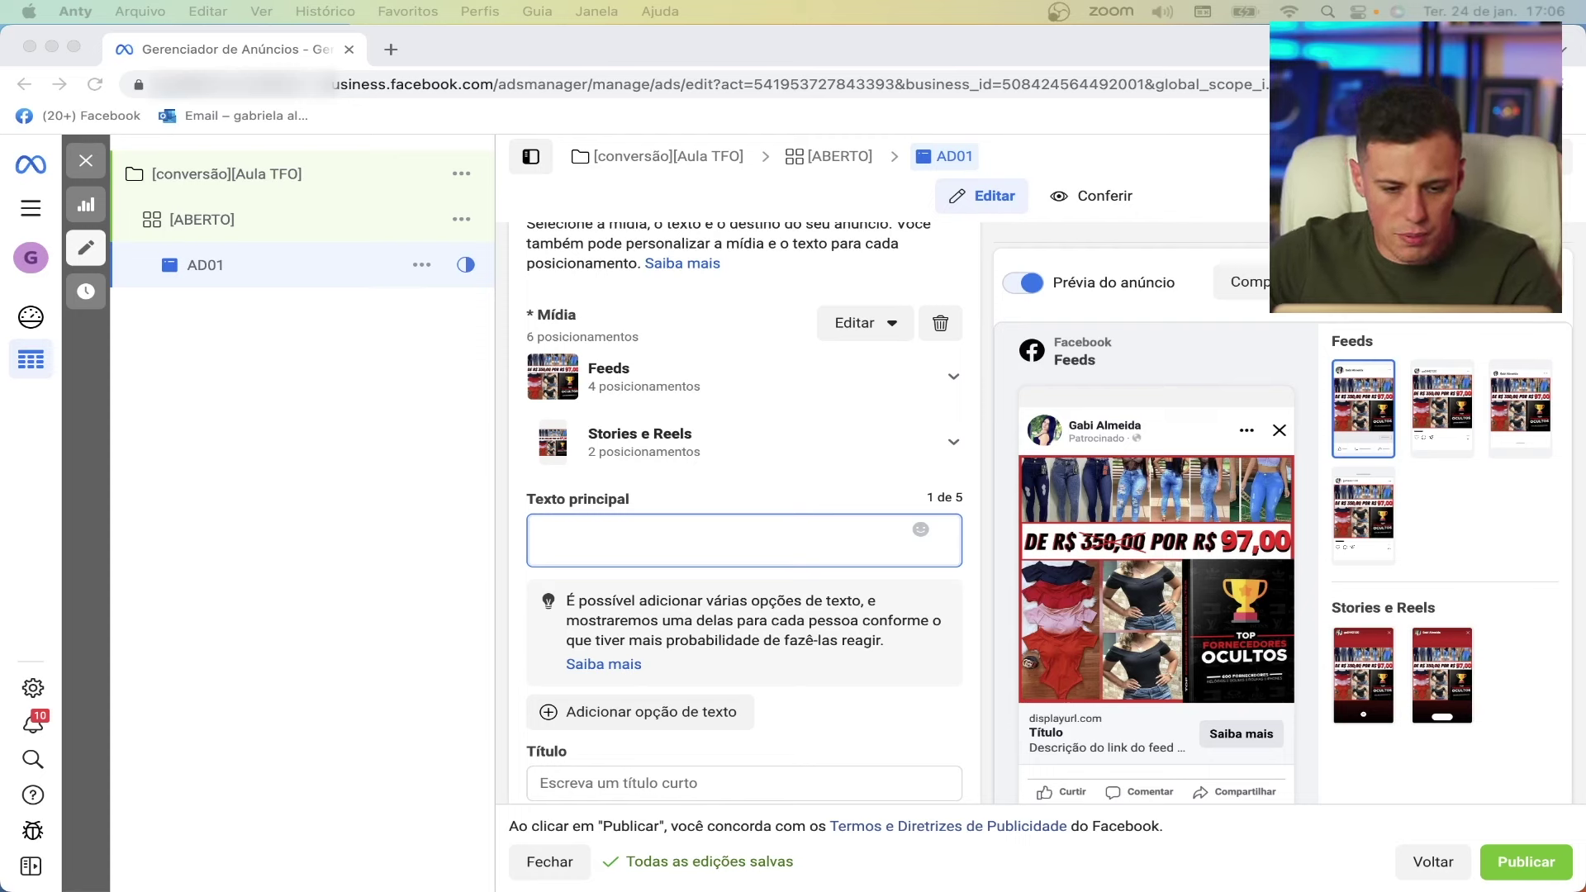
click(599, 526)
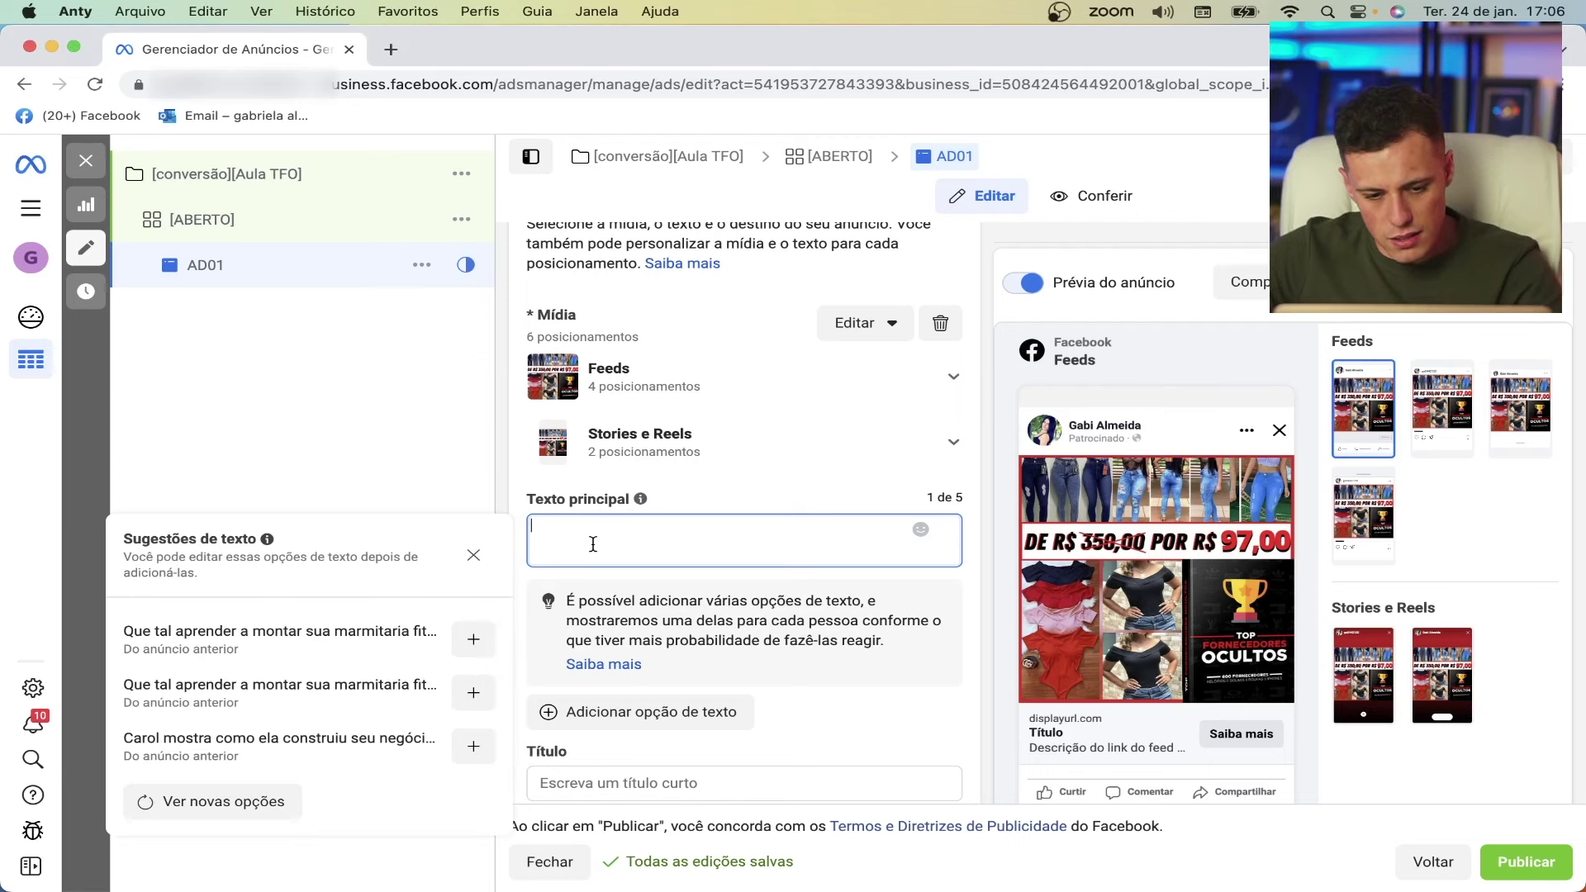
key(super+v)
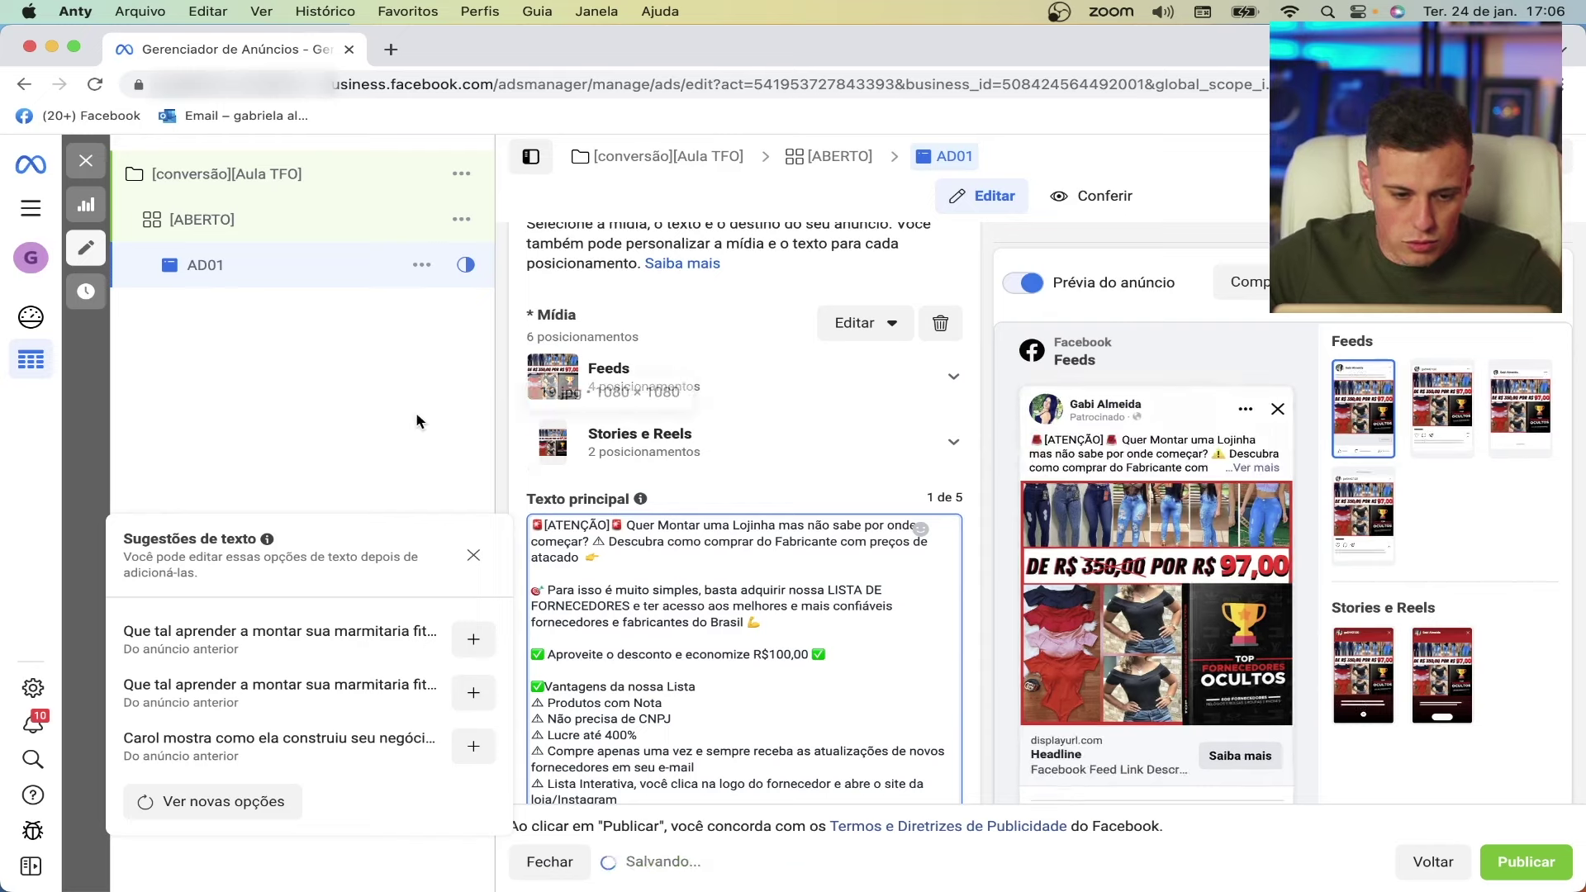
click(416, 416)
scroll(646, 549, down, 5)
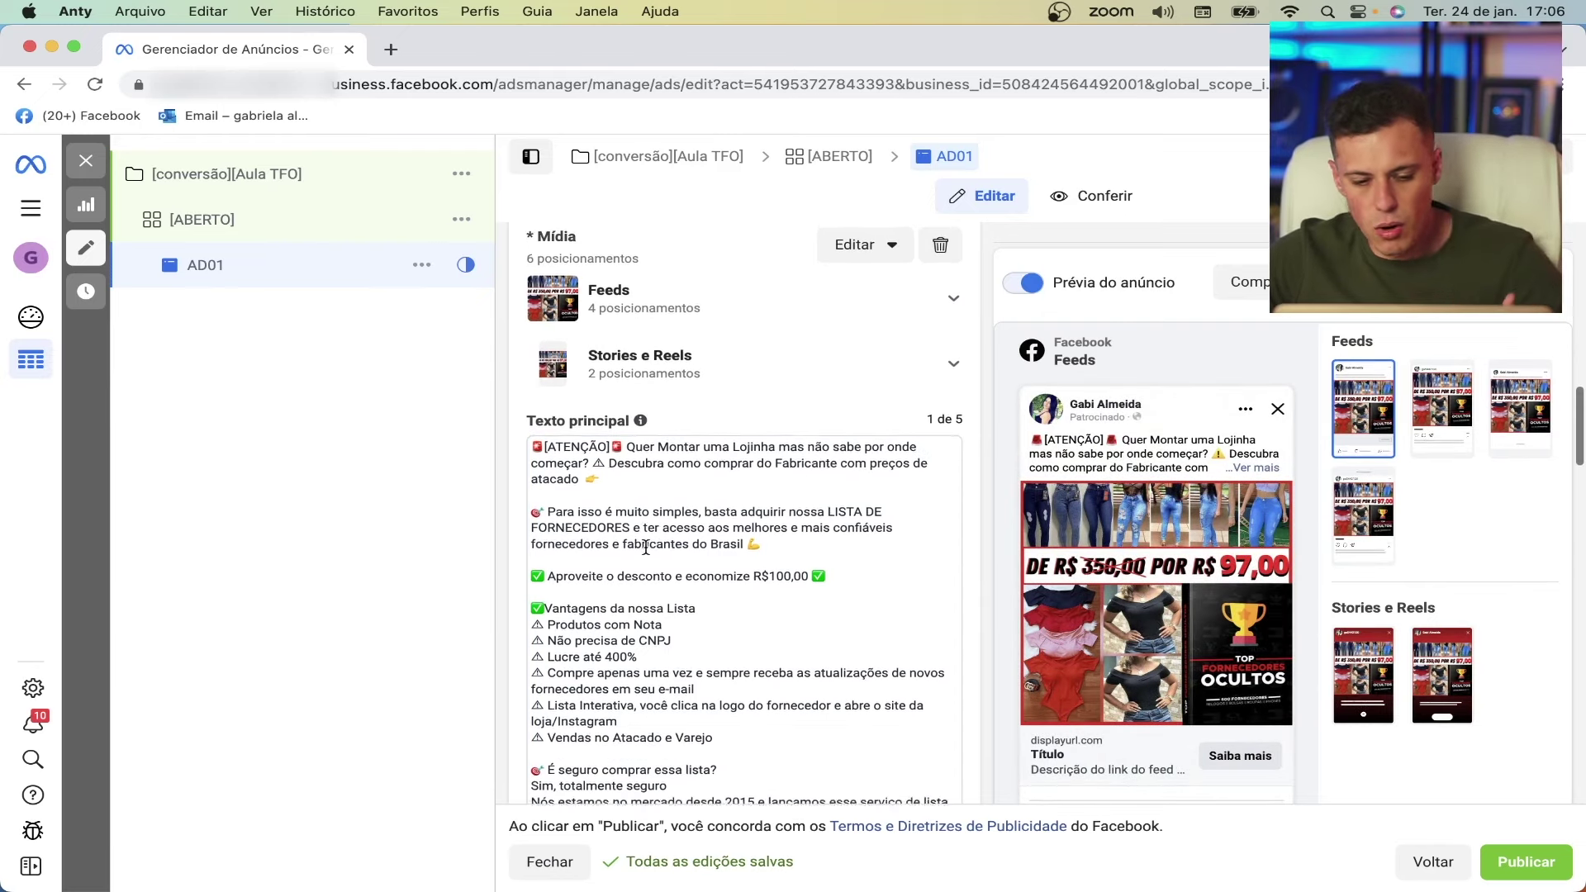
scroll(646, 548, down, 4)
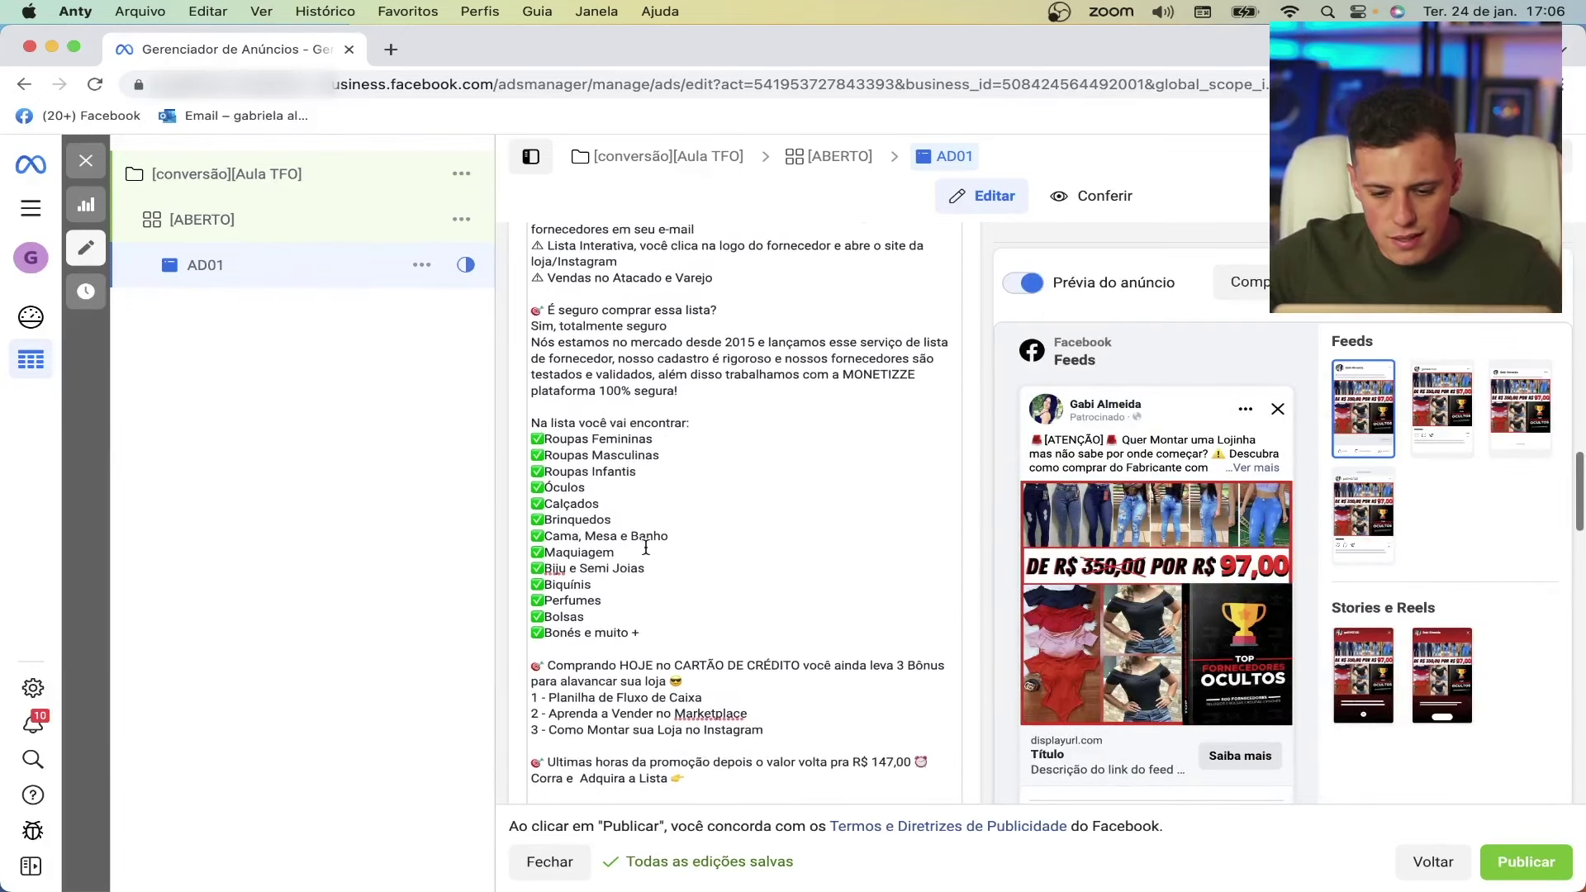
scroll(646, 548, down, 3)
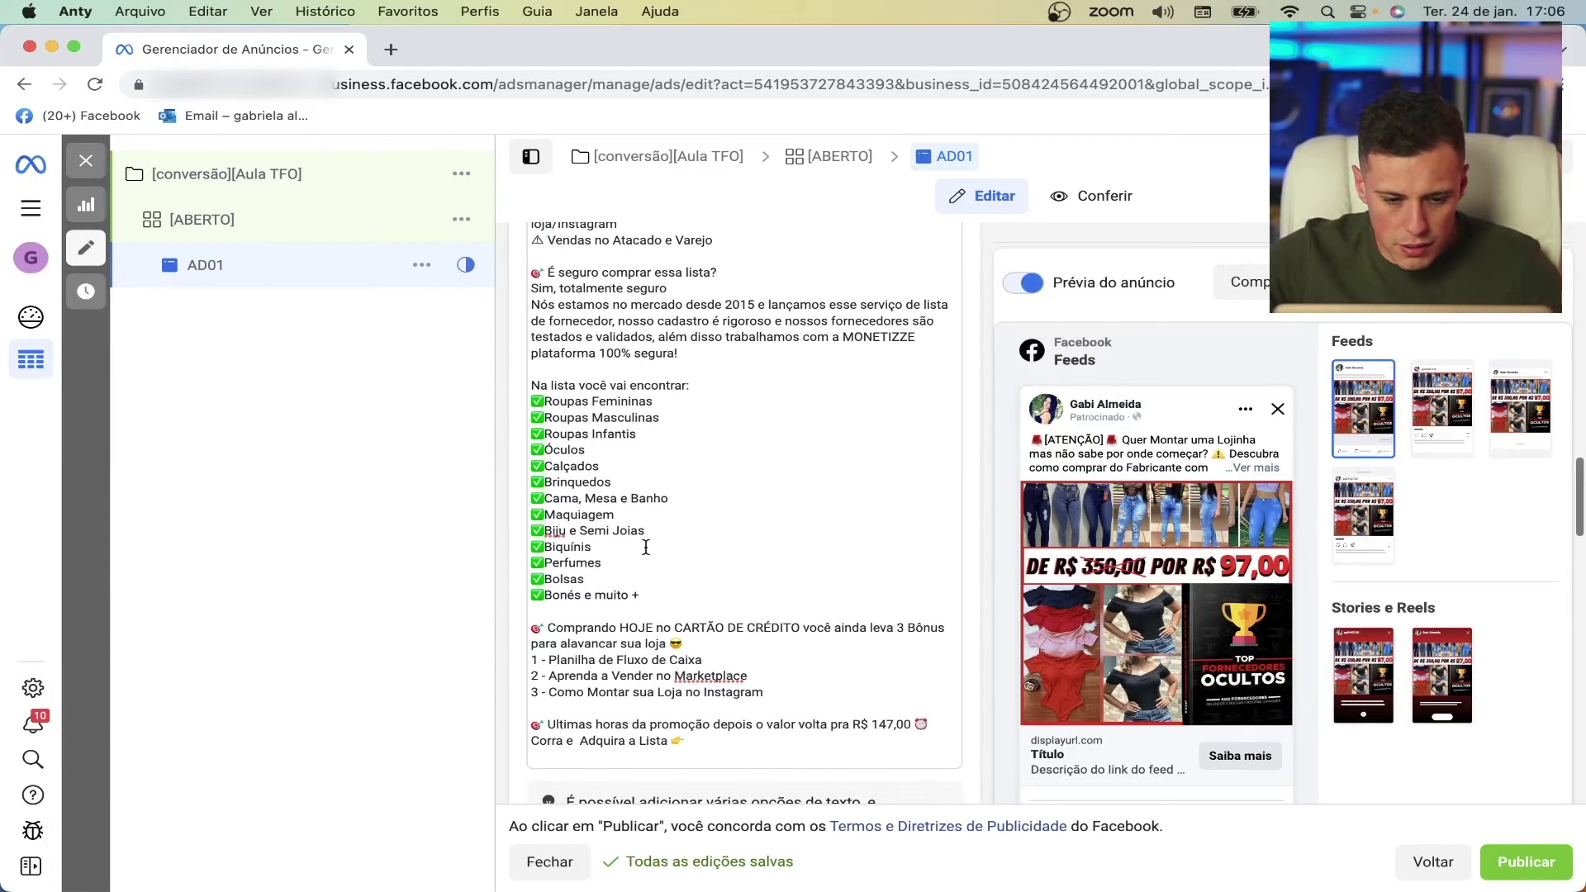
scroll(646, 549, down, 4)
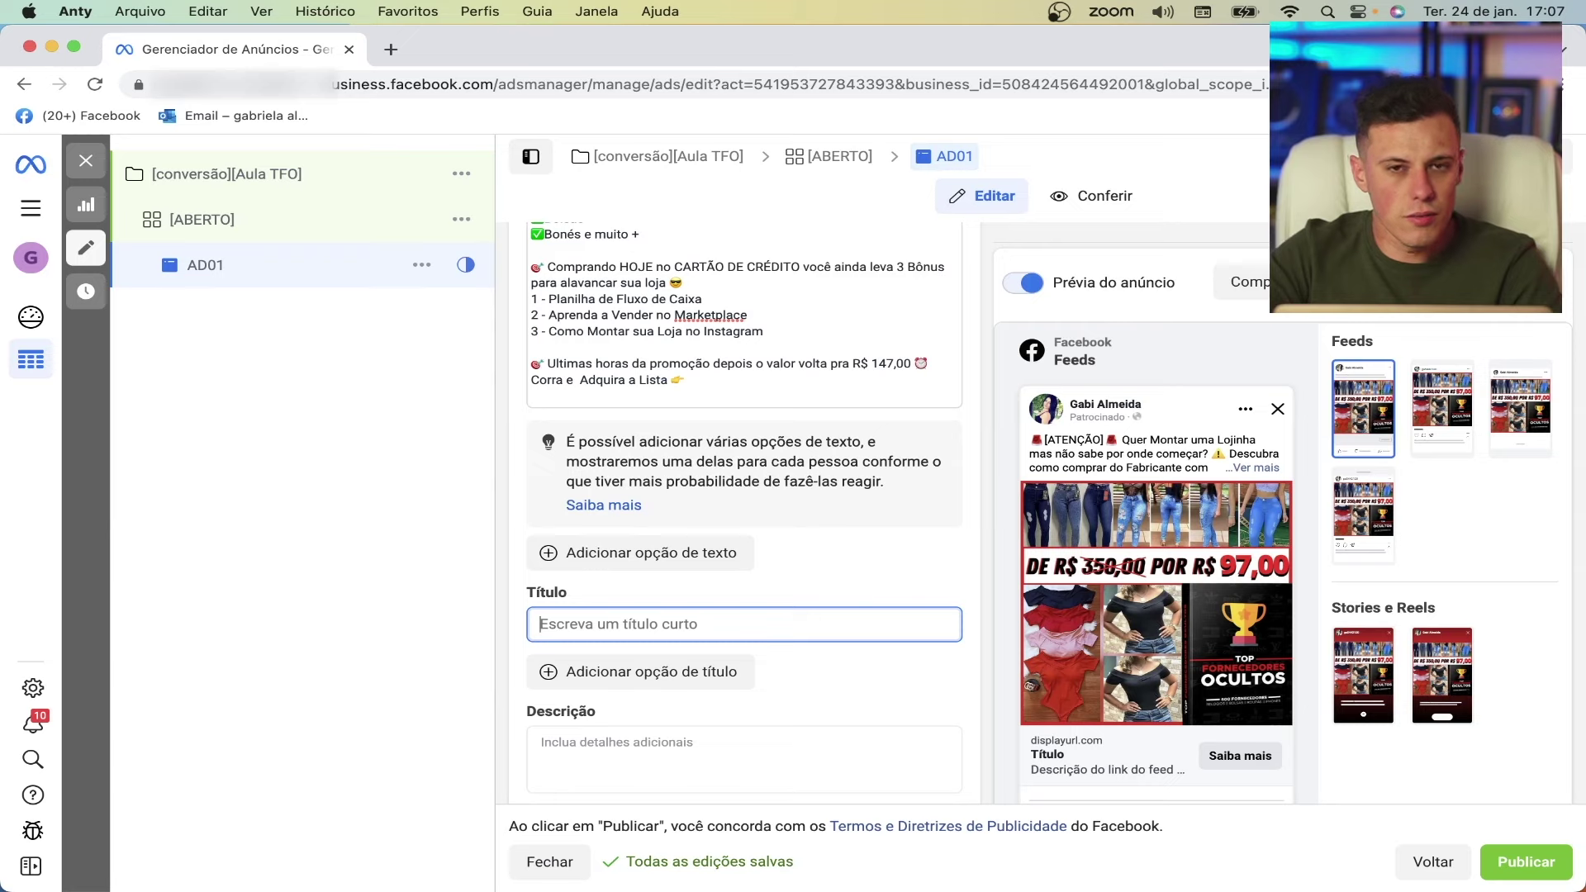
- Replace the headline text with "De R$147 por R$97"
text(lista com)
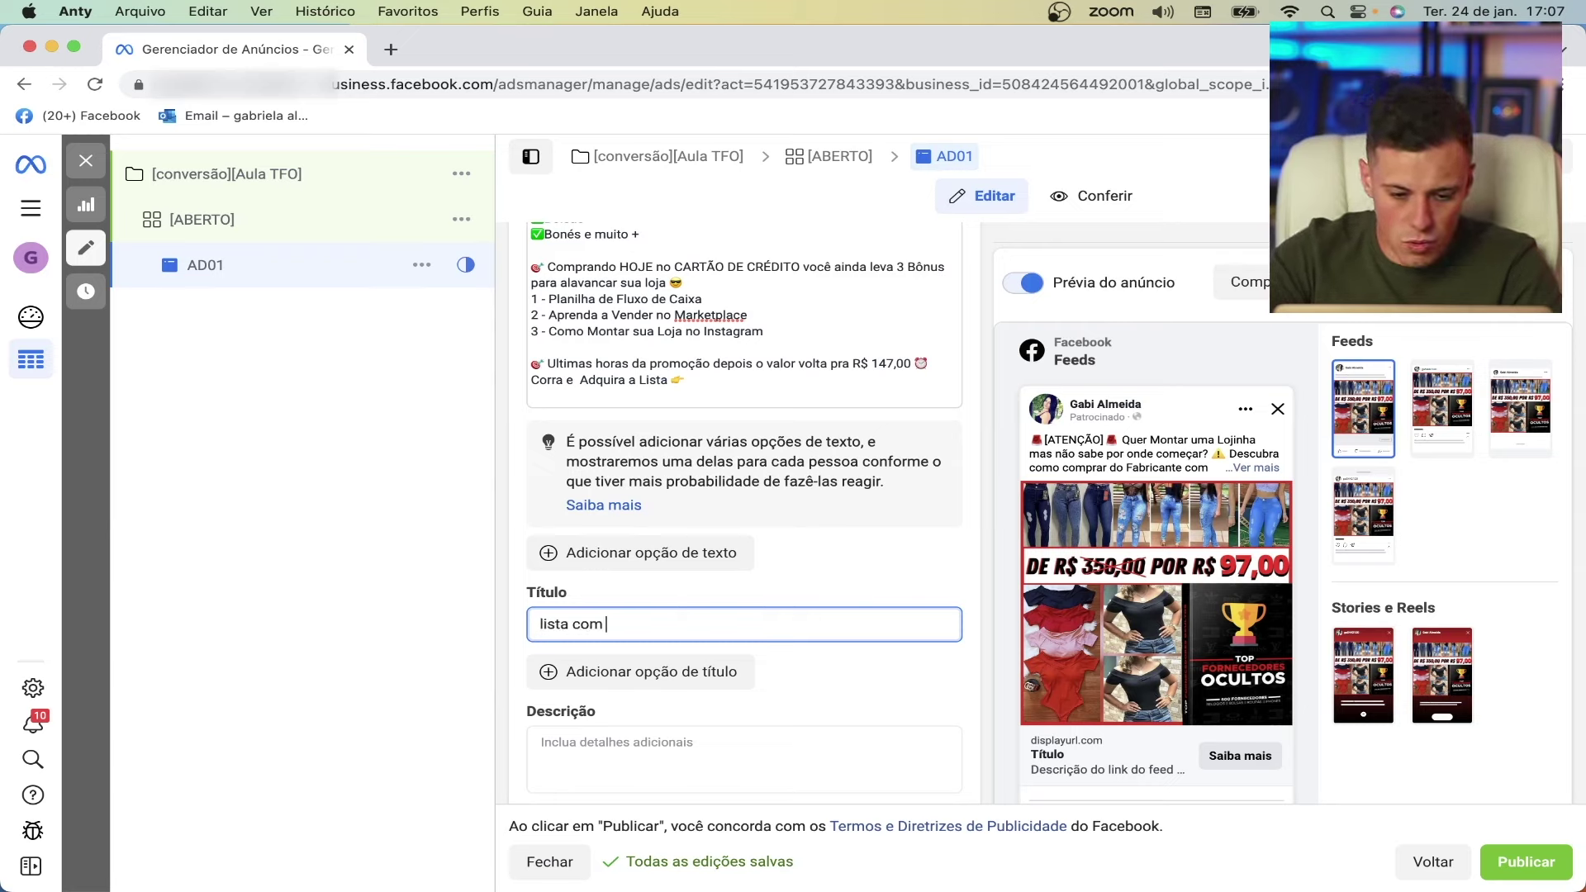
text( até )
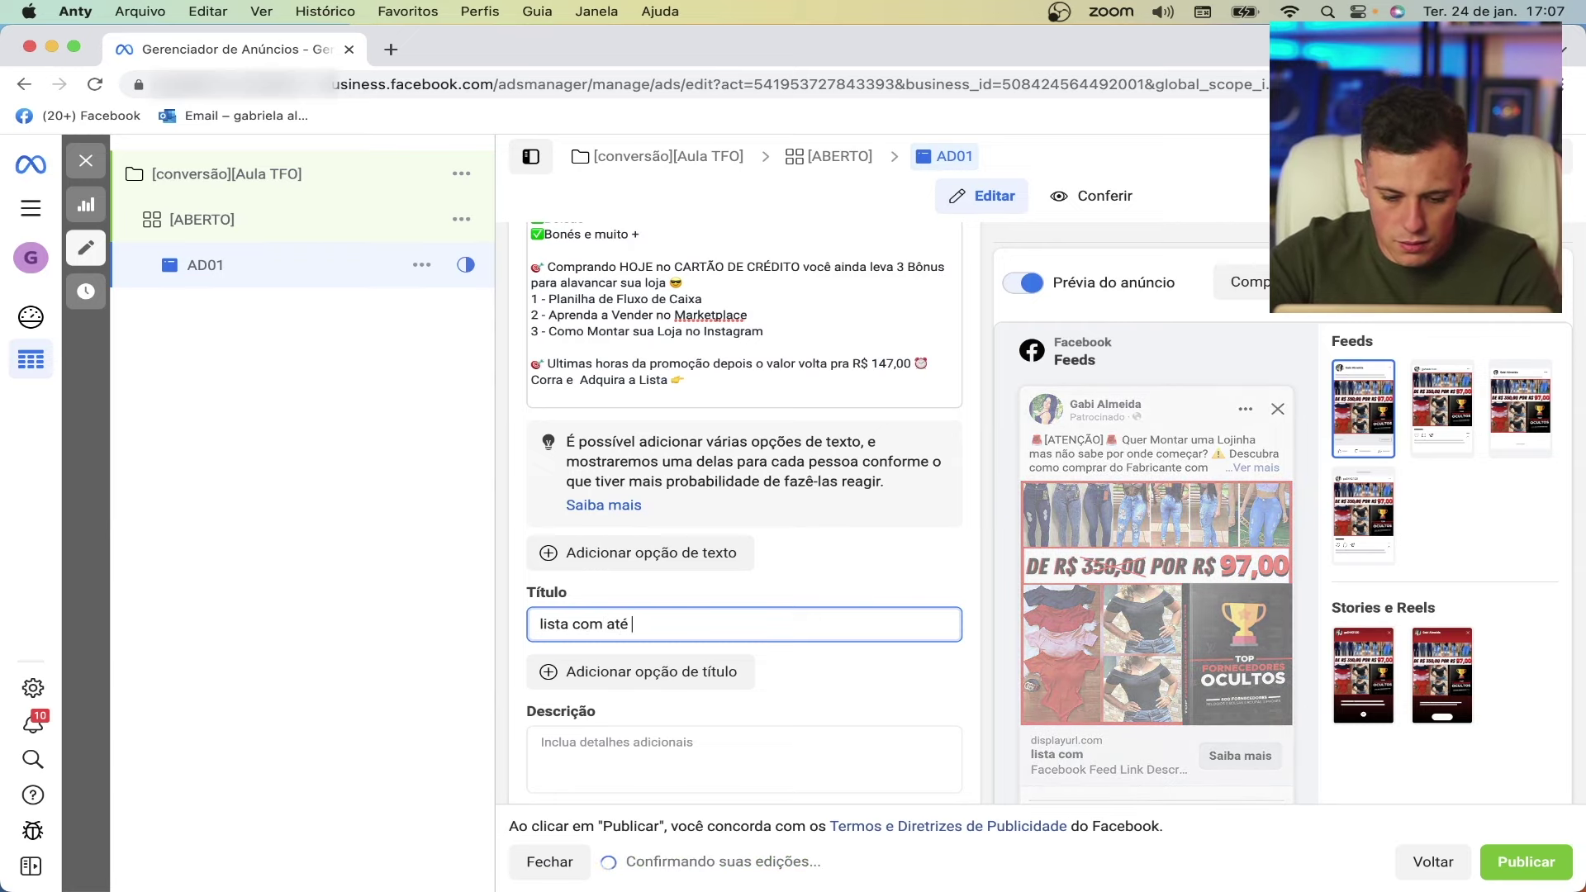
text(400% de Margem)
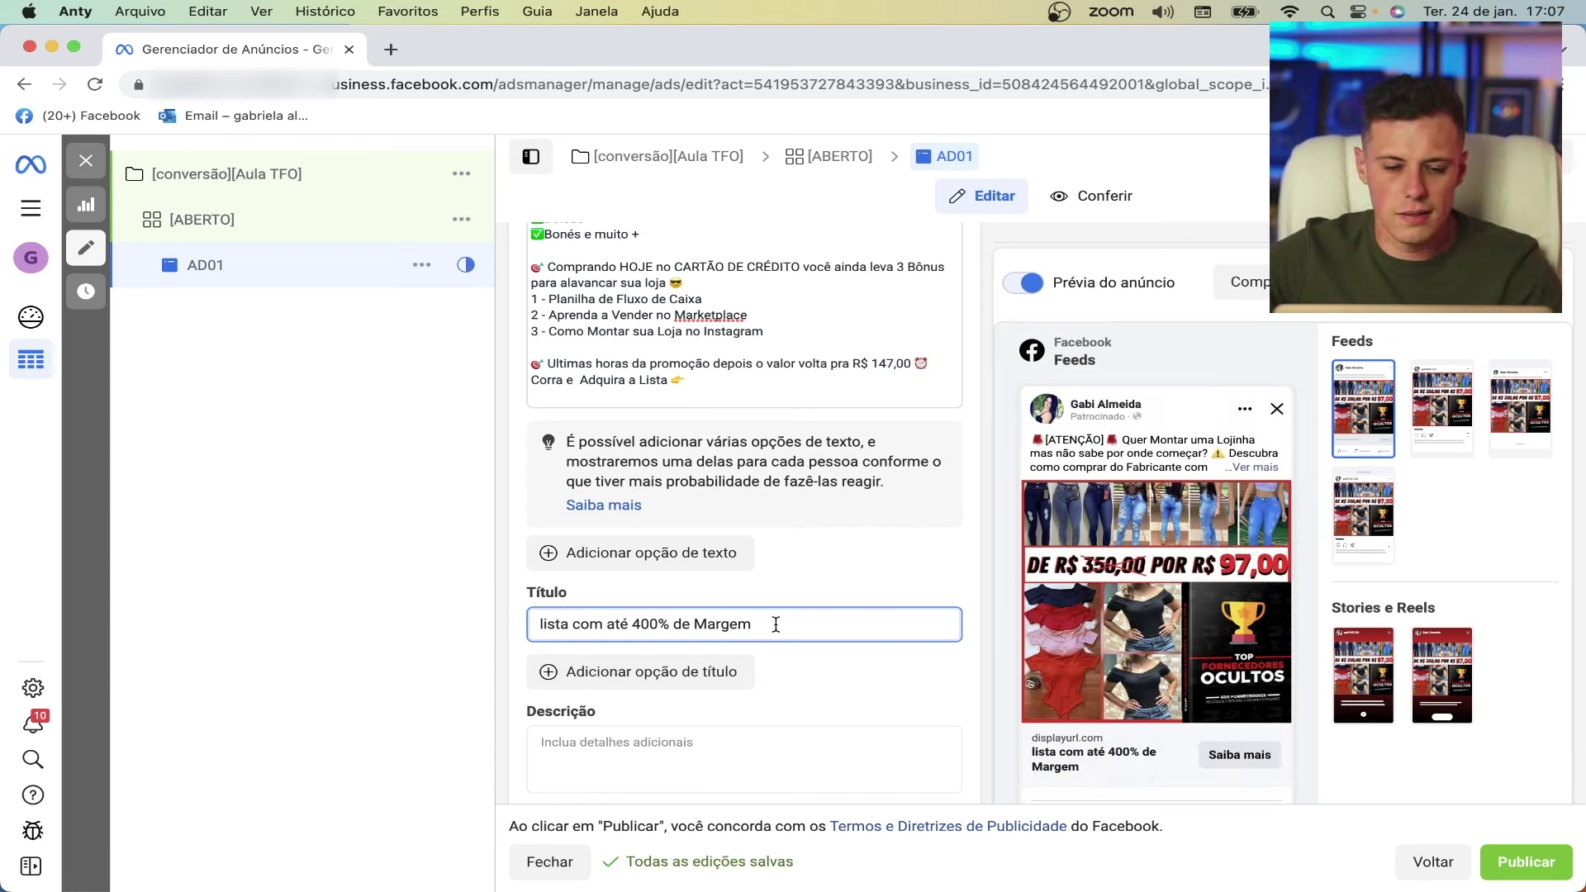
drag(775, 624, 450, 624)
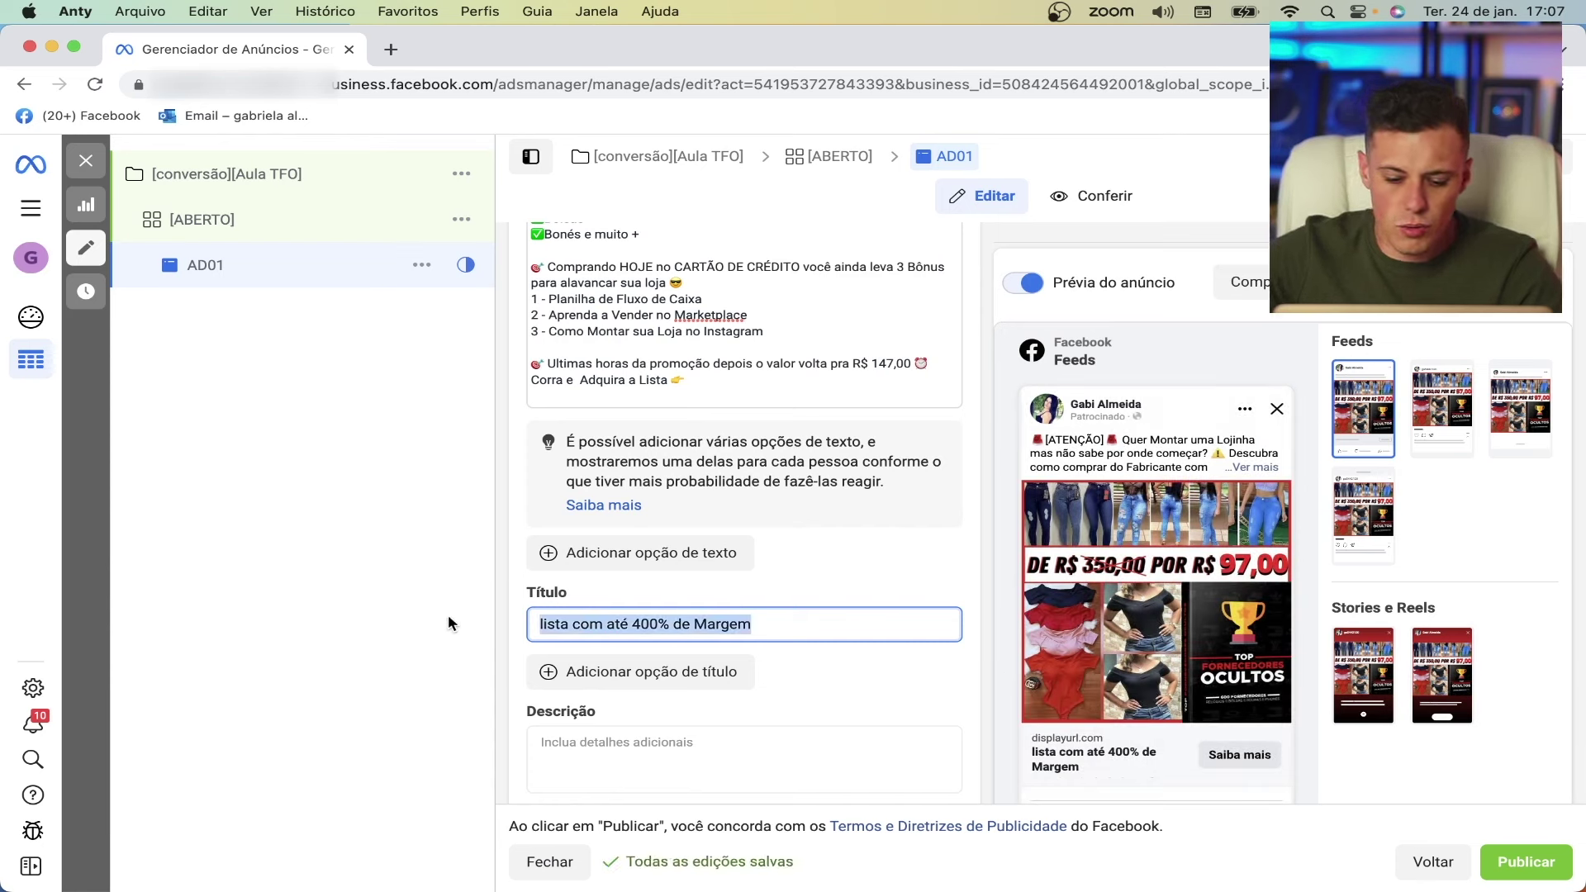
text(ultimas va)
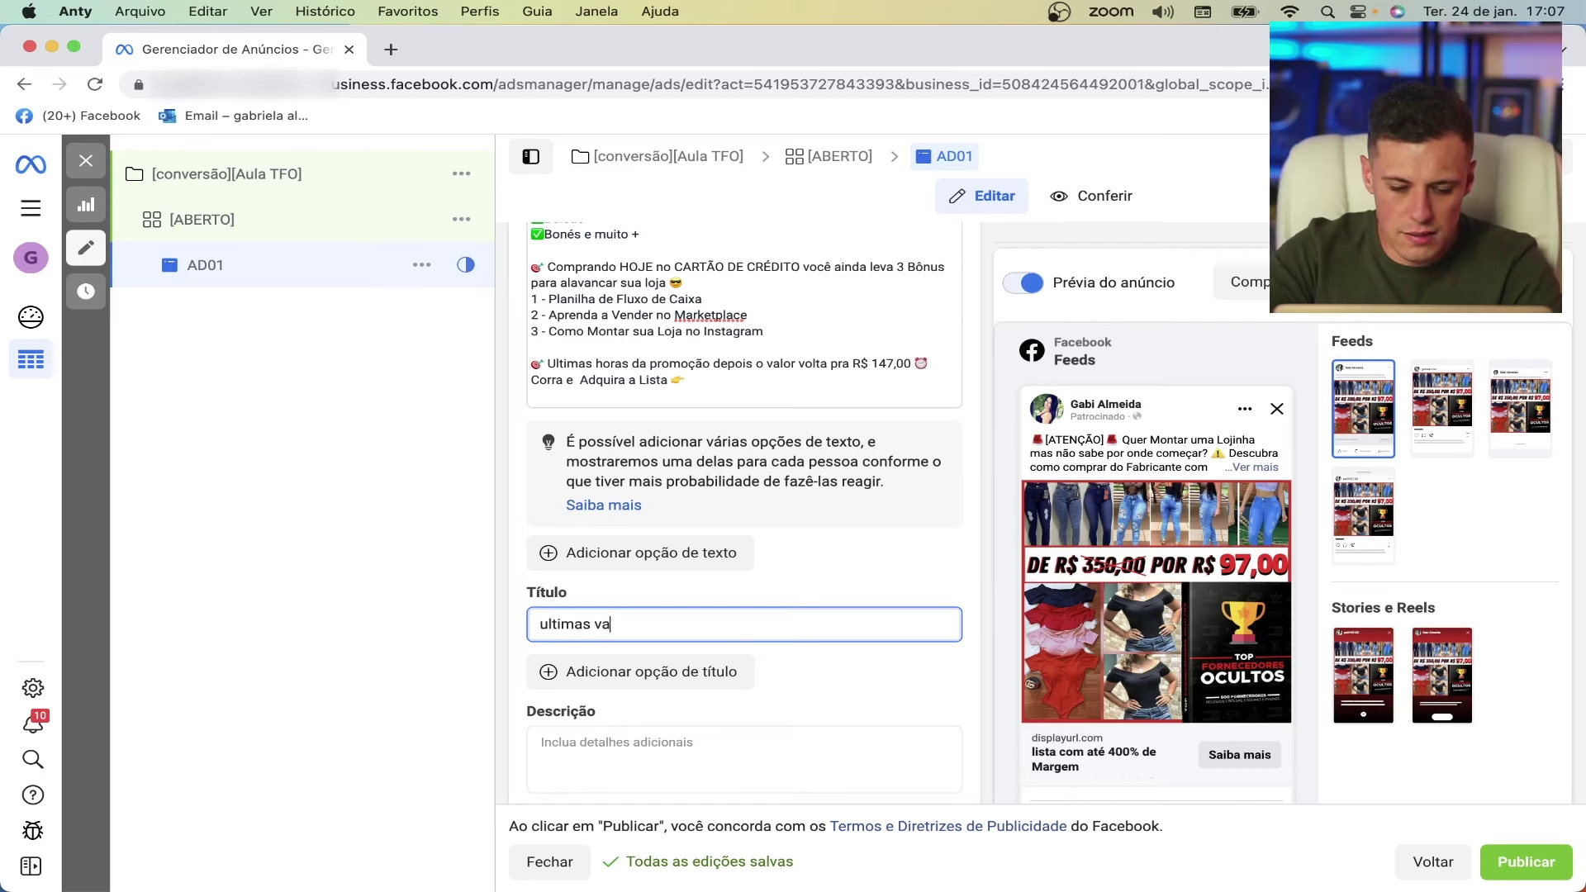
text(gas)
key(super+a)
text(Vamor pro)
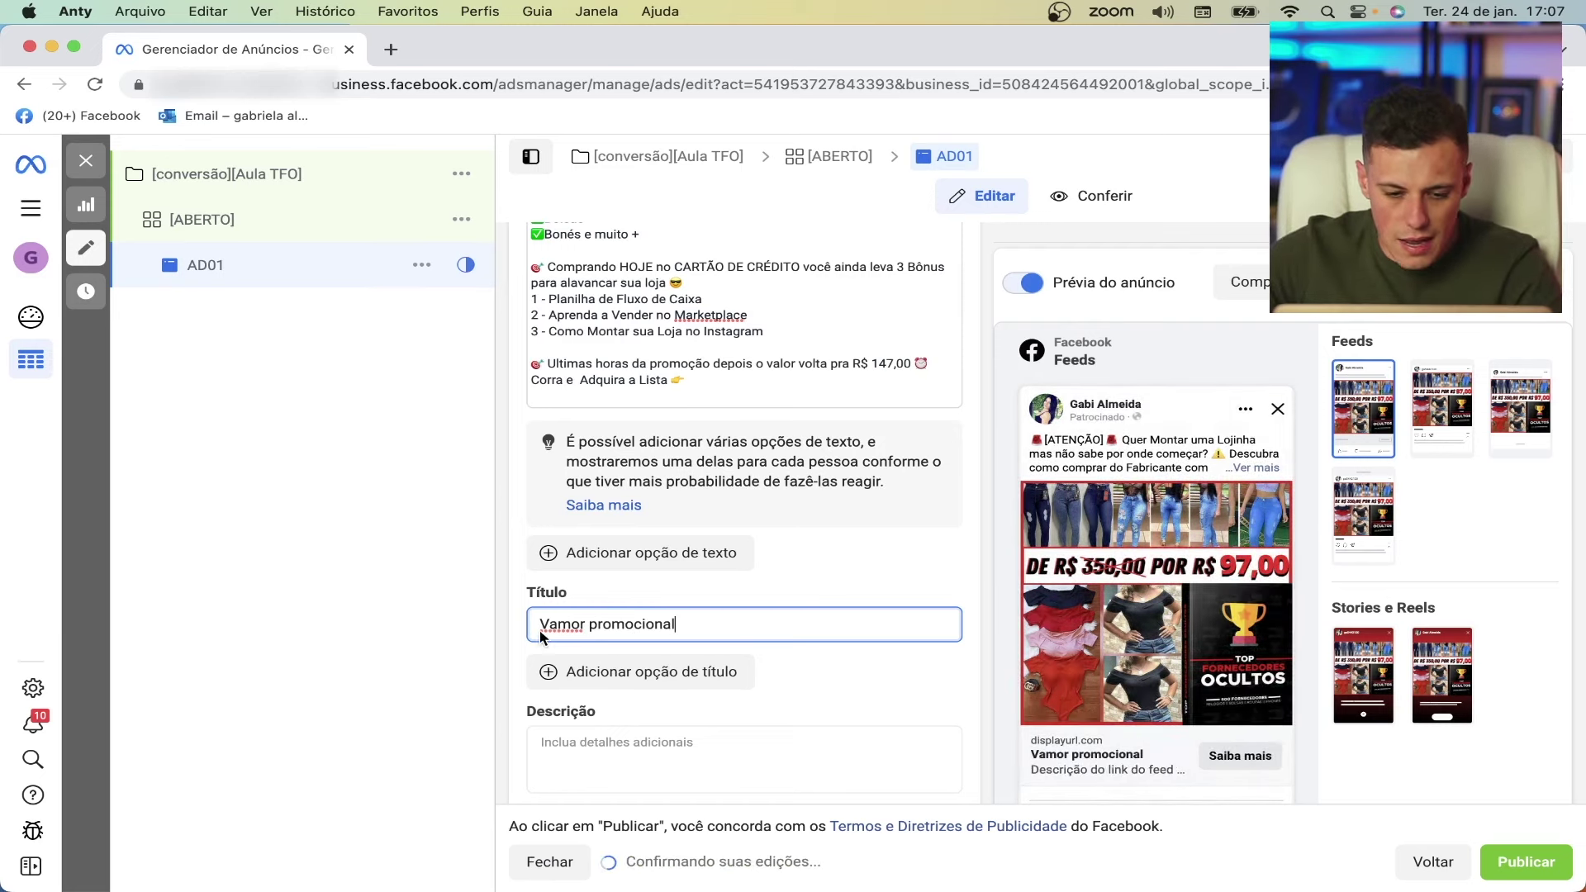
key(BackSpace)
text(l)
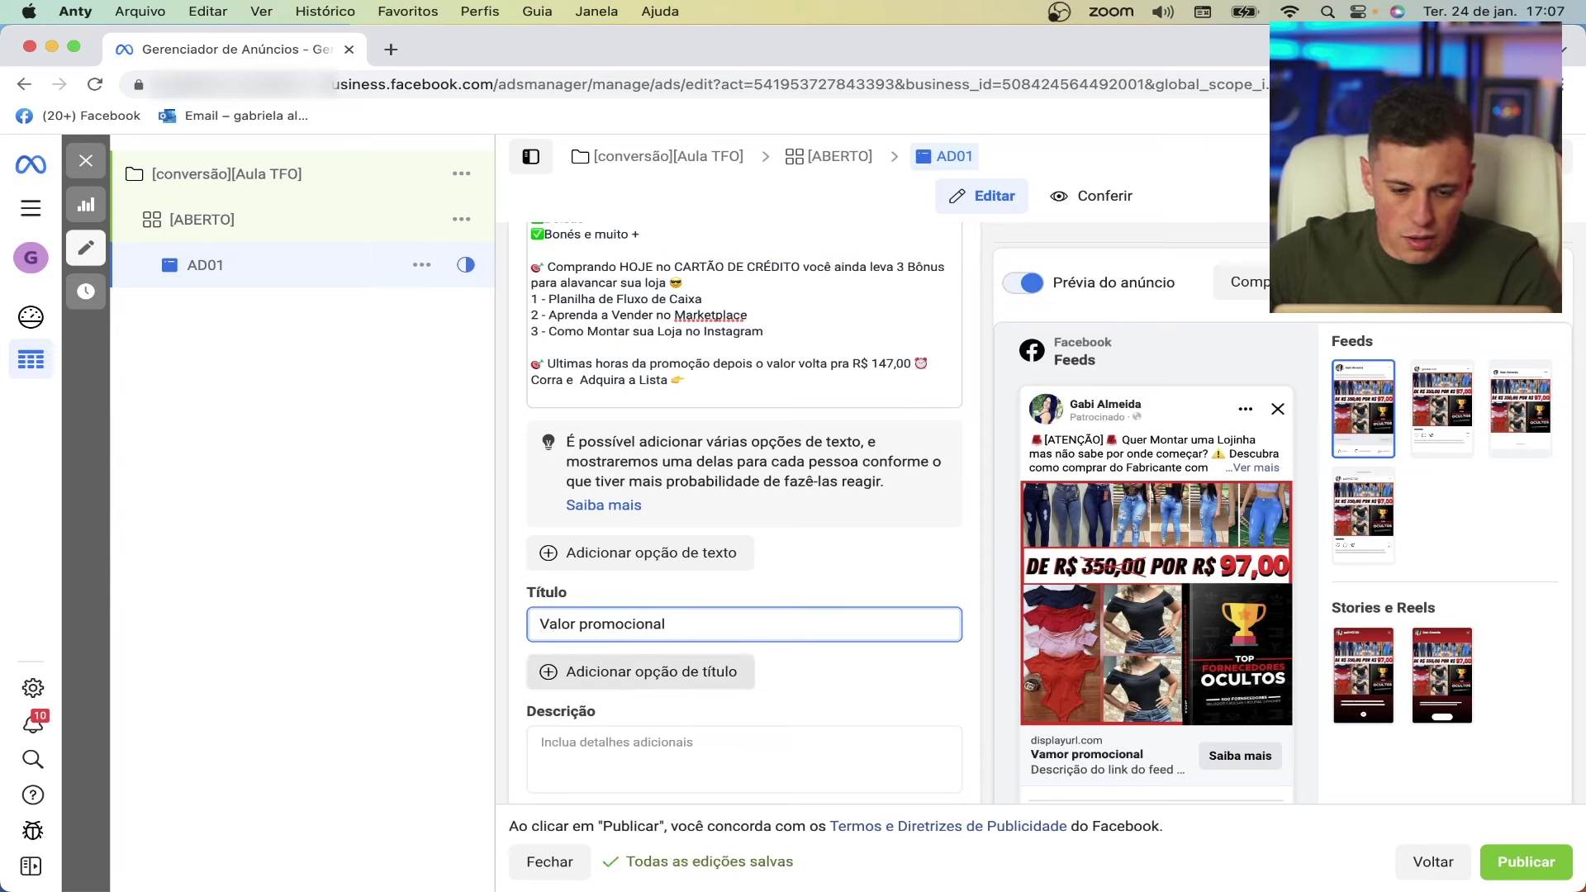
key(super+a)
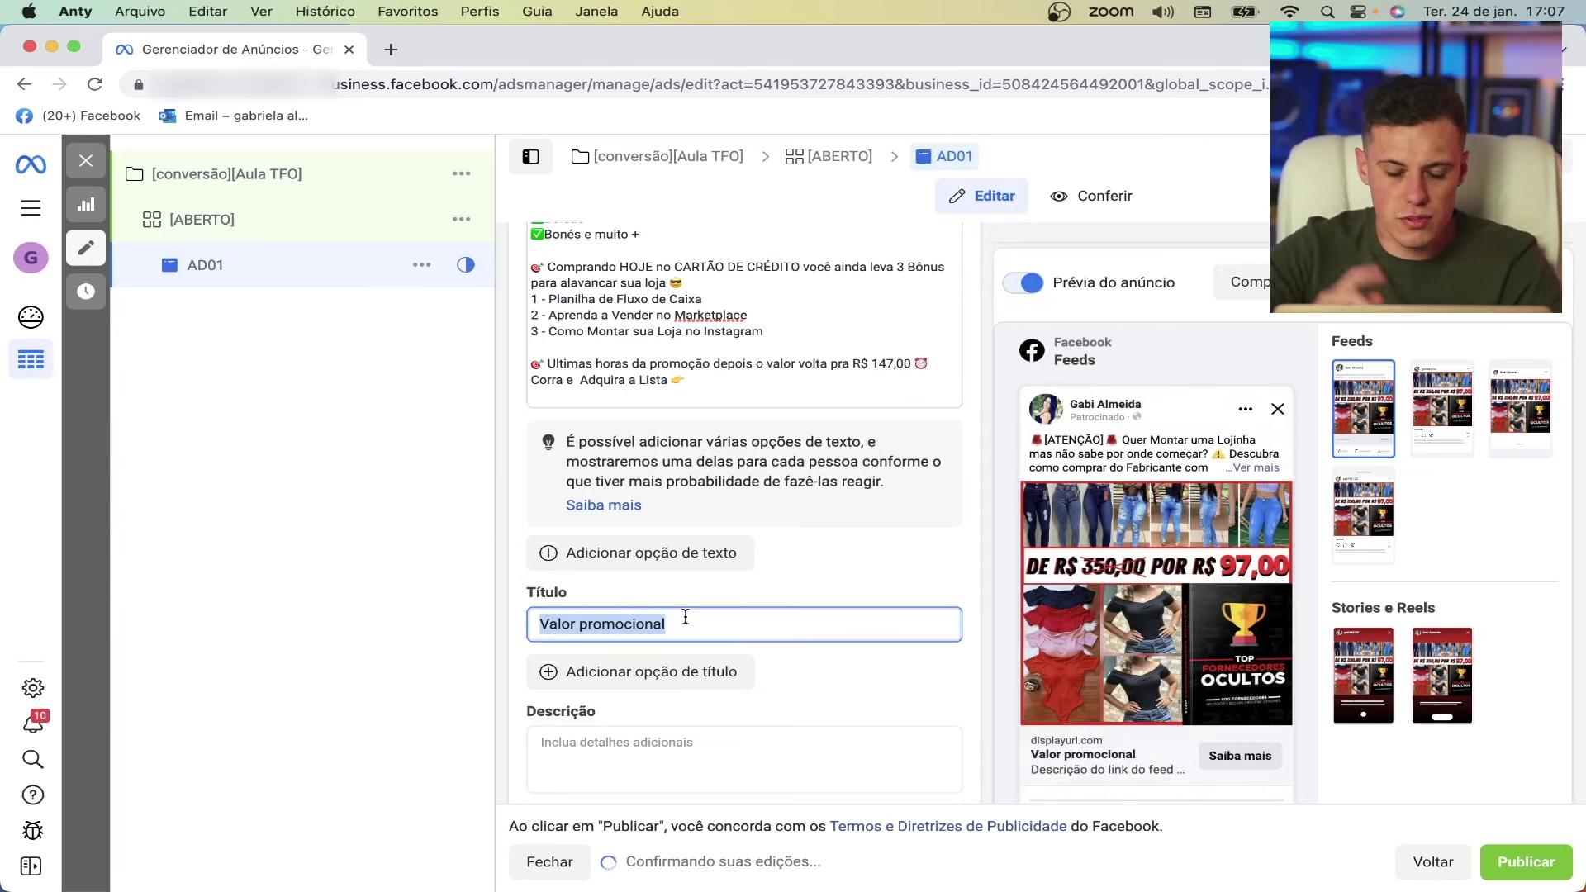
text(DE)
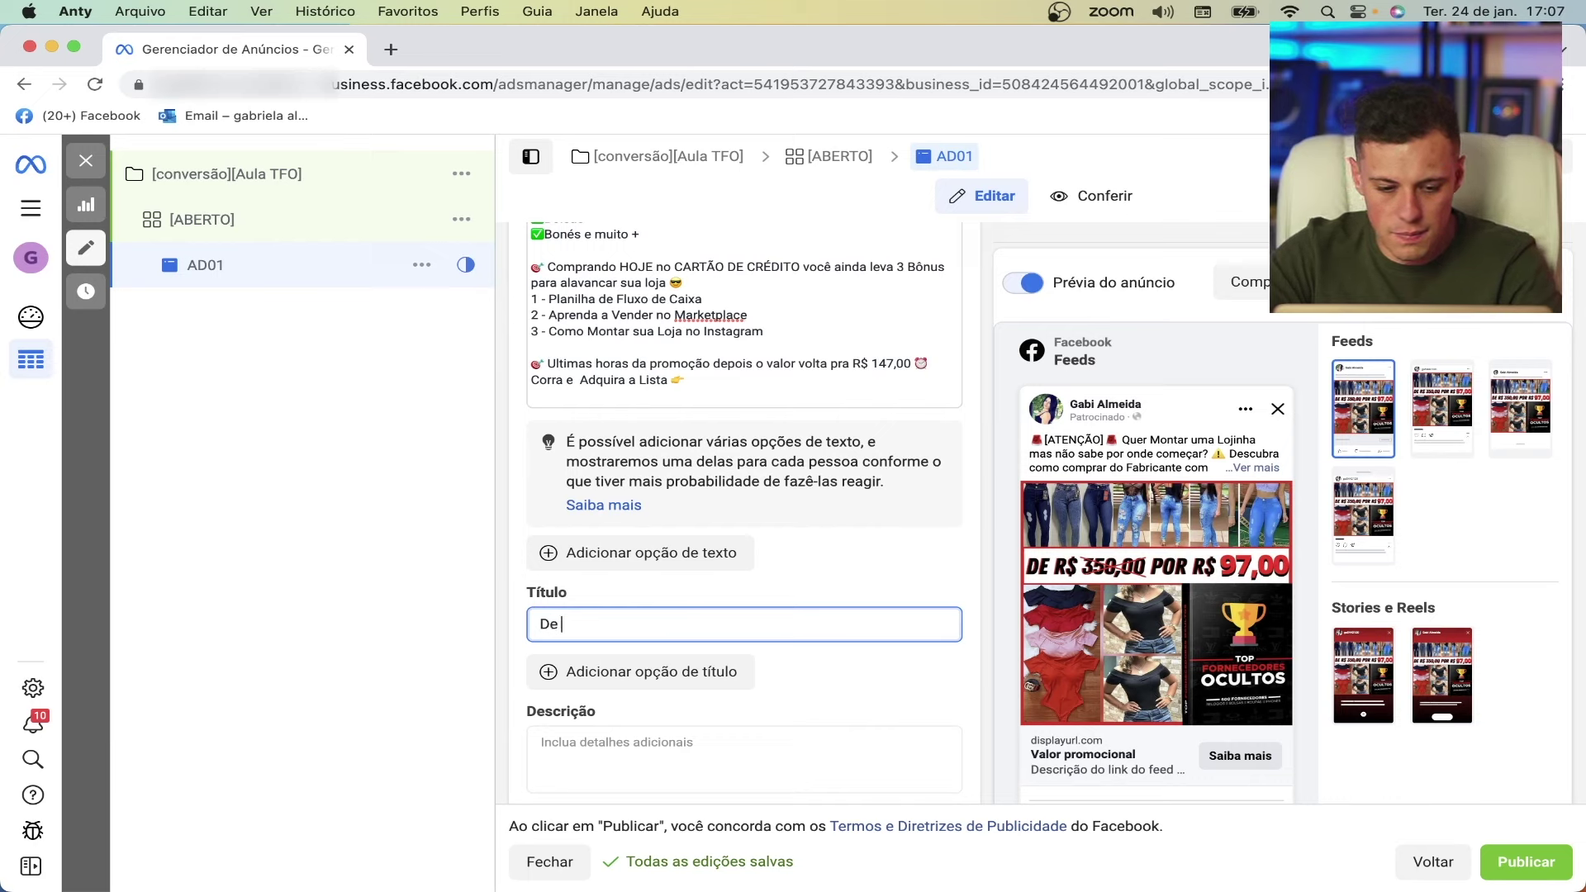
text( r)
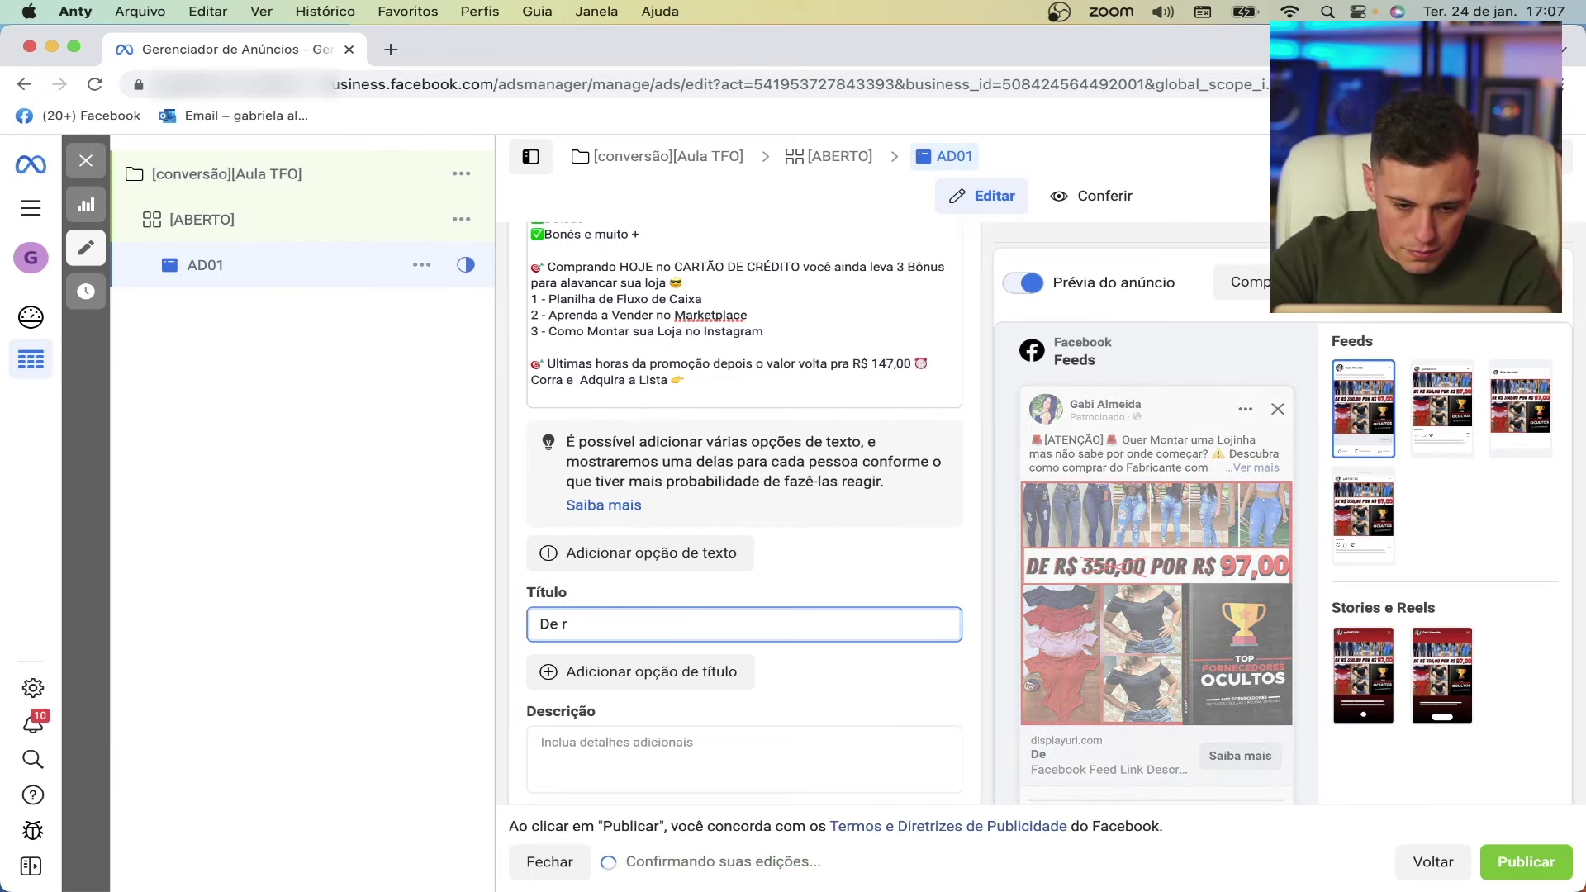
text(R$)
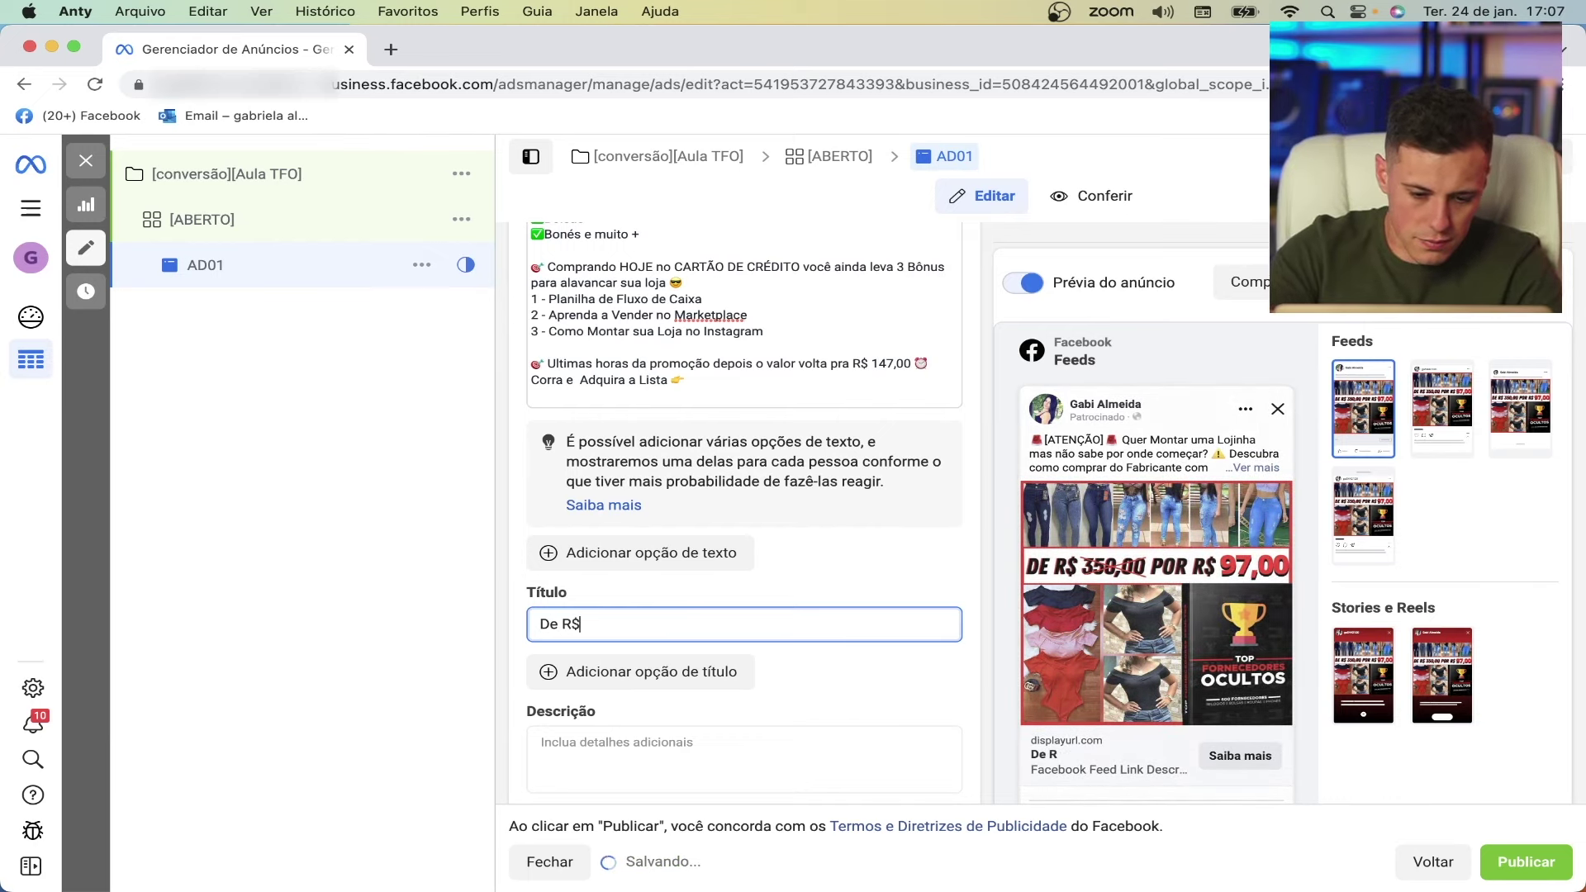
text(147 )
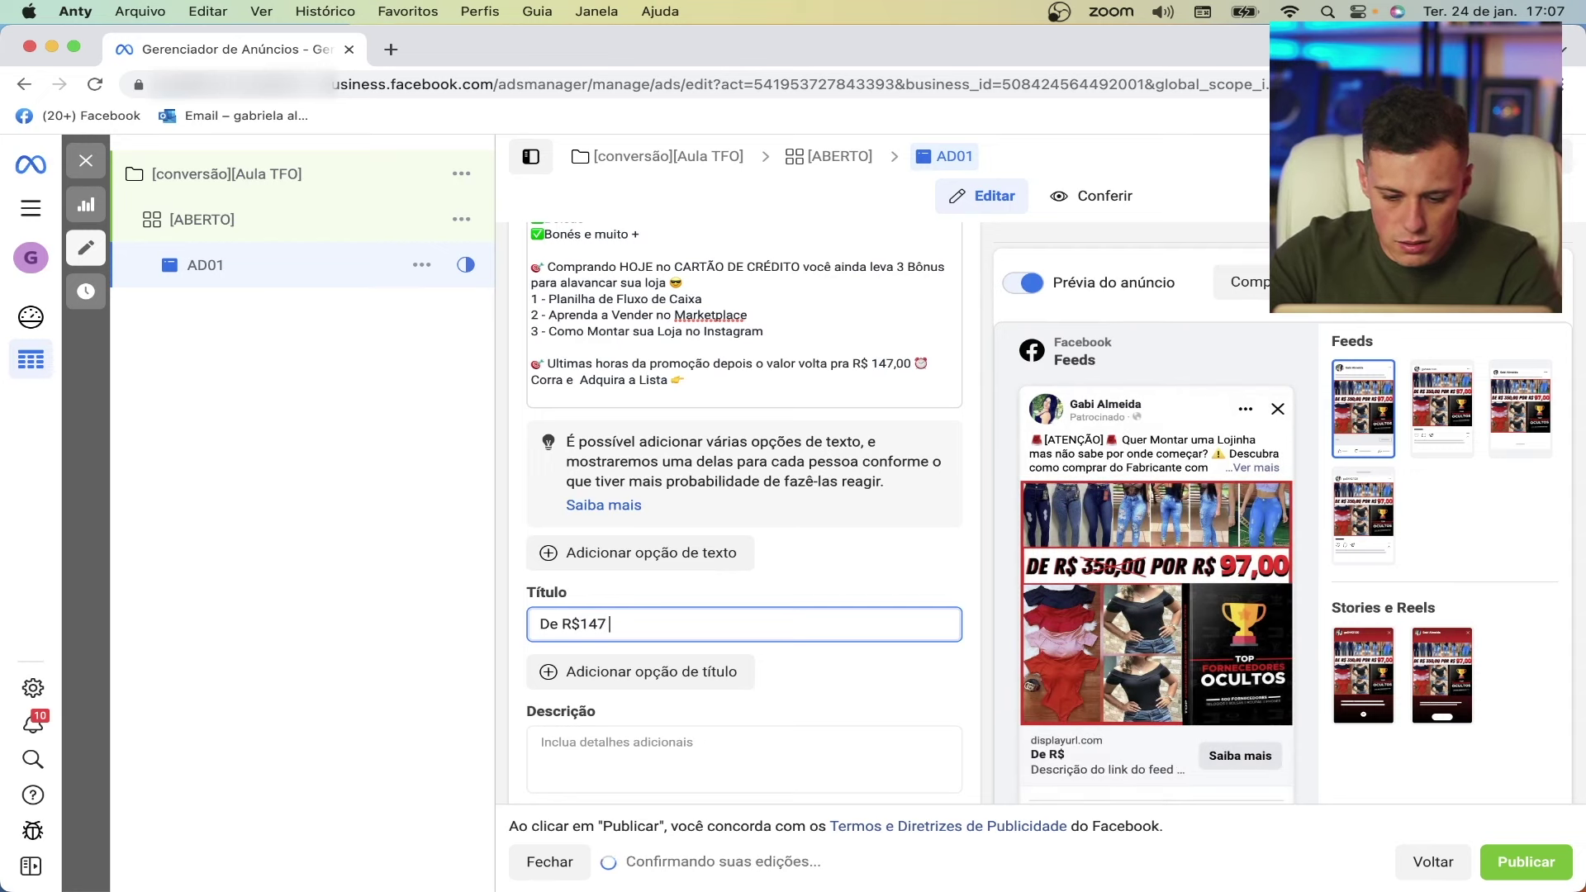
text(por)
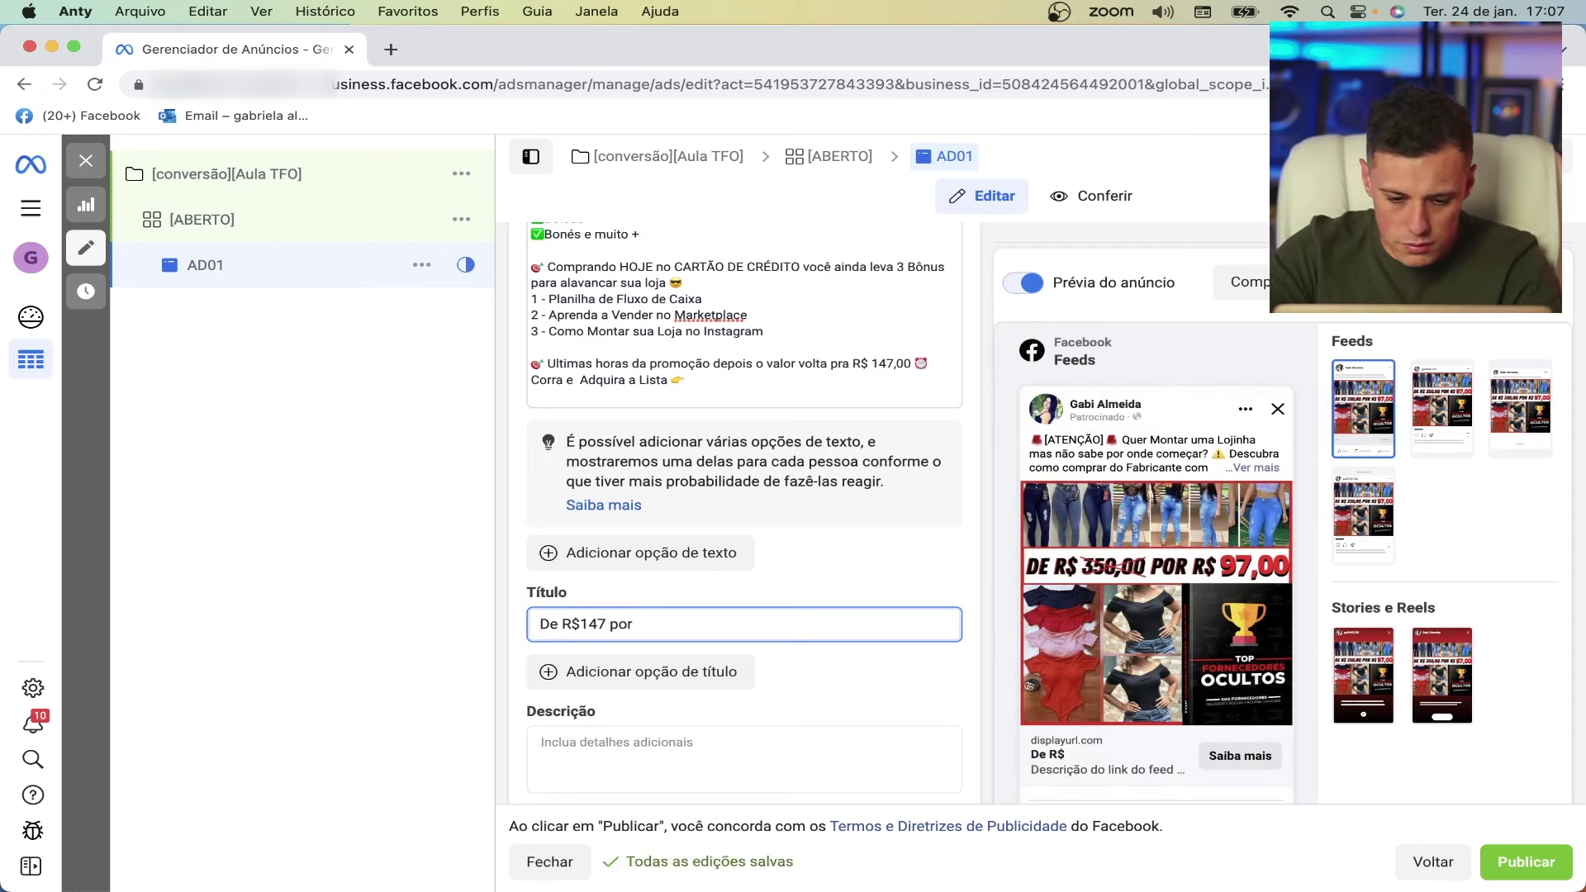
text( R$)
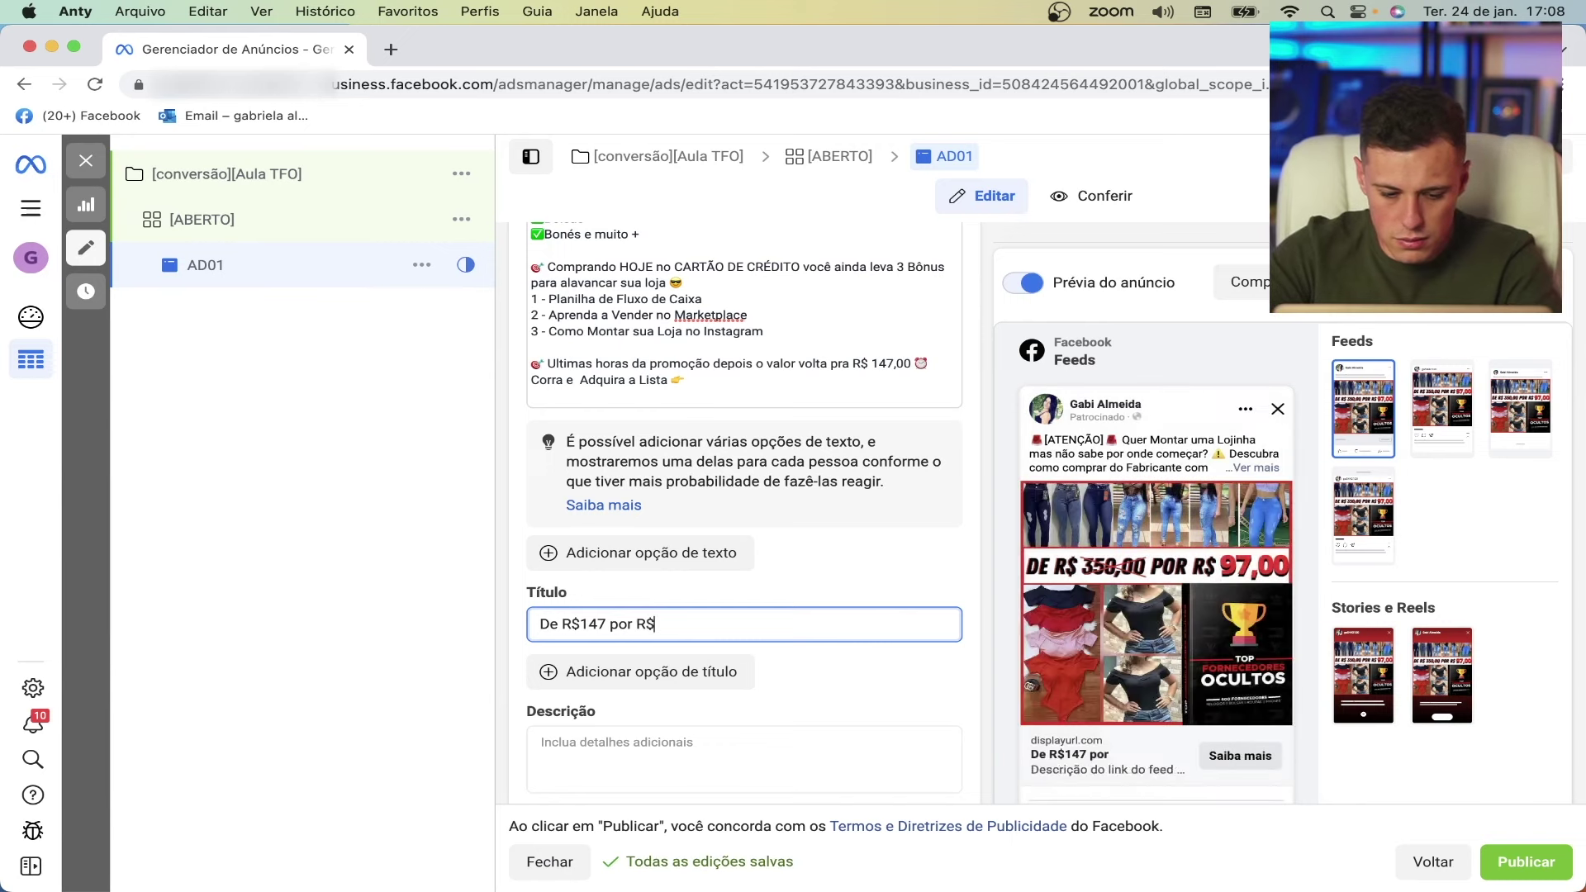
text(97)
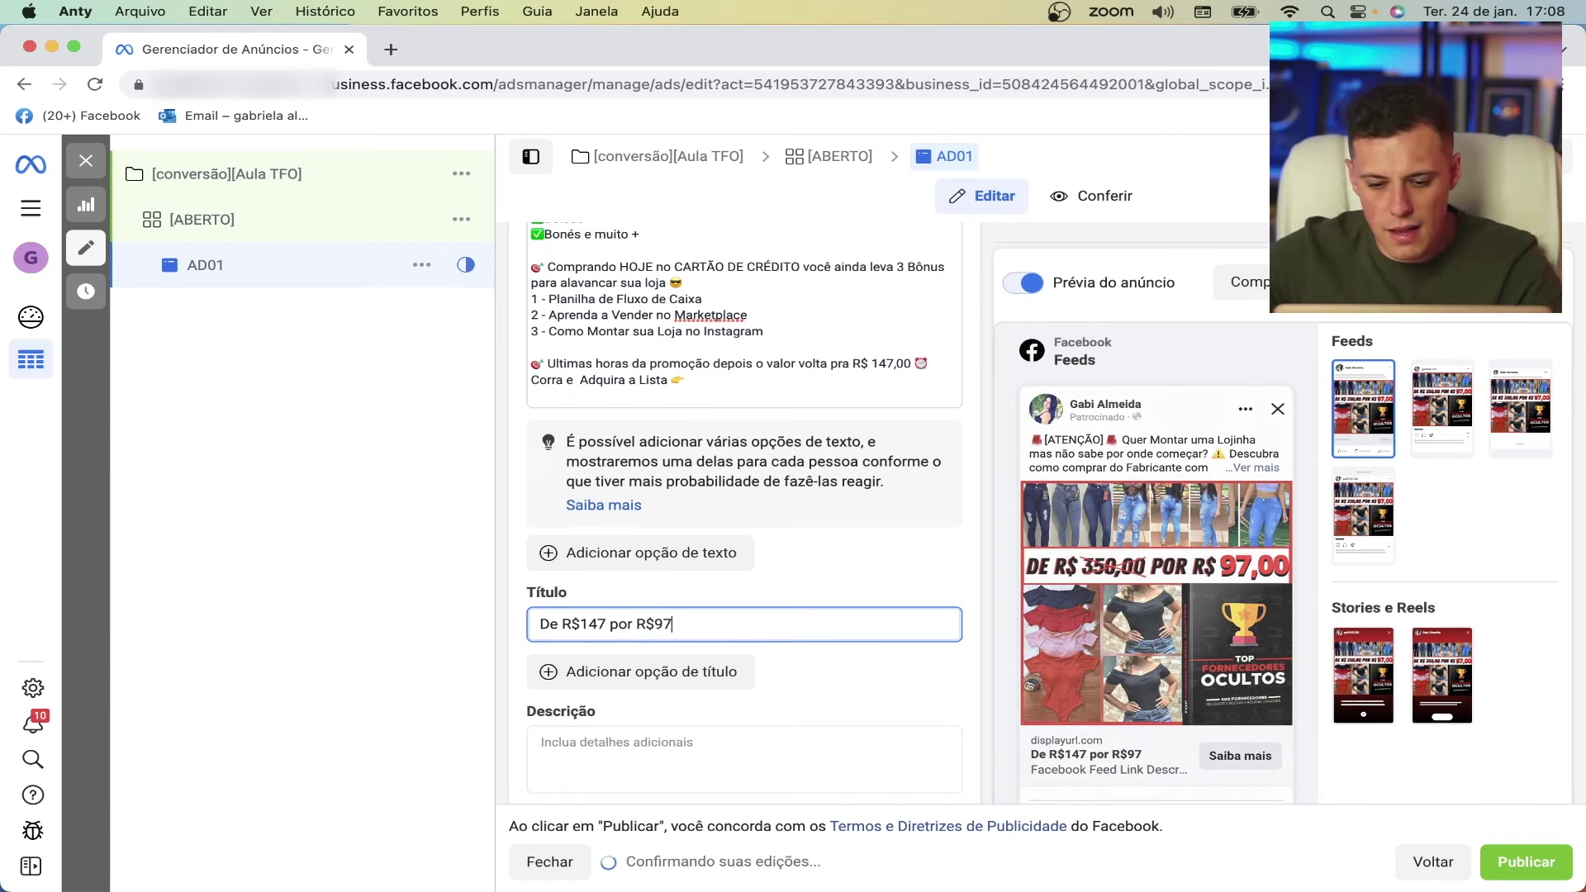
- Enter "Ultimas vagas na promoção" as the ad description
scroll(595, 710, down, 1)
click(601, 694)
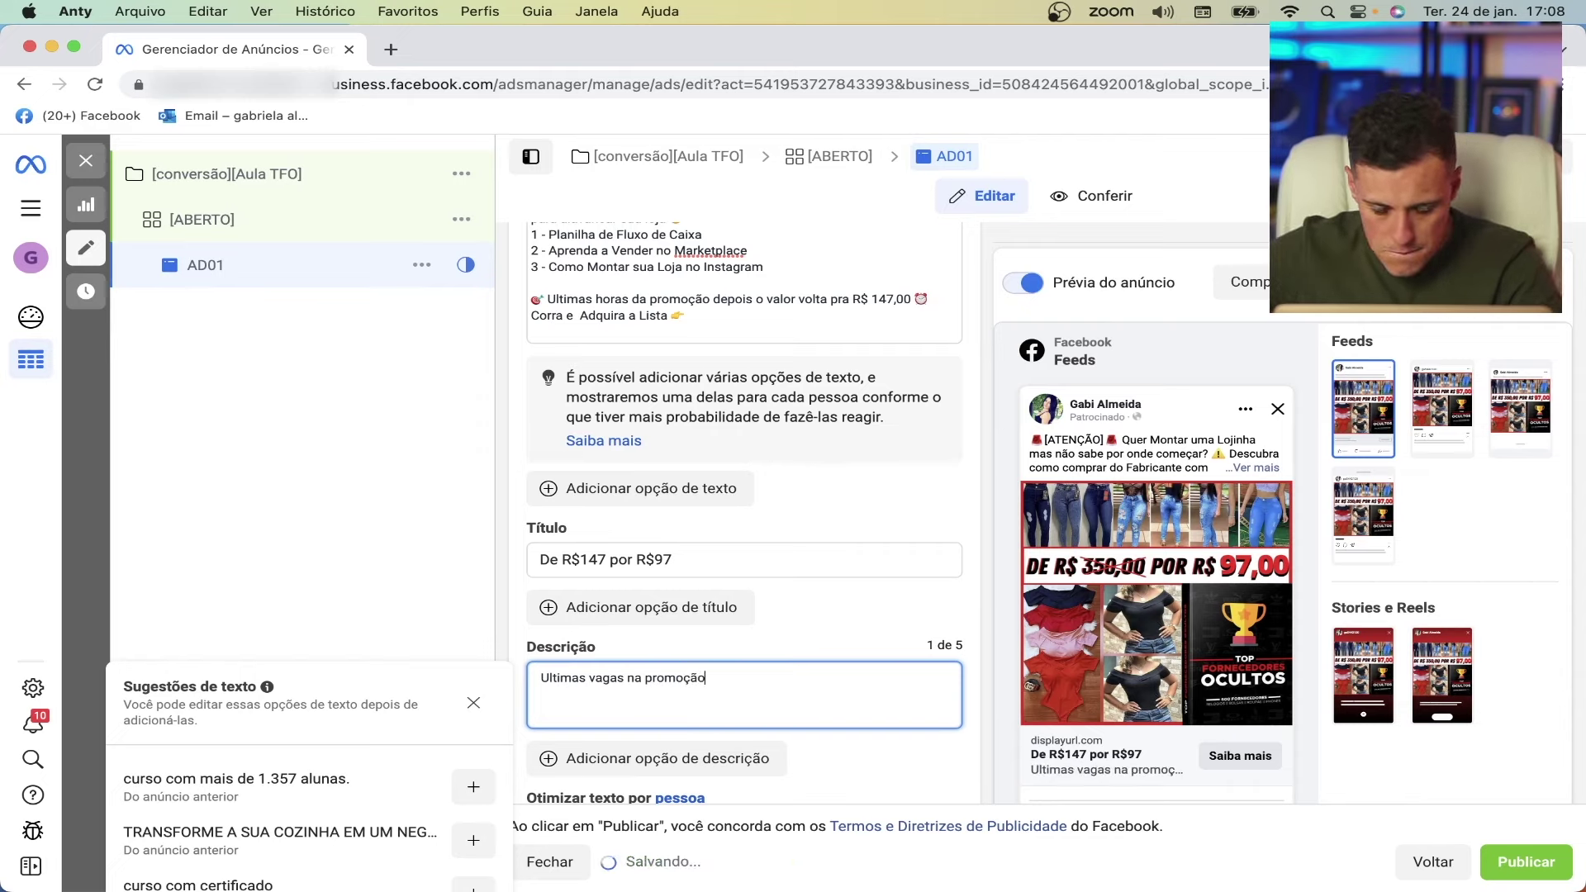
scroll(766, 659, down, 1)
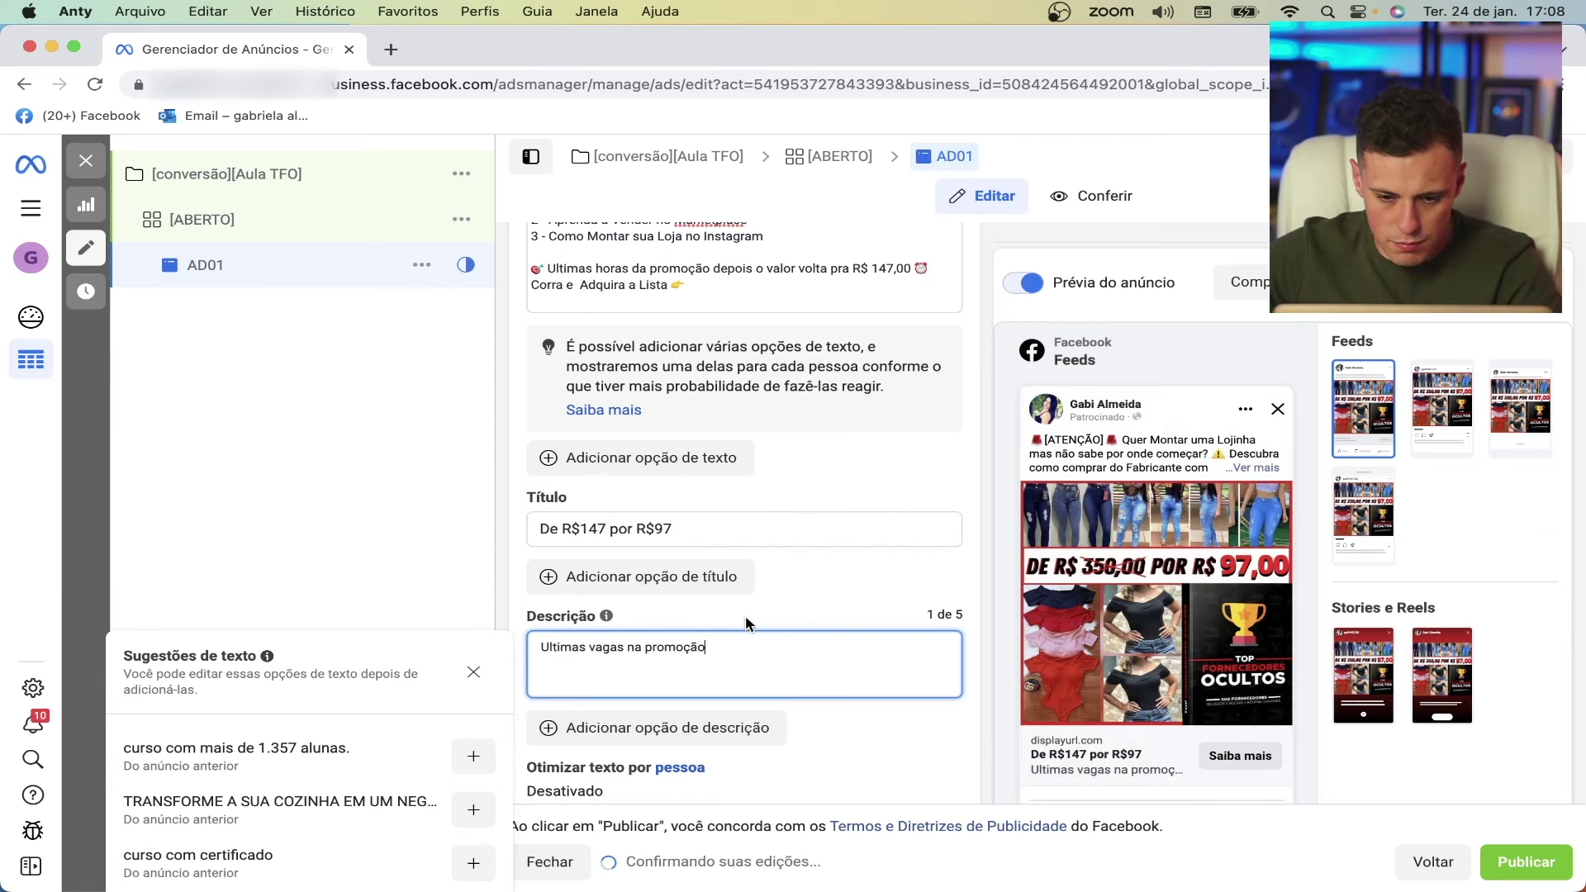
scroll(751, 624, down, 1)
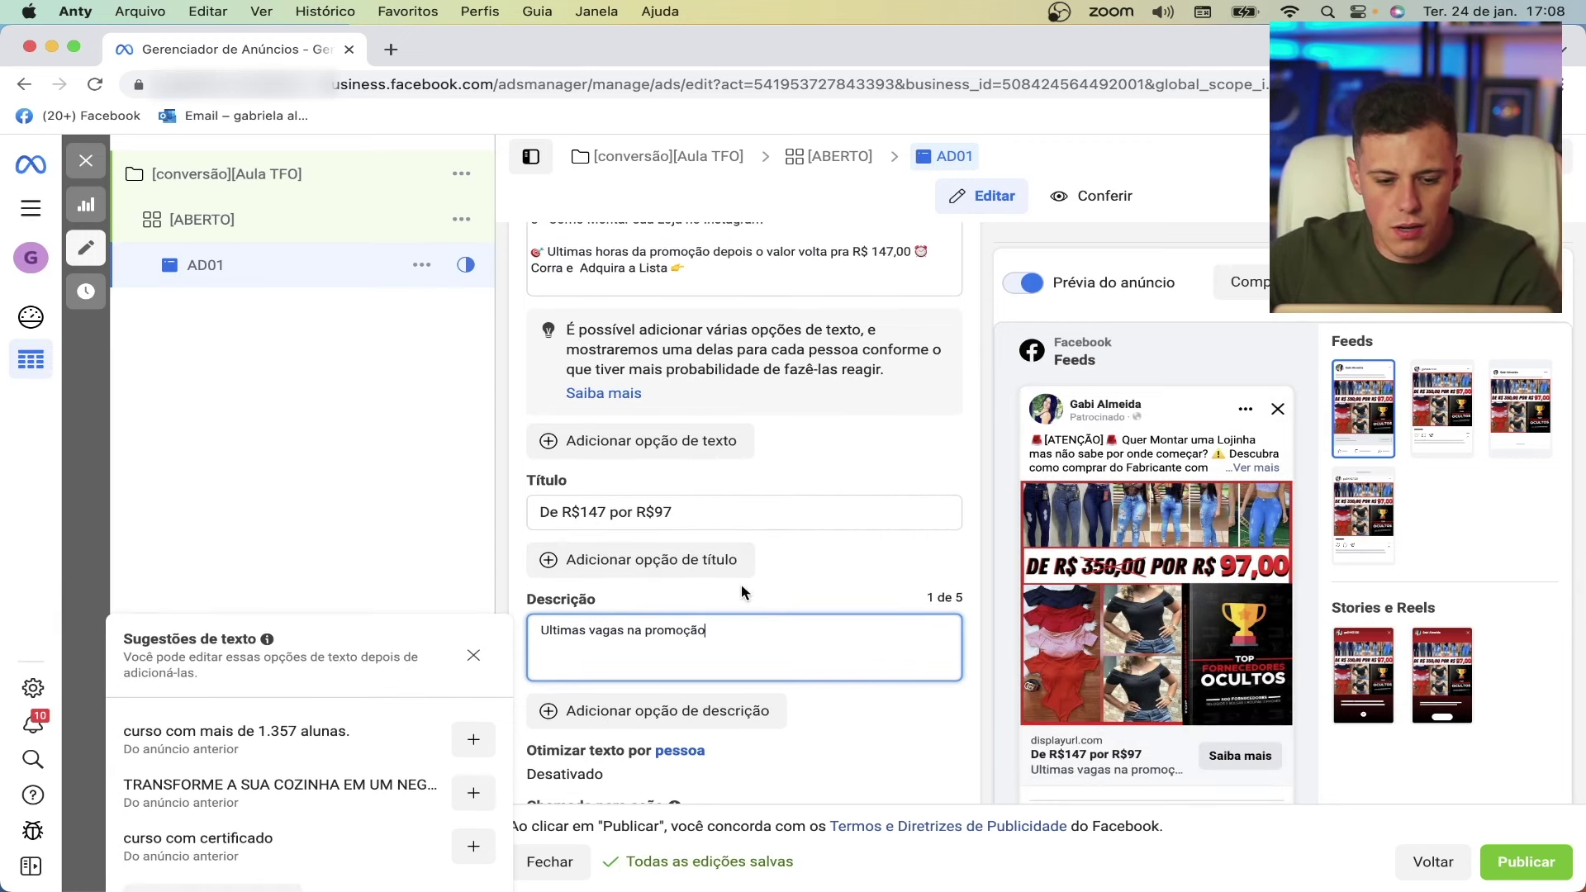
scroll(827, 518, up, 10)
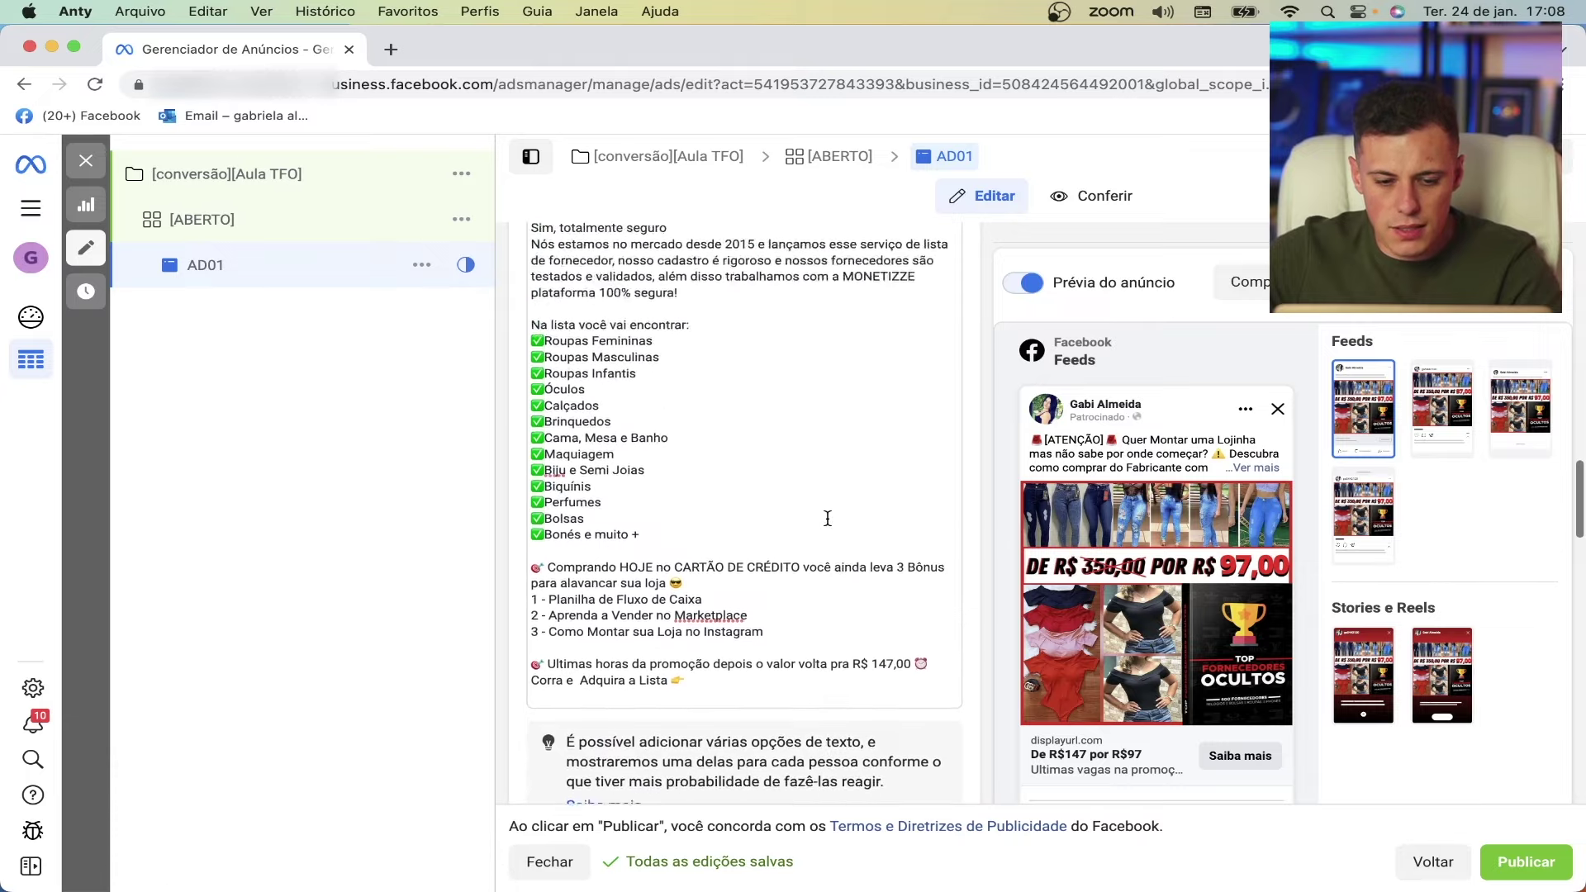
scroll(827, 518, up, 5)
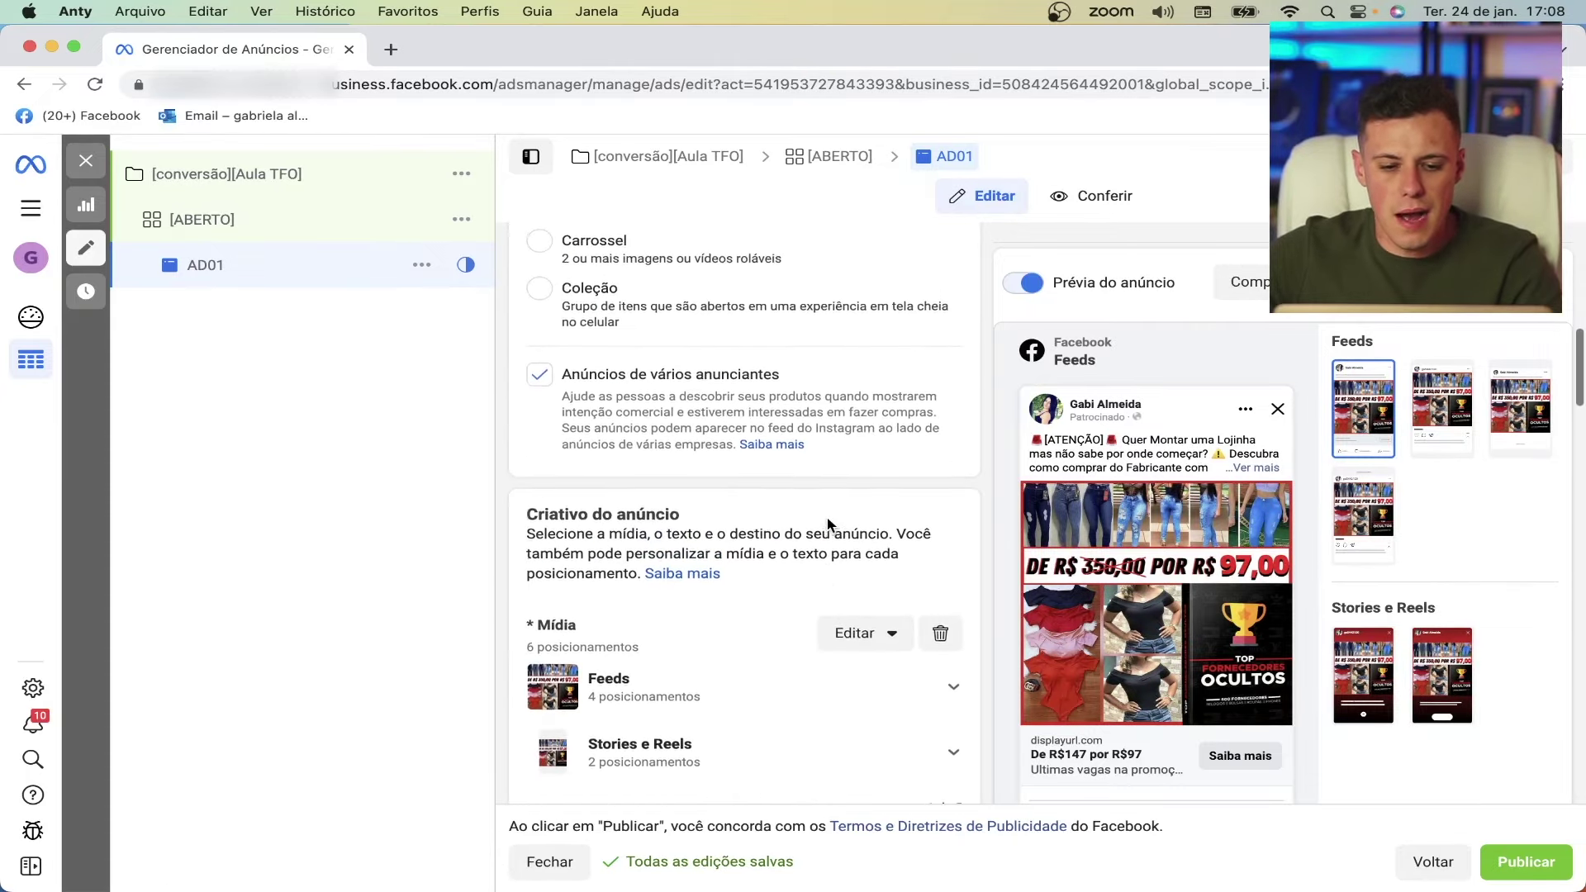
scroll(827, 518, down, 10)
- Paste the Monetizze sales link as the website URL and preview the page it opens
scroll(826, 517, down, 5)
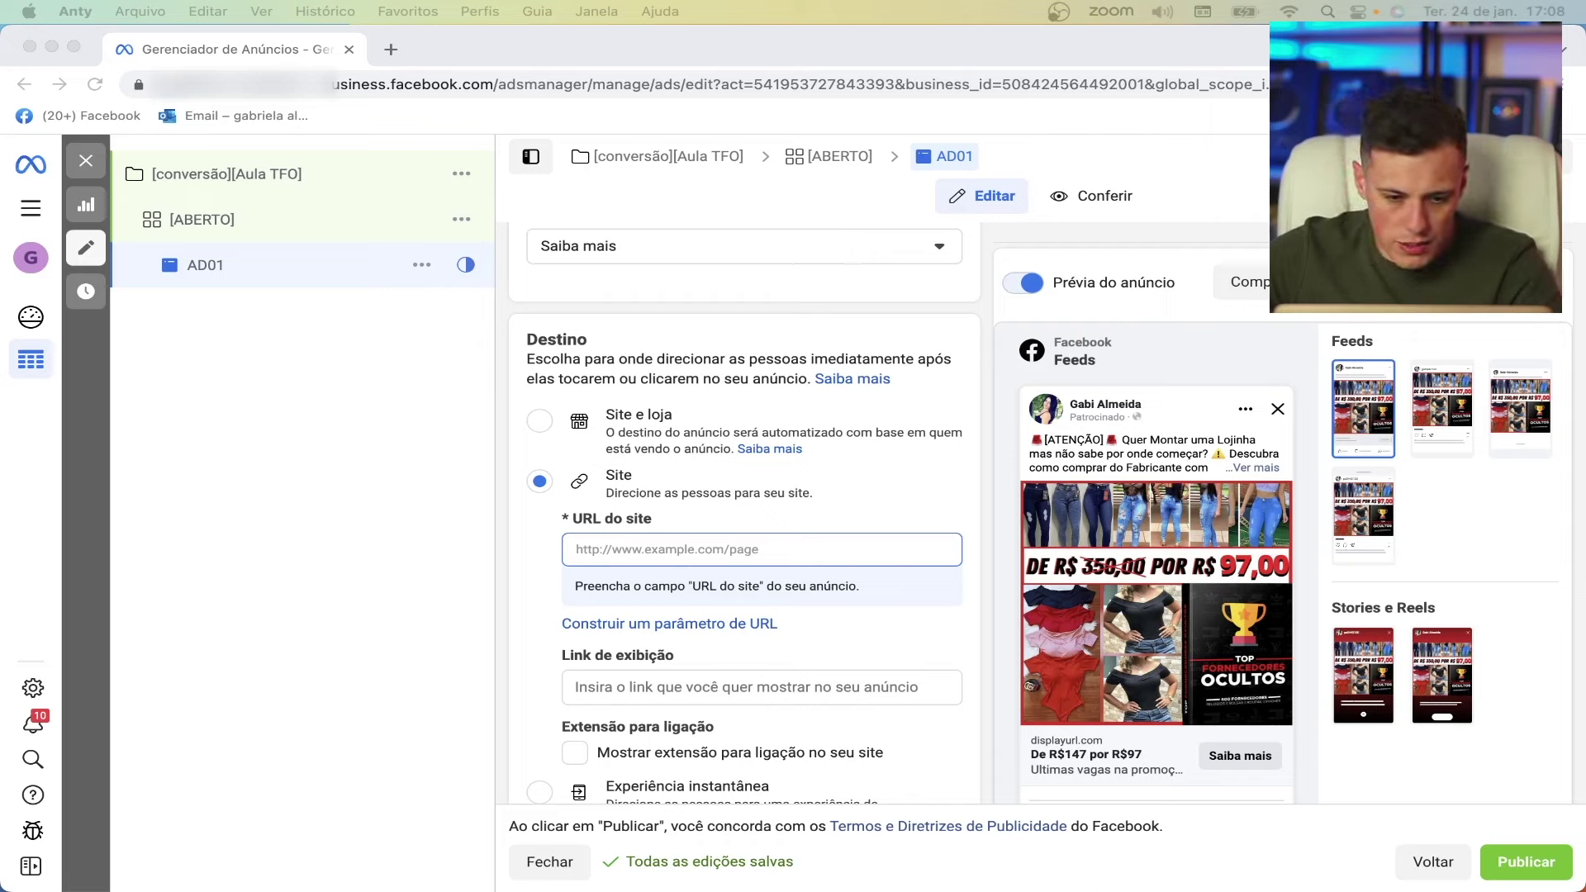
click(592, 547)
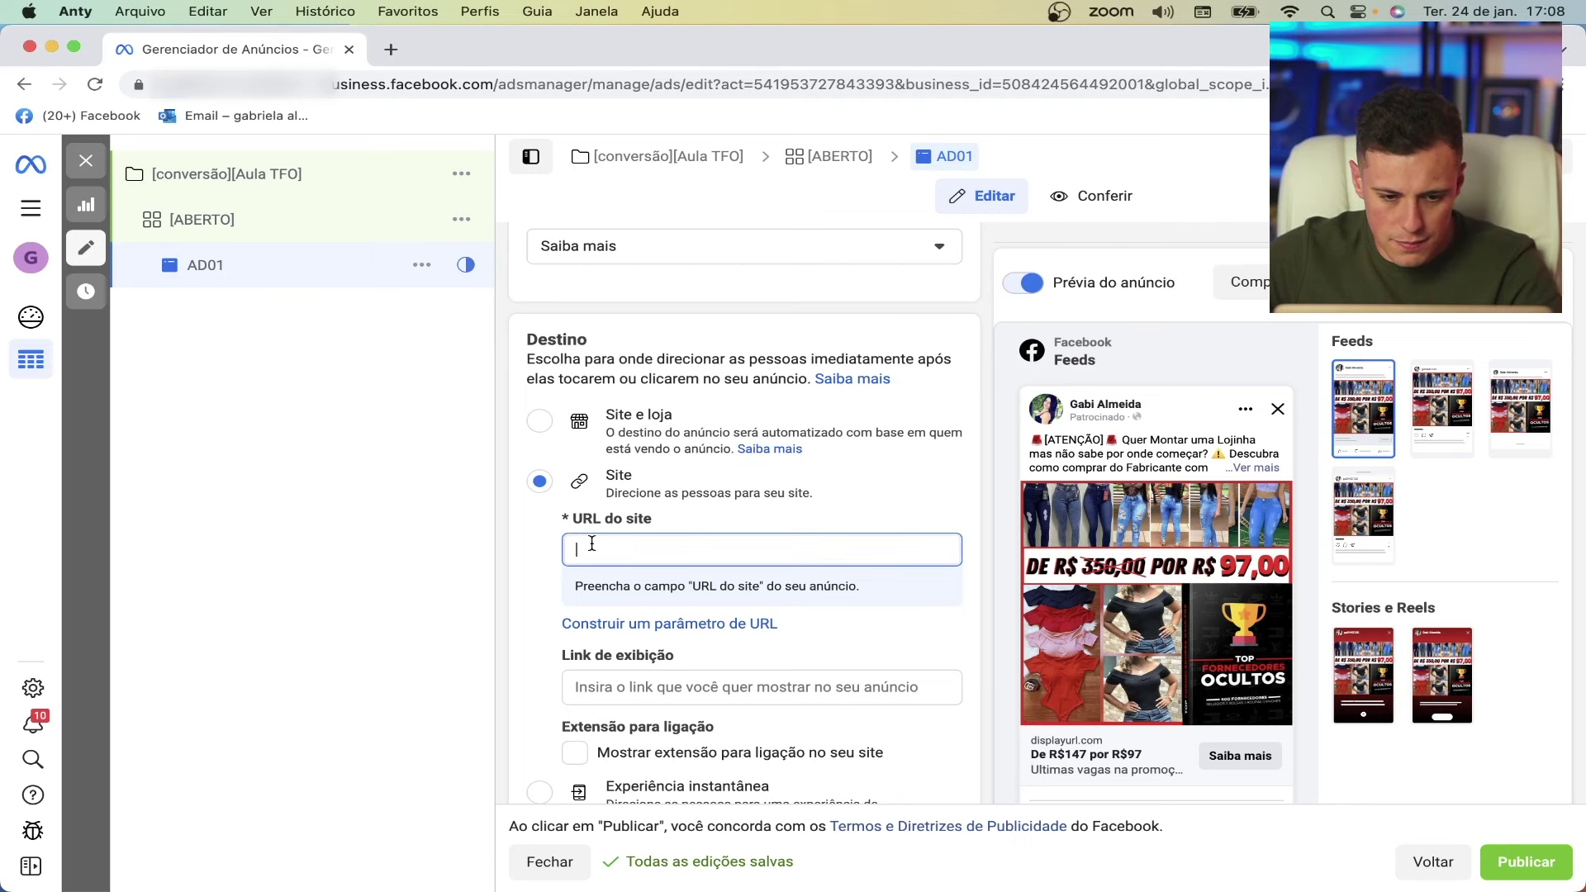
text(https://app.monetizze.com.br/r/BUS1617391)
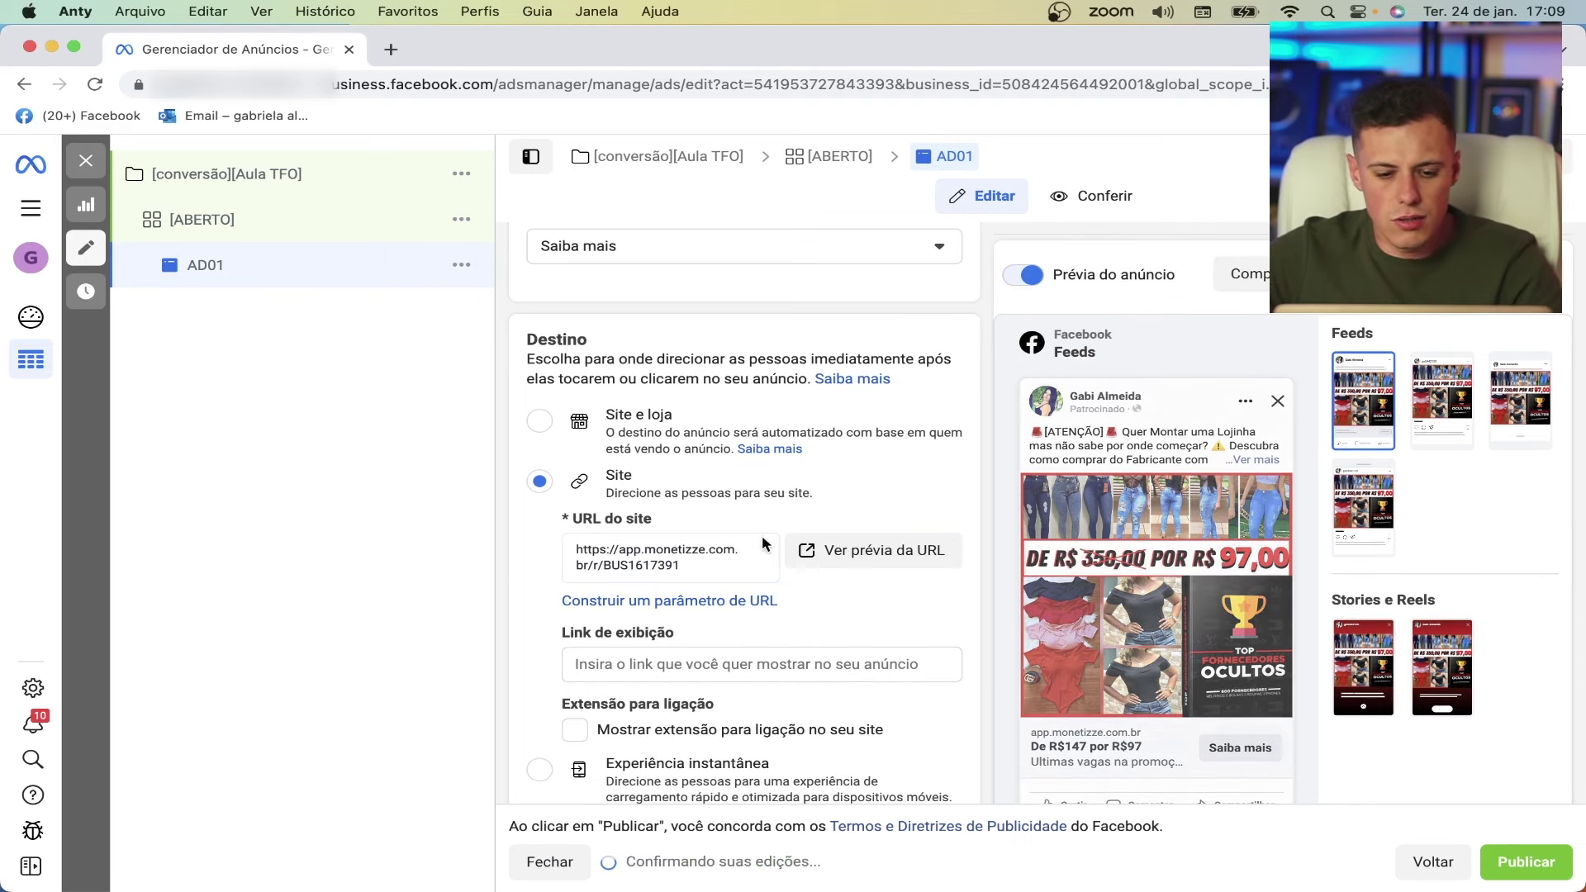
click(877, 549)
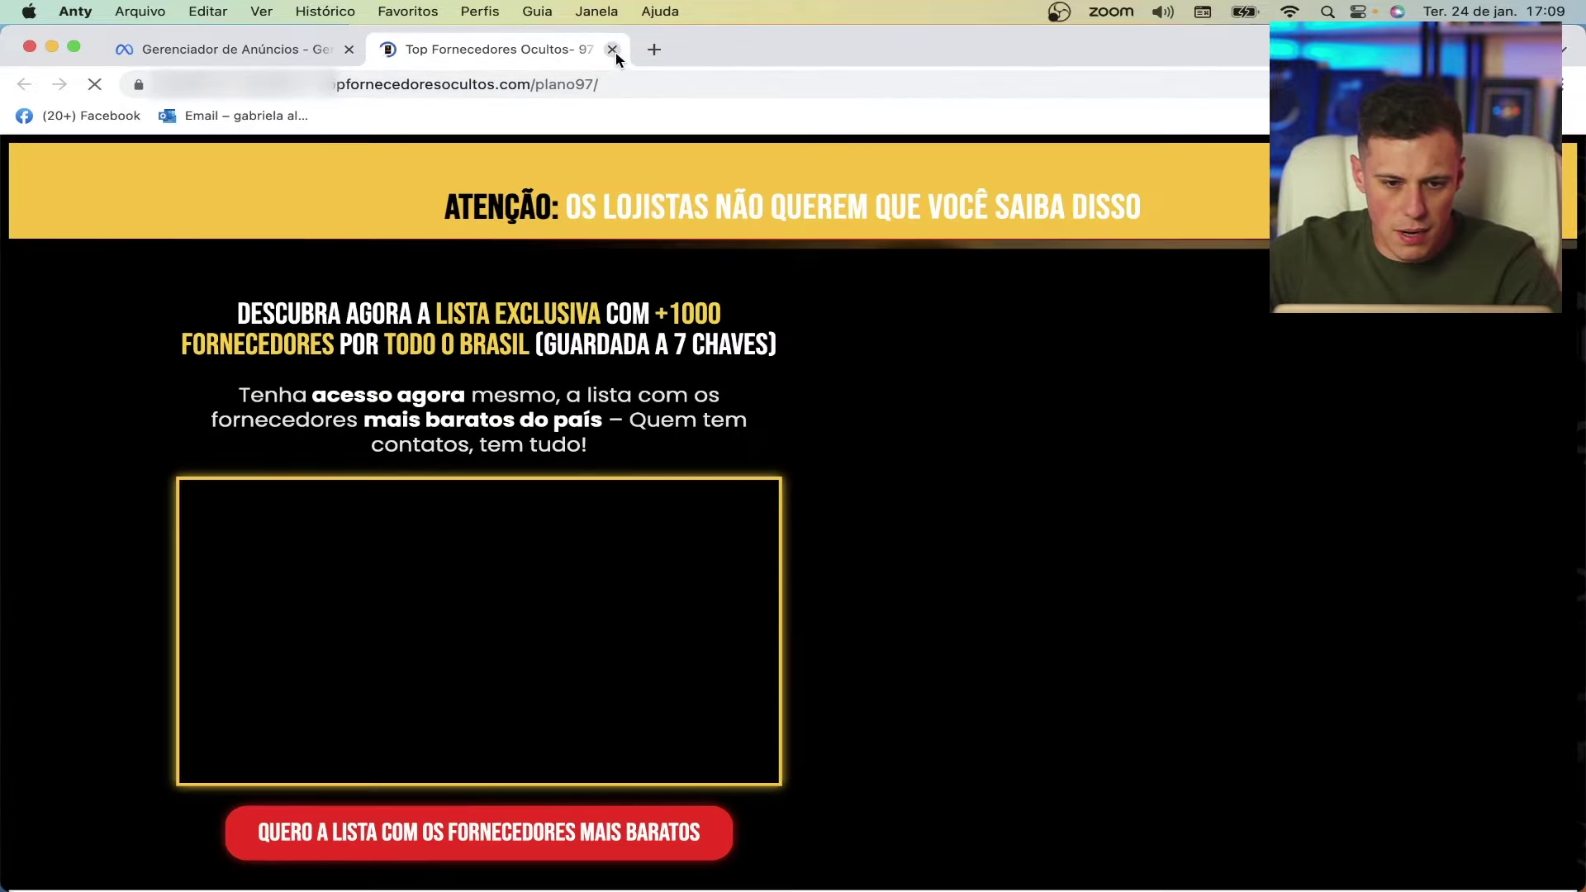
click(613, 49)
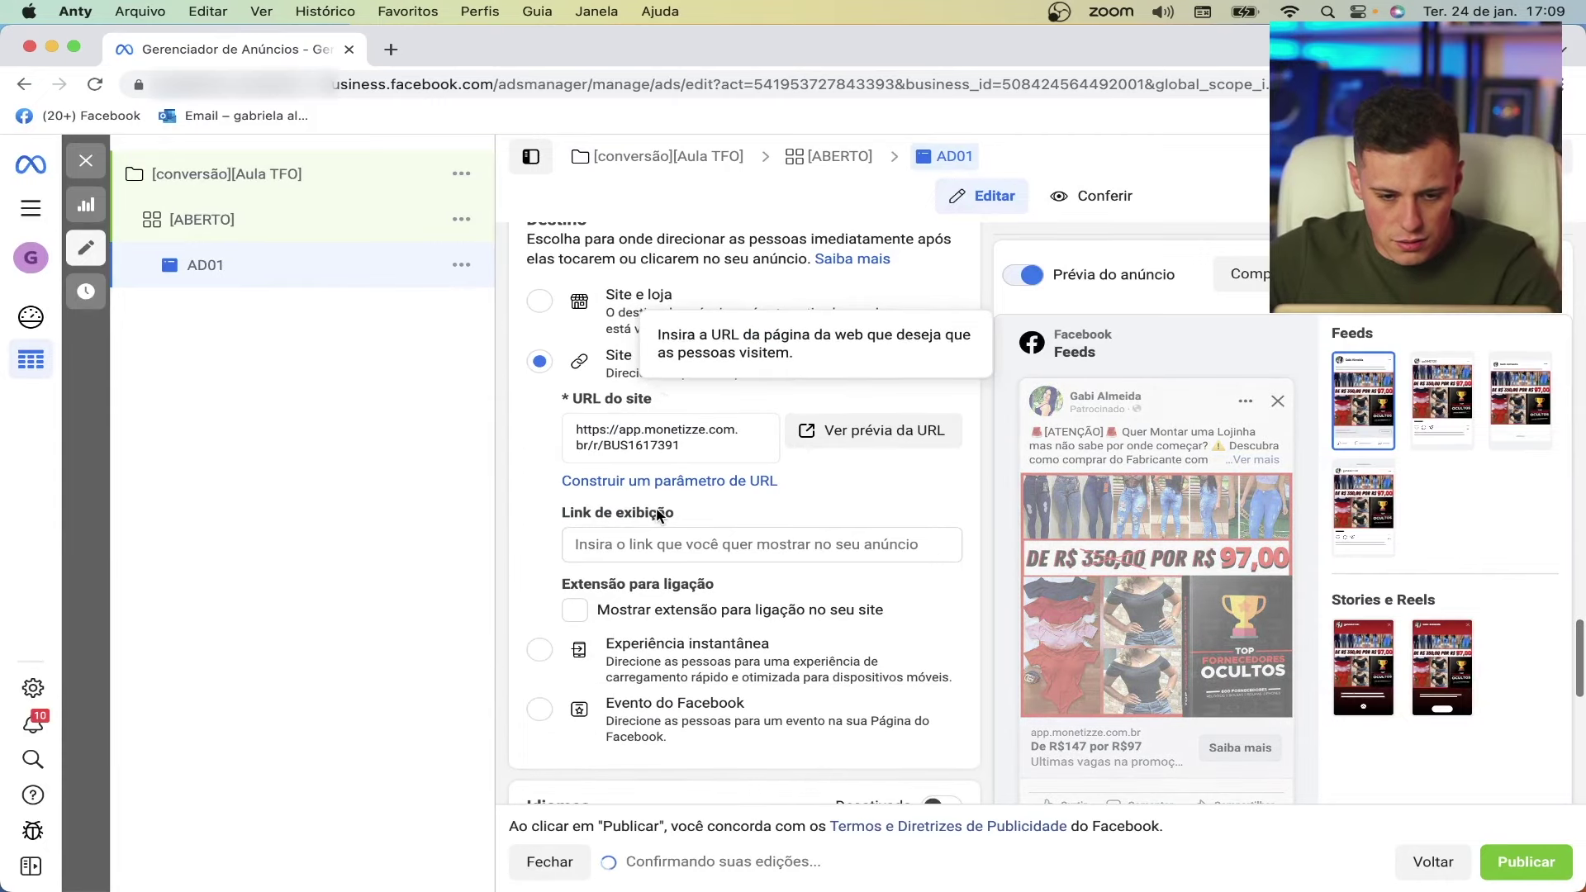
scroll(659, 516, down, 10)
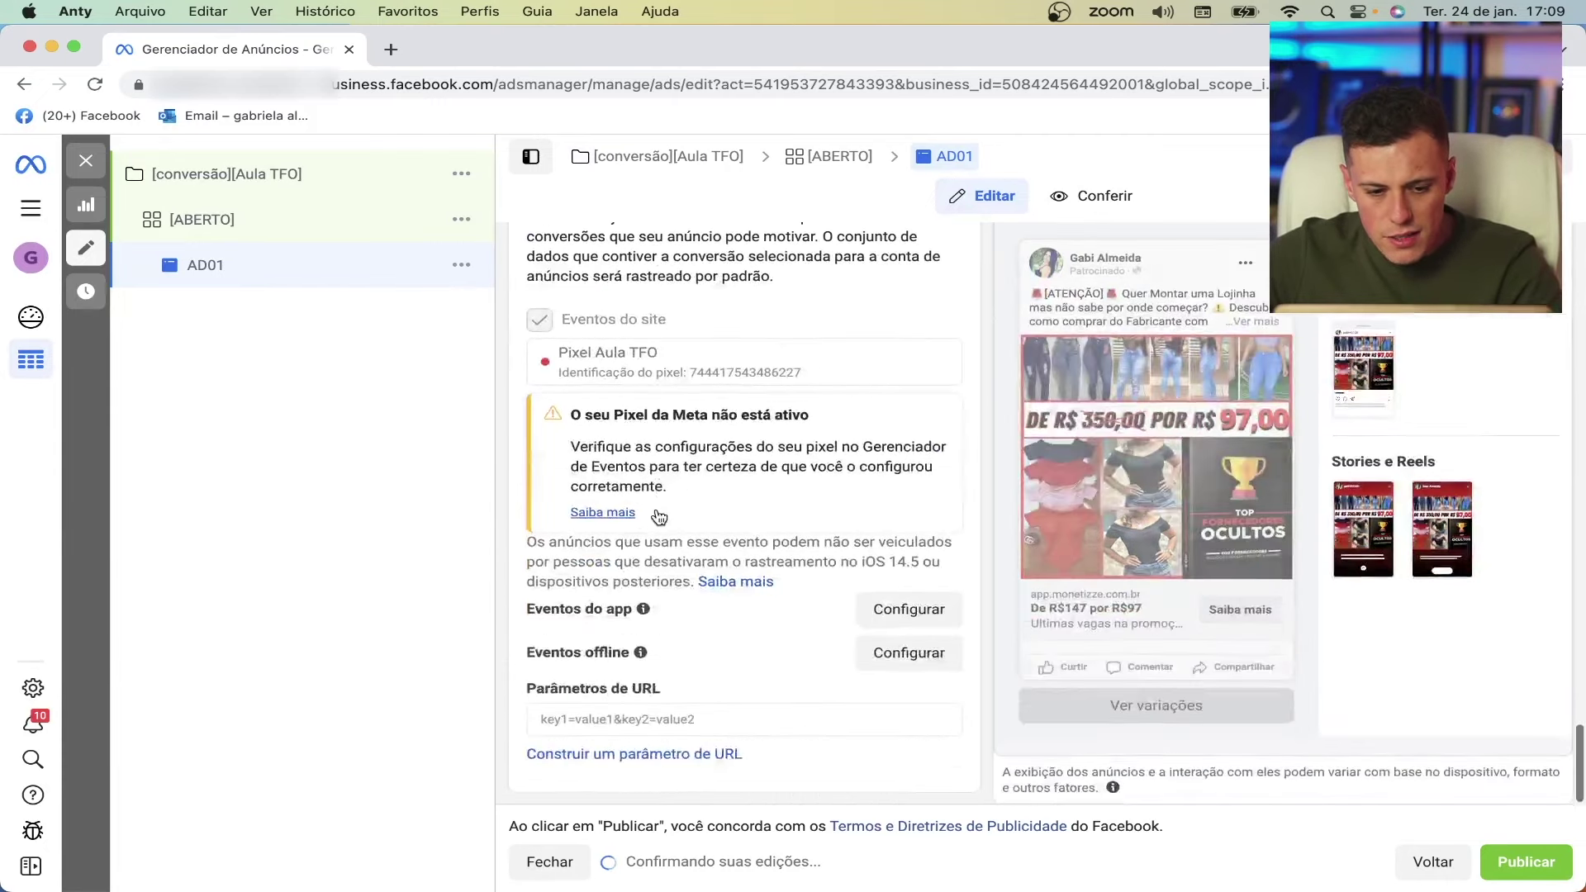
scroll(637, 470, up, 1)
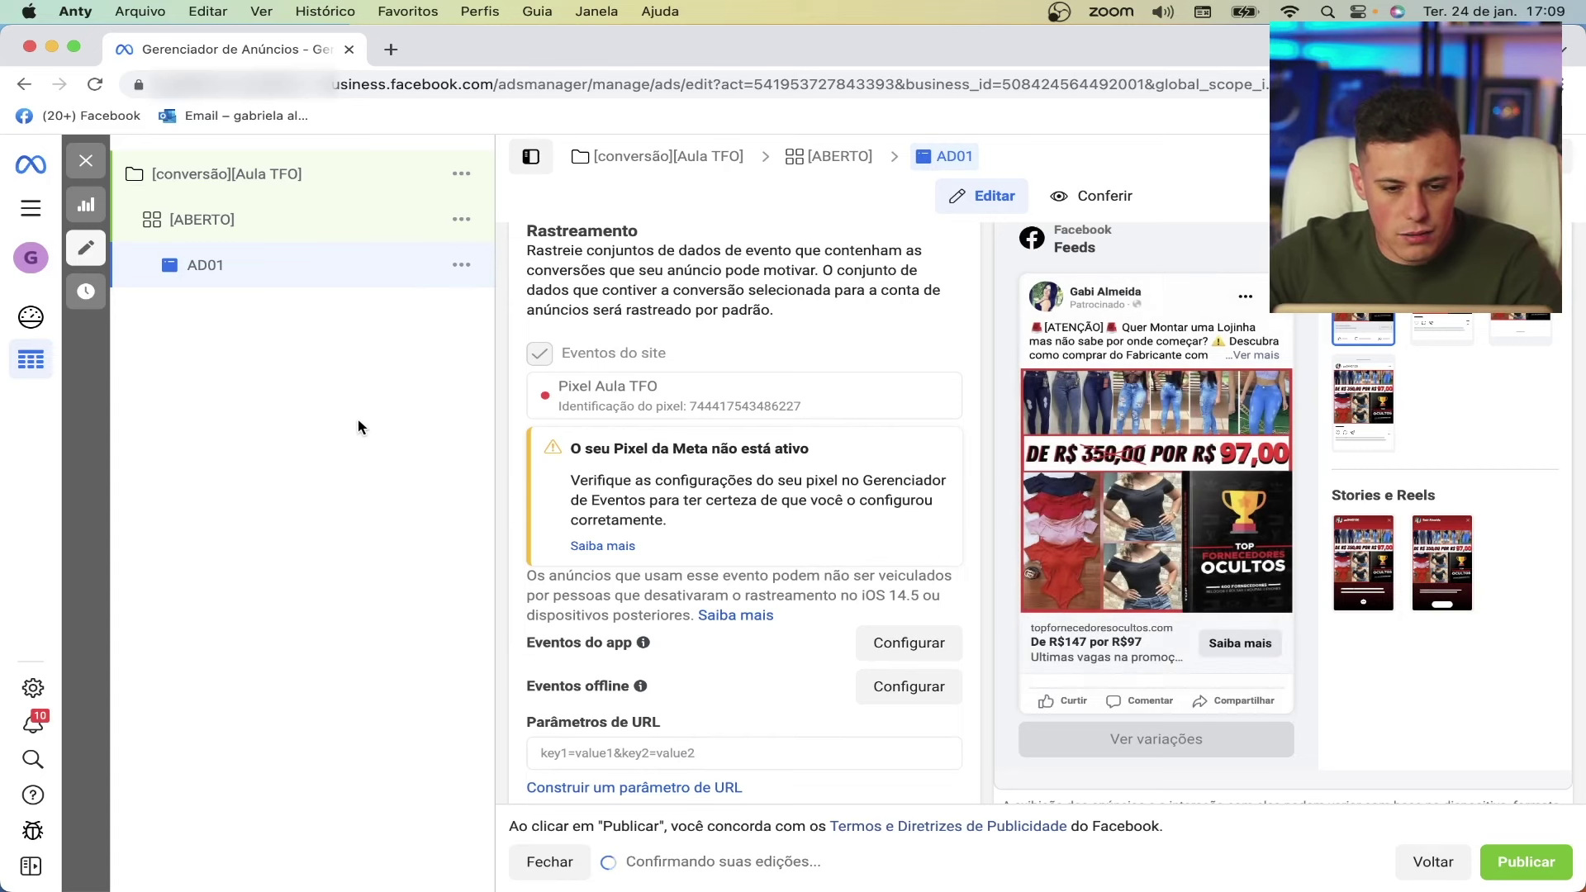
scroll(853, 373, up, 10)
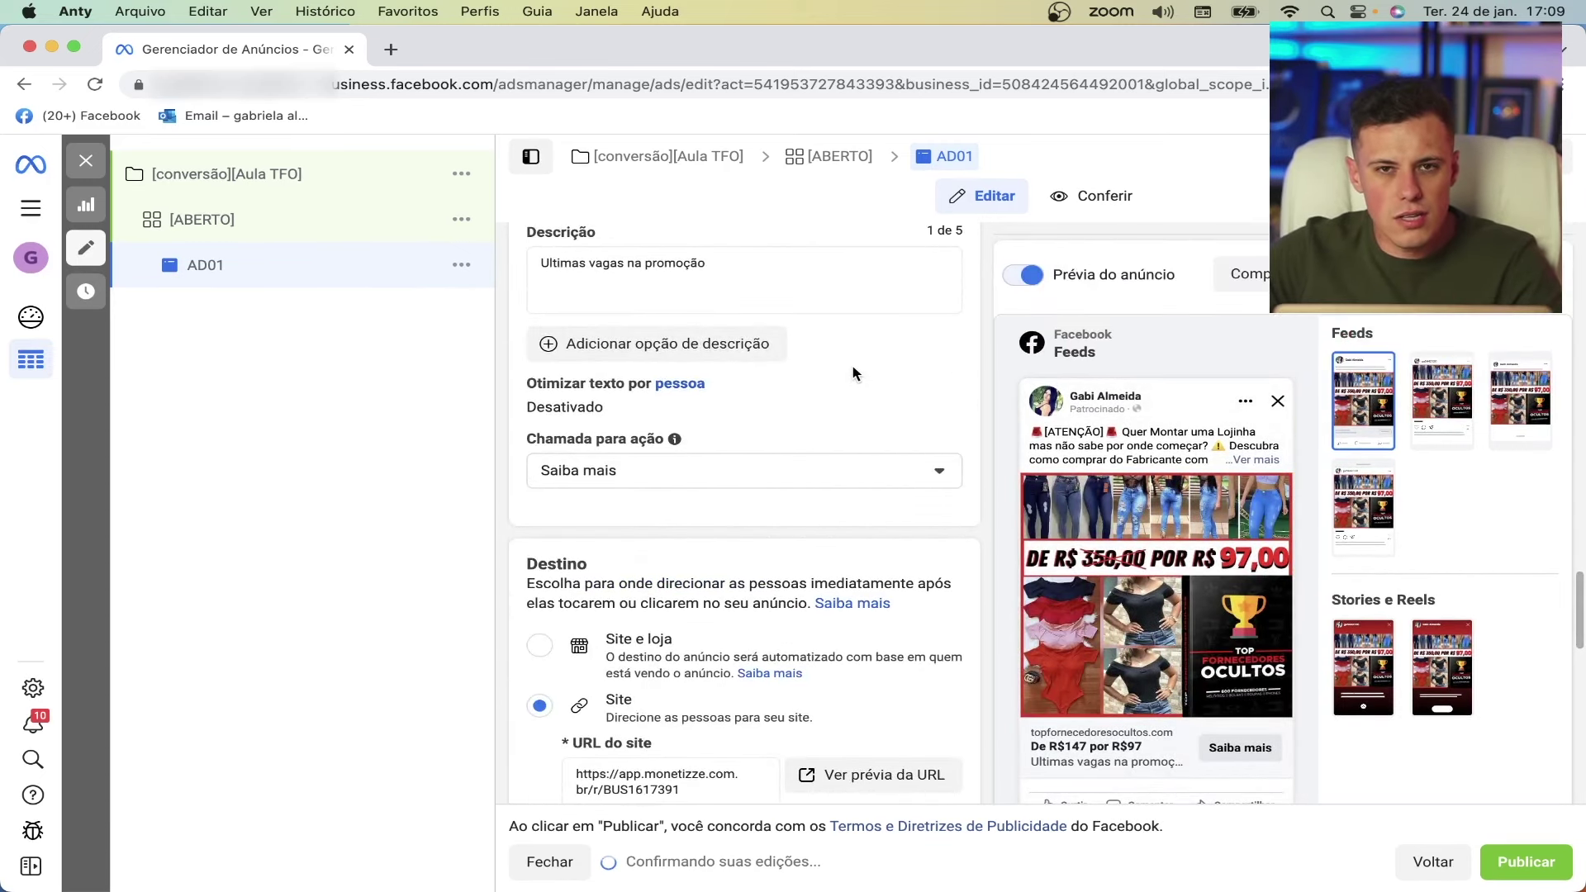
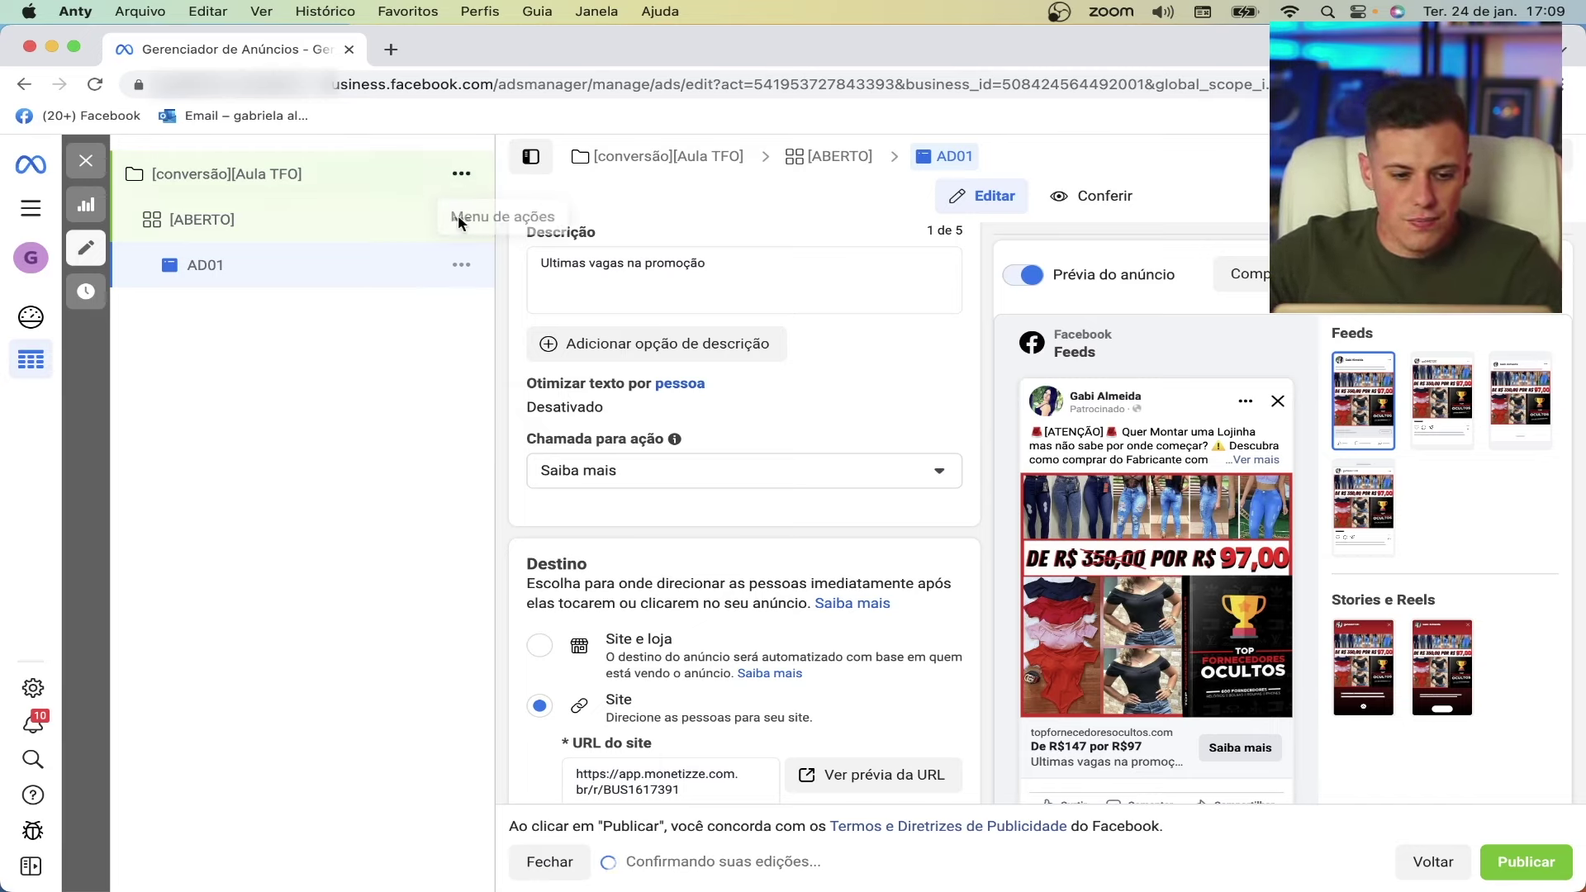
- Quick-duplicate ad AD01 and rename the copy to AD02
click(460, 265)
click(539, 333)
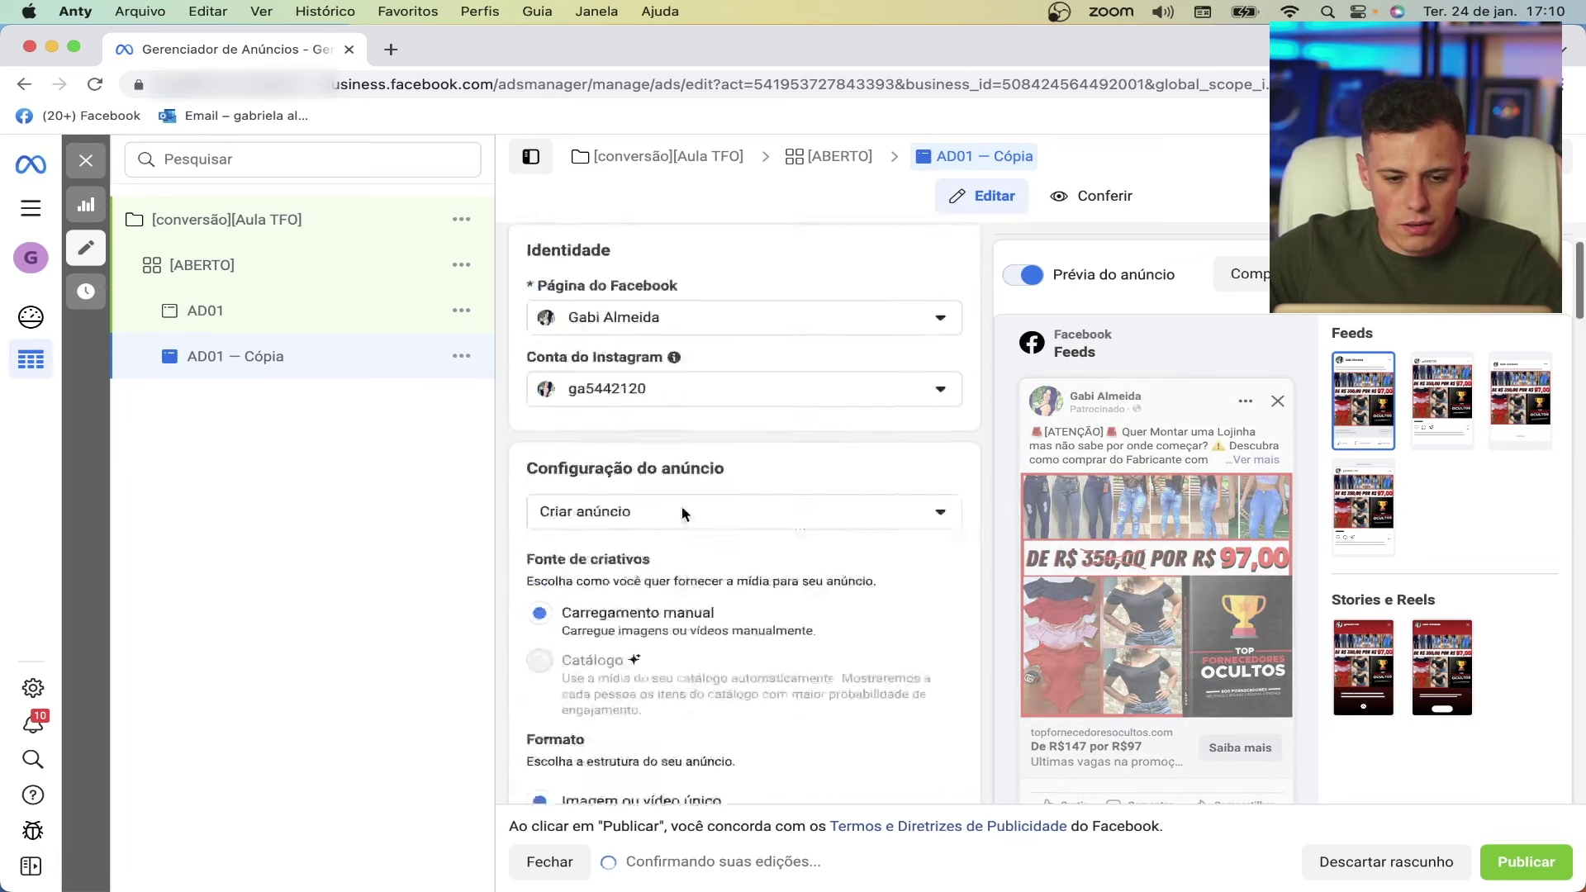
scroll(681, 507, up, 3)
click(646, 306)
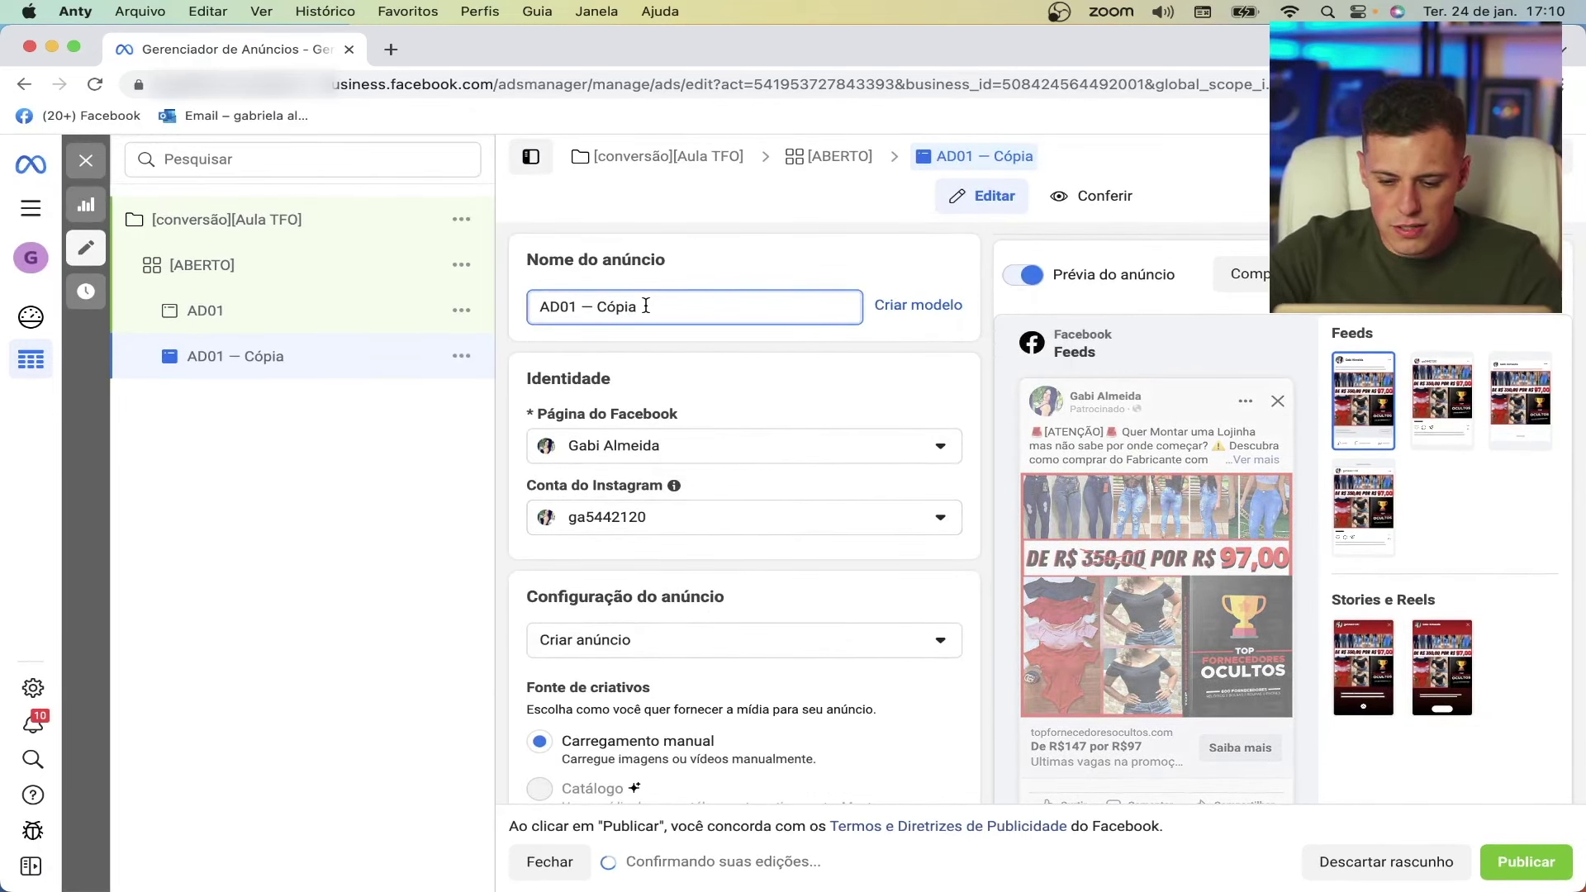
key(BackSpace)
key(BackSpace)
key(BackSpace)
key(BackSpace)
key(BackSpace)
key(BackSpace)
key(BackSpace)
key(BackSpace)
key(BackSpace)
text(2)
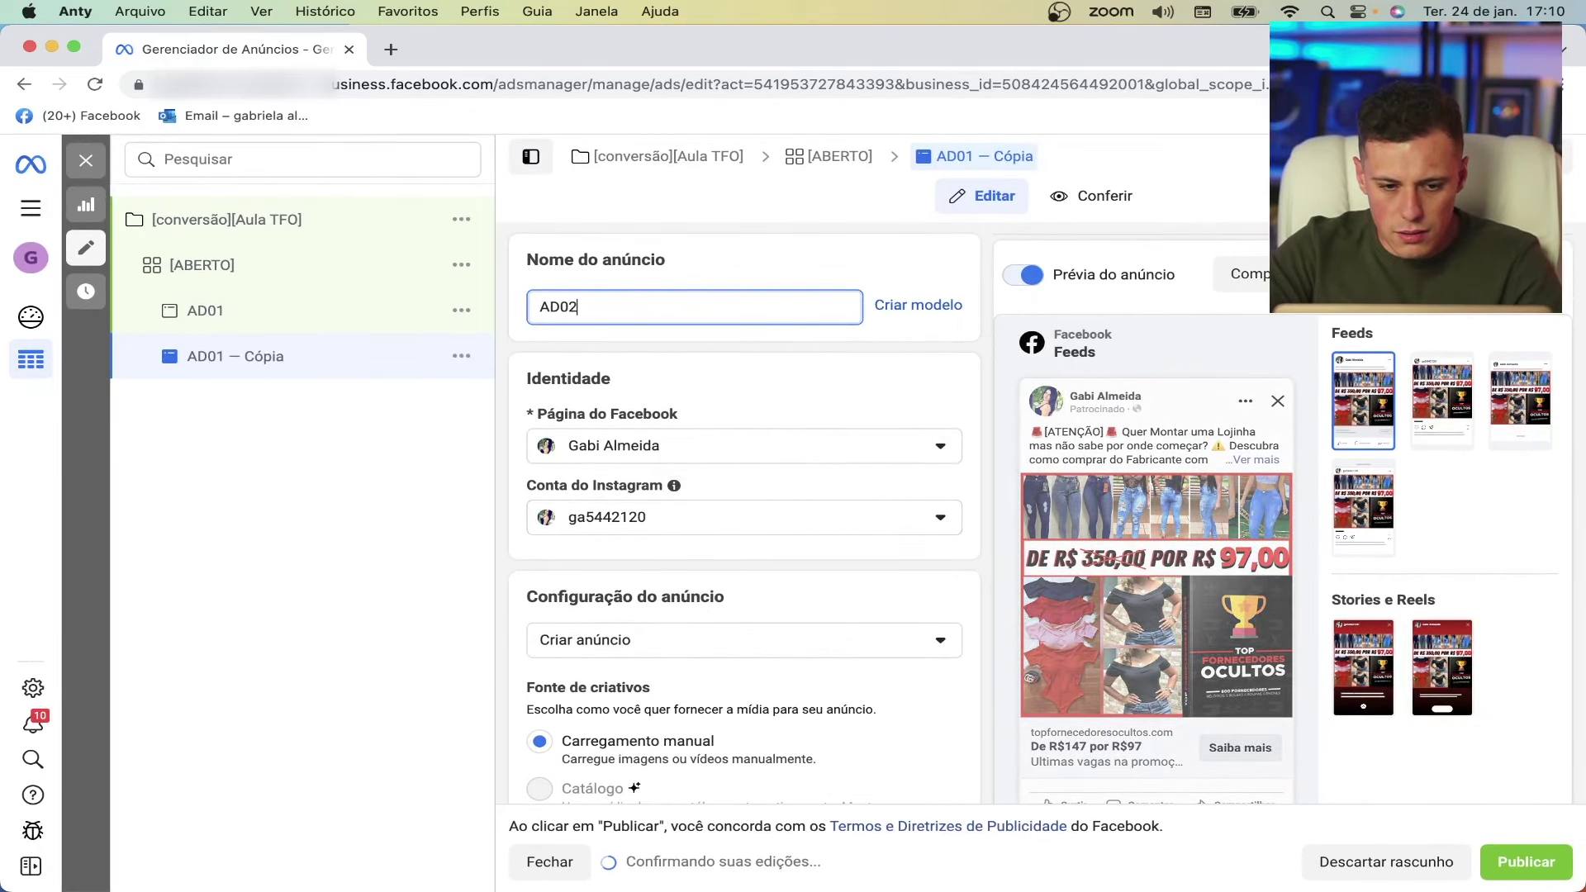
- Replace AD02's media with image 3.jpg, keeping the original crop for Stories and Reels
scroll(668, 415, down, 4)
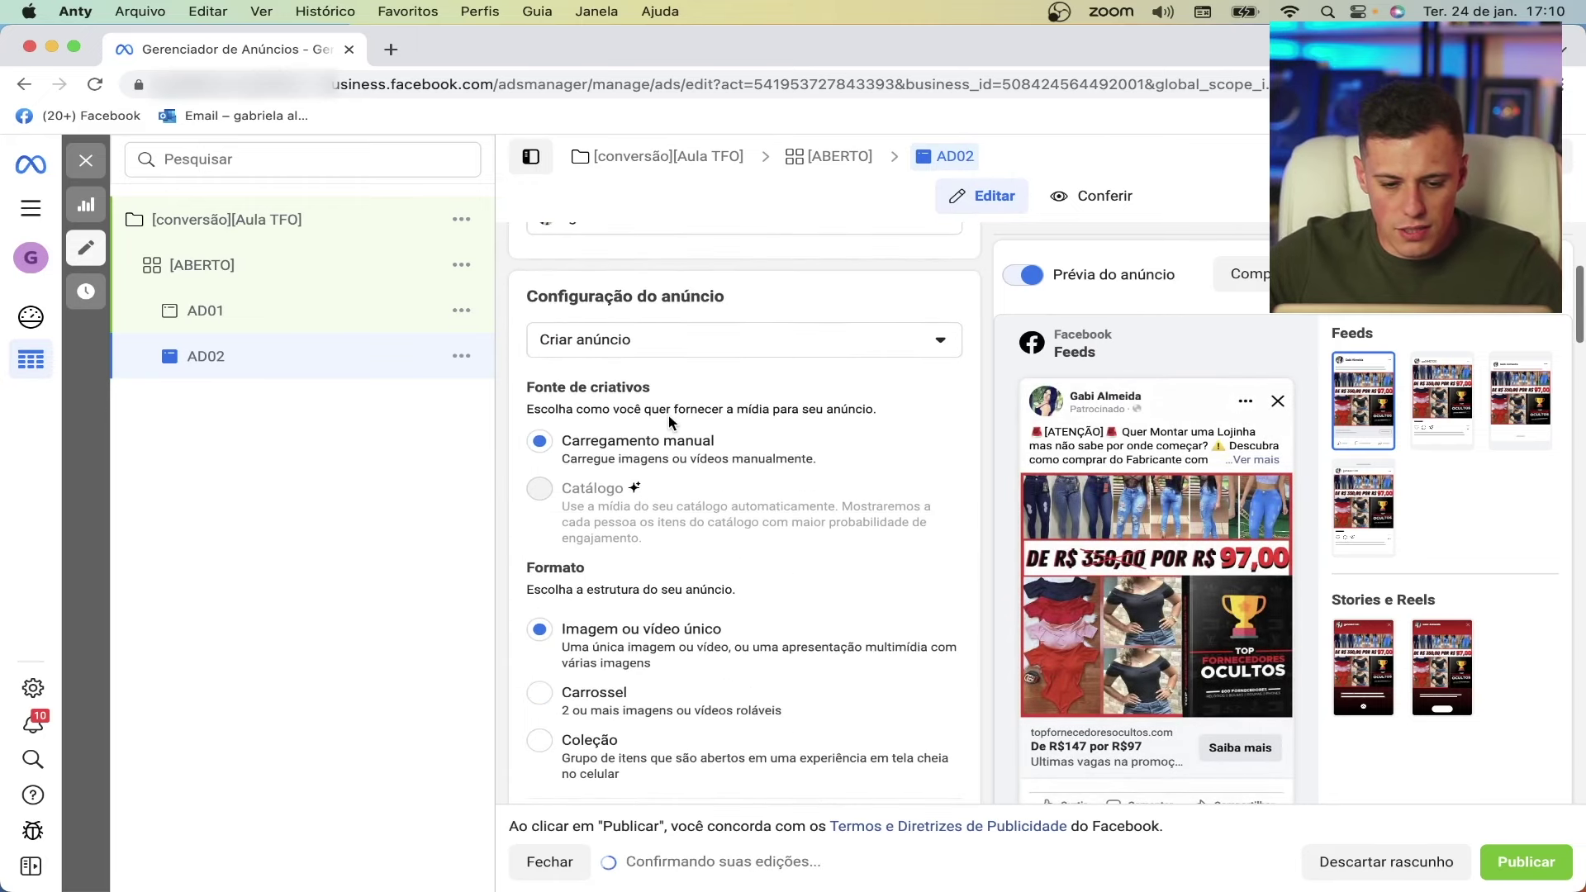
scroll(667, 415, down, 8)
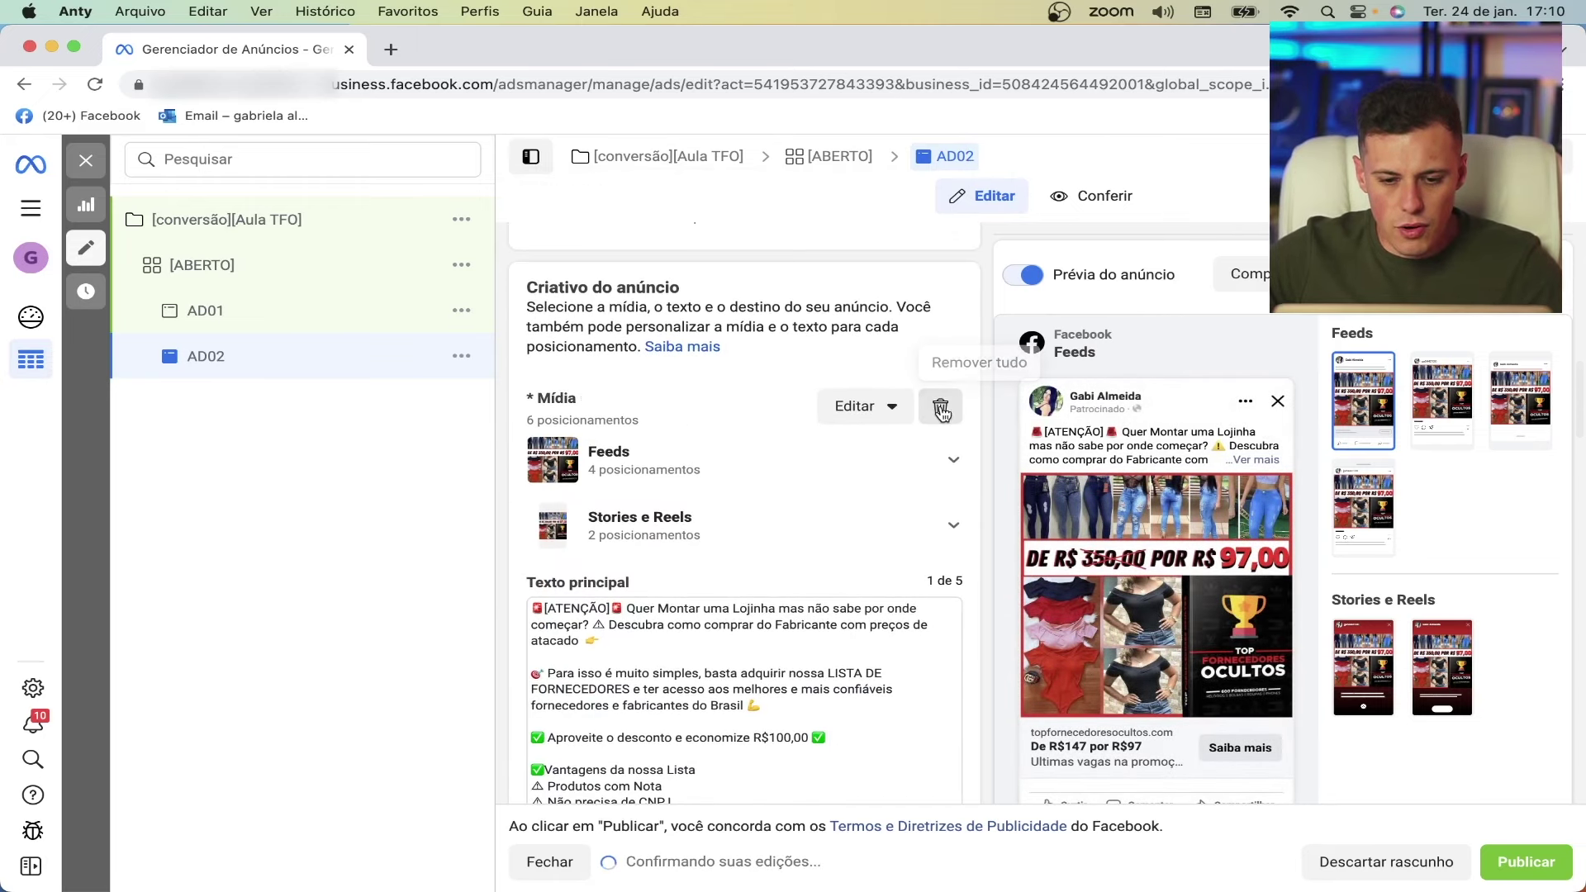
click(941, 408)
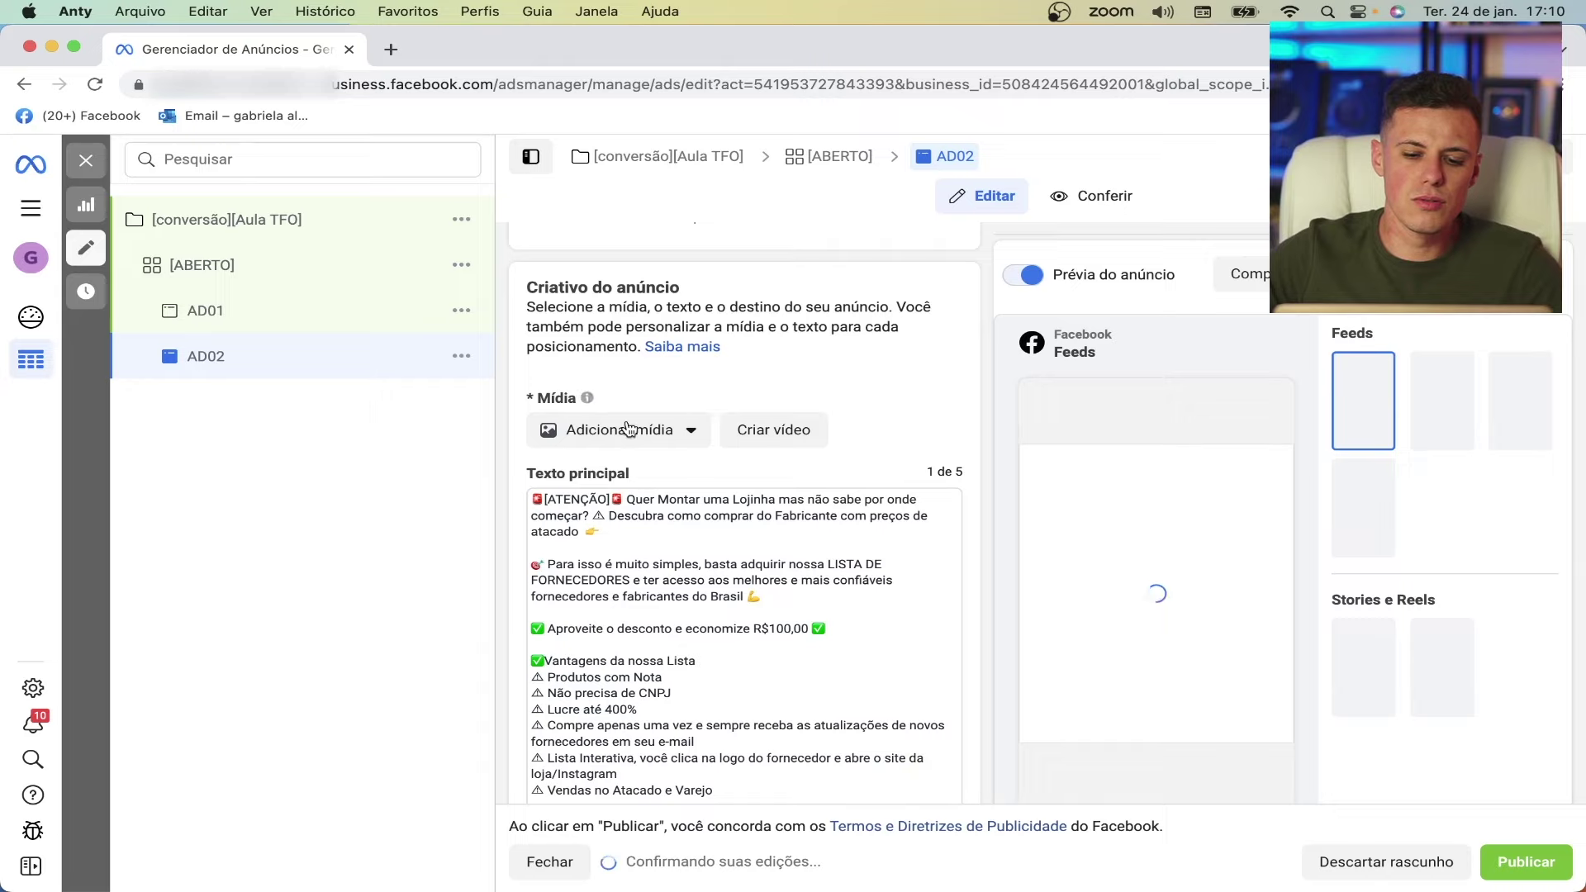
scroll(591, 473, down, 7)
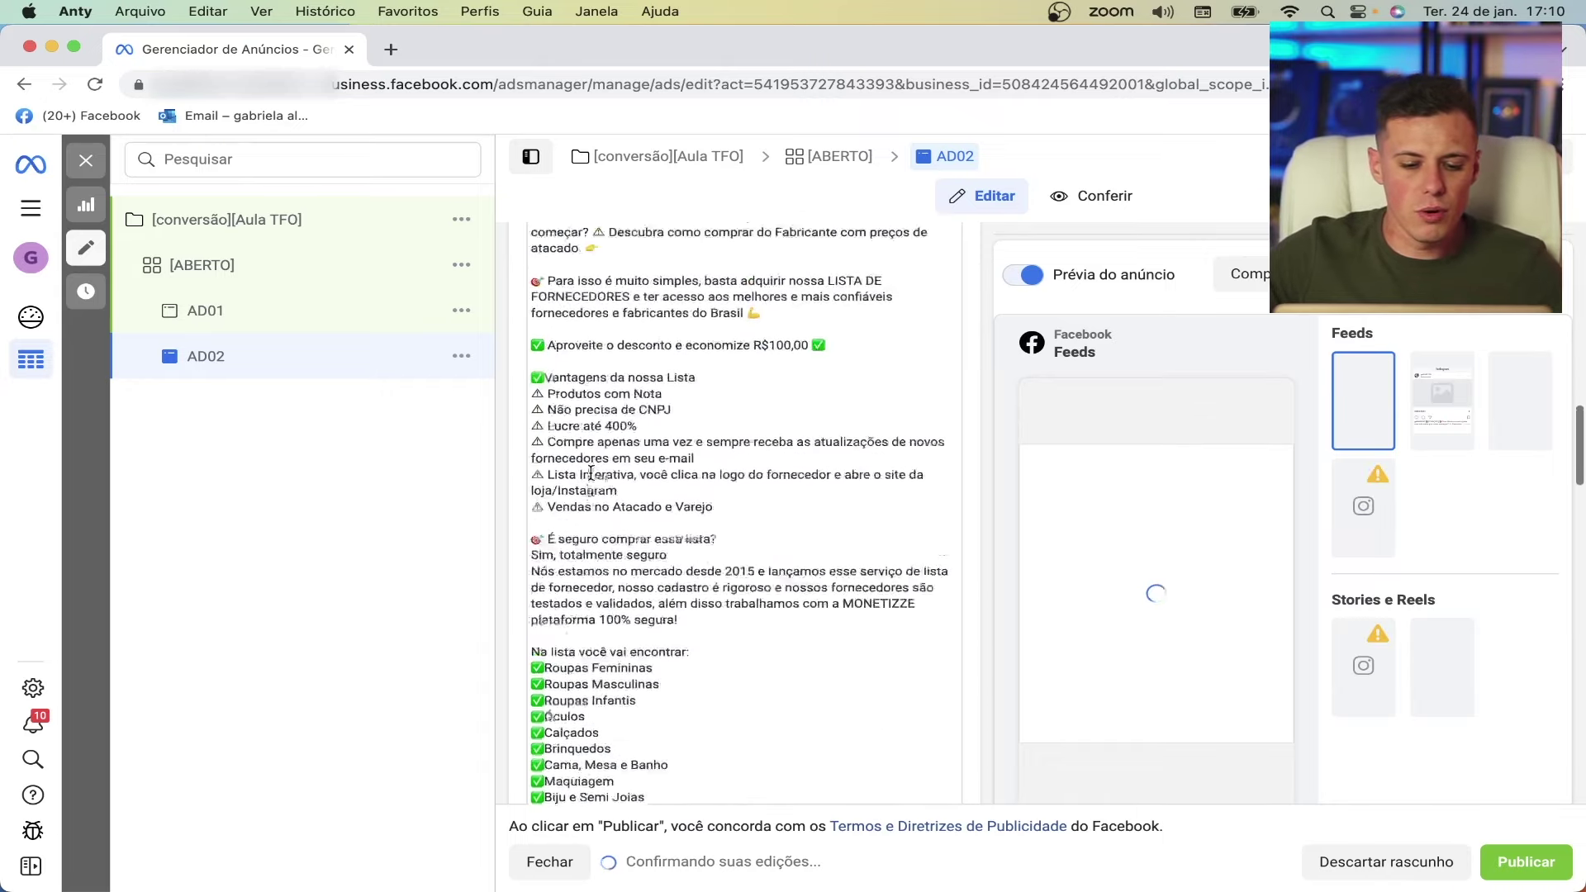
scroll(590, 473, up, 10)
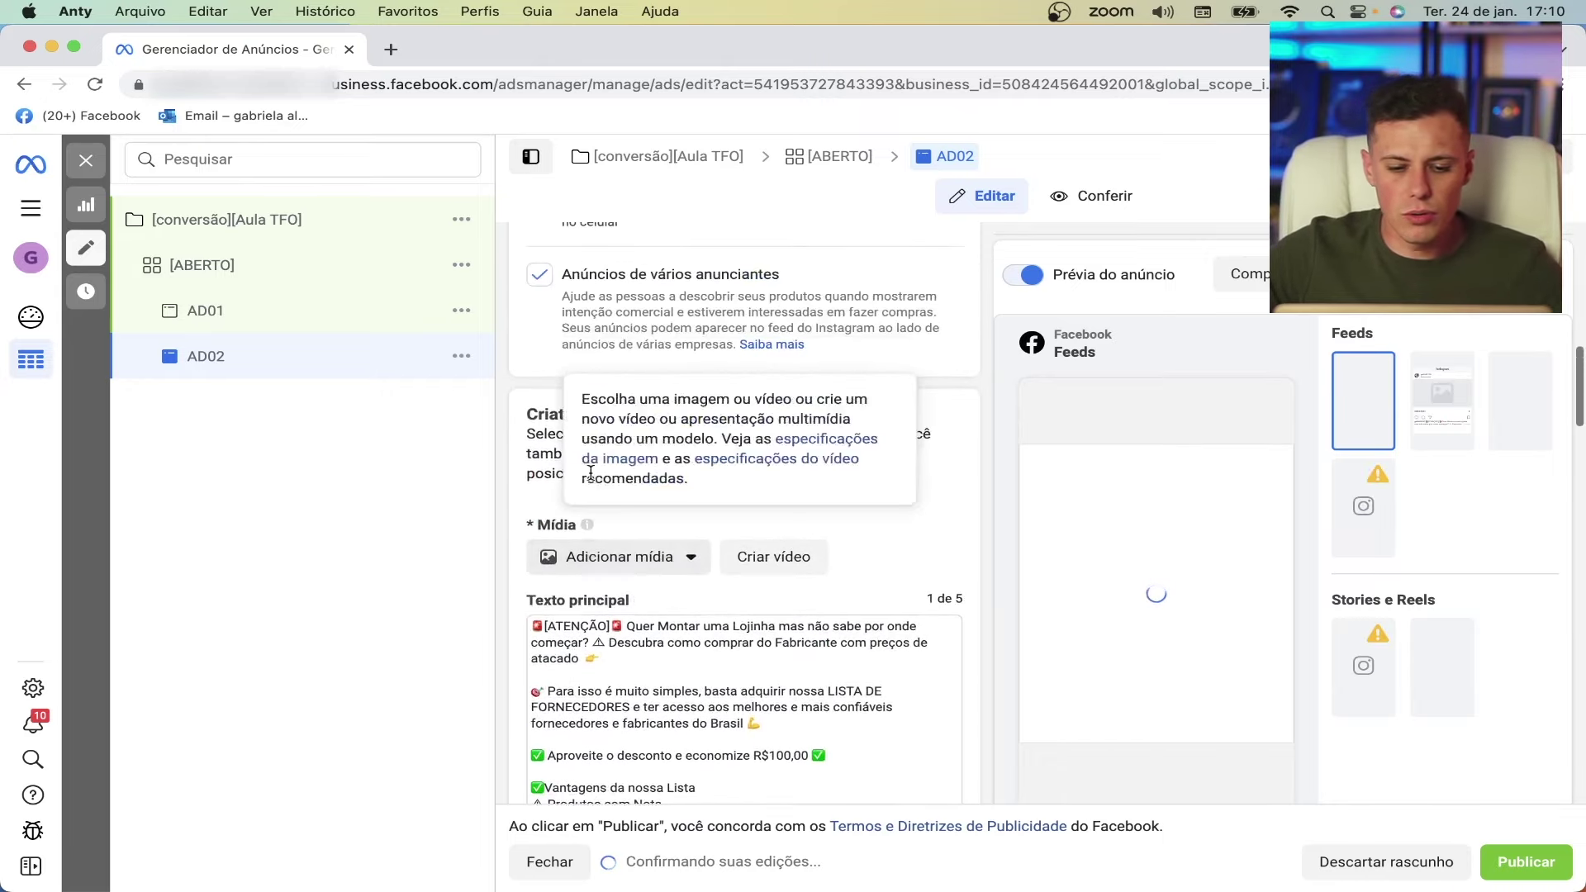
click(611, 556)
click(633, 601)
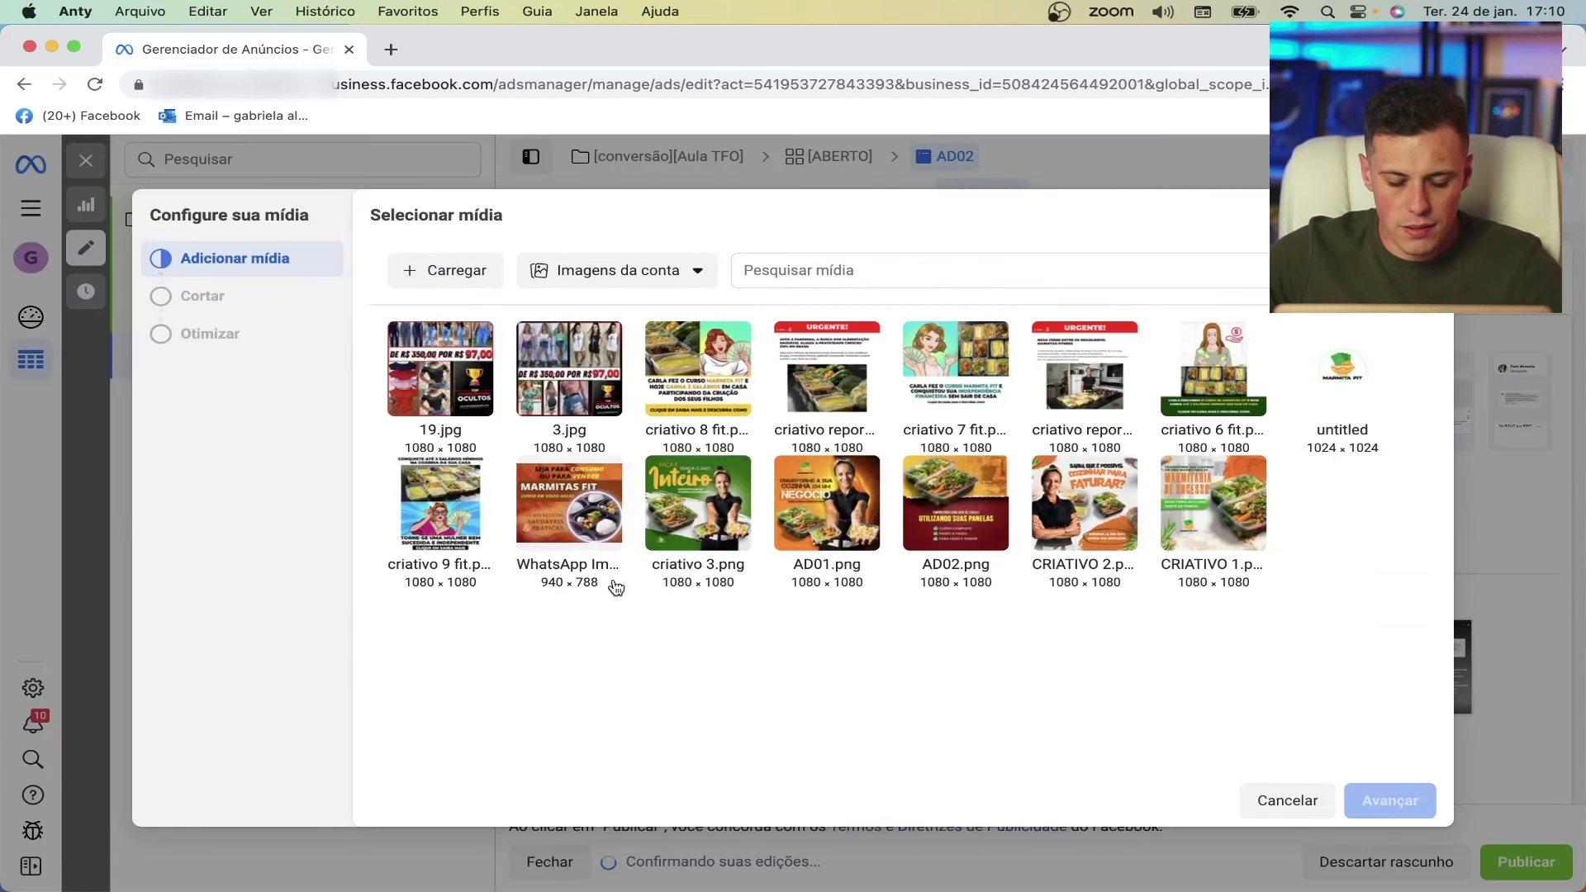
click(602, 376)
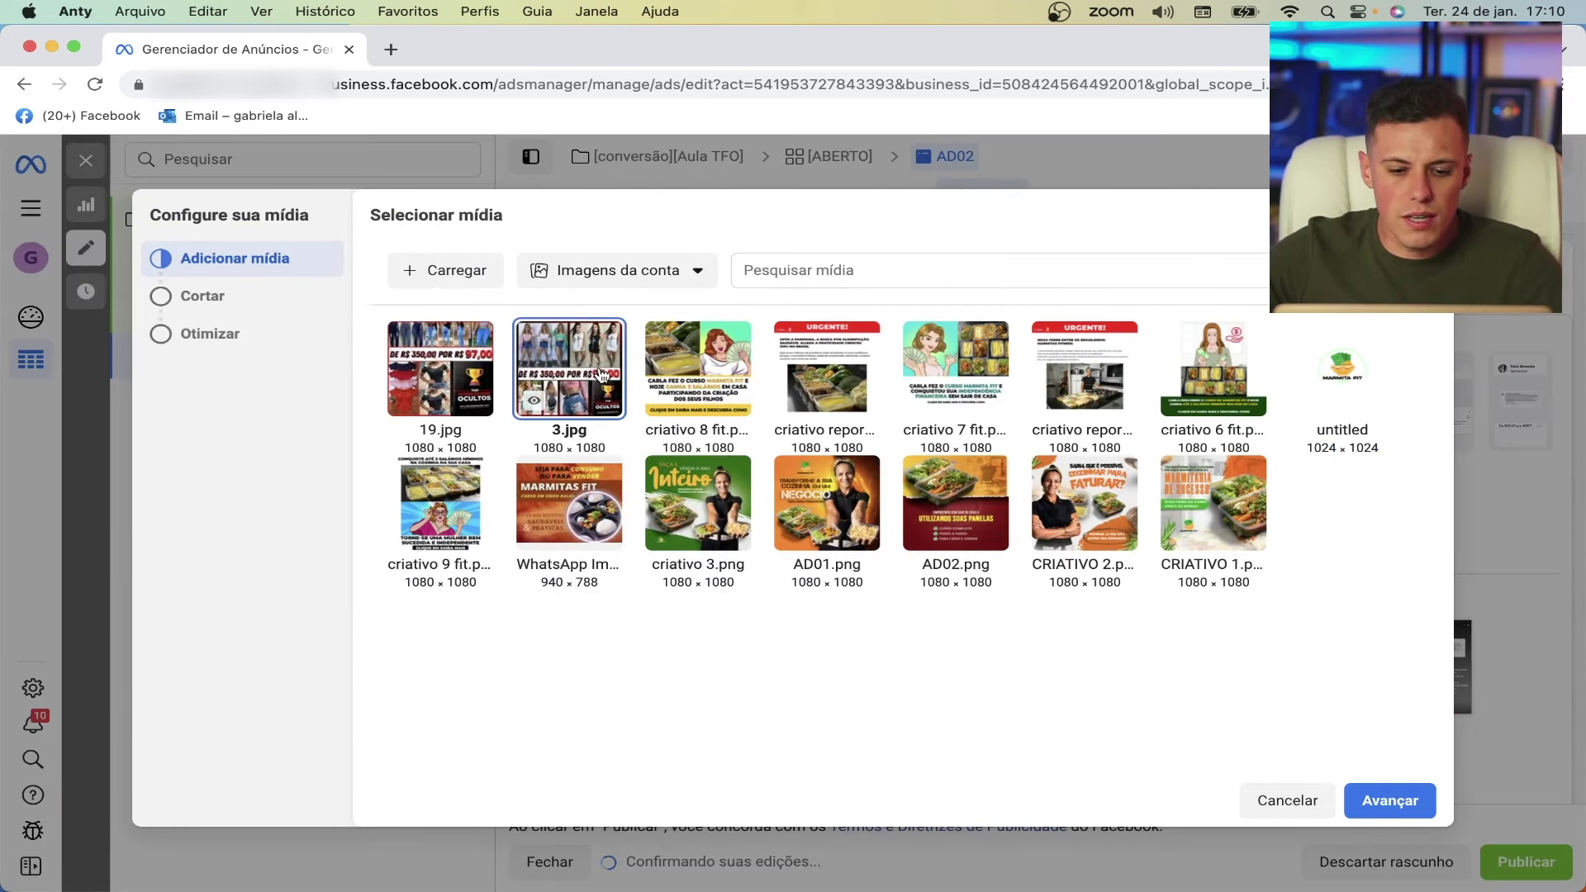
click(1378, 800)
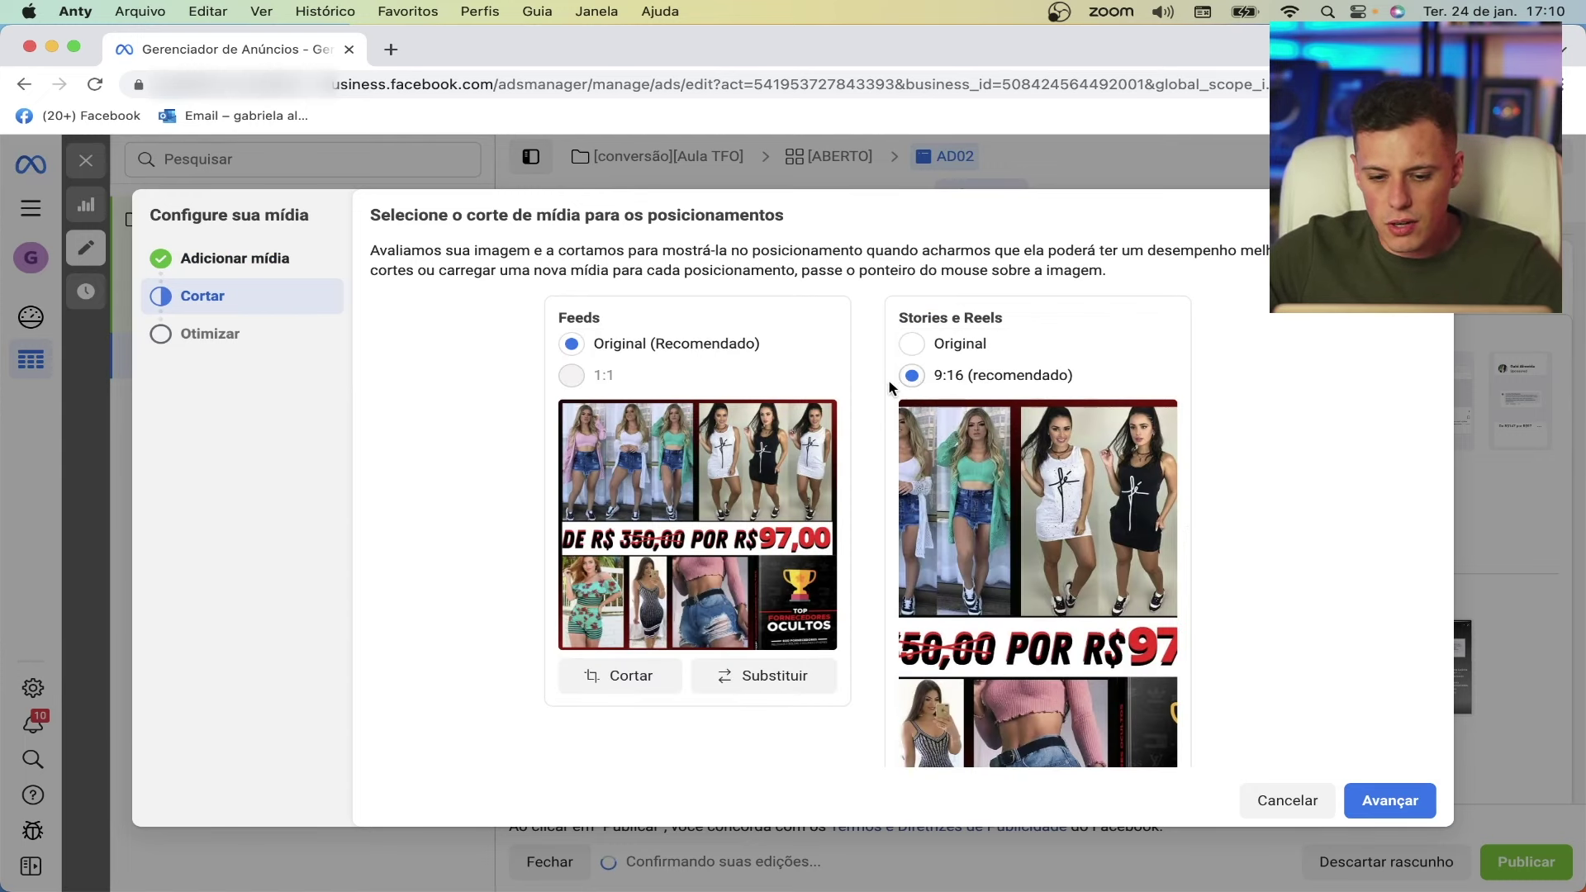
click(913, 344)
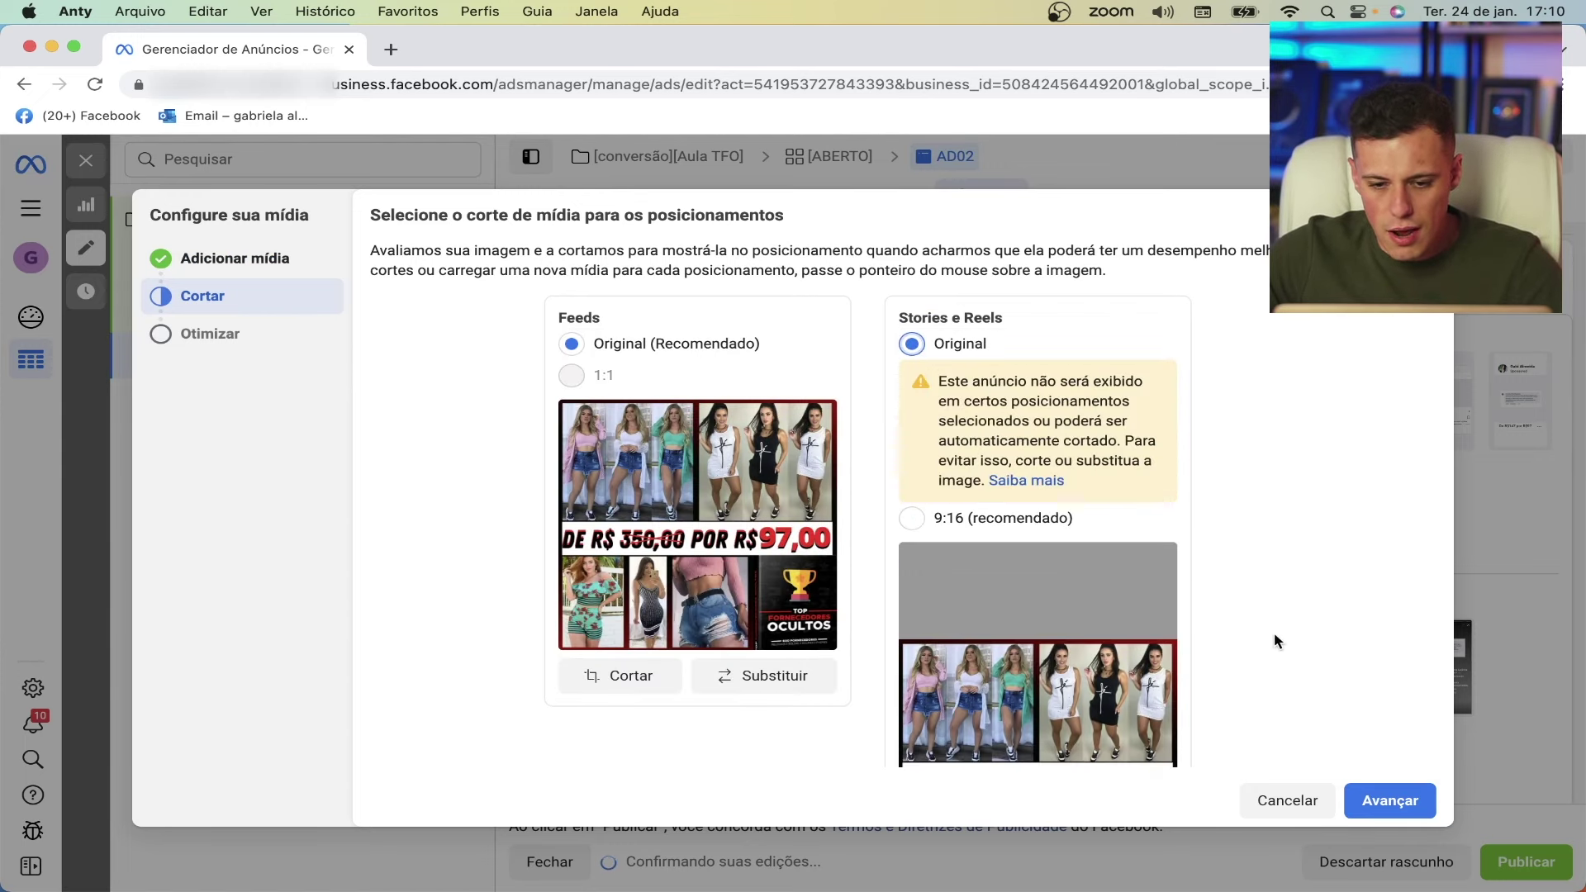
click(1381, 800)
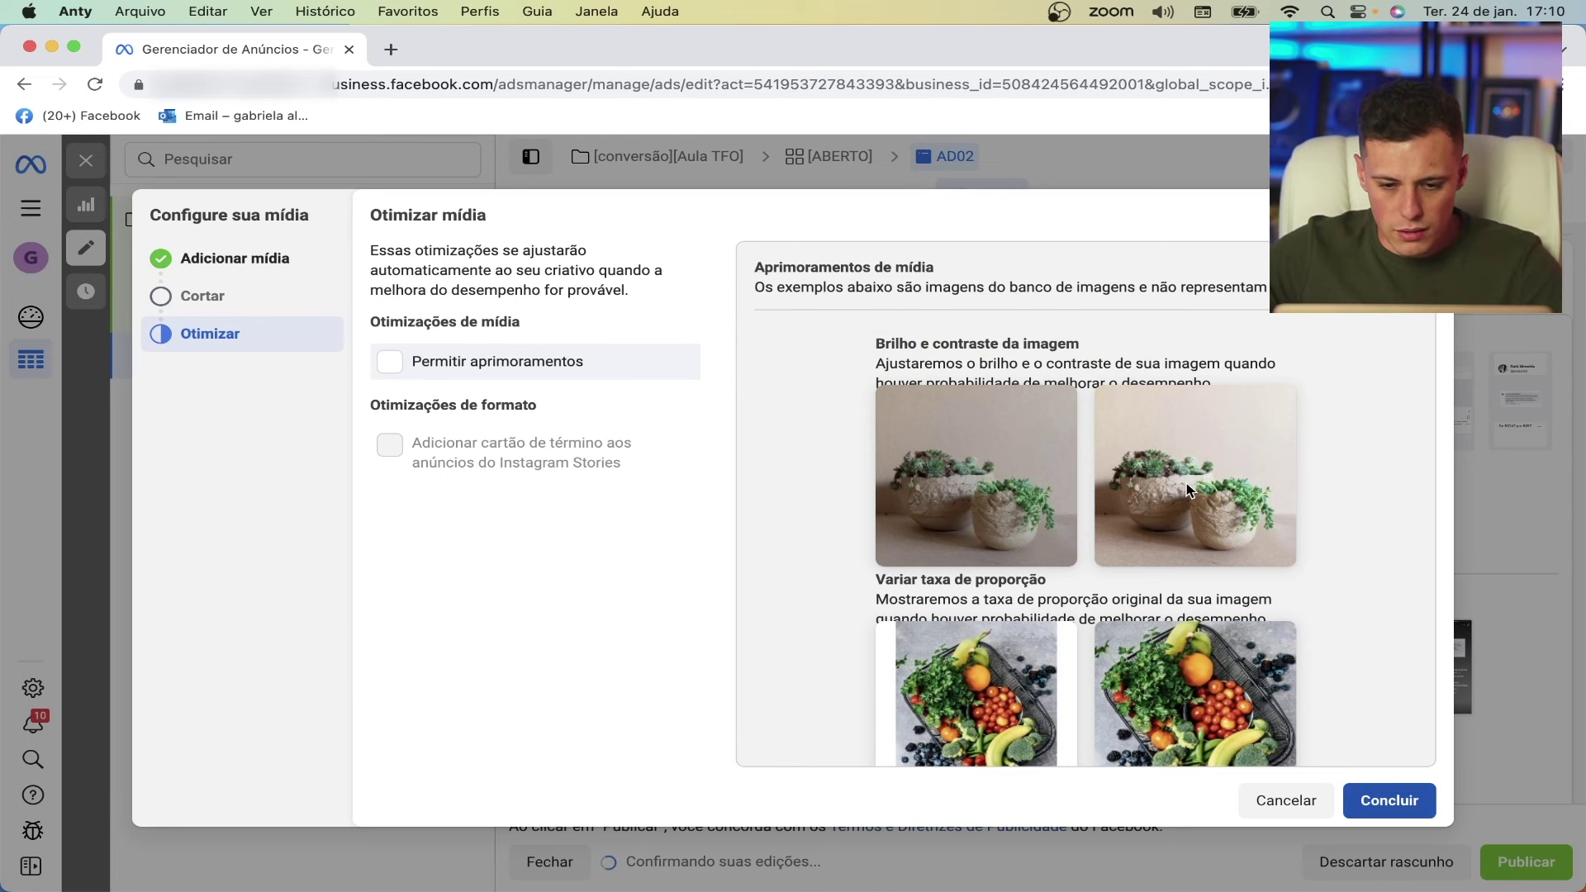
click(1389, 801)
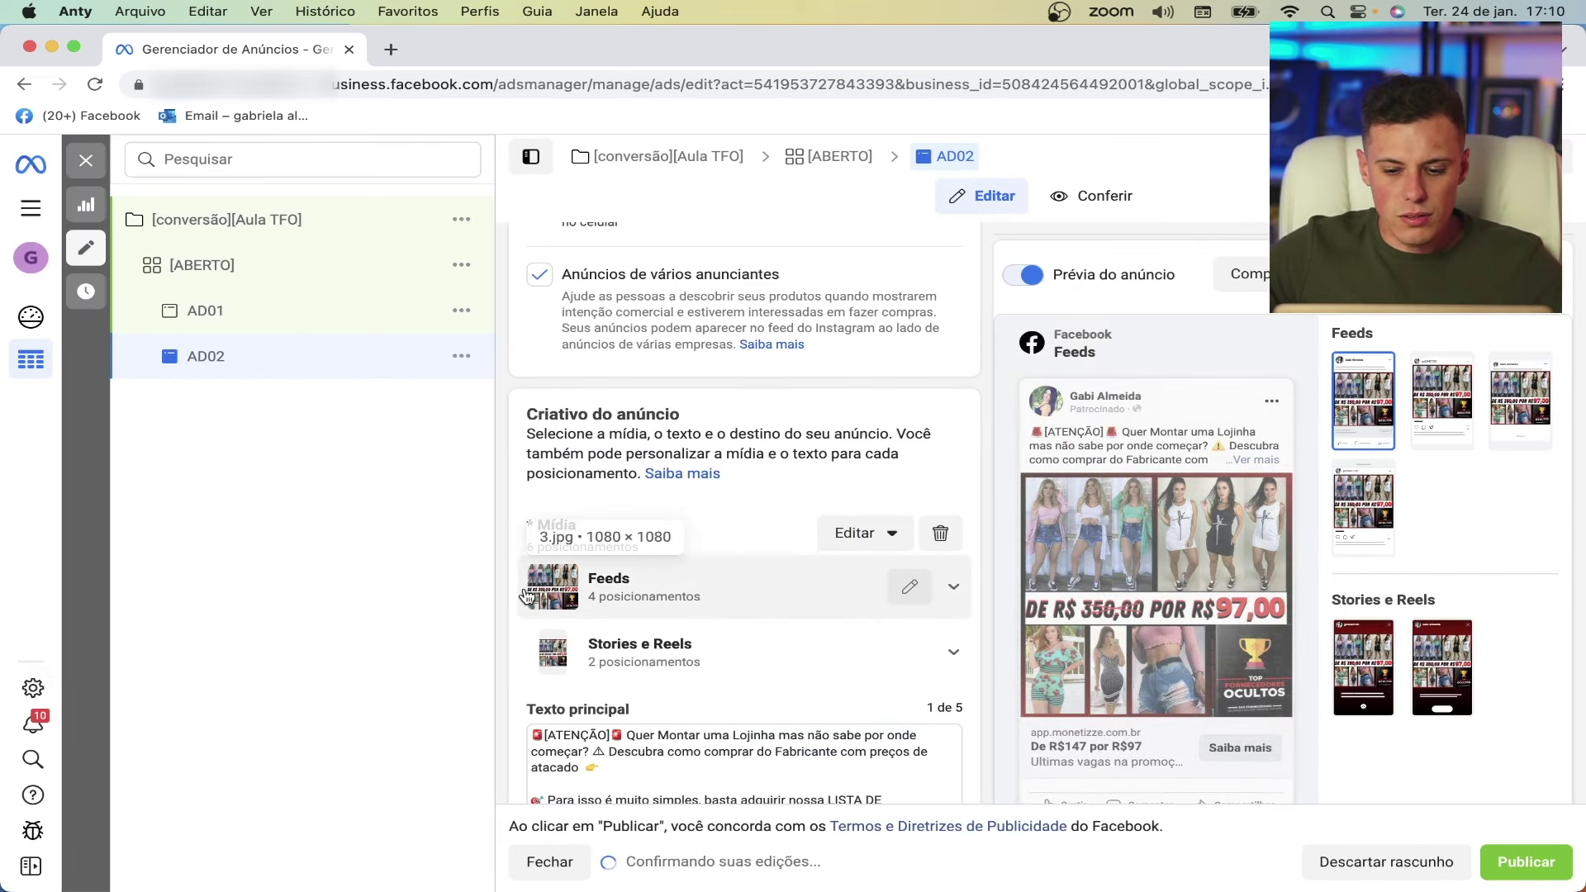
- Switch between AD01 and AD02 several times to compare their creative previews
click(305, 323)
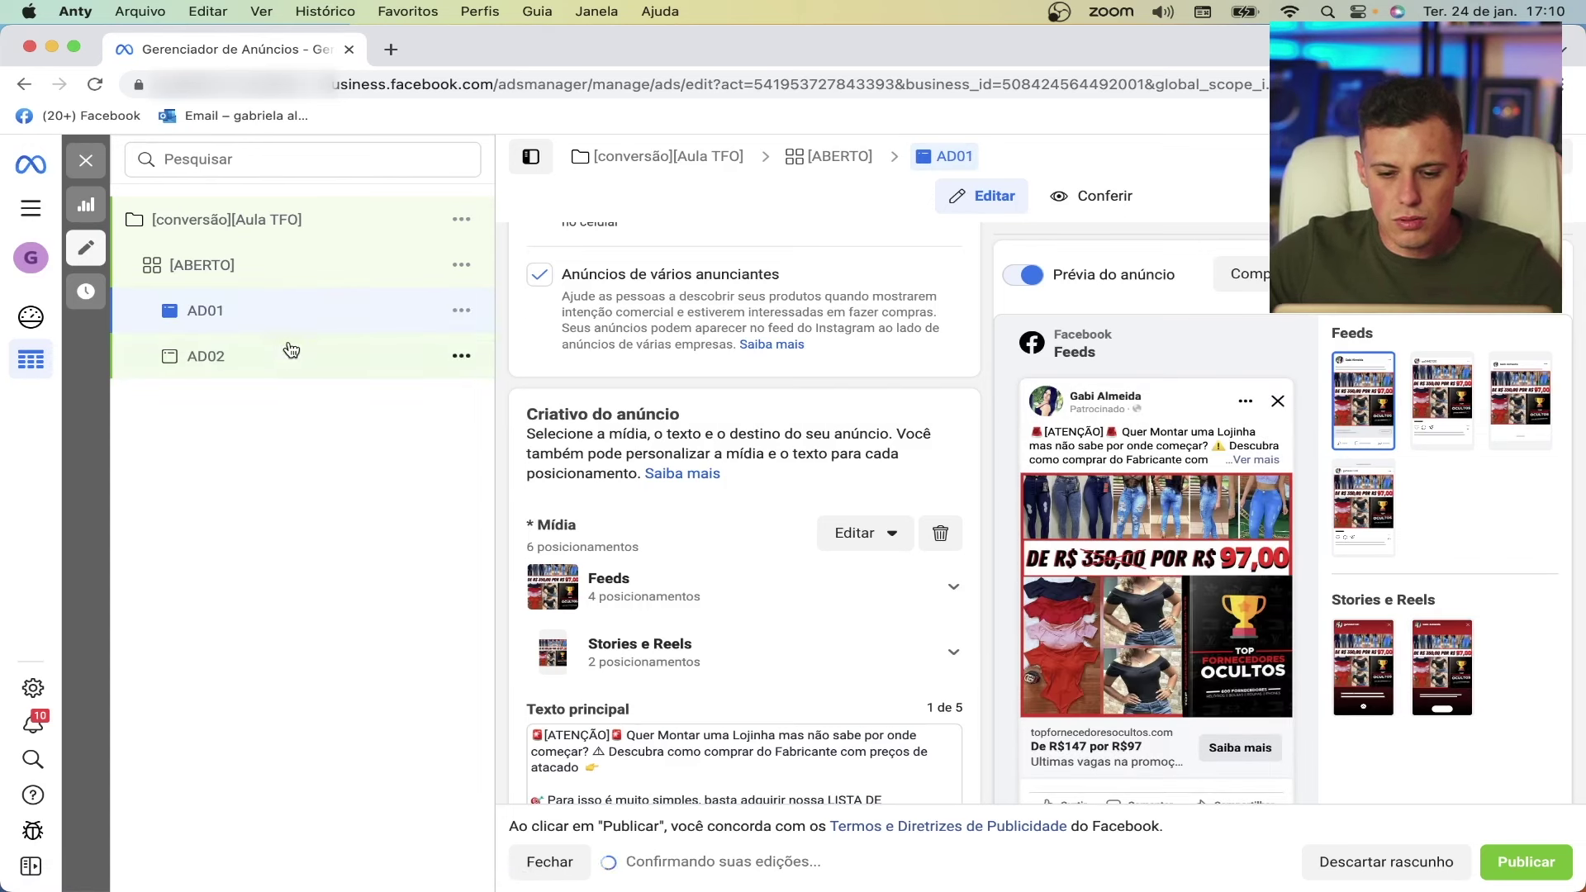
click(290, 353)
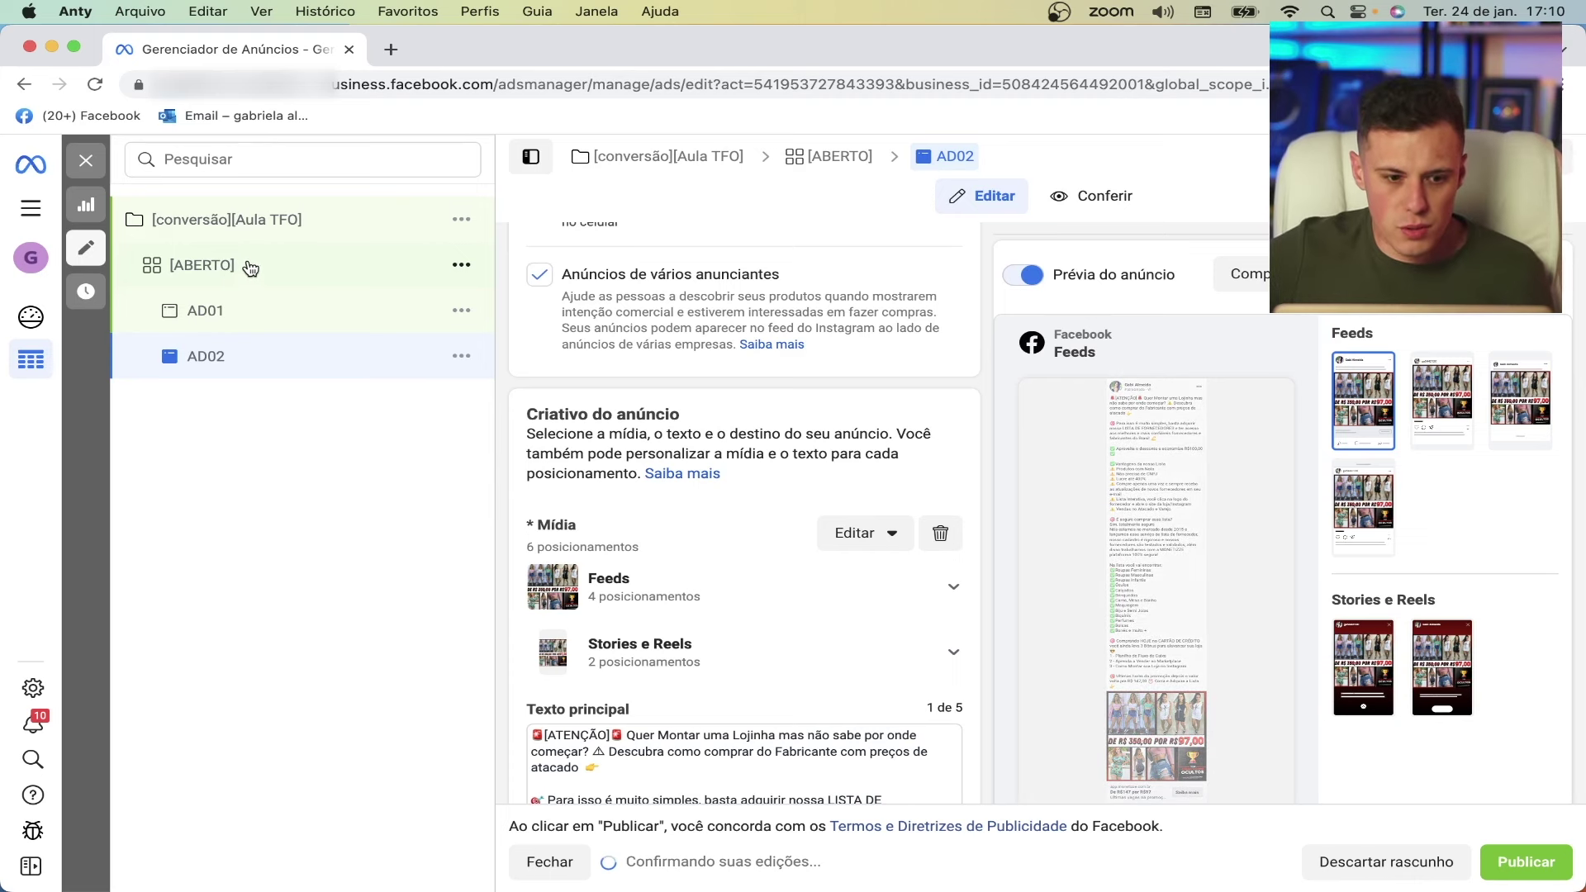
click(272, 319)
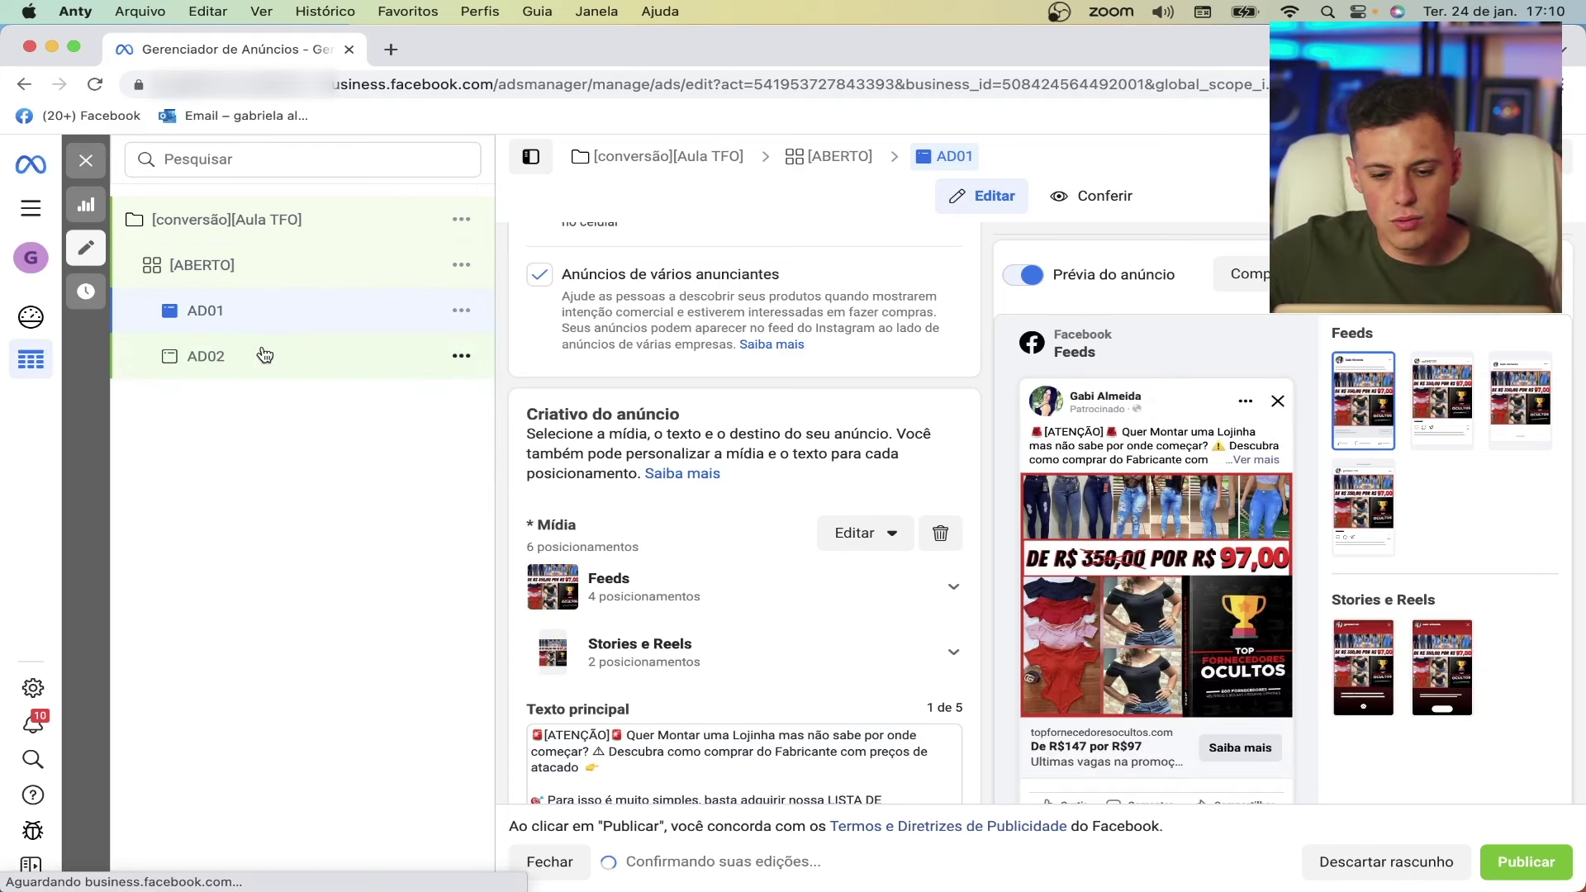
click(260, 355)
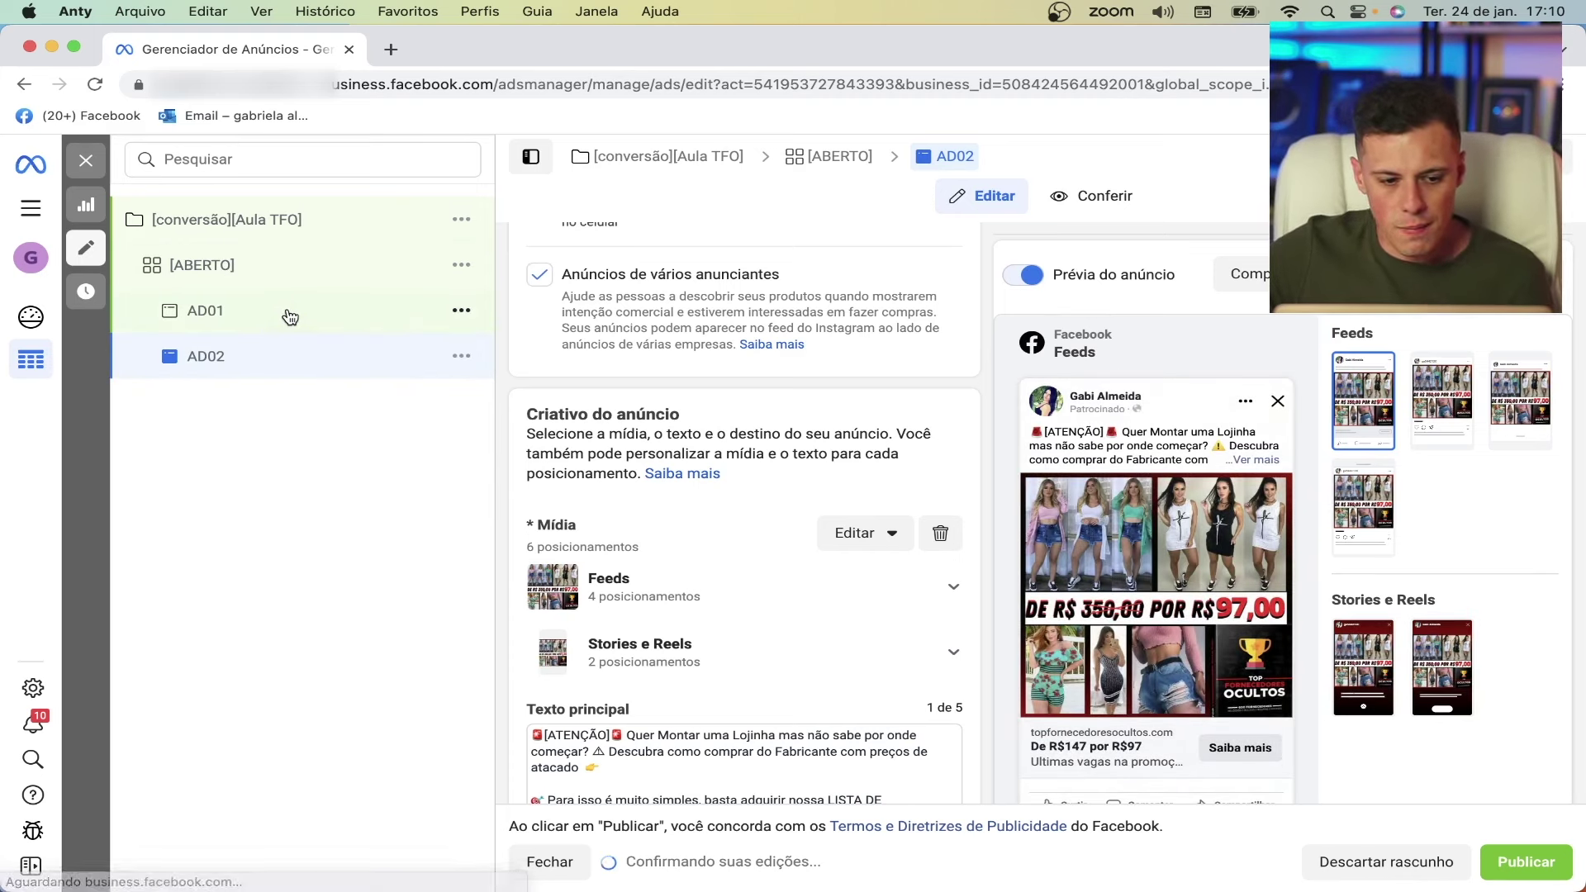
click(291, 318)
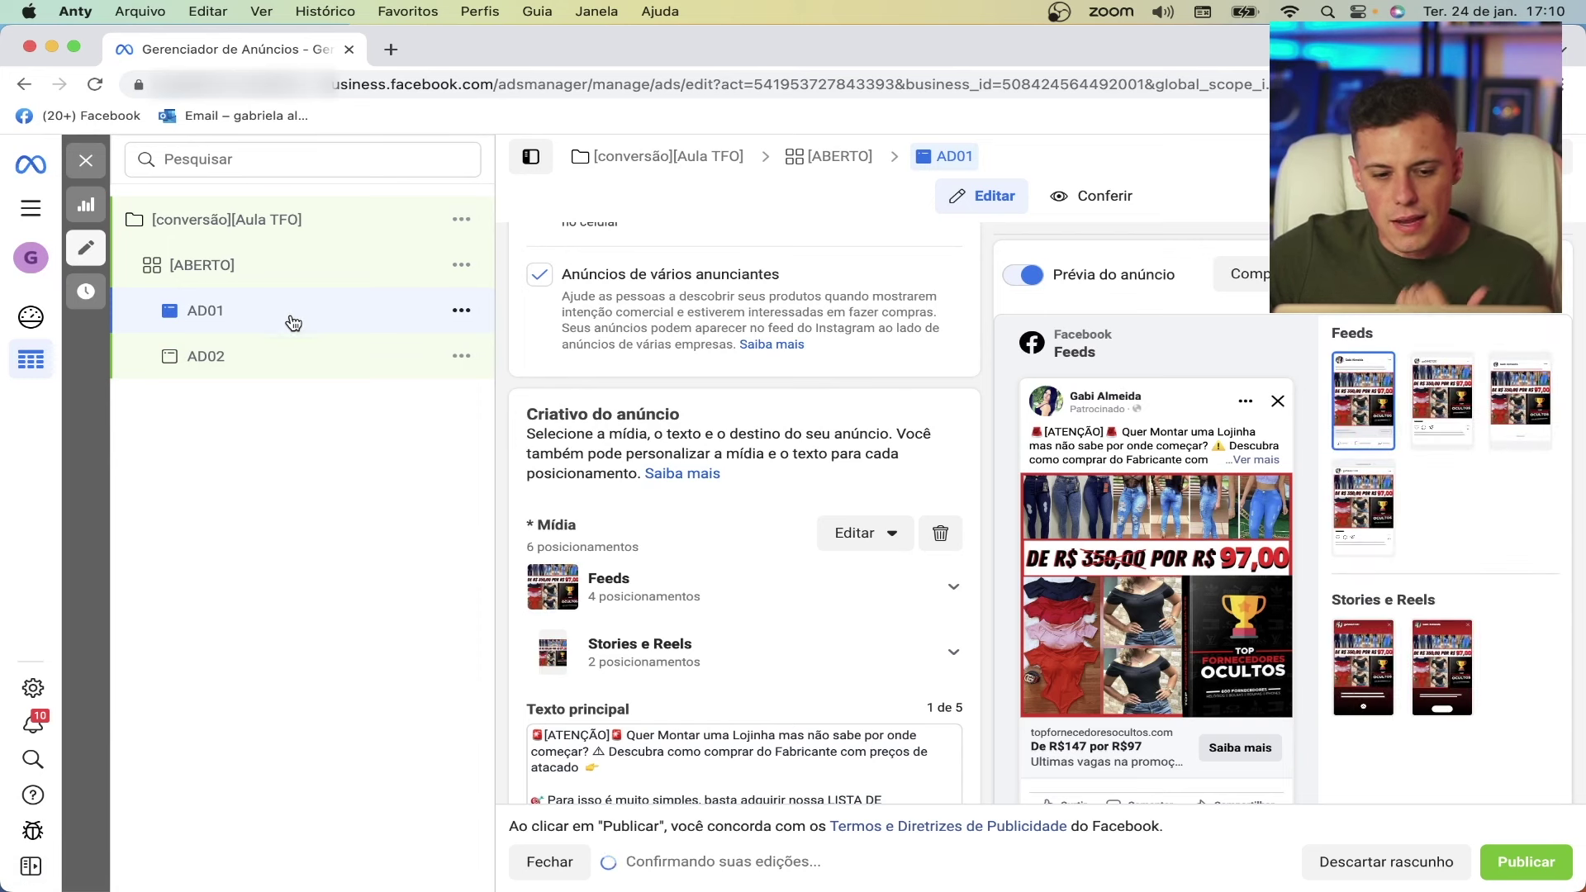
- Review the [ABERTO] ad set, AD01 and AD02 settings, ending on [ABERTO]'s settings
click(280, 269)
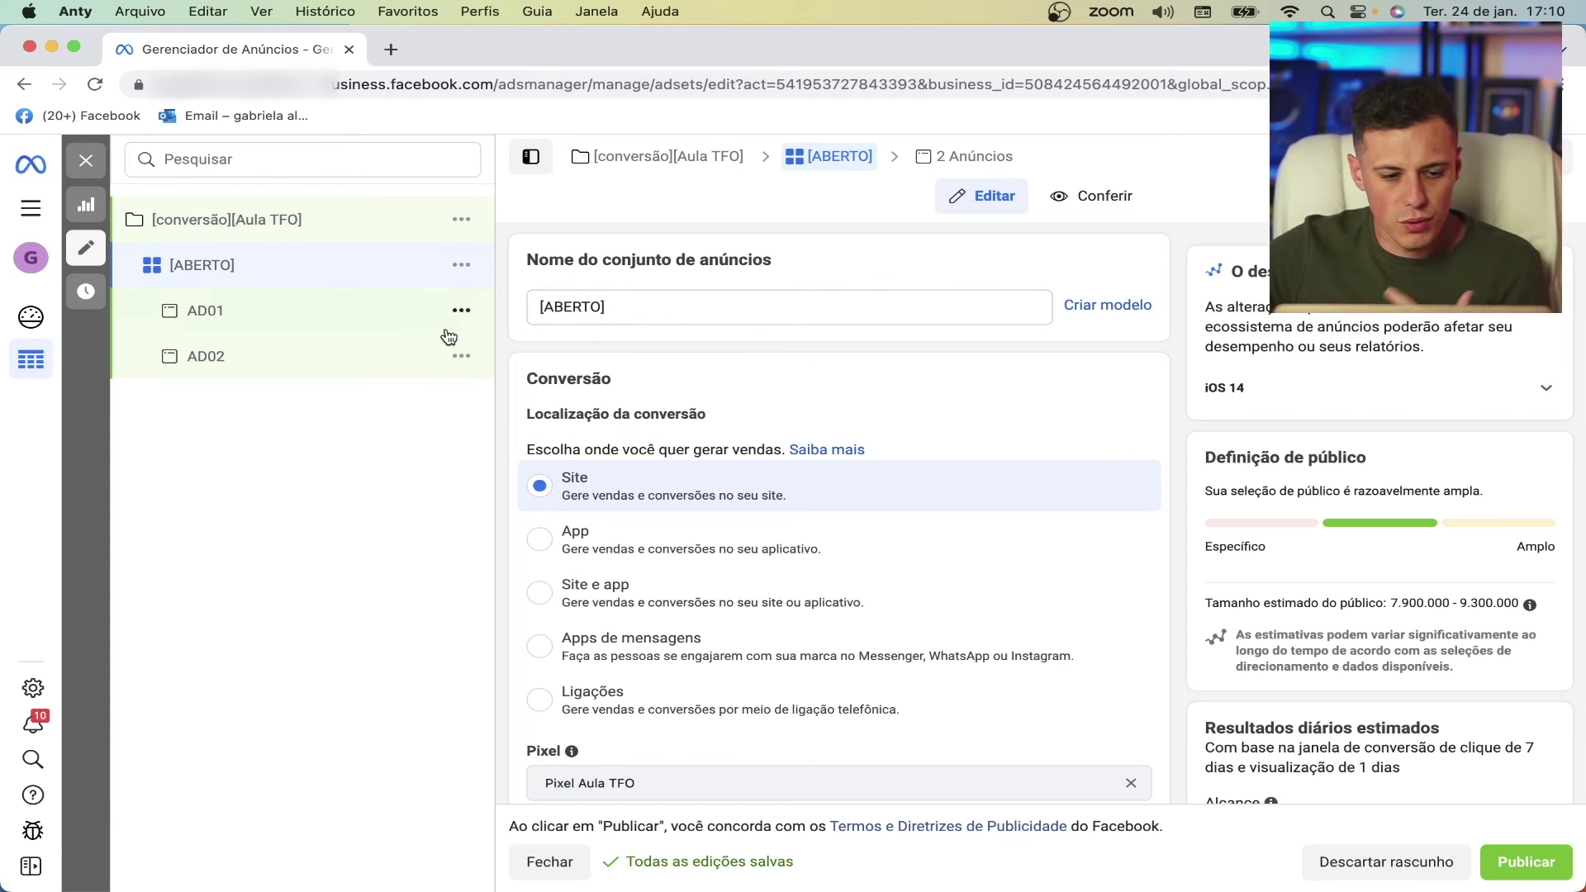
click(243, 315)
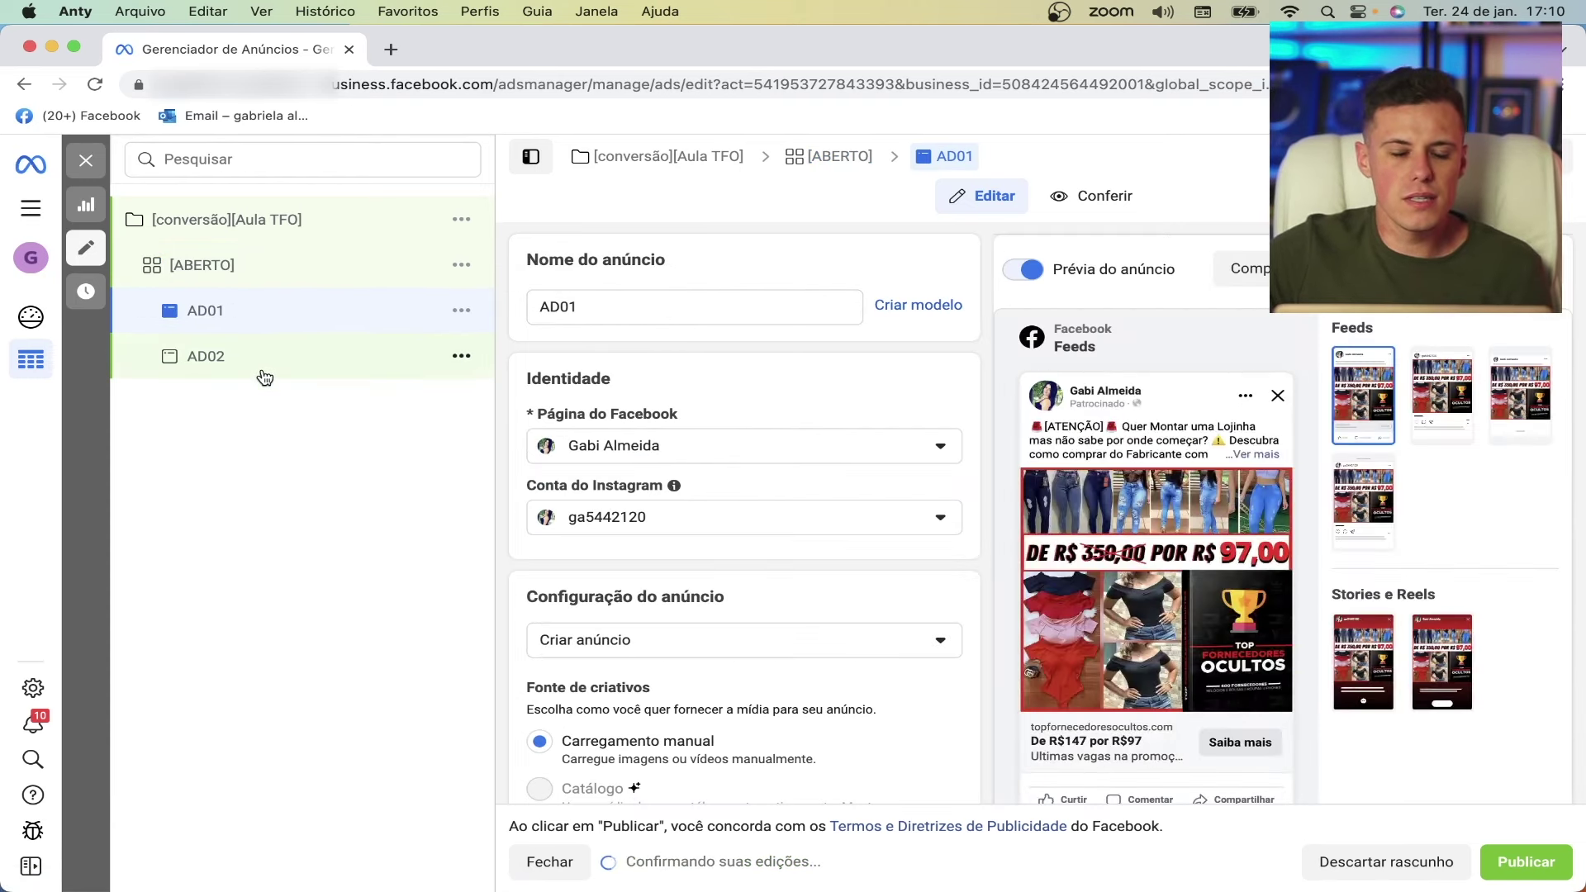
click(269, 369)
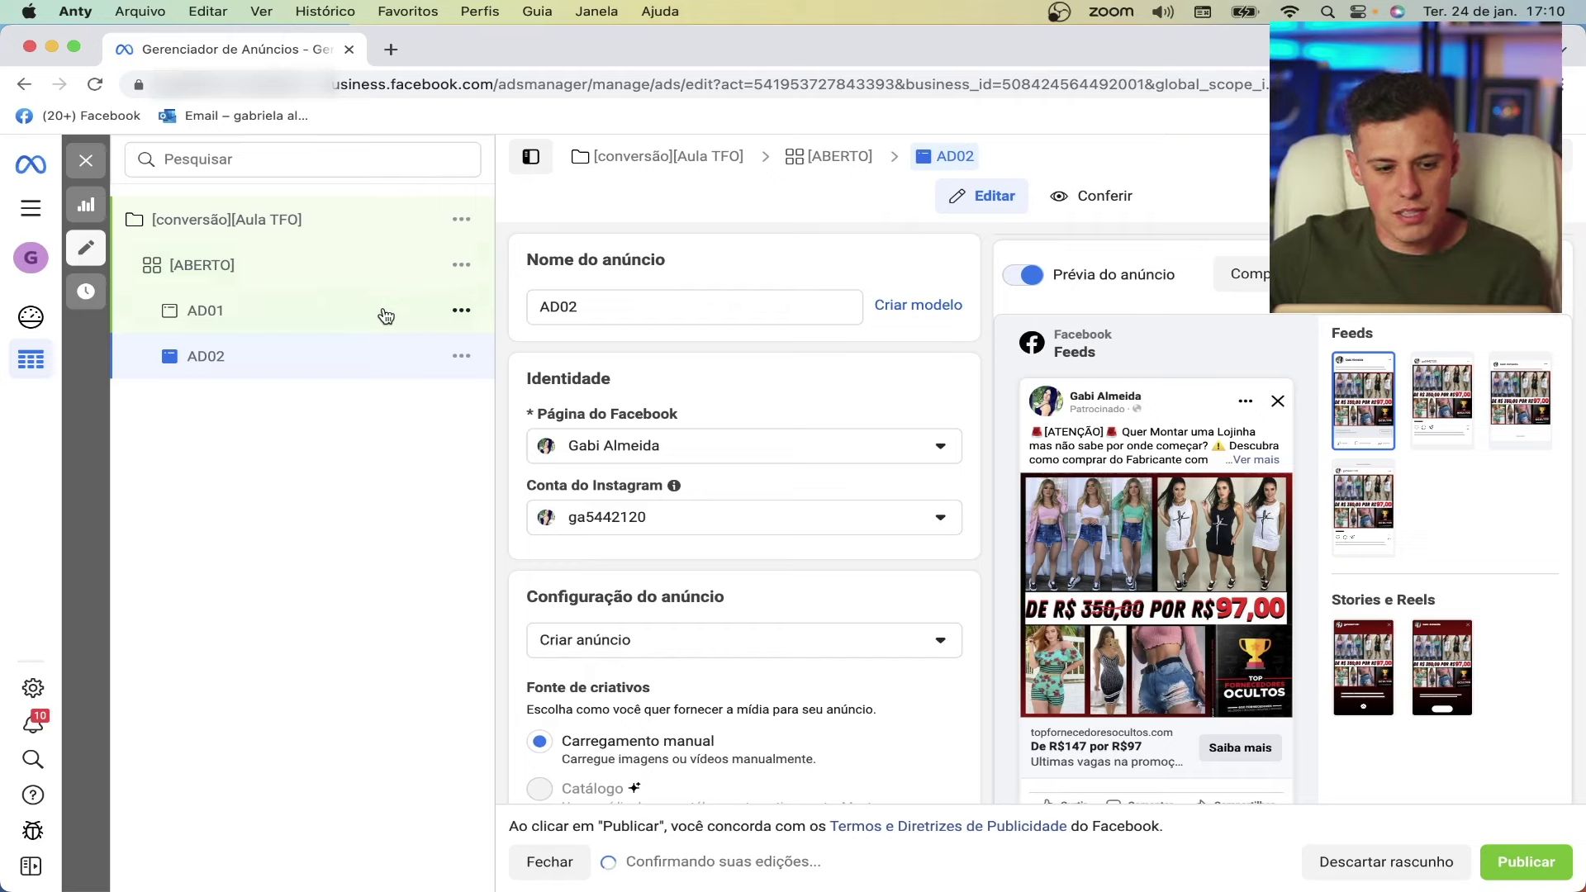
click(369, 273)
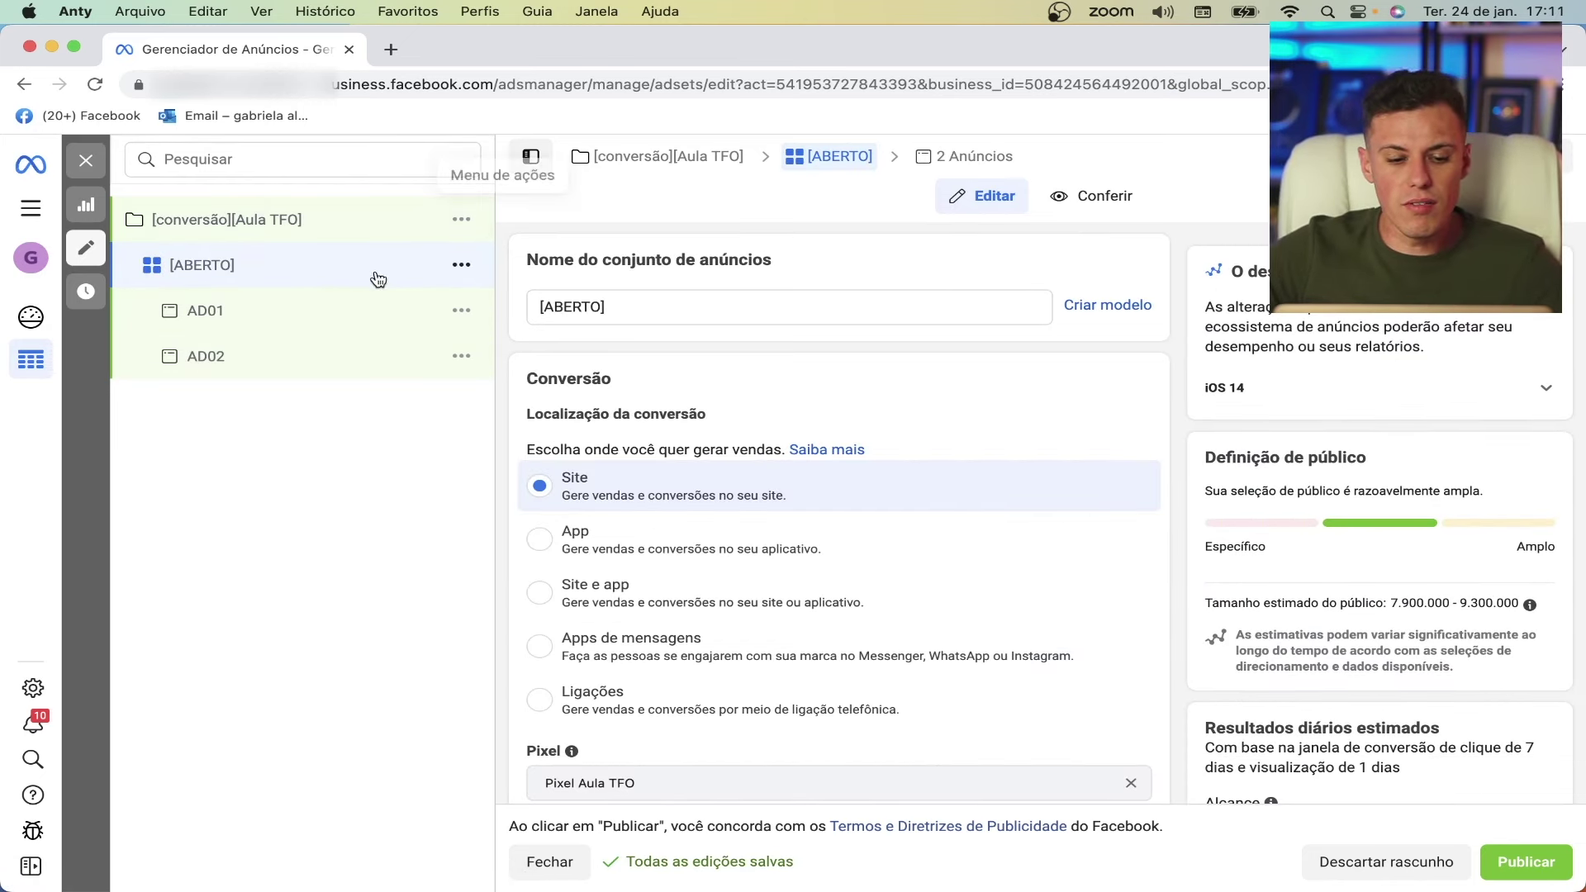
- Quick-duplicate the [ABERTO] ad set with its AD01 and AD02, and erase the copy's name
click(458, 268)
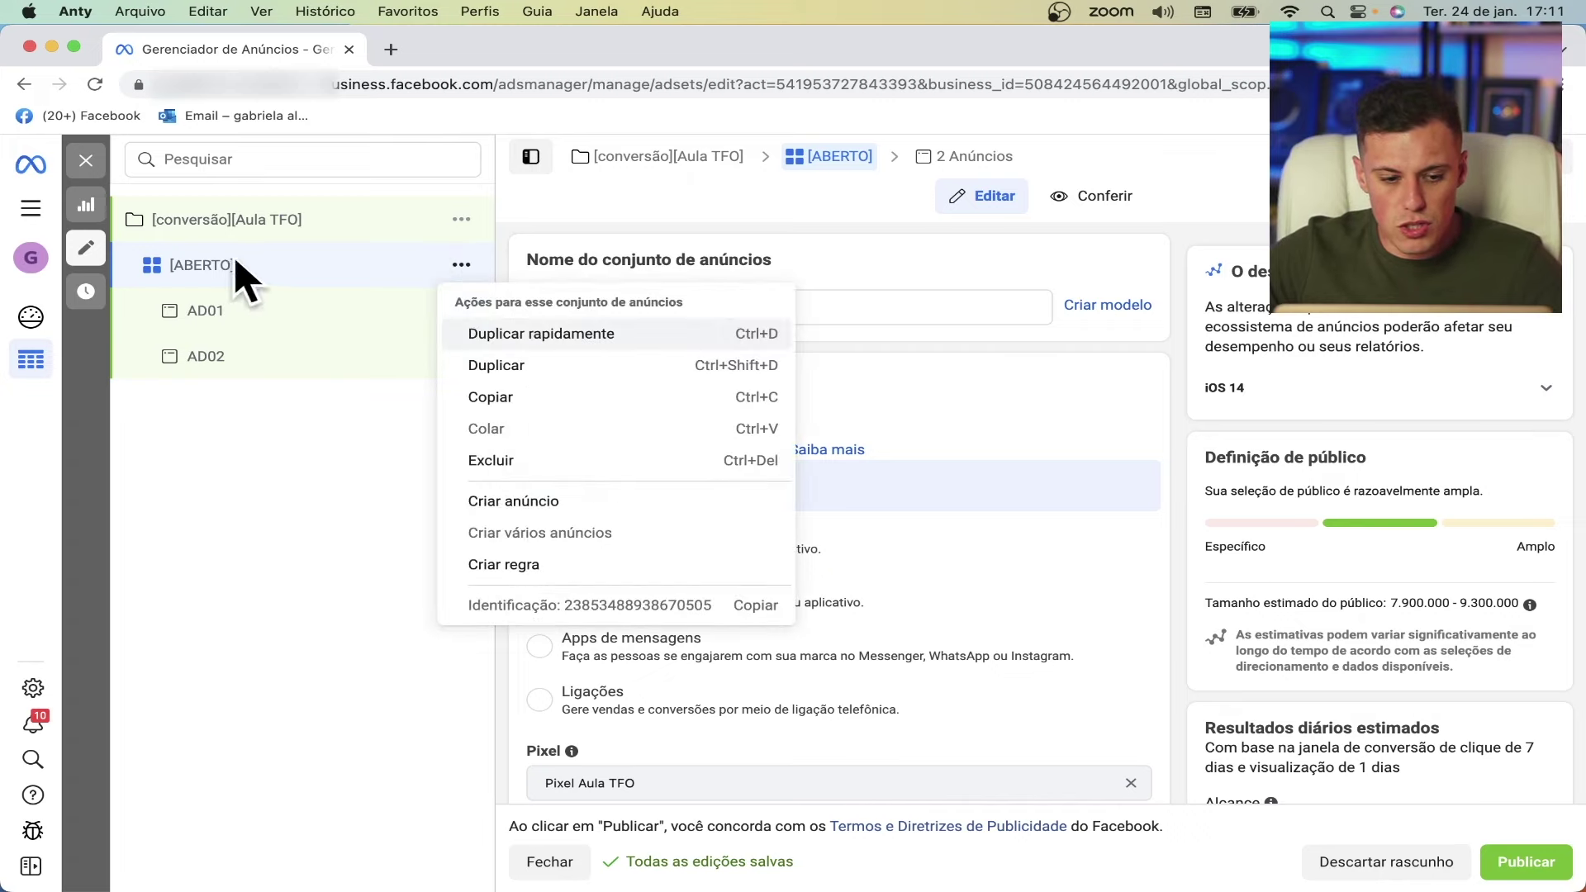
click(371, 265)
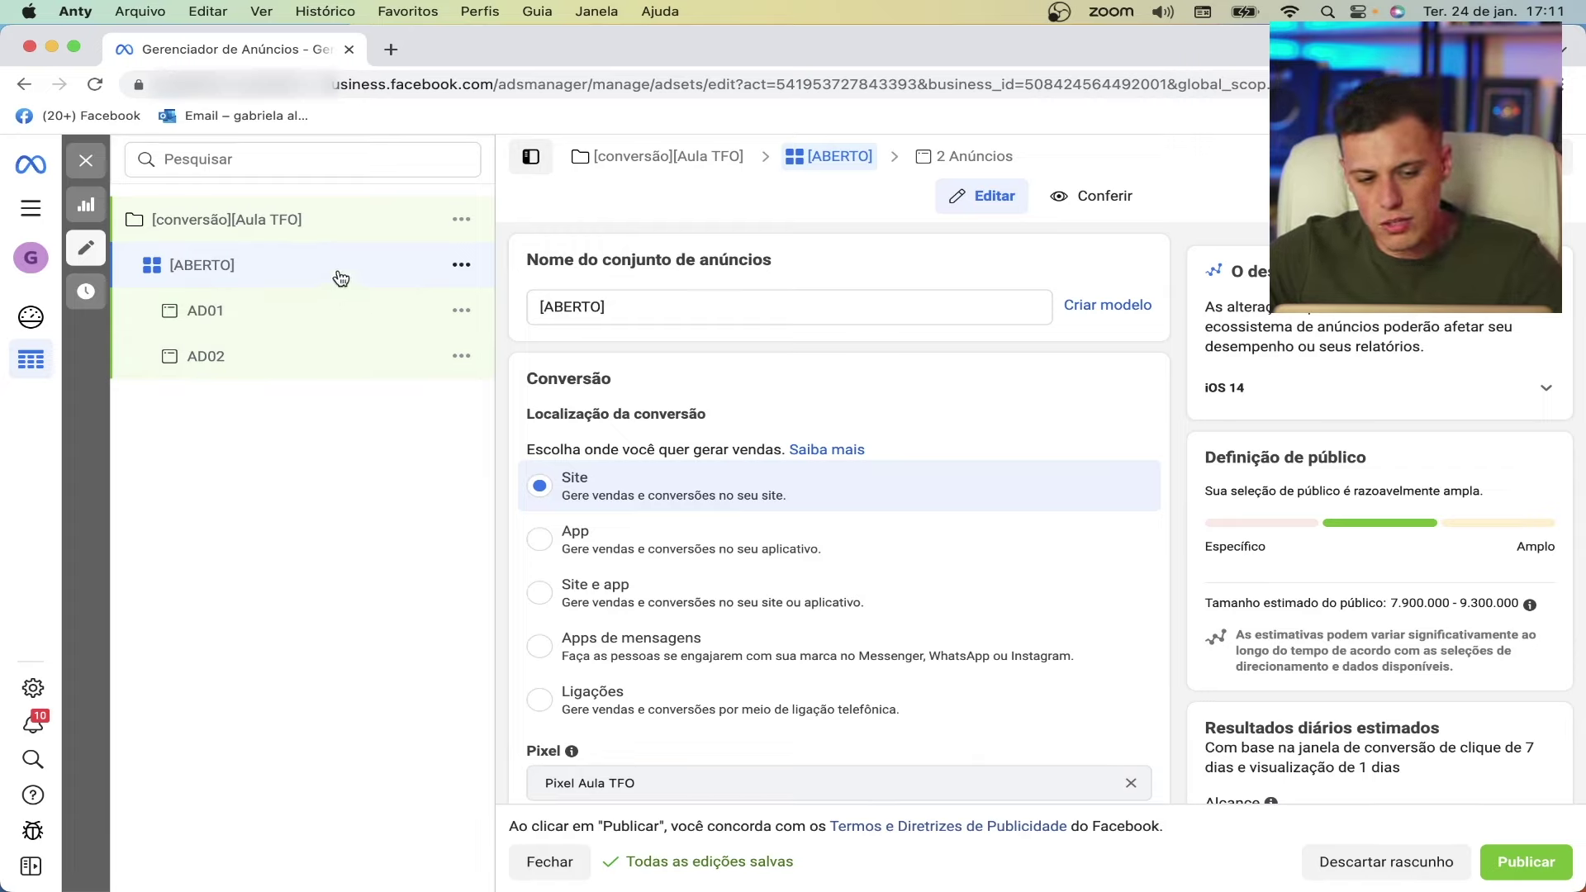
click(461, 267)
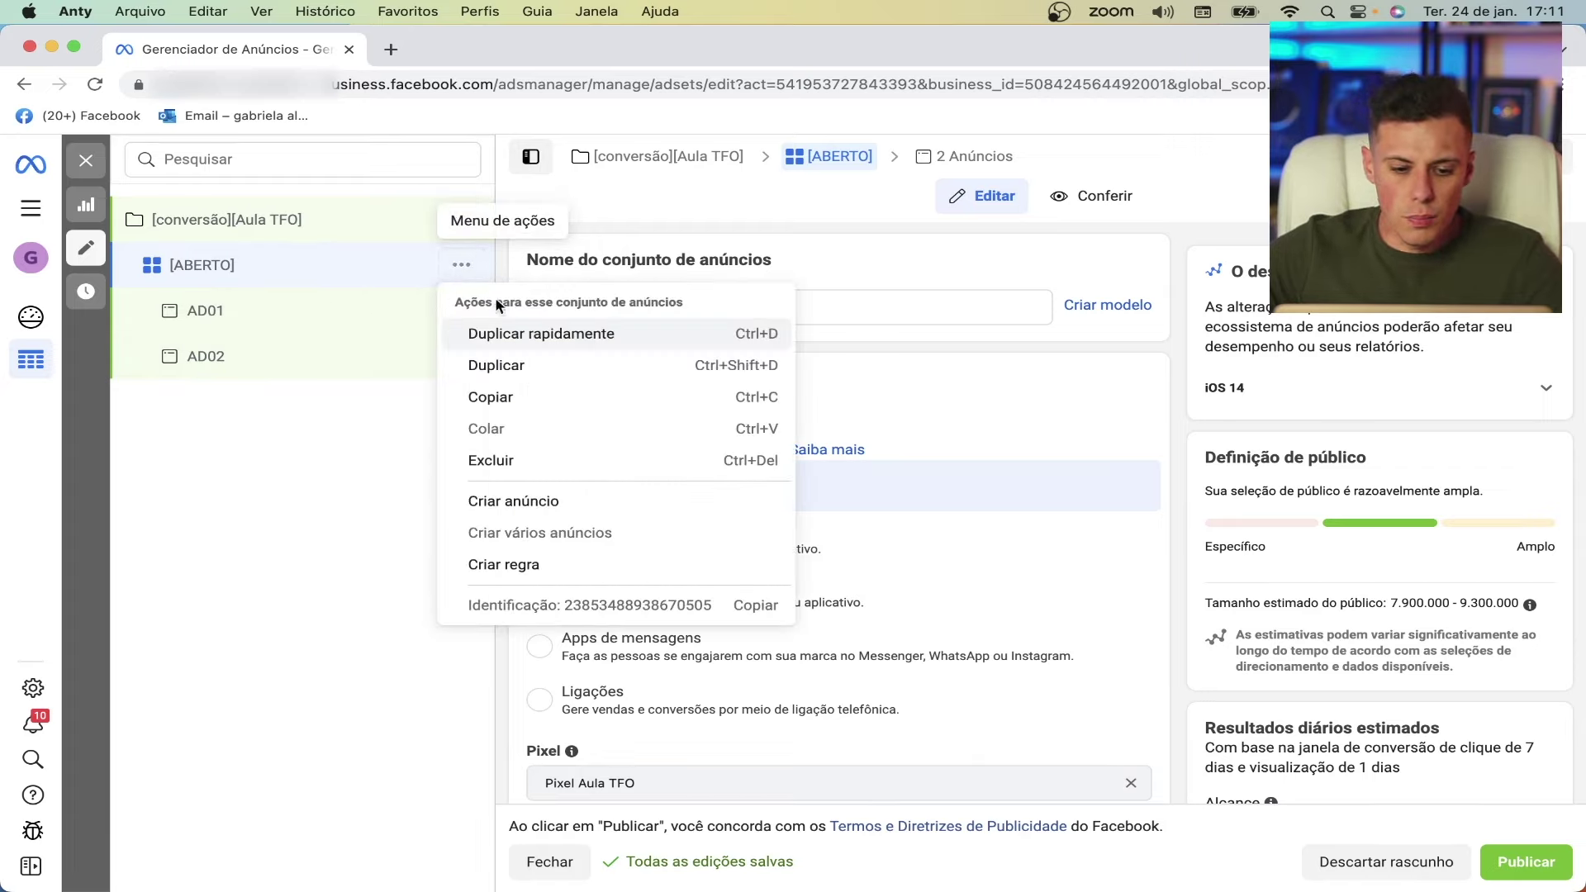
click(557, 341)
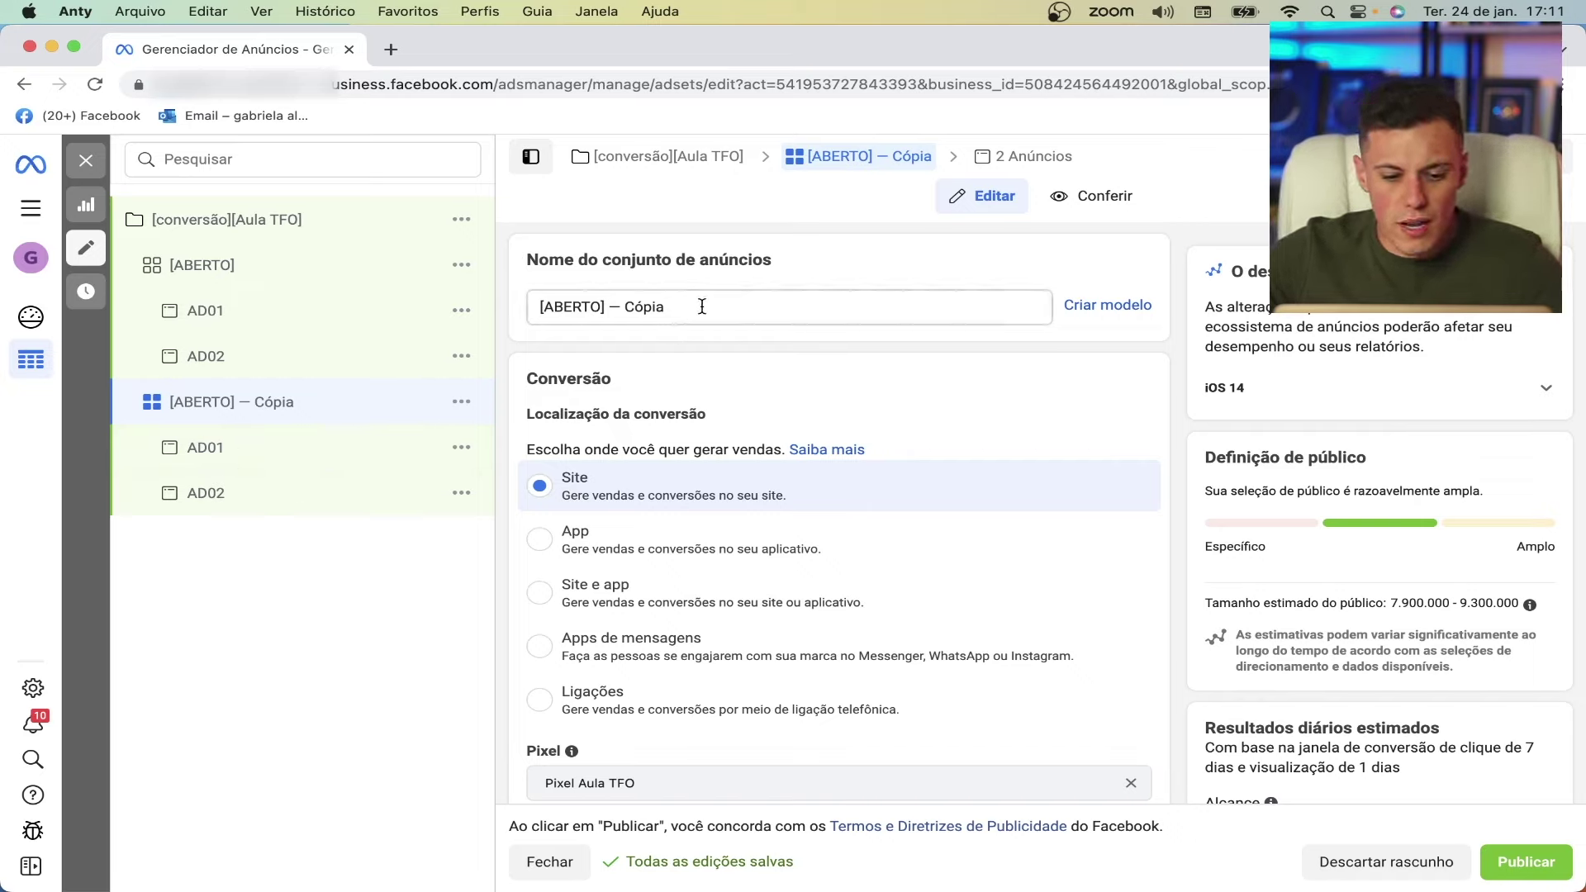
drag(706, 306, 542, 303)
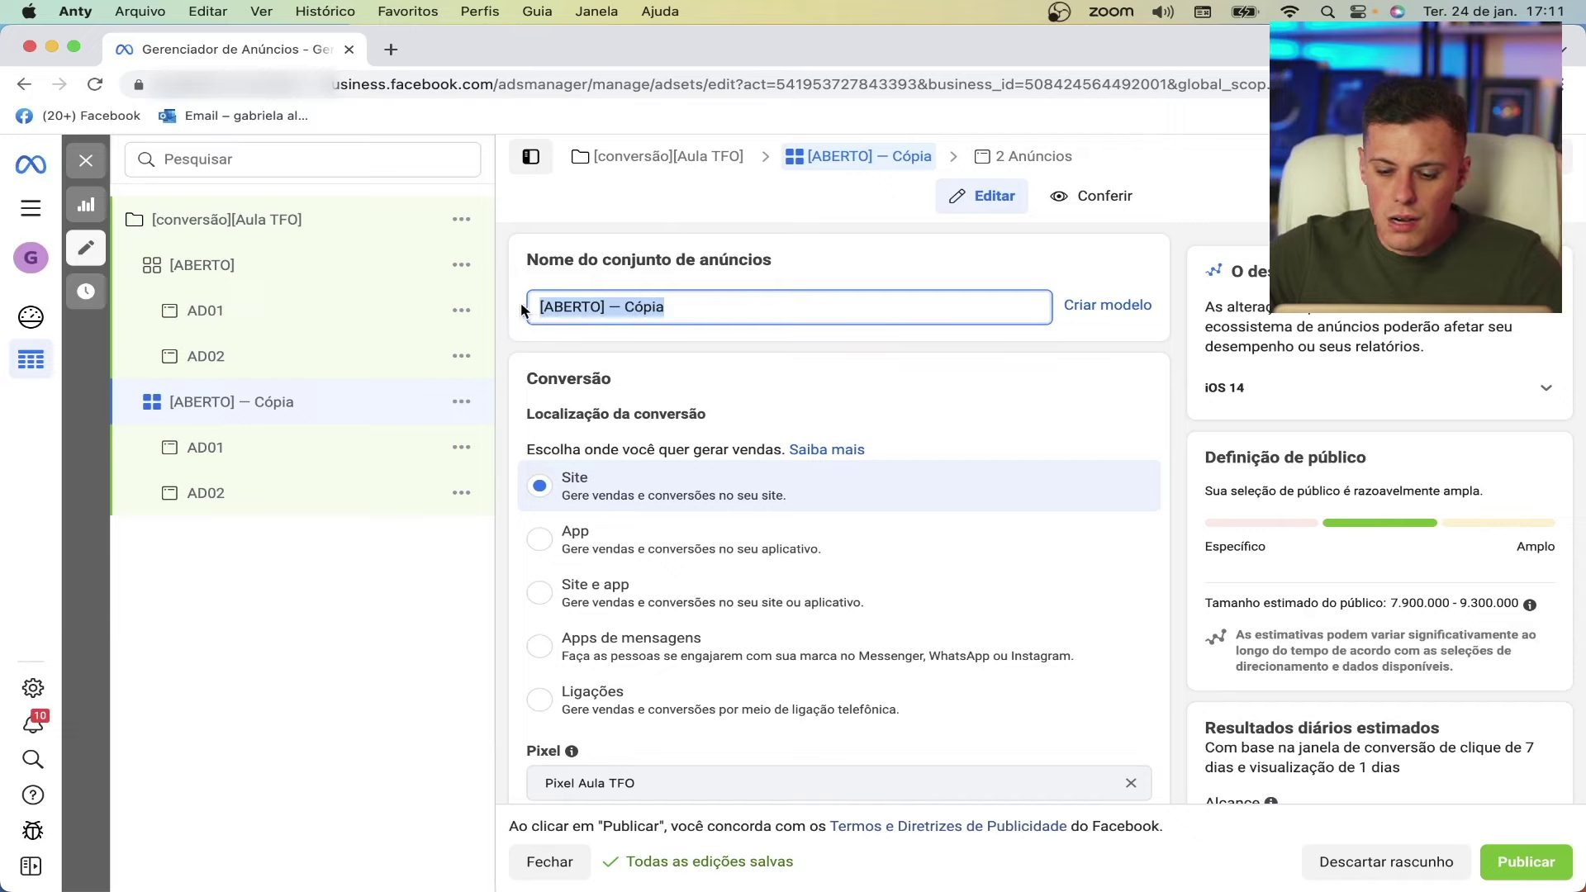
key(BackSpace)
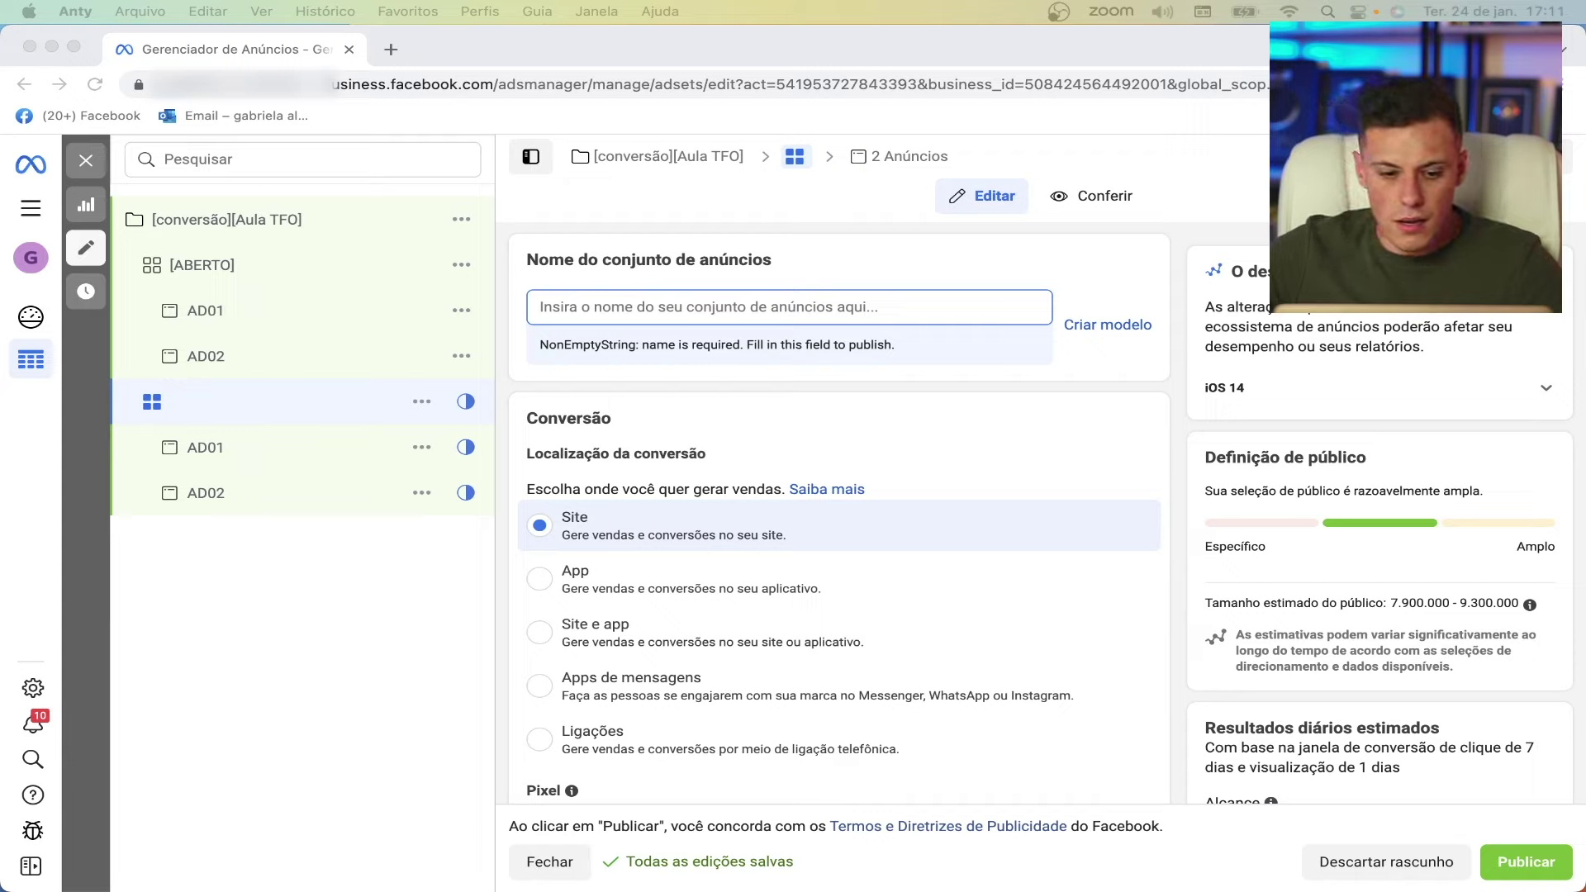
- Enter '[mix de marktplace]' as the ad set name and scroll down to the Público section
click(576, 345)
text([)
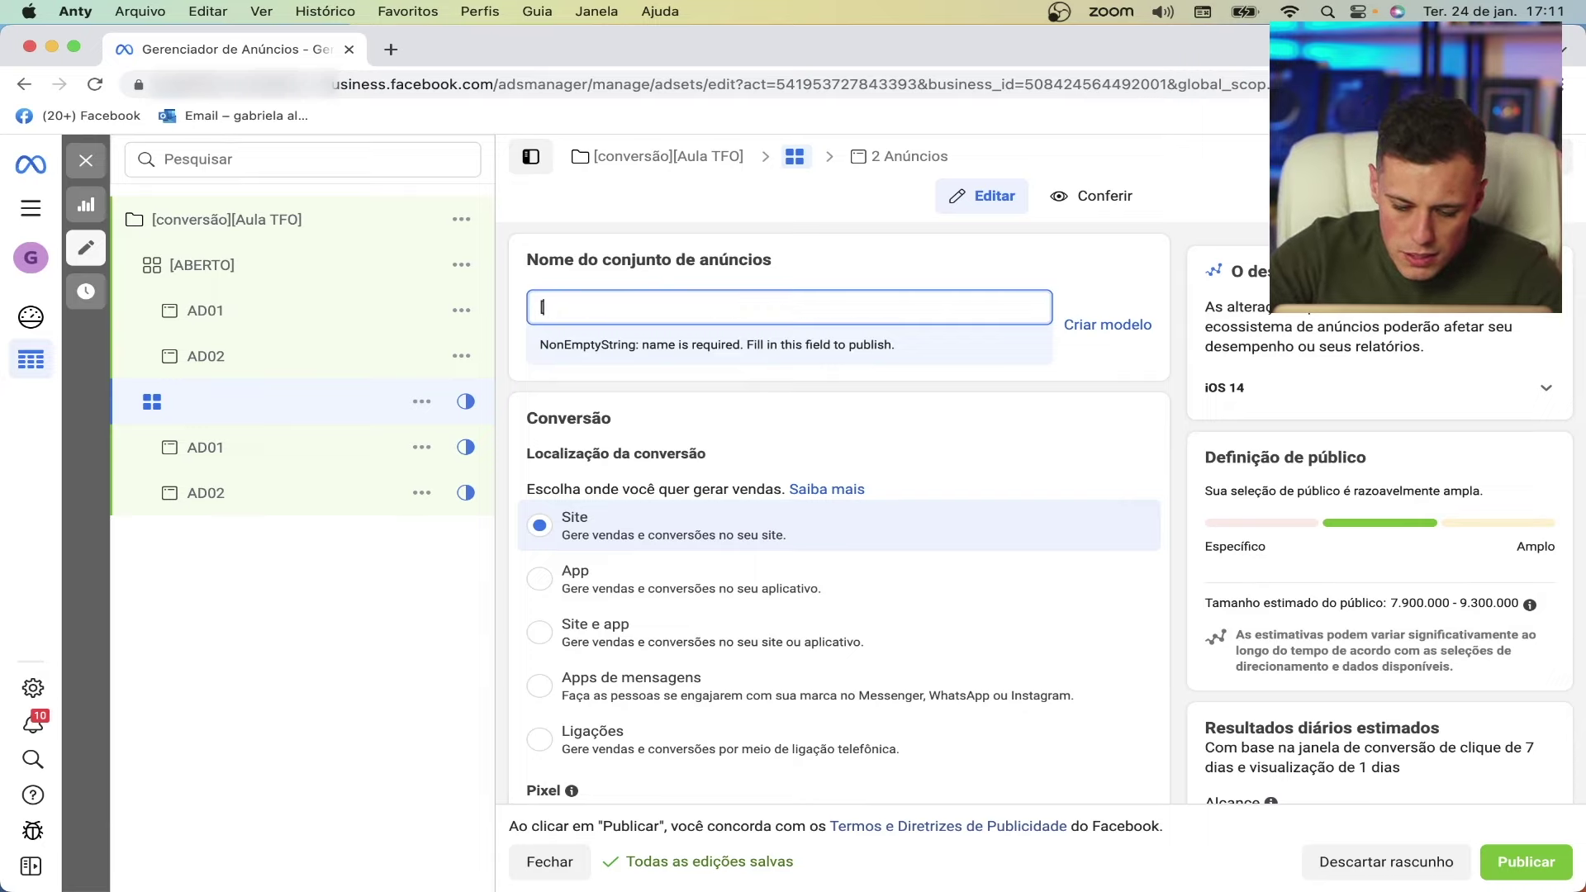
text(mix de ma)
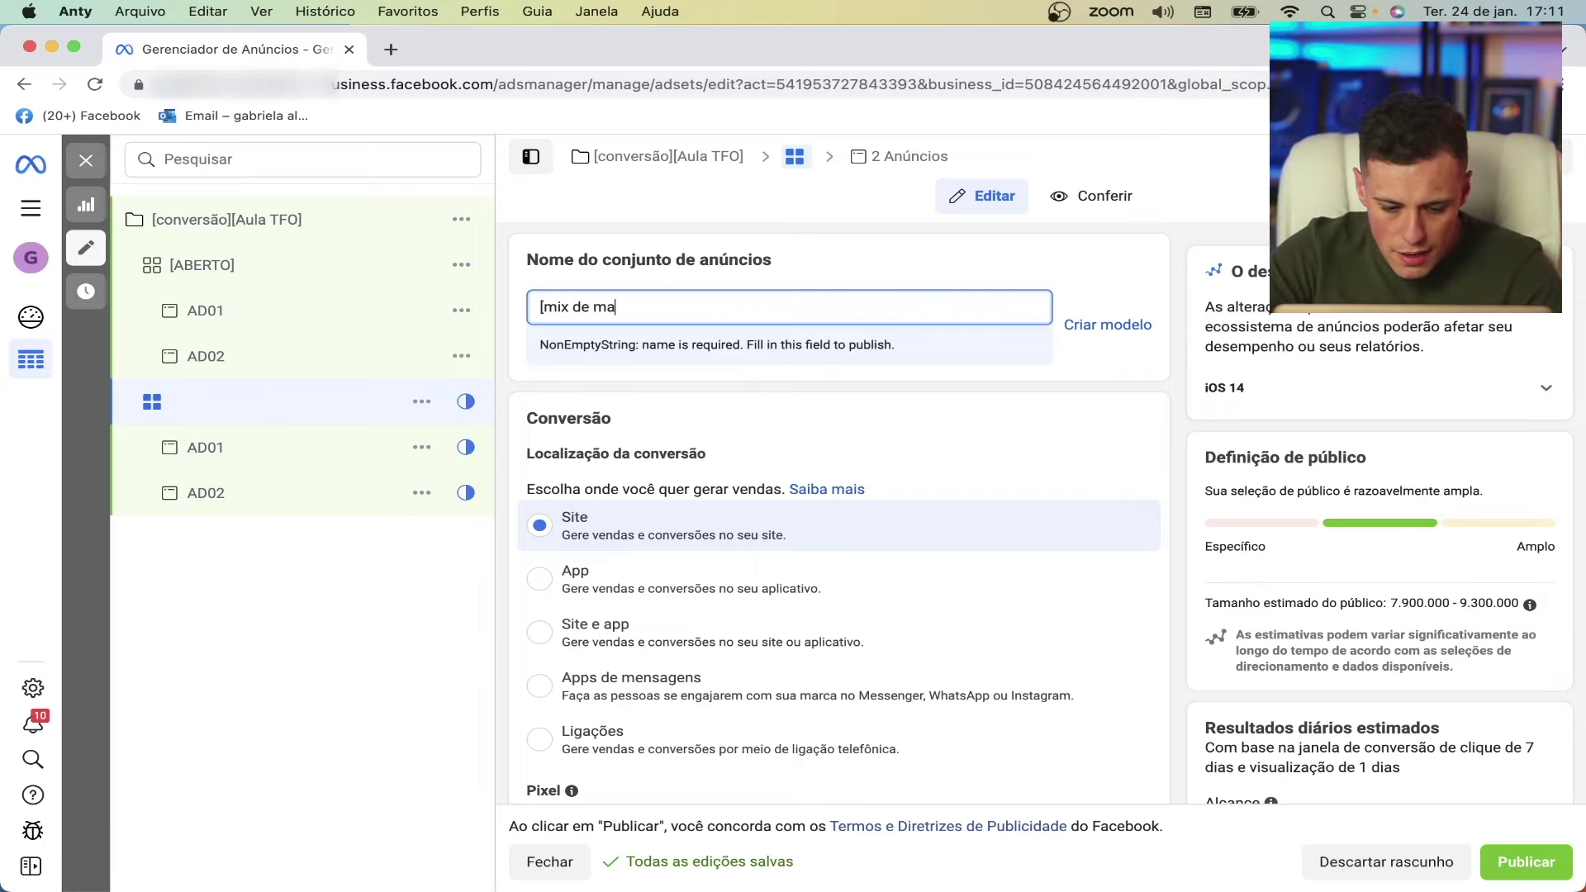
text(rkt)
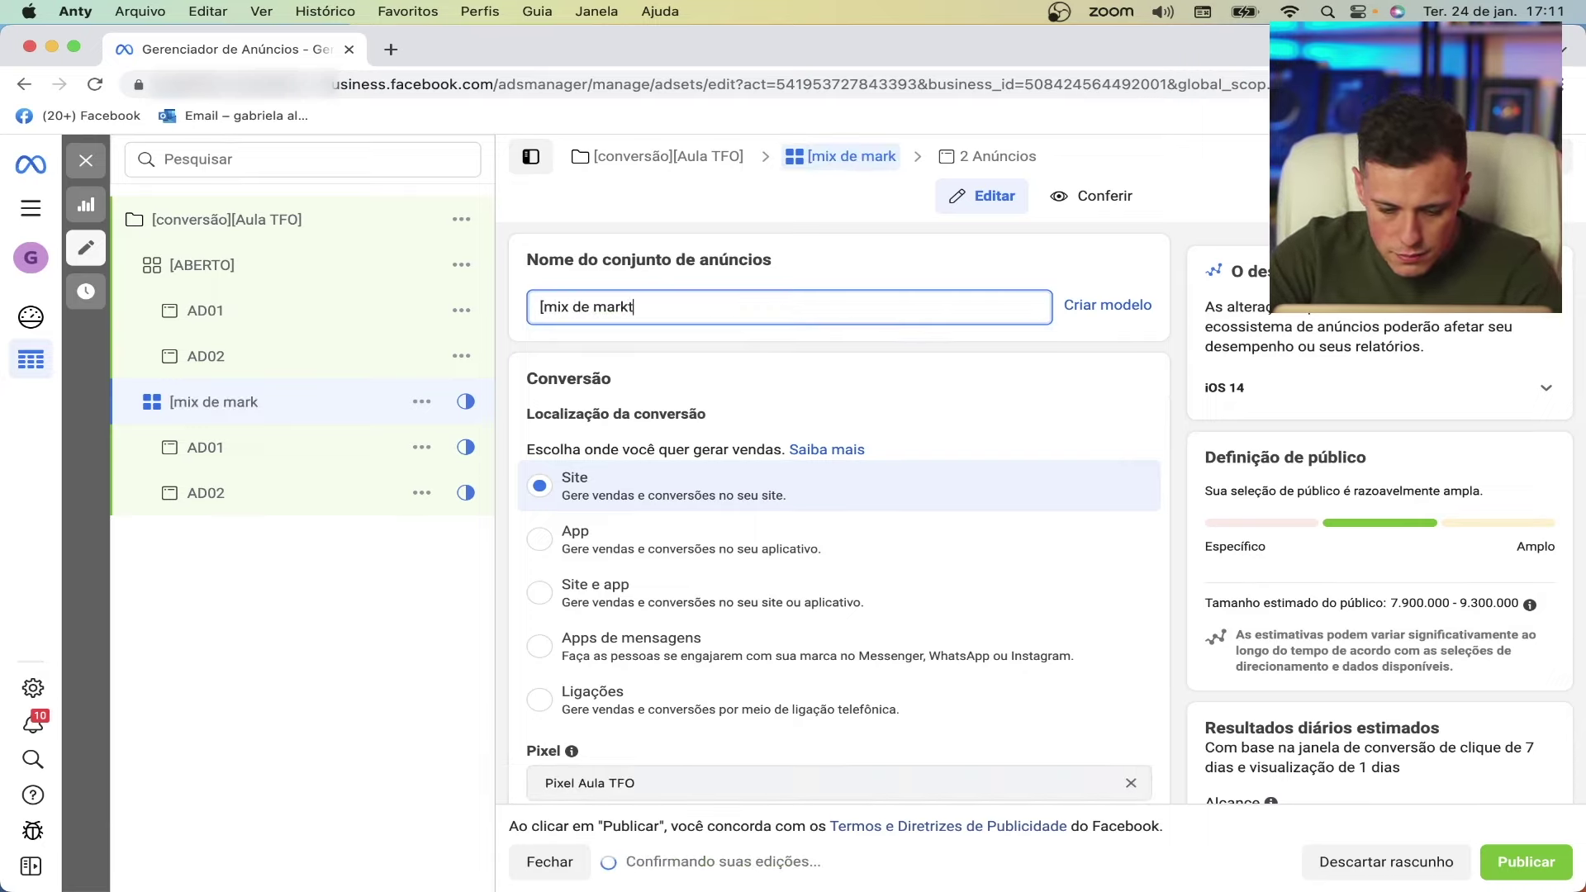
text(place])
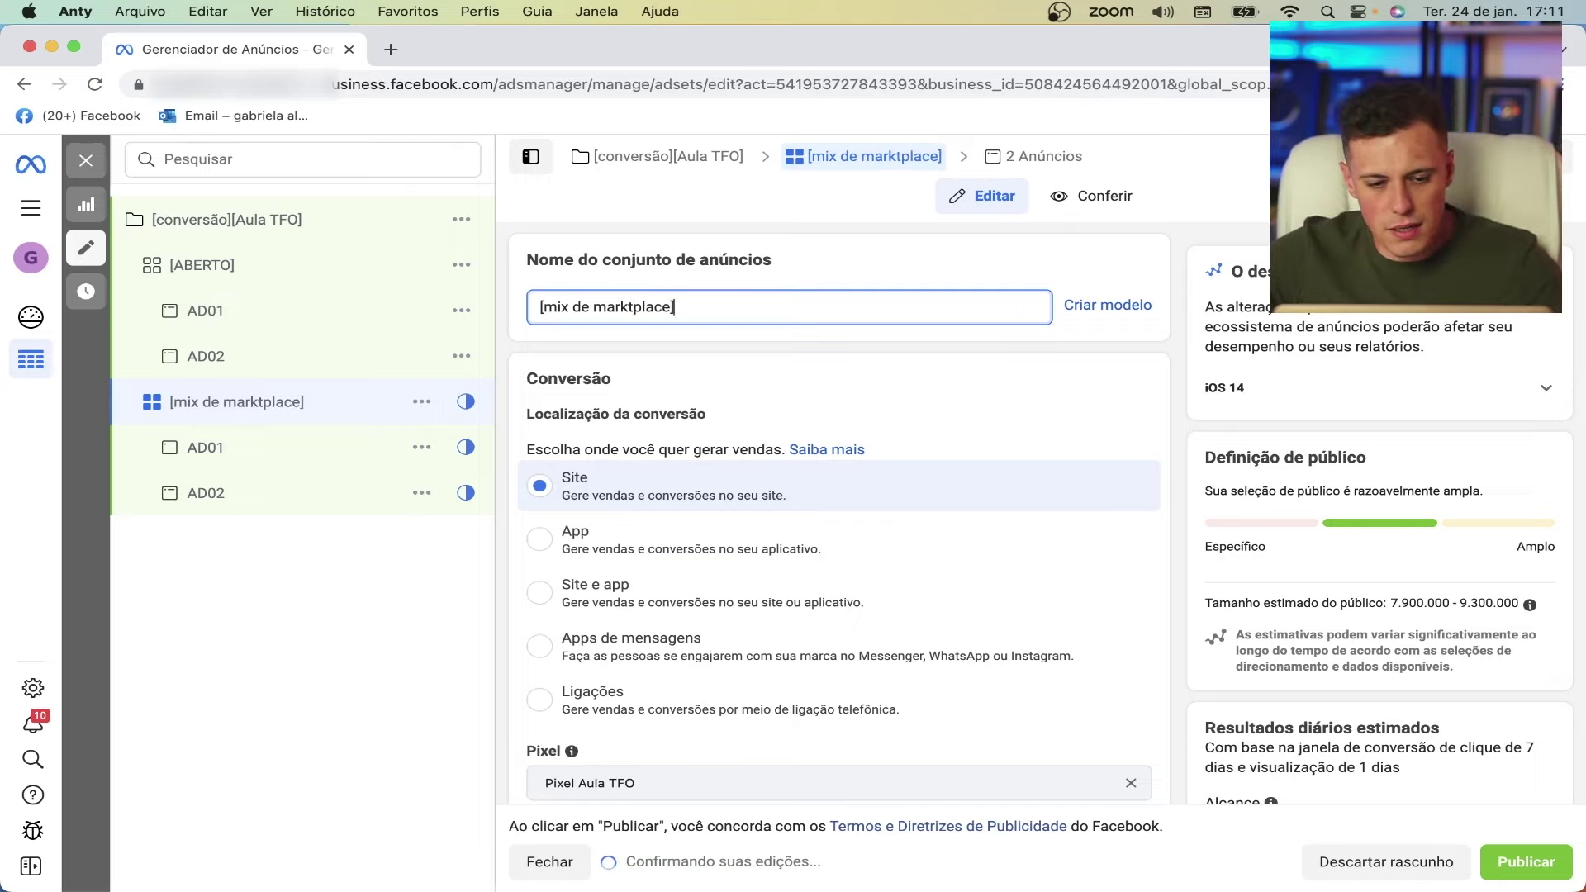
scroll(603, 324, down, 4)
scroll(606, 333, down, 4)
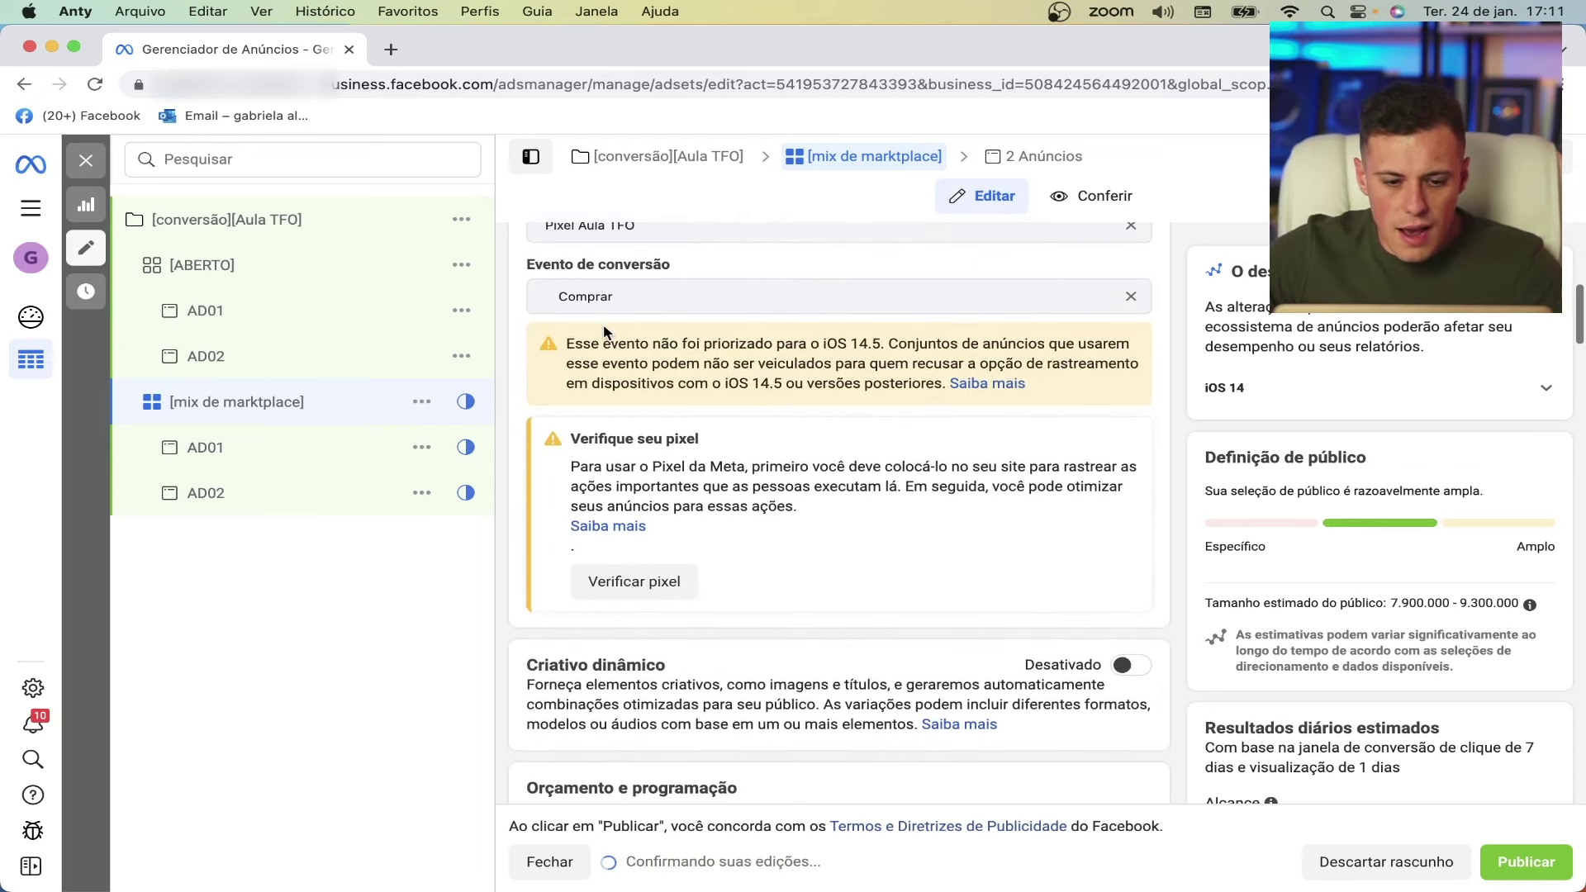
scroll(605, 333, down, 9)
scroll(604, 324, down, 7)
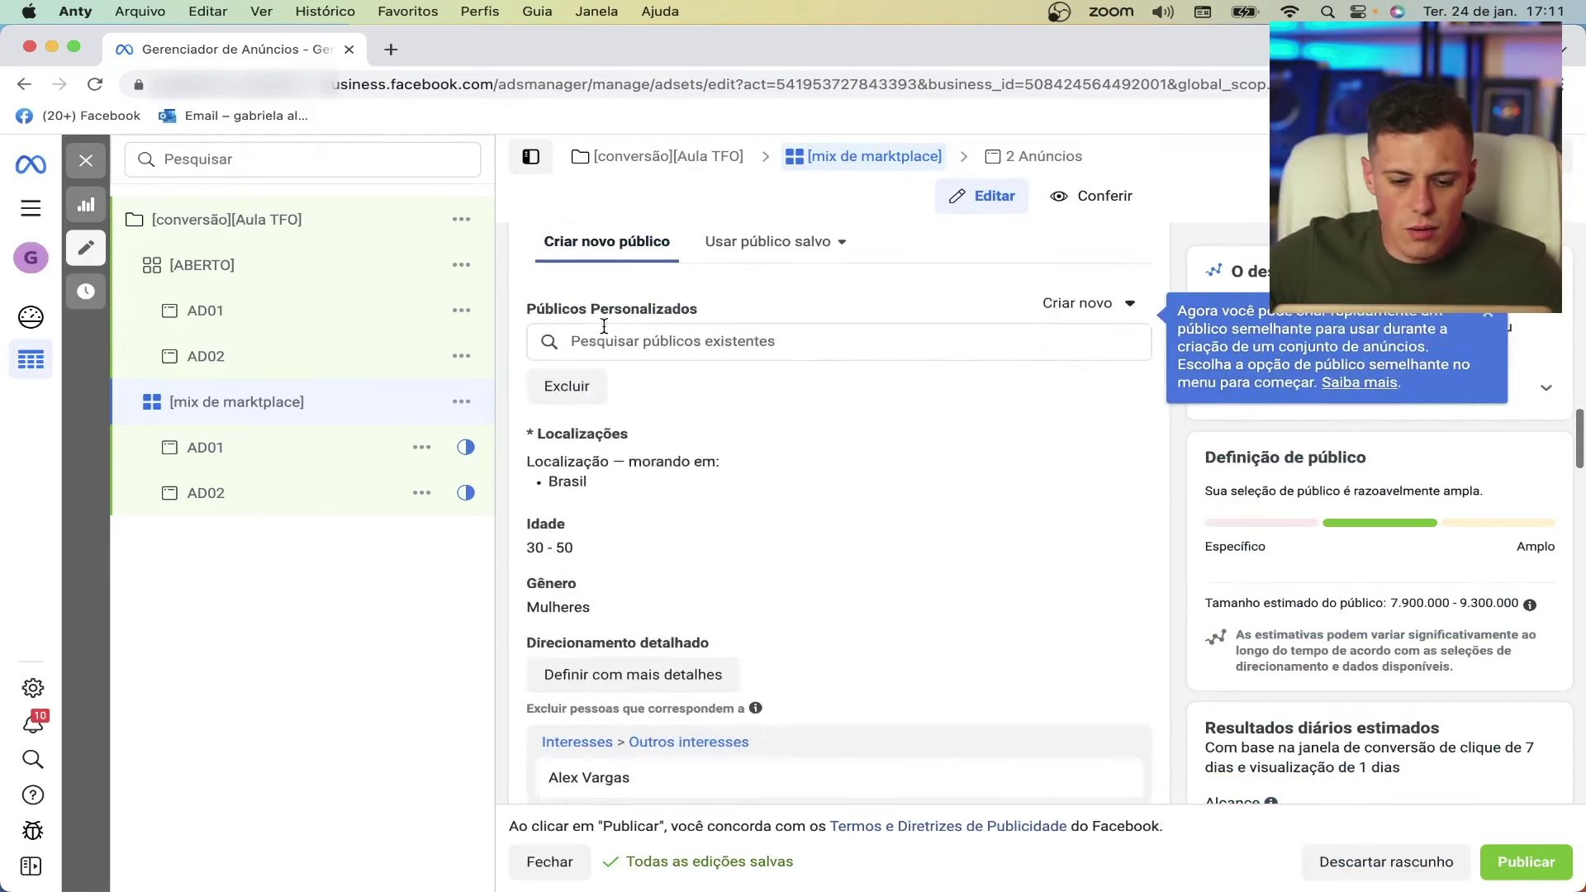
scroll(604, 326, up, 1)
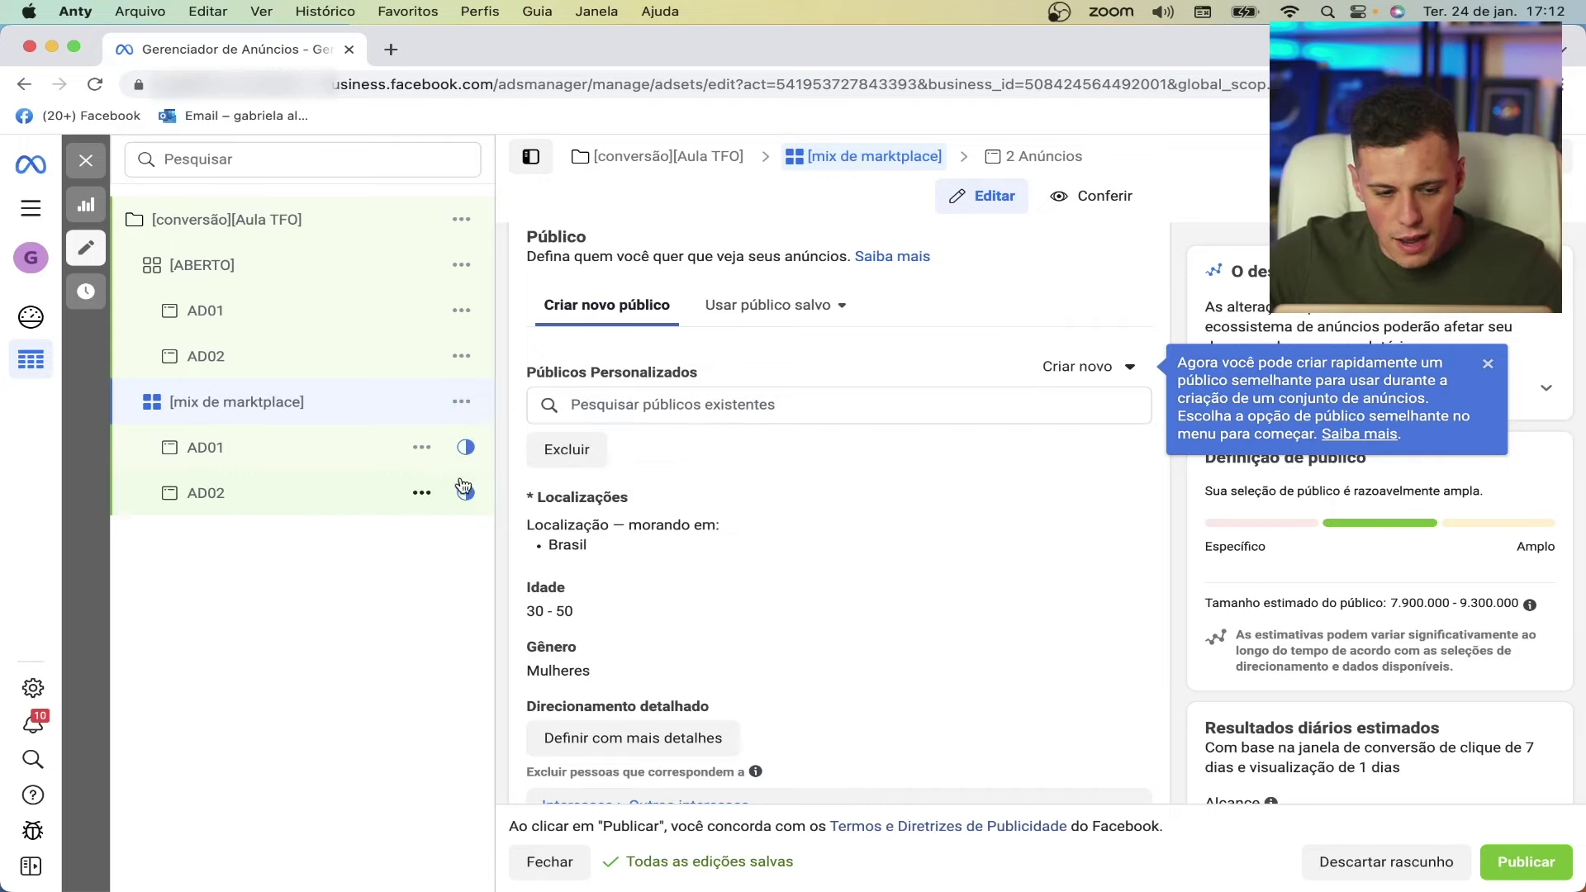
scroll(722, 488, down, 5)
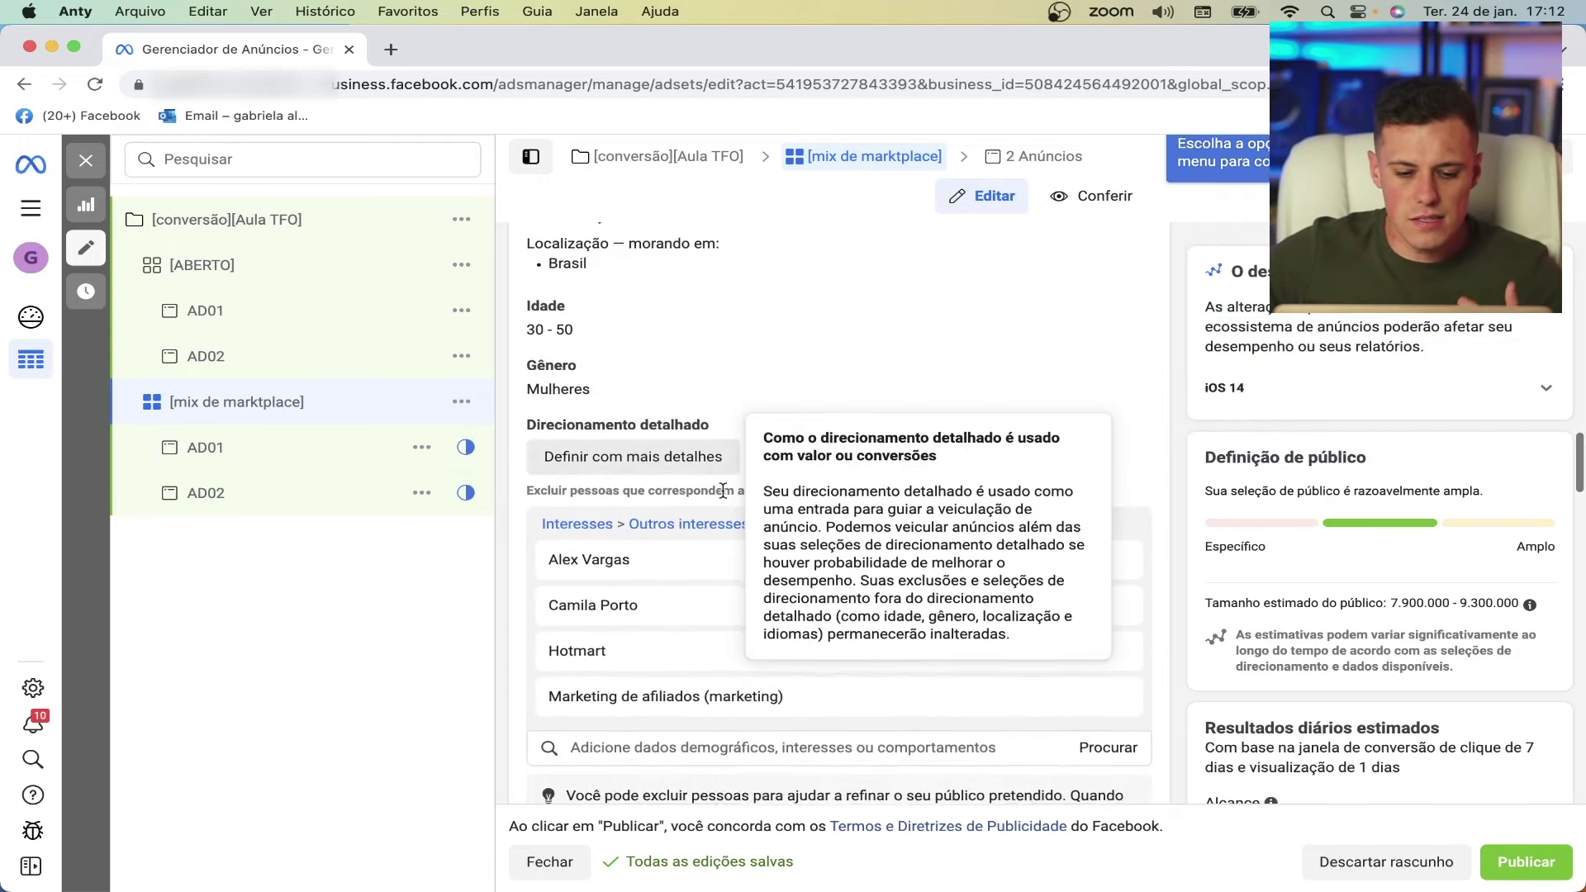
scroll(722, 489, up, 5)
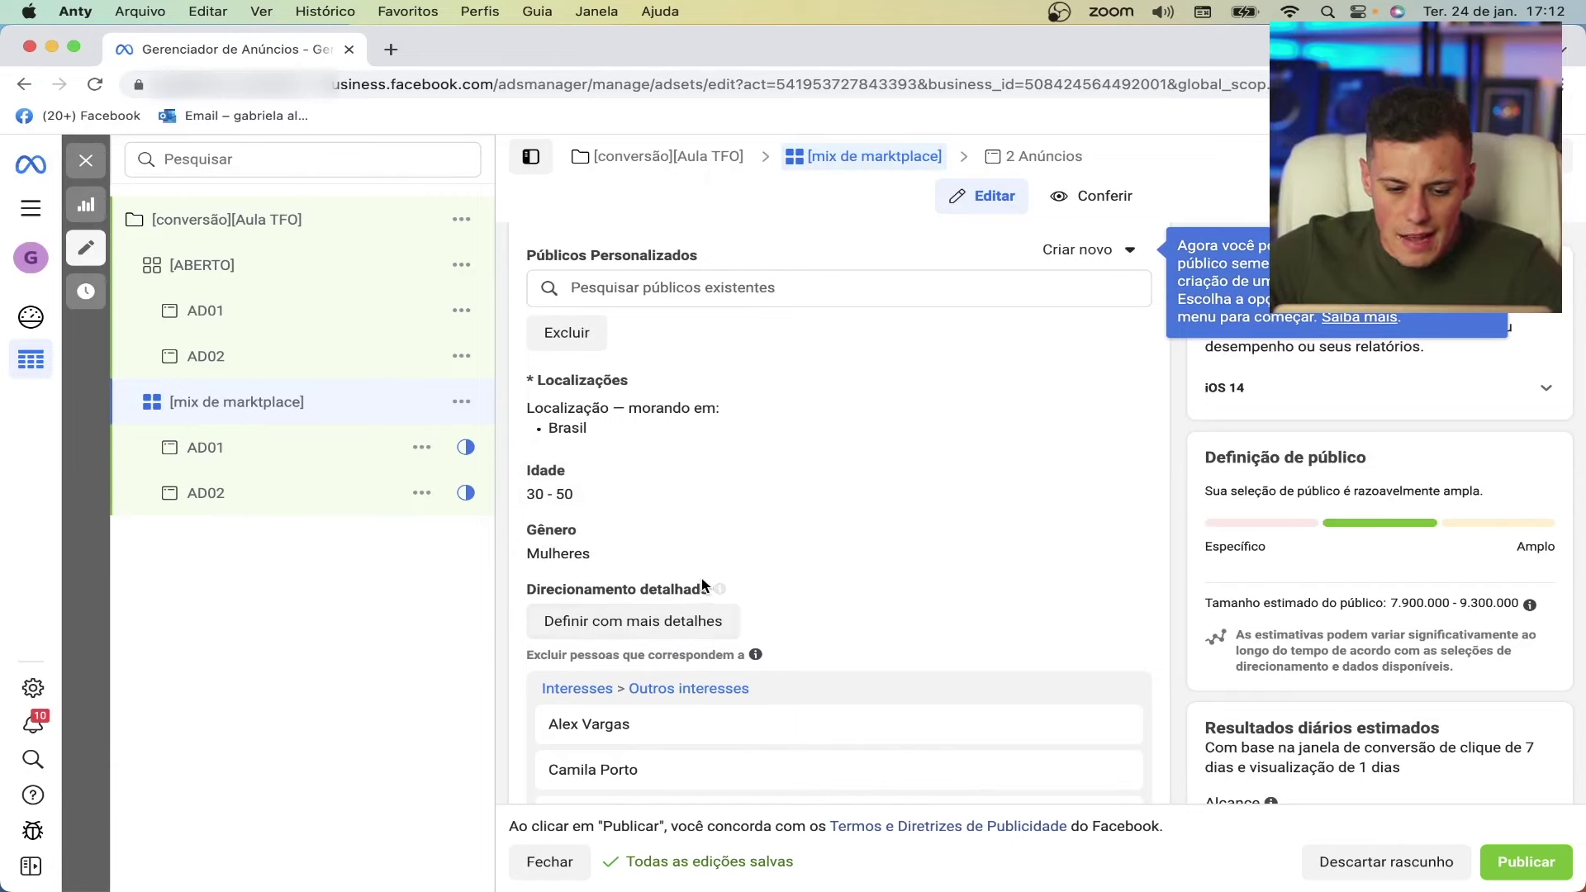
- Add MercadoLivre as an included interest under detailed targeting
click(694, 626)
scroll(661, 562, down, 2)
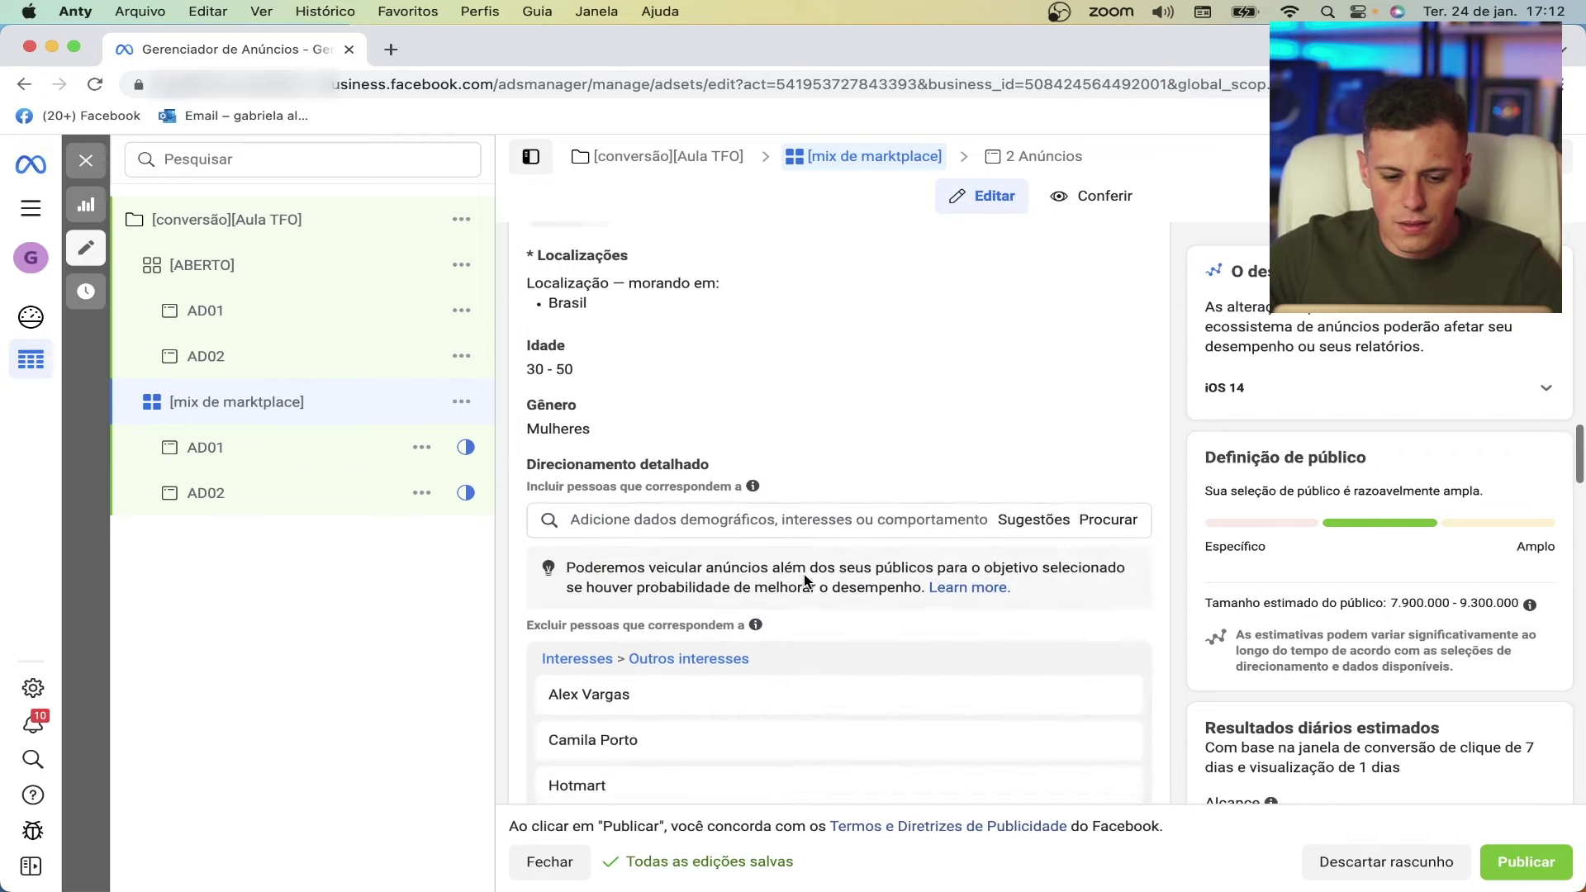
click(653, 513)
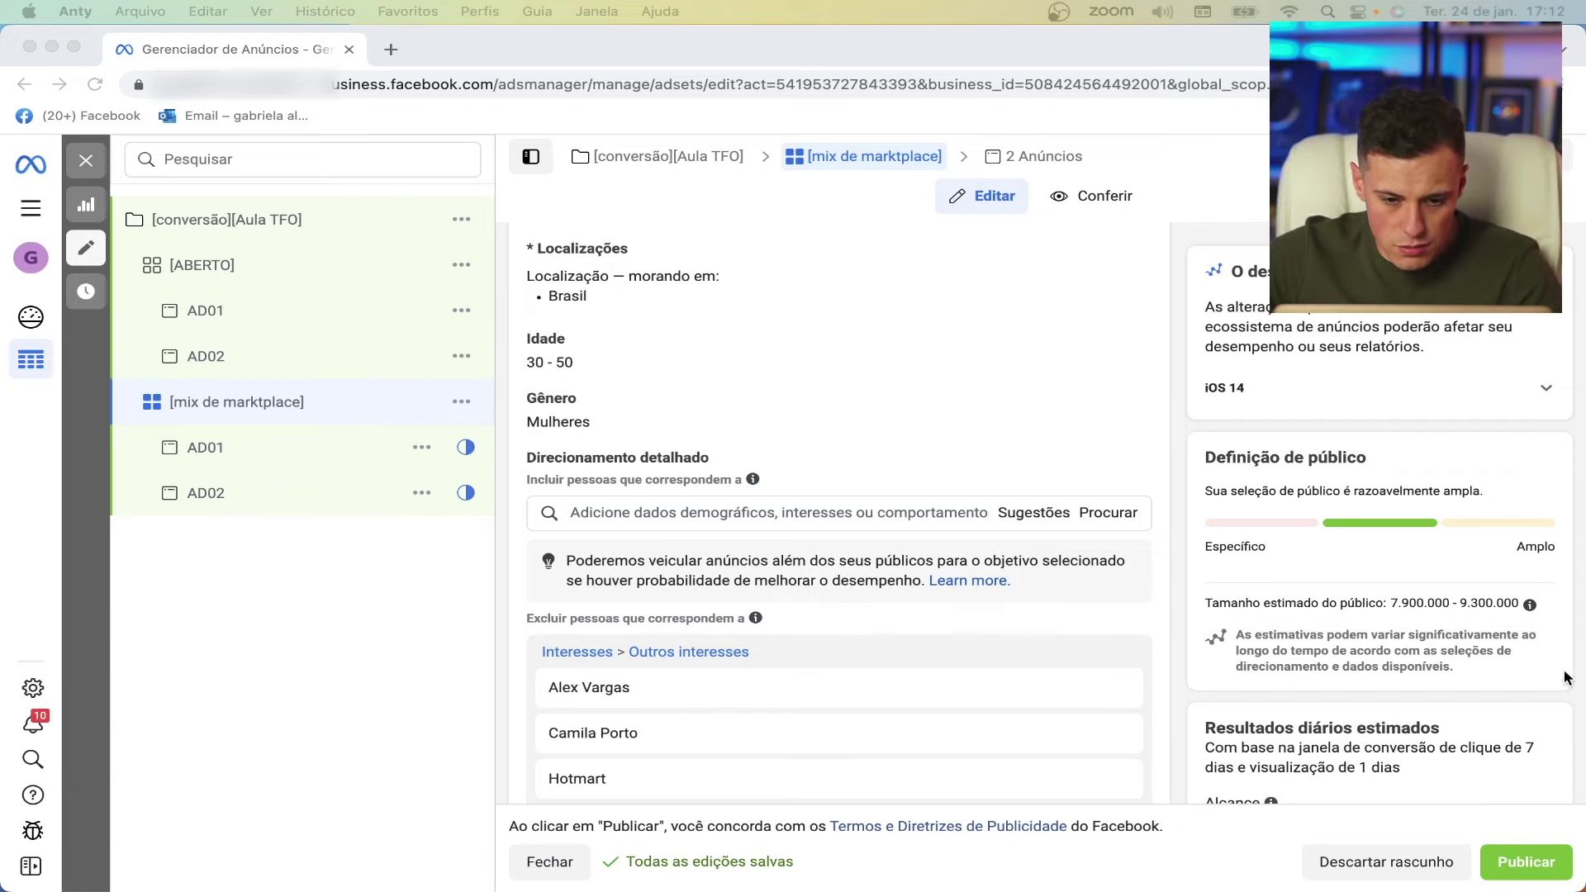
click(884, 512)
text(Mercado Livre)
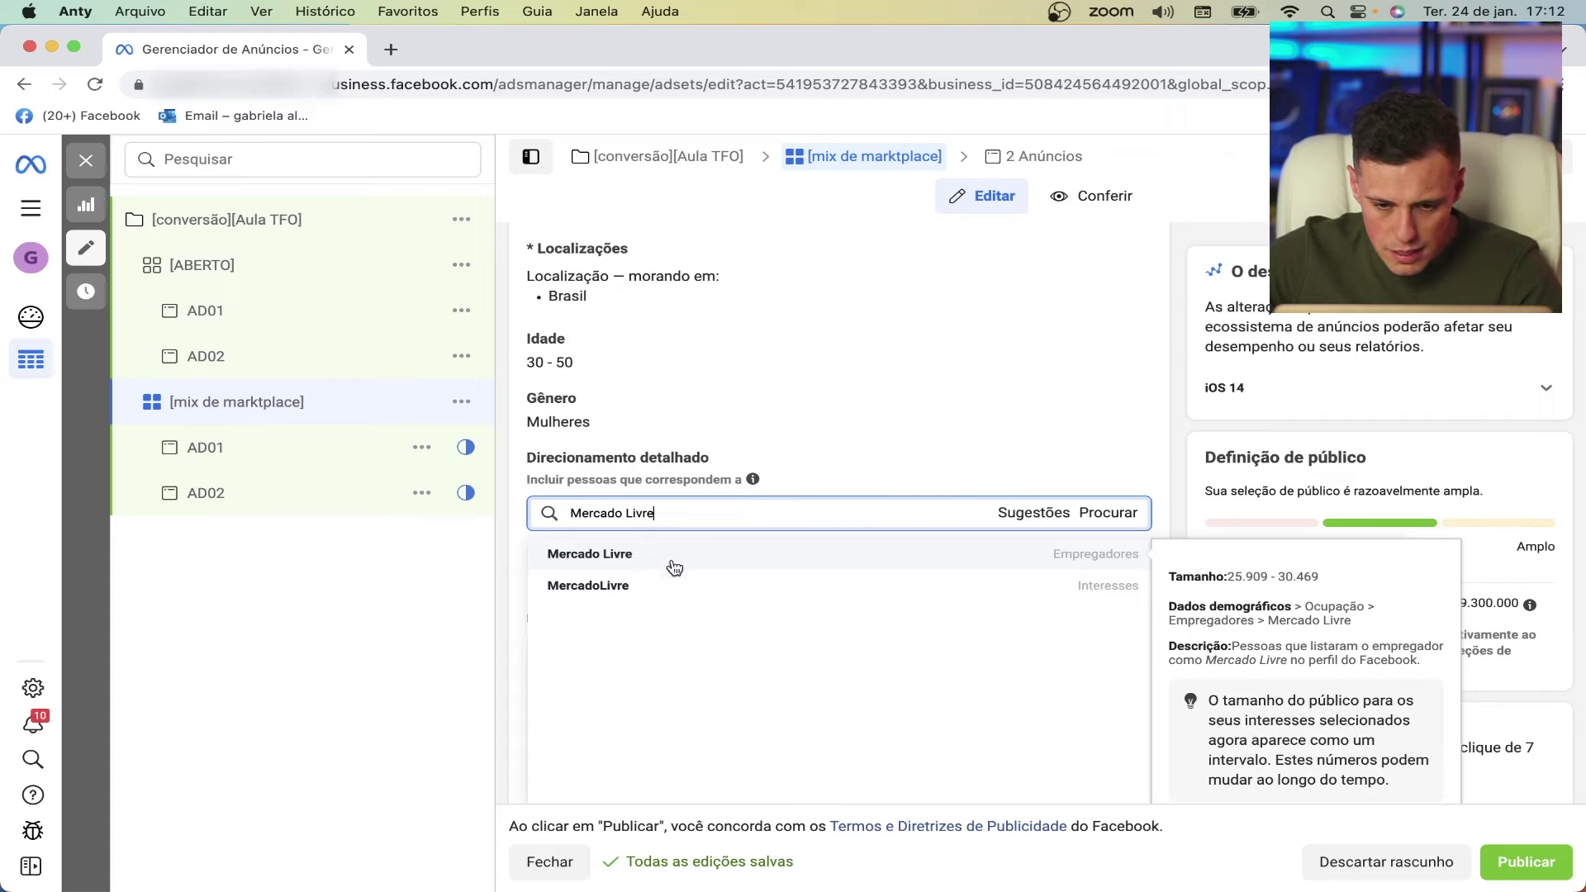
click(1049, 587)
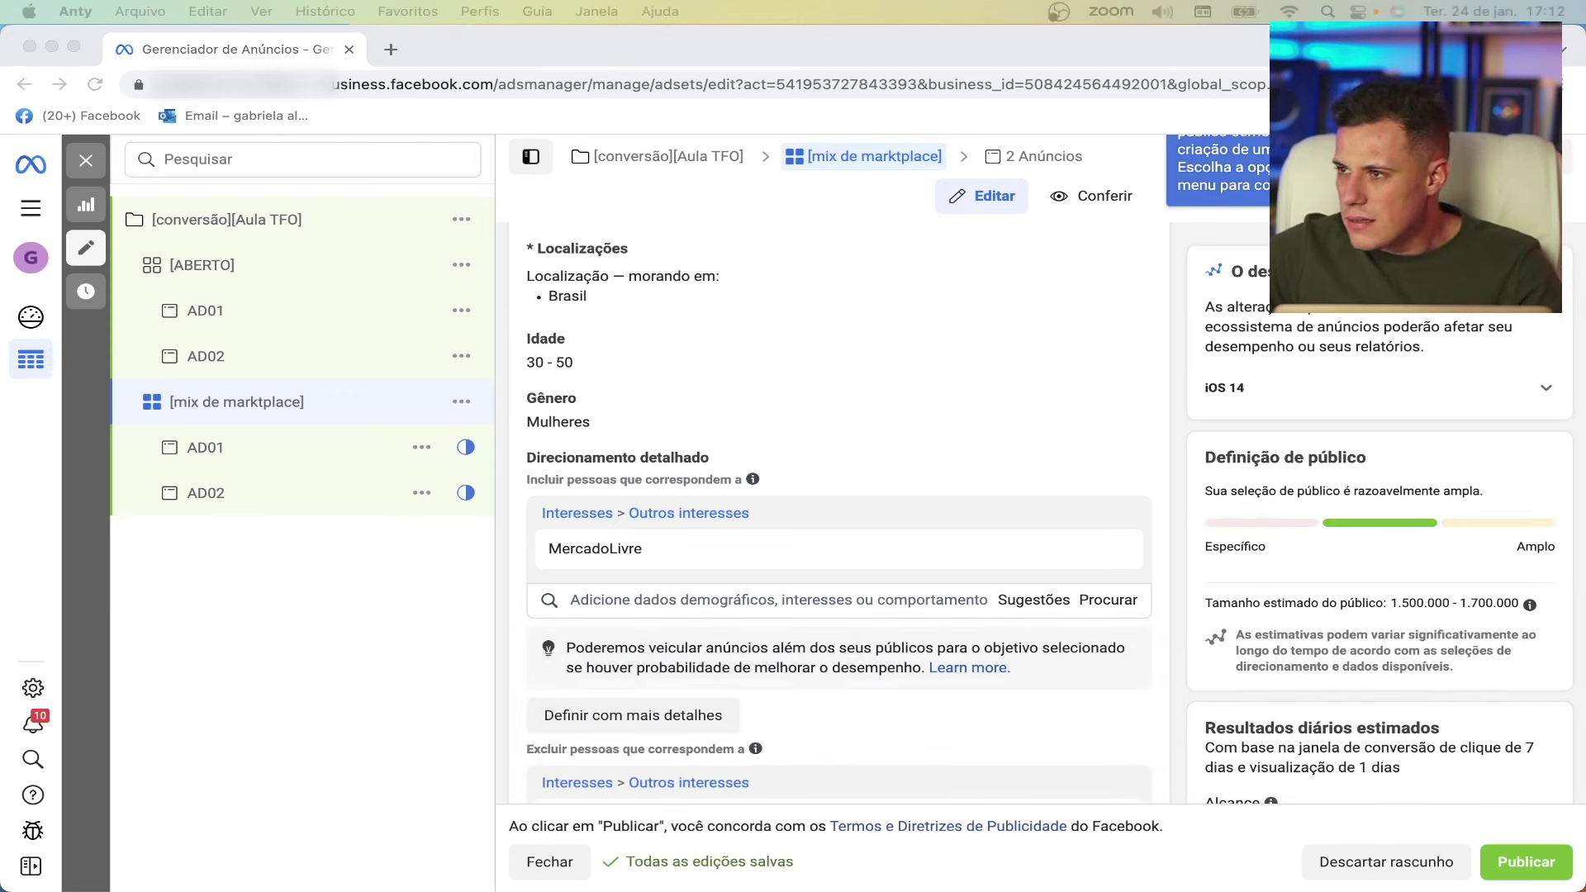
- Add AliExpress and Drop shipping (varejista) as included interests, clearing a partial 'sho' search
click(589, 593)
text(AliExpress)
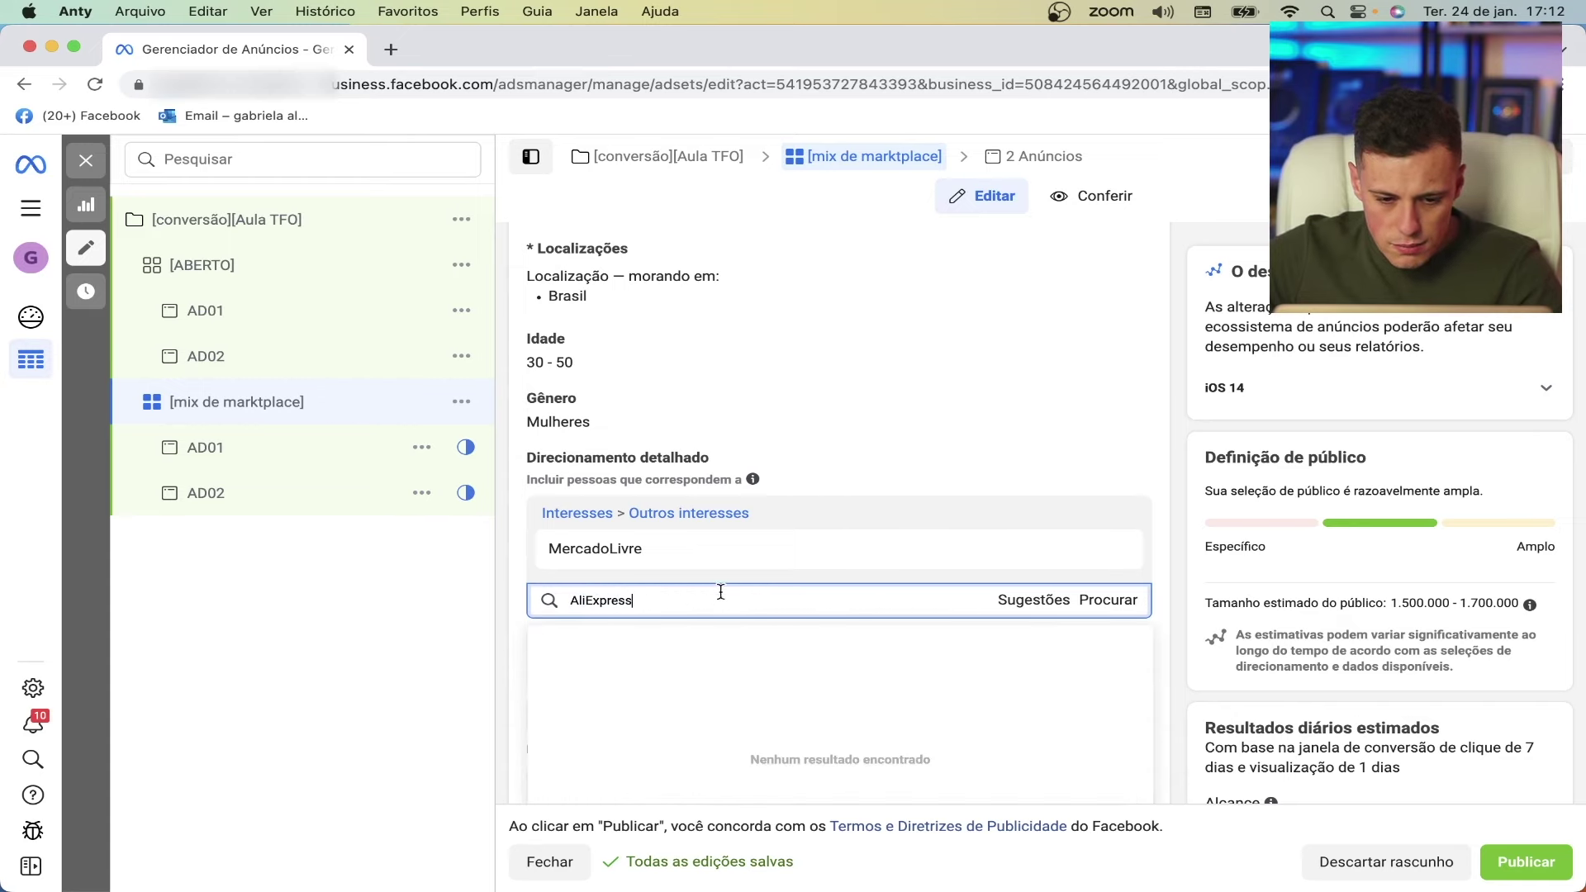
click(613, 644)
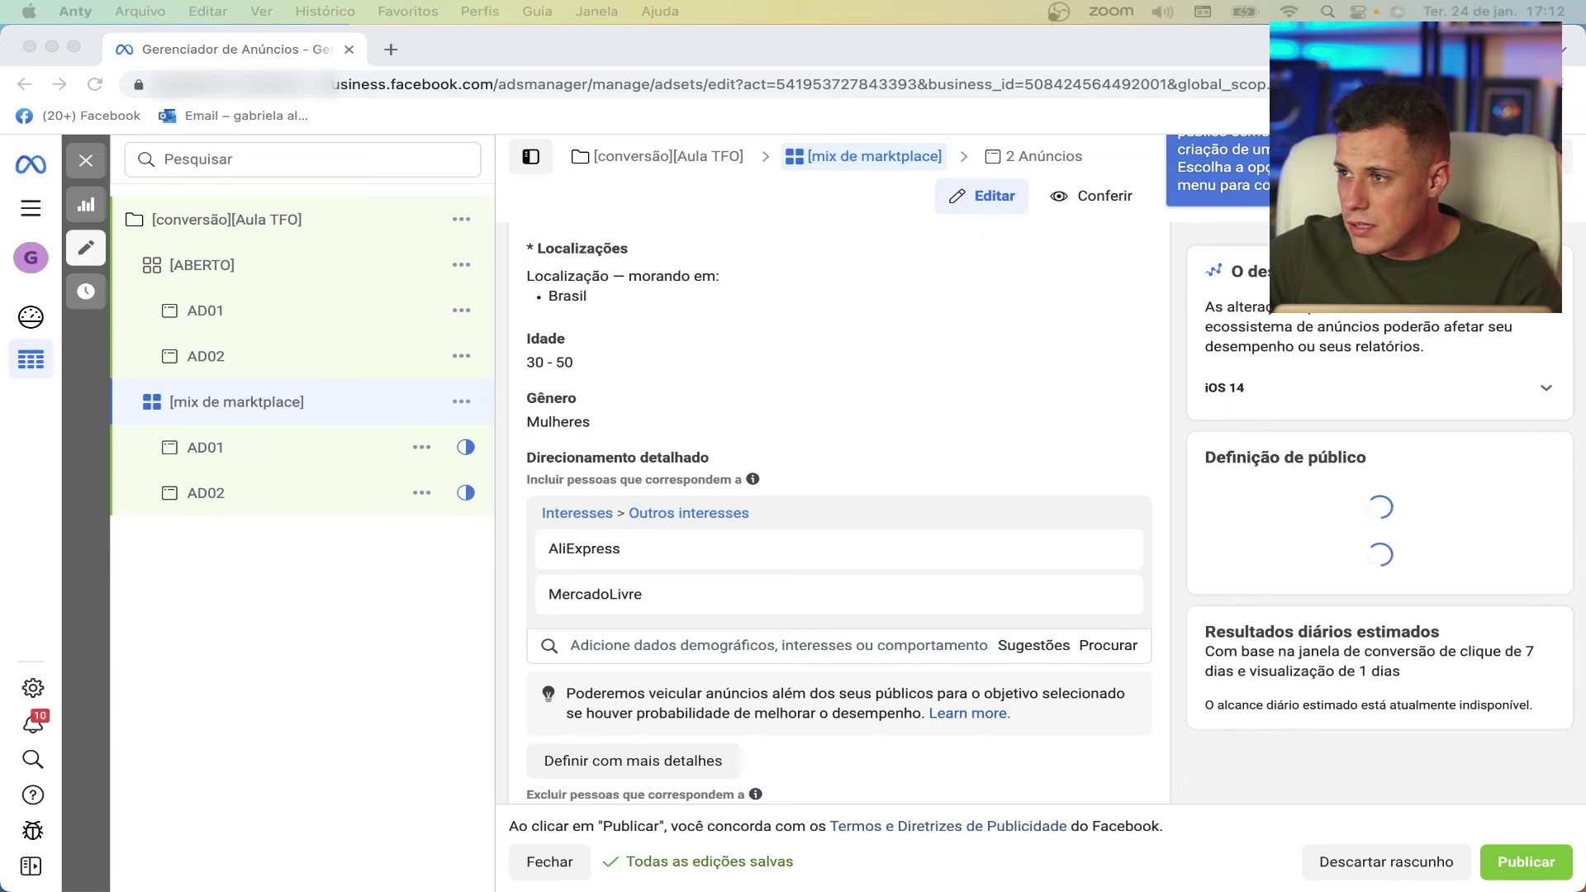
click(615, 643)
text(Drop shipping)
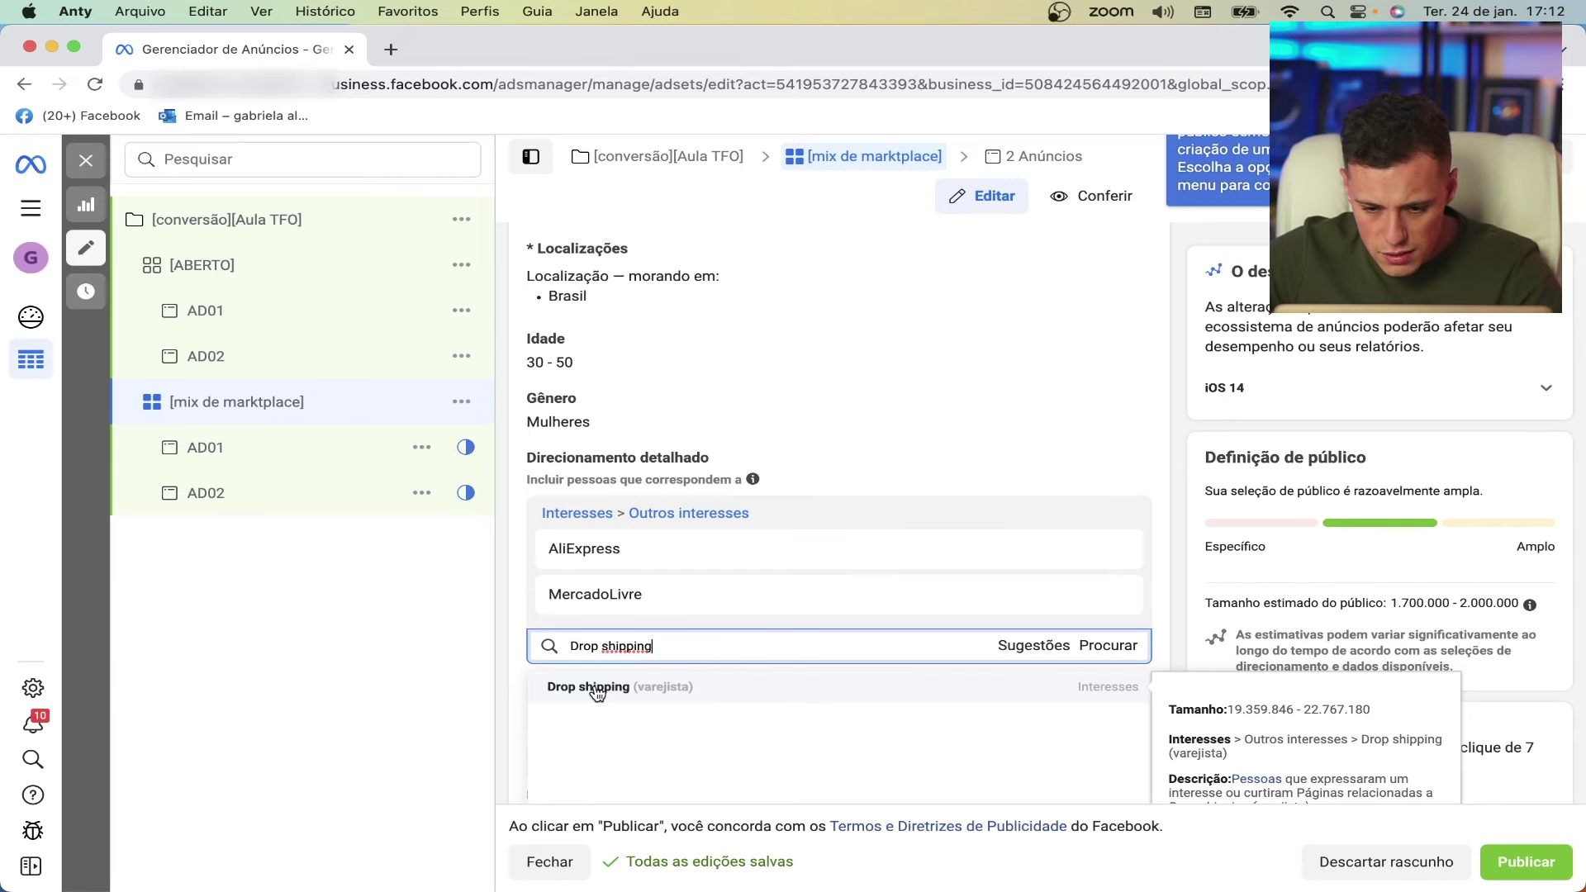
click(596, 690)
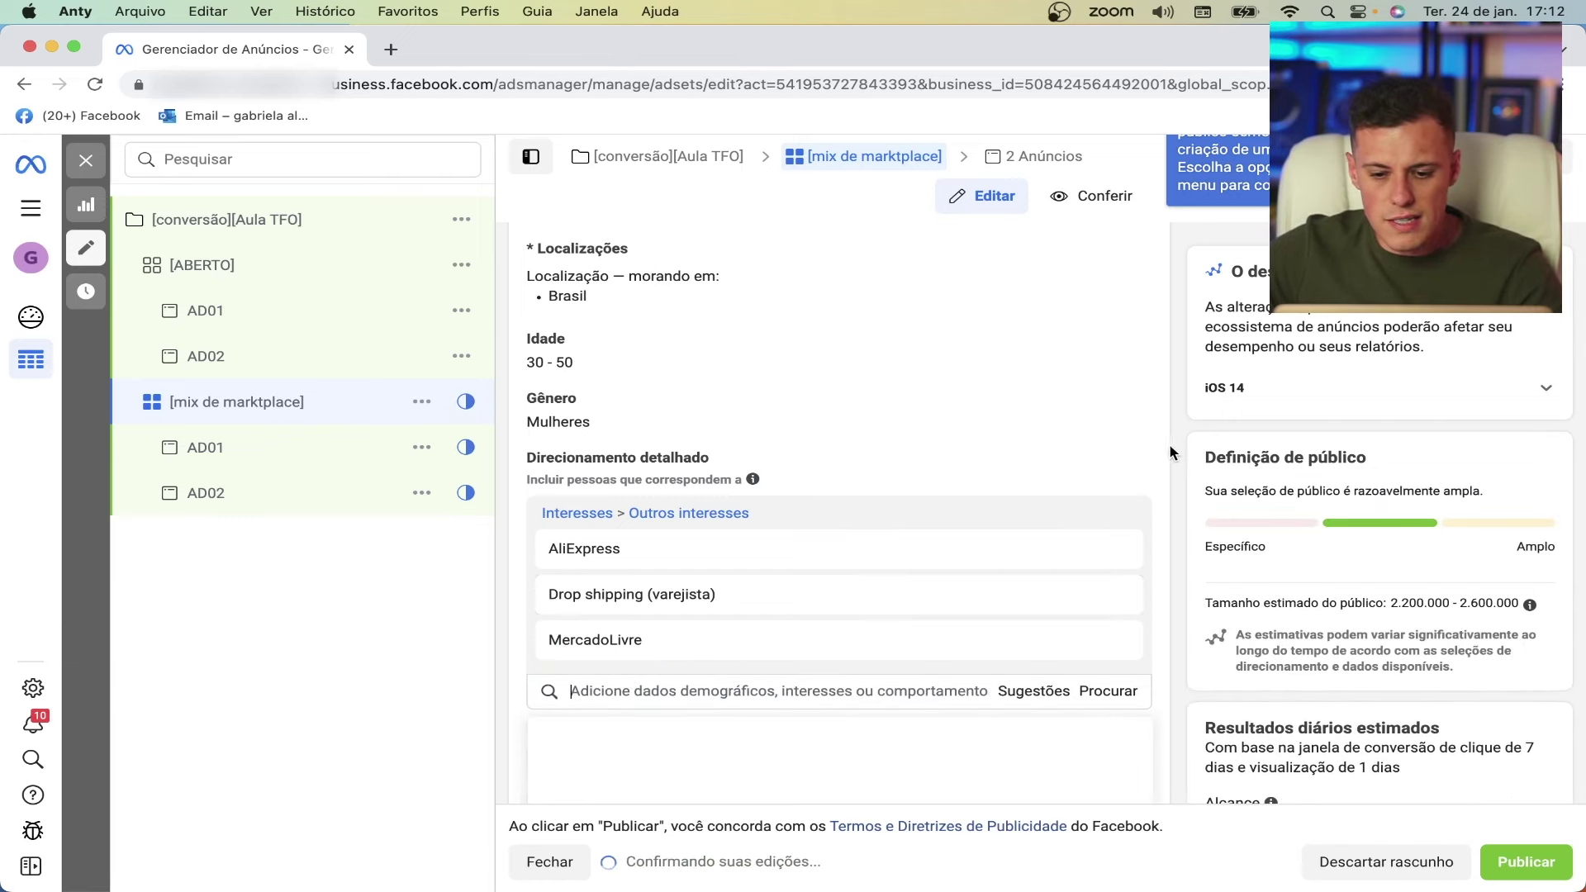
mouse_move(907, 565)
scroll(908, 565, down, 1)
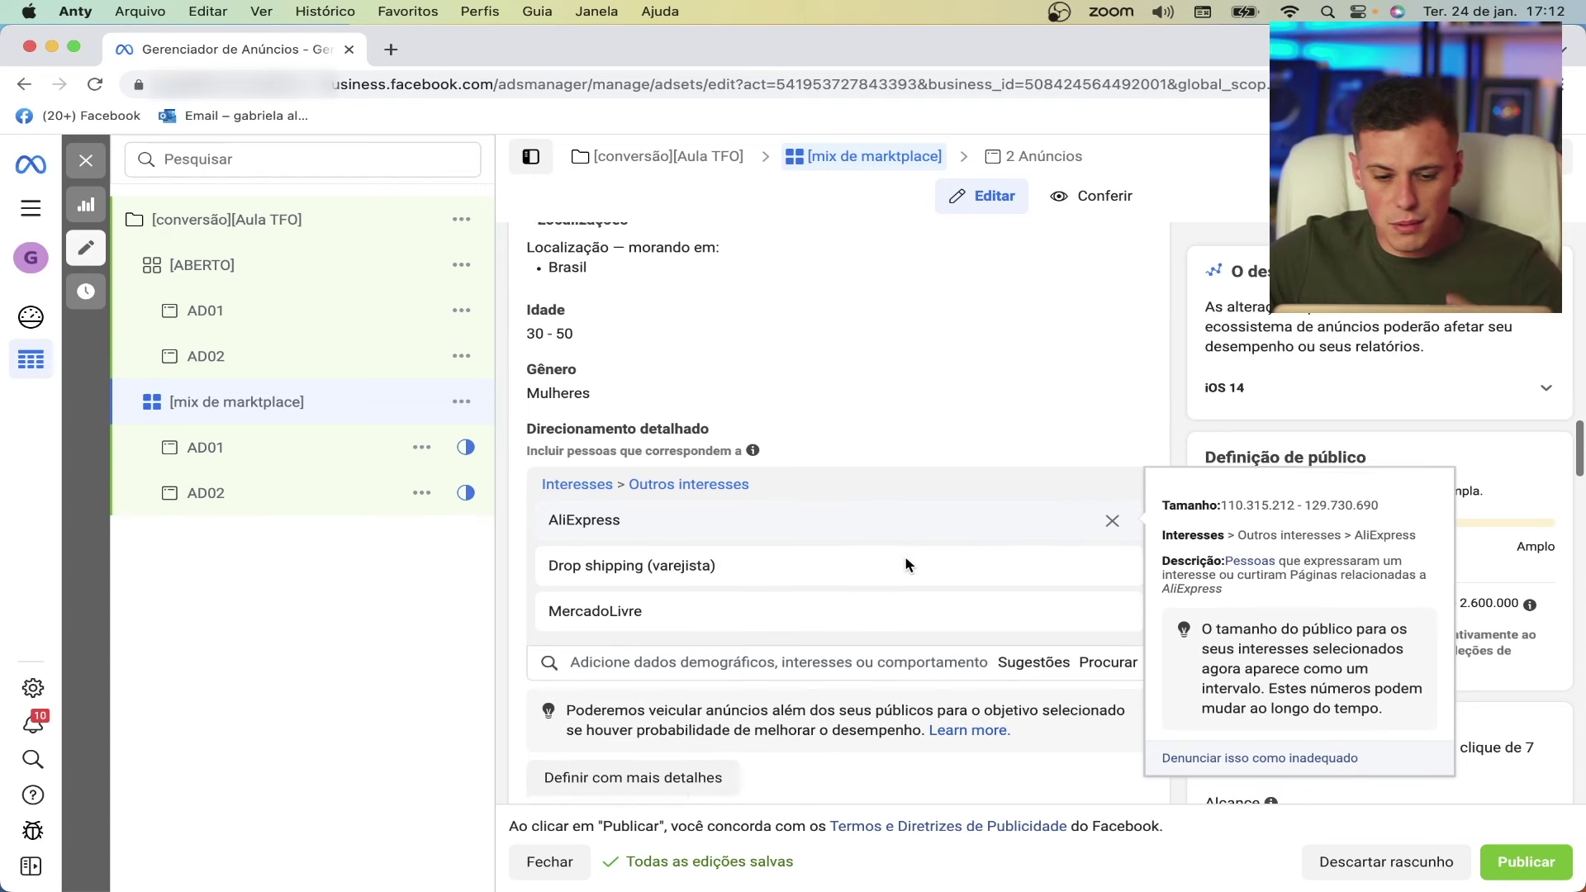
click(627, 658)
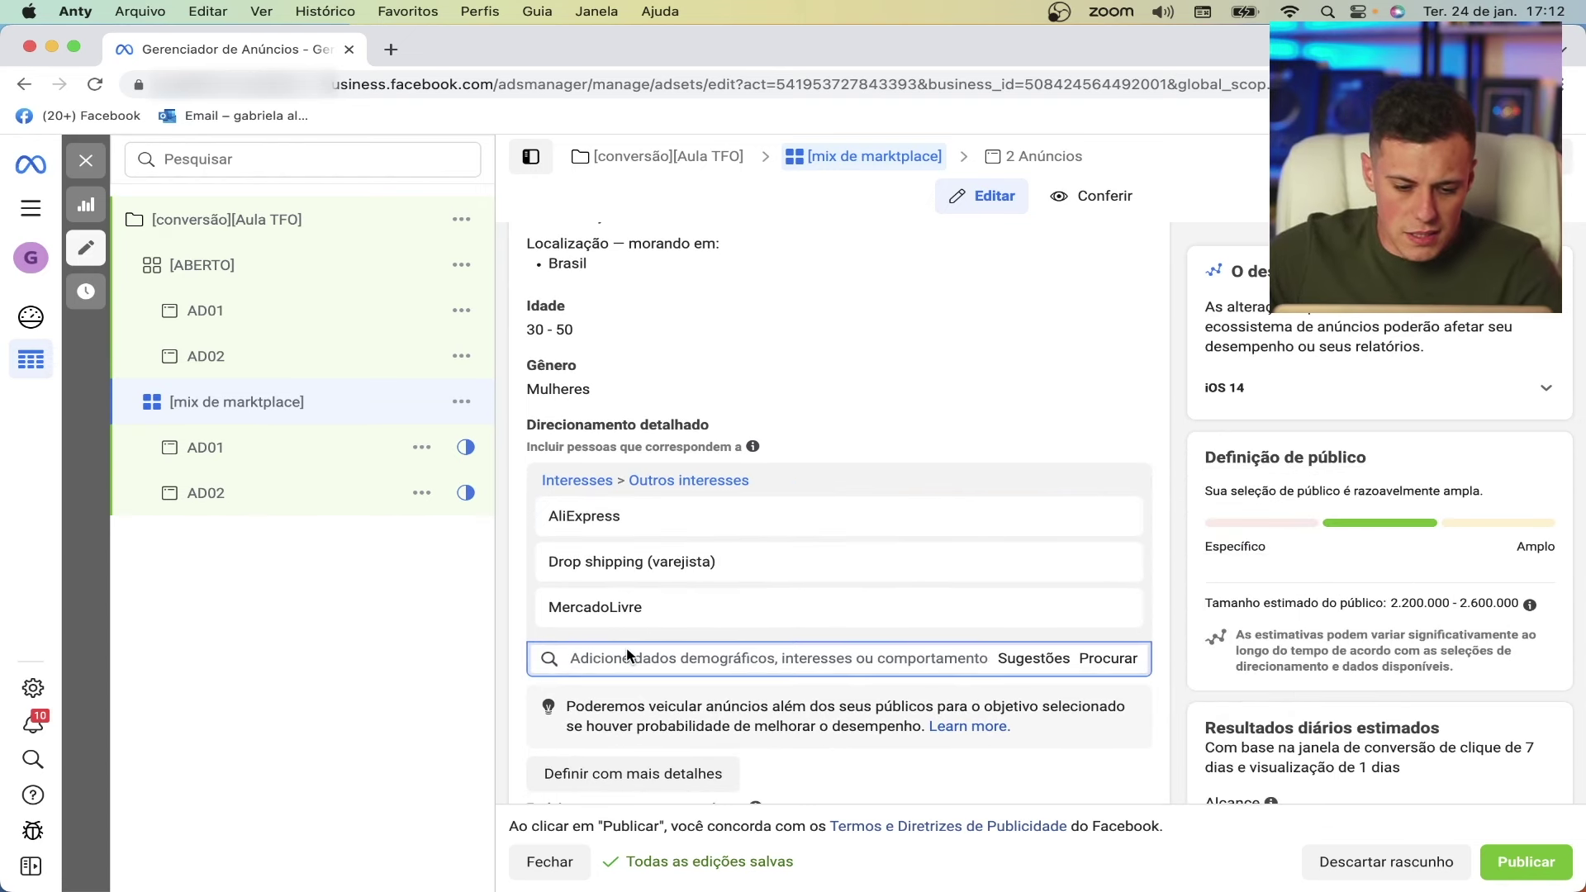
text(shop)
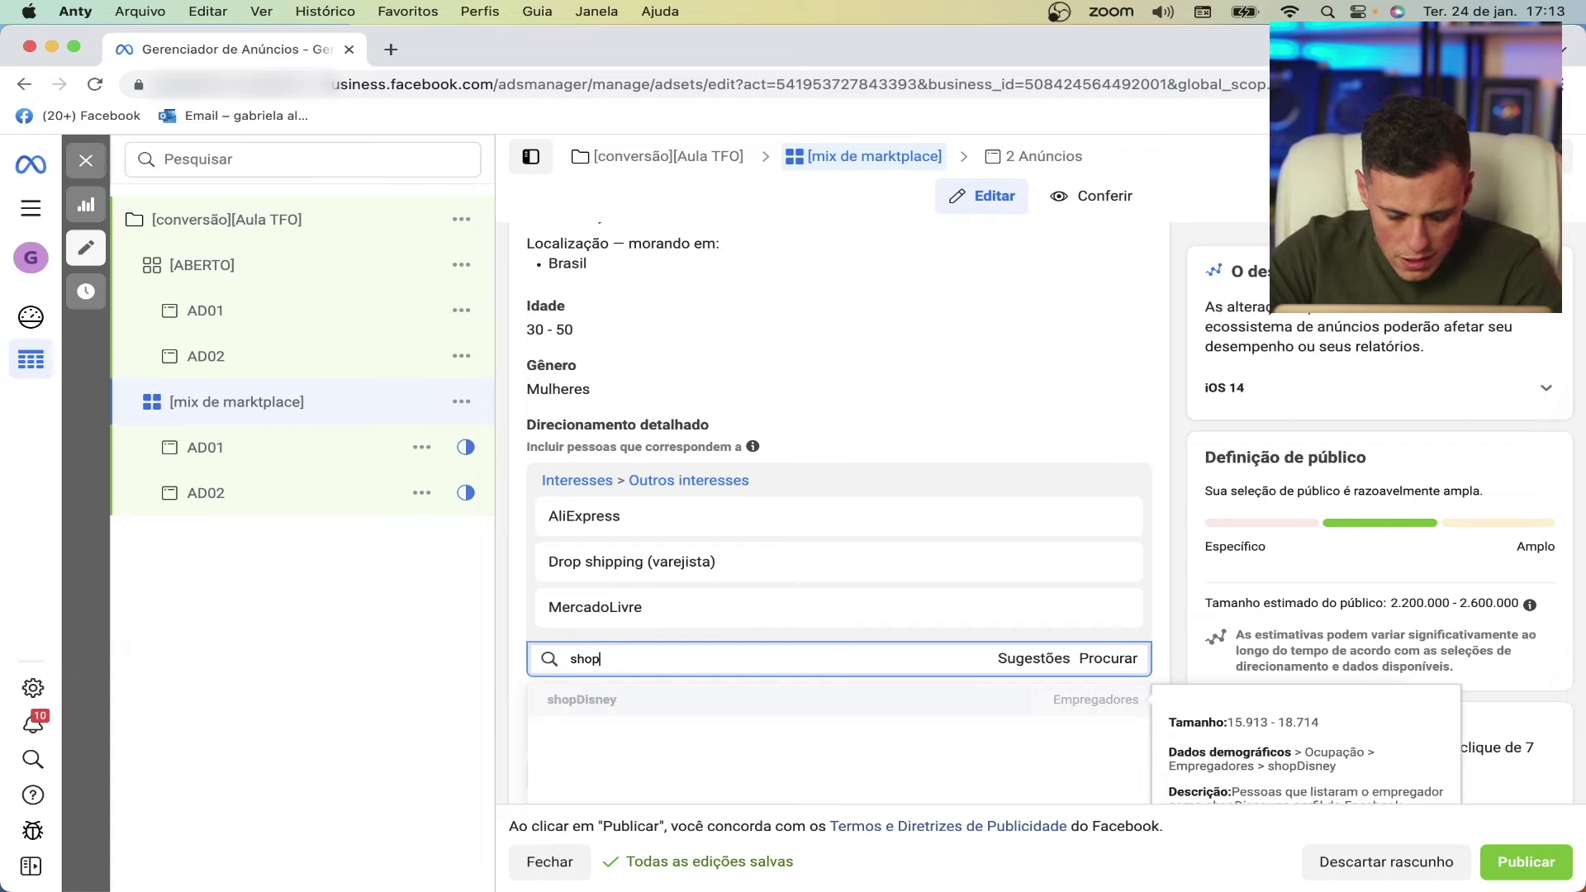
key(BackSpace)
key(BackSpace)
key(BackSpace)
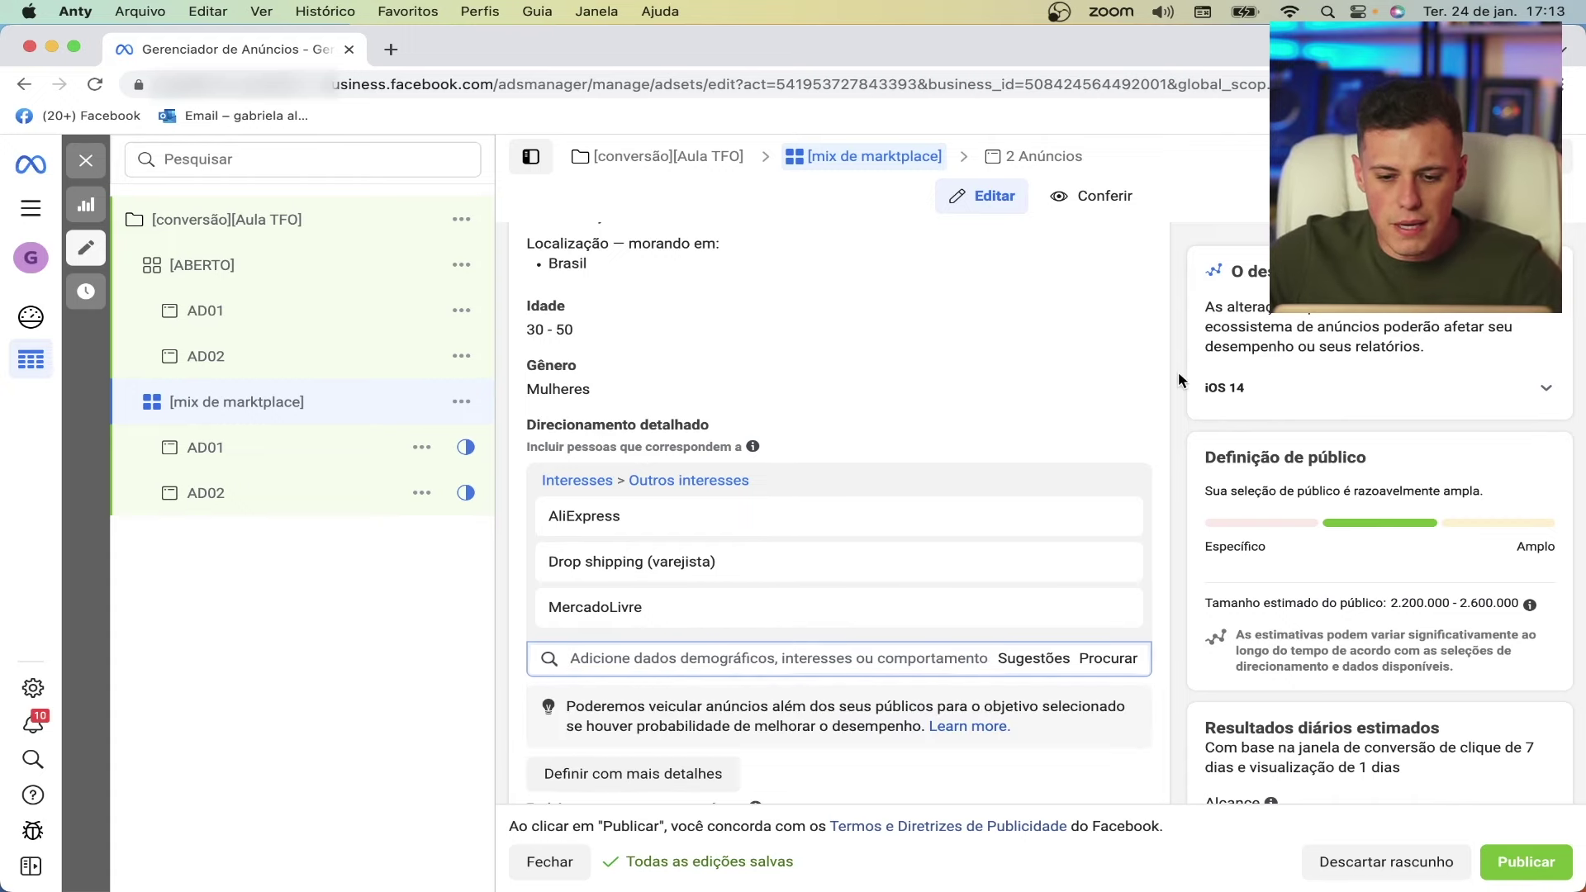
scroll(1142, 415, down, 5)
scroll(1142, 421, down, 10)
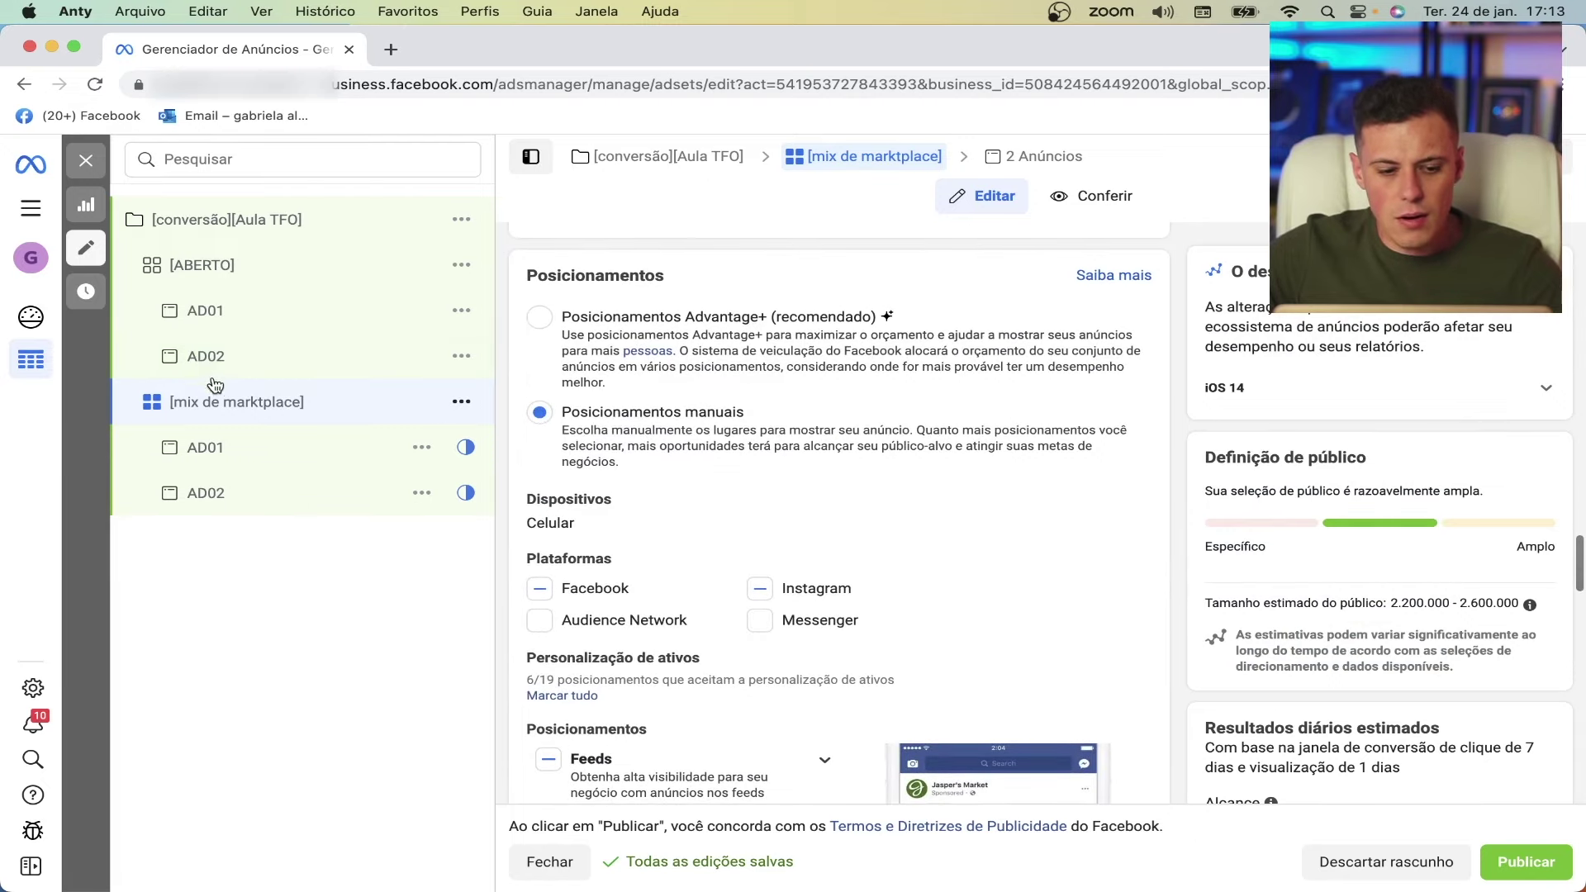
scroll(730, 336, up, 10)
scroll(731, 336, up, 5)
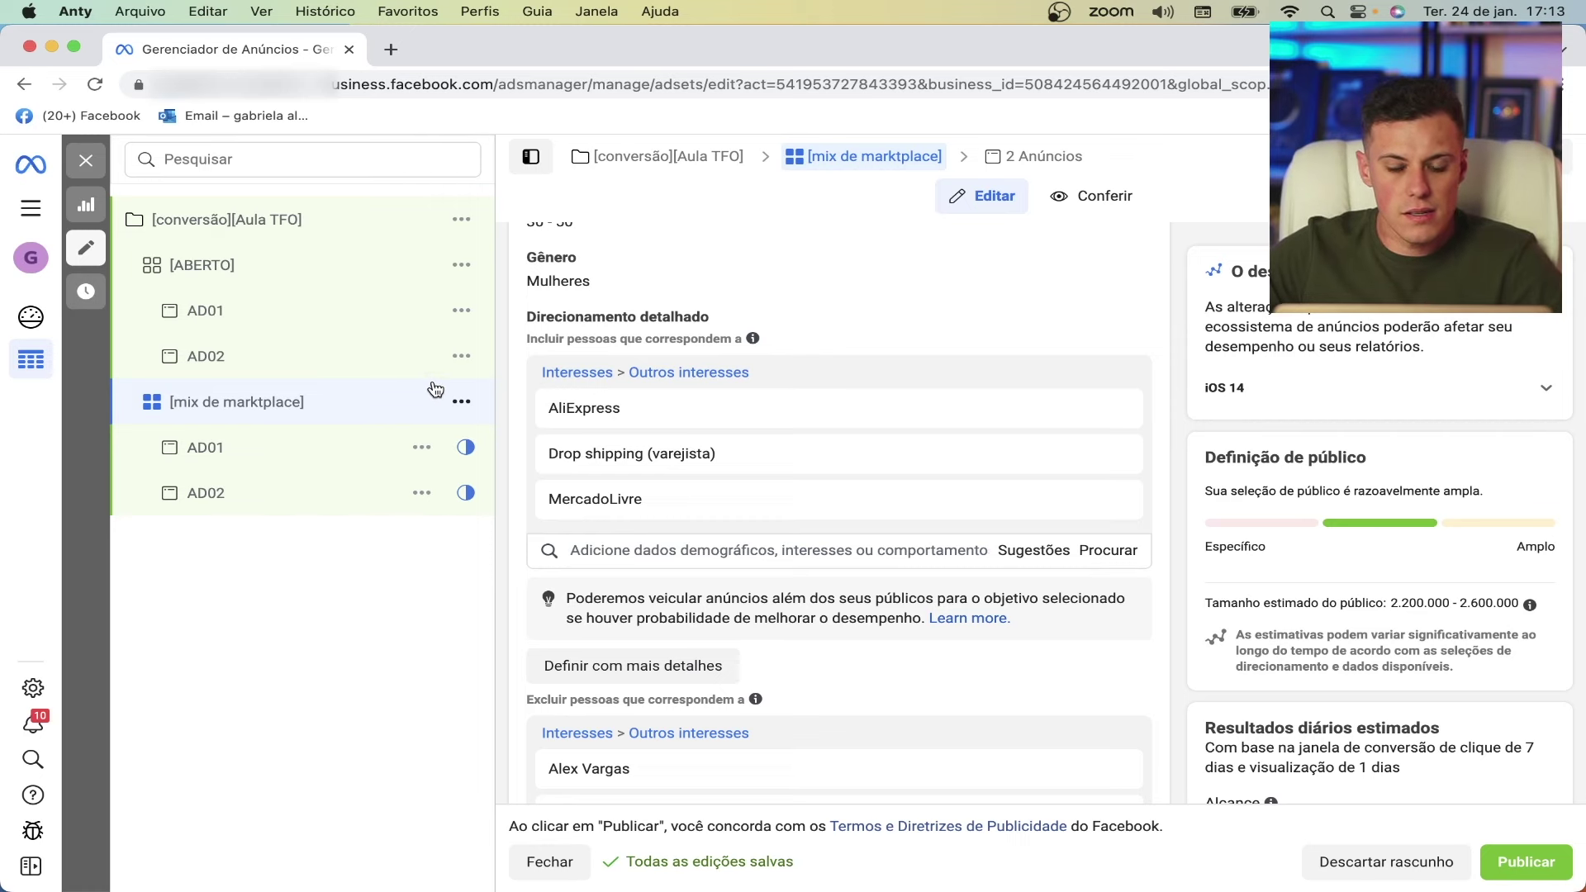
scroll(709, 333, up, 3)
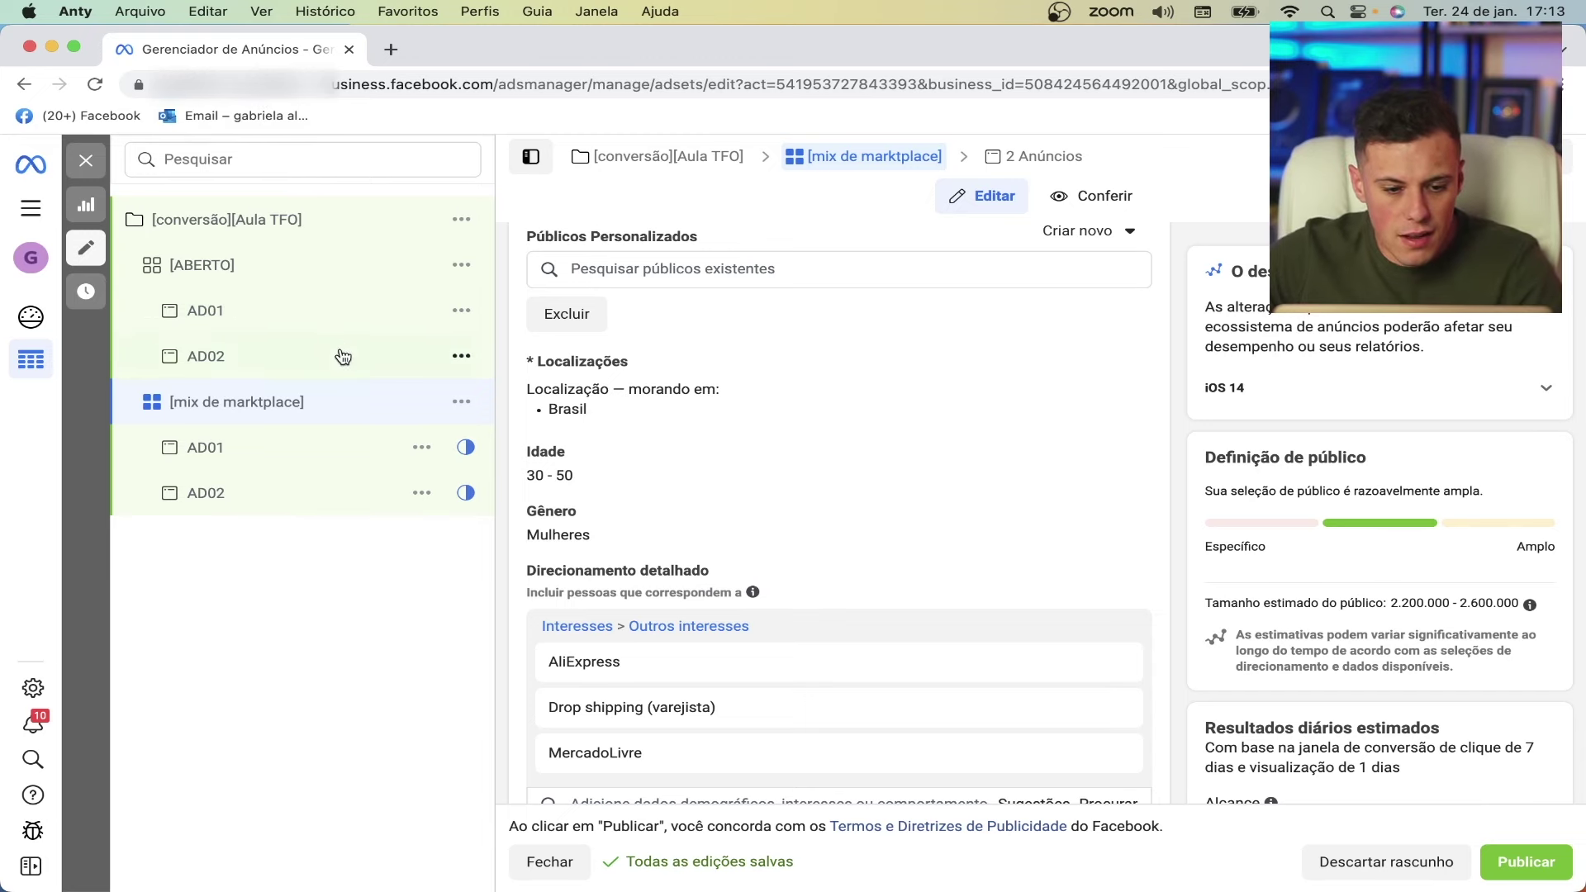
- Quick-duplicate the [mix de marktplace] ad set and rename the copy to [moda]
click(461, 402)
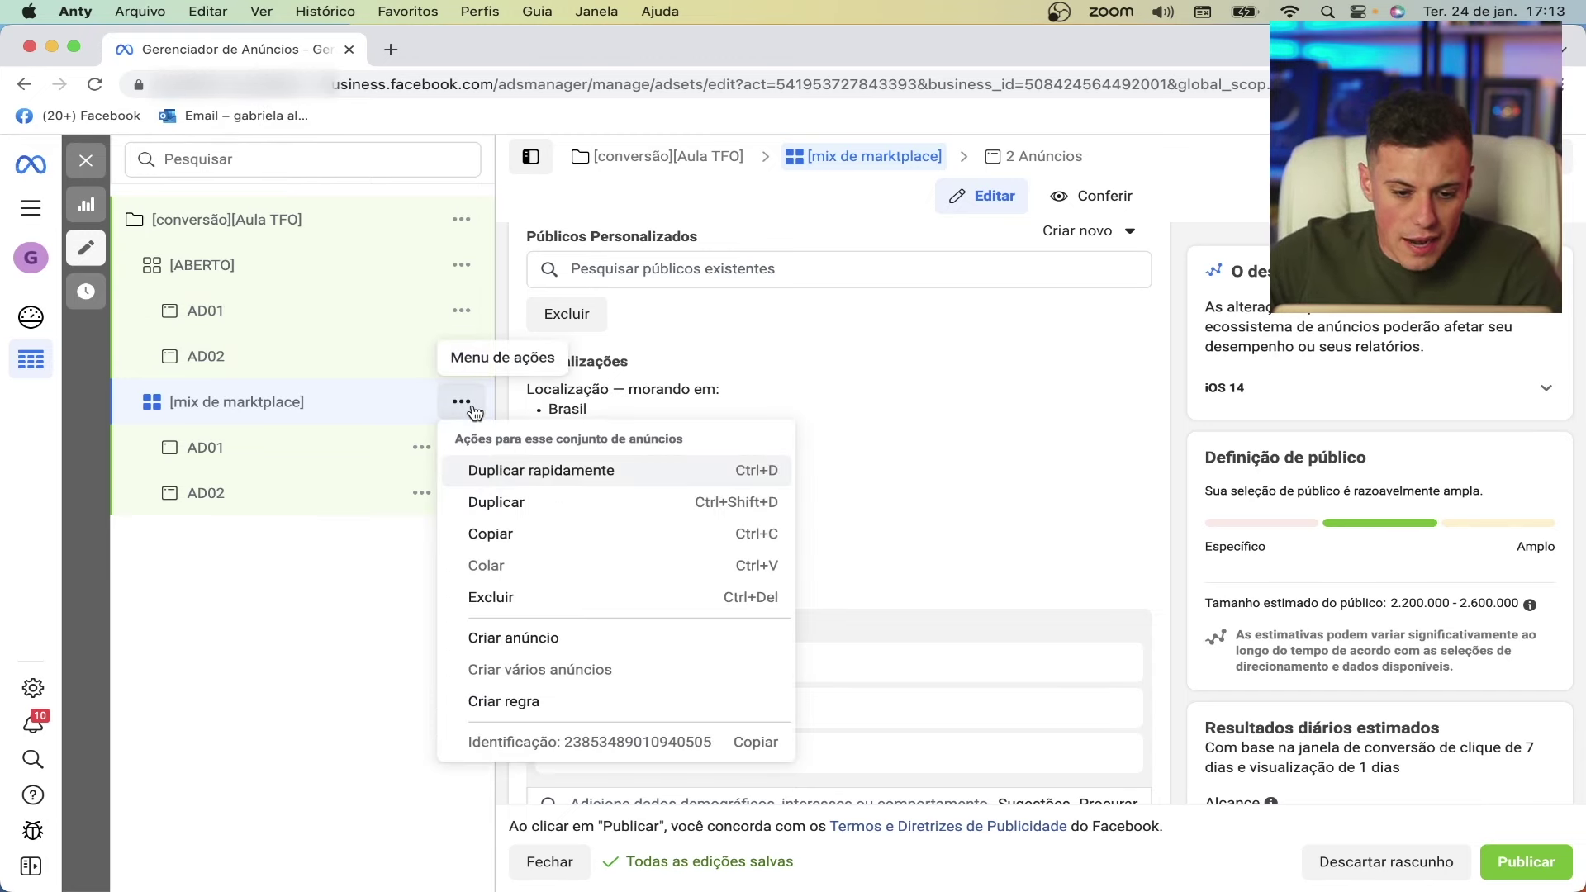
click(559, 472)
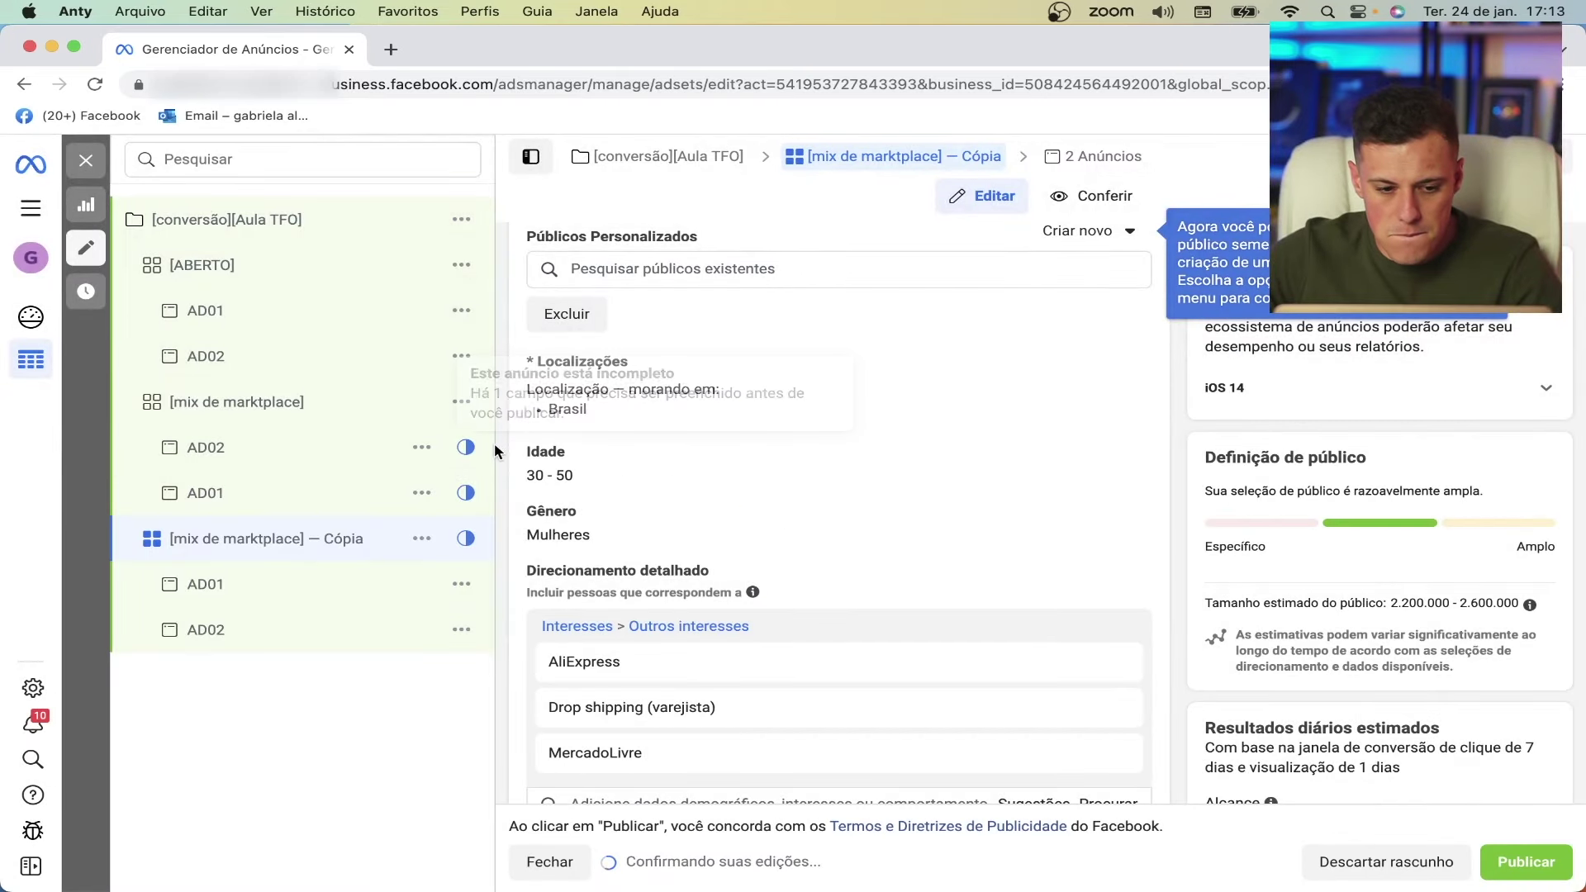
scroll(702, 467, up, 2)
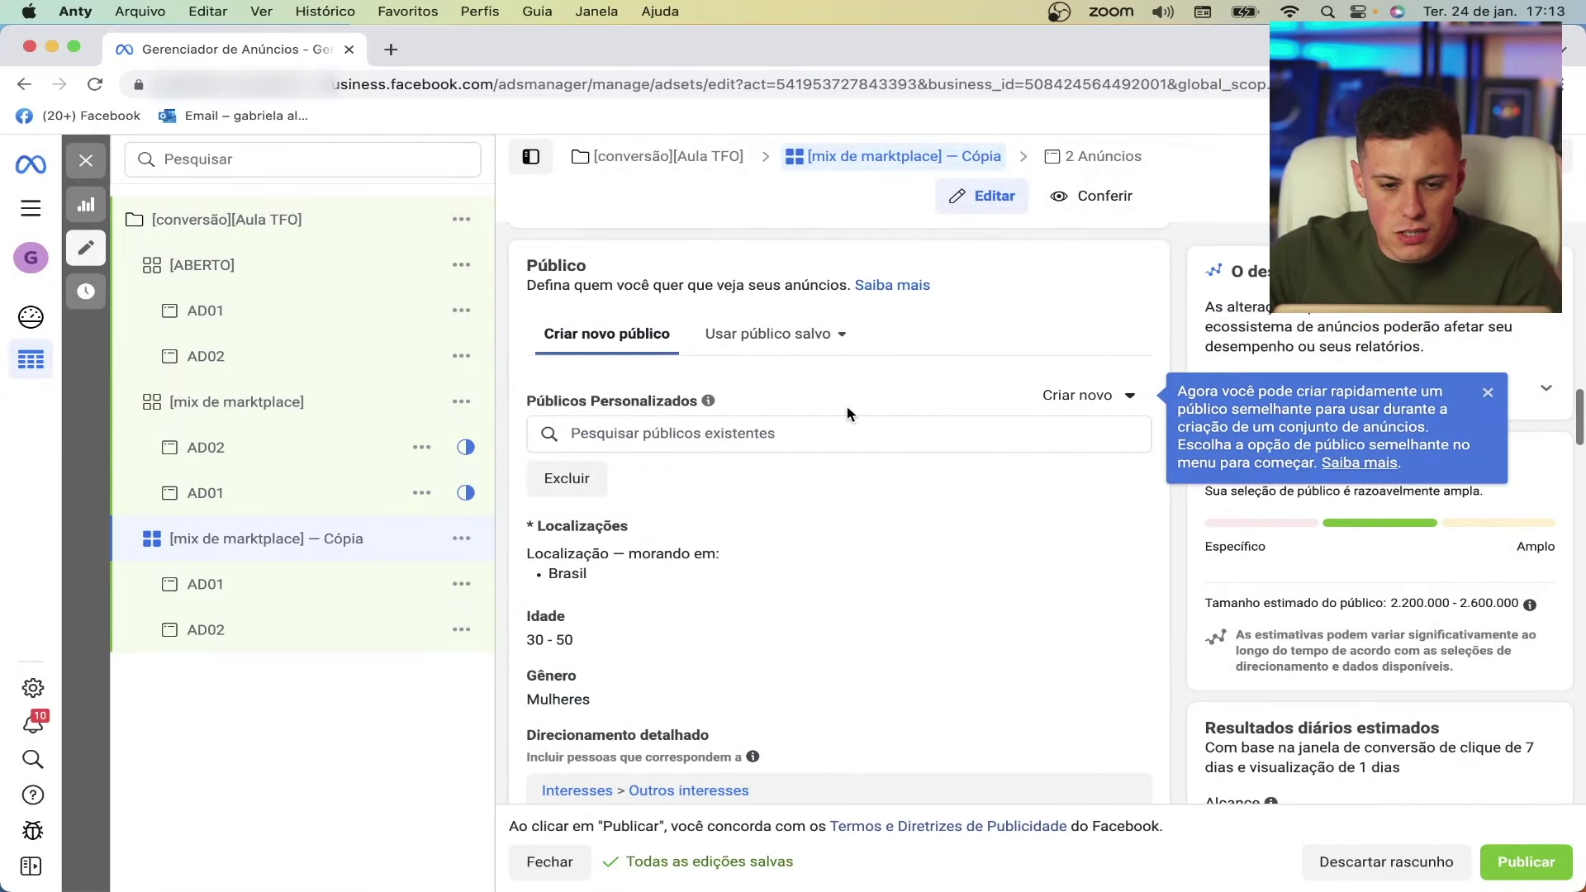
scroll(842, 413, up, 10)
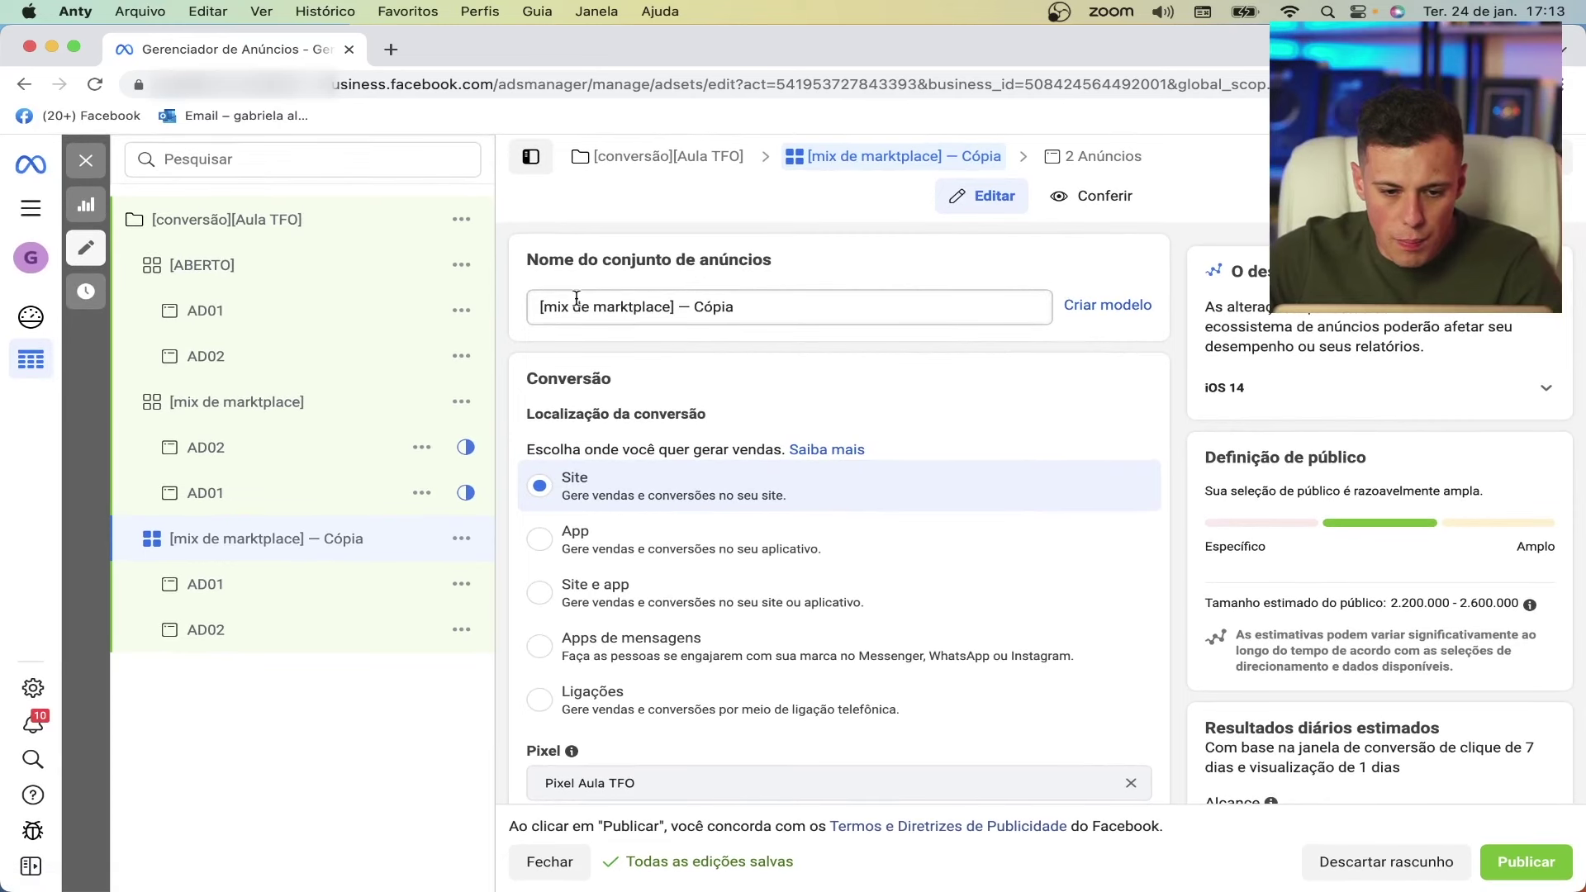
triple_click(789, 307)
key(BackSpace)
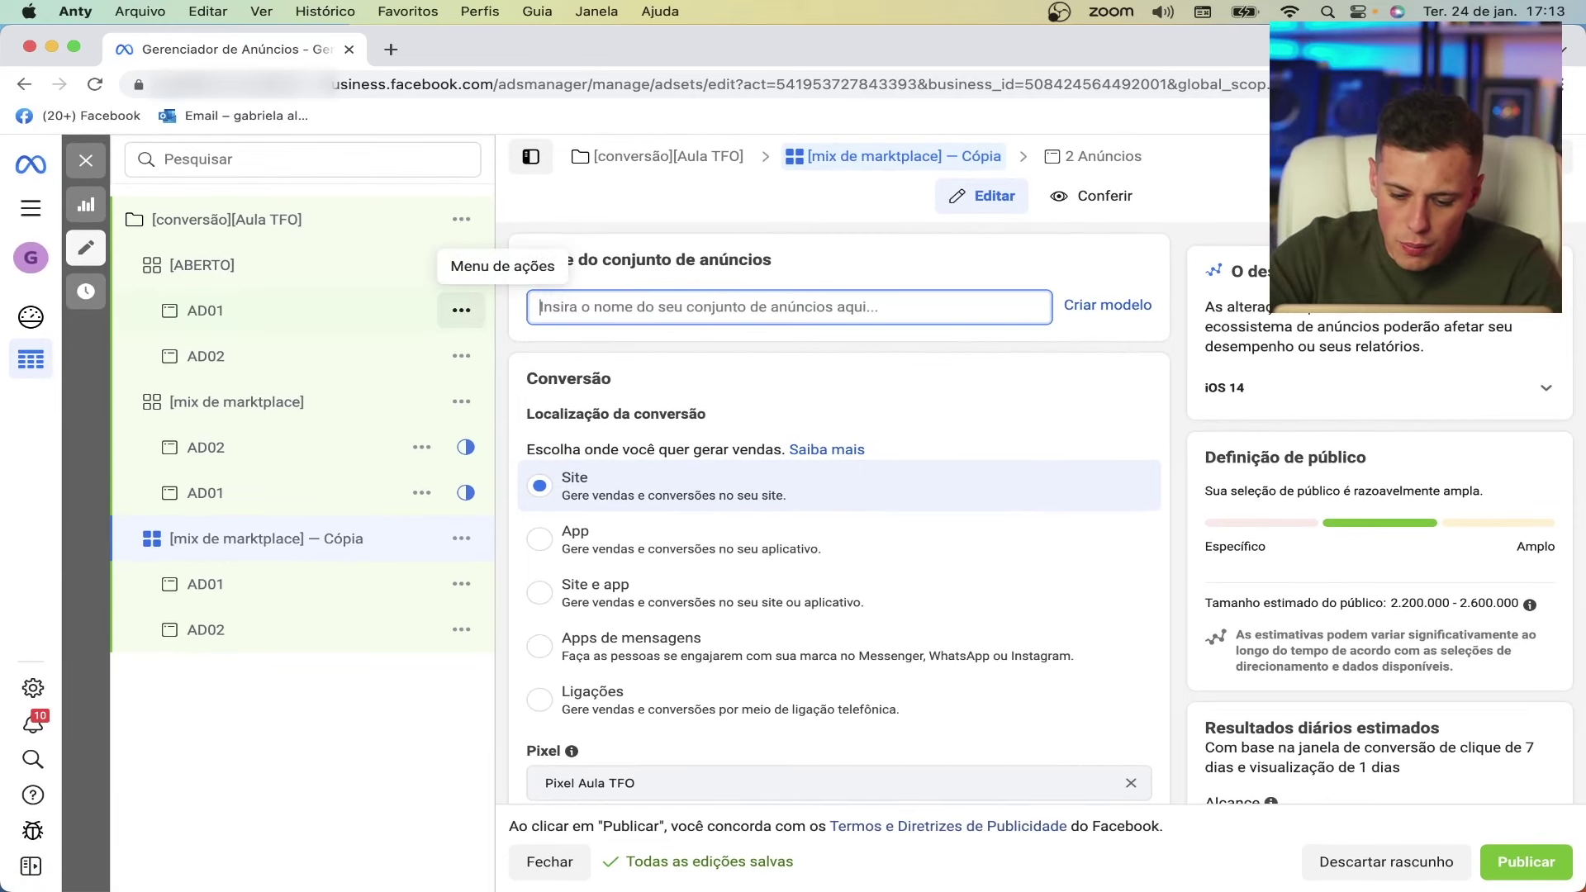
text([mo)
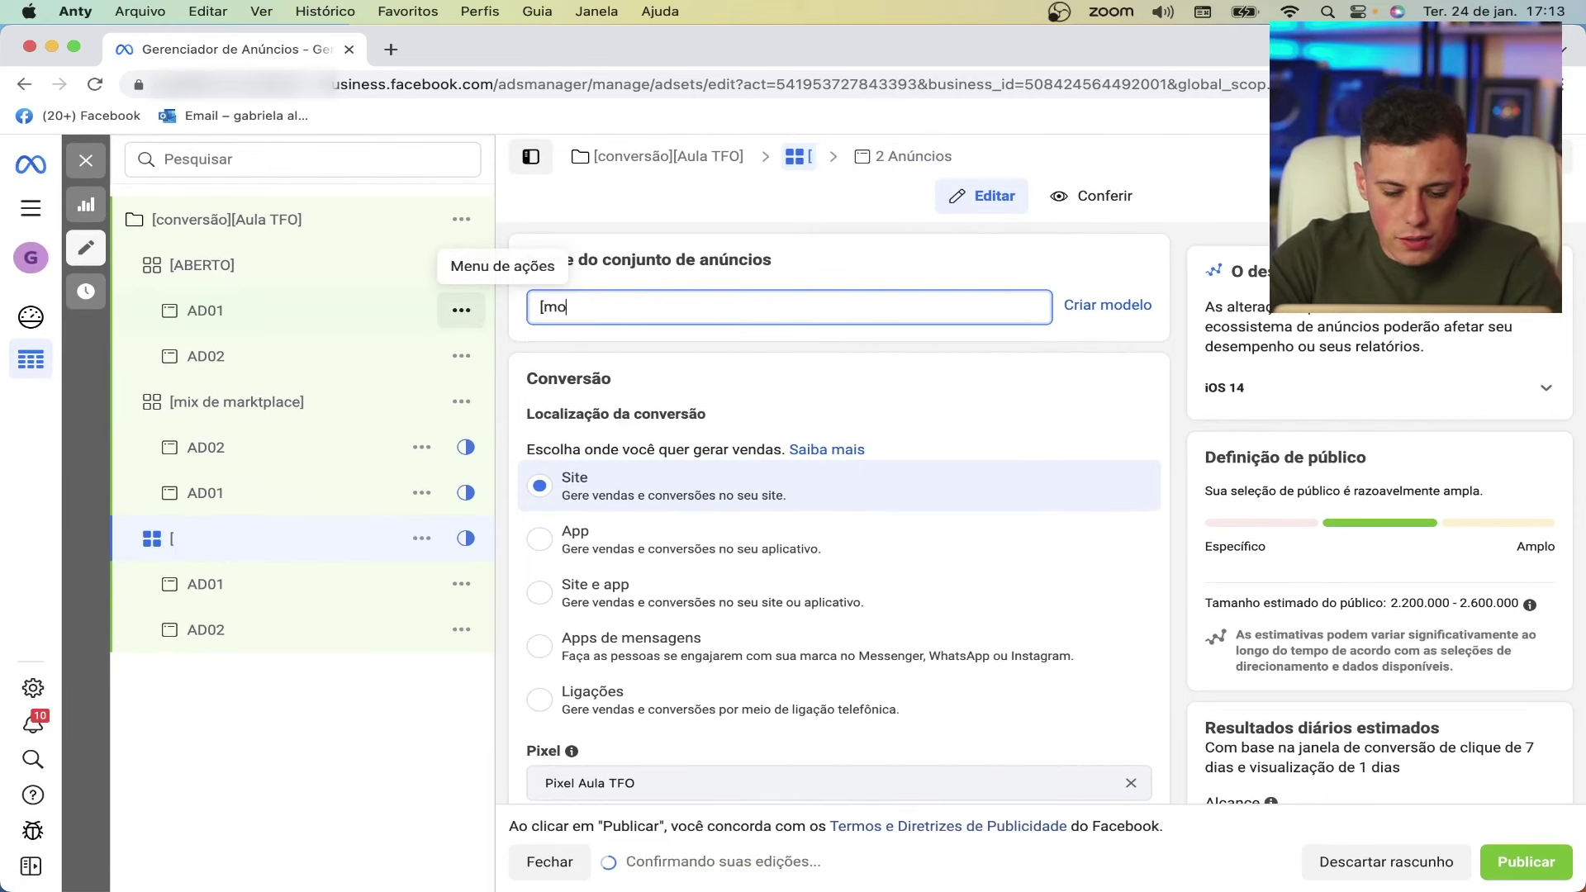
text(da])
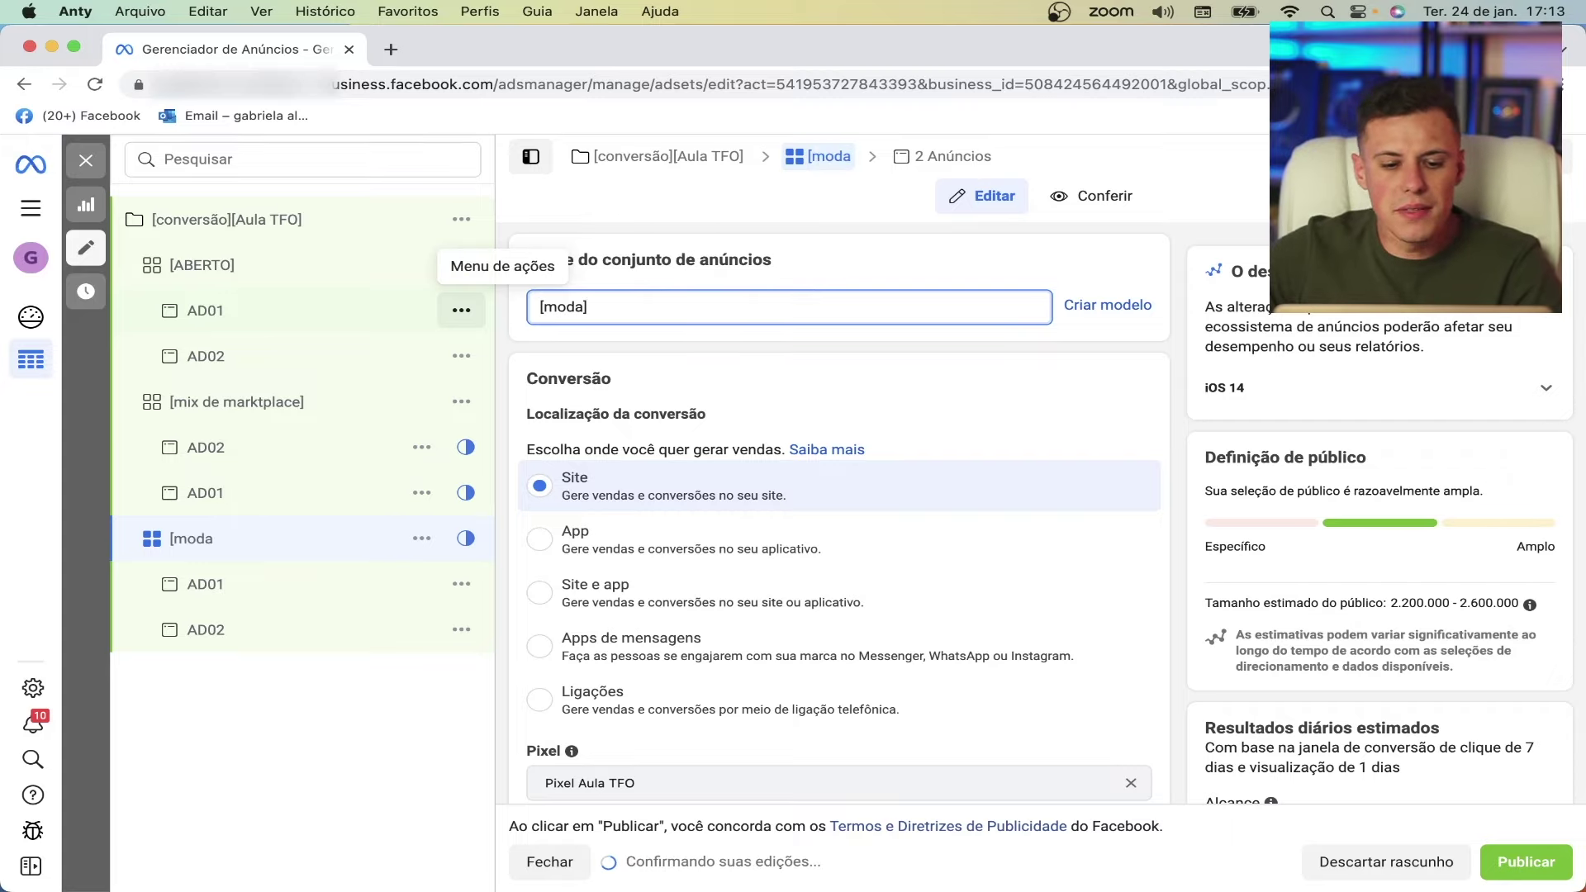
- Remove the AliExpress, Drop shipping (varejista) and MercadoLivre interests from the [moda] targeting
scroll(755, 446, down, 15)
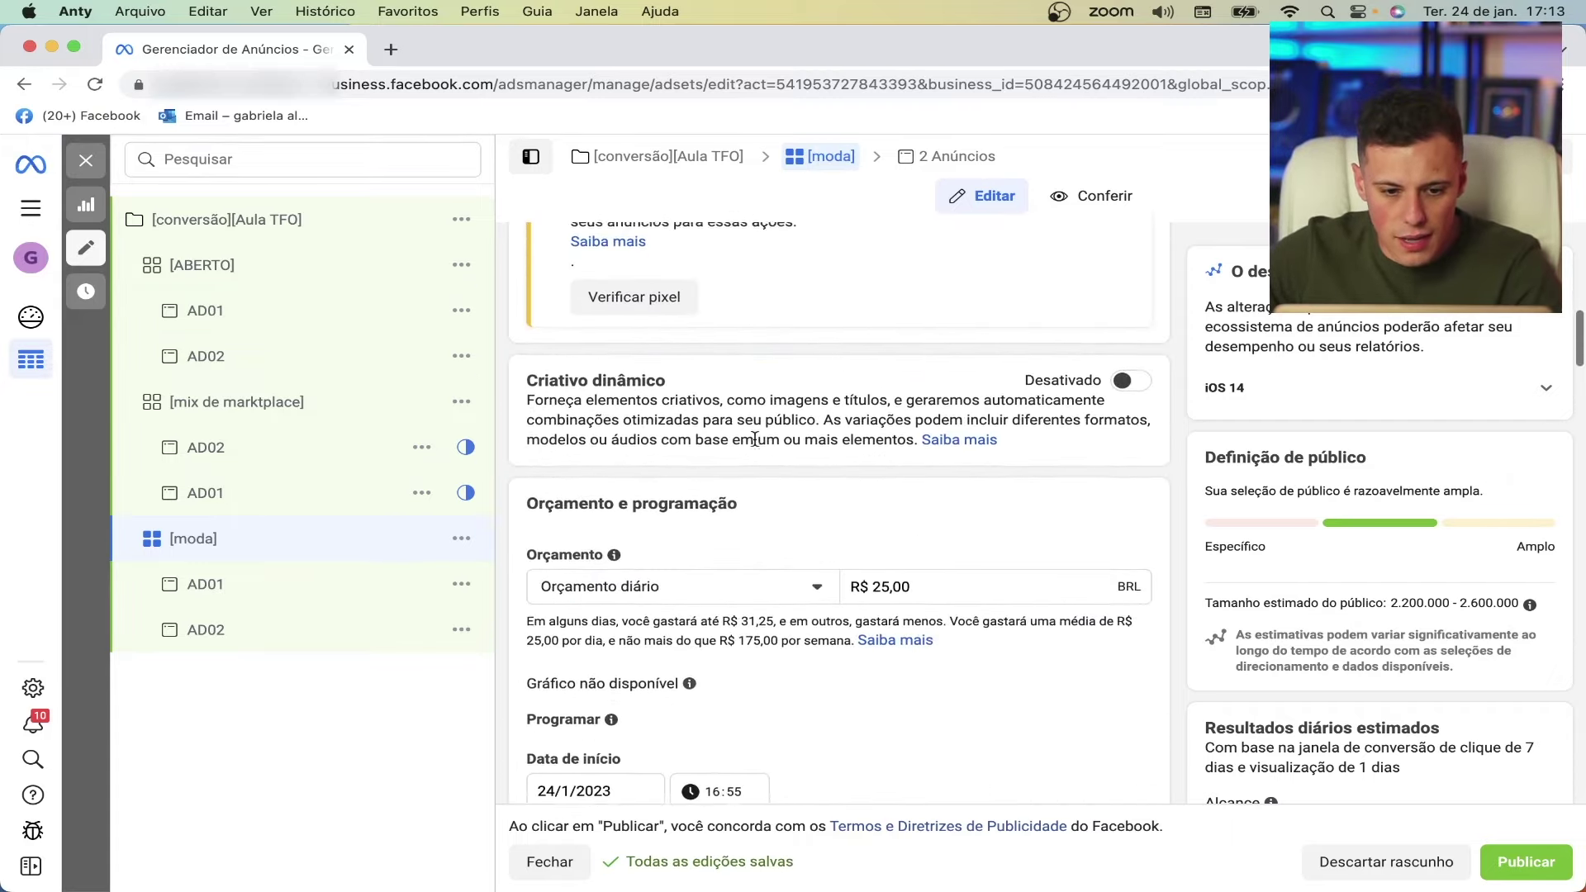
scroll(755, 438, down, 10)
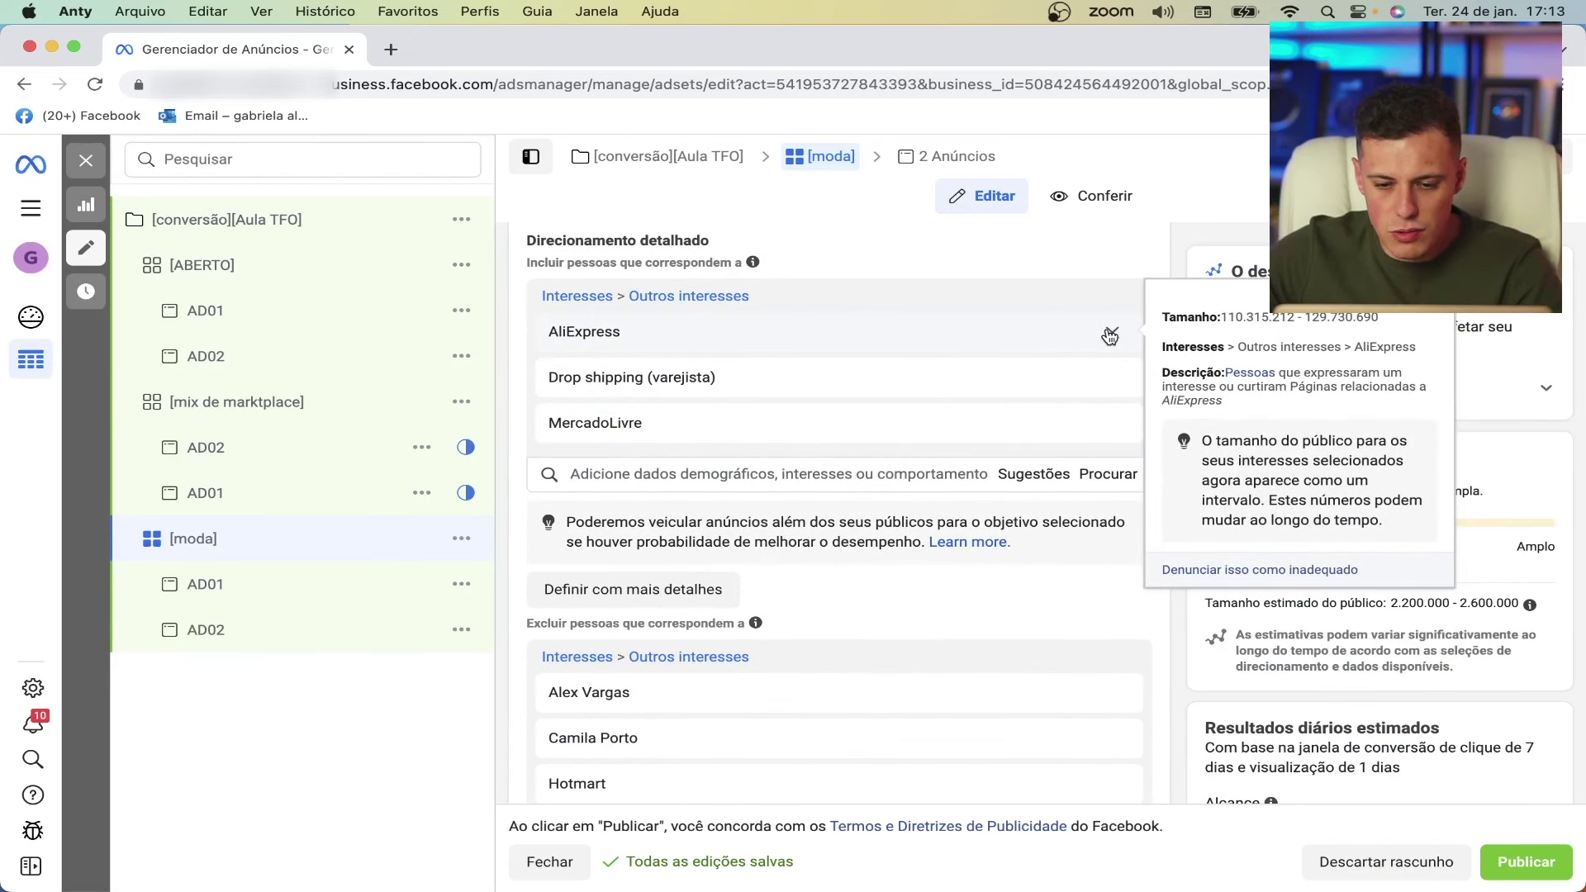
click(1110, 335)
click(1112, 335)
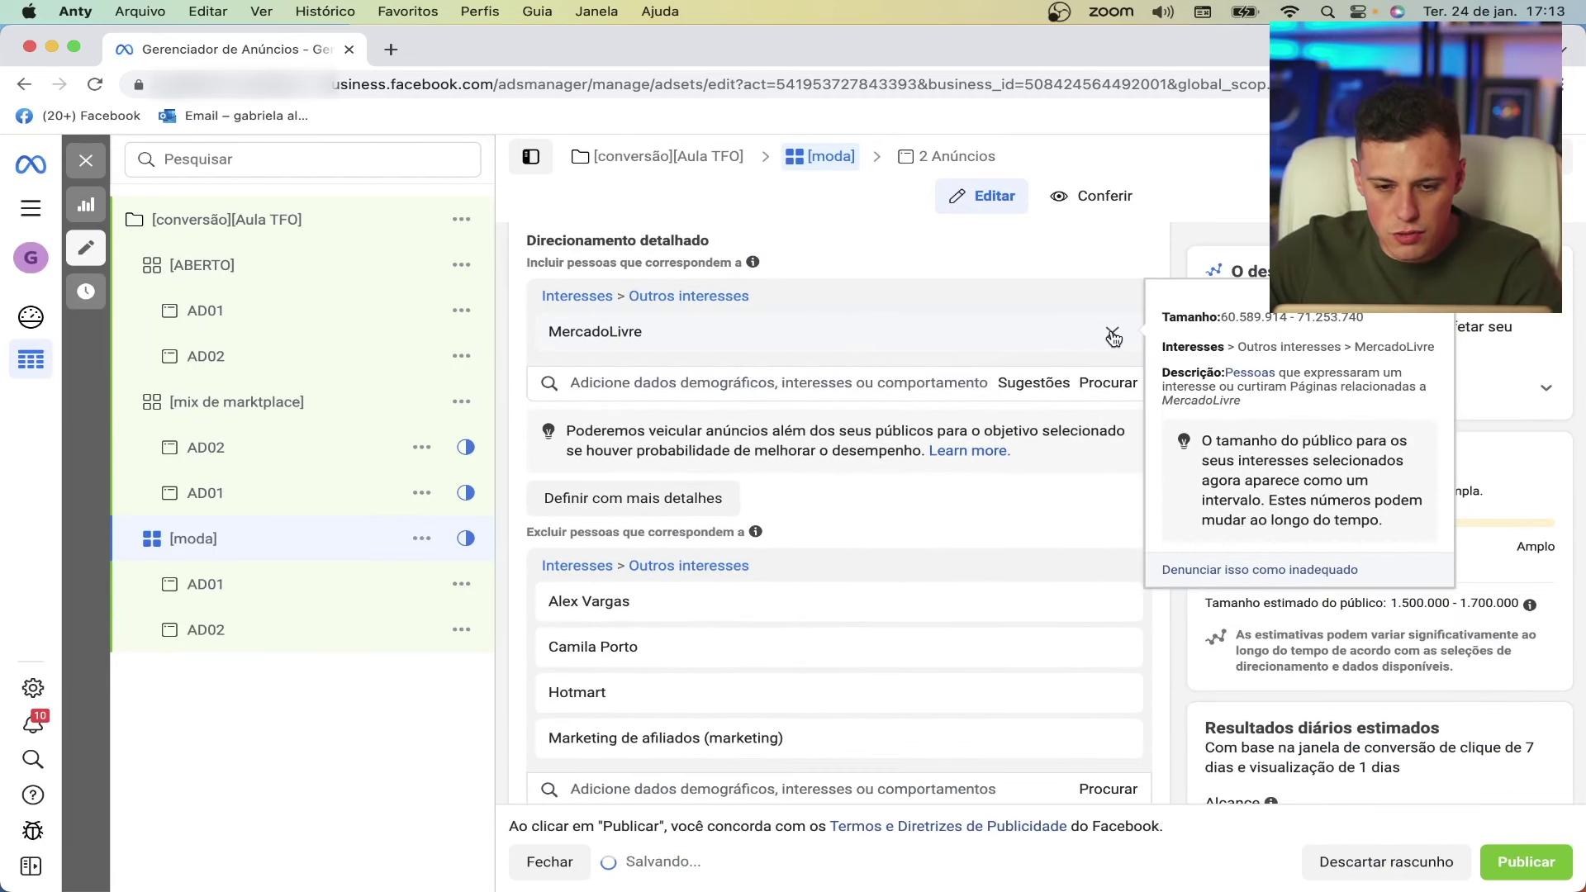
click(1112, 335)
- Search 'moda feminina' and include the Moda Feminina interest
click(652, 297)
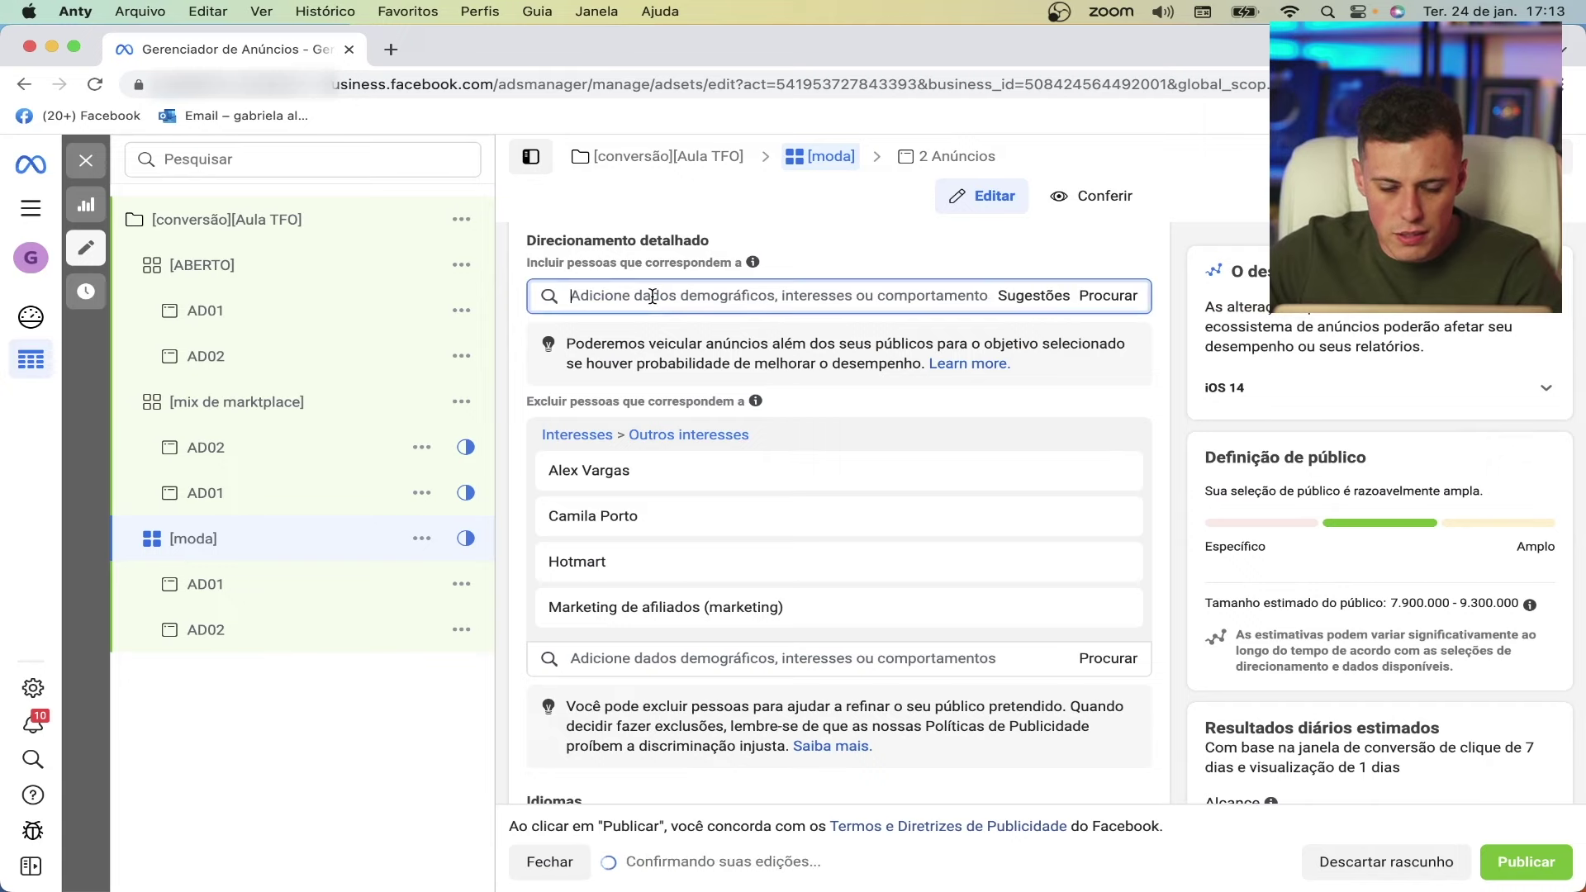
text(moda)
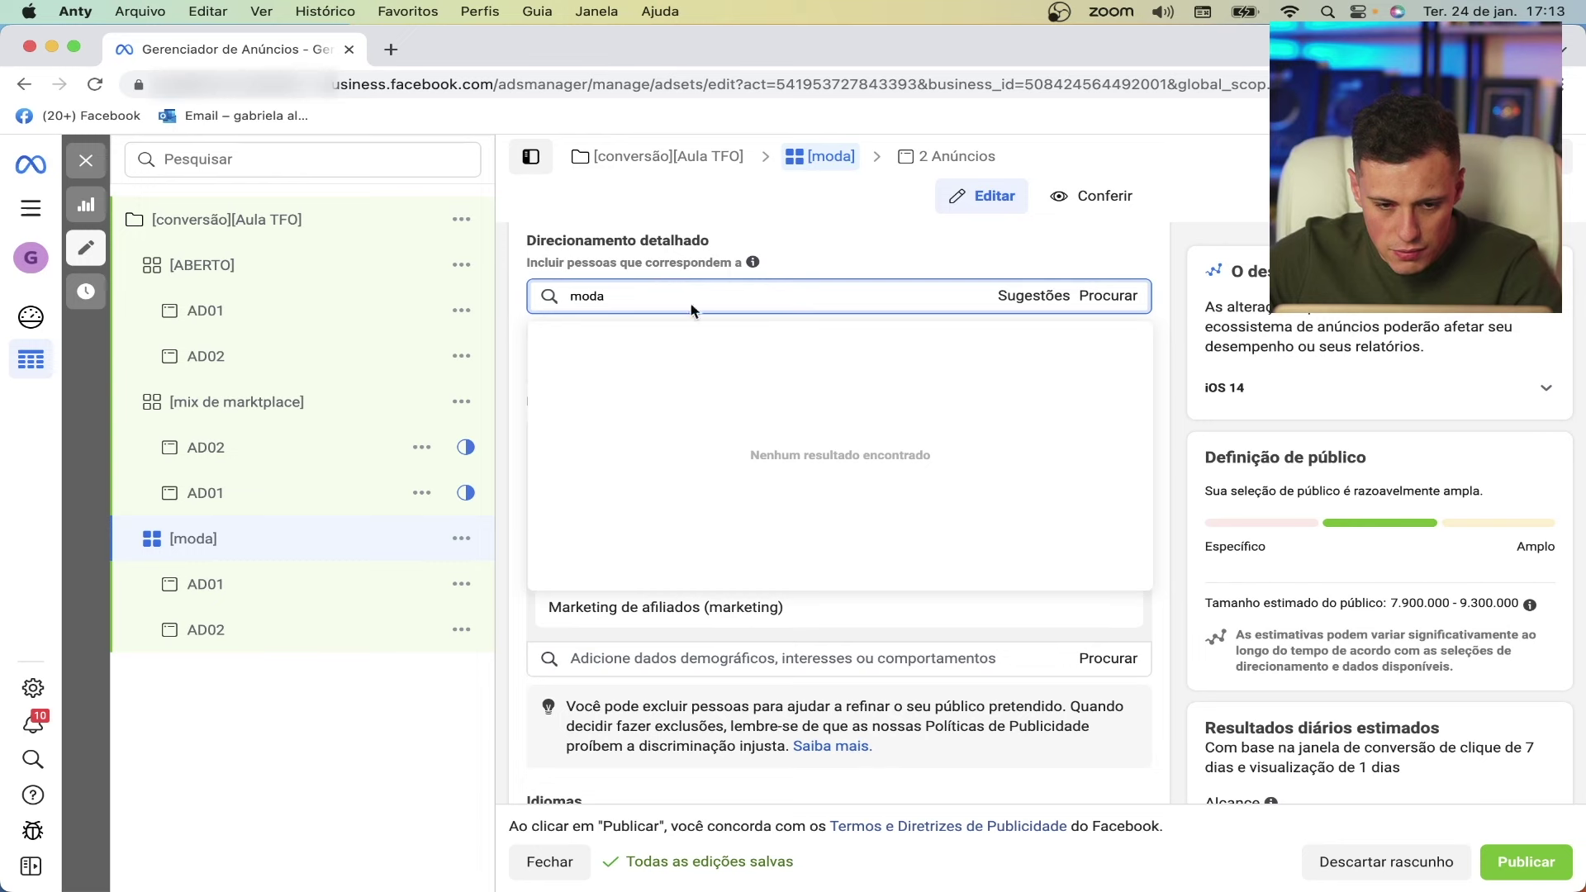
text( feminina)
click(727, 324)
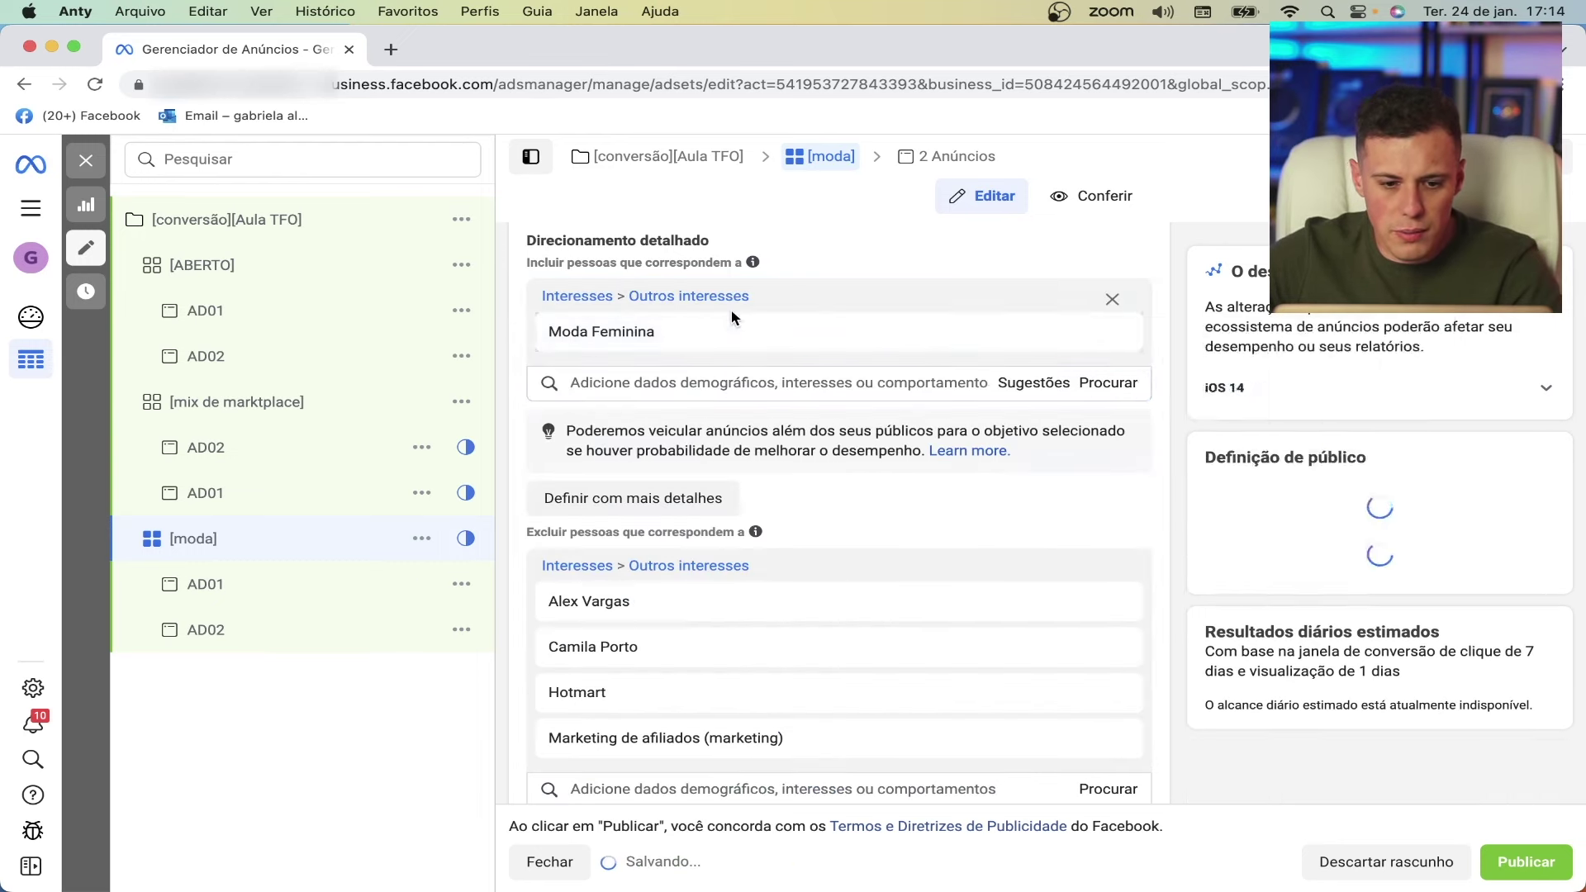
- From suggestions, add Vestuário, Compras na internet, Compras, Compradores envolvidos, Vestidos and Saia interests
mouse_move(629, 334)
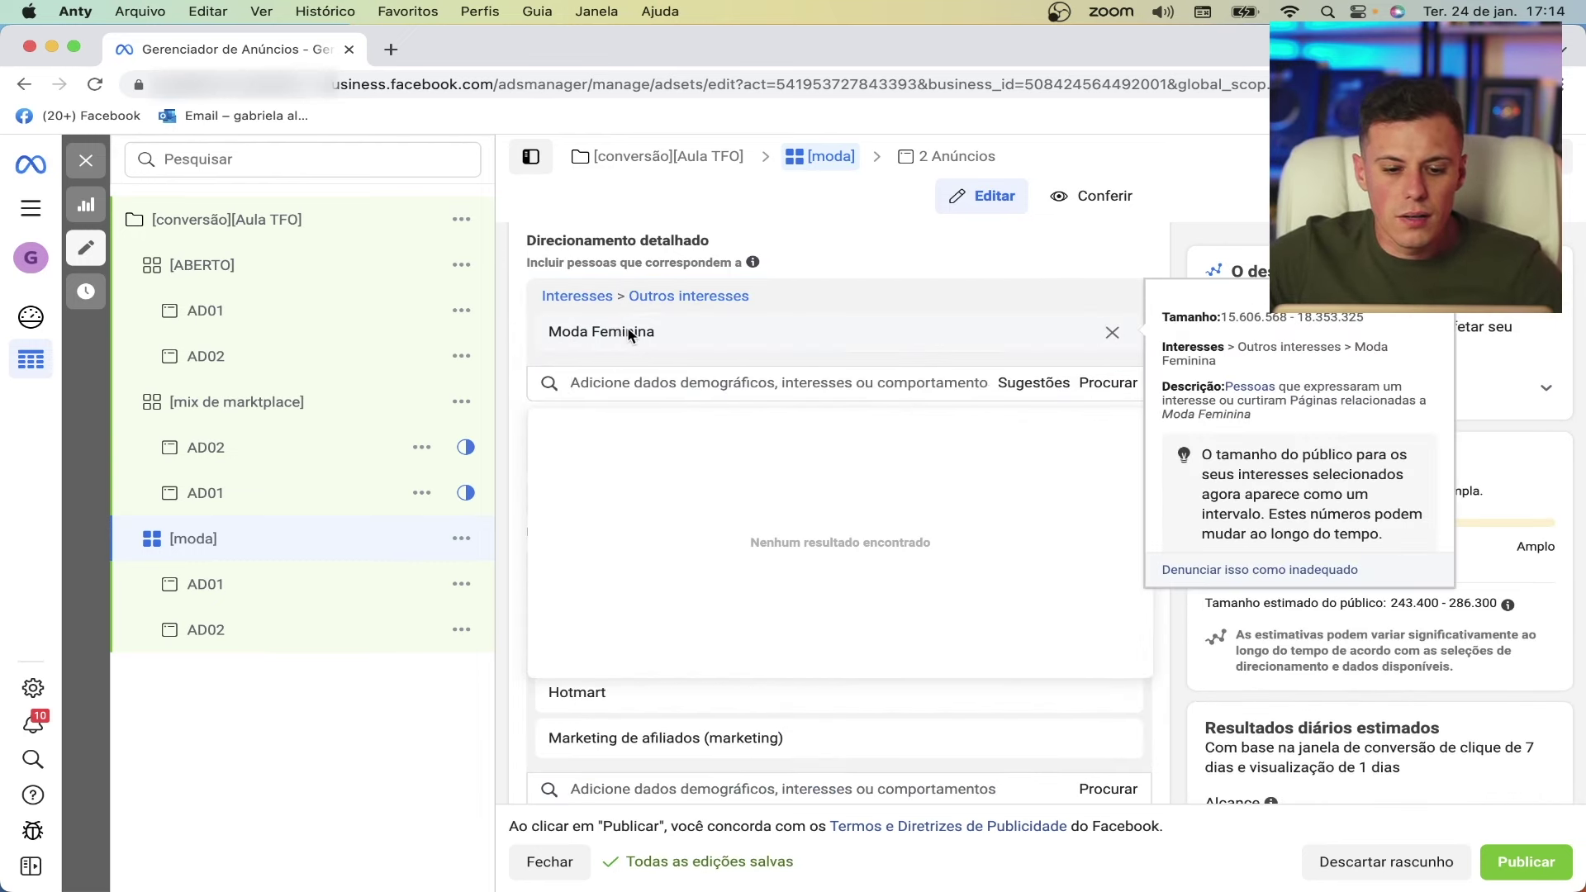
click(1022, 386)
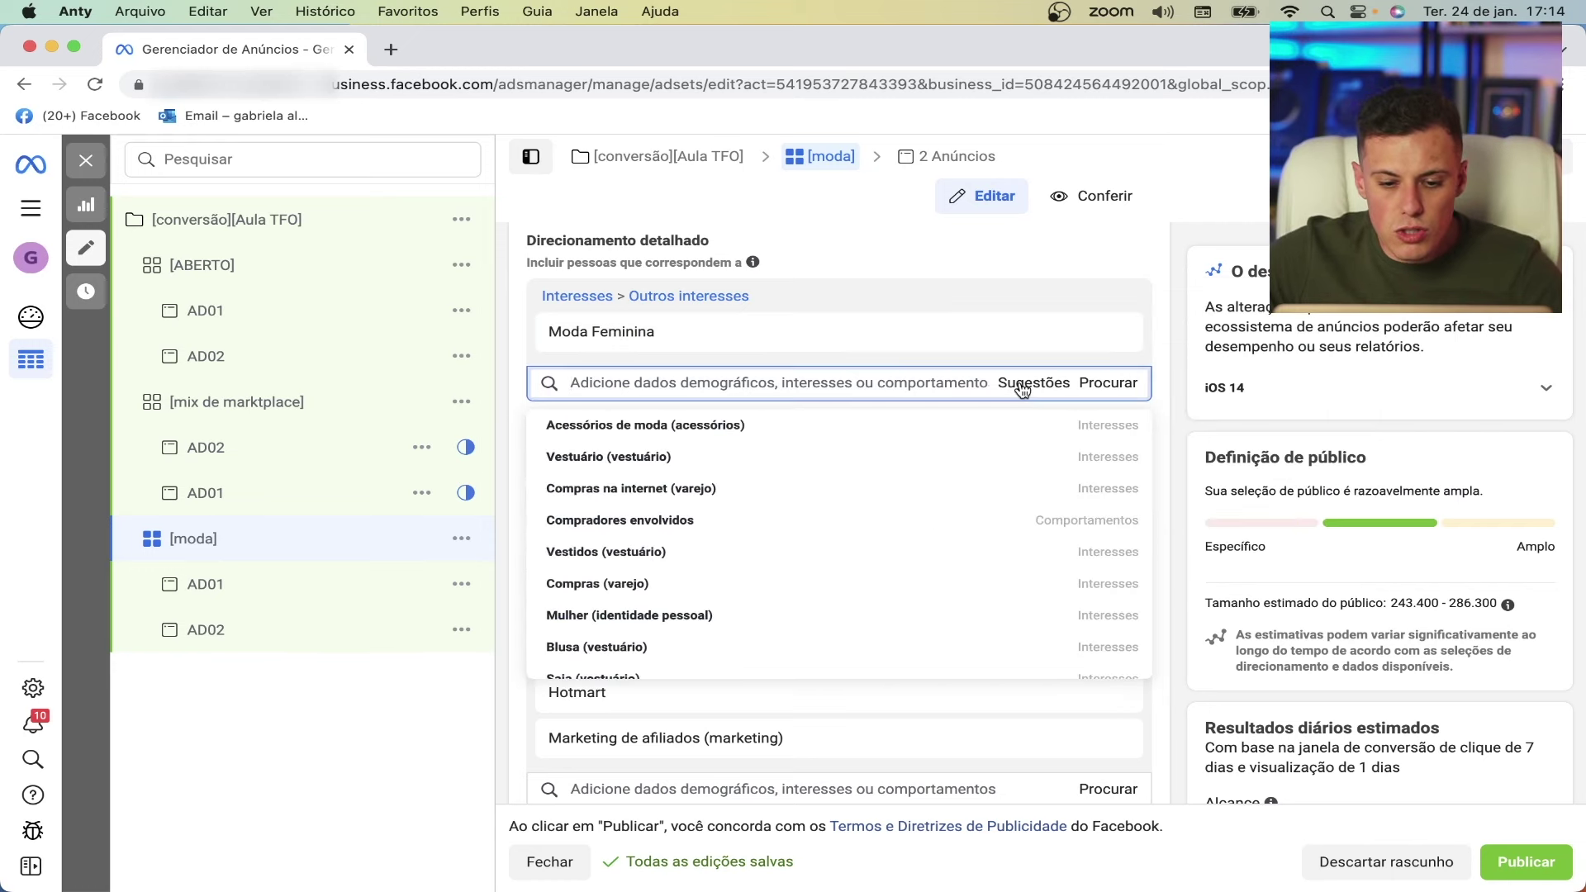
mouse_move(686, 431)
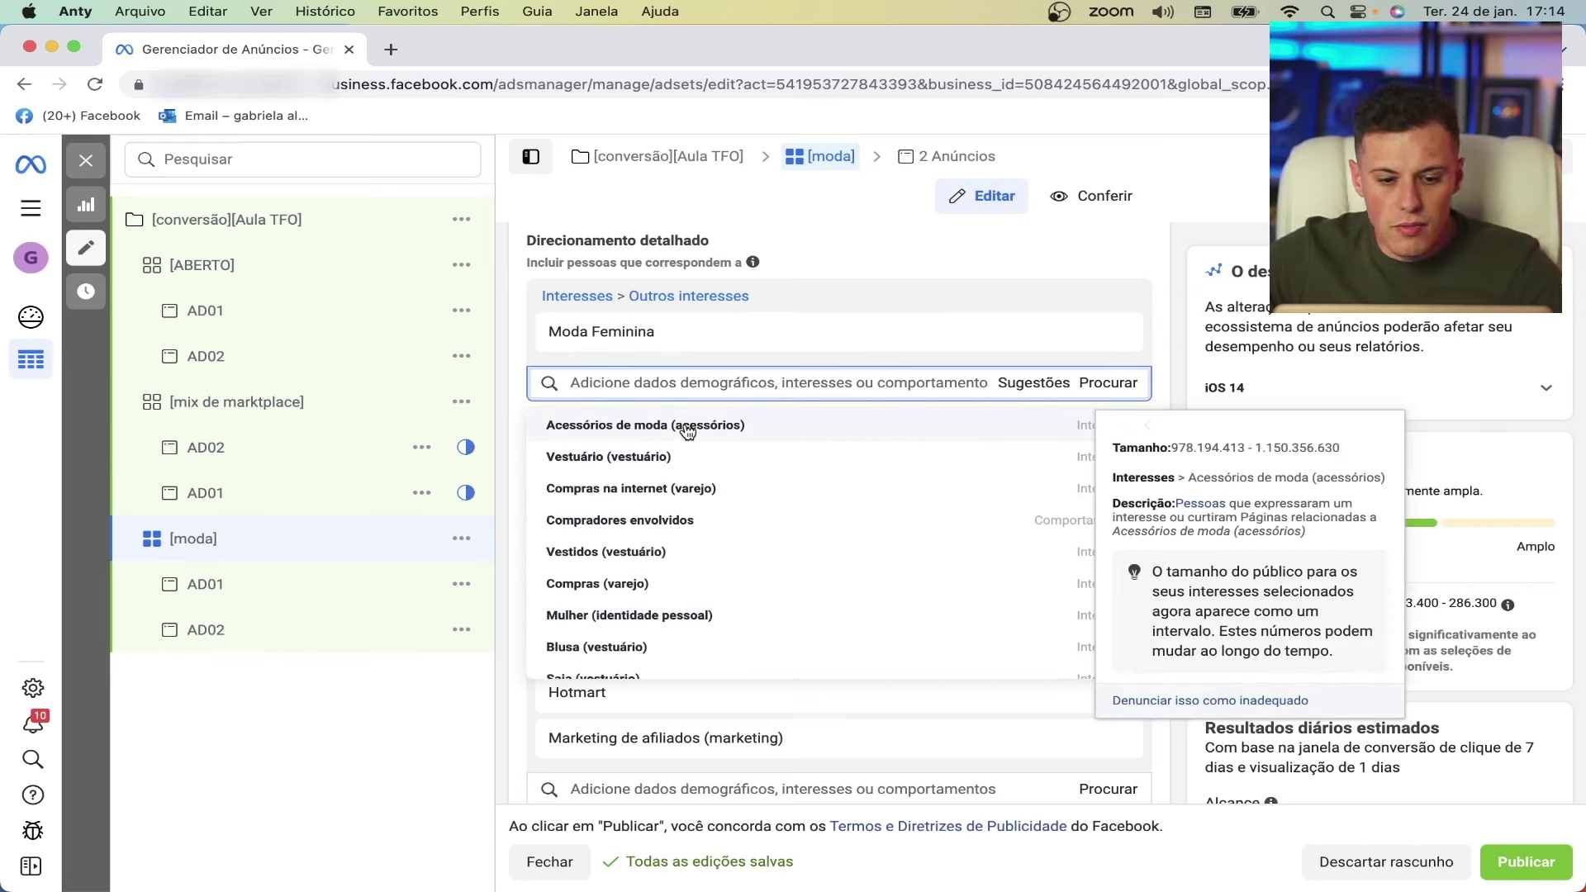
click(634, 462)
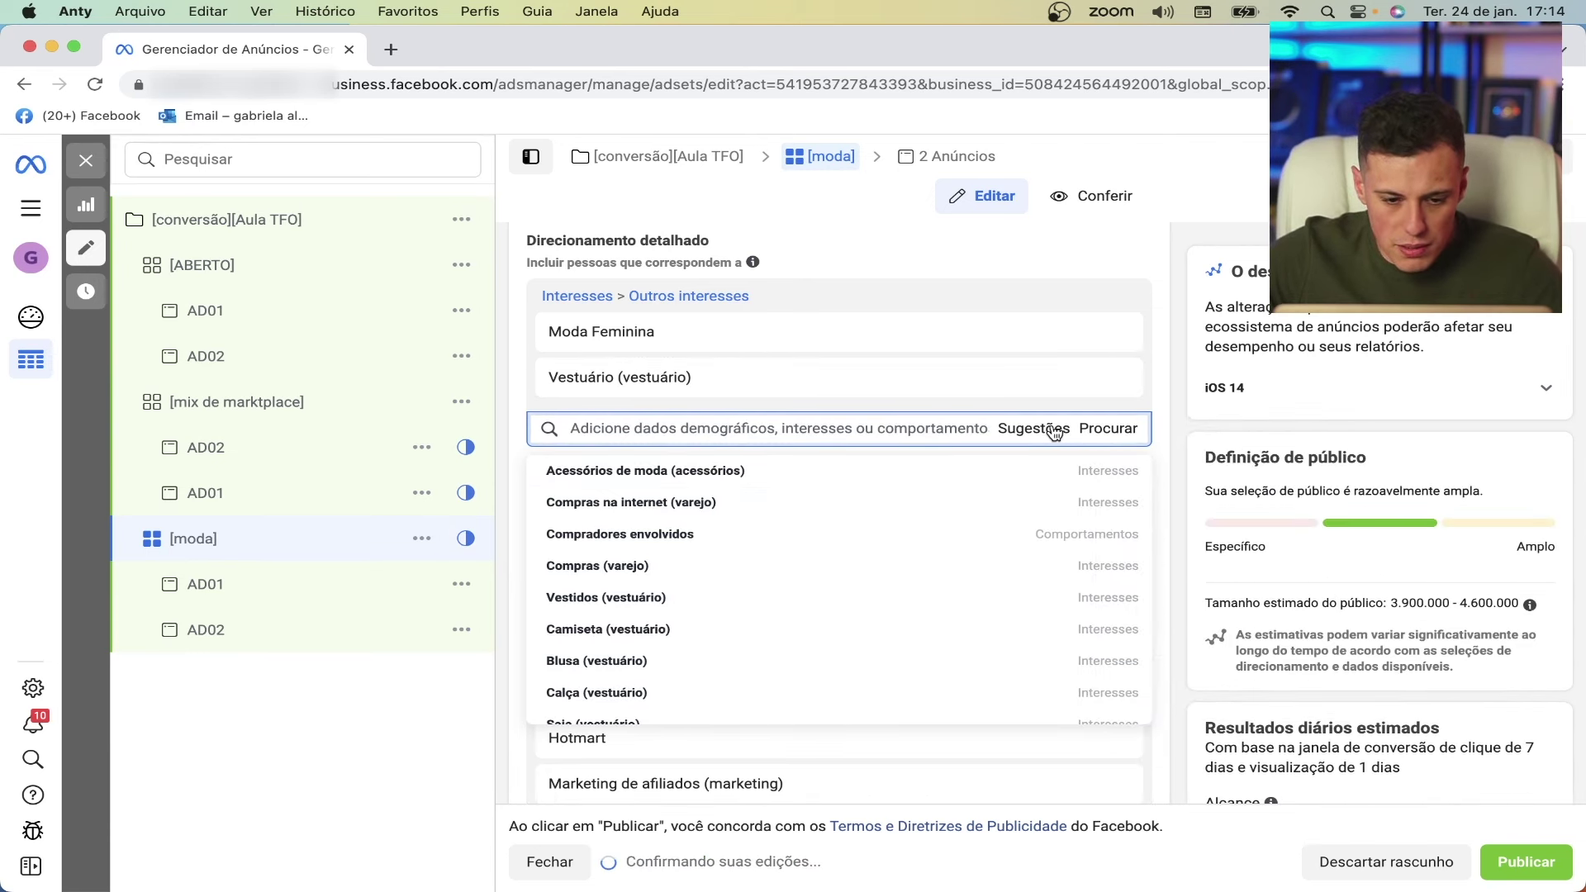
click(612, 506)
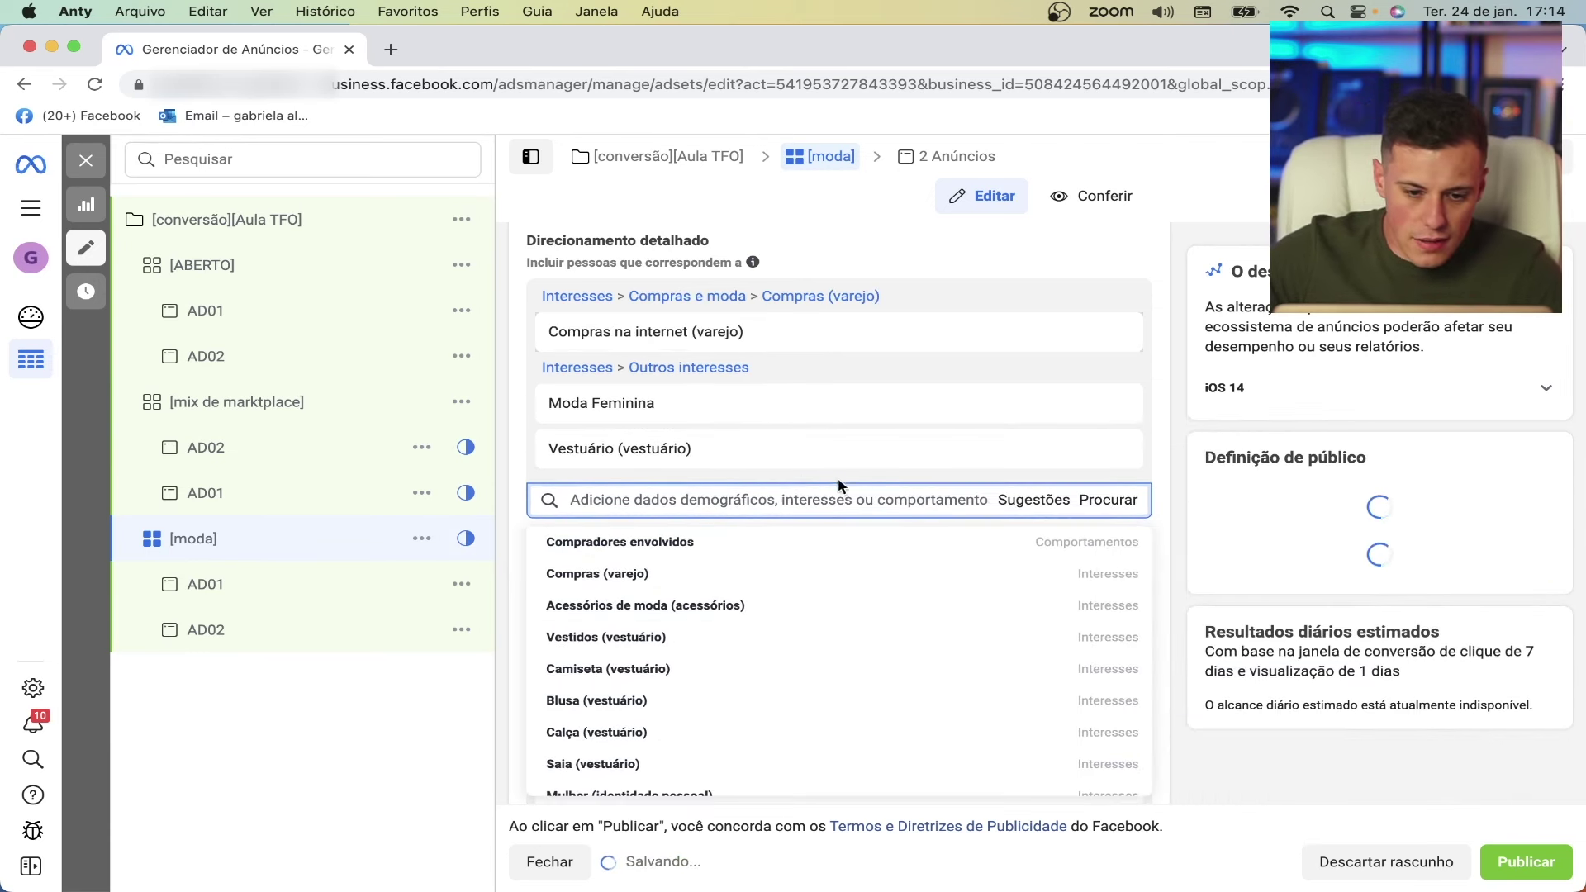
mouse_move(748, 561)
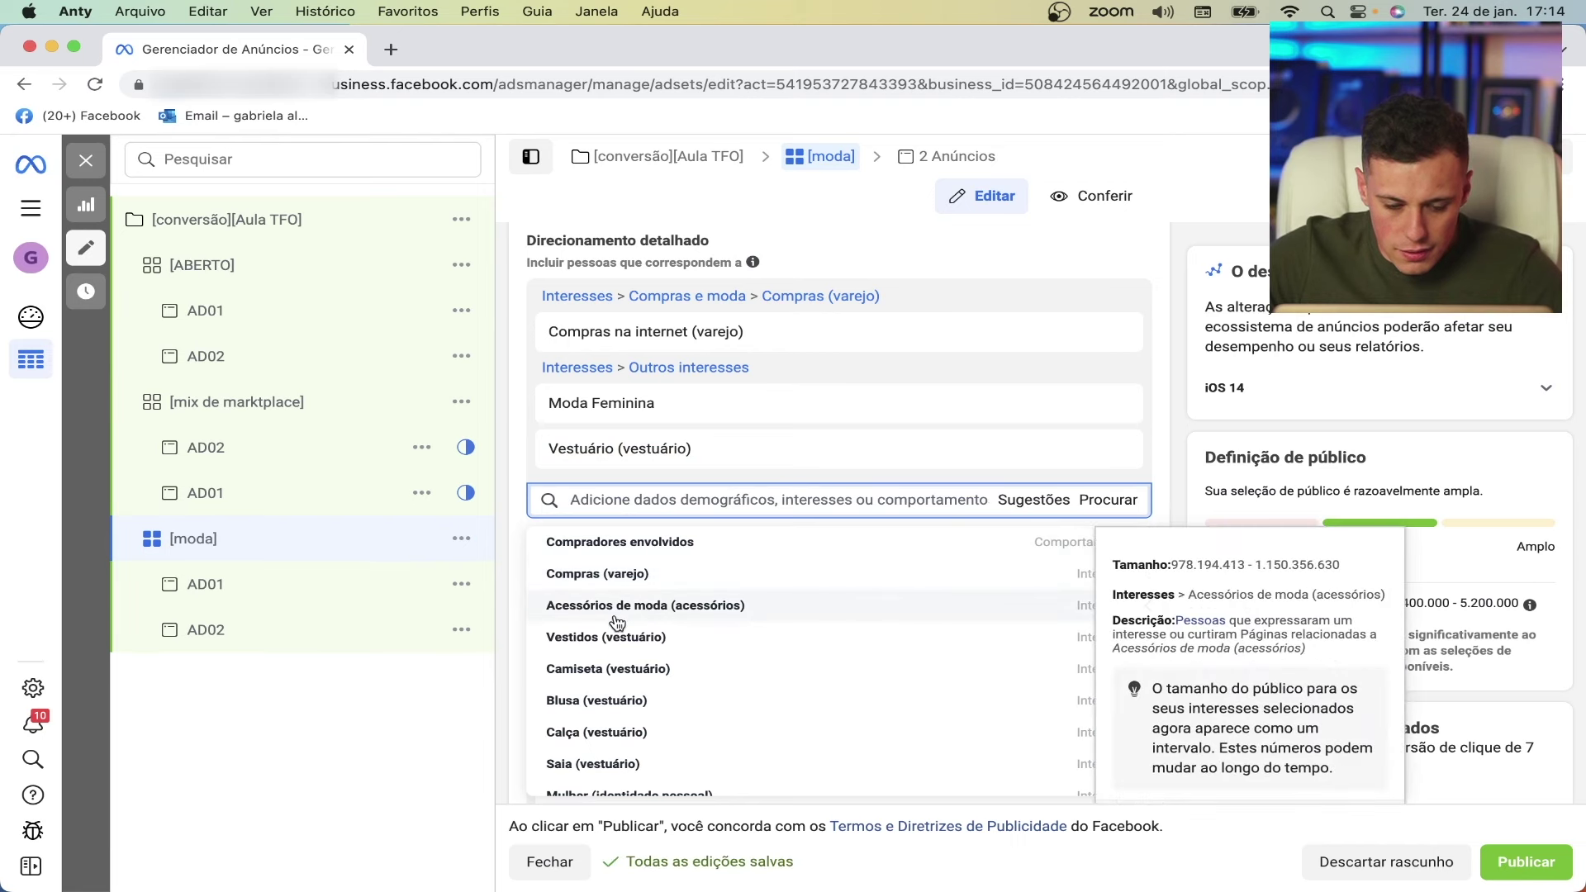
click(591, 580)
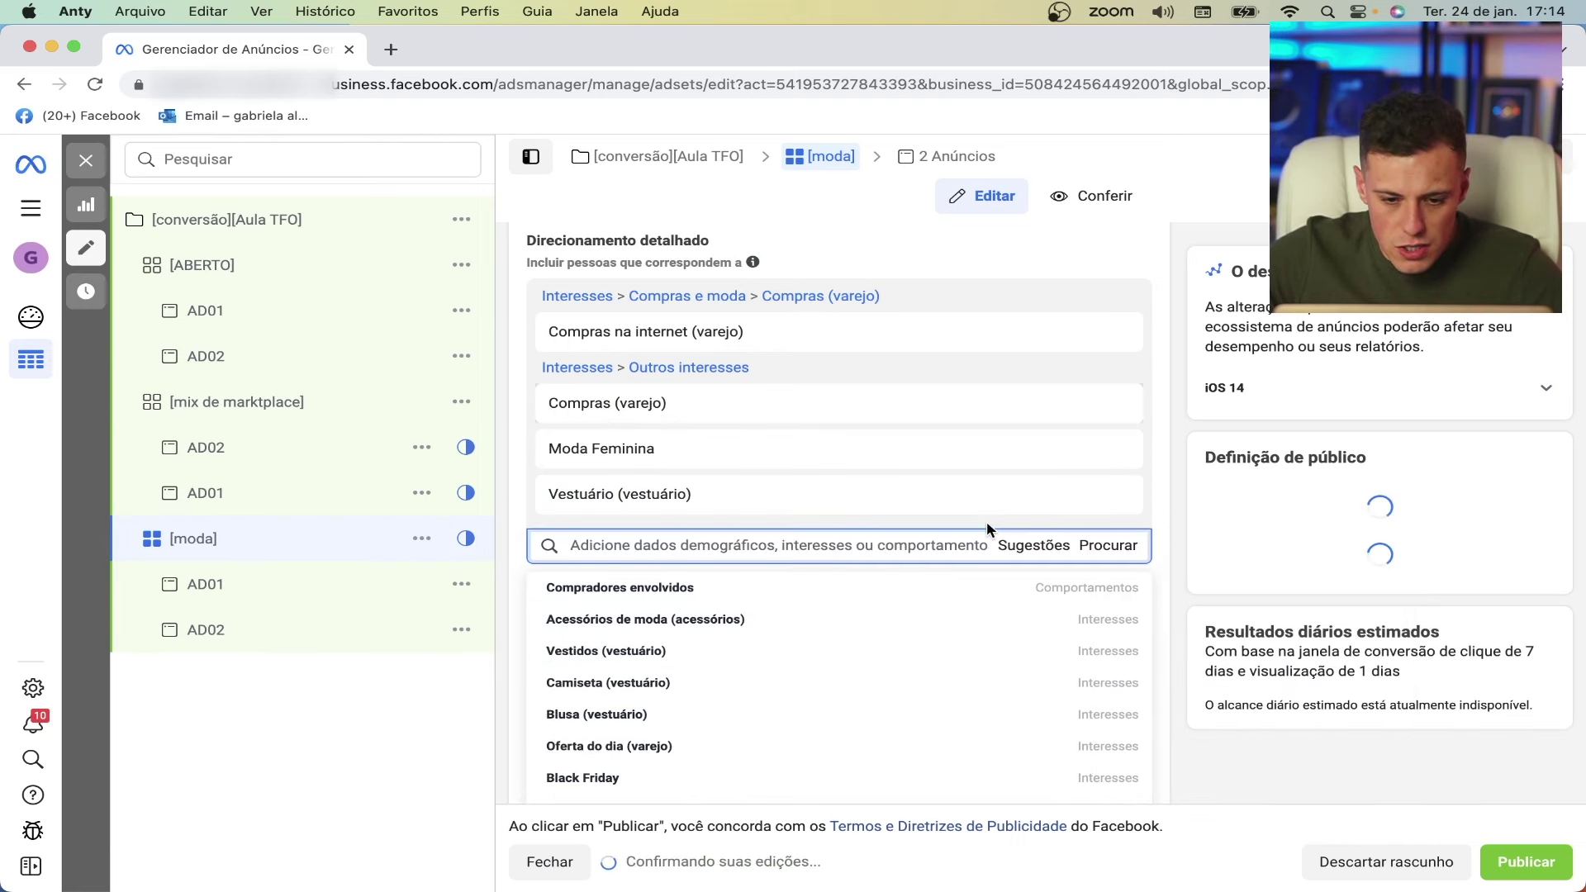
click(601, 585)
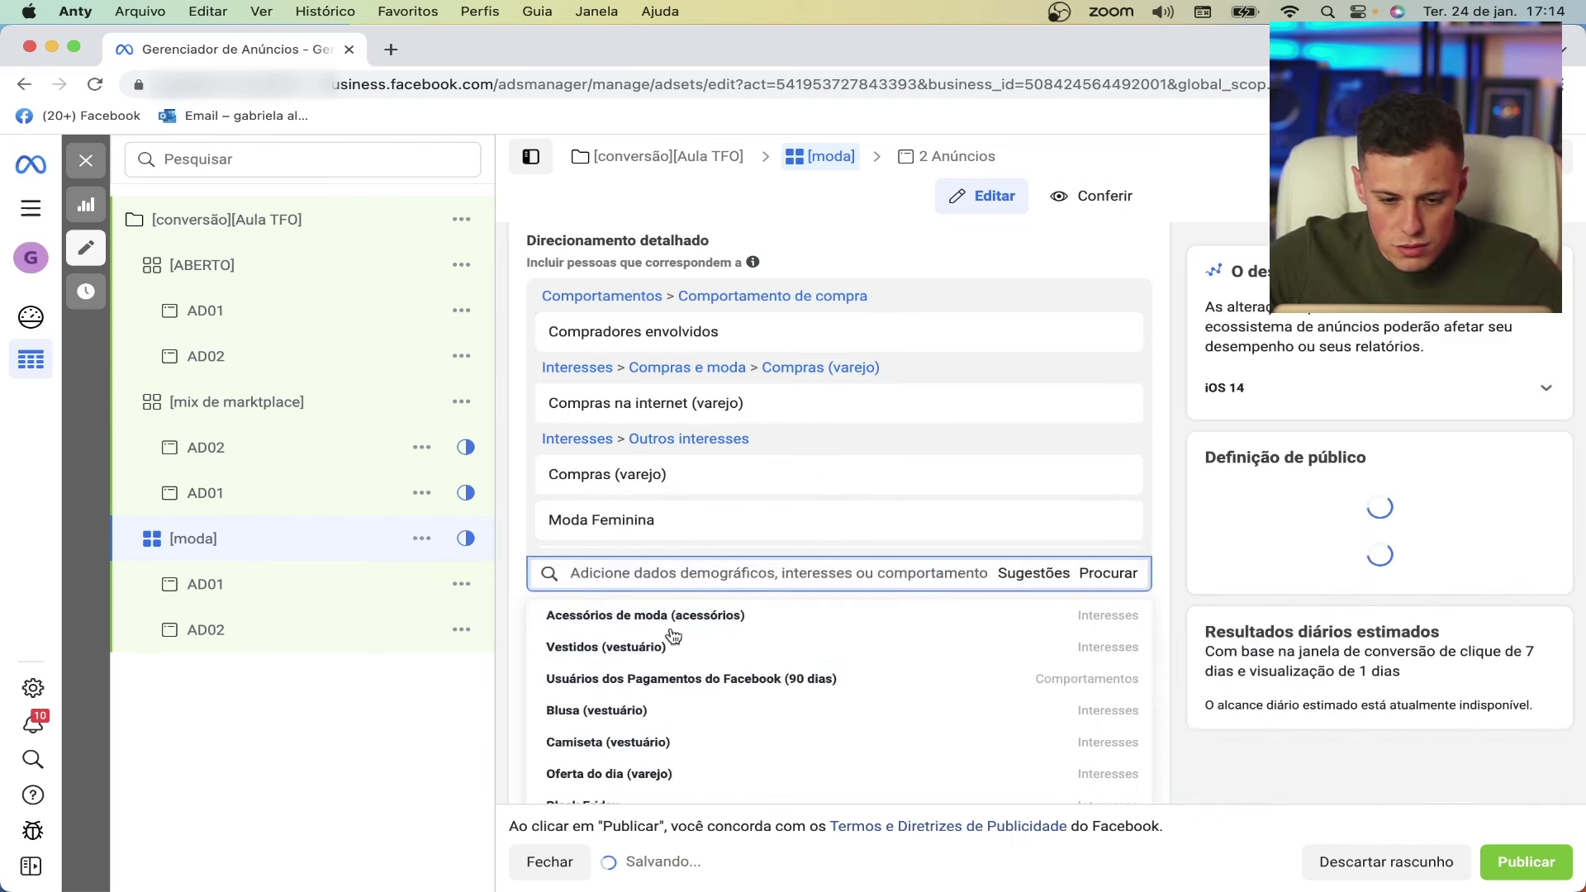
mouse_move(653, 657)
click(874, 646)
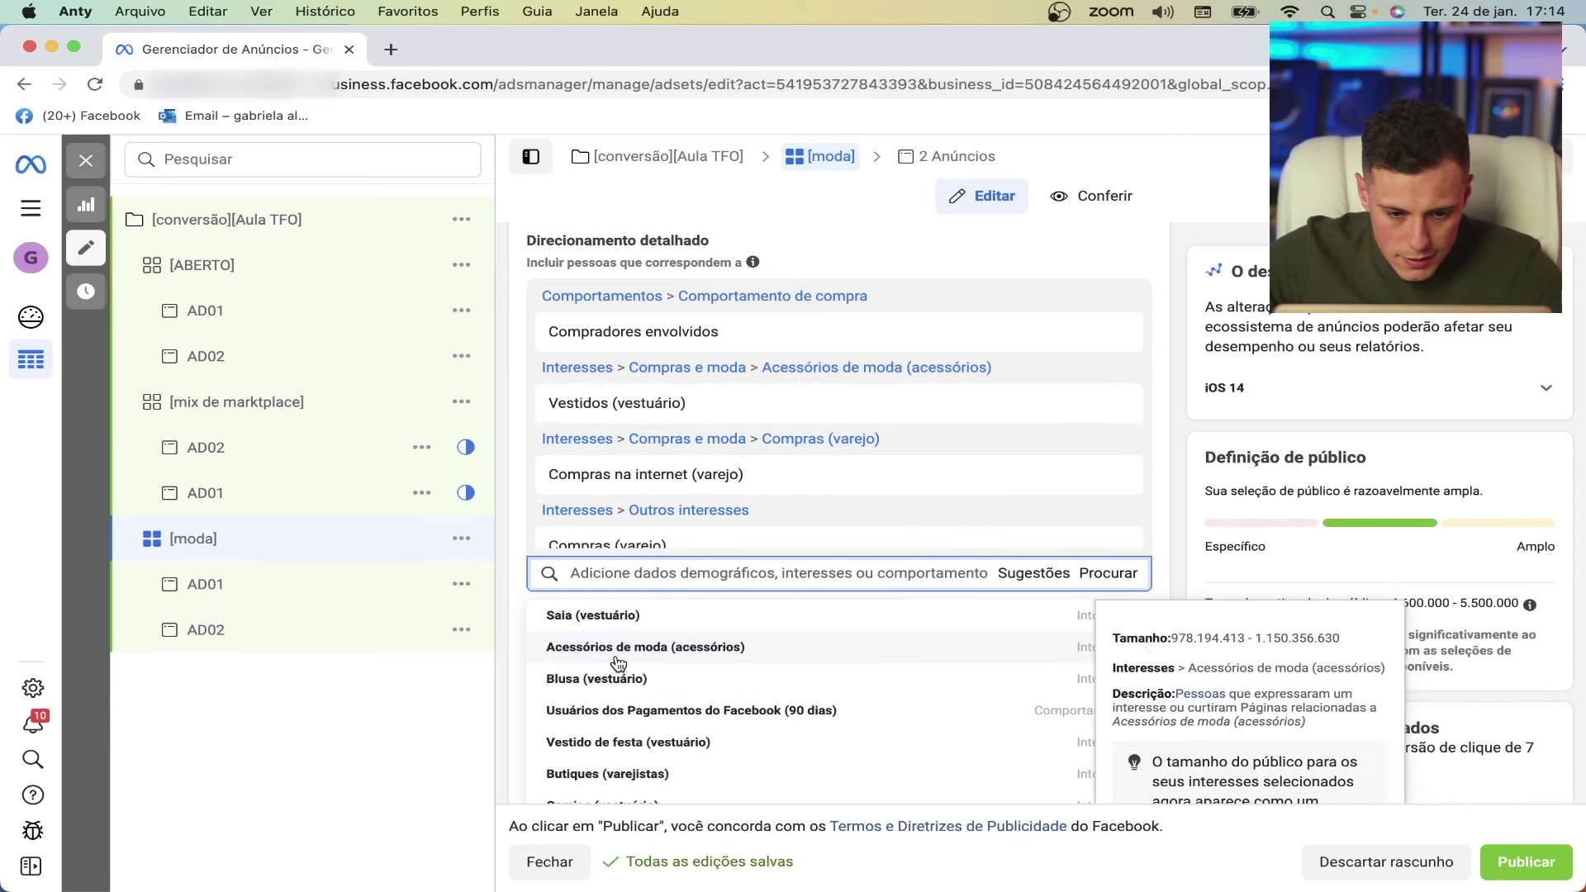
click(570, 618)
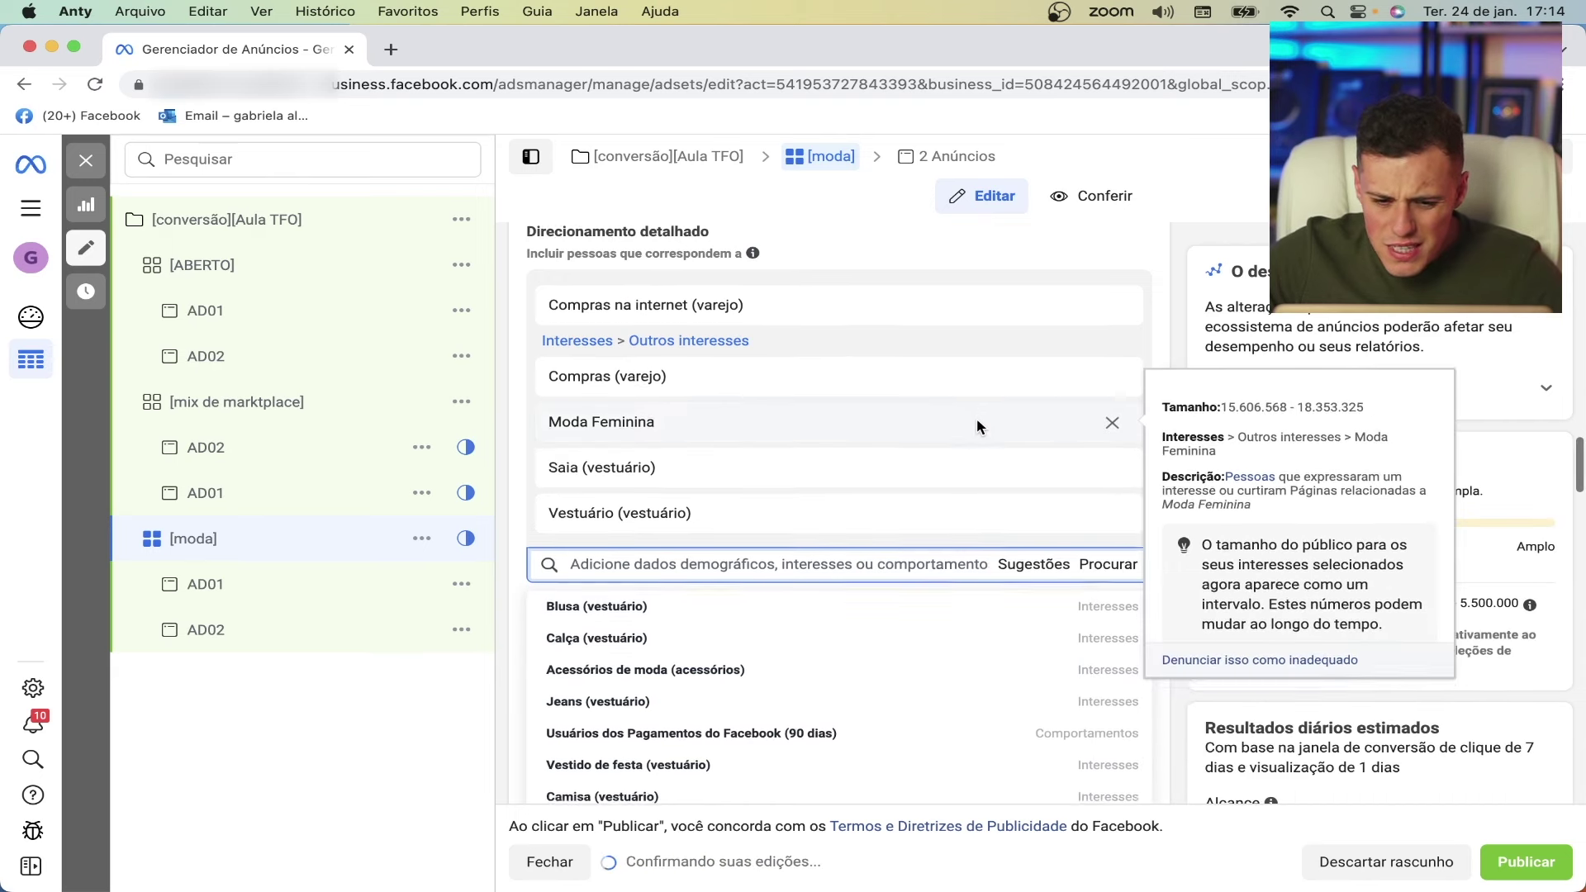
- Add the Acessórios de moda and Camisa suggested interests, then close the suggestions list
scroll(976, 418, down, 1)
scroll(754, 611, down, 1)
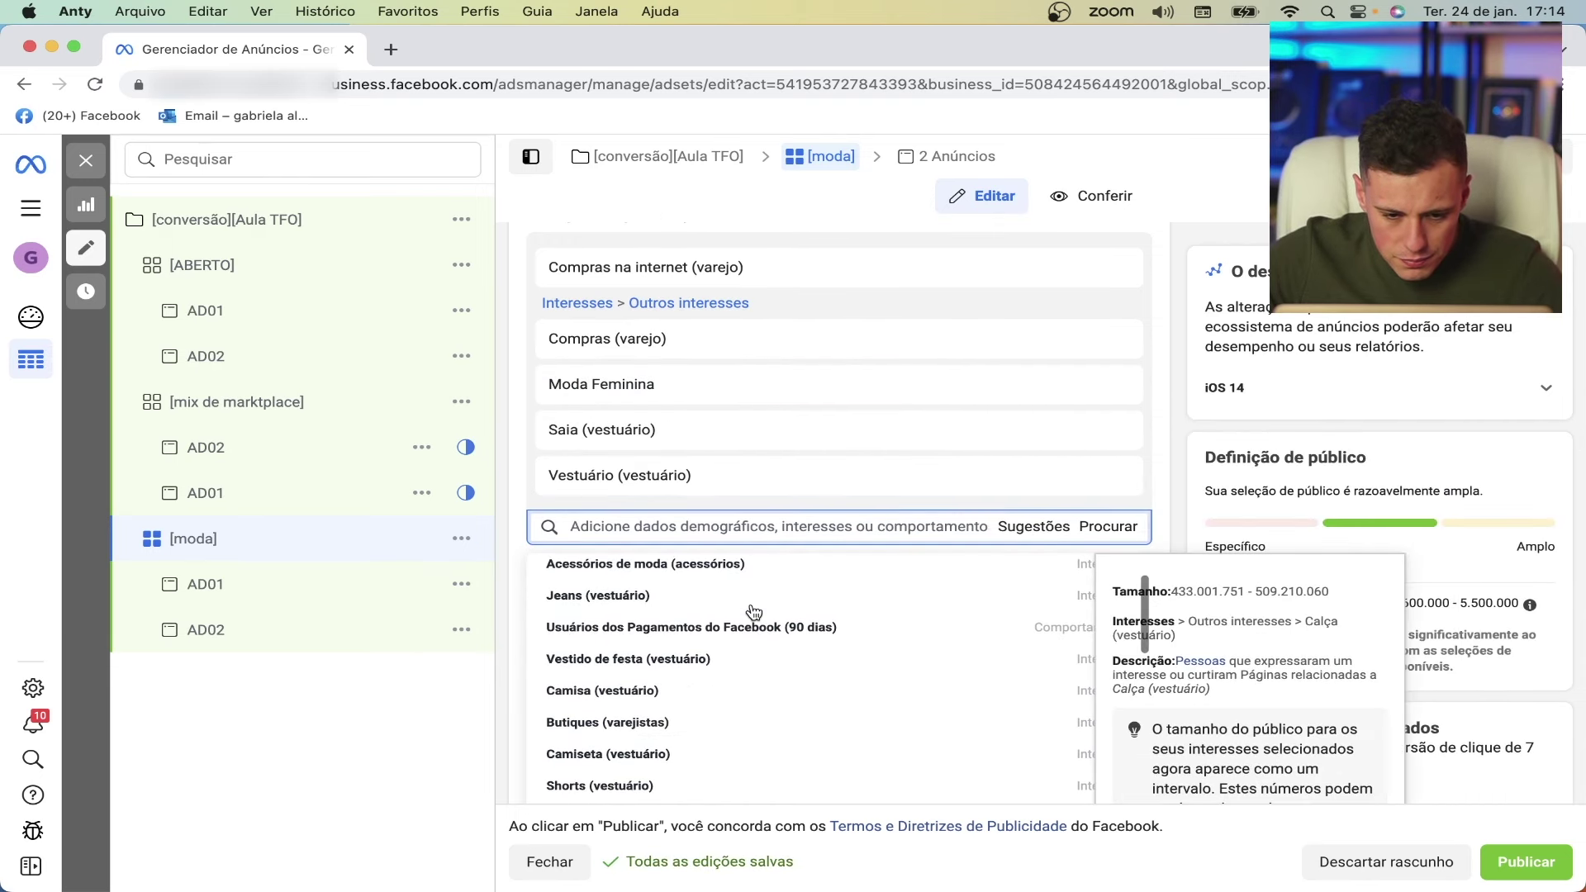
scroll(754, 612, up, 1)
click(817, 588)
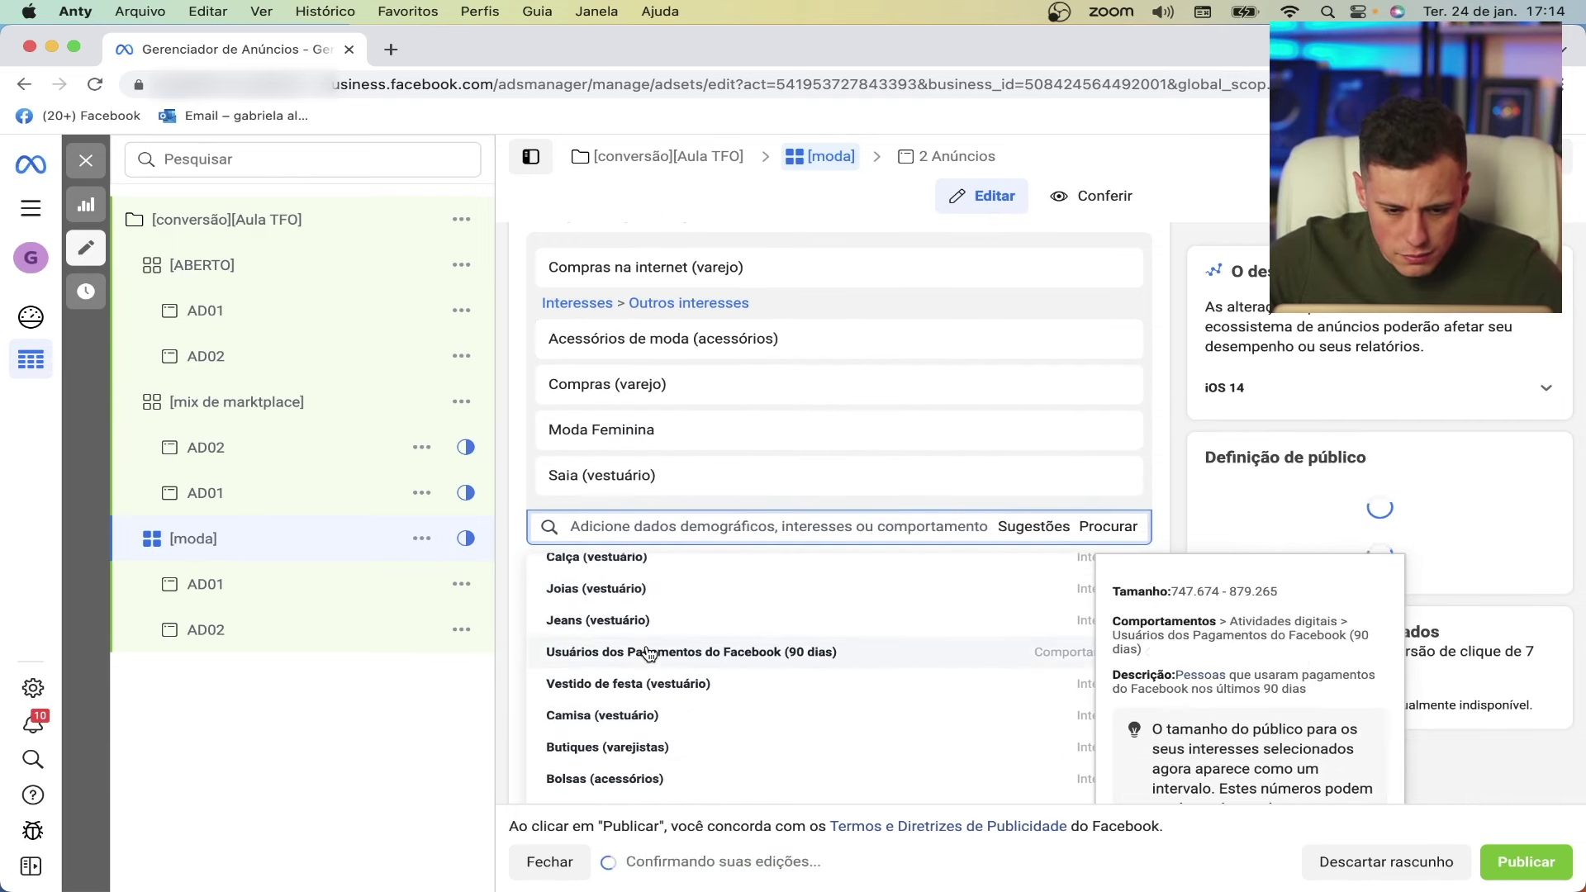
scroll(649, 656, down, 3)
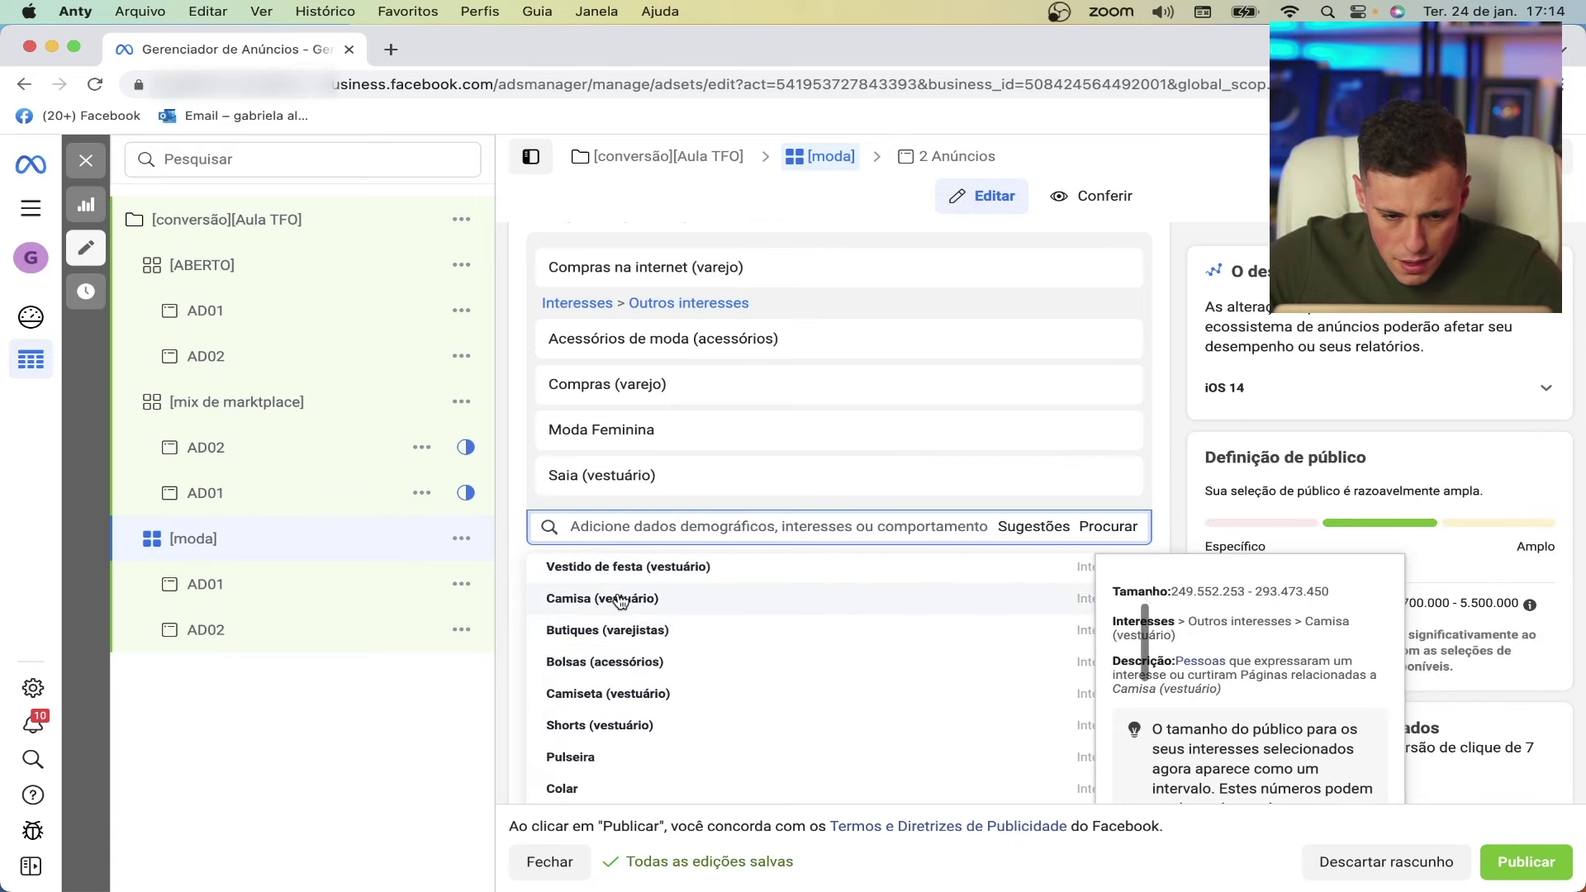
click(621, 601)
scroll(679, 618, down, 4)
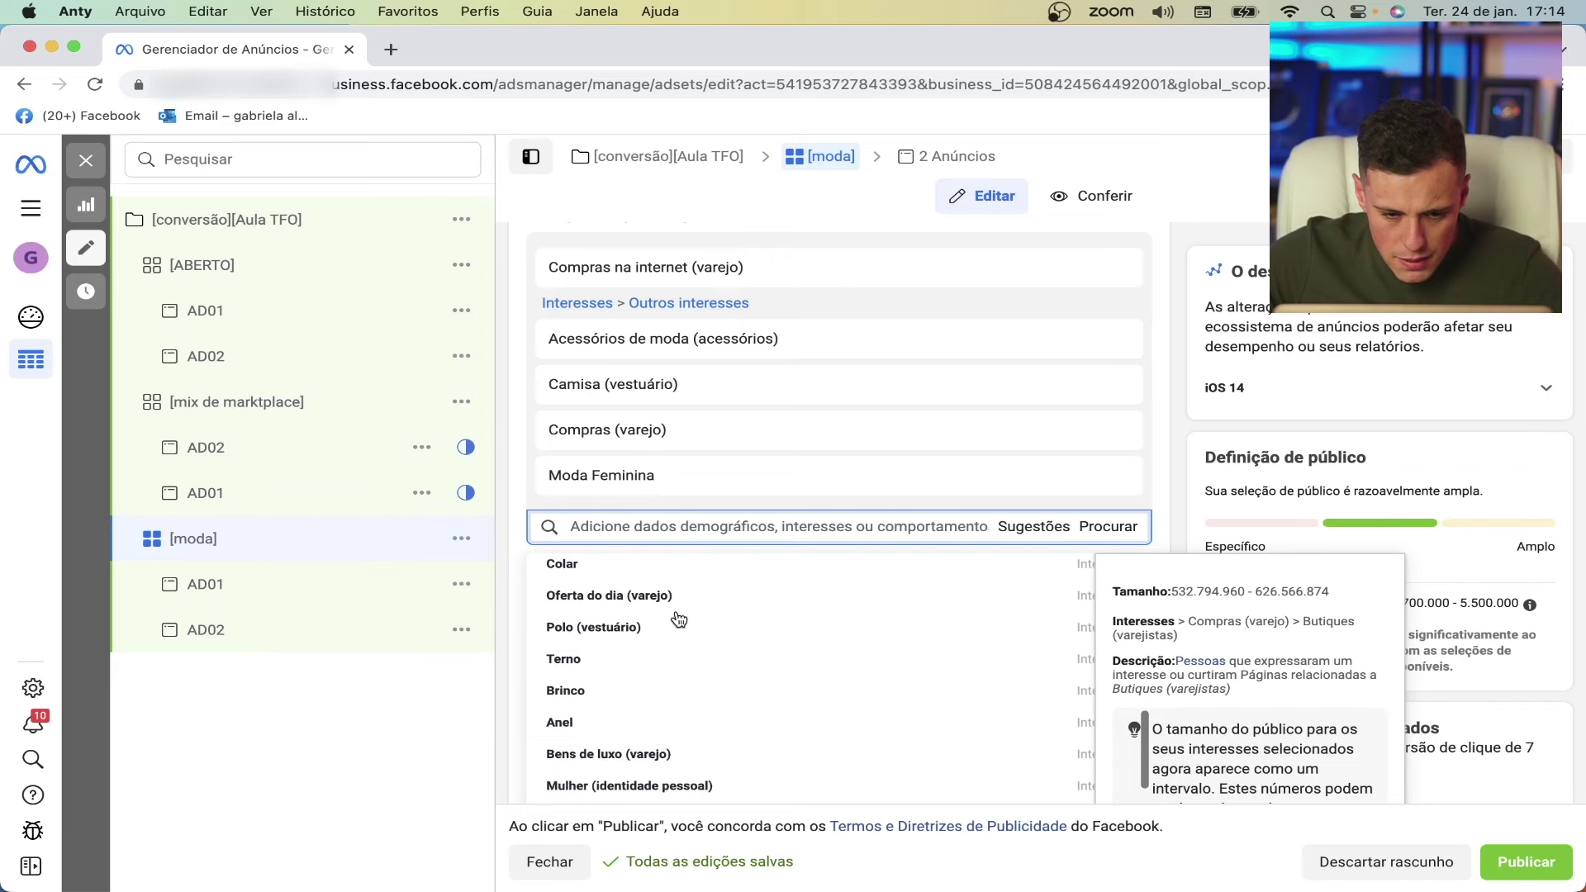
scroll(679, 618, down, 4)
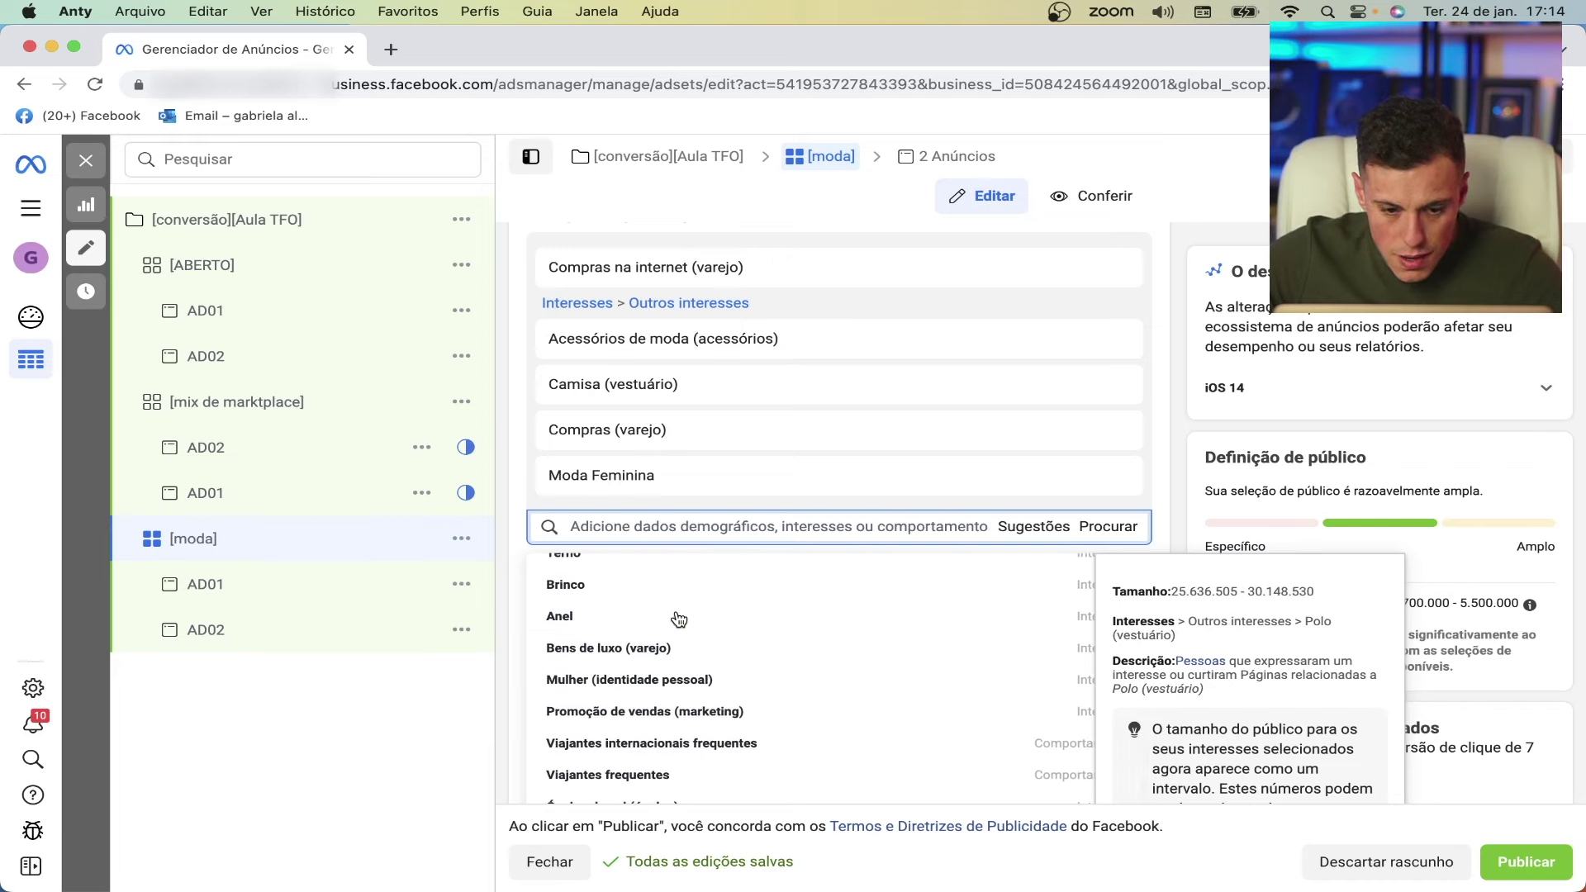
scroll(679, 618, up, 3)
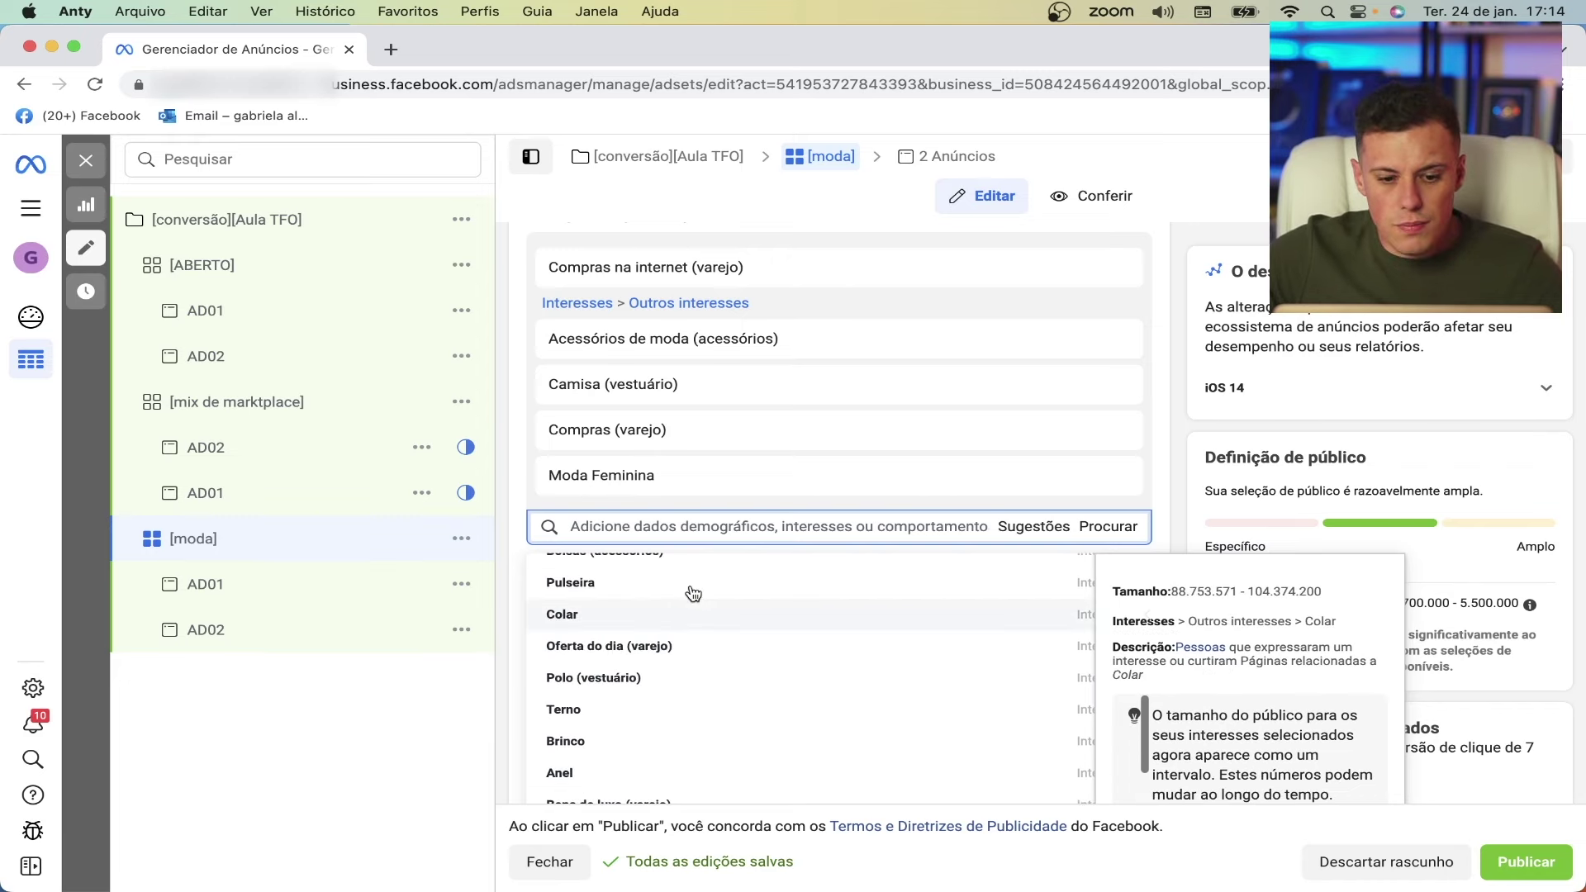
click(1181, 234)
scroll(621, 379, up, 10)
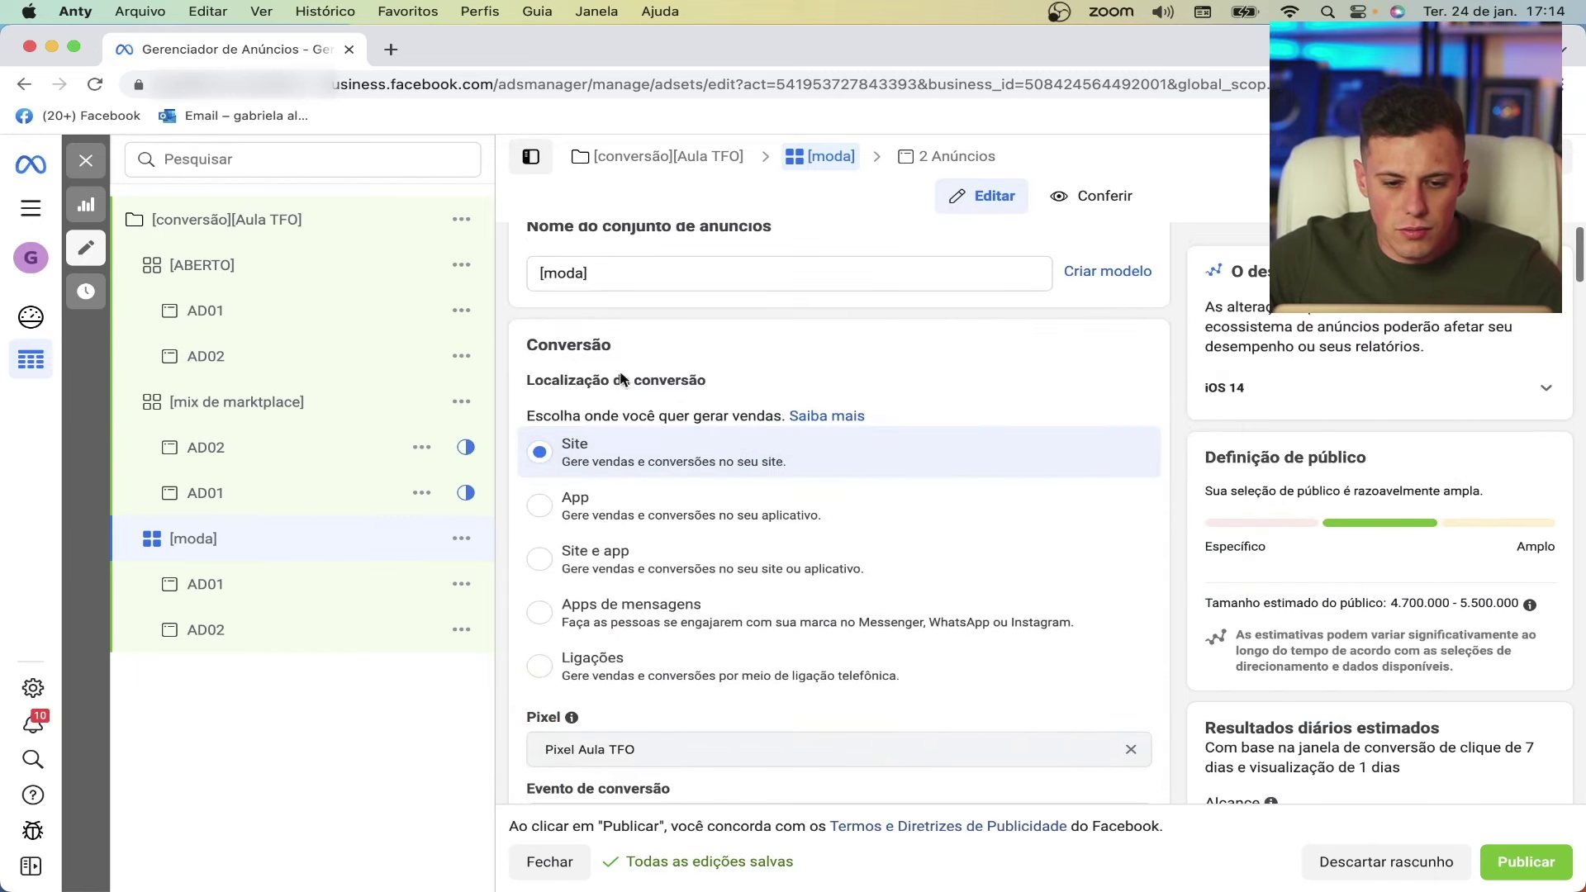
click(567, 282)
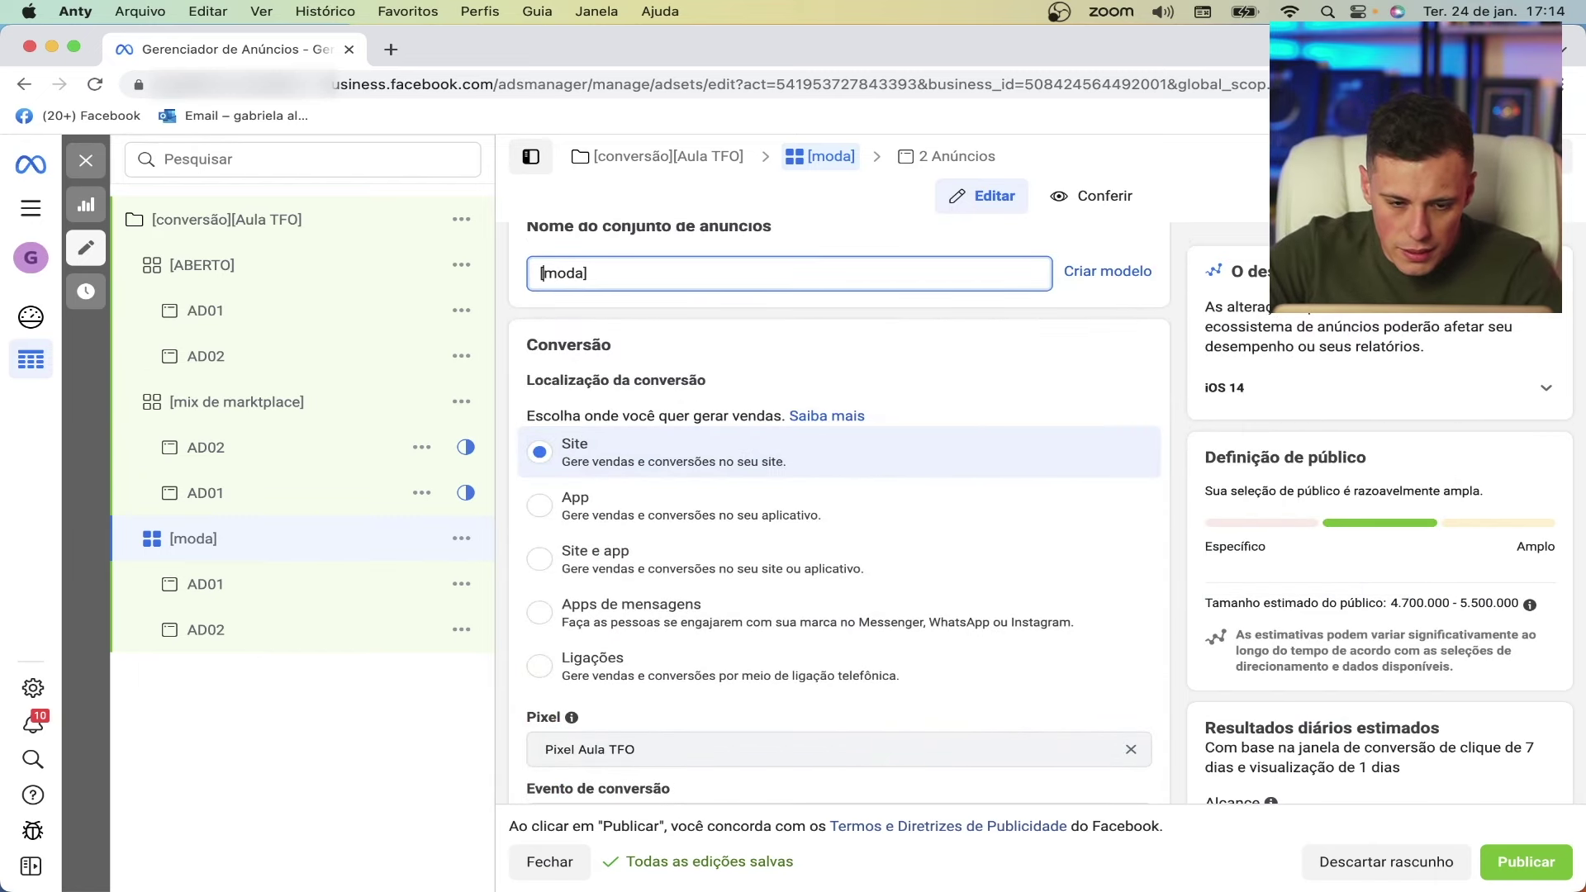
- Insert 'MIX de' to name the ad set [MIX de moda], then open the [conversão][Aula TFO] campaign
text(MIX de)
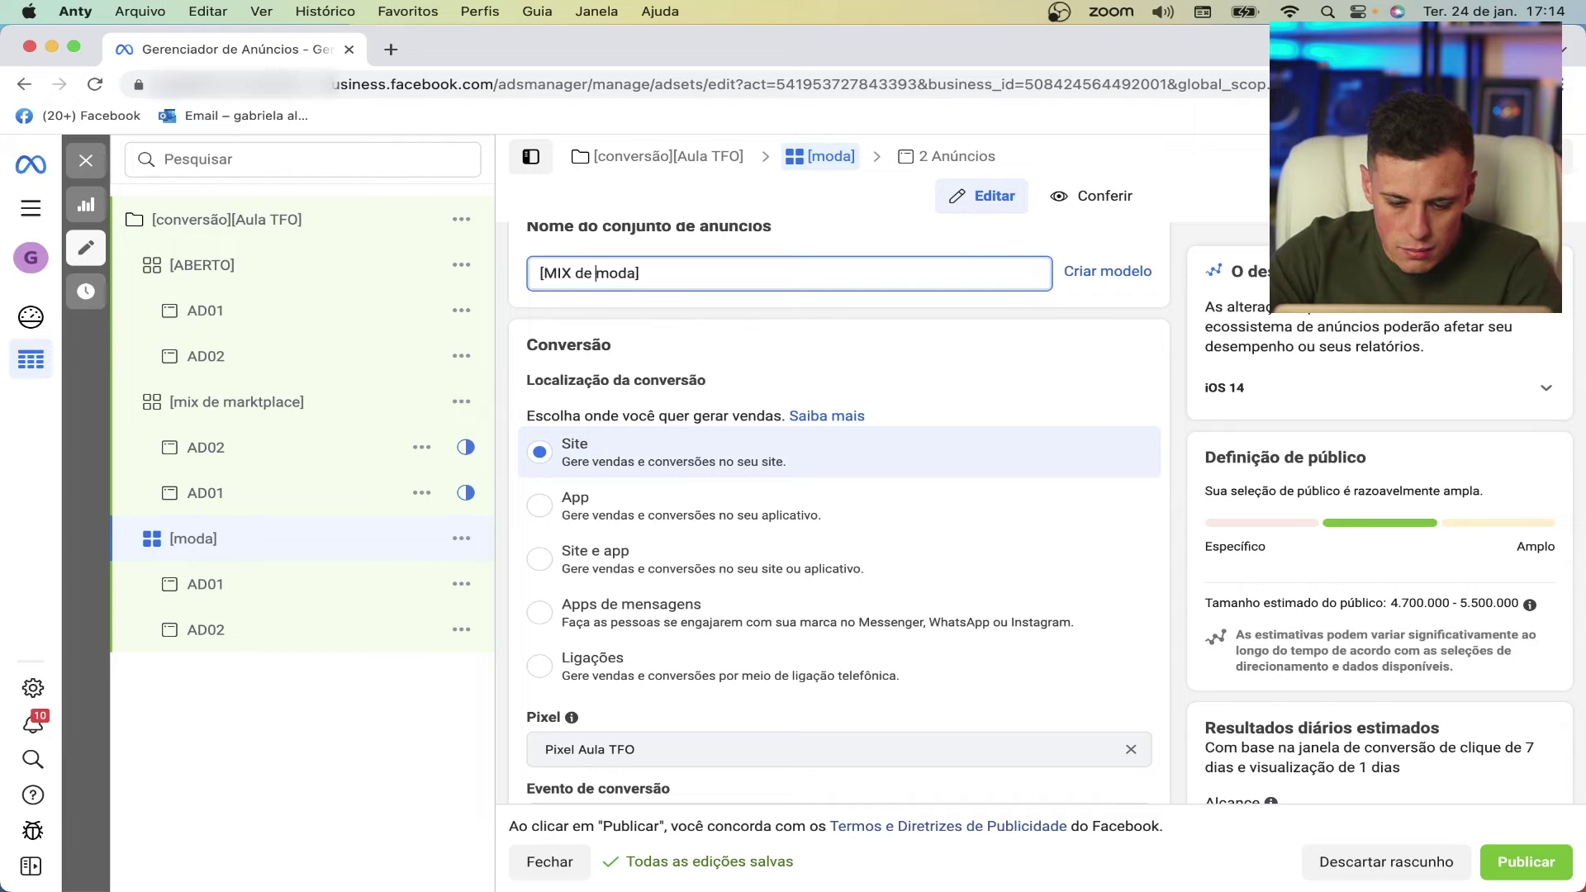
click(1155, 238)
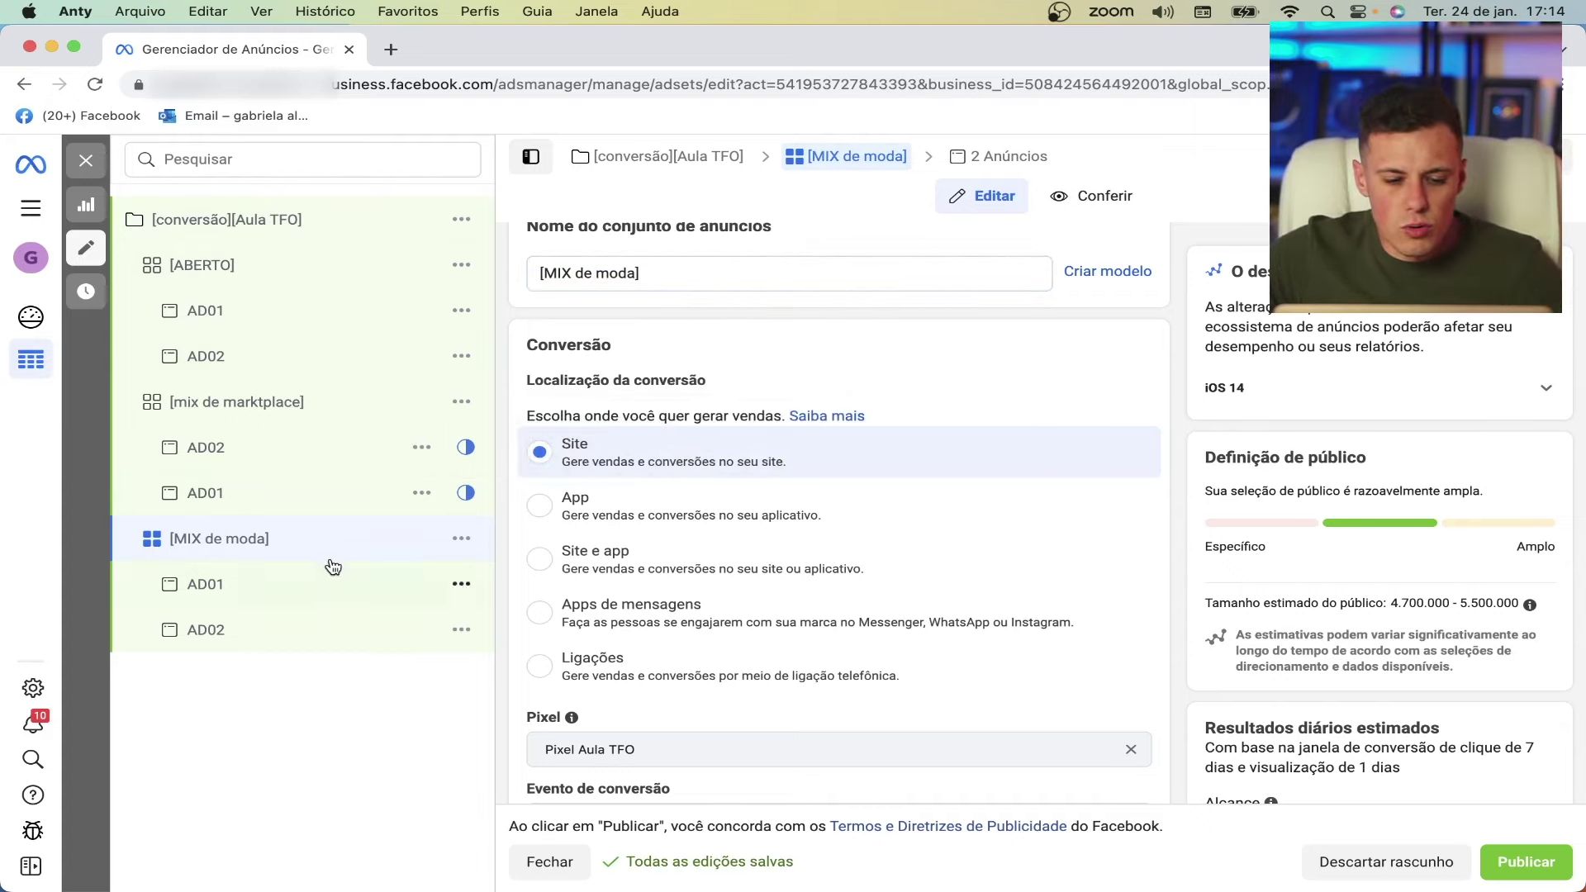
click(357, 449)
click(301, 492)
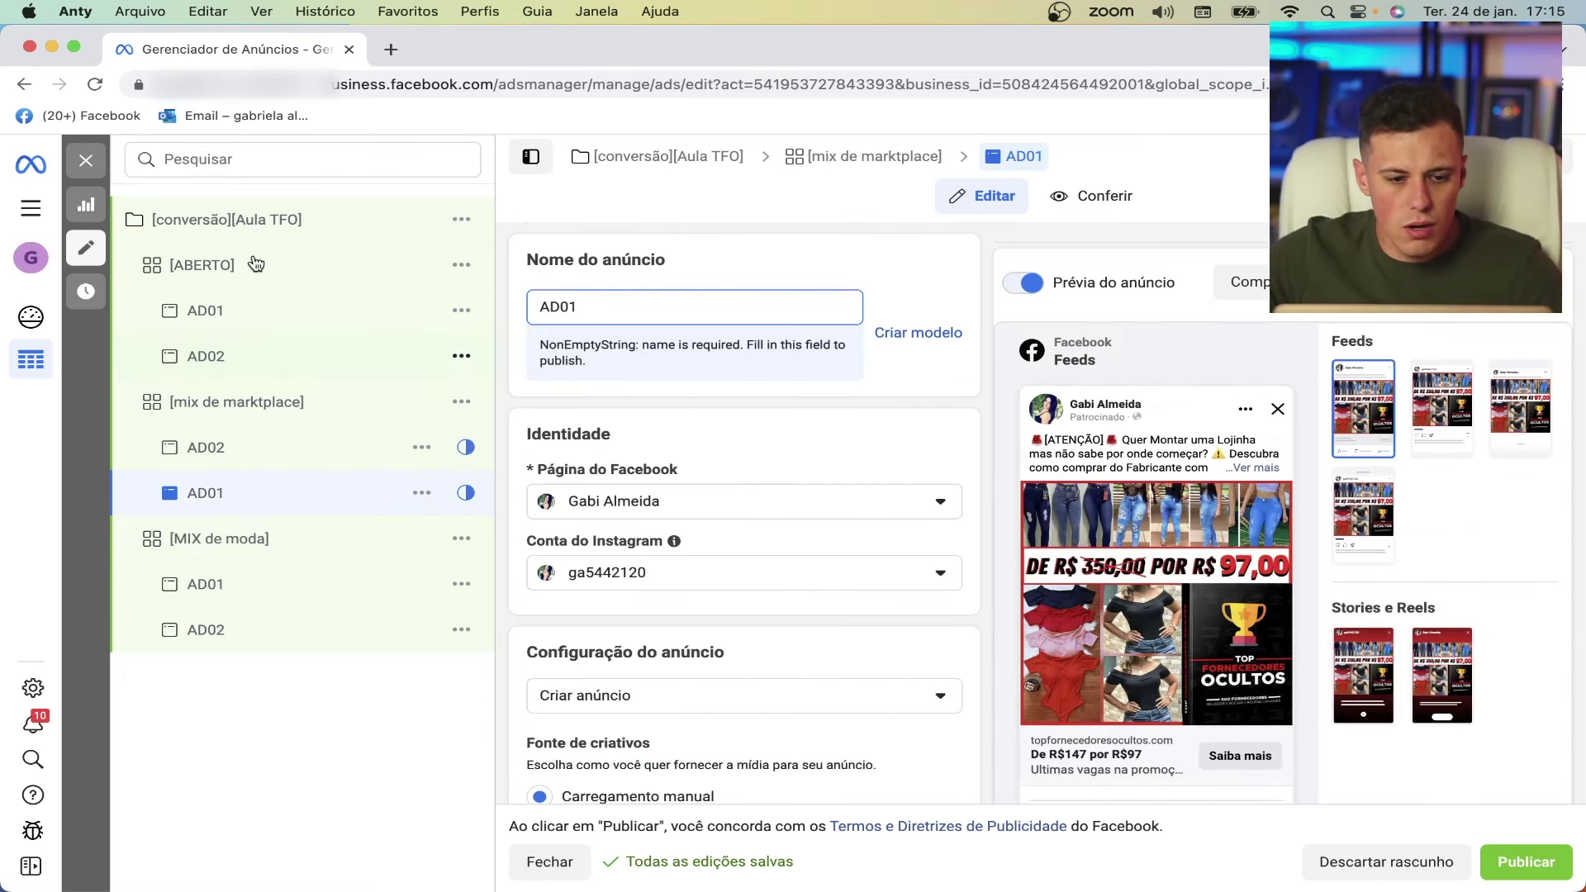
click(273, 231)
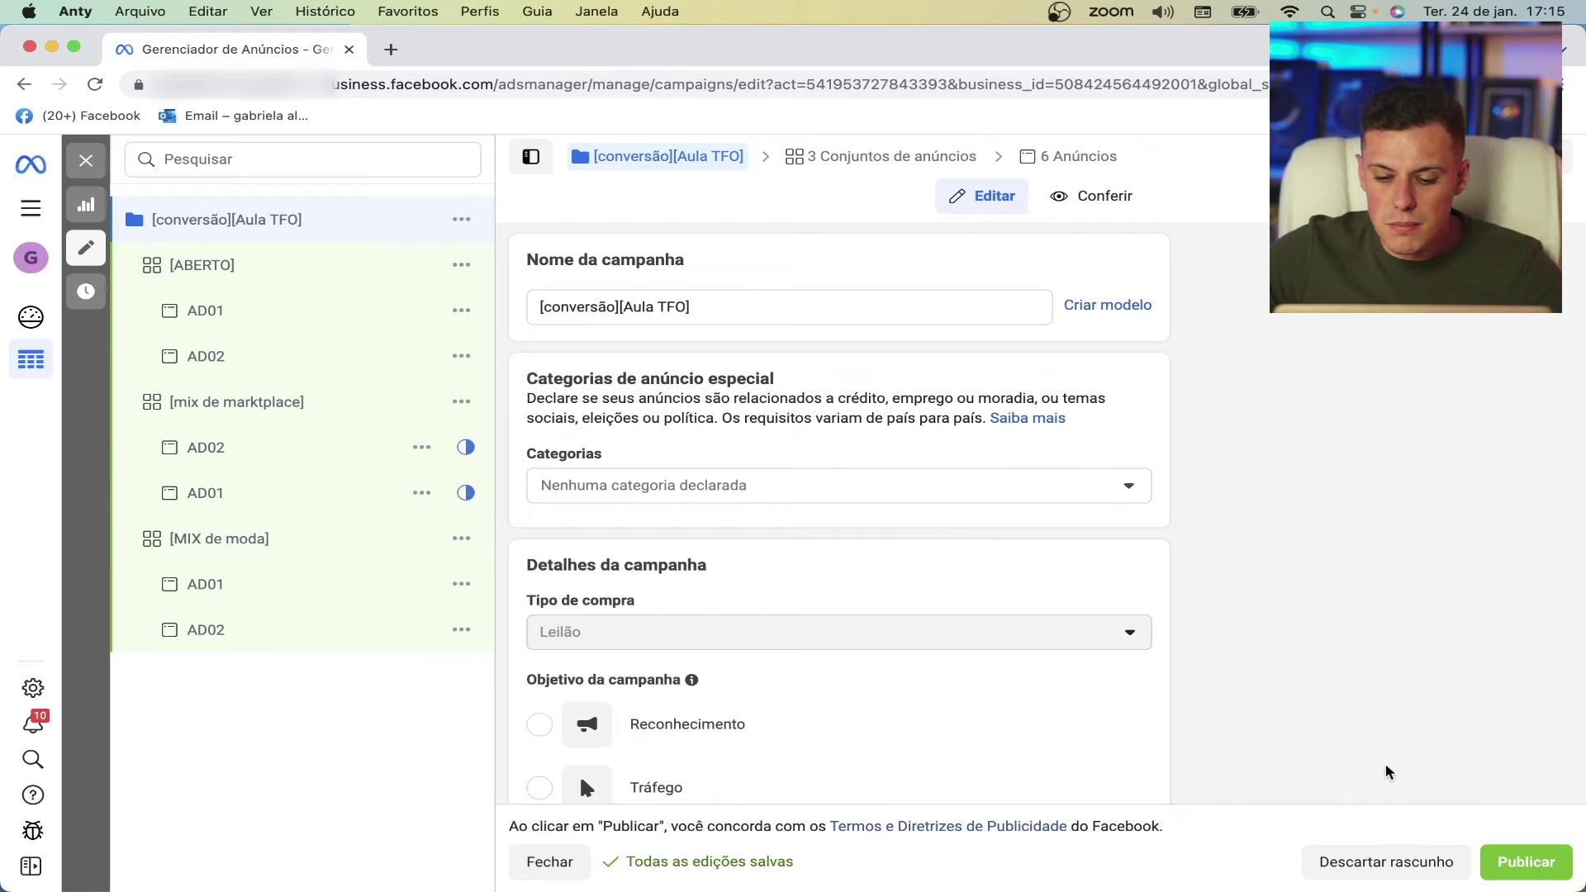
- Publish the campaign, close the 'Alguns itens não foram publicados' notice, and open the failed AD02
click(1535, 864)
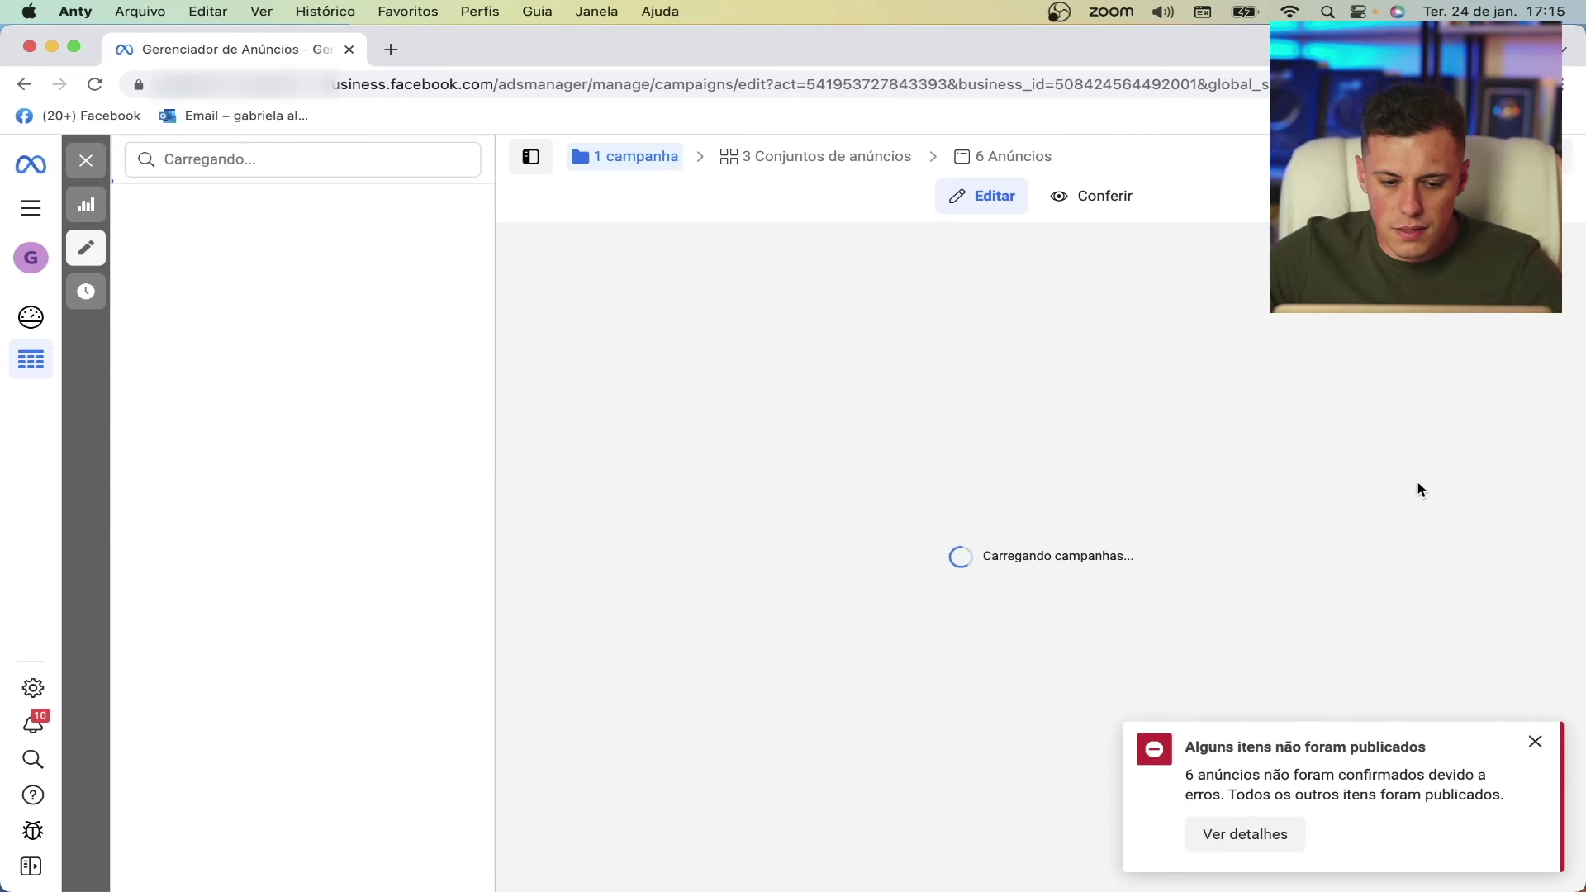
mouse_move(228, 215)
mouse_down()
mouse_move(217, 245)
mouse_move(223, 219)
mouse_up()
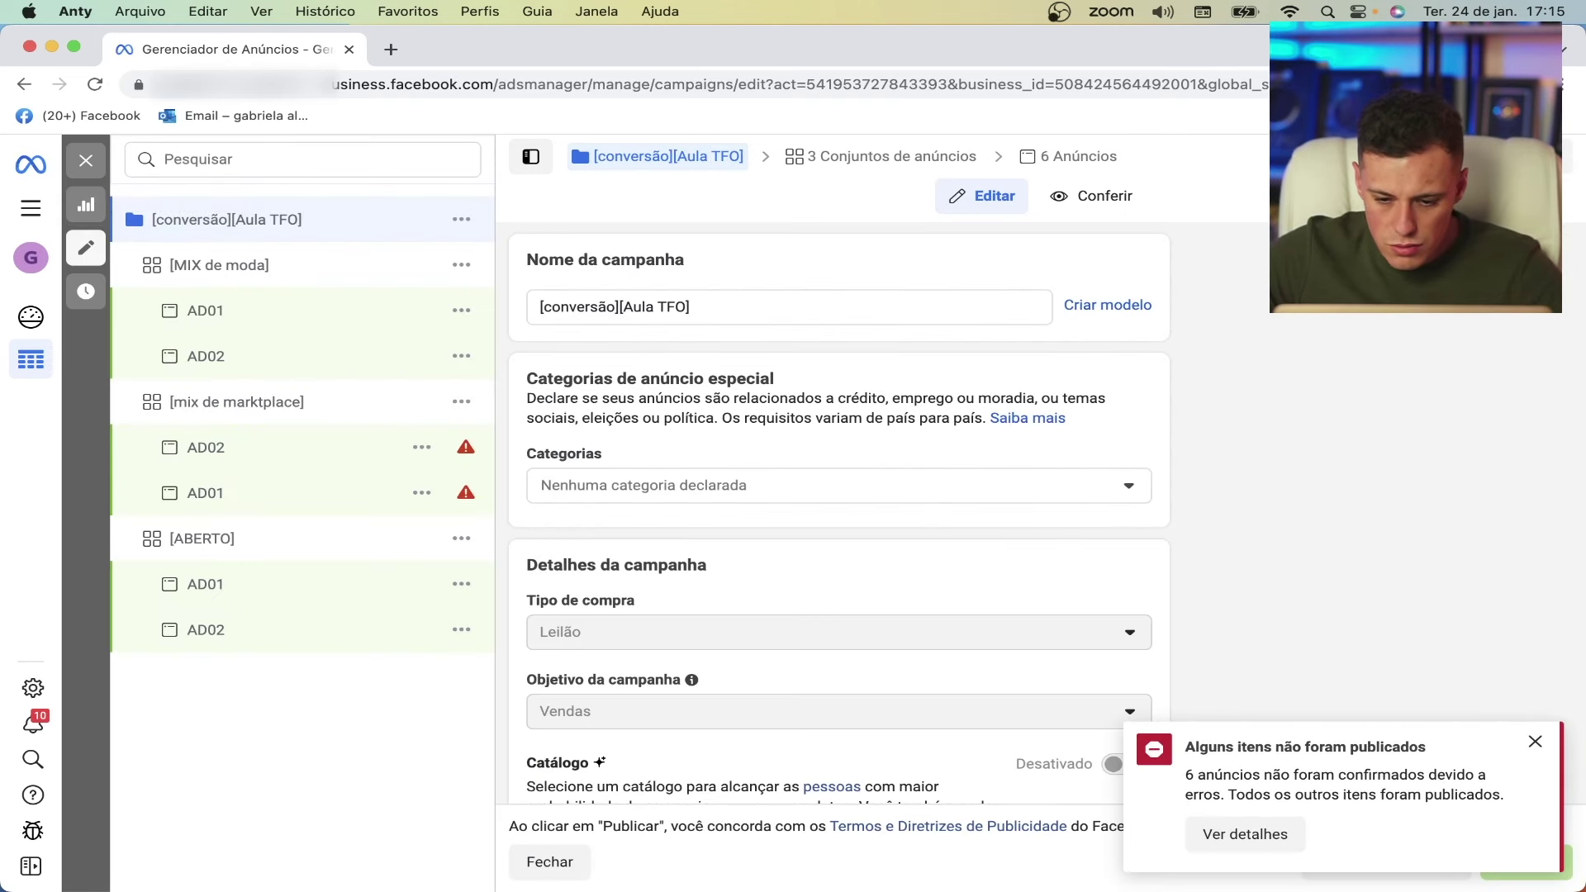
click(1535, 746)
click(281, 452)
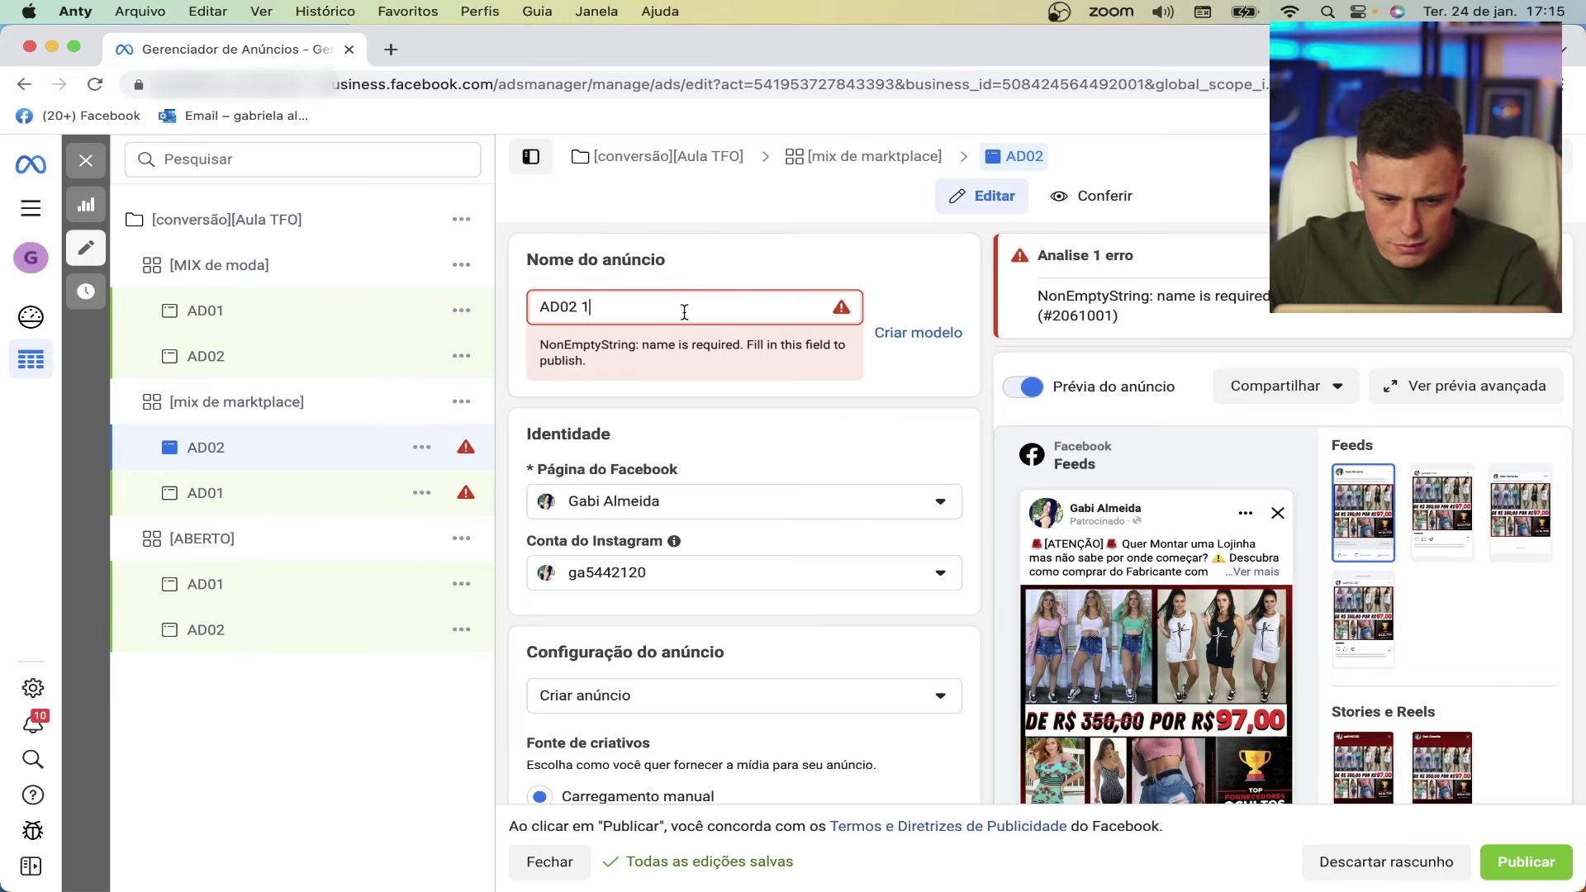
- Fix the AD02 ad name by removing the stray character and adding the person's first name
click(687, 312)
key(BackSpace)
text(al)
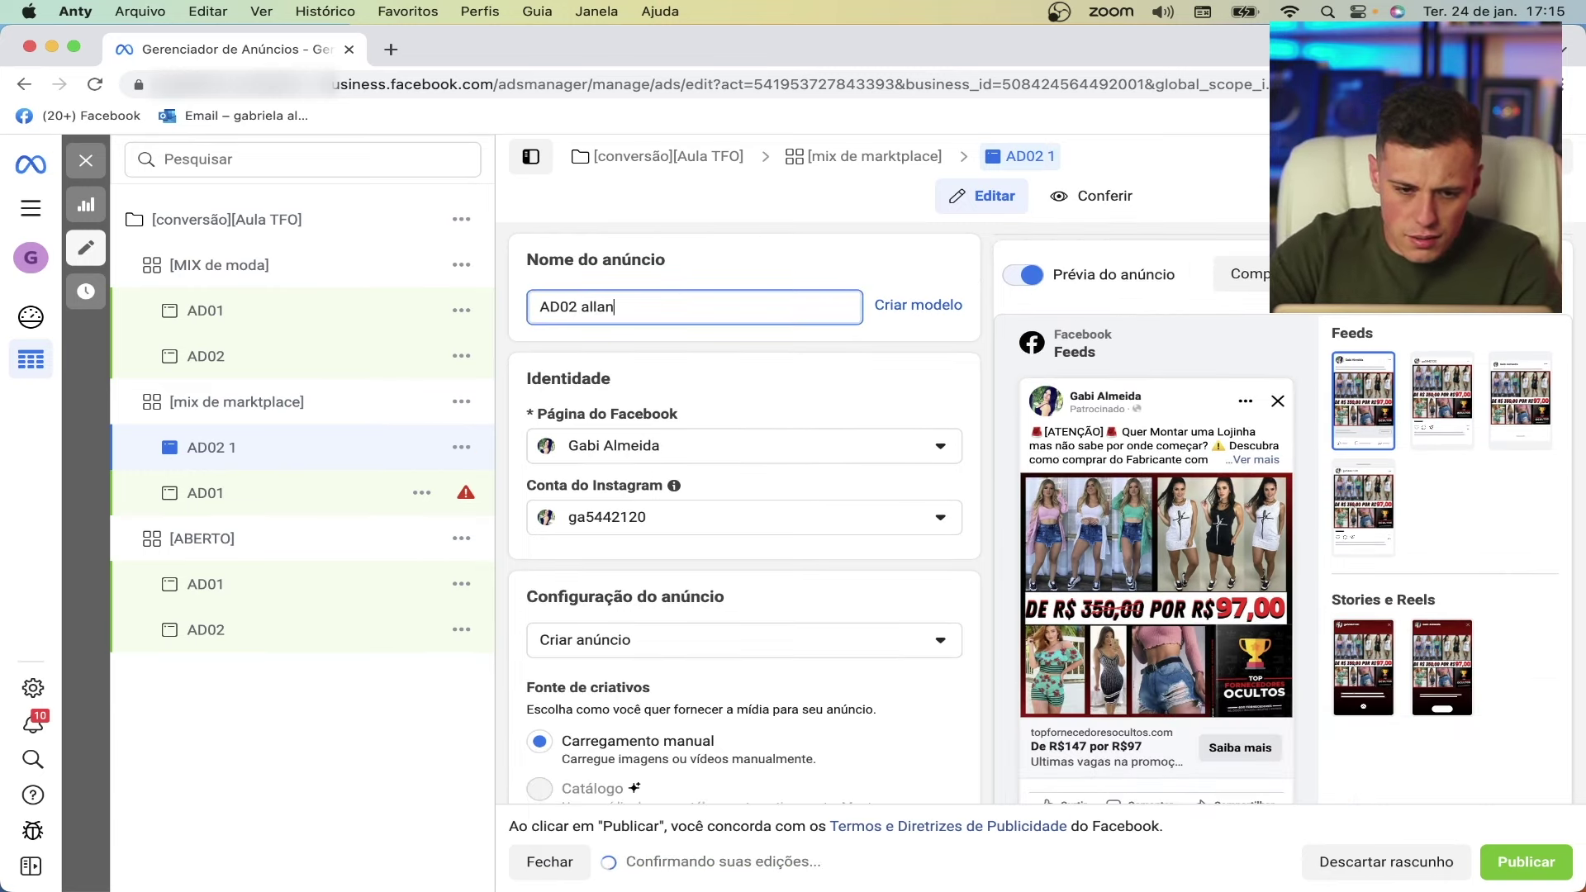
text(lan)
- Add the person's full name to the AD01 ad name and close the ad editor
click(302, 503)
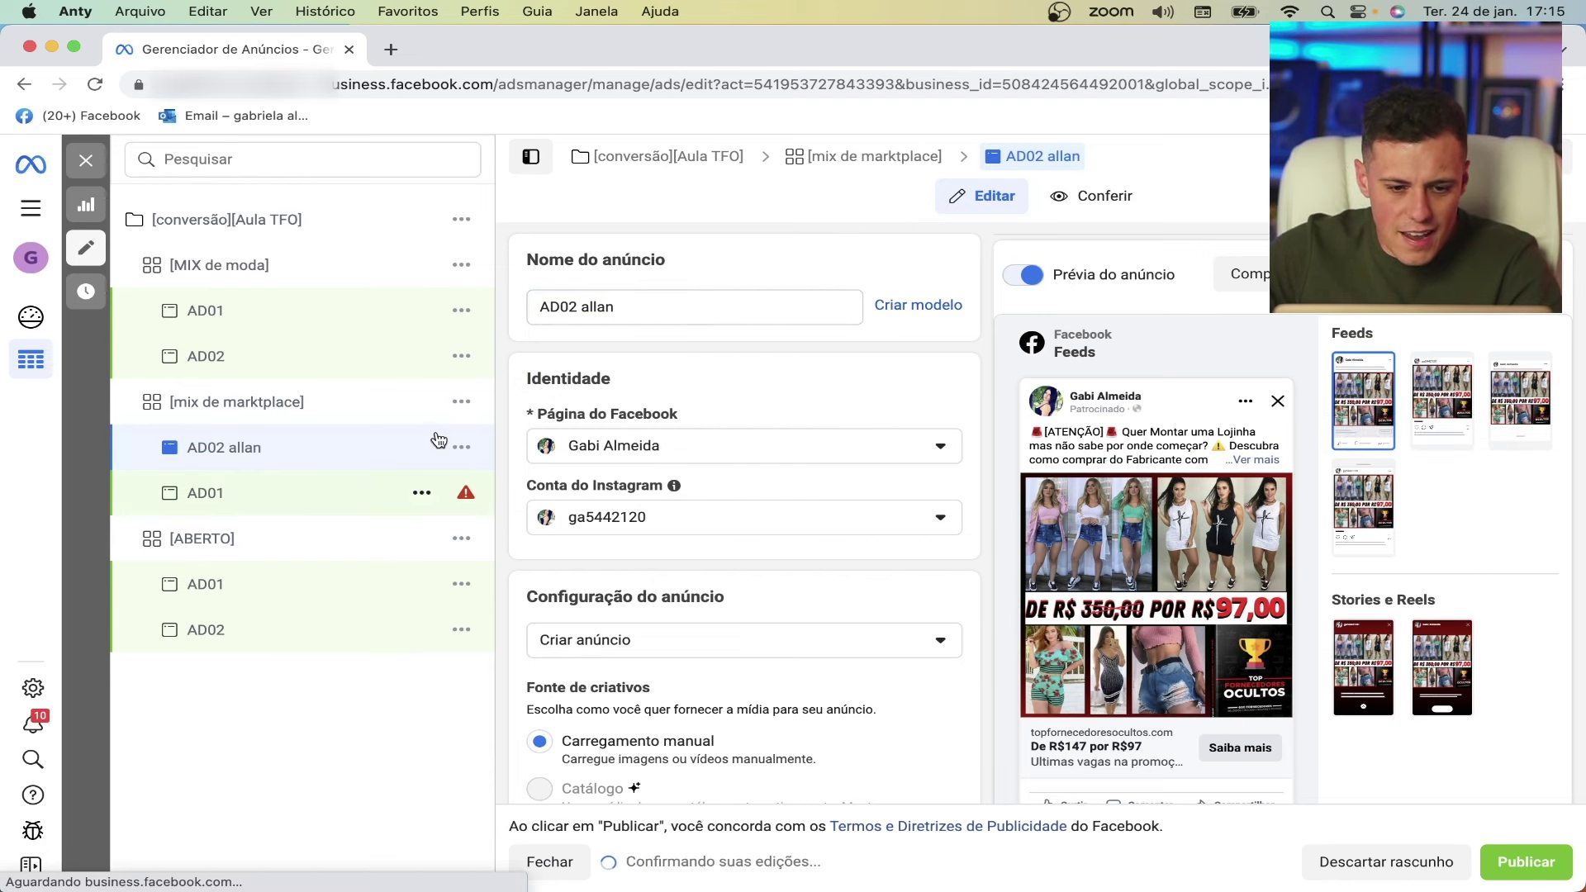
click(662, 299)
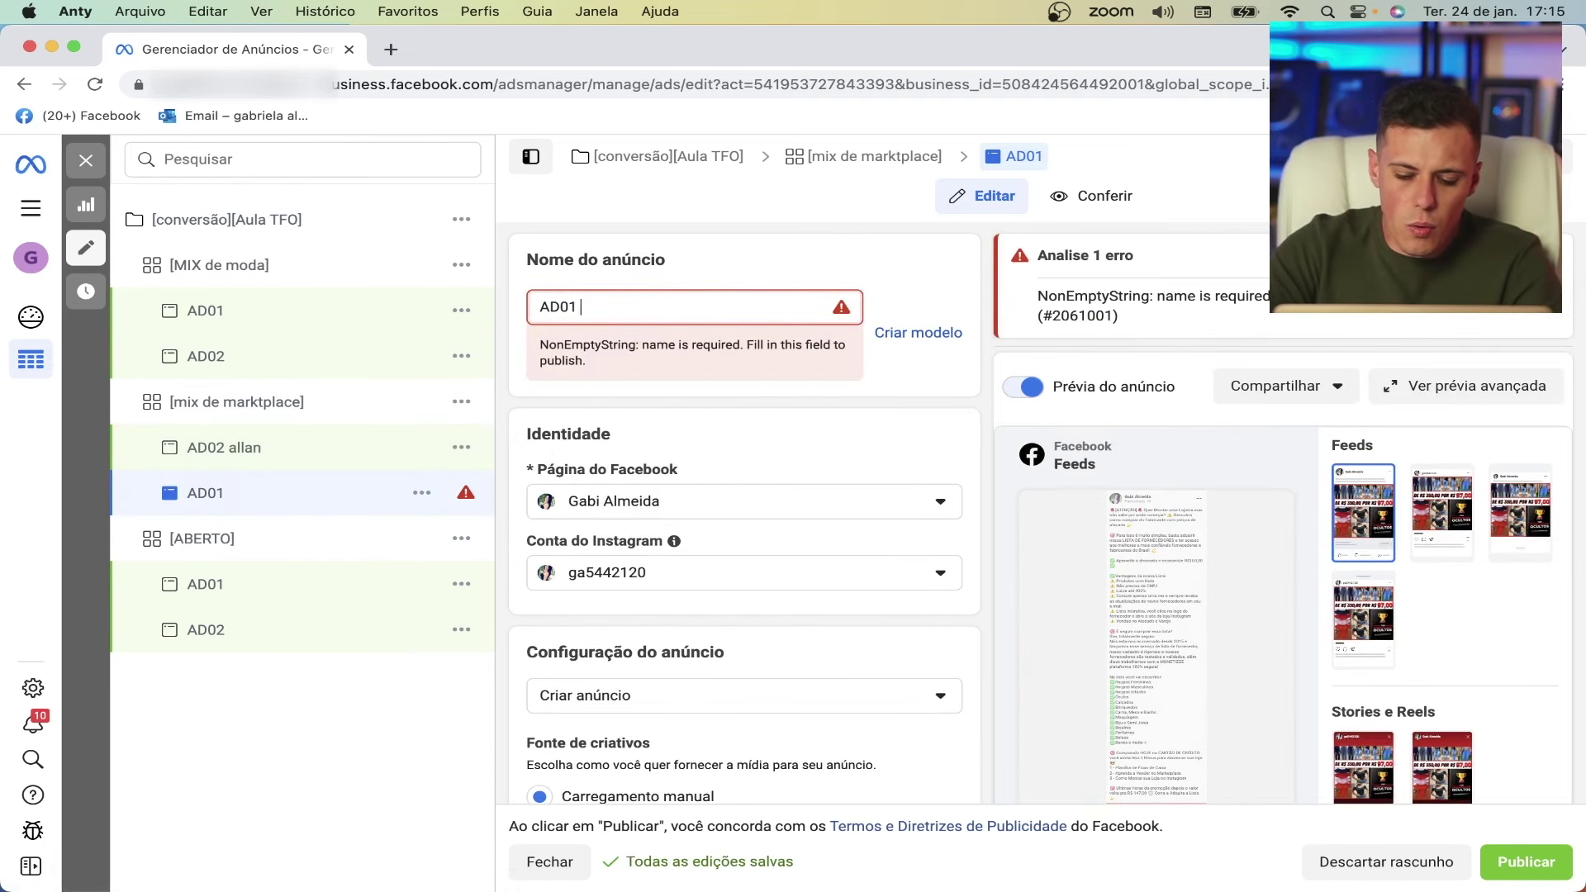
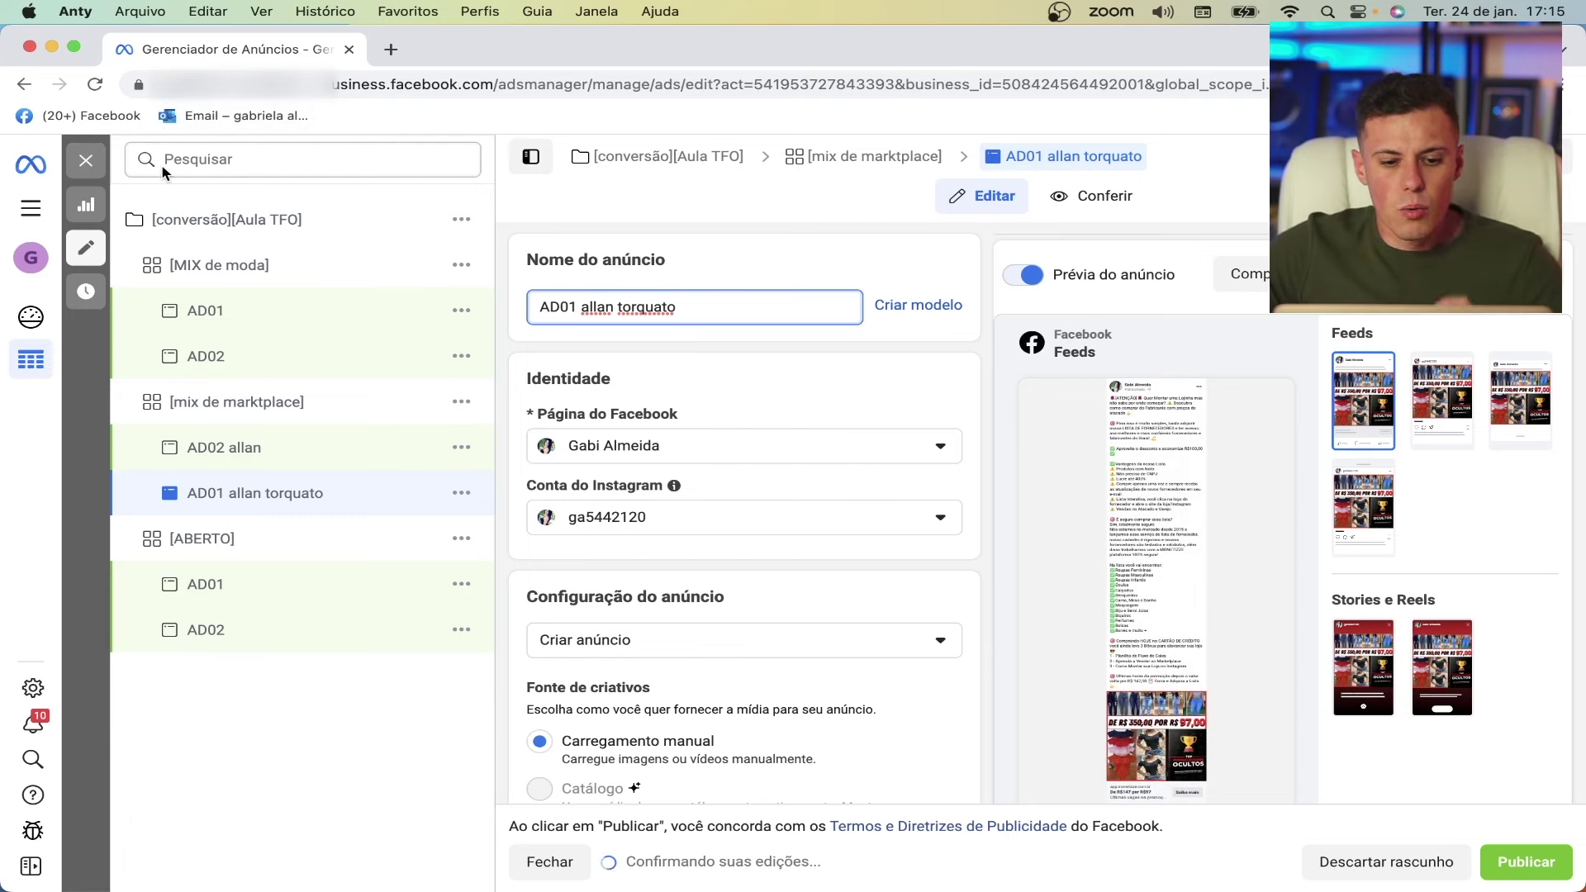
click(91, 166)
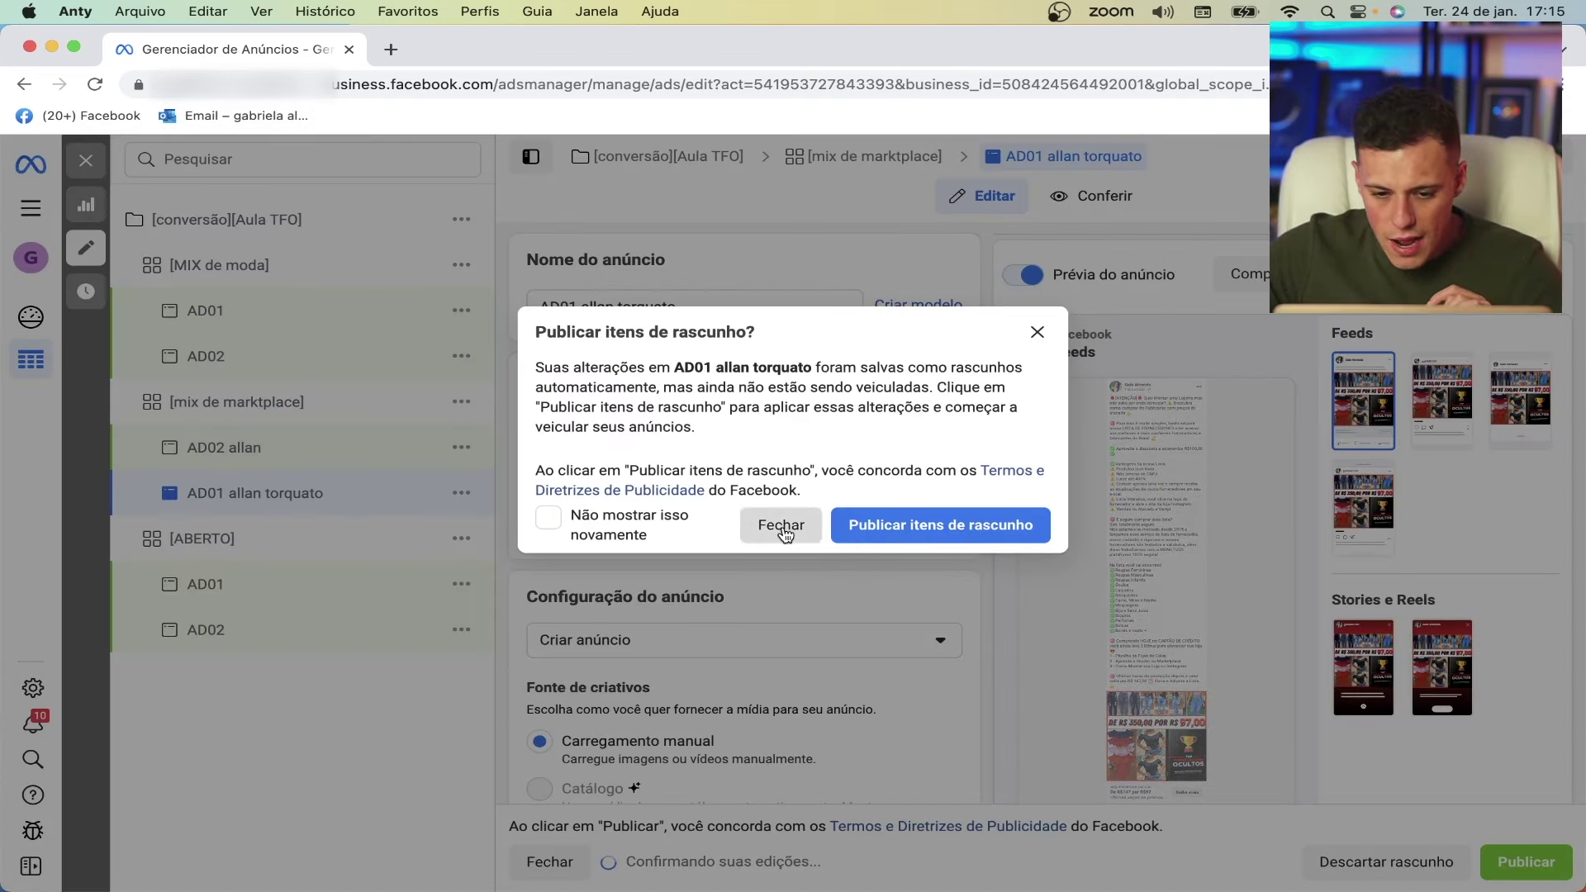
- Try publishing the six draft ads from the drafts review, dismiss the error, and reload the page
click(781, 527)
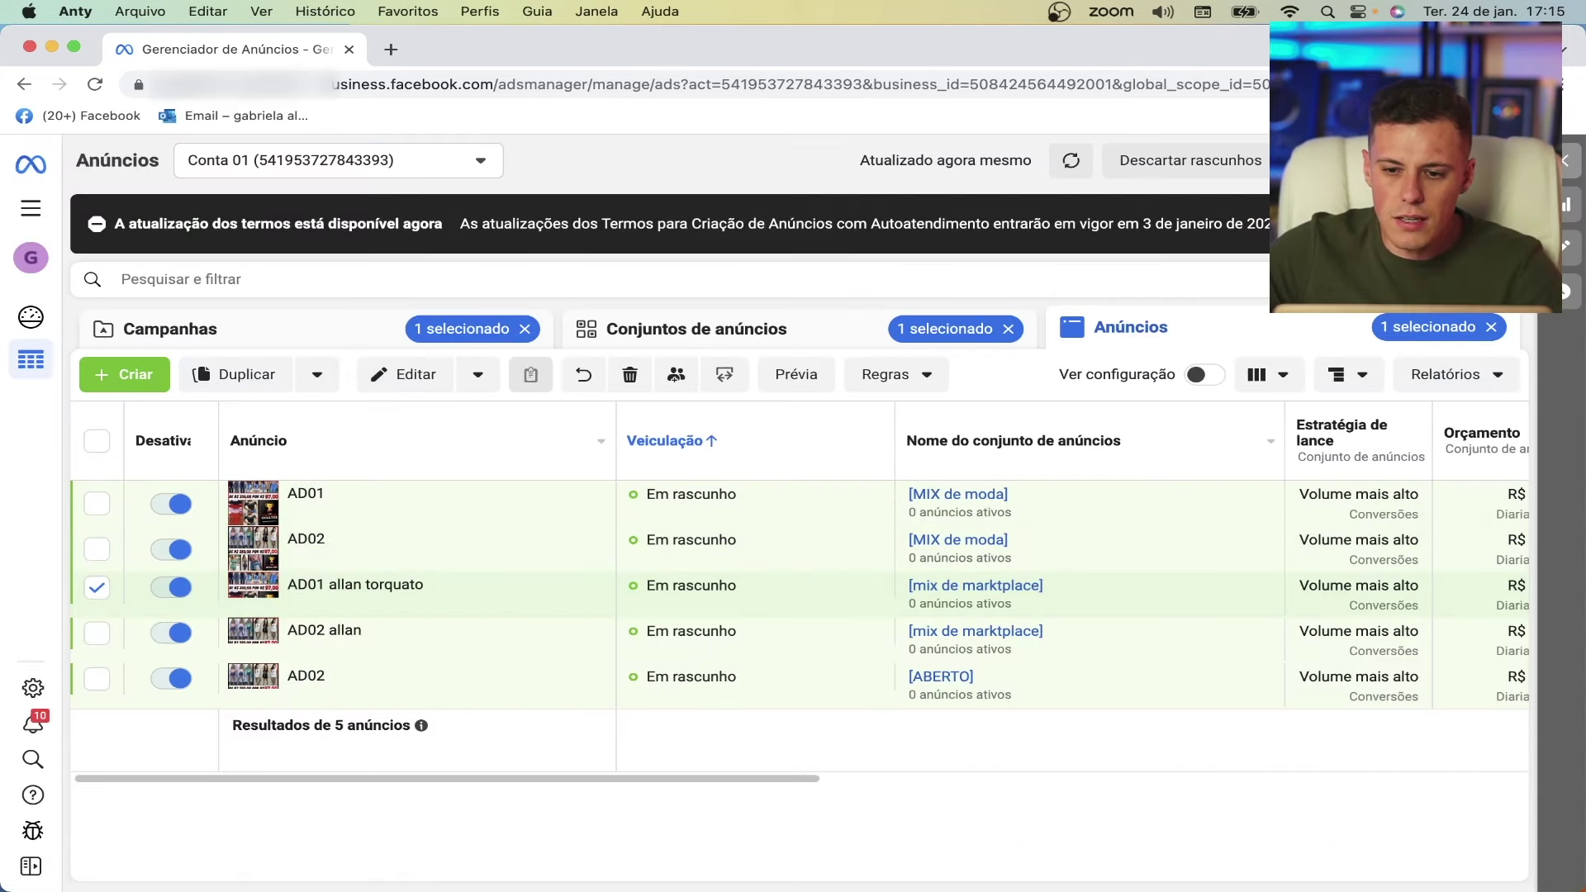
click(1321, 161)
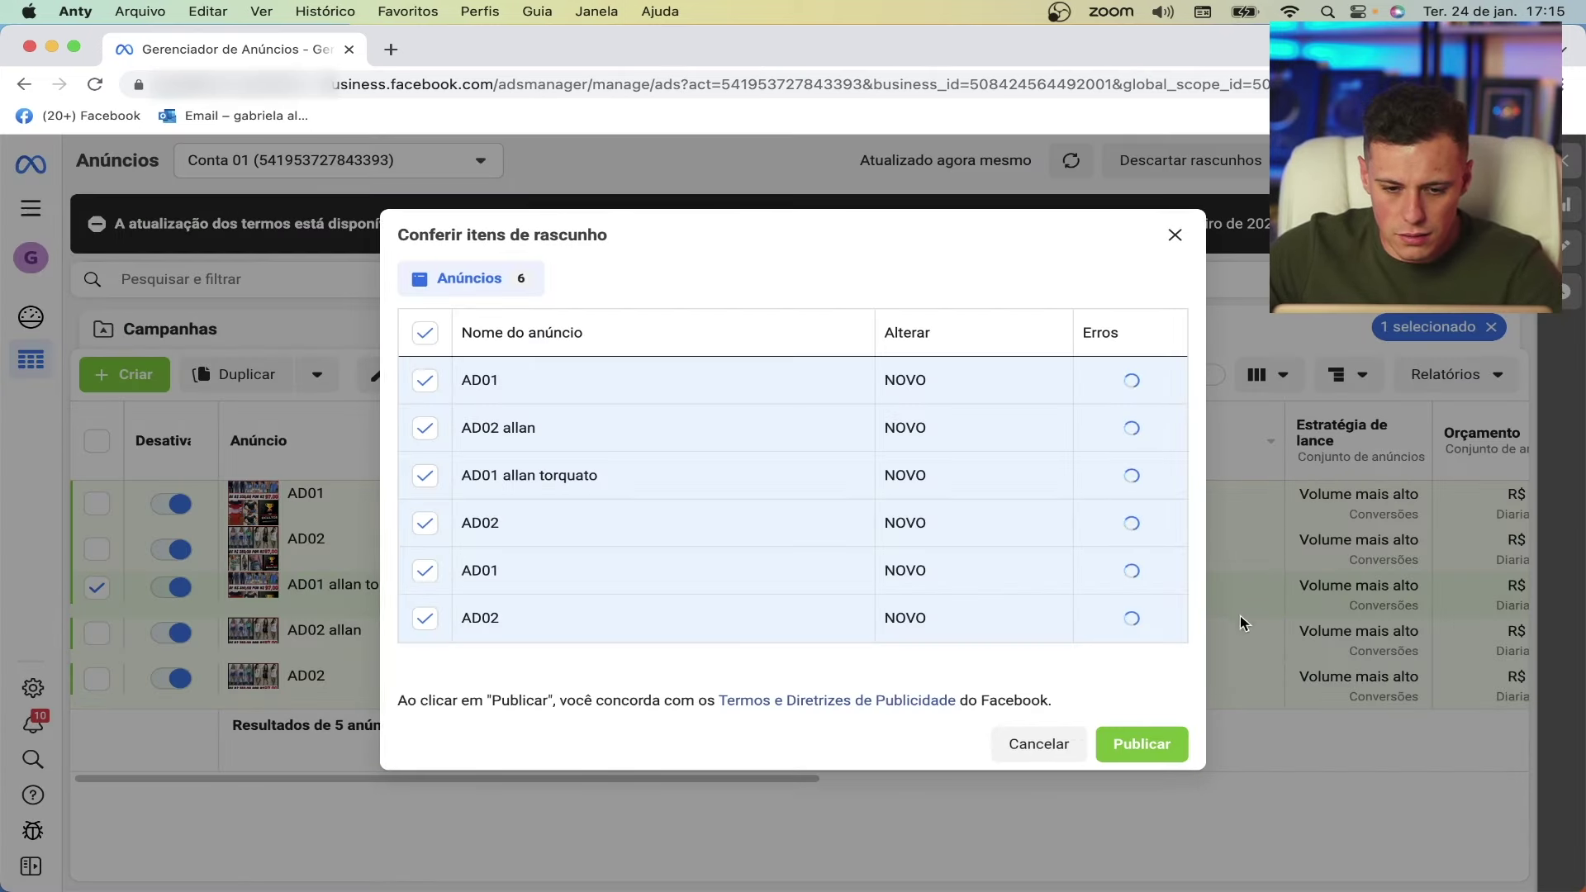
click(1147, 743)
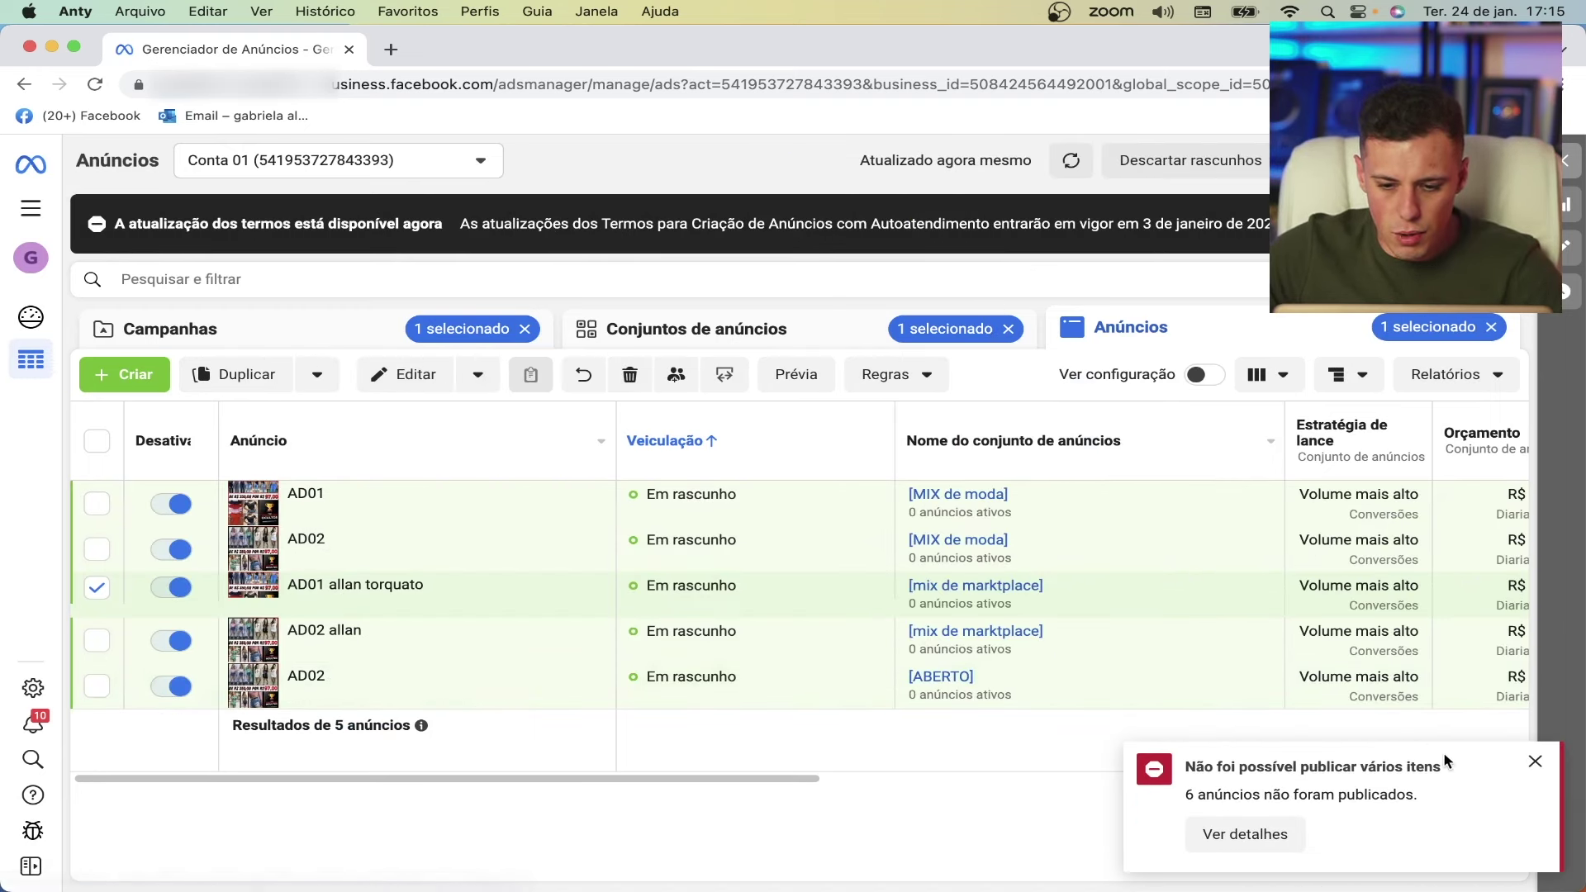
click(1532, 765)
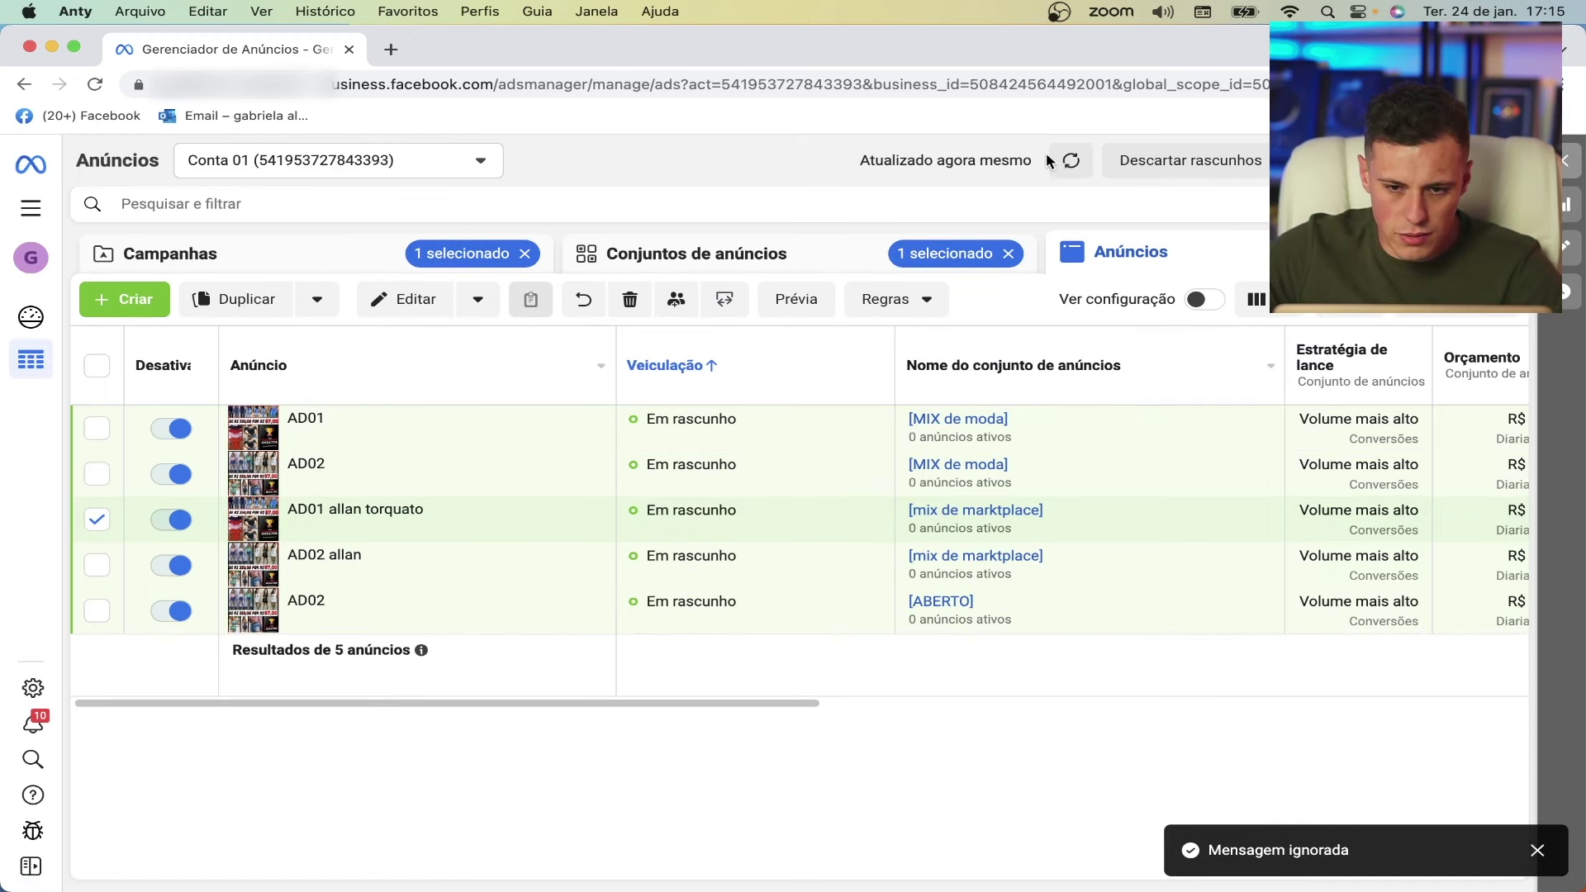
click(95, 84)
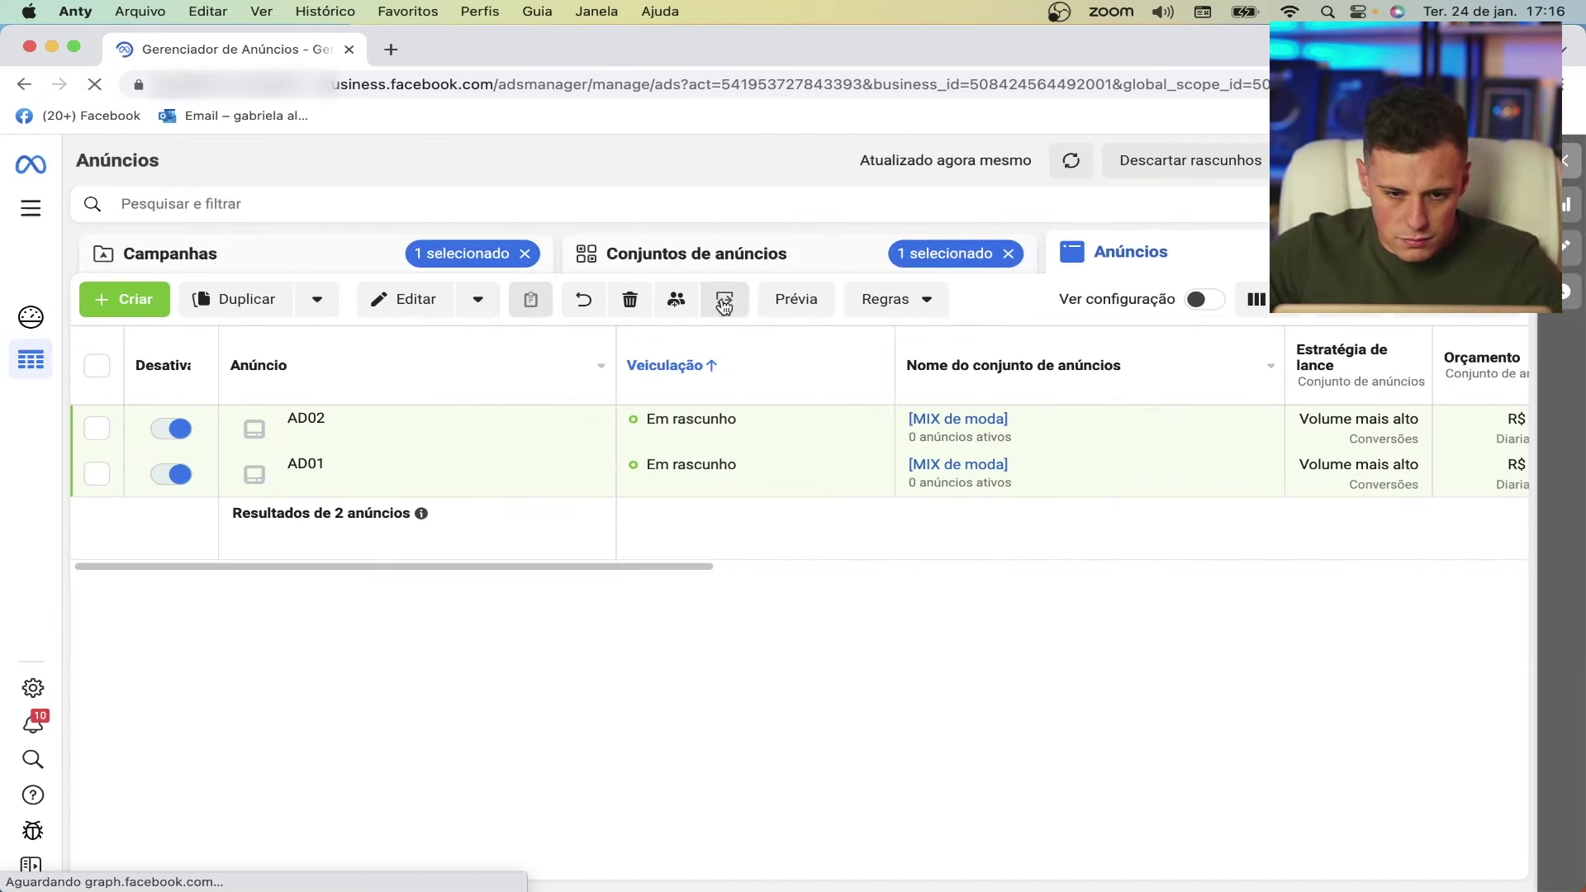
- Clear the ad set and campaign filters so the Anúncios tab lists all six drafts
click(739, 249)
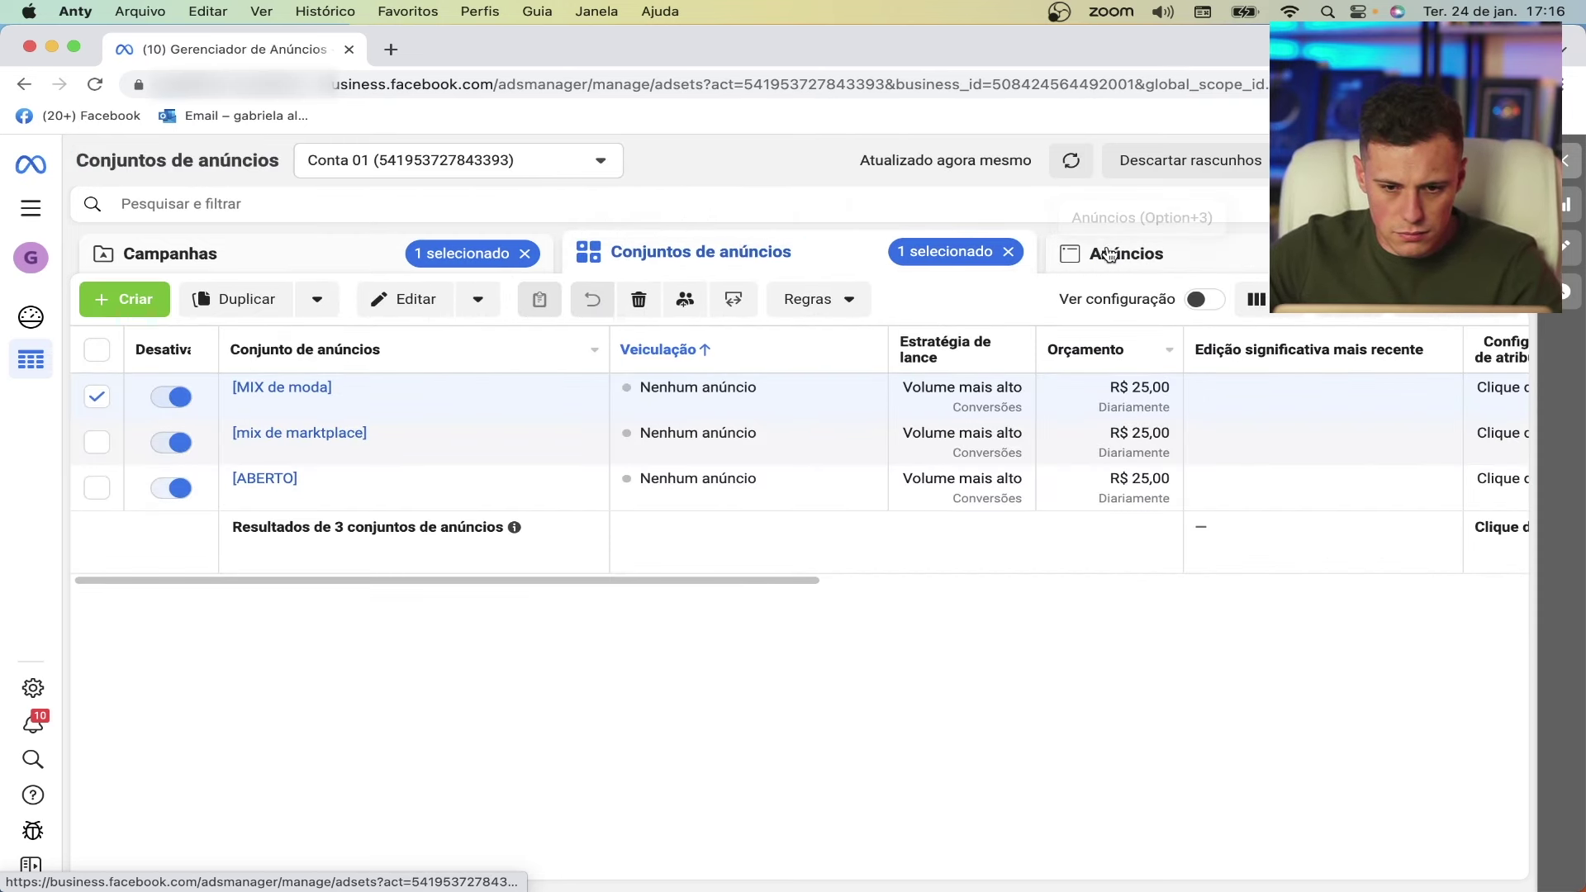
click(1008, 252)
click(525, 253)
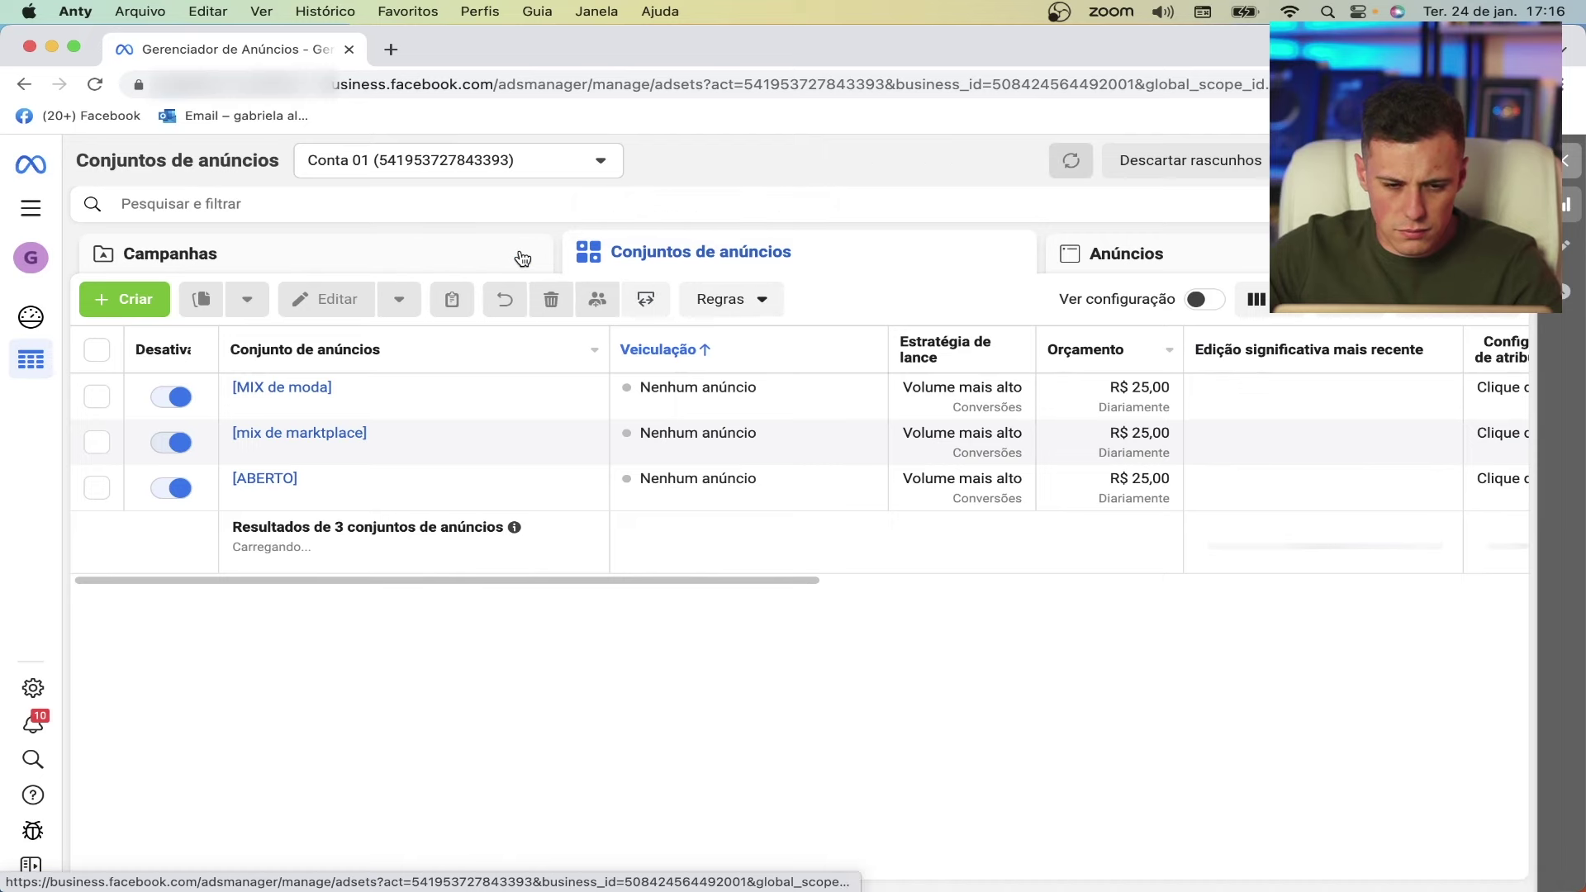
click(1126, 252)
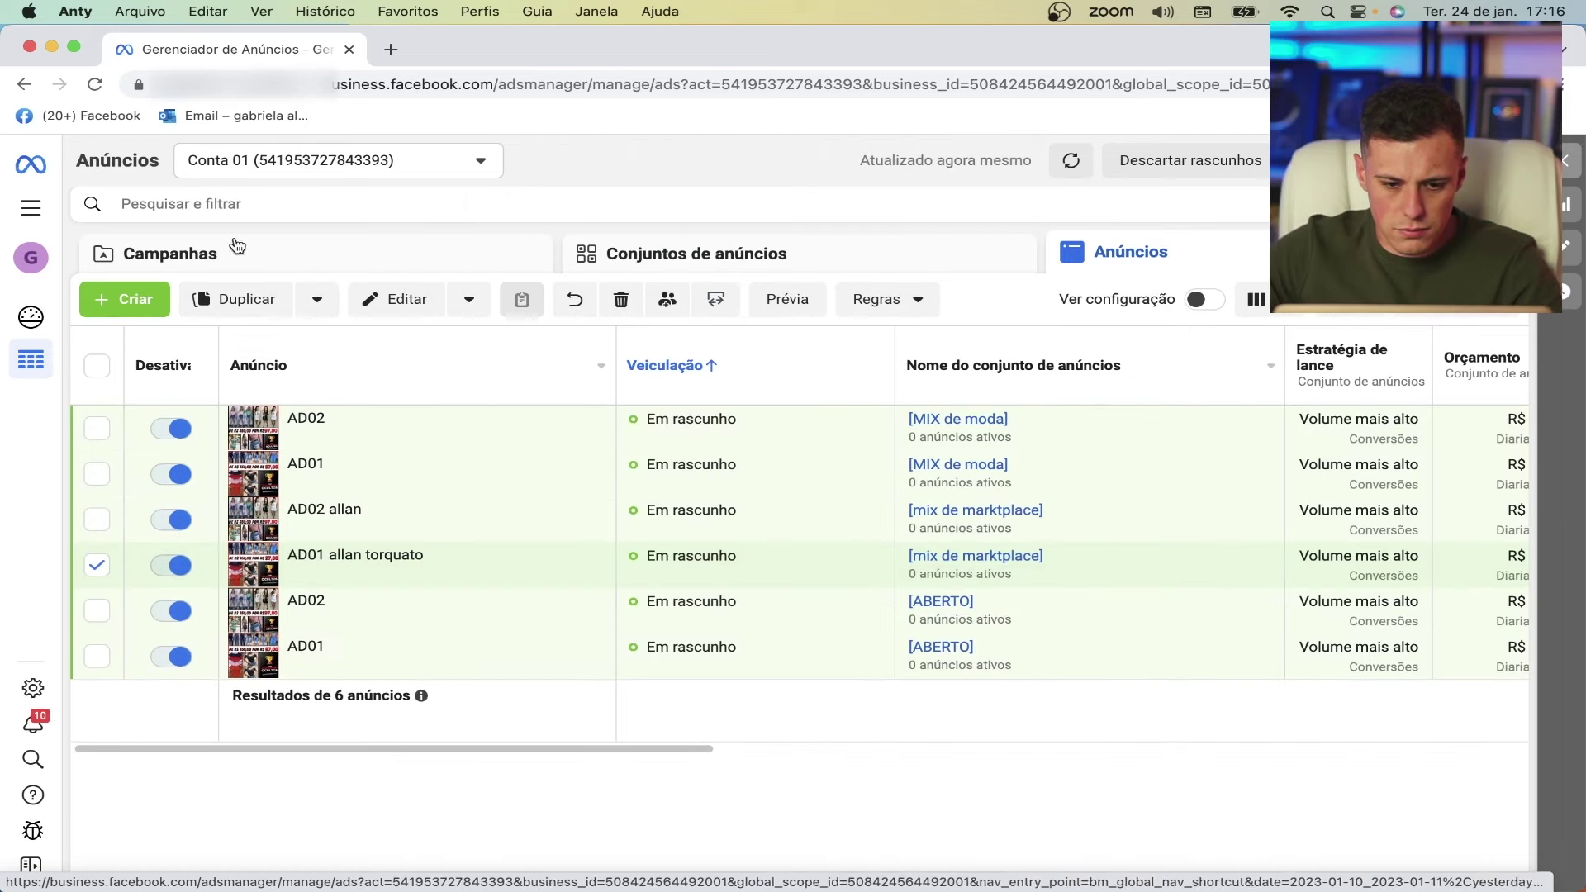
- Retry publishing the six drafts, read the Page-restricted error details, and open a blank browser tab
click(95, 84)
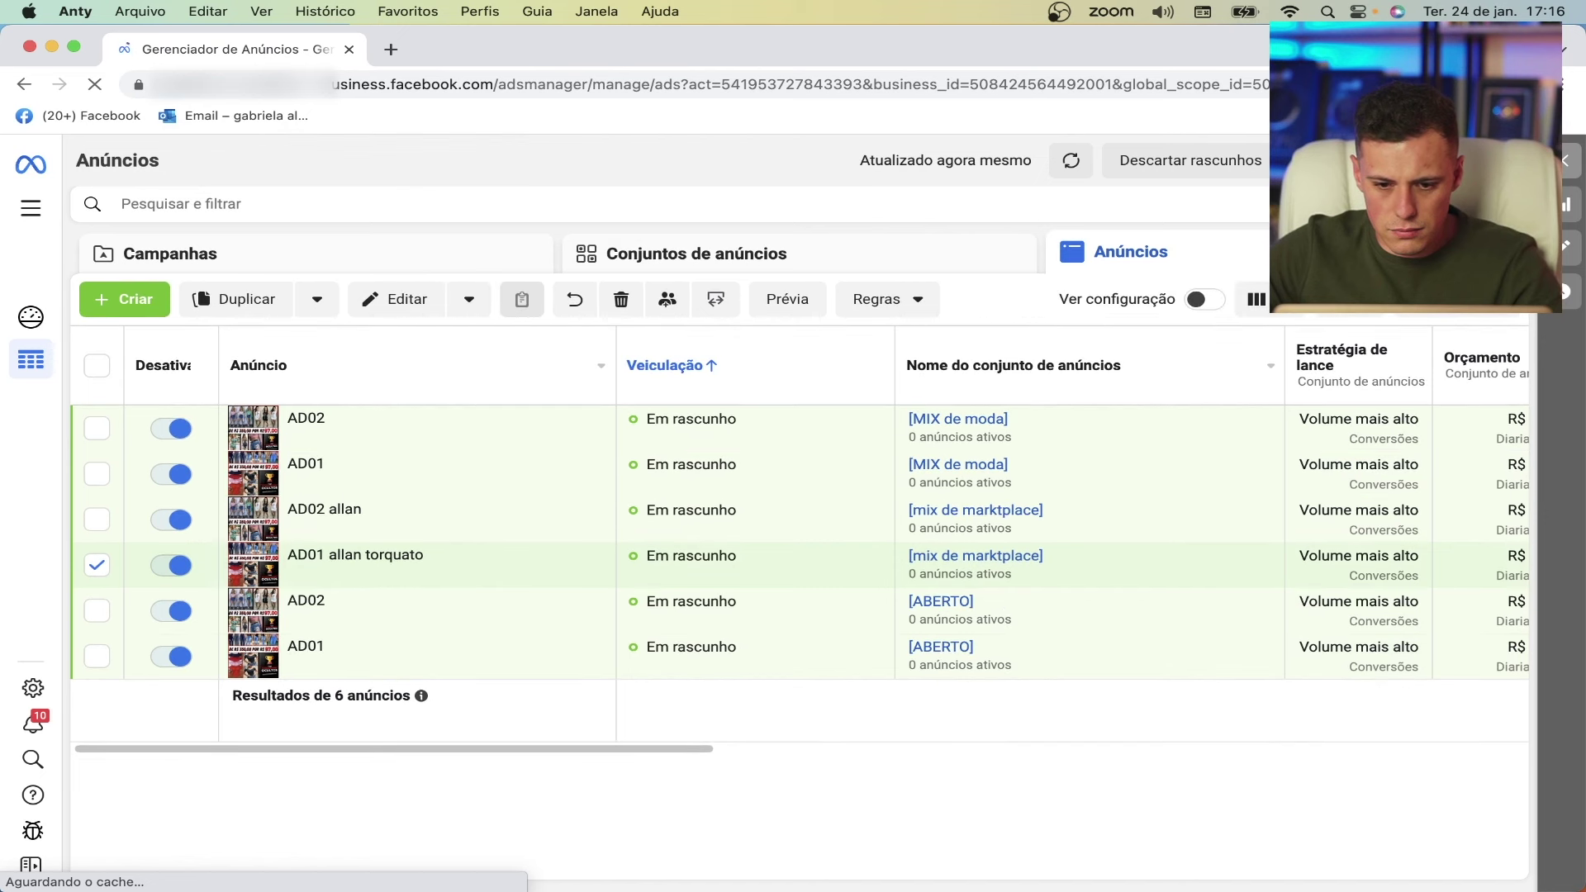
click(1404, 160)
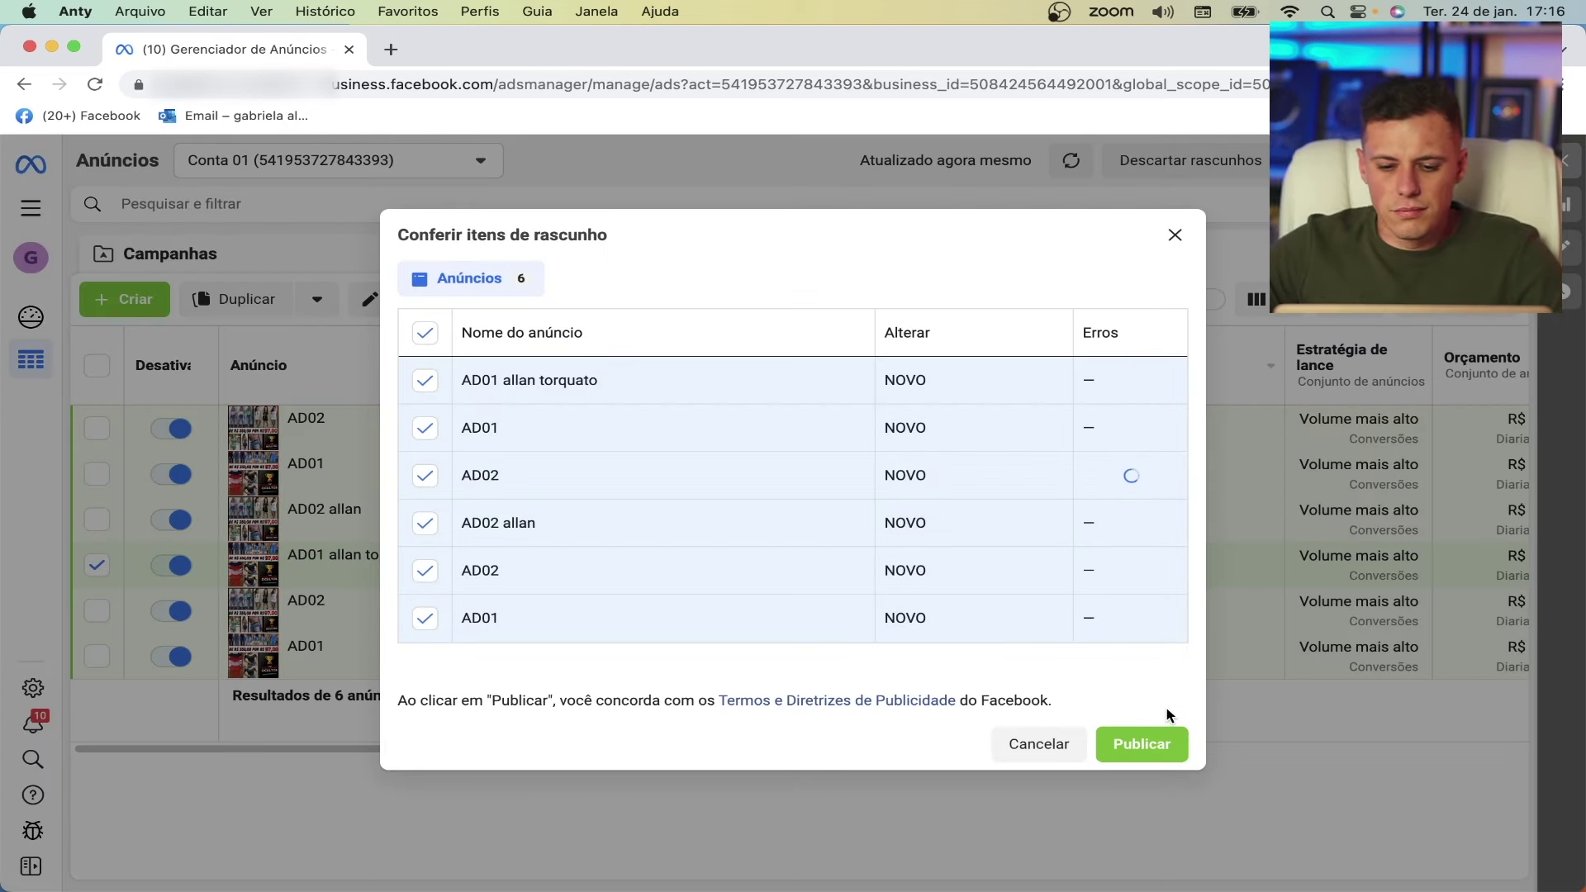
click(1161, 752)
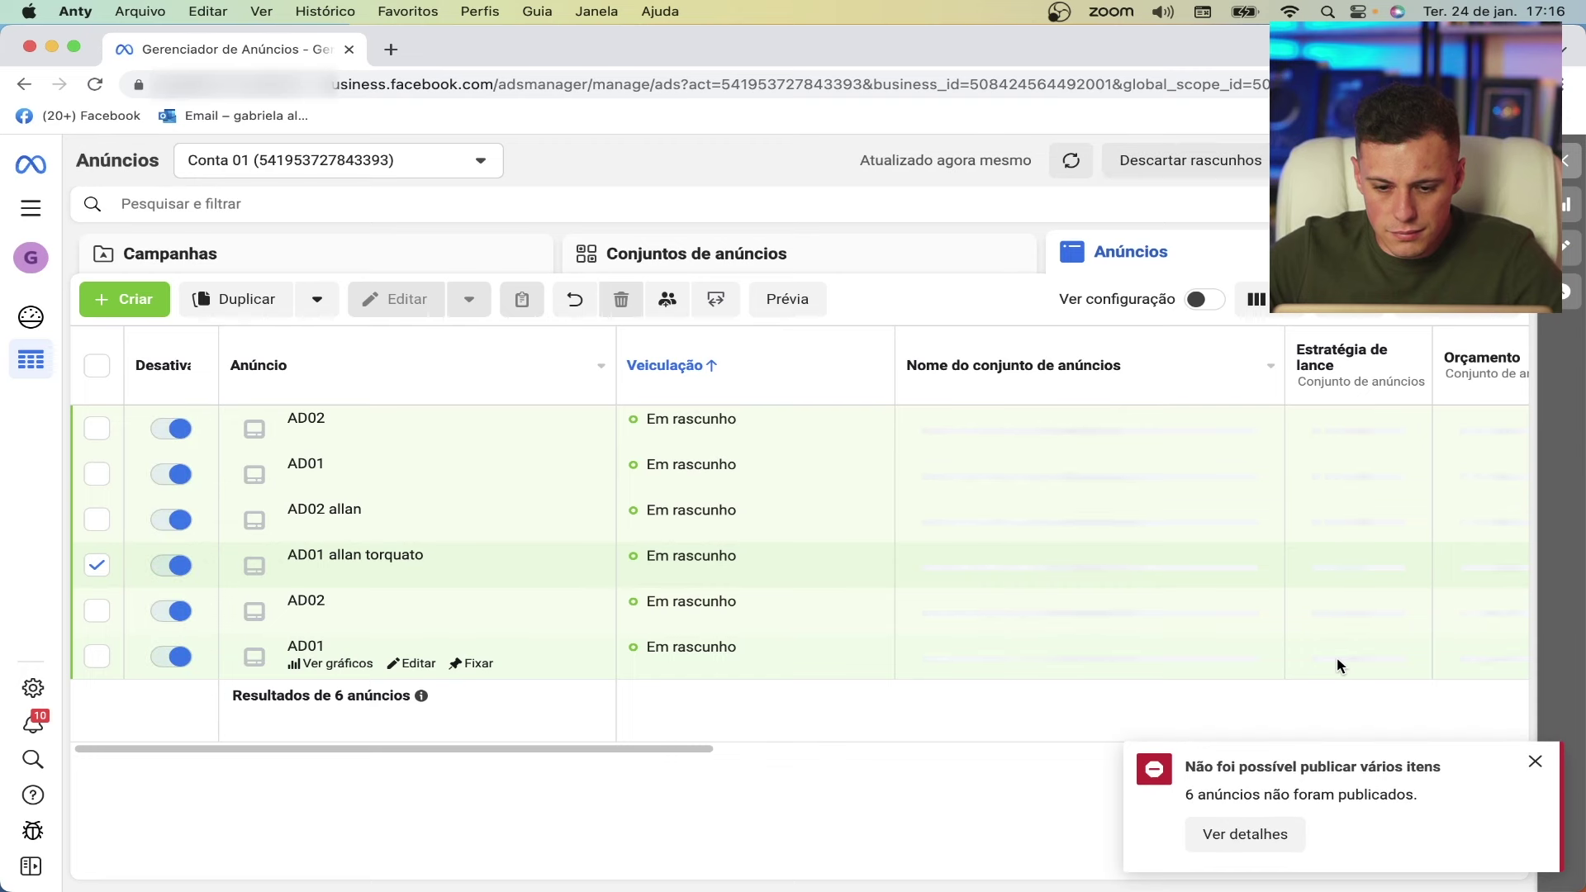
click(1243, 834)
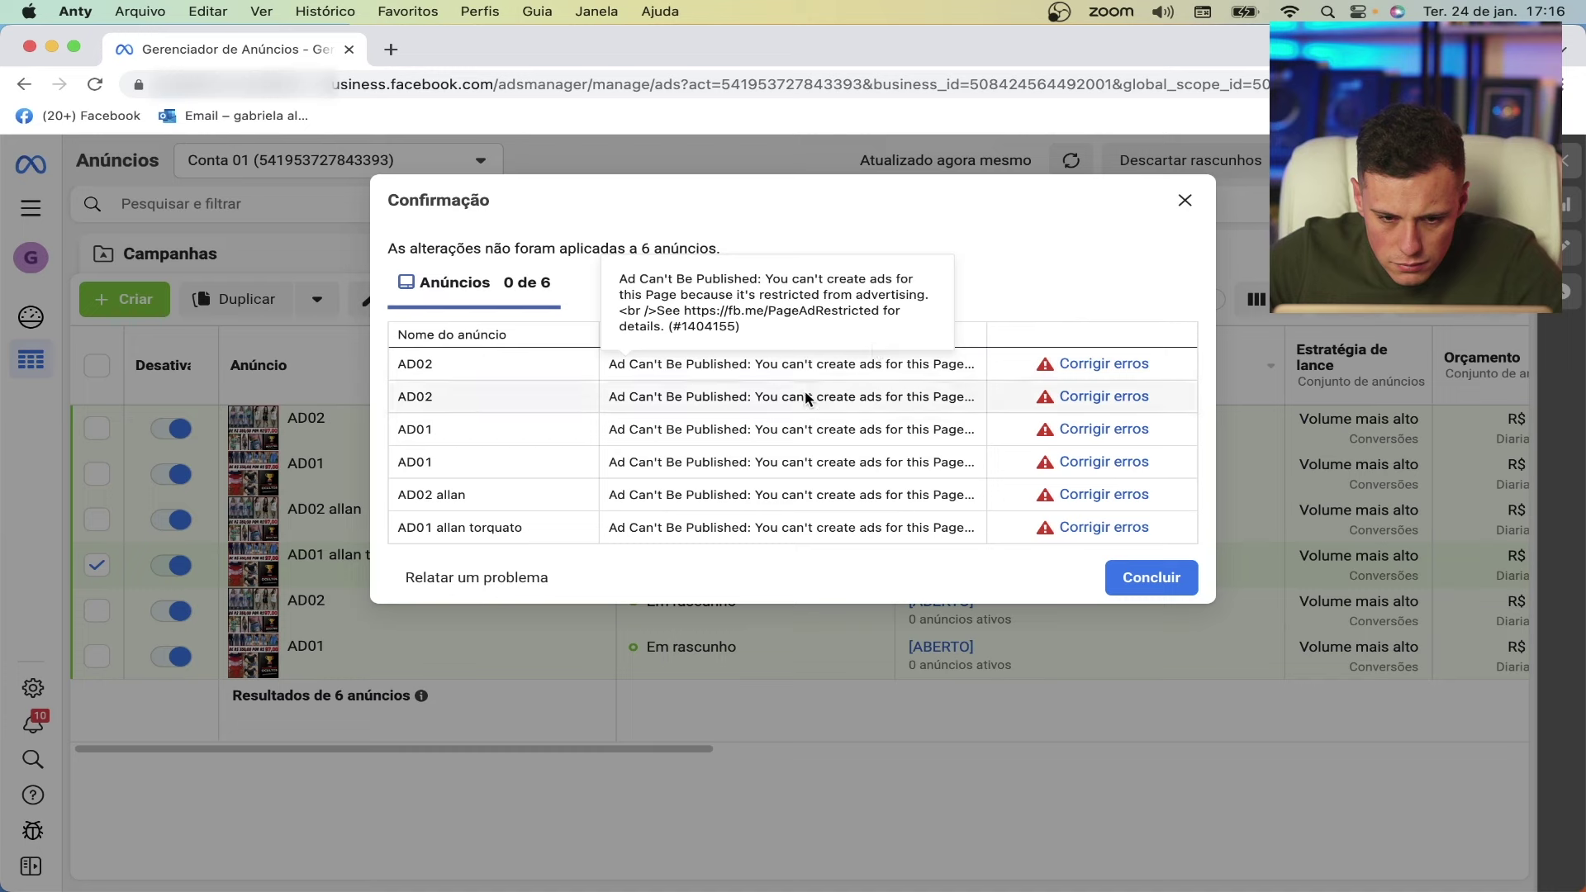
click(1184, 203)
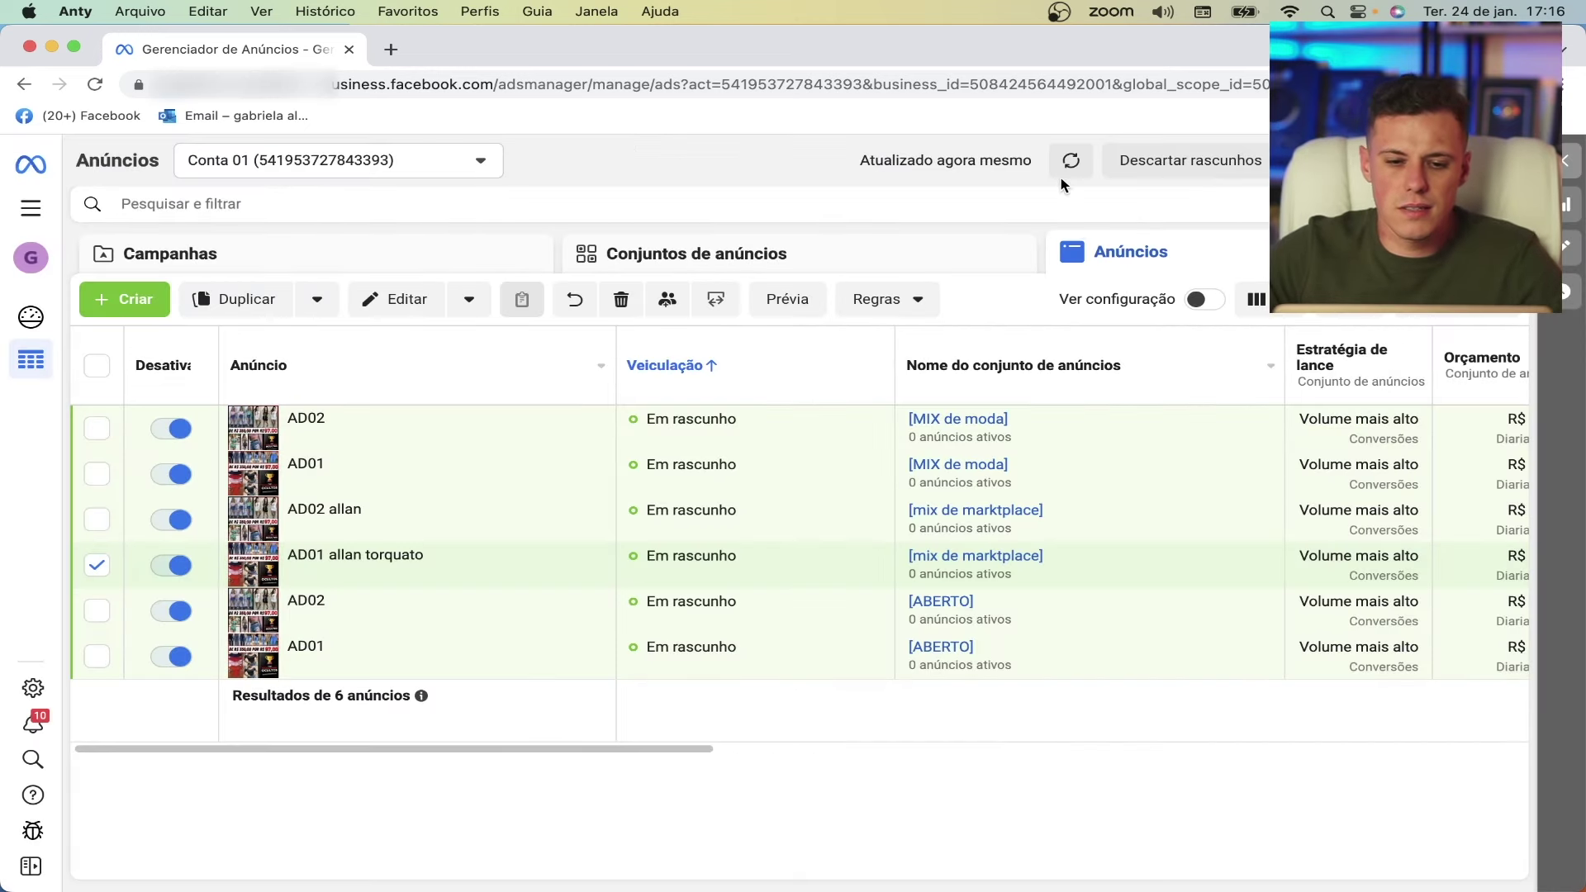
click(386, 48)
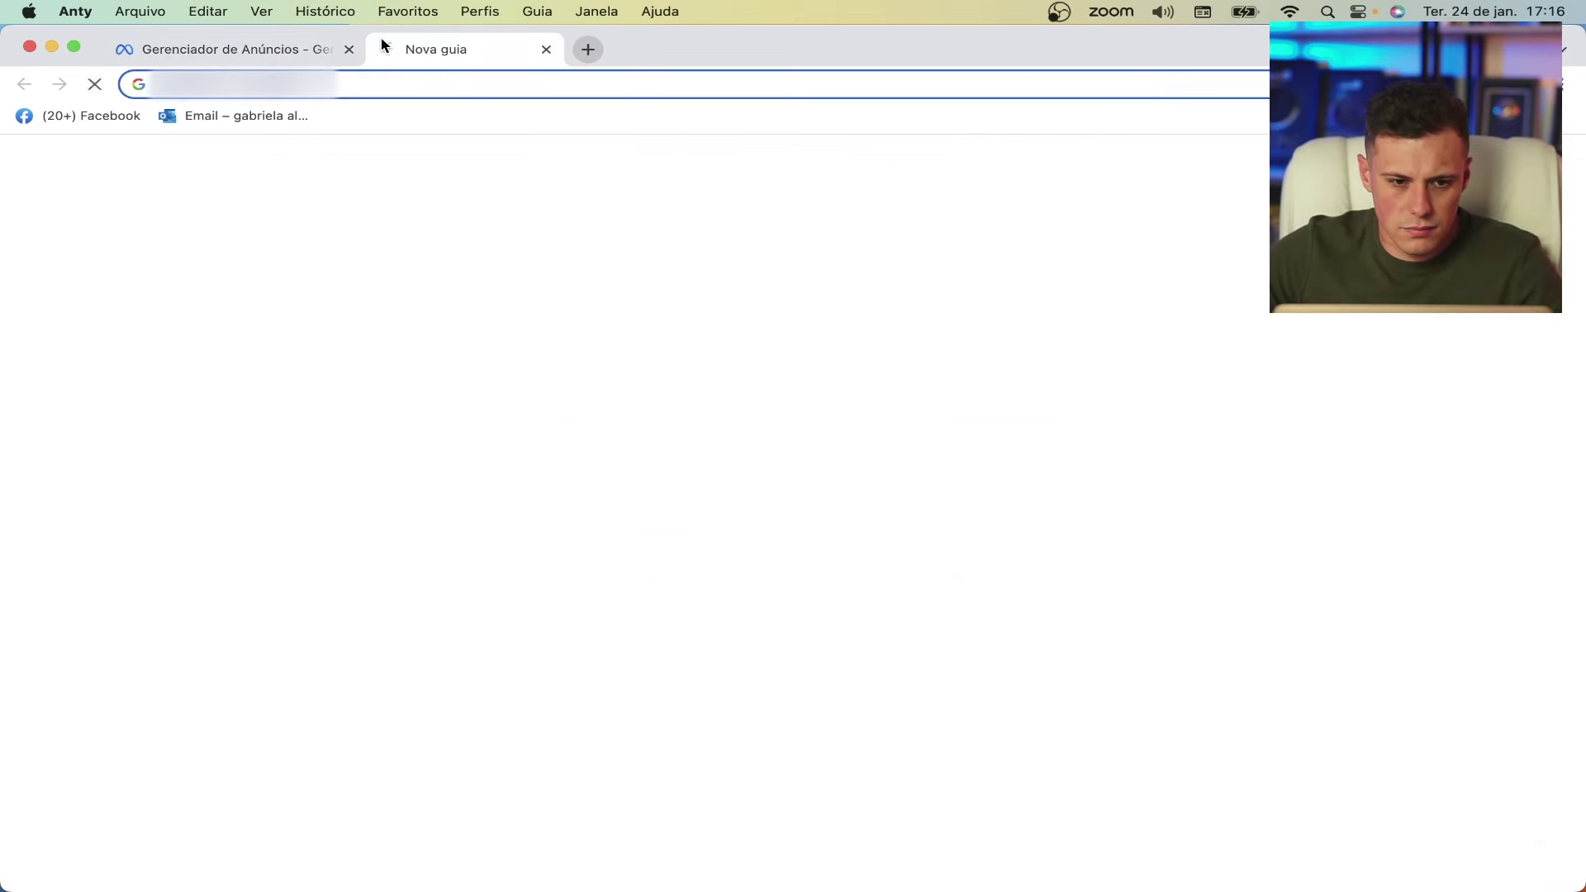
- Close the blank Nova guia tab and select all six draft ads in the list
click(612, 51)
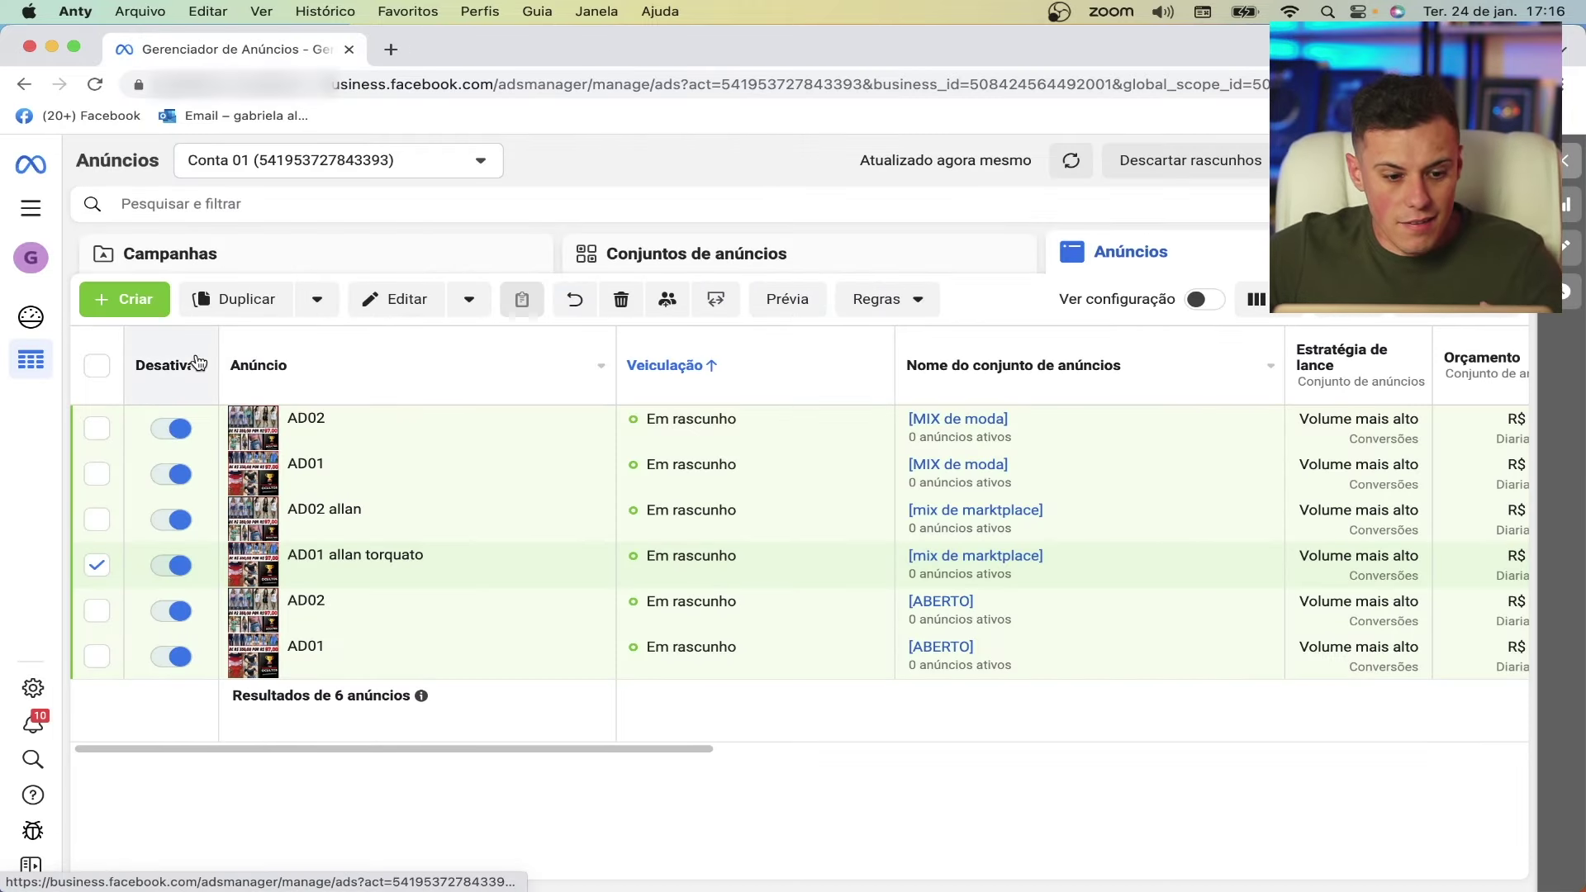
click(100, 370)
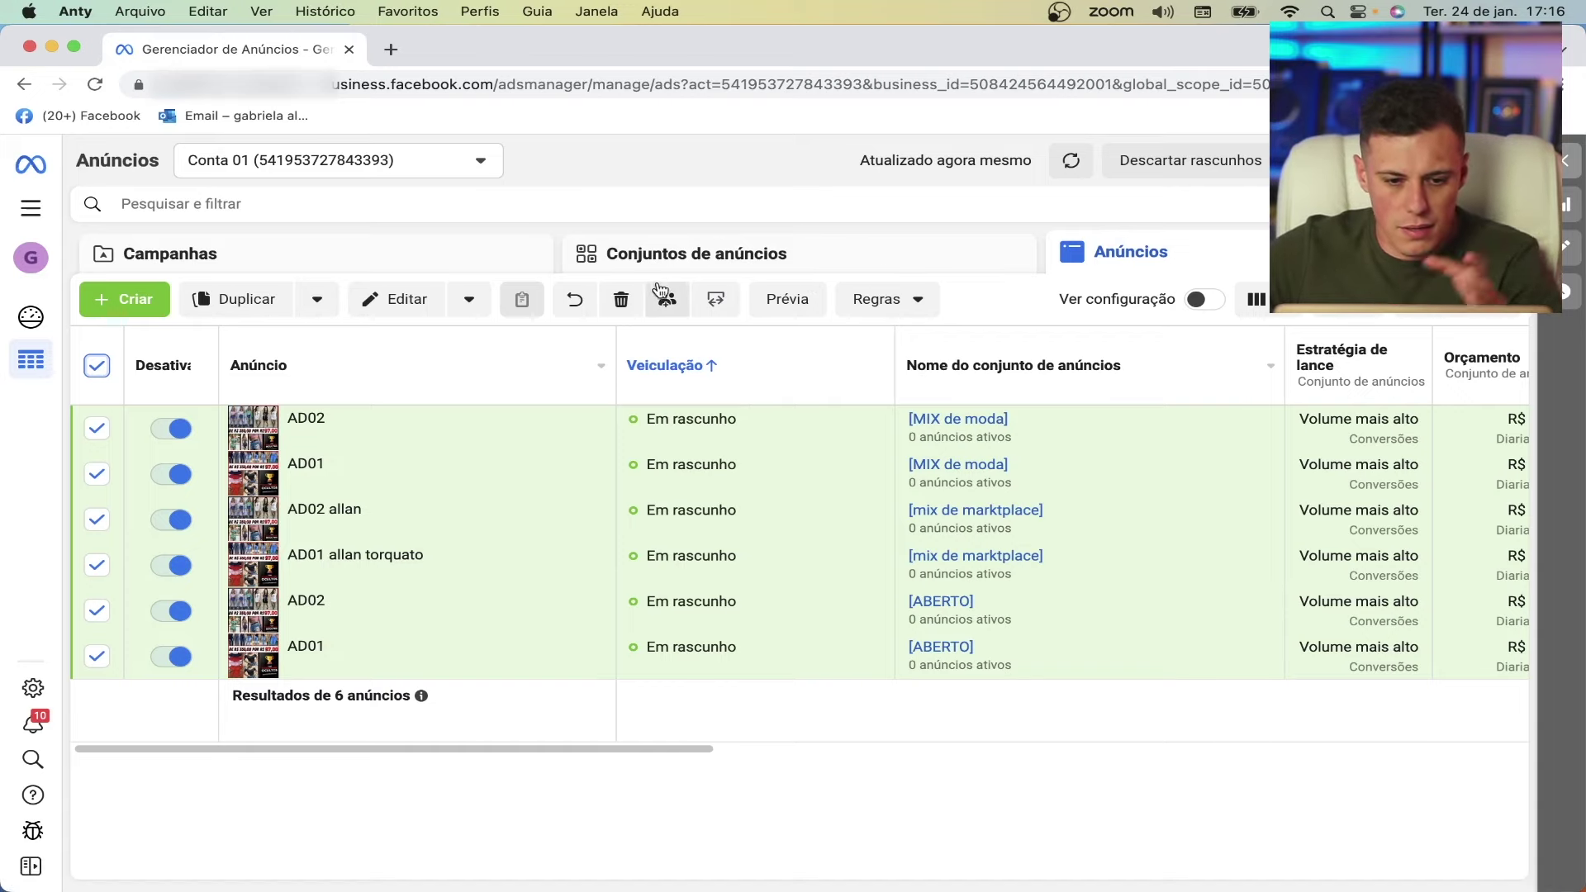
- Bulk-edit the six ads to use the Bm10 Facebook Page for Facebook and Instagram, then publish
click(400, 304)
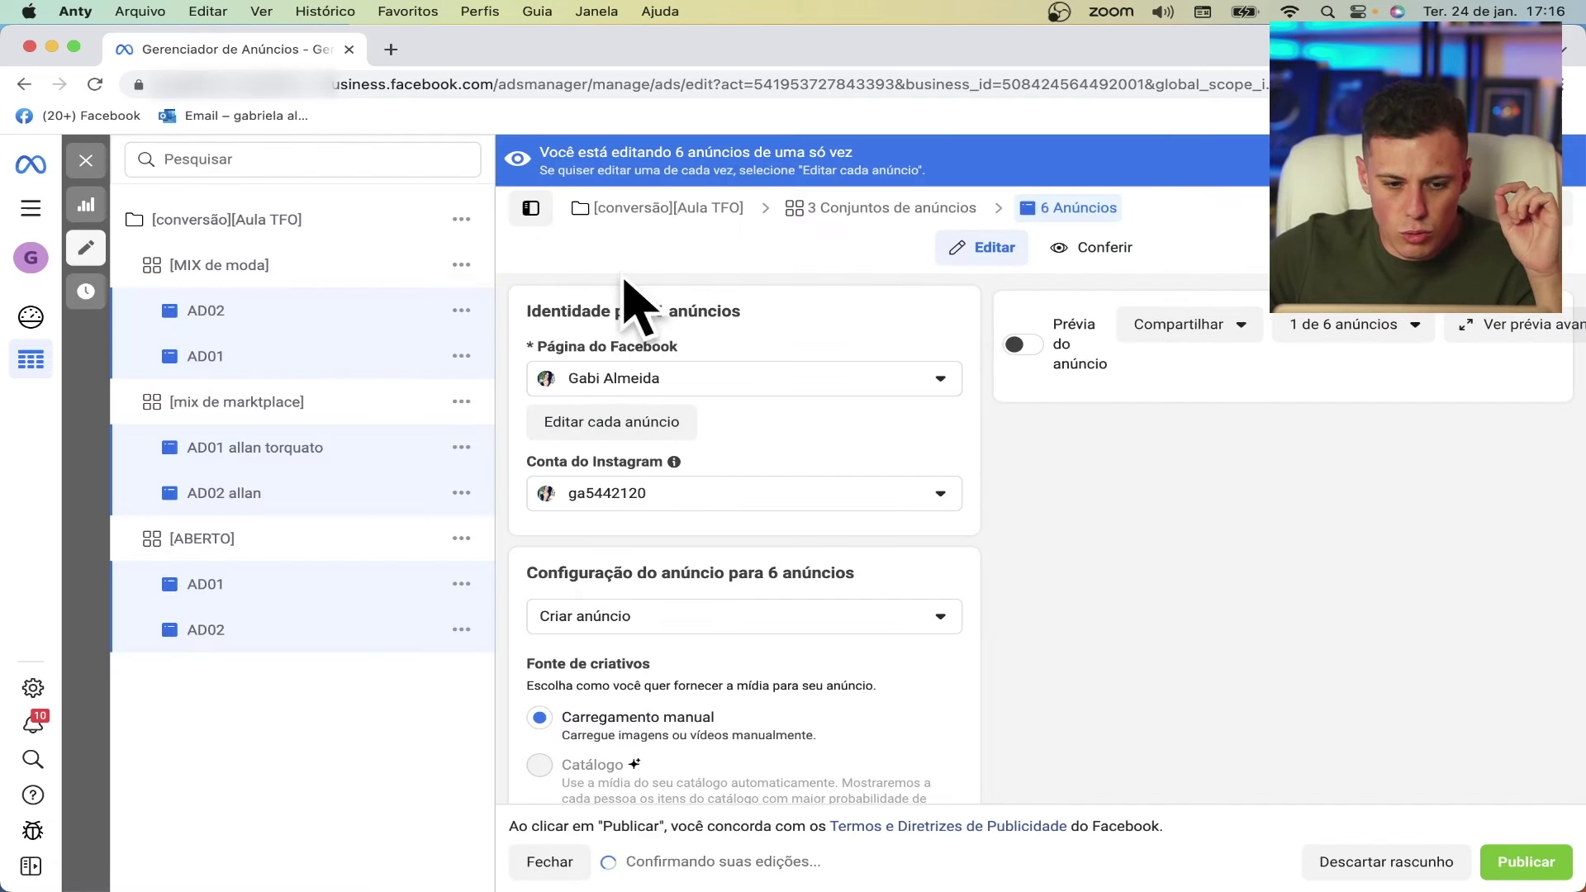
click(787, 381)
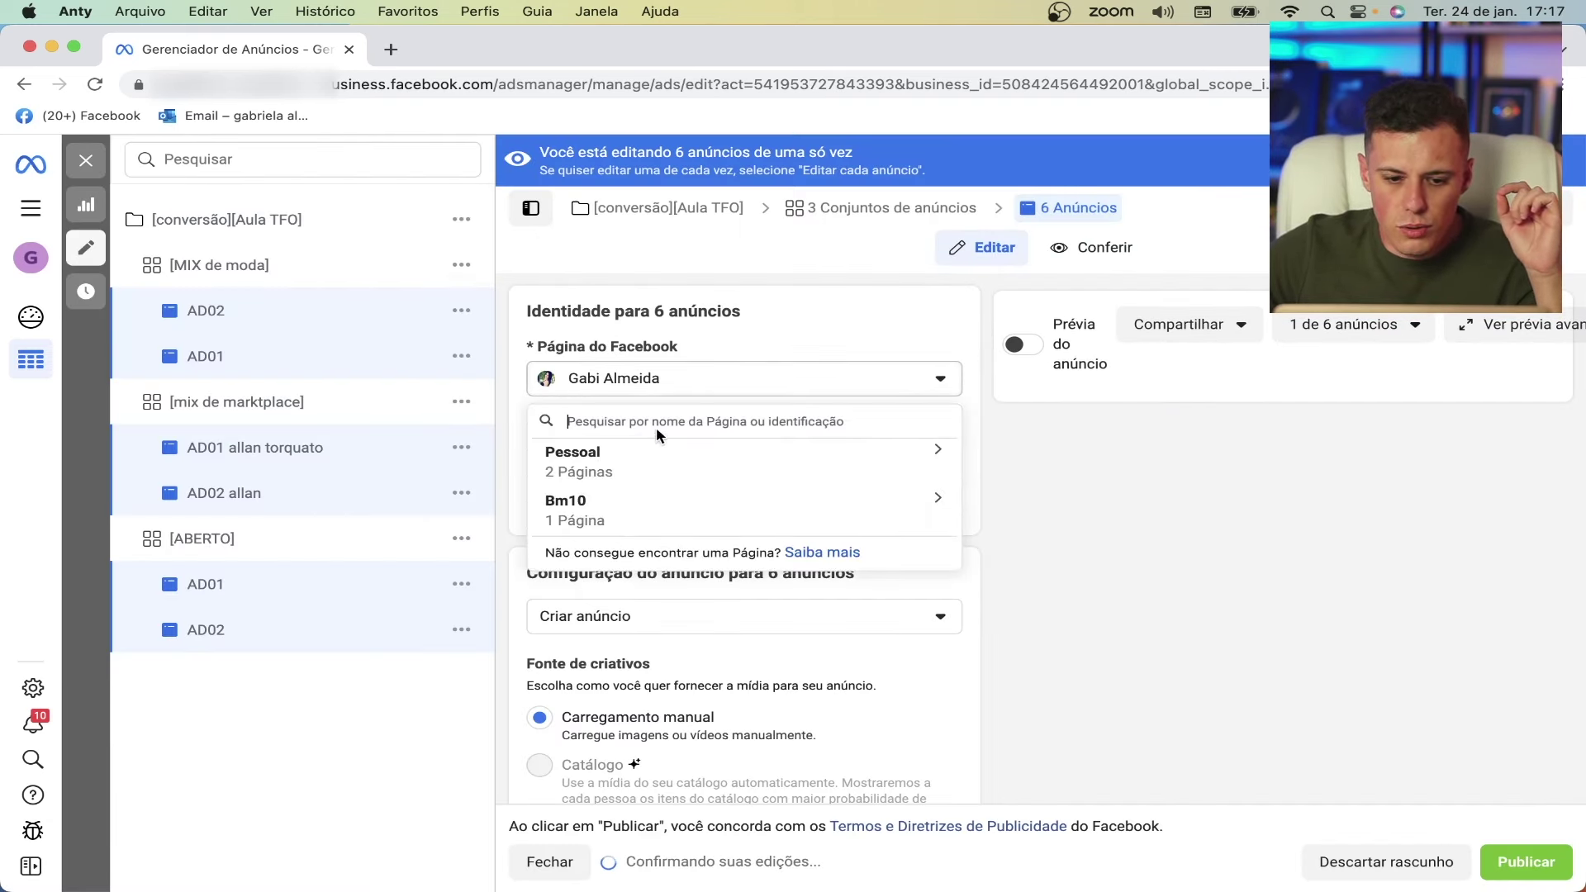
click(613, 464)
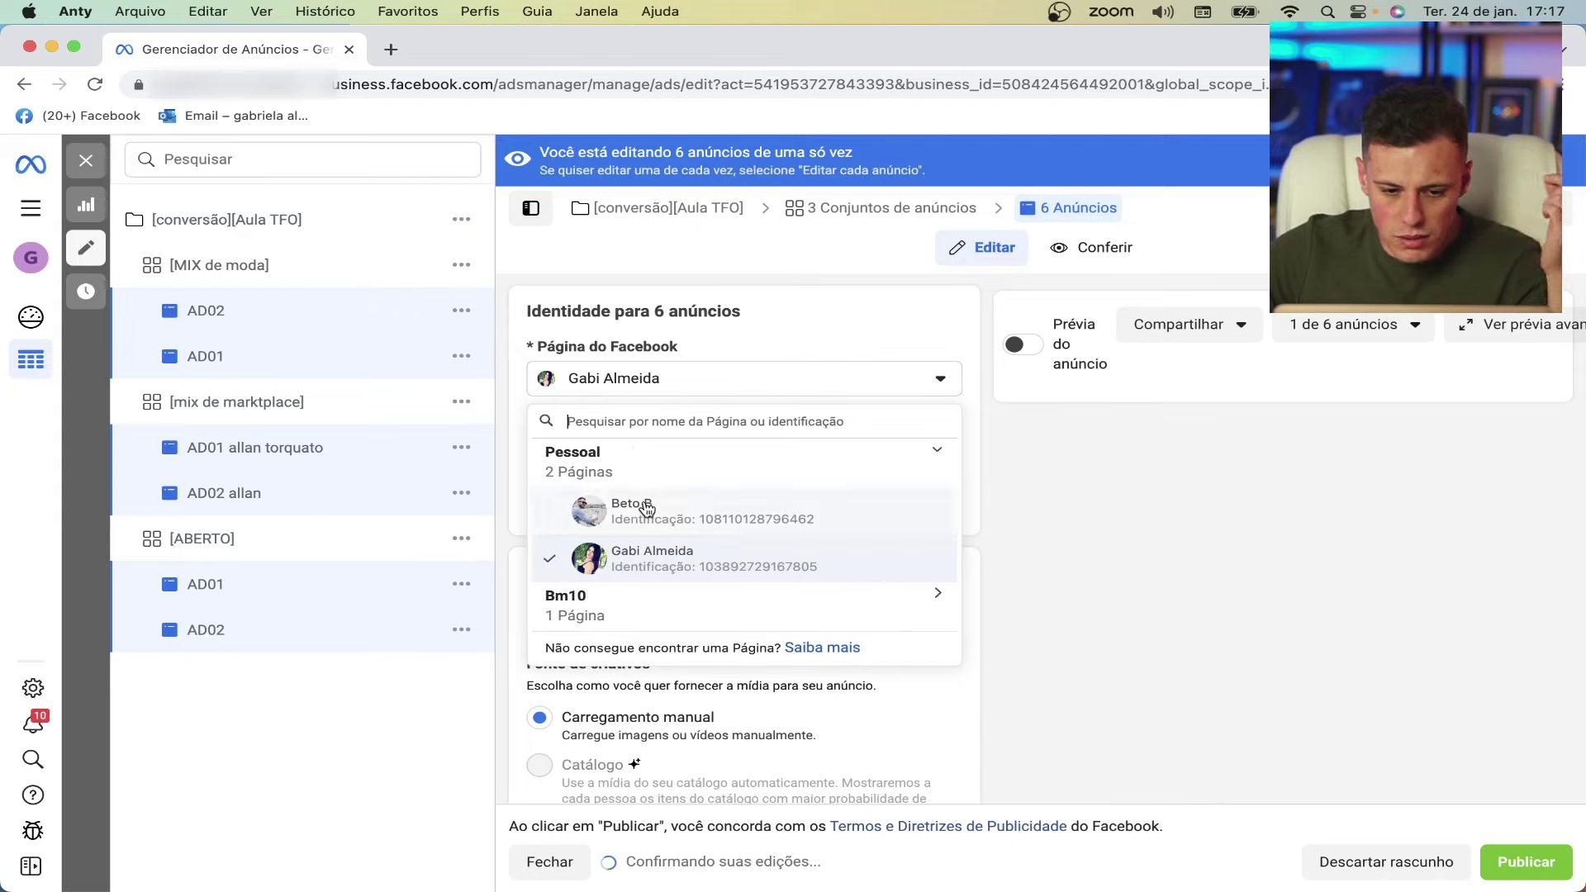
click(639, 608)
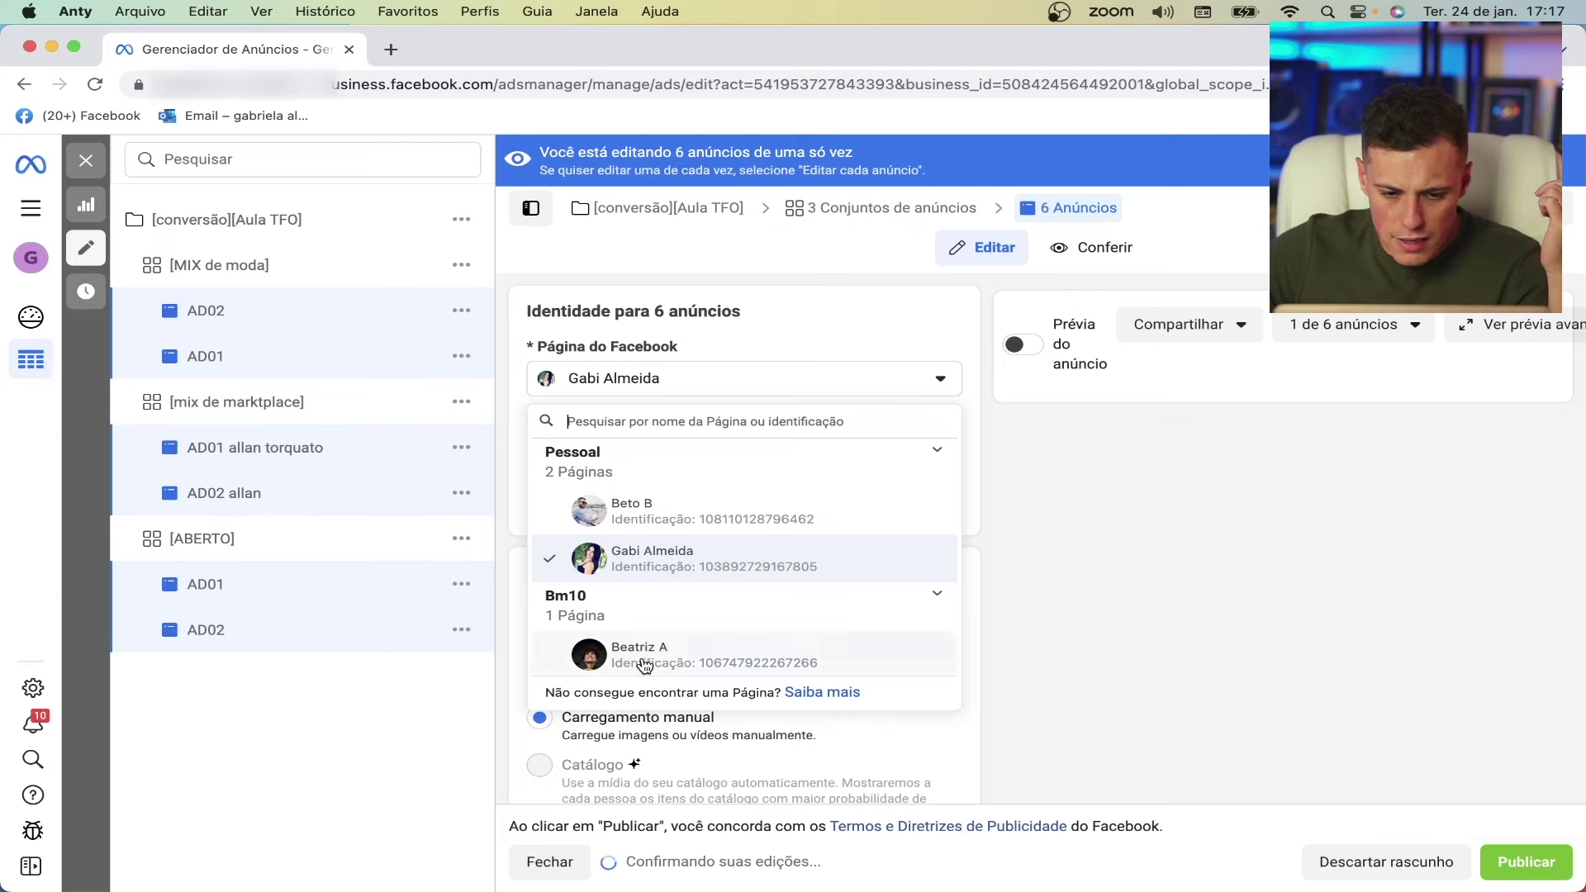
click(667, 653)
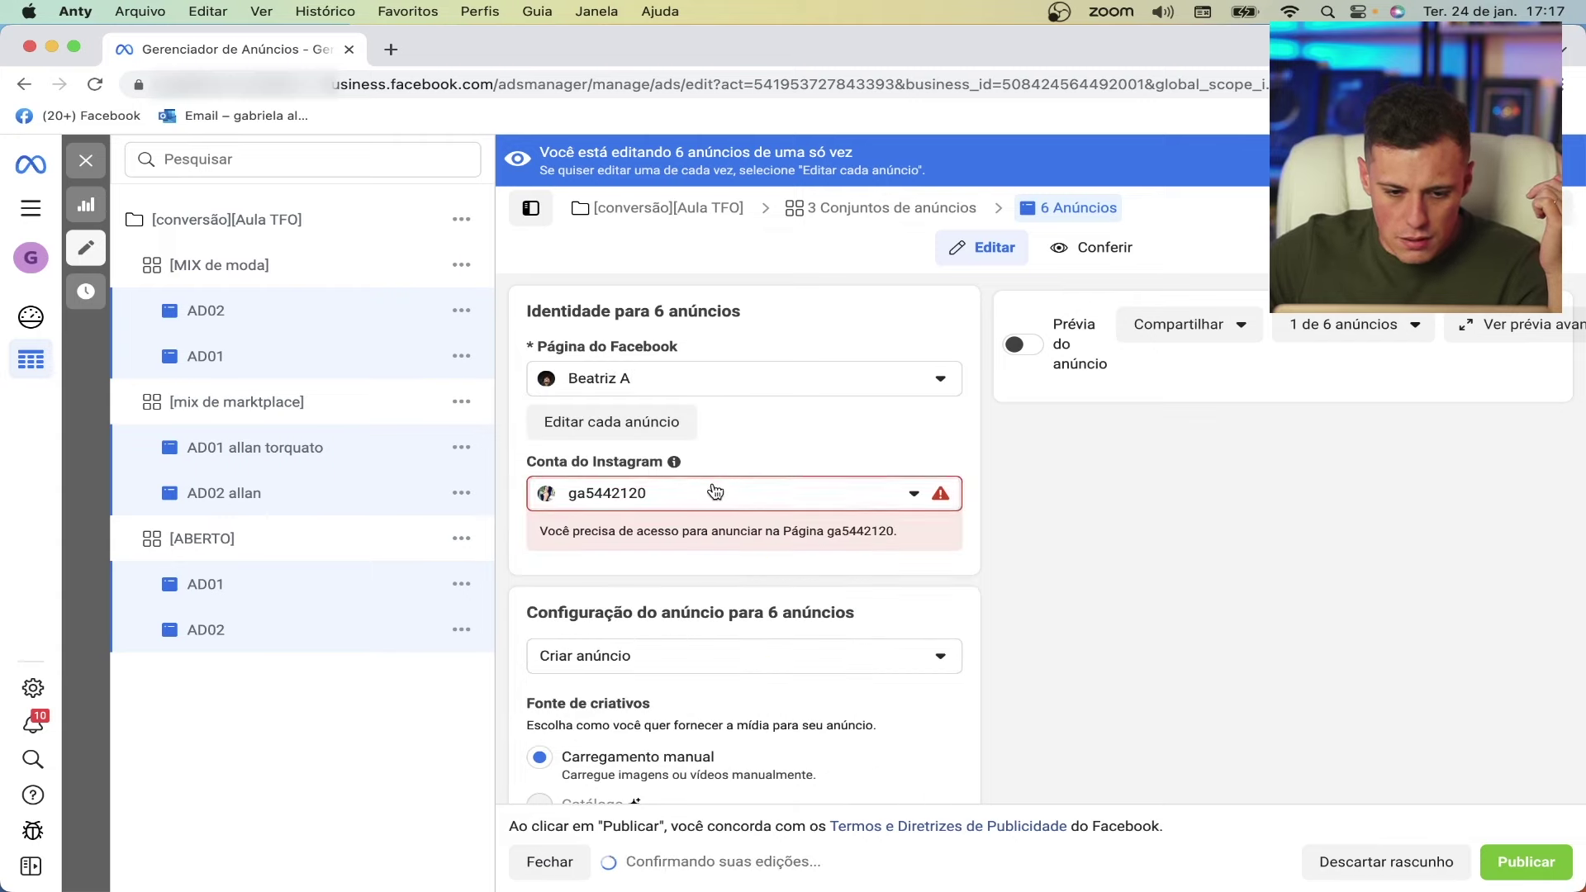
click(679, 496)
click(685, 499)
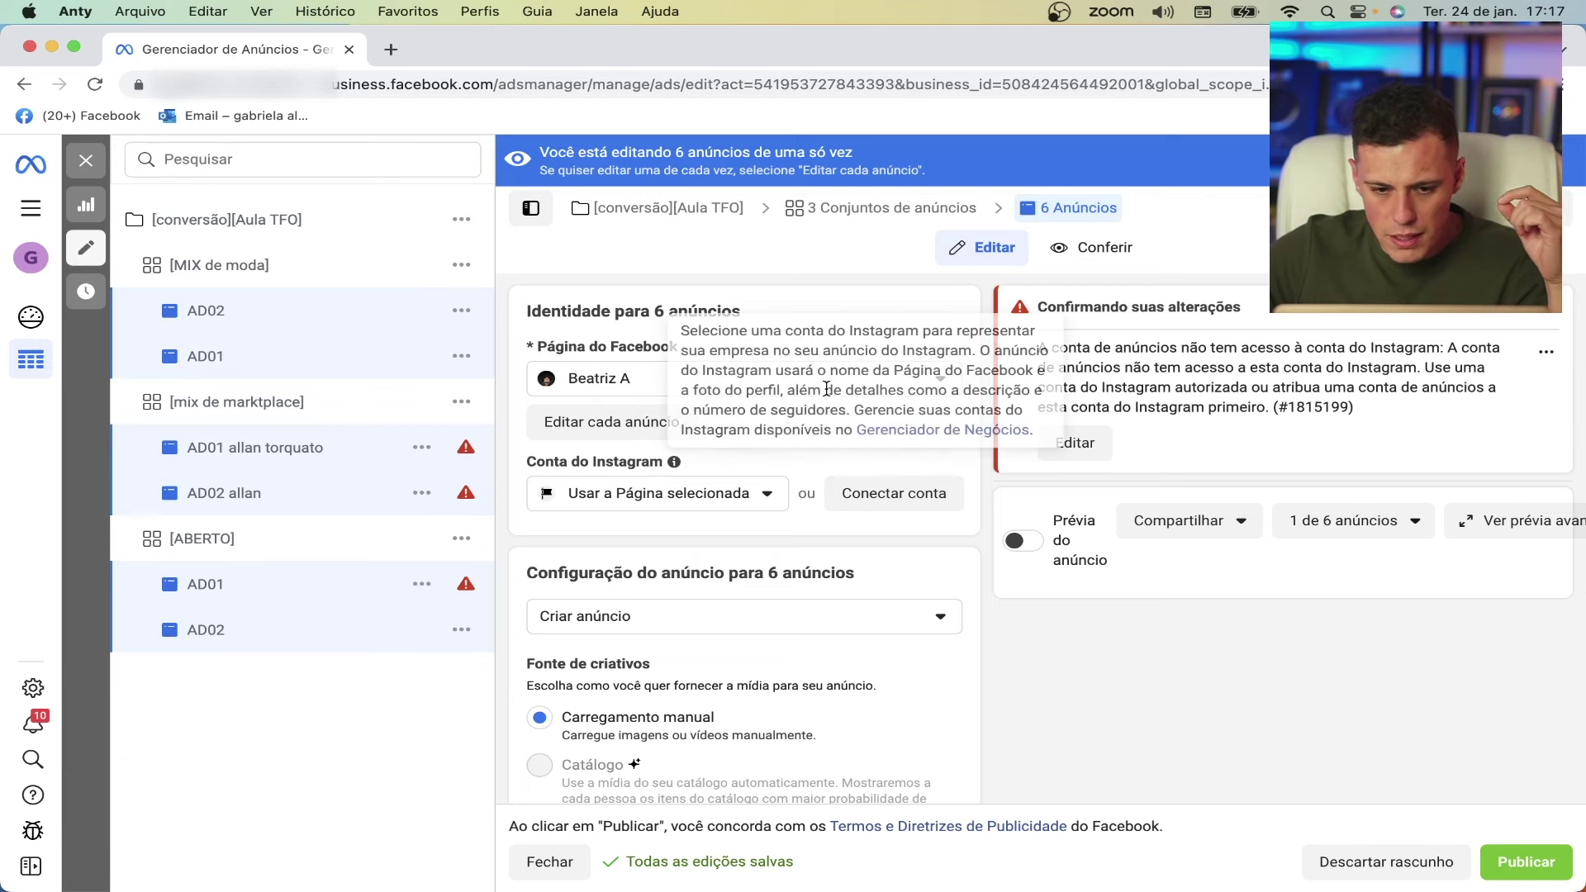
click(1527, 859)
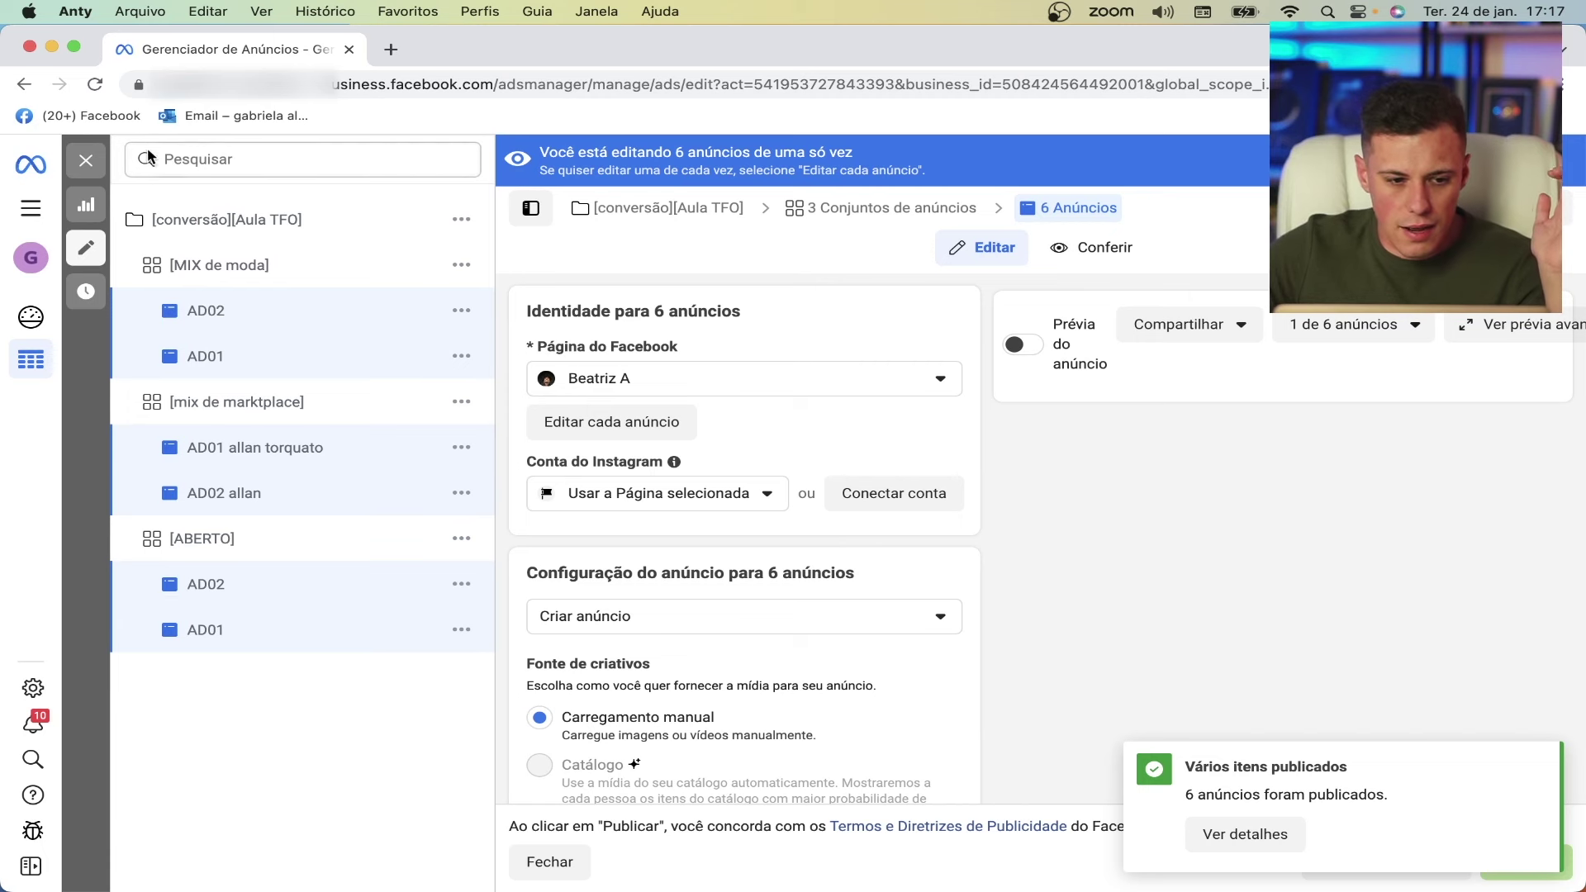
- Close the bulk editor and refresh the ads table twice until all six show Em processamento
click(89, 161)
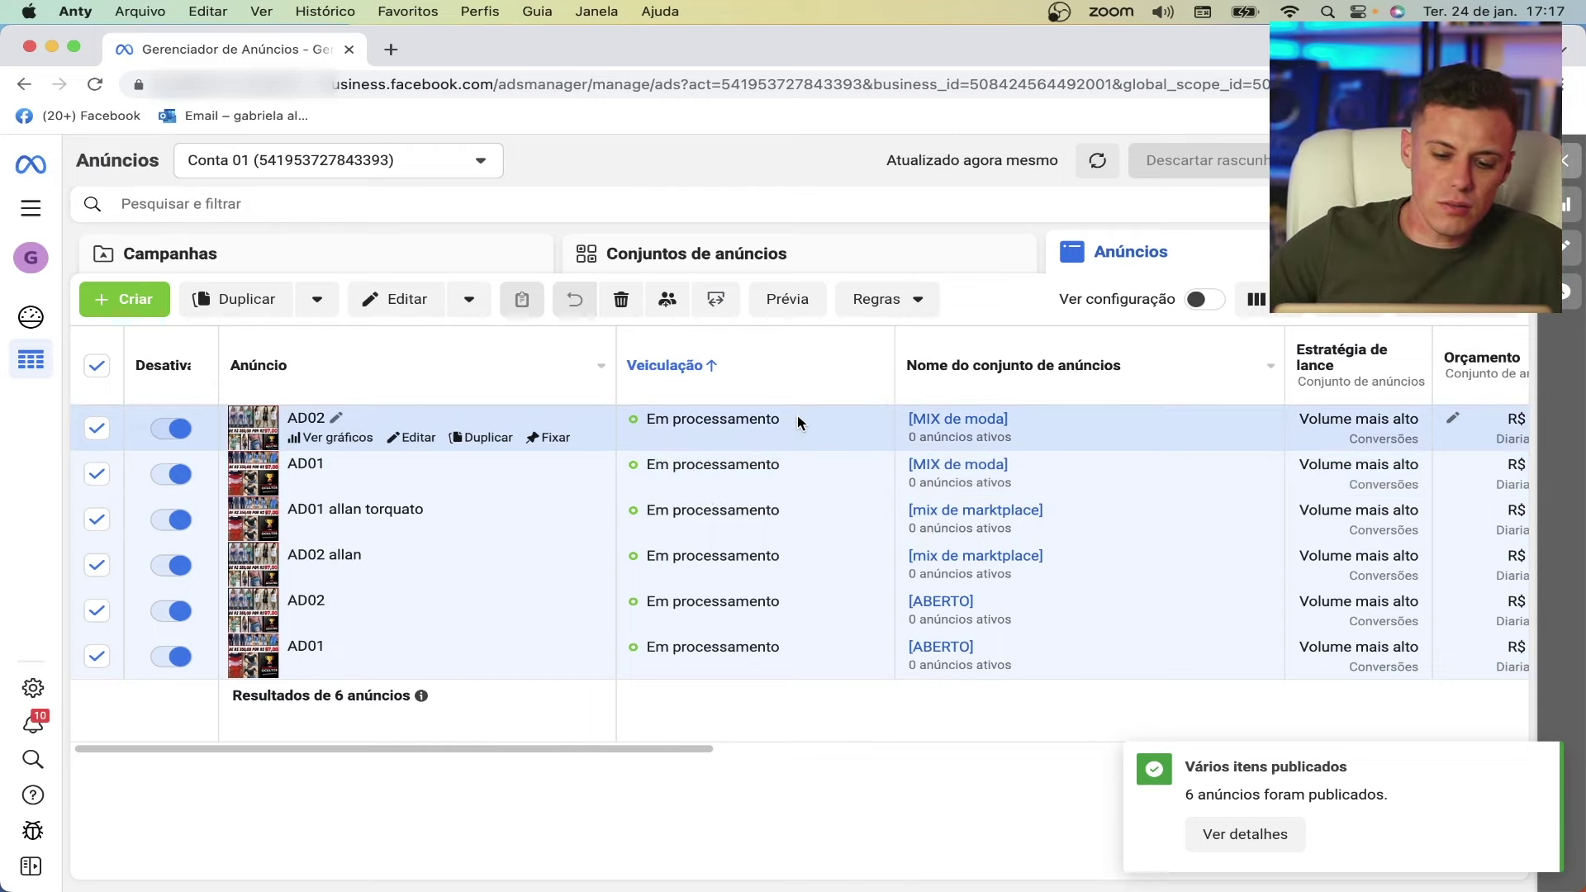
mouse_move(828, 427)
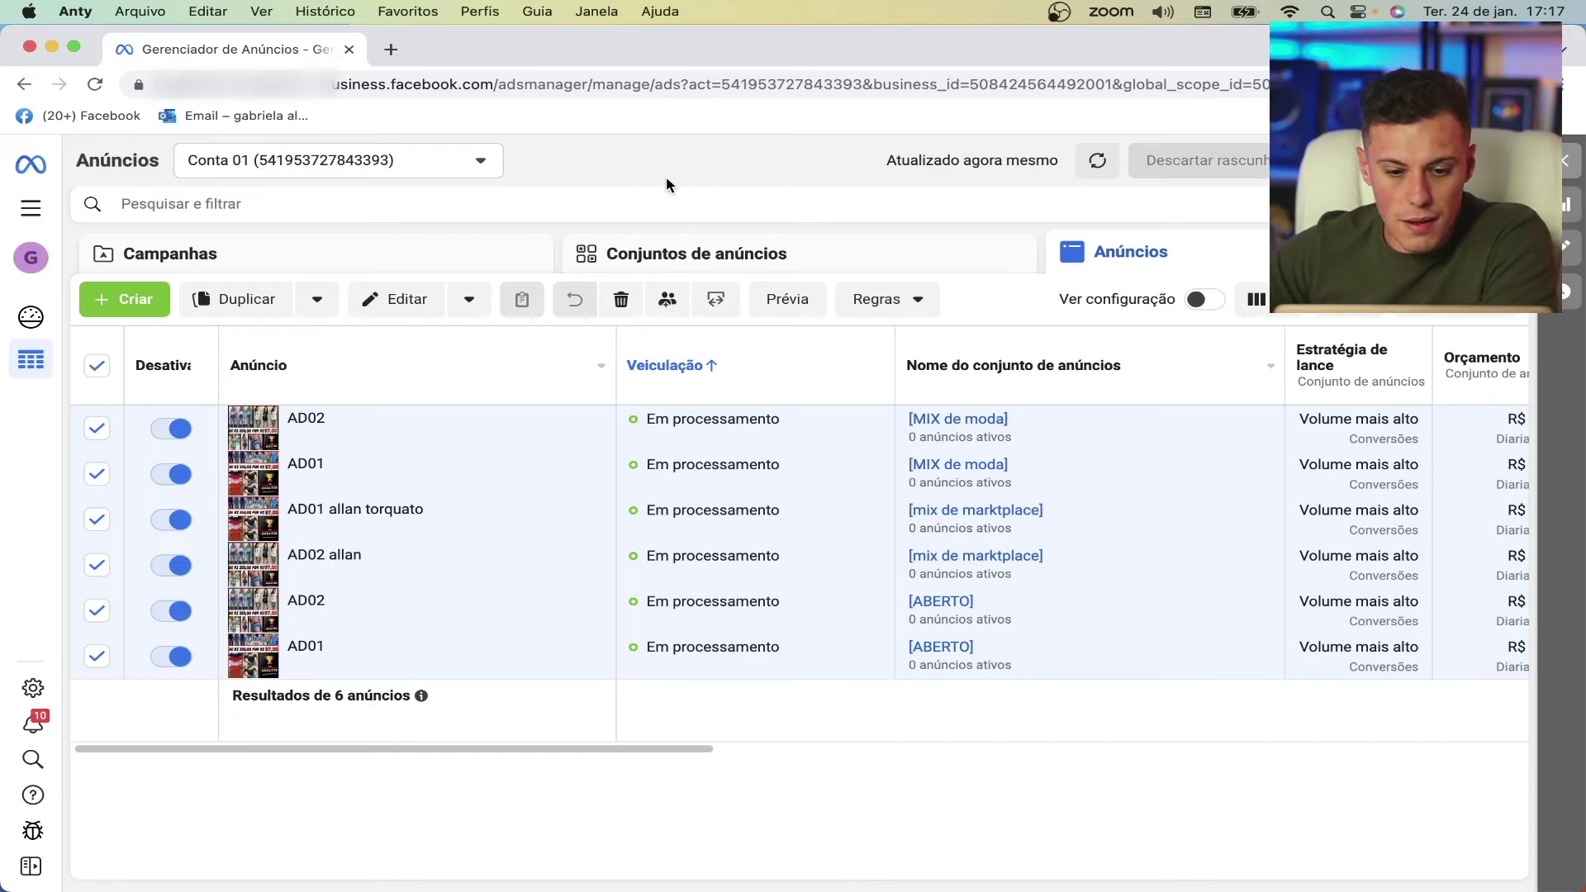
click(1099, 163)
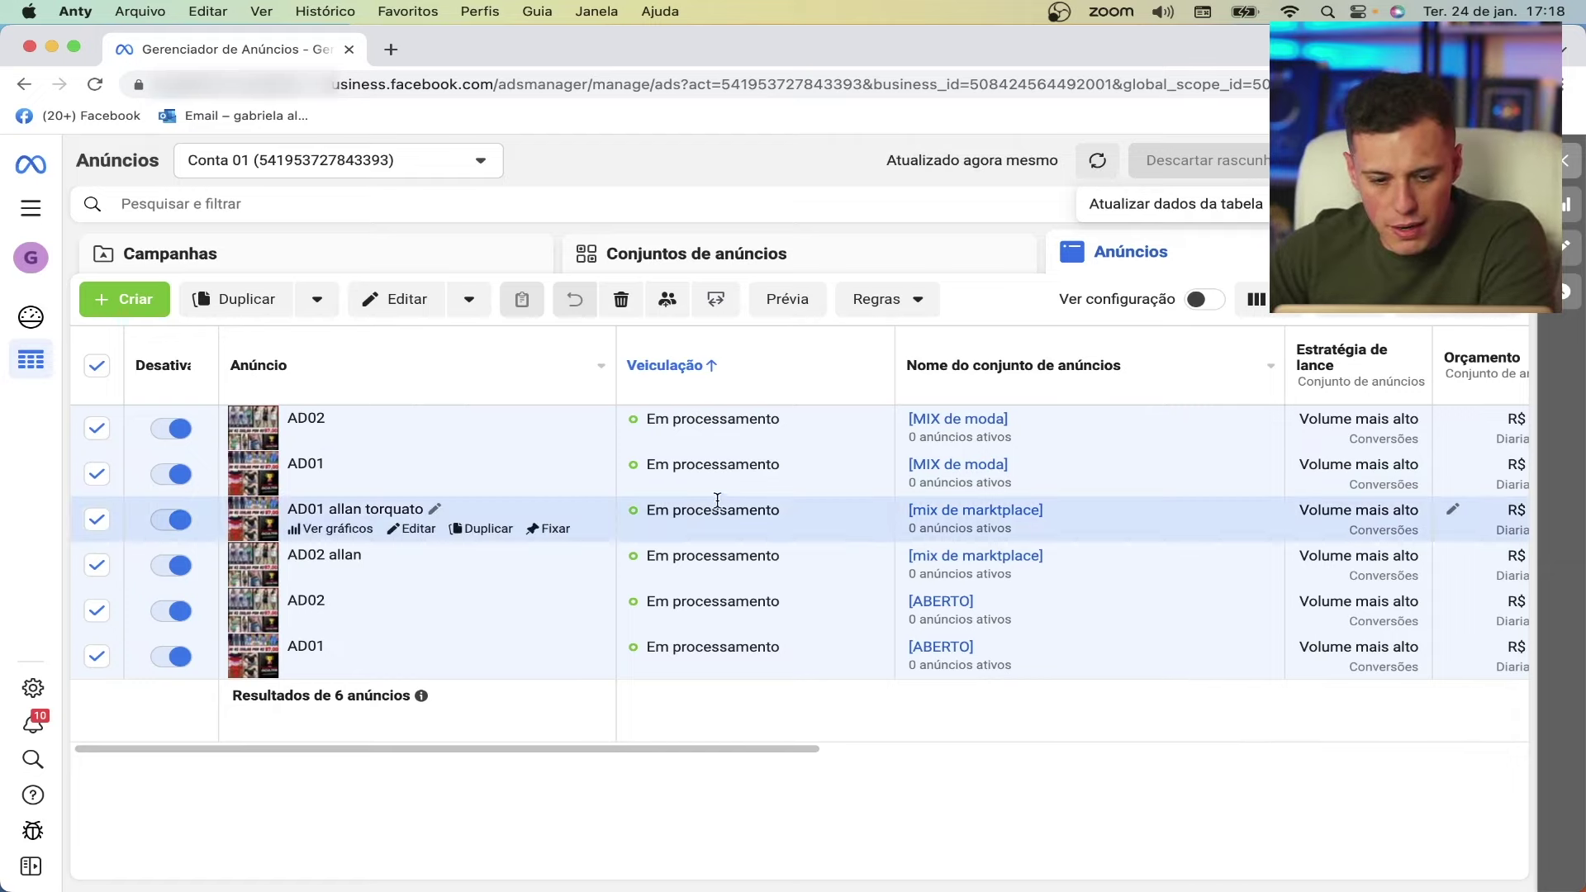
click(1097, 176)
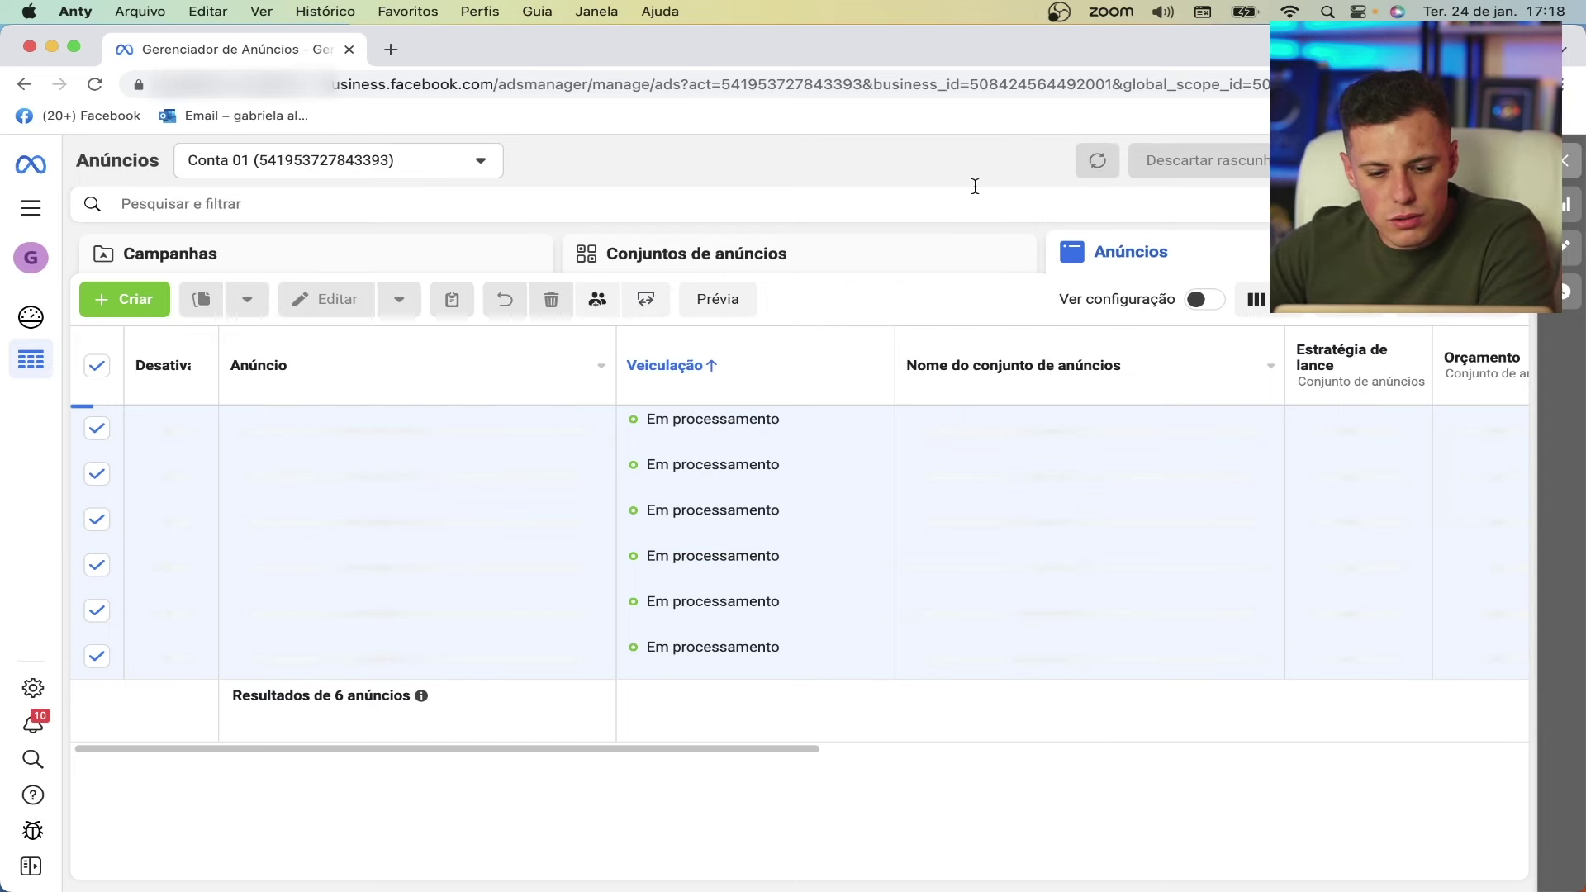